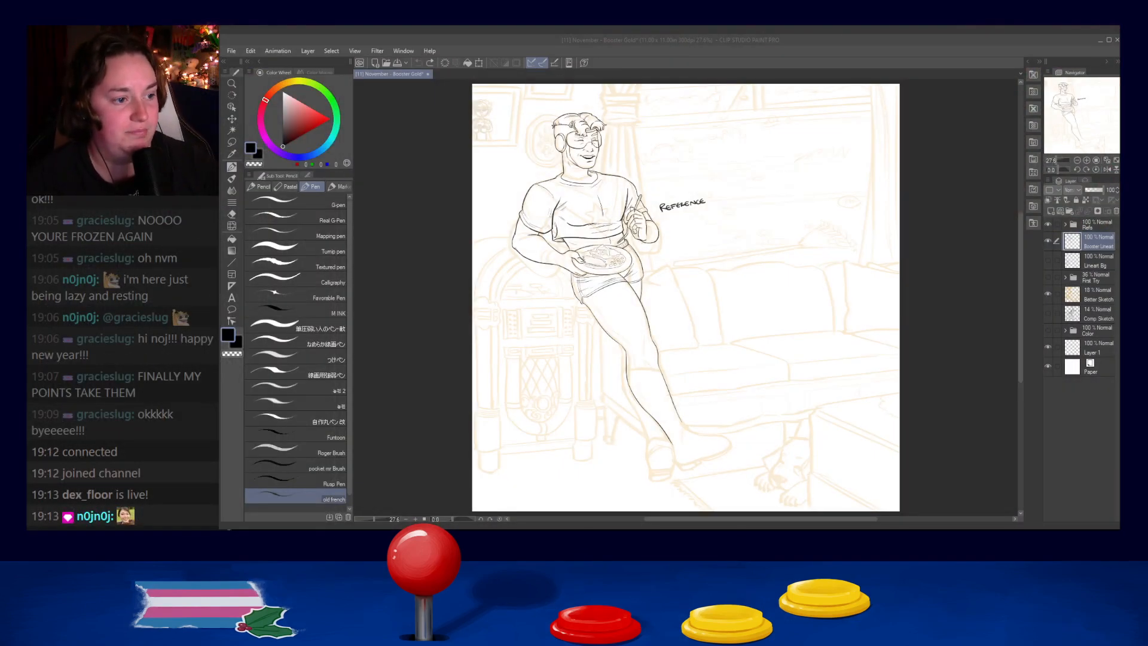
- Ink a short crease on the fingers supporting the underside of the plate
{"action": "scroll", "coordinate": [613, 259], "scroll_direction": "up", "scroll_amount": 7}
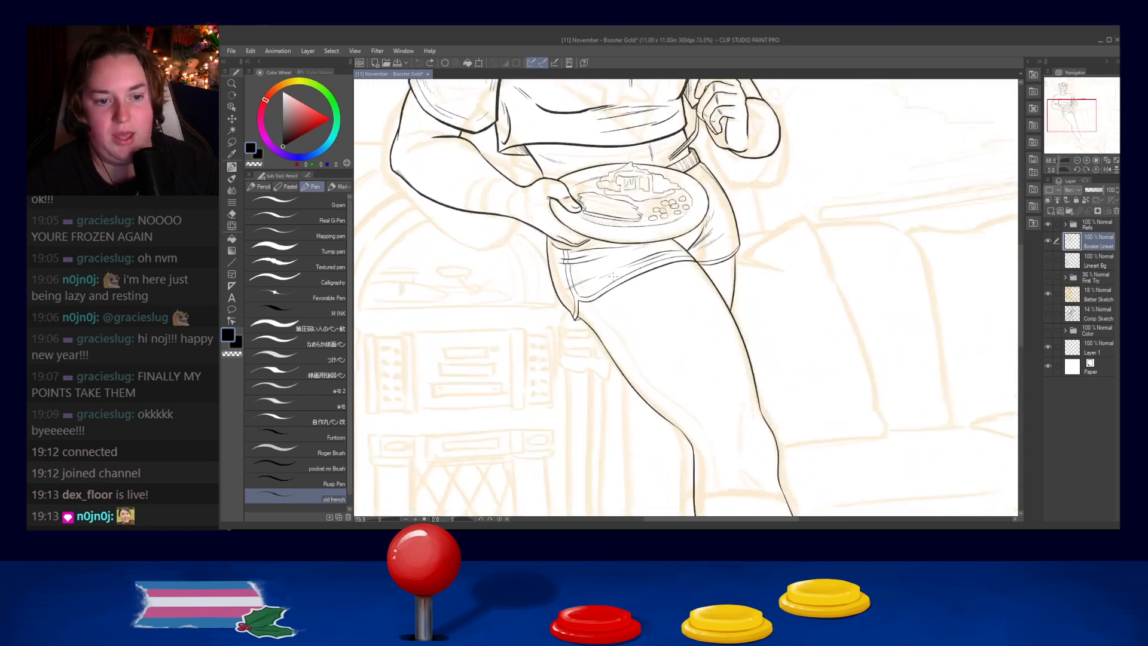
{"action": "scroll", "coordinate": [613, 258], "scroll_direction": "up", "scroll_amount": 2}
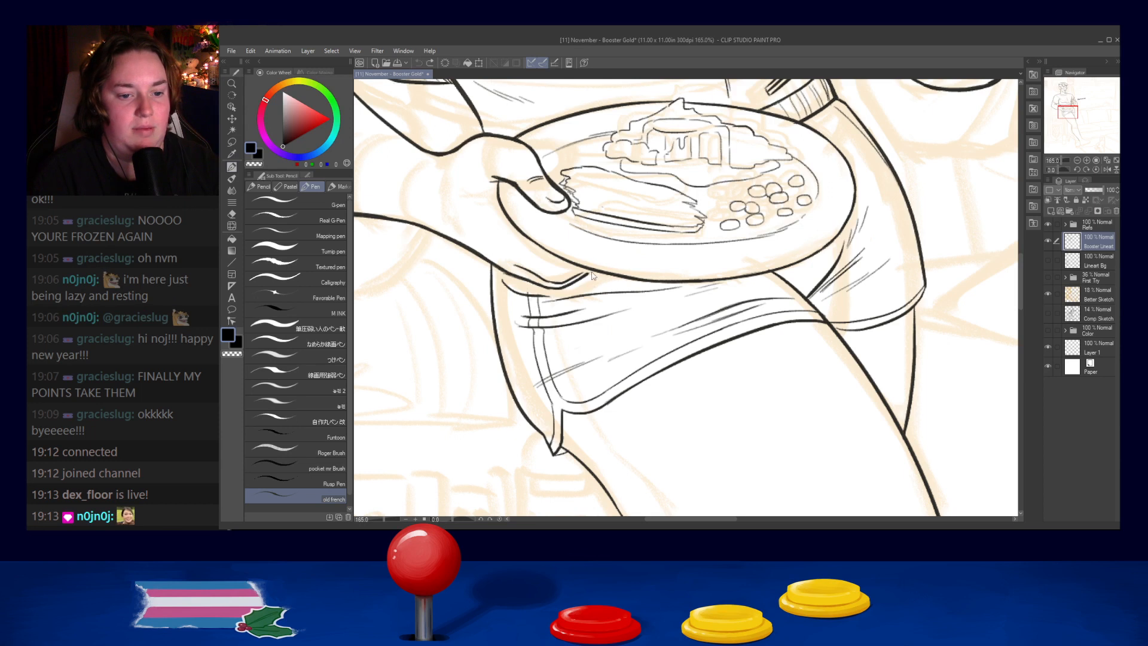
{"action": "scroll", "coordinate": [589, 272], "scroll_direction": "up", "scroll_amount": 2}
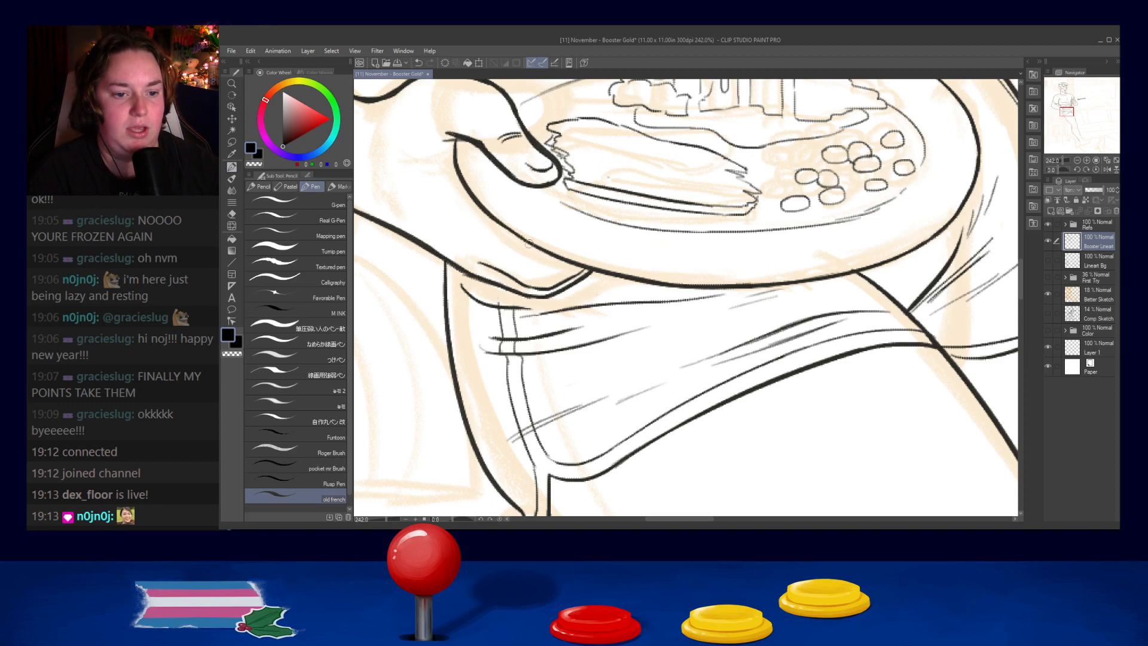
{"action": "left_click_drag", "start_coordinate": [545, 254], "coordinate": [547, 270]}
{"action": "key", "text": "ctrl+z"}
{"action": "key", "text": "ctrl+z"}
{"action": "key", "text": "ctrl+z"}
{"action": "key", "text": "ctrl+z"}
{"action": "scroll", "coordinate": [557, 262], "scroll_direction": "down", "scroll_amount": 5}
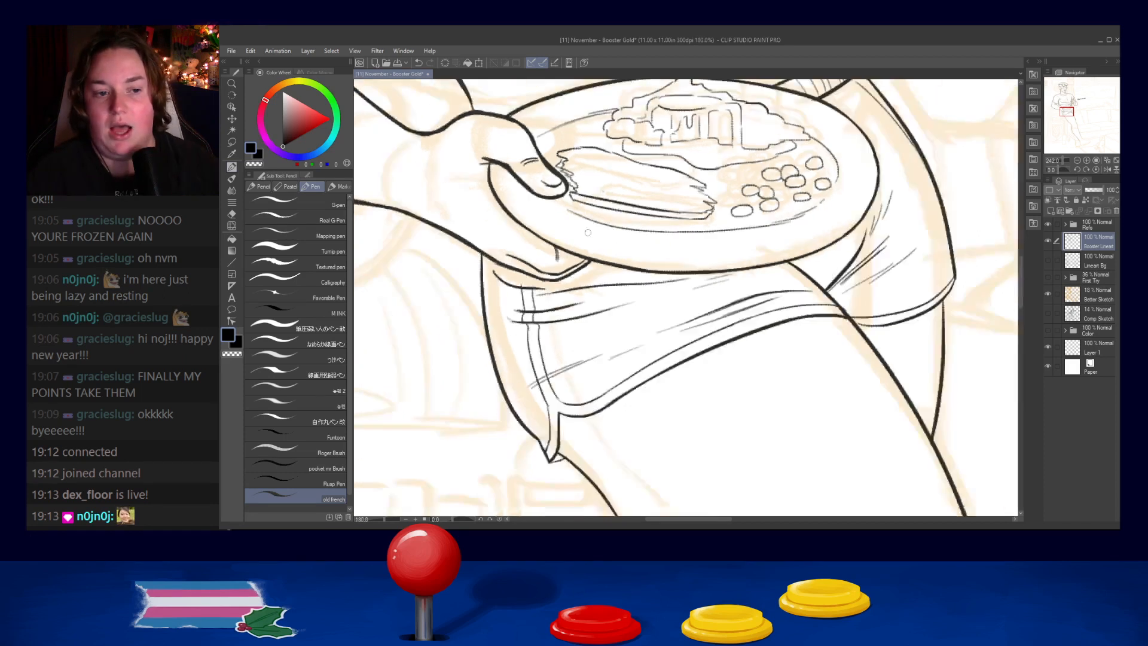
- Ink short crease lines at the base of the thumb on the hand holding the plate
{"action": "scroll", "coordinate": [582, 207], "scroll_direction": "up", "scroll_amount": 4}
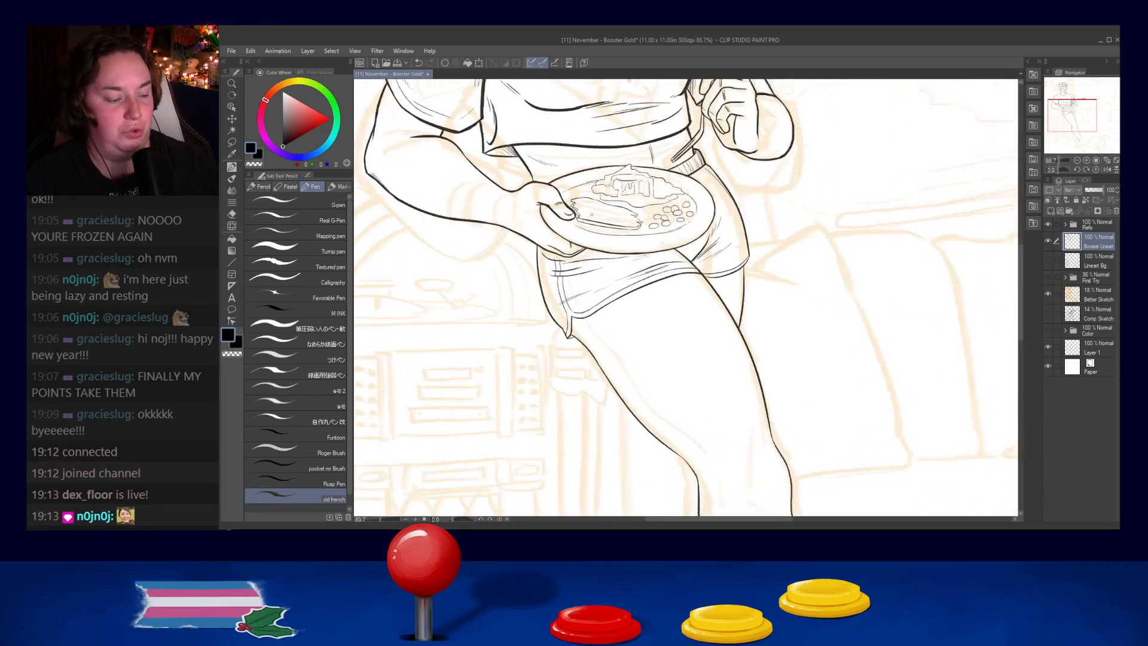
{"action": "scroll", "coordinate": [533, 203], "scroll_direction": "up", "scroll_amount": 3}
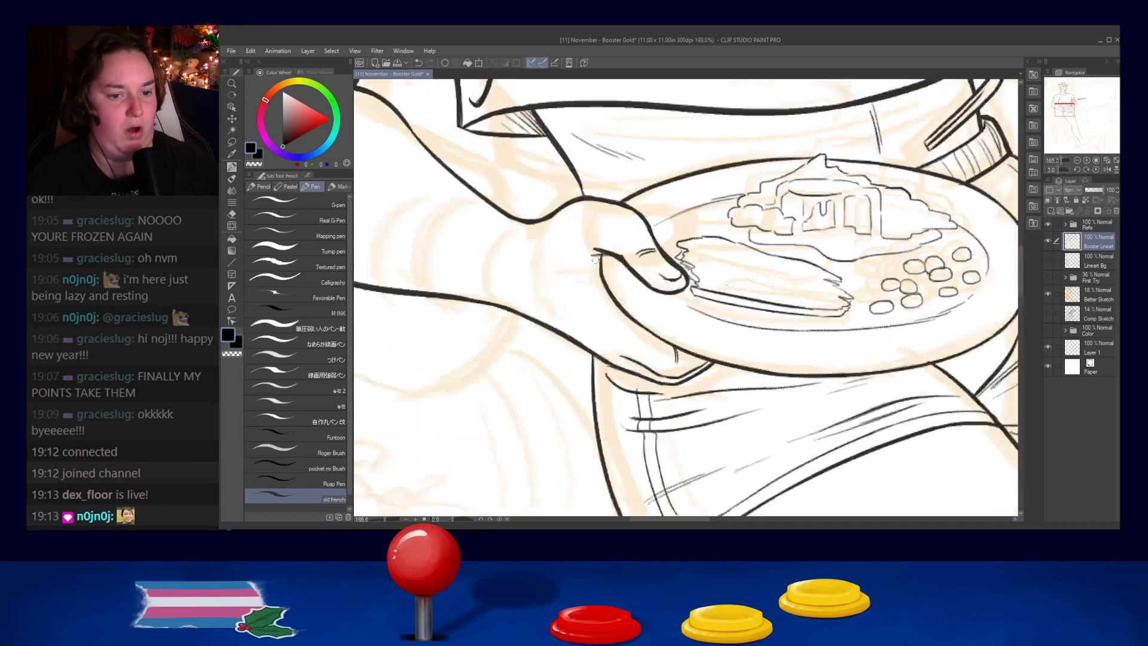
{"action": "left_click_drag", "start_coordinate": [604, 263], "coordinate": [570, 271]}
{"action": "key", "text": "ctrl+z"}
{"action": "left_click_drag", "start_coordinate": [598, 267], "coordinate": [572, 277]}
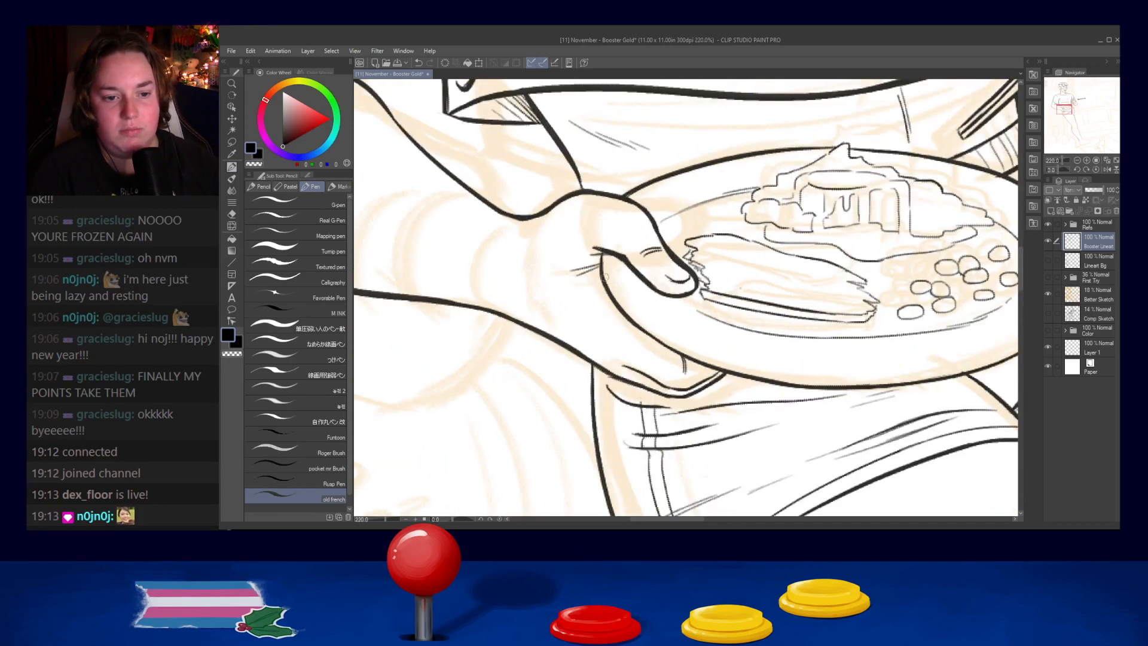
{"action": "scroll", "coordinate": [639, 228], "scroll_direction": "down", "scroll_amount": 5}
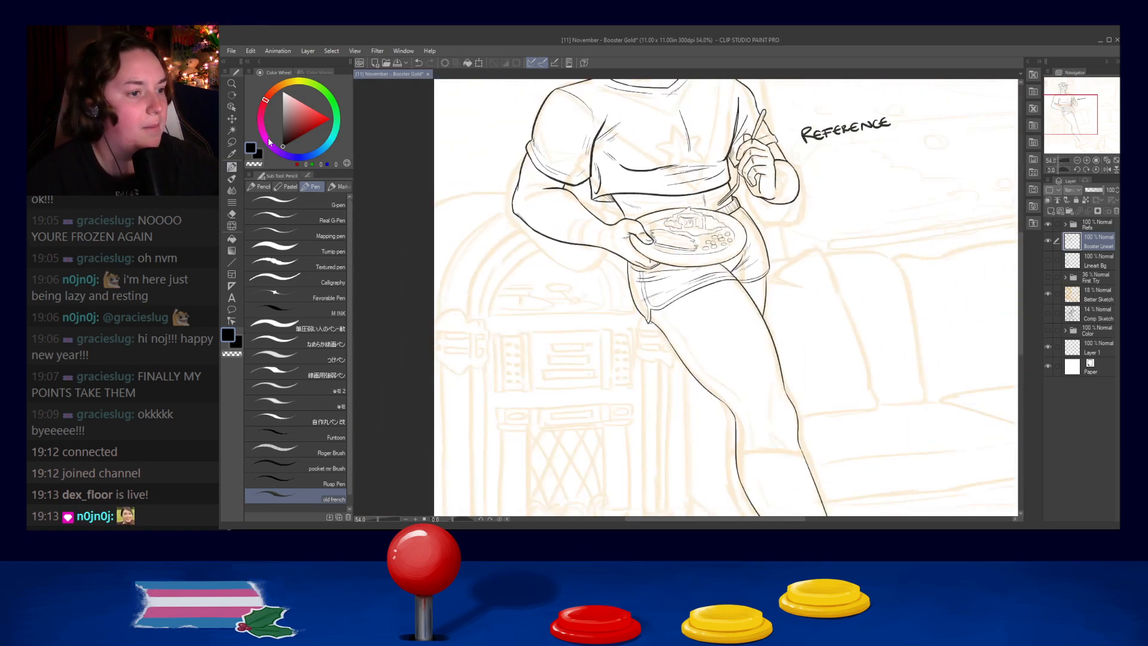
- Try to ink a short crease line near the wrist of the raised hand holding the utensil
{"action": "scroll", "coordinate": [882, 204], "scroll_direction": "up", "scroll_amount": 5}
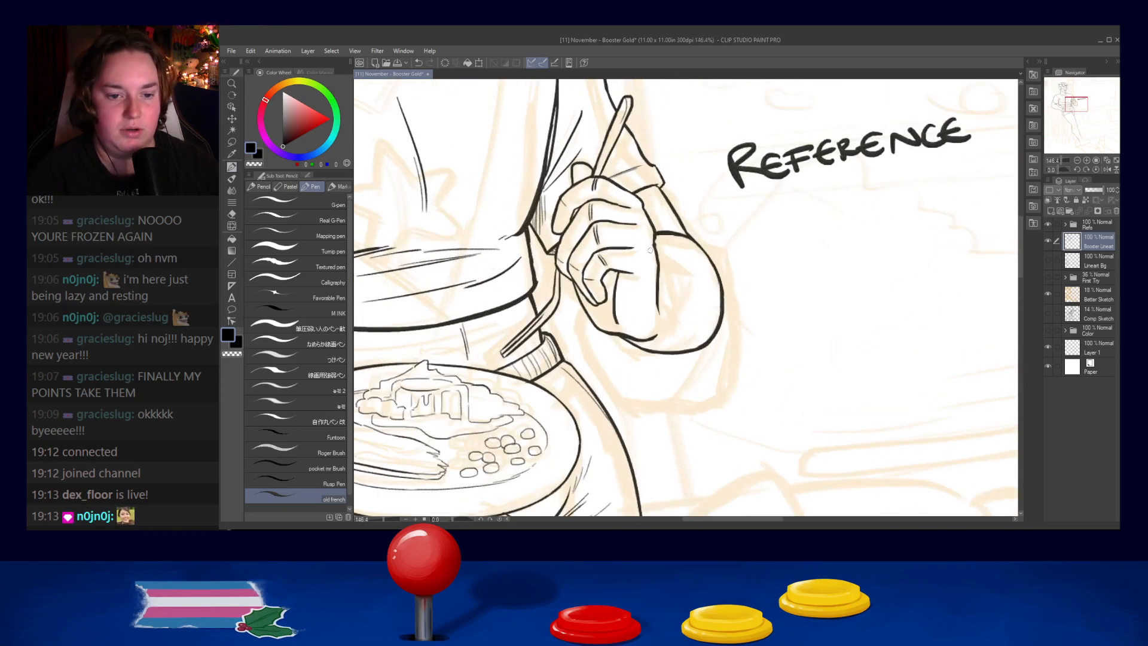
{"action": "left_click_drag", "start_coordinate": [659, 281], "coordinate": [668, 303]}
{"action": "key", "text": "ctrl+z"}
{"action": "key", "text": "ctrl+z"}
{"action": "left_click", "coordinate": [705, 258], "text": "alt"}
{"action": "scroll", "coordinate": [711, 257], "scroll_direction": "down", "scroll_amount": 4}
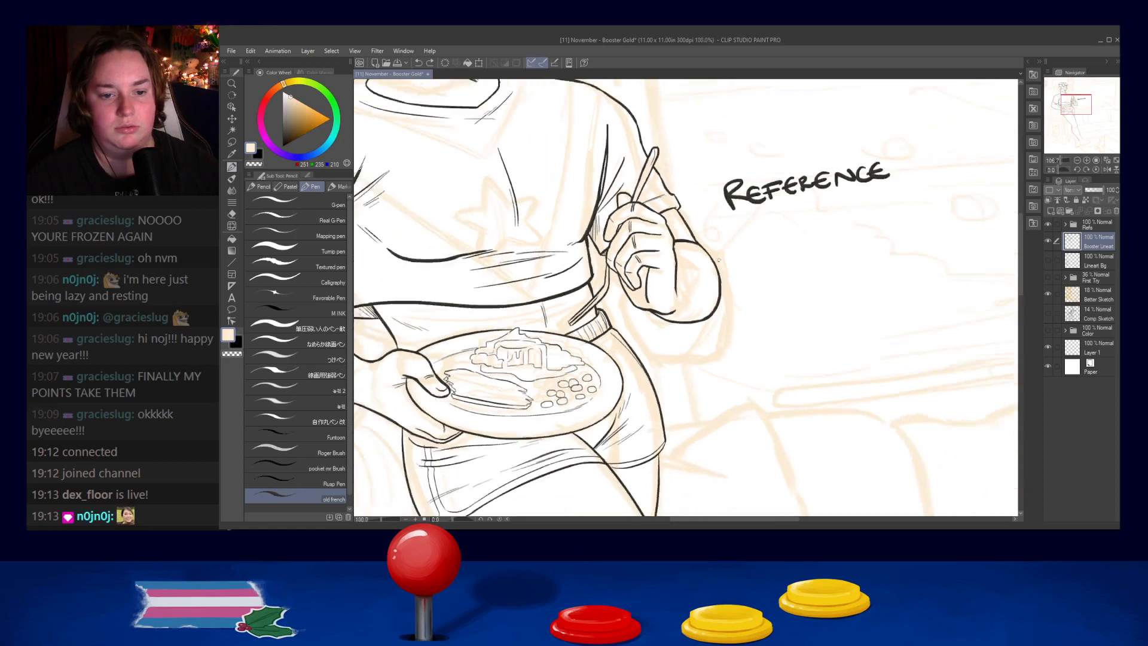
{"action": "key", "text": "x"}
- Examine the inked legs and the sketched feet in relation to the upper body
{"action": "left_click_drag", "start_coordinate": [838, 395], "coordinate": [850, 346]}
{"action": "left_click_drag", "start_coordinate": [719, 238], "coordinate": [733, 274]}
{"action": "left_click_drag", "start_coordinate": [753, 348], "coordinate": [751, 222]}
{"action": "left_click_drag", "start_coordinate": [744, 385], "coordinate": [725, 185]}
{"action": "left_click_drag", "start_coordinate": [718, 289], "coordinate": [699, 357]}
{"action": "left_click_drag", "start_coordinate": [683, 219], "coordinate": [673, 154]}
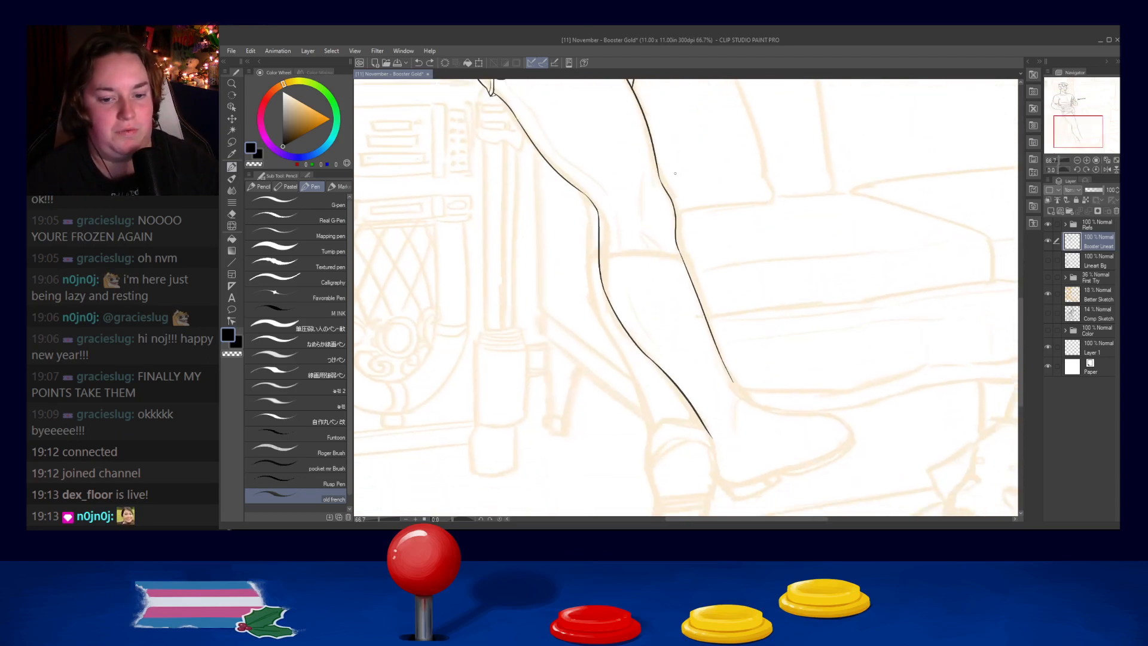
{"action": "left_click_drag", "start_coordinate": [710, 343], "coordinate": [710, 259]}
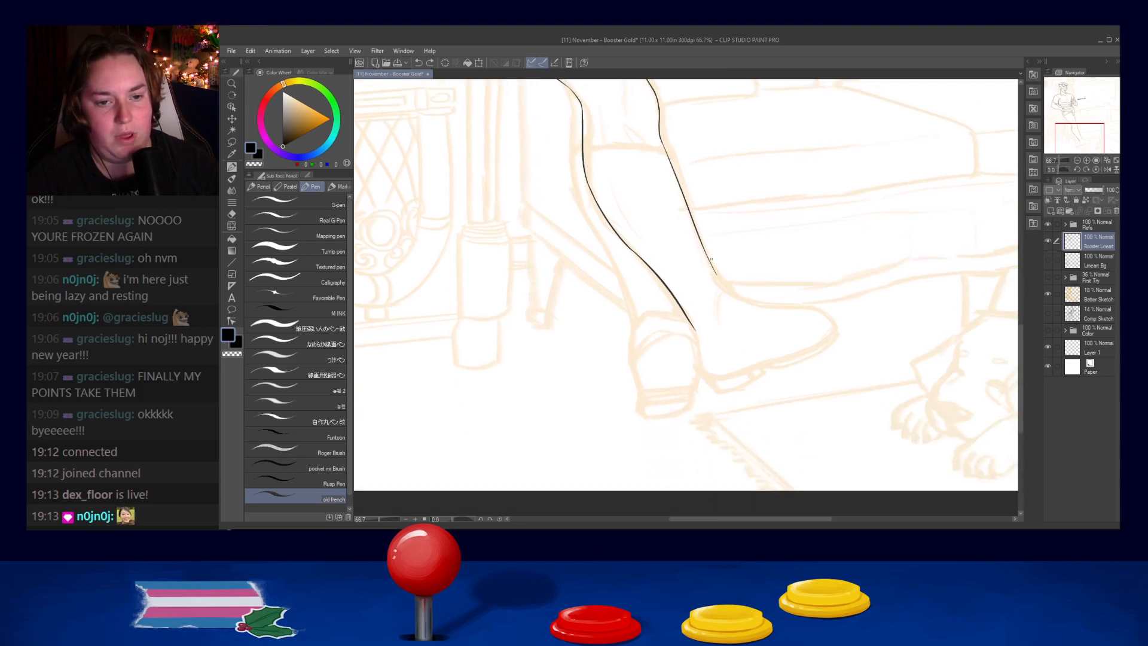
{"action": "left_click_drag", "start_coordinate": [671, 122], "coordinate": [731, 439]}
{"action": "left_click_drag", "start_coordinate": [731, 378], "coordinate": [738, 458]}
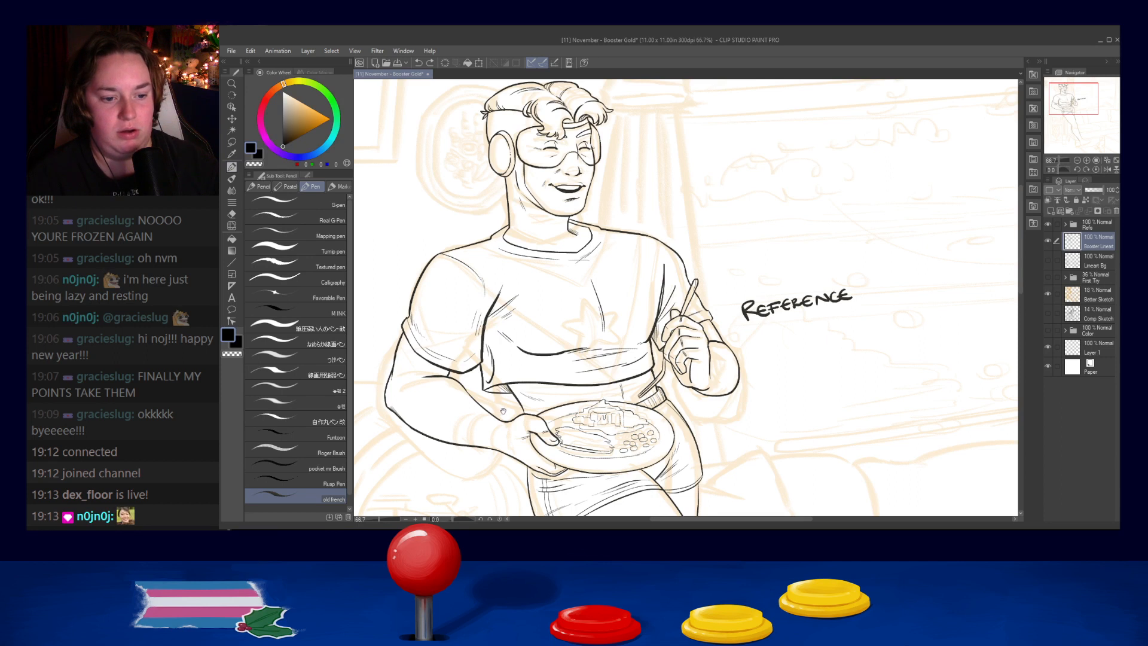
- Review the line art of the plate-holding arm, the head and torso, and the lower legs
{"action": "scroll", "coordinate": [508, 422], "scroll_direction": "up", "scroll_amount": 2}
{"action": "left_click_drag", "start_coordinate": [511, 431], "coordinate": [621, 372]}
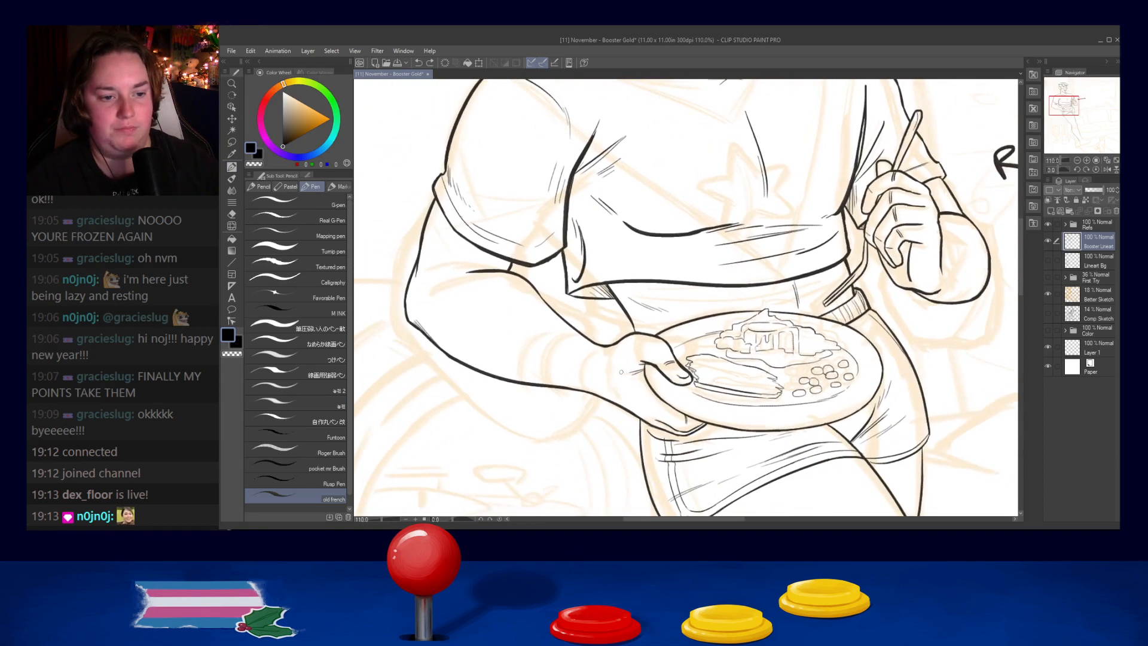
{"action": "scroll", "coordinate": [687, 371], "scroll_direction": "down", "scroll_amount": 2}
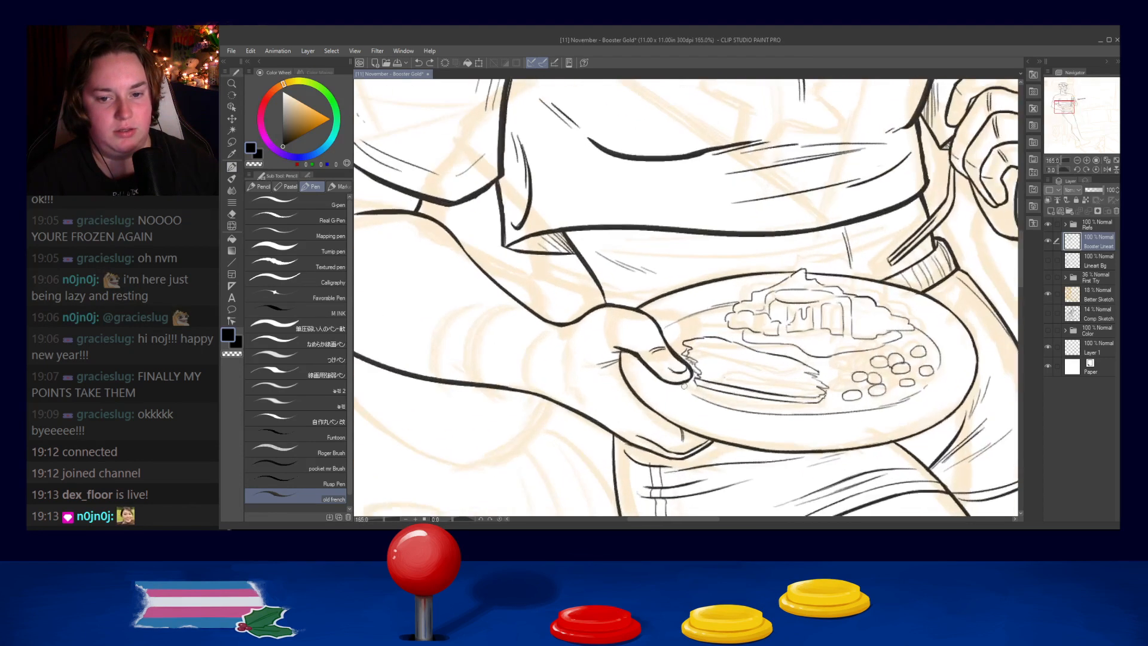
{"action": "scroll", "coordinate": [684, 386], "scroll_direction": "down", "scroll_amount": 3}
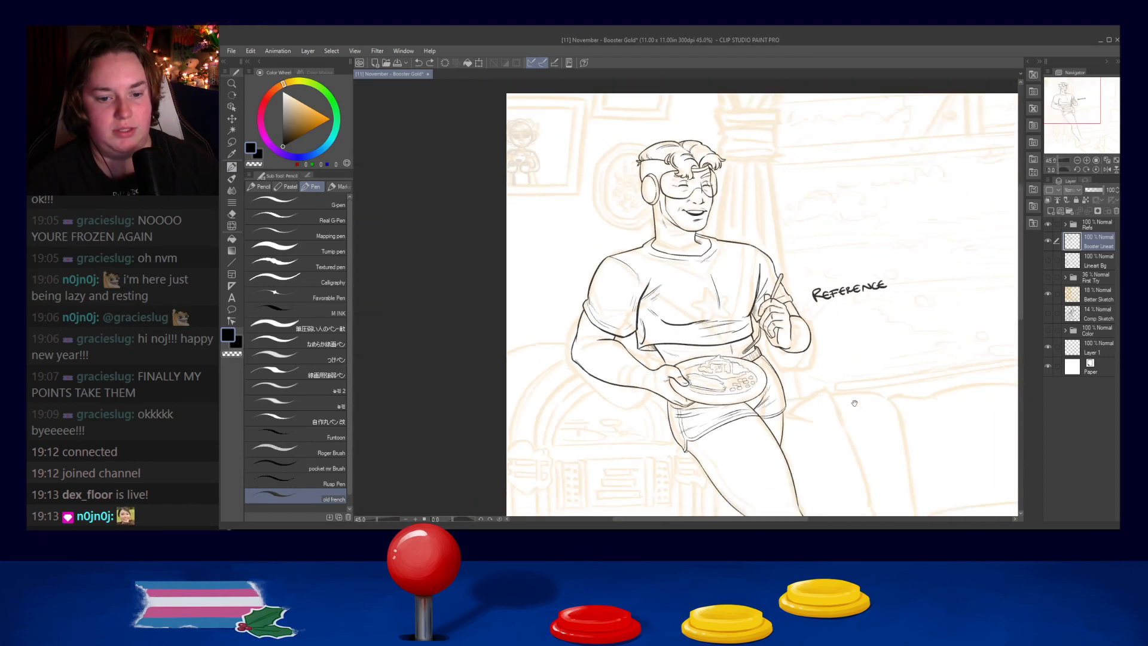
{"action": "left_click_drag", "start_coordinate": [905, 382], "coordinate": [839, 469]}
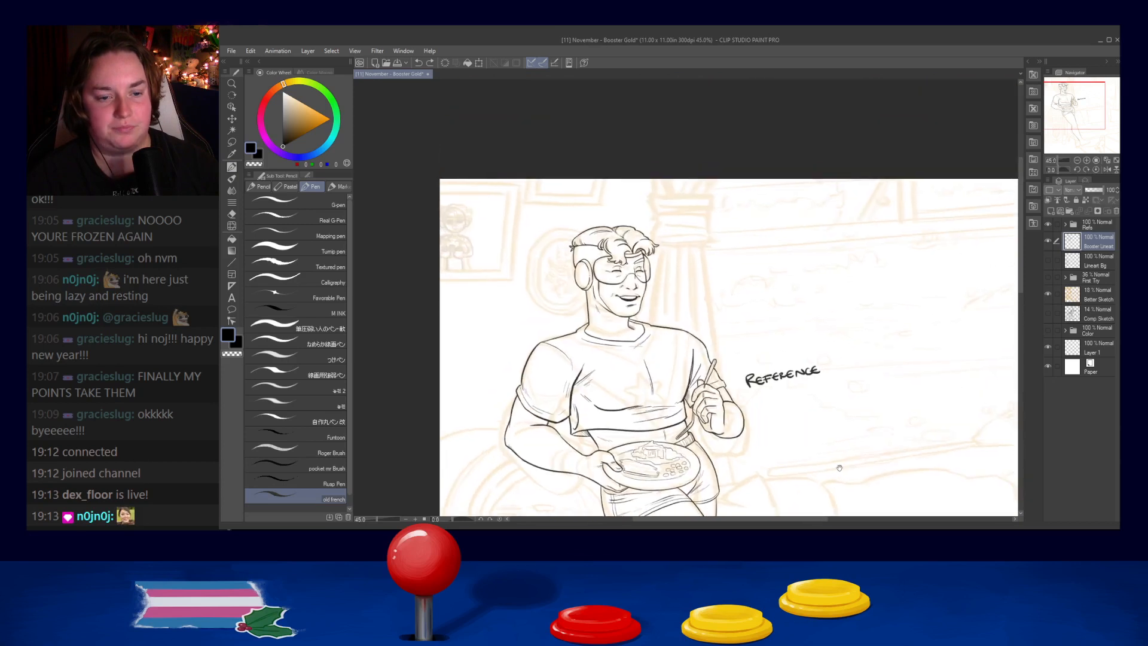
{"action": "scroll", "coordinate": [618, 236], "scroll_direction": "up", "scroll_amount": 2}
{"action": "scroll", "coordinate": [688, 334], "scroll_direction": "up", "scroll_amount": 2}
{"action": "scroll", "coordinate": [687, 334], "scroll_direction": "down", "scroll_amount": 2}
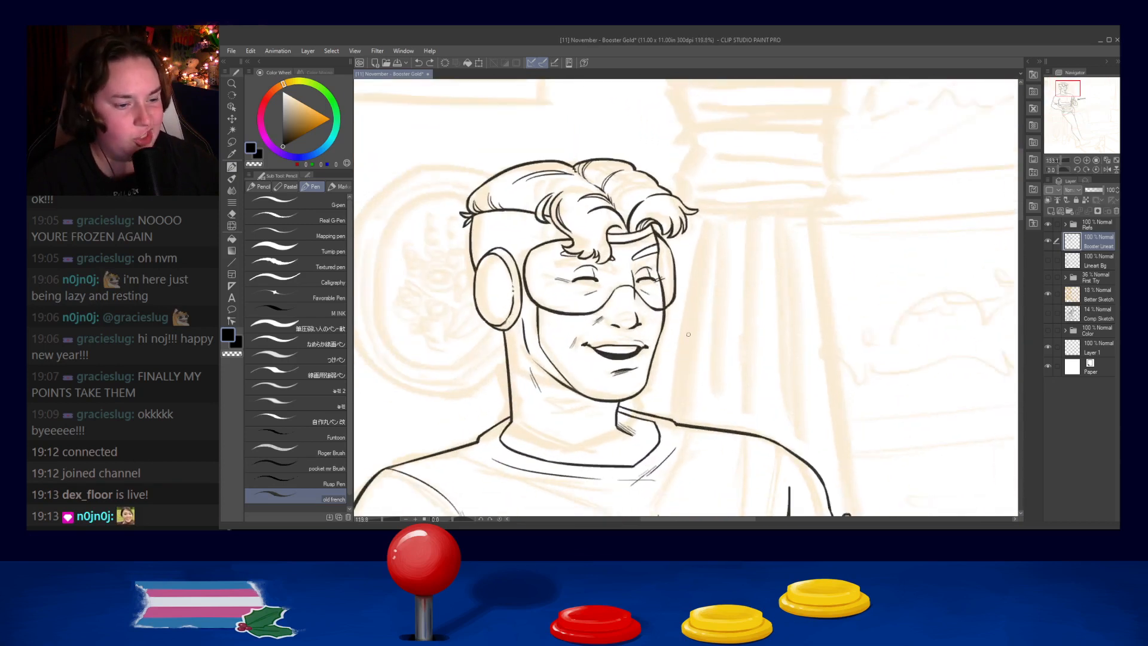
{"action": "scroll", "coordinate": [688, 334], "scroll_direction": "down", "scroll_amount": 1}
{"action": "left_click_drag", "start_coordinate": [784, 430], "coordinate": [766, 319]}
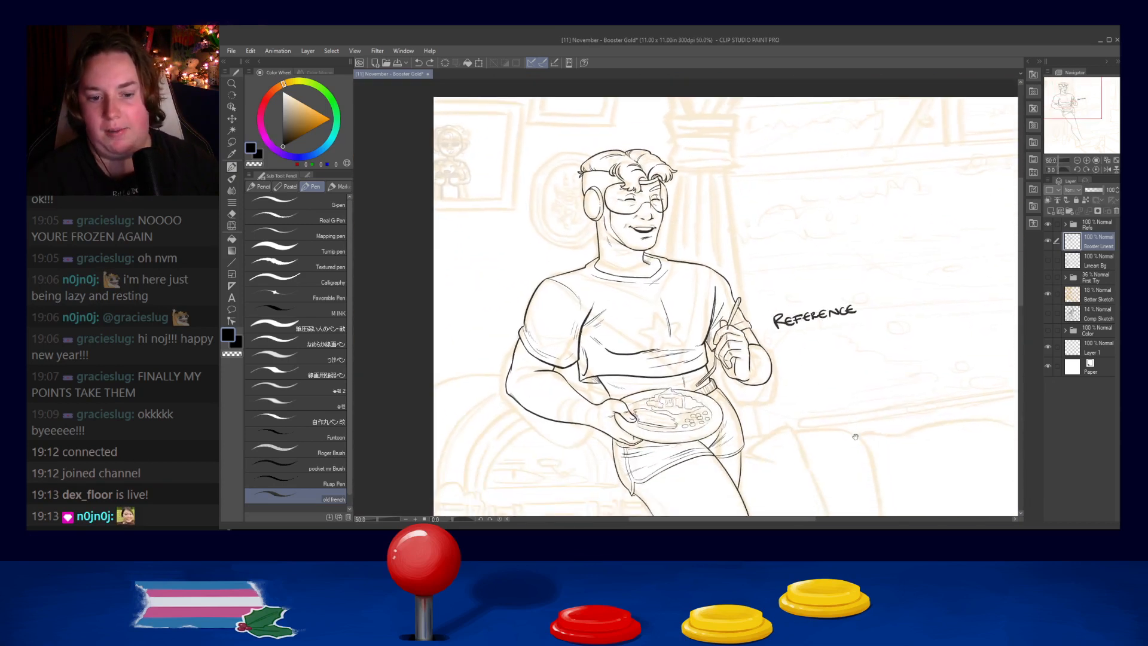
{"action": "left_click_drag", "start_coordinate": [748, 478], "coordinate": [707, 286]}
{"action": "left_click_drag", "start_coordinate": [706, 413], "coordinate": [682, 302]}
{"action": "left_click_drag", "start_coordinate": [661, 443], "coordinate": [640, 389]}
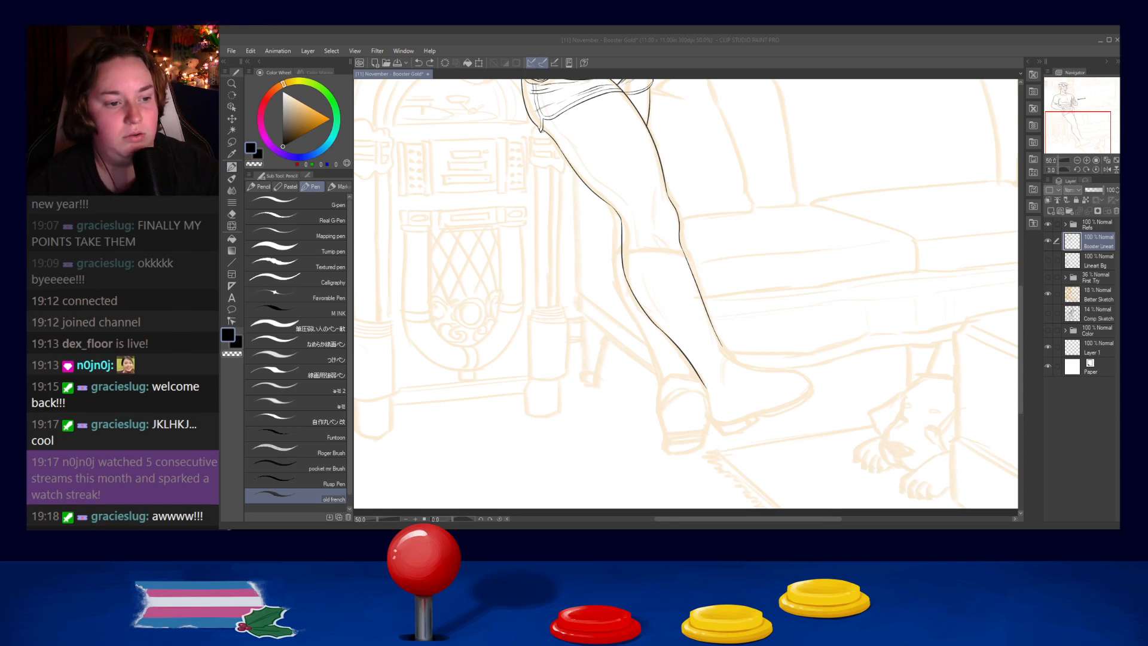
- Place the shoe reference sheet on a new layer and move it beside the figure, above the sofa
{"action": "left_click", "coordinate": [373, 405]}
{"action": "key", "text": "ctrl+shift+n"}
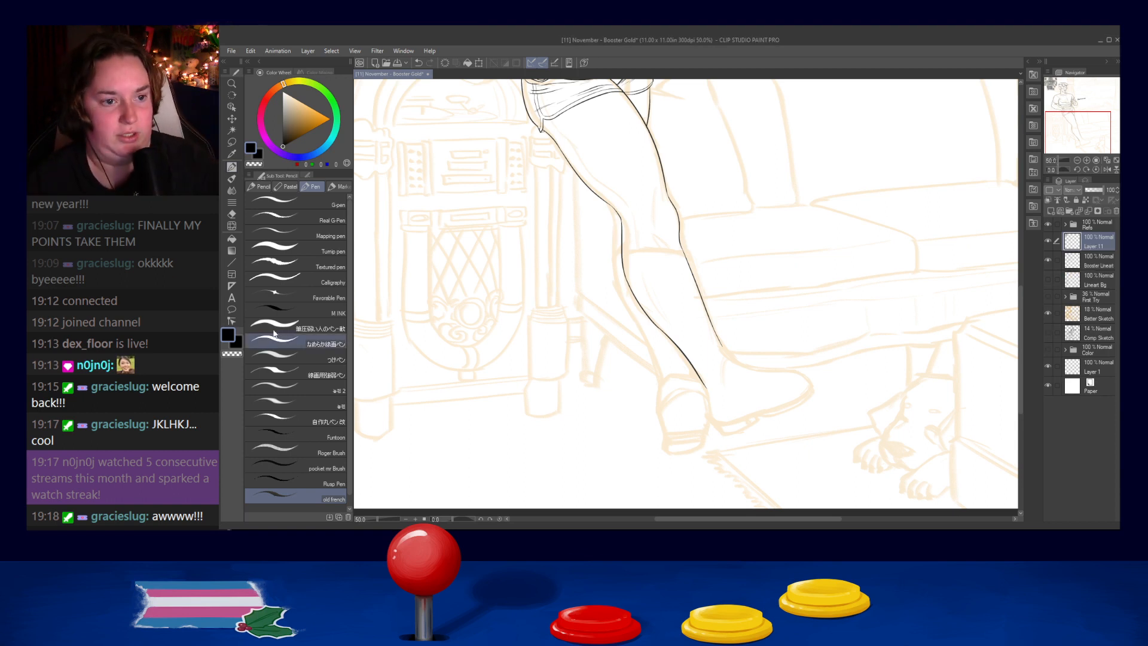
{"action": "scroll", "coordinate": [310, 339], "scroll_direction": "down", "scroll_amount": 1}
{"action": "scroll", "coordinate": [539, 231], "scroll_direction": "down", "scroll_amount": 5}
{"action": "left_click_drag", "start_coordinate": [539, 230], "coordinate": [627, 296]}
{"action": "left_click_drag", "start_coordinate": [581, 146], "coordinate": [720, 236]}
{"action": "scroll", "coordinate": [717, 240], "scroll_direction": "up", "scroll_amount": 4}
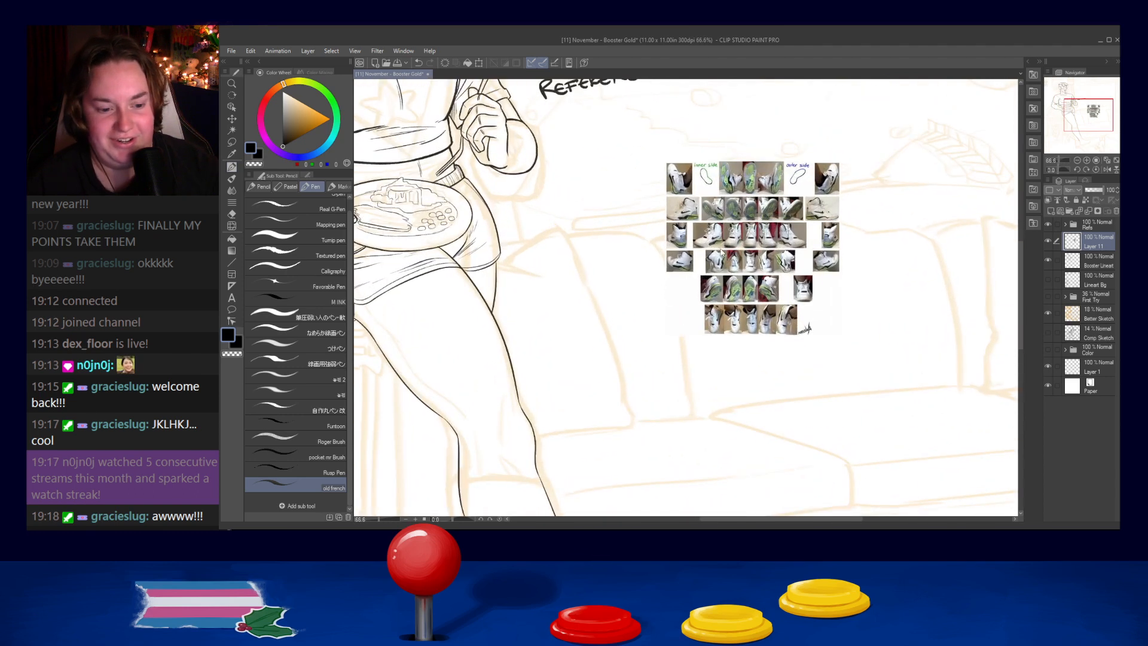
- Enlarge the shoe reference sheet until it spans from the figure's torso across much of the background
{"action": "key", "text": "ctrl+t"}
{"action": "scroll", "coordinate": [717, 251], "scroll_direction": "down", "scroll_amount": 2}
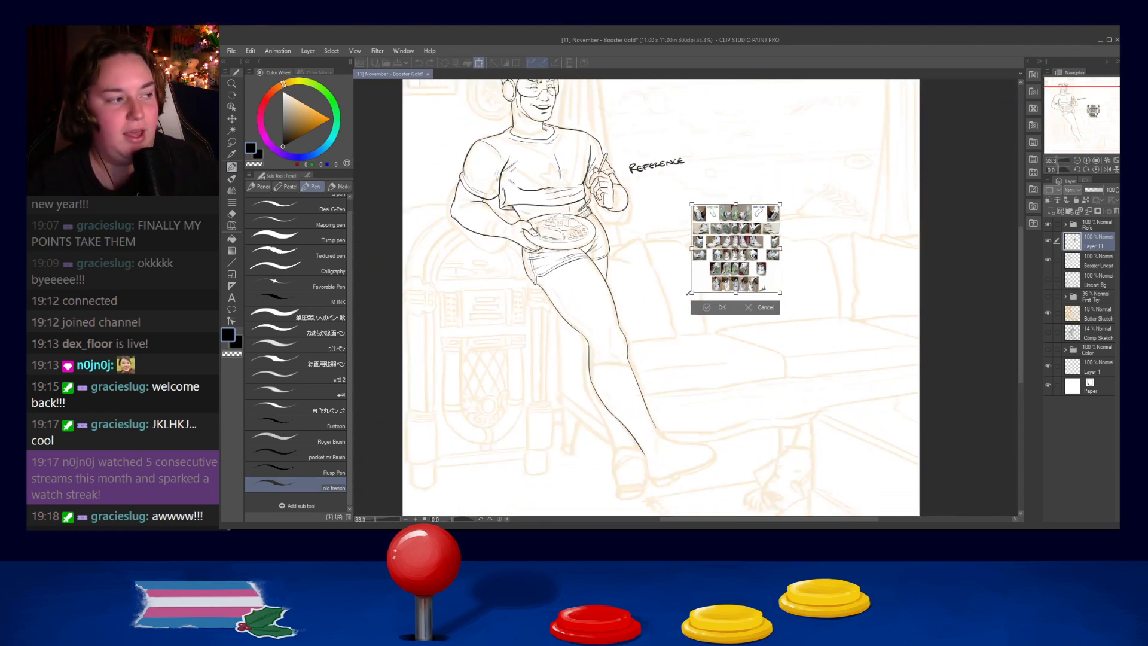
{"action": "left_click_drag", "start_coordinate": [686, 290], "coordinate": [574, 410]}
{"action": "left_click_drag", "start_coordinate": [779, 203], "coordinate": [867, 116]}
{"action": "mouse_move", "coordinate": [657, 409]}
{"action": "left_mouse_down"}
{"action": "mouse_move", "coordinate": [692, 378]}
{"action": "mouse_move", "coordinate": [650, 395]}
{"action": "left_mouse_up"}
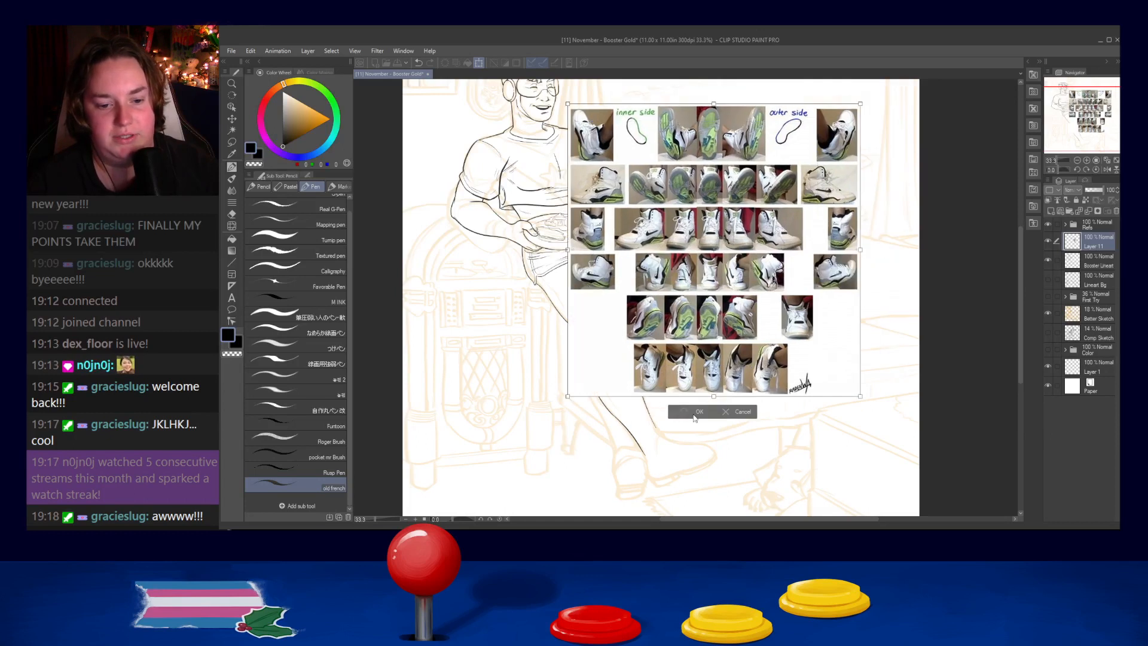
{"action": "left_click", "coordinate": [695, 414]}
{"action": "scroll", "coordinate": [804, 233], "scroll_direction": "up", "scroll_amount": 6}
{"action": "left_click_drag", "start_coordinate": [749, 214], "coordinate": [754, 288]}
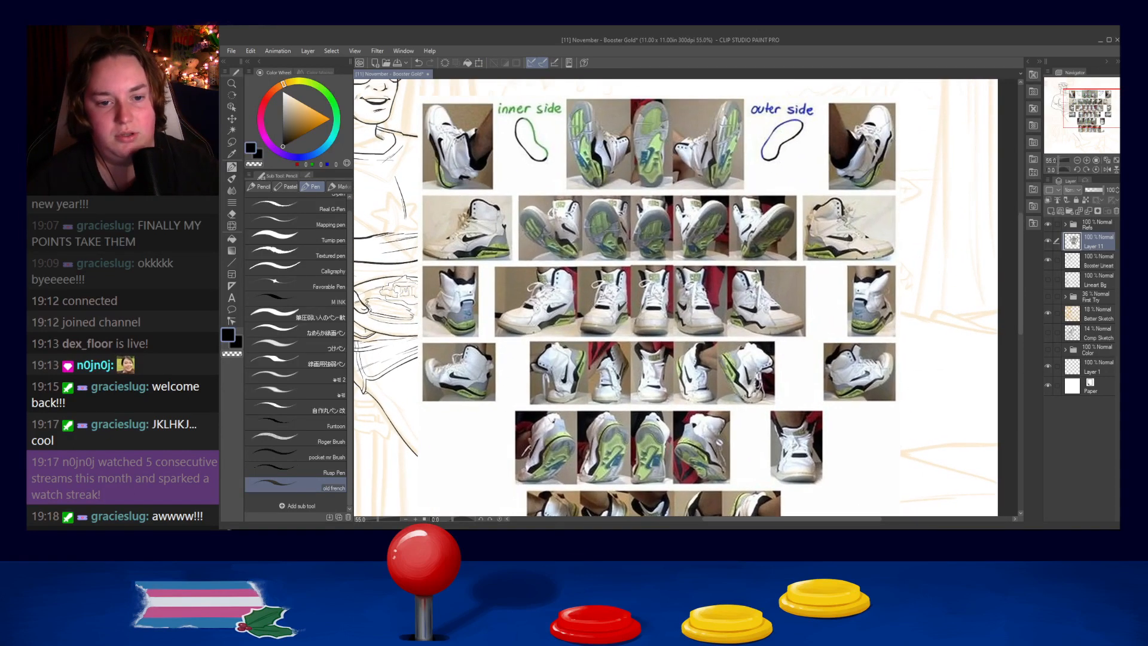
{"action": "scroll", "coordinate": [665, 232], "scroll_direction": "down", "scroll_amount": 5}
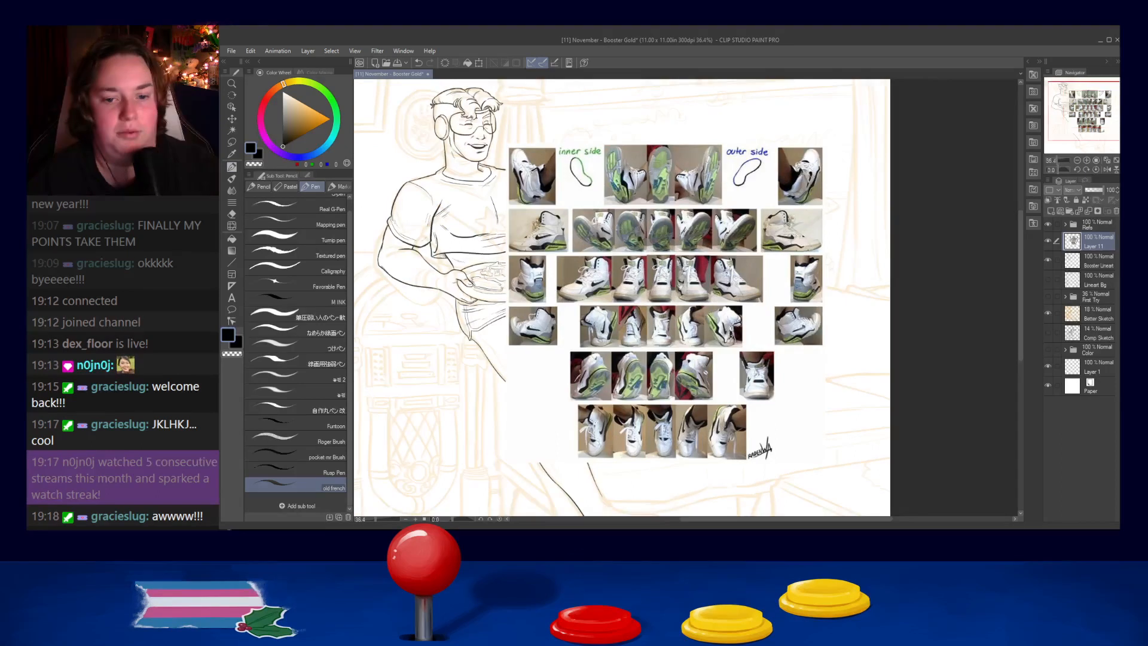
{"action": "left_click_drag", "start_coordinate": [665, 232], "coordinate": [706, 195]}
{"action": "left_click", "coordinate": [231, 141]}
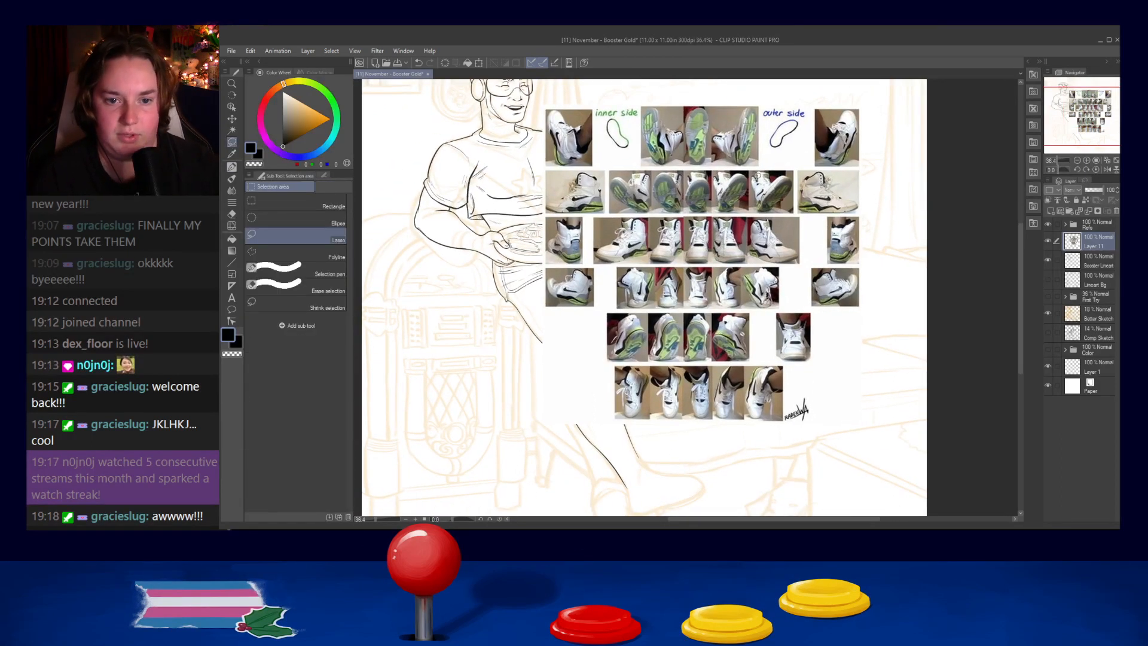
{"action": "mouse_move", "coordinate": [749, 166]}
{"action": "left_mouse_down"}
{"action": "mouse_move", "coordinate": [712, 168]}
{"action": "mouse_move", "coordinate": [713, 206]}
{"action": "mouse_move", "coordinate": [736, 211]}
{"action": "mouse_move", "coordinate": [753, 193]}
{"action": "mouse_move", "coordinate": [750, 170]}
{"action": "left_mouse_up"}
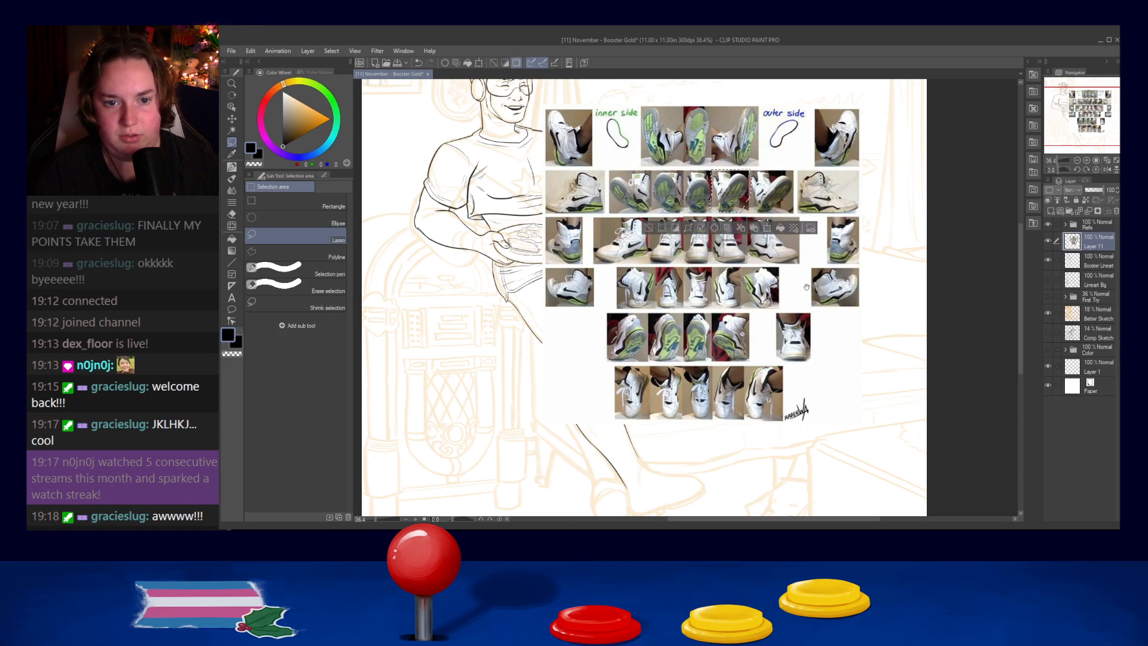
{"action": "scroll", "coordinate": [810, 281], "scroll_direction": "down", "scroll_amount": 2}
{"action": "key", "text": "ctrl+d"}
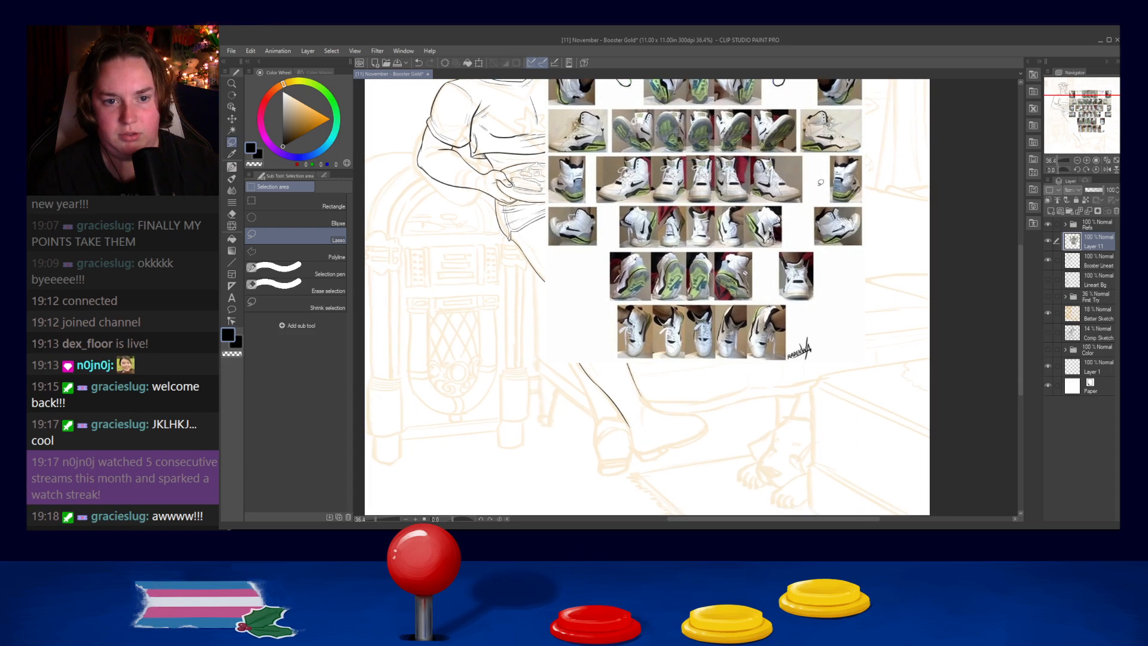
- Lasso the middle sole-view shoe in the reference sheet's second row and copy it onto its own layer
{"action": "scroll", "coordinate": [807, 239], "scroll_direction": "up", "scroll_amount": 2}
{"action": "scroll", "coordinate": [804, 235], "scroll_direction": "down", "scroll_amount": 1}
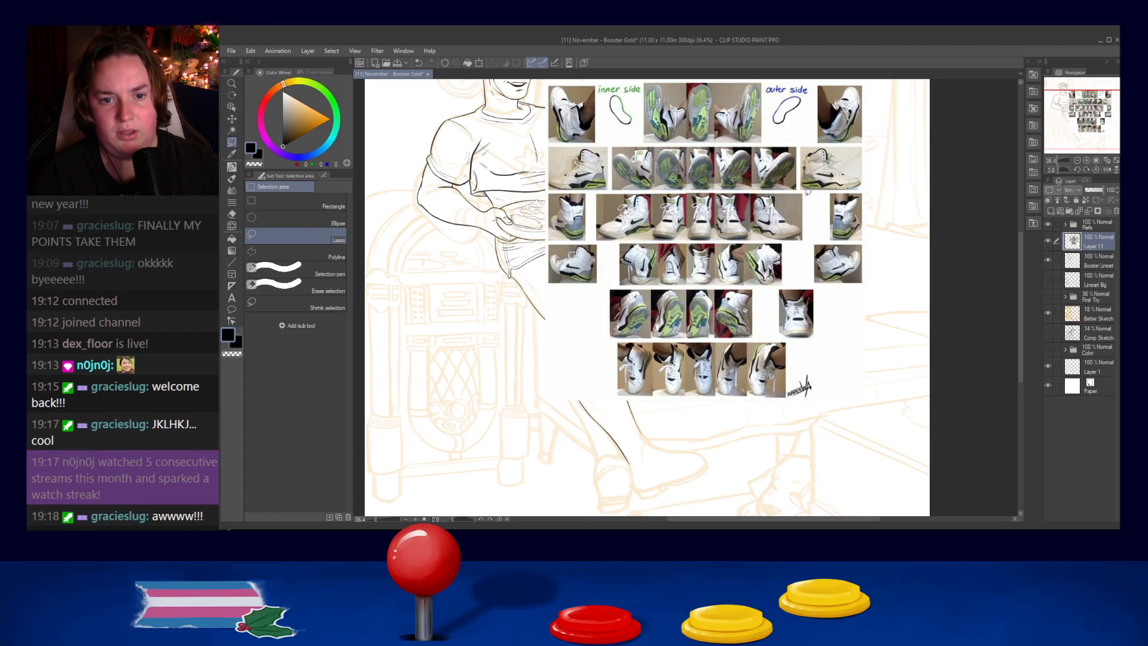
{"action": "scroll", "coordinate": [786, 257], "scroll_direction": "down", "scroll_amount": 1}
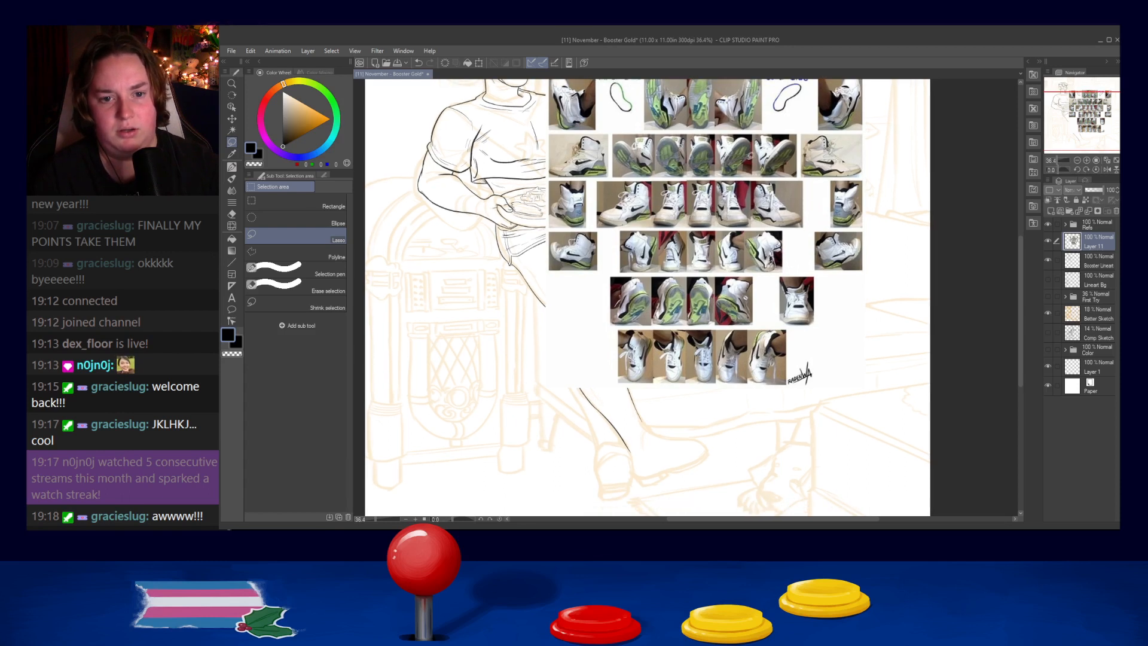
{"action": "left_click", "coordinate": [720, 171]}
{"action": "mouse_move", "coordinate": [714, 175]}
{"action": "left_mouse_down"}
{"action": "mouse_move", "coordinate": [713, 129]}
{"action": "mouse_move", "coordinate": [689, 135]}
{"action": "mouse_move", "coordinate": [687, 172]}
{"action": "mouse_move", "coordinate": [711, 178]}
{"action": "left_mouse_up"}
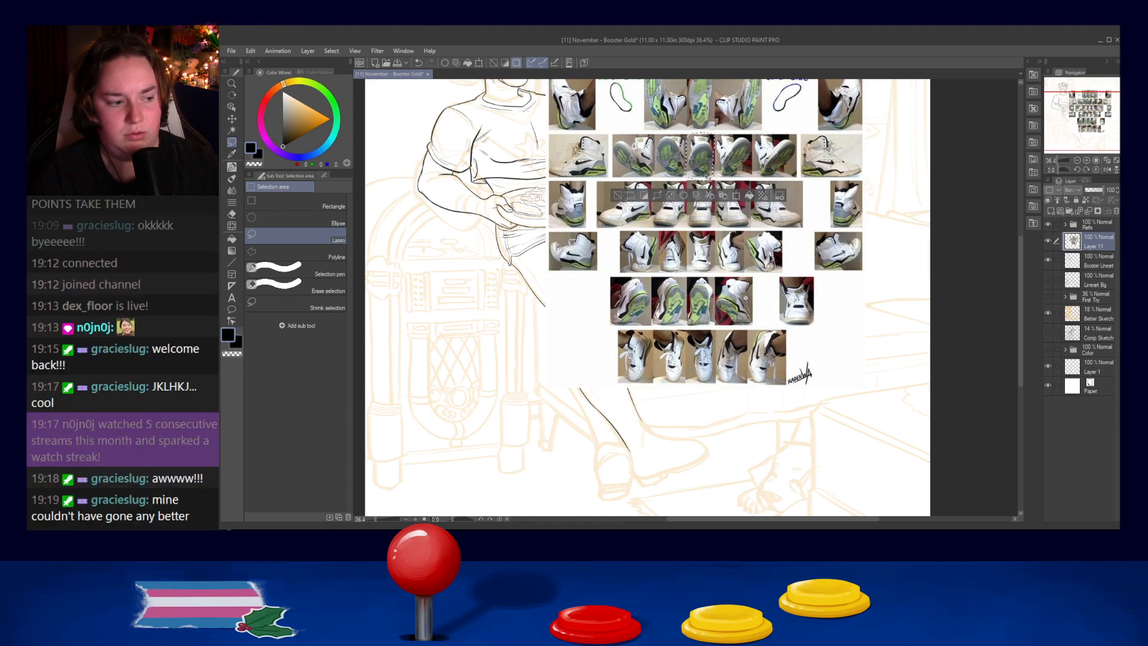
{"action": "key", "text": "ctrl+c"}
{"action": "key", "text": "ctrl+v"}
- Move the copied sole-view shoe onto the sketched front foot and enlarge it to cover the foot
{"action": "left_click_drag", "start_coordinate": [701, 154], "coordinate": [624, 471]}
{"action": "key", "text": "ctrl+t"}
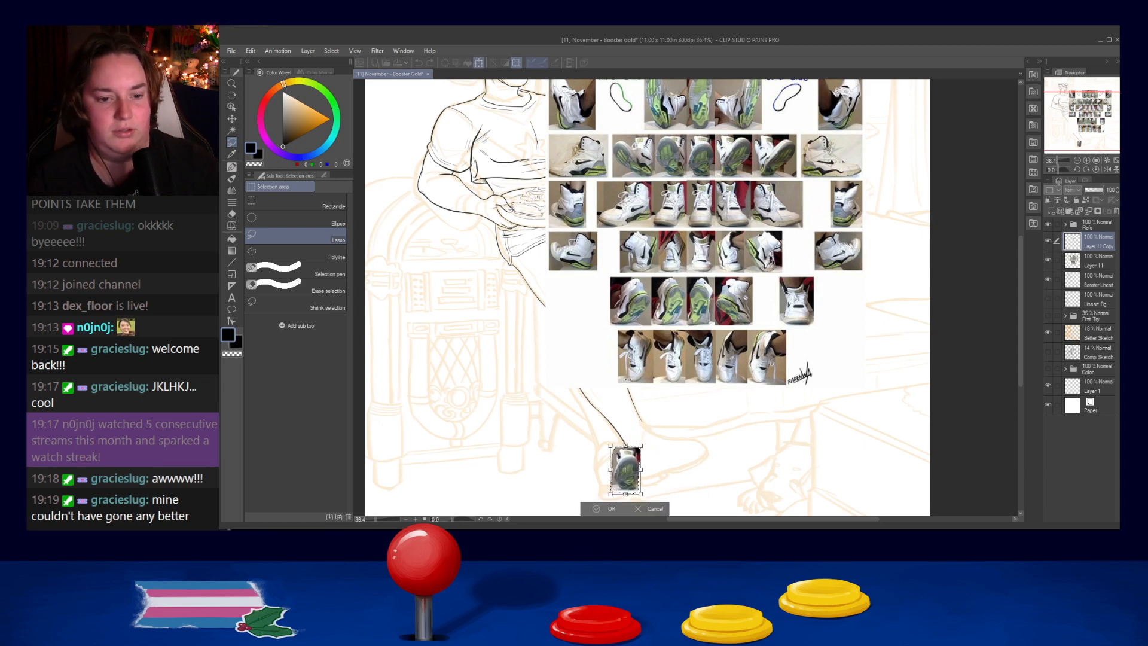
{"action": "left_click_drag", "start_coordinate": [693, 448], "coordinate": [686, 364]}
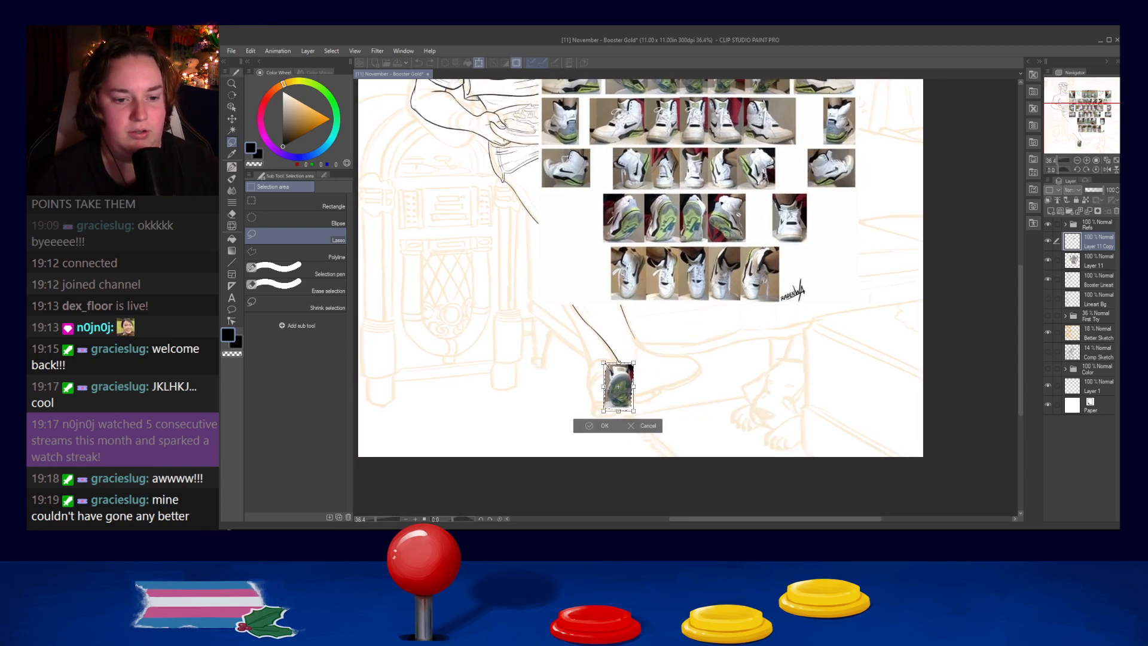
{"action": "left_click_drag", "start_coordinate": [604, 363], "coordinate": [582, 328]}
{"action": "left_click_drag", "start_coordinate": [617, 403], "coordinate": [617, 416]}
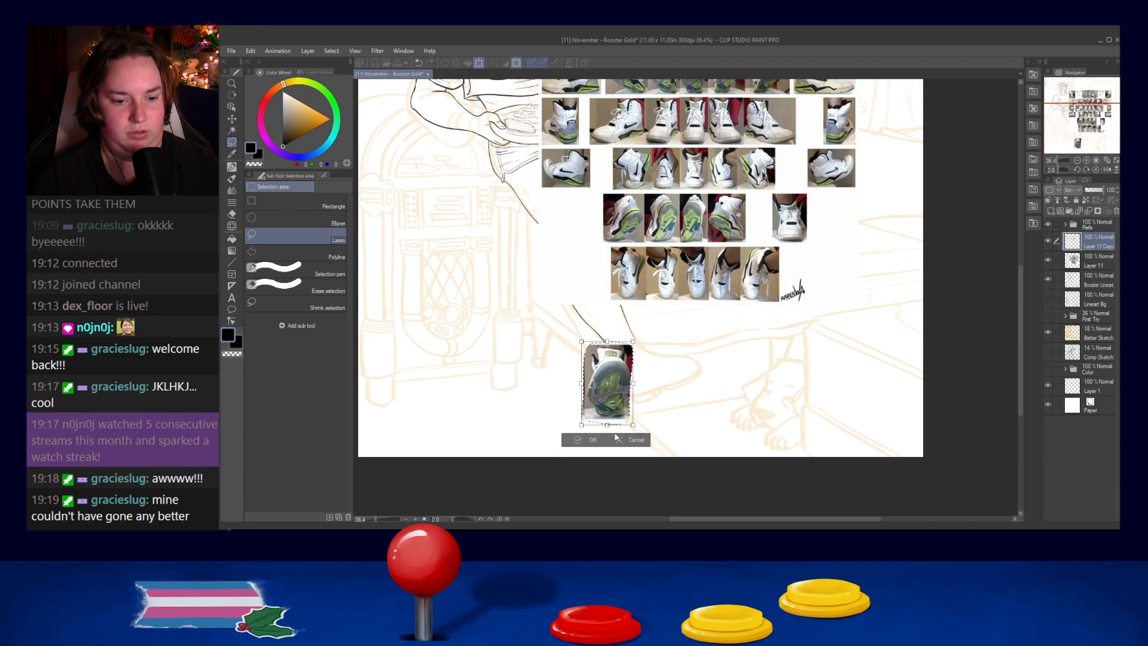
{"action": "left_click", "coordinate": [593, 440]}
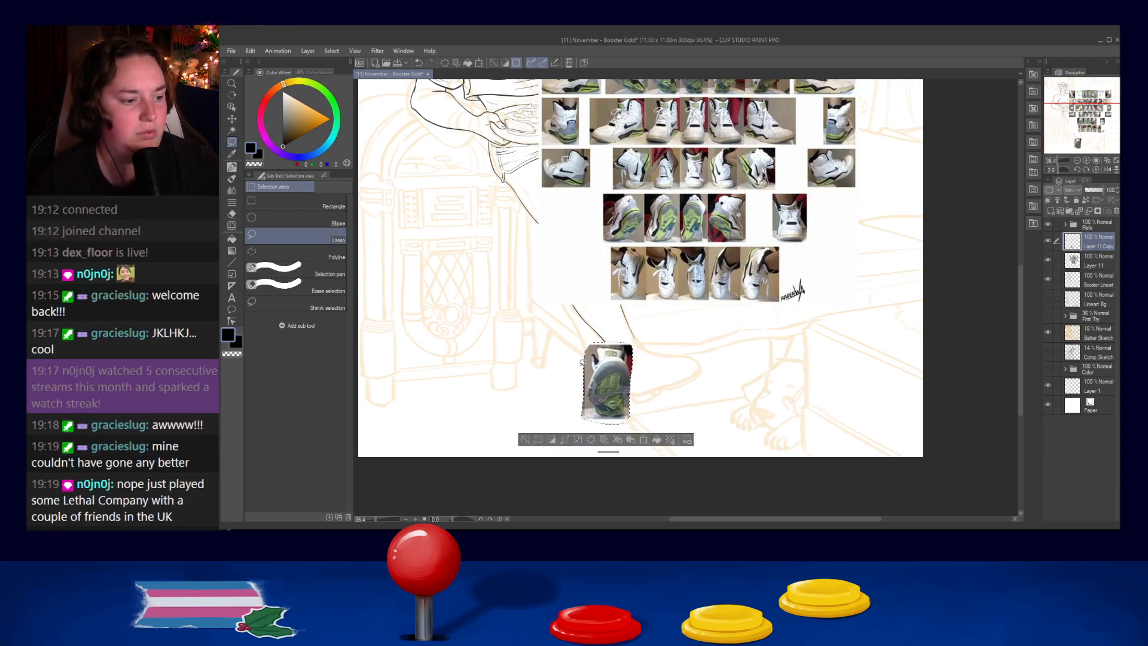
- Flip the sole-view shoe photo horizontally over the front foot, undoing a vertical flip tried first, and clear the selection
{"action": "key", "text": "ctrl+t"}
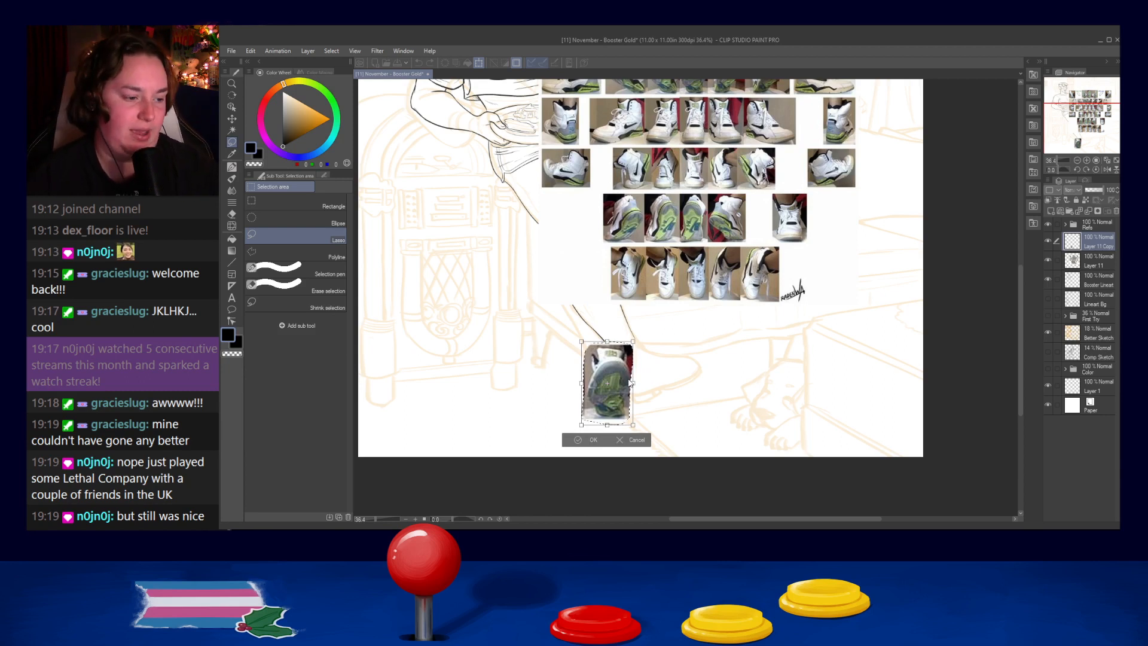
{"action": "left_click", "coordinate": [663, 376]}
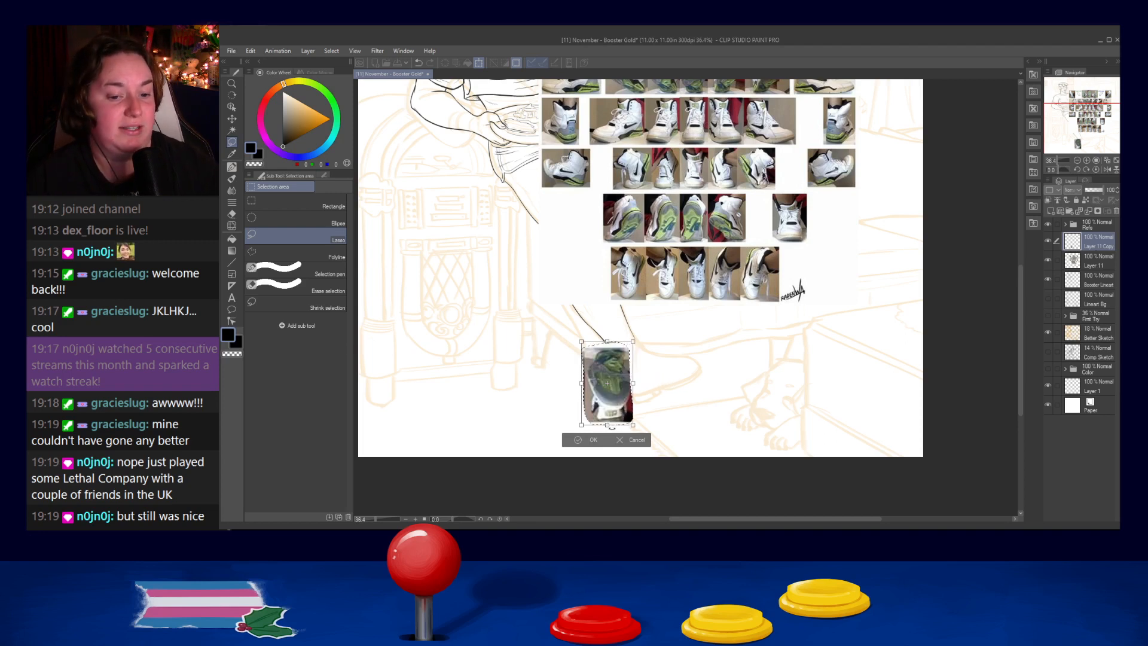
{"action": "key", "text": "ctrl+z"}
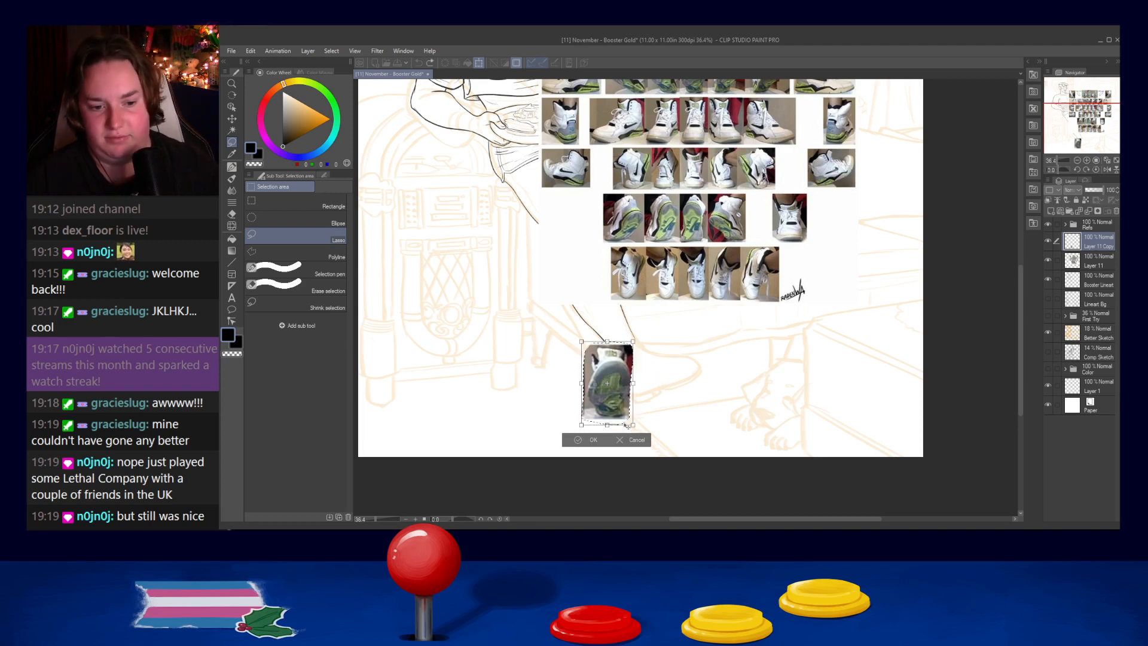
{"action": "left_click", "coordinate": [659, 353]}
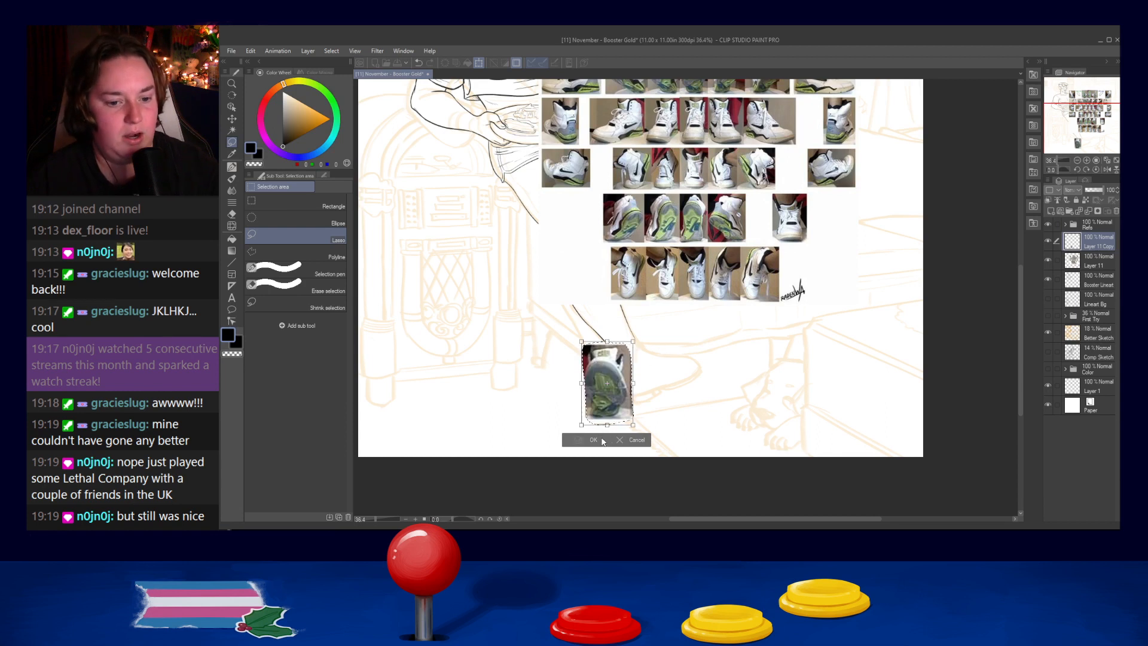
{"action": "left_click", "coordinate": [602, 439]}
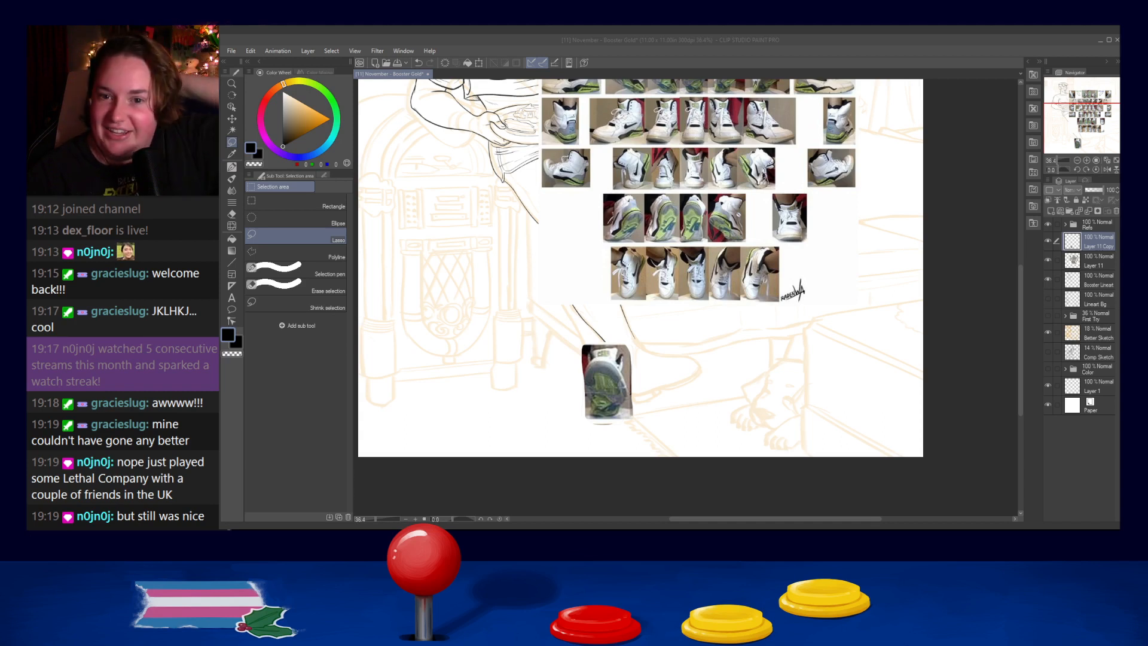
{"action": "left_click", "coordinate": [935, 111]}
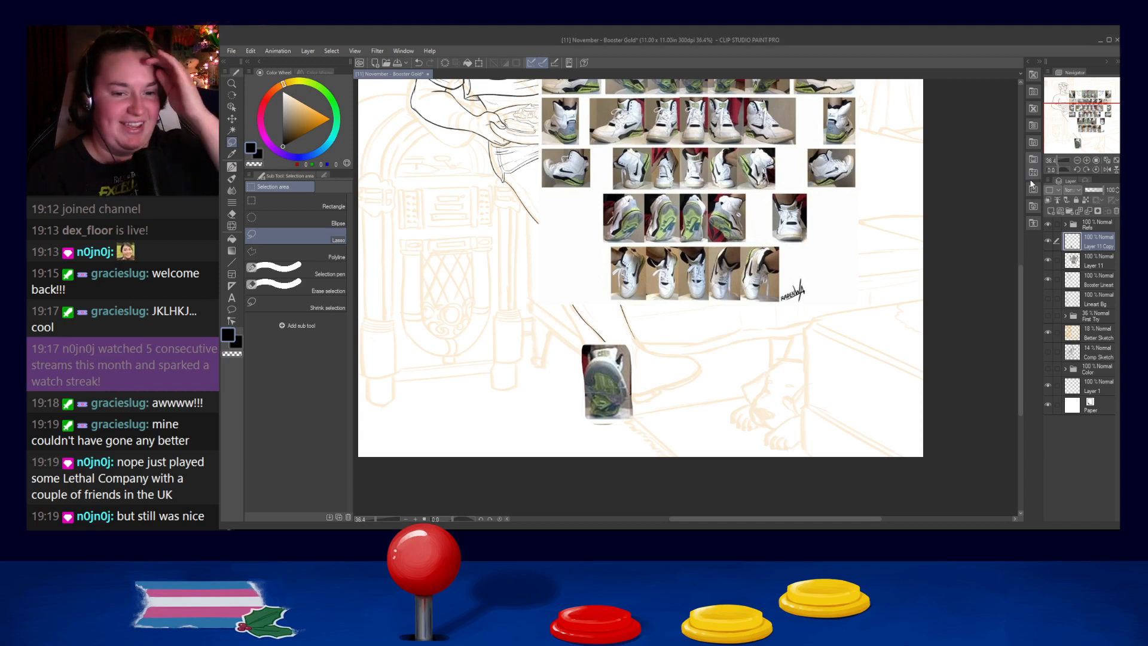
- Examine the rows of the shoe reference sheet for a view that suits the figure's other foot
{"action": "scroll", "coordinate": [741, 240], "scroll_direction": "down", "scroll_amount": 1}
{"action": "left_click_drag", "start_coordinate": [782, 200], "coordinate": [782, 258]}
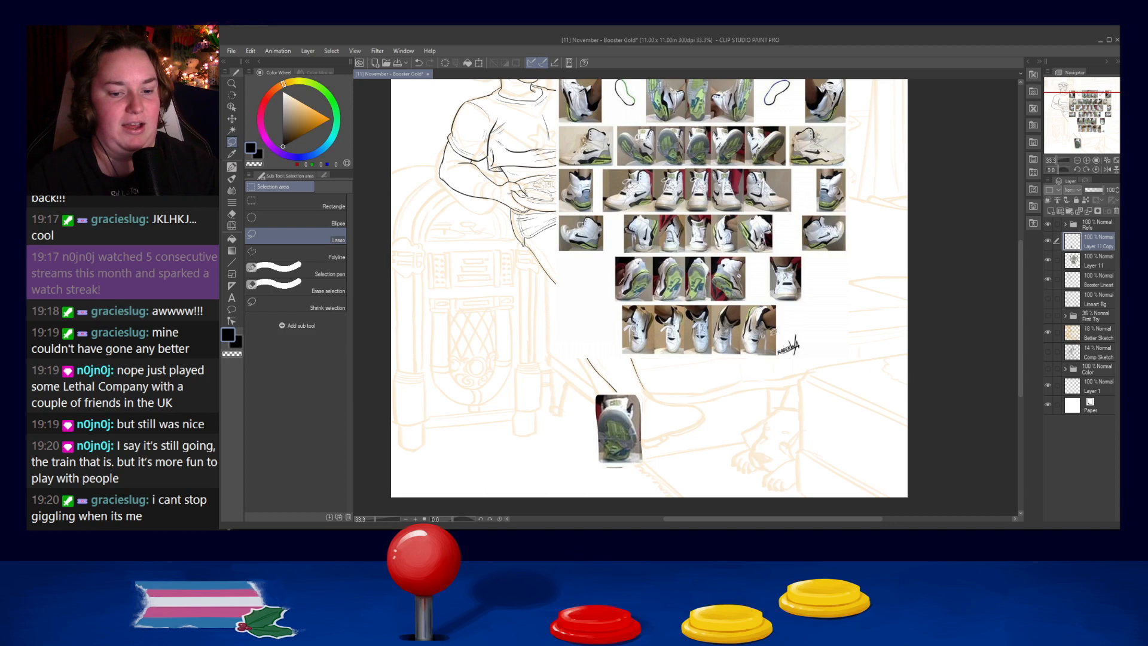
{"action": "scroll", "coordinate": [788, 310], "scroll_direction": "up", "scroll_amount": 2}
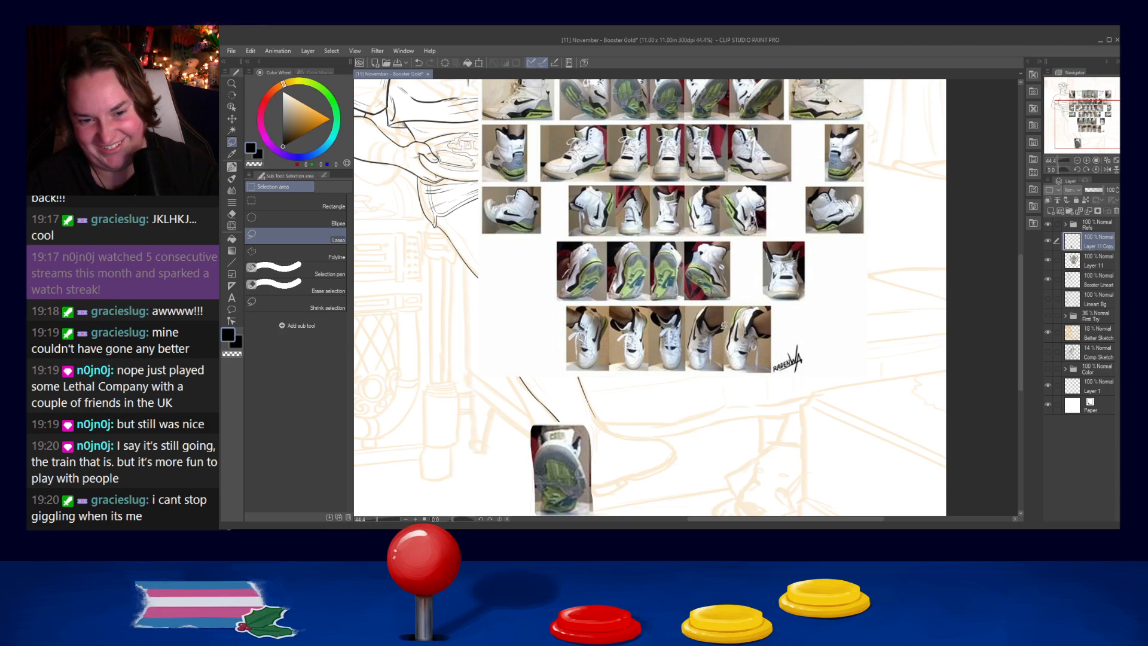
{"action": "scroll", "coordinate": [751, 301], "scroll_direction": "down", "scroll_amount": 3}
{"action": "scroll", "coordinate": [757, 296], "scroll_direction": "up", "scroll_amount": 2}
{"action": "scroll", "coordinate": [760, 291], "scroll_direction": "up", "scroll_amount": 2}
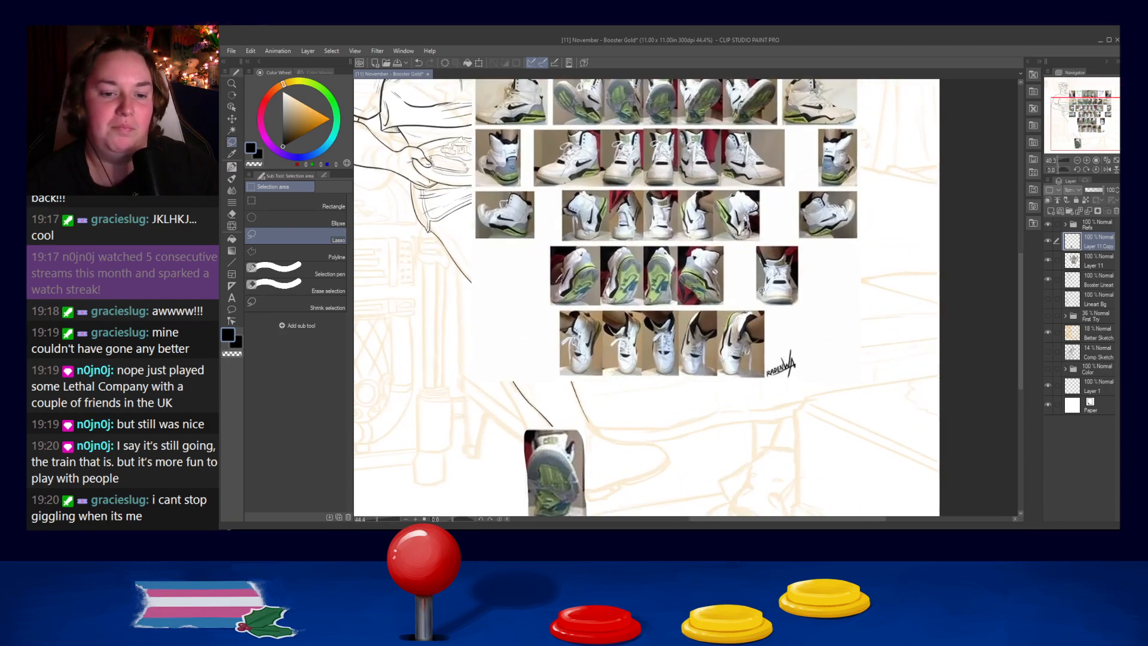
{"action": "left_click_drag", "start_coordinate": [837, 399], "coordinate": [874, 338]}
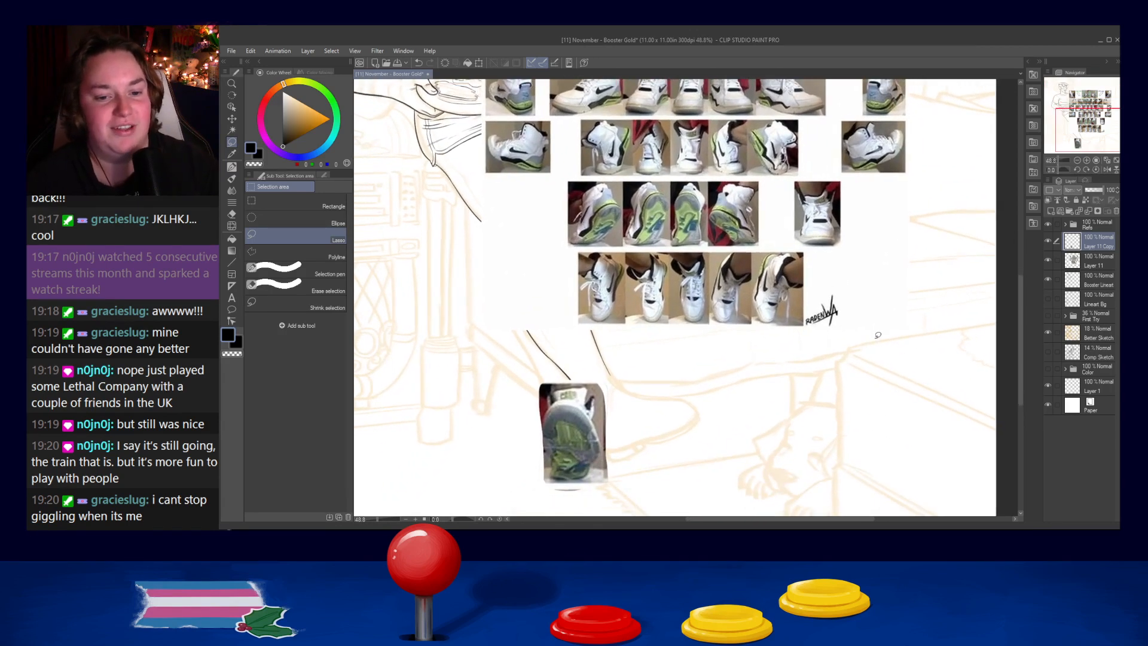
{"action": "scroll", "coordinate": [804, 263], "scroll_direction": "up", "scroll_amount": 3}
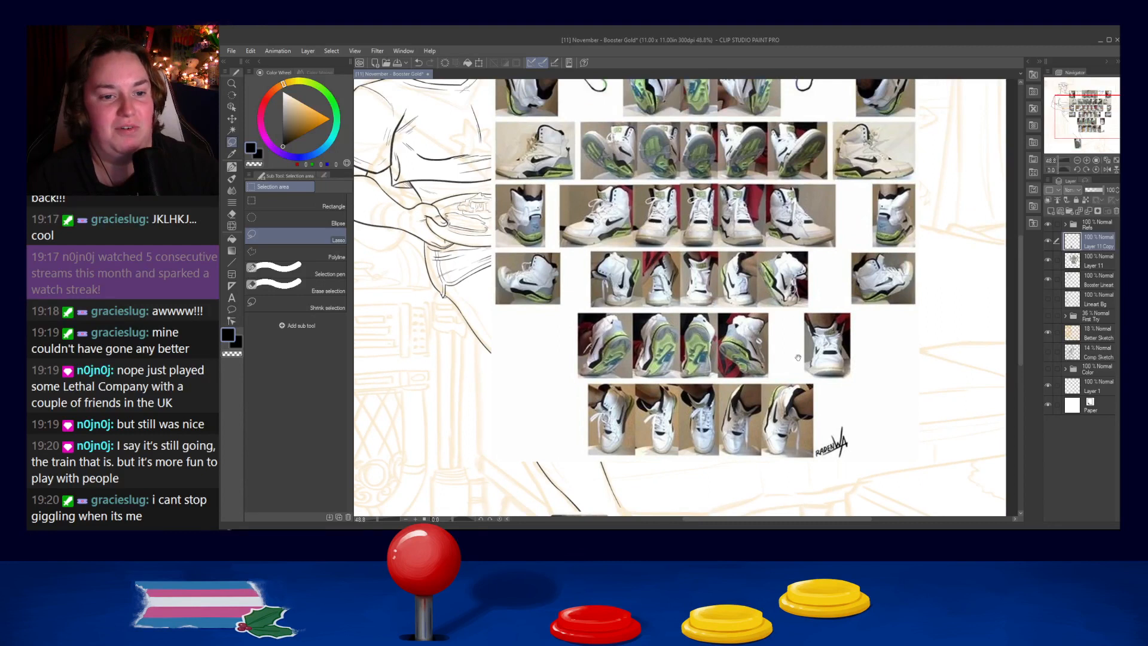
{"action": "left_click_drag", "start_coordinate": [797, 357], "coordinate": [810, 402]}
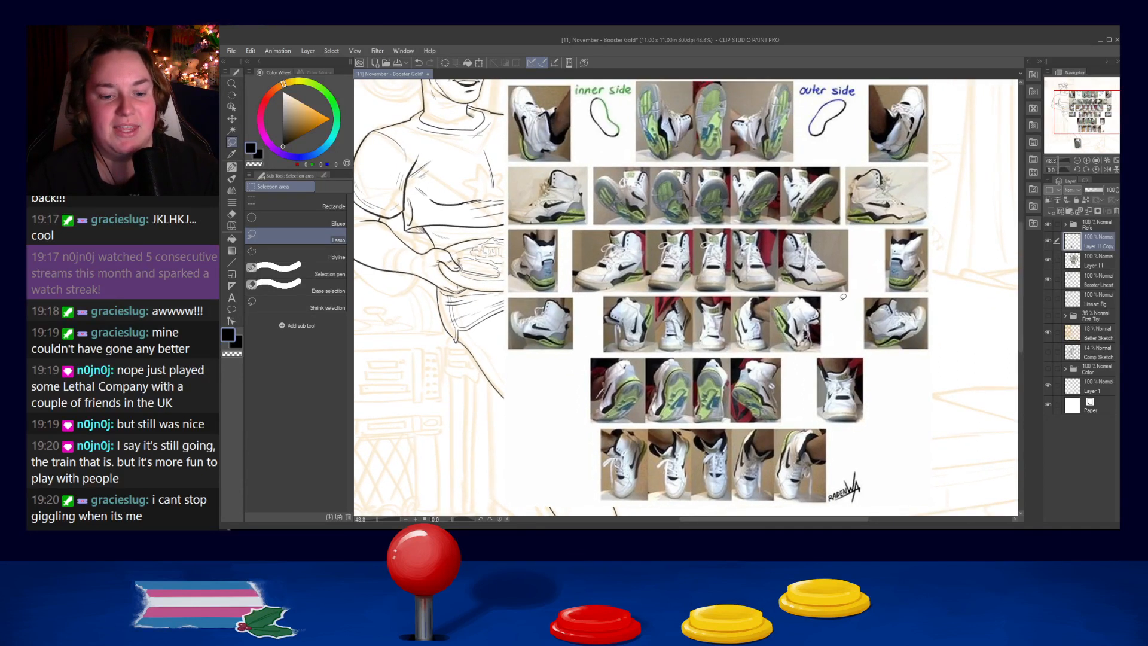
{"action": "scroll", "coordinate": [843, 296], "scroll_direction": "down", "scroll_amount": 2}
{"action": "scroll", "coordinate": [843, 296], "scroll_direction": "down", "scroll_amount": 2}
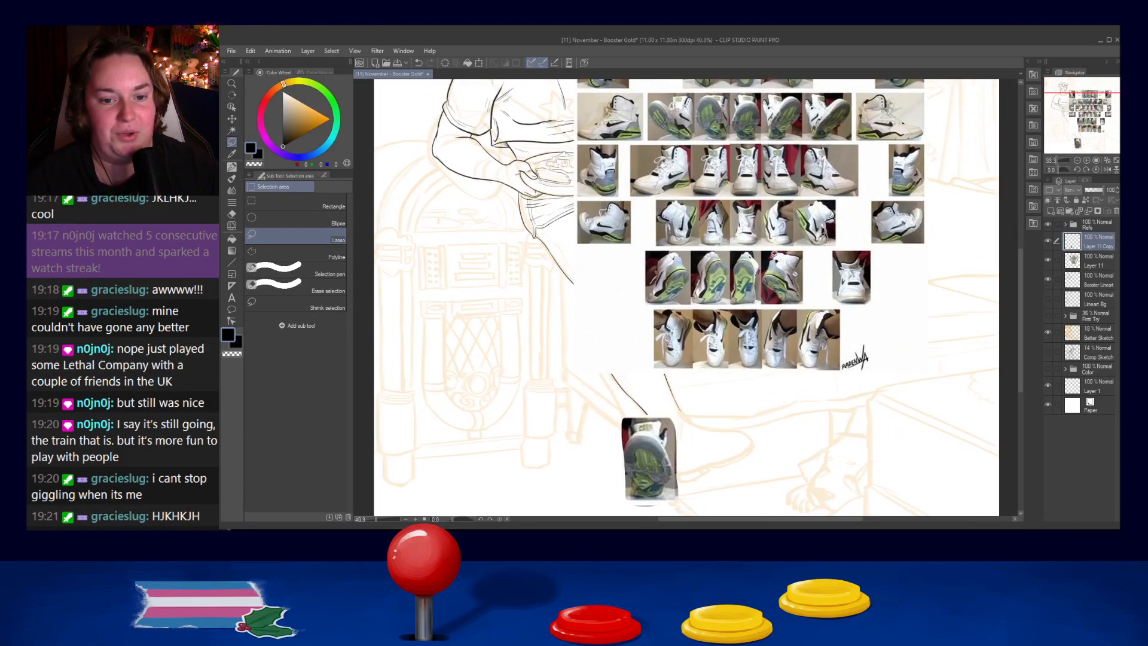
{"action": "scroll", "coordinate": [774, 254], "scroll_direction": "up", "scroll_amount": 2}
{"action": "left_click_drag", "start_coordinate": [951, 279], "coordinate": [933, 323]}
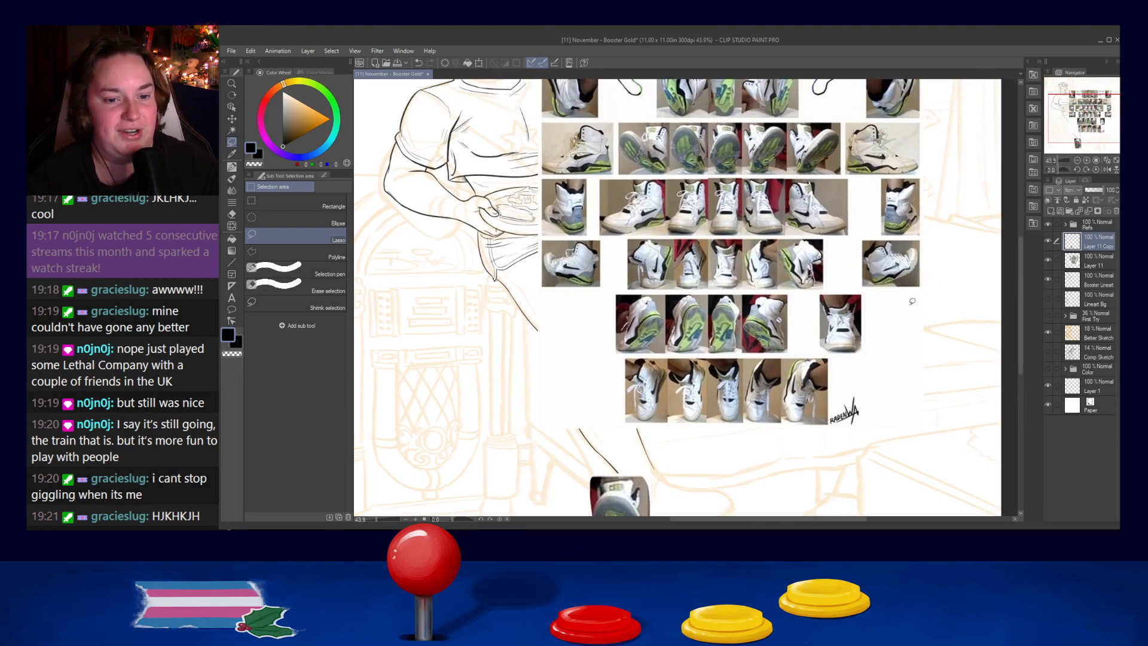
{"action": "mouse_move", "coordinate": [874, 304]}
{"action": "left_mouse_down"}
{"action": "mouse_move", "coordinate": [834, 322]}
{"action": "mouse_move", "coordinate": [835, 342]}
{"action": "left_mouse_up"}
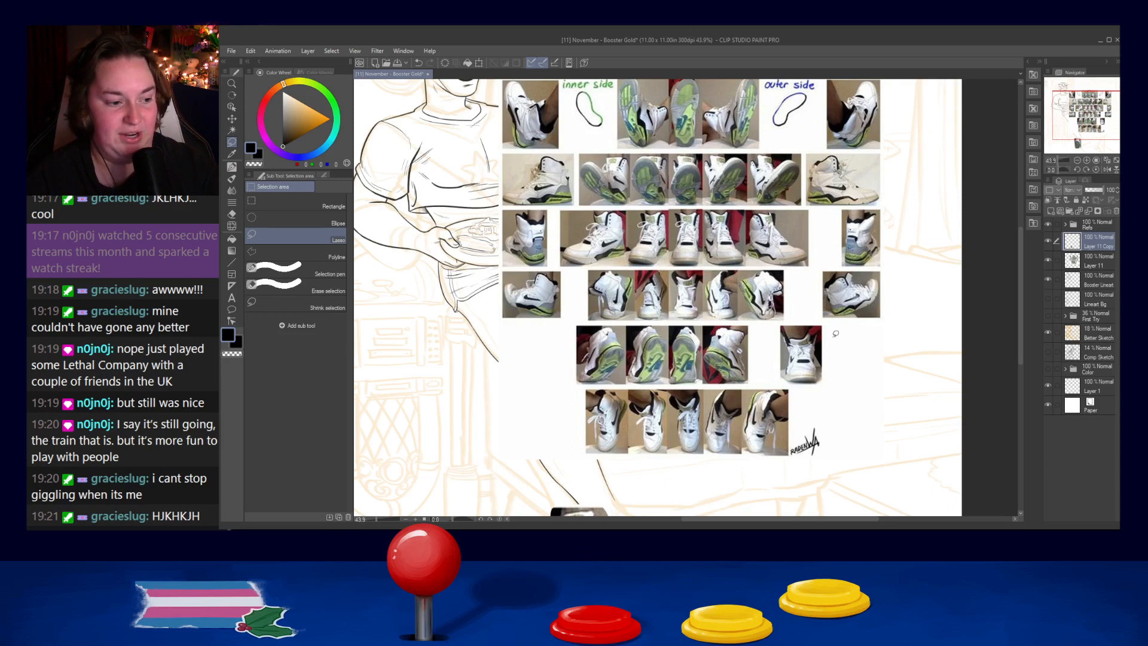
{"action": "left_click_drag", "start_coordinate": [824, 419], "coordinate": [826, 363]}
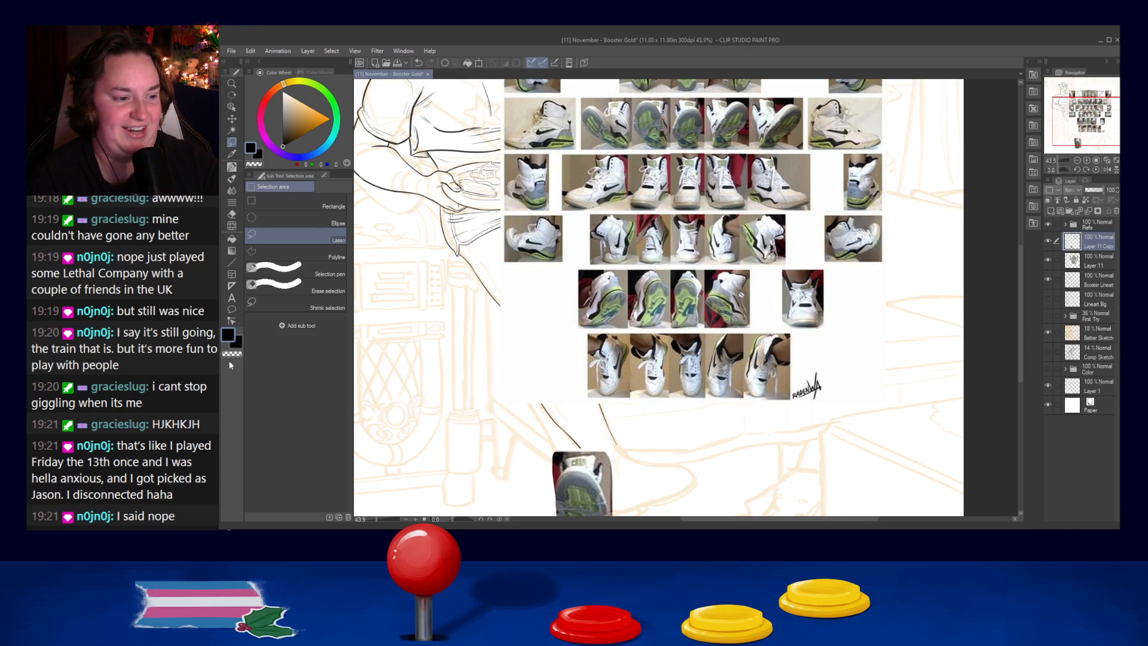
- Lasso the rightmost shoe of the third row's central group, copy it onto its own layer and move it beside the sole-view shoe
{"action": "mouse_move", "coordinate": [804, 154]}
{"action": "left_mouse_down"}
{"action": "mouse_move", "coordinate": [749, 157]}
{"action": "mouse_move", "coordinate": [750, 203]}
{"action": "mouse_move", "coordinate": [816, 208]}
{"action": "mouse_move", "coordinate": [812, 160]}
{"action": "left_mouse_up"}
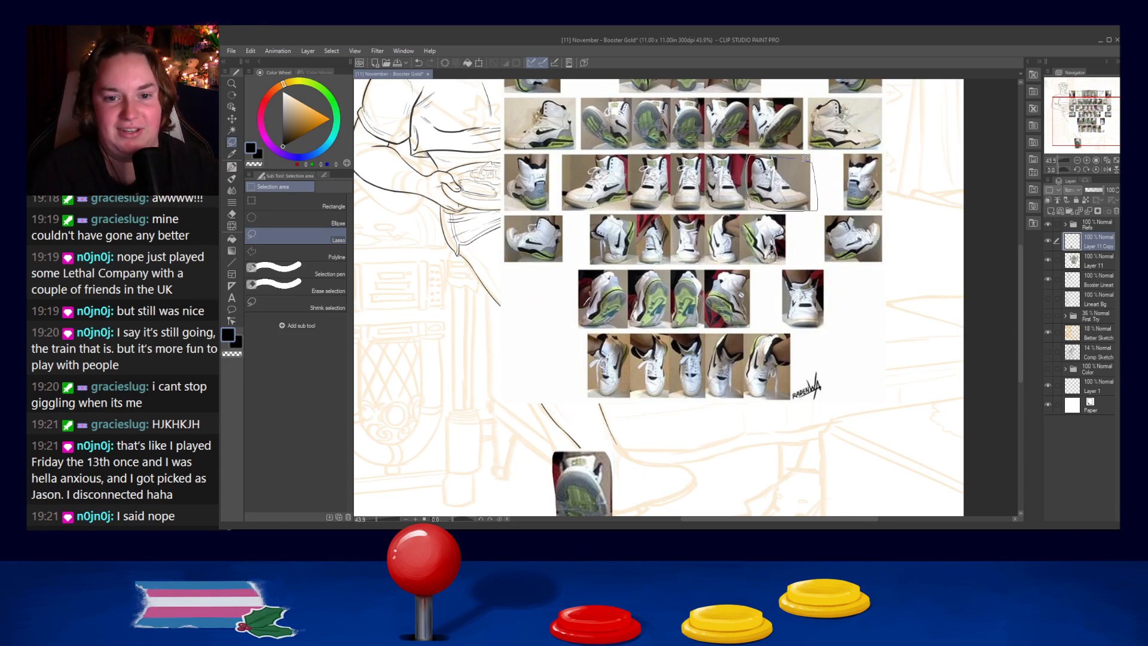
{"action": "left_click", "coordinate": [1099, 265]}
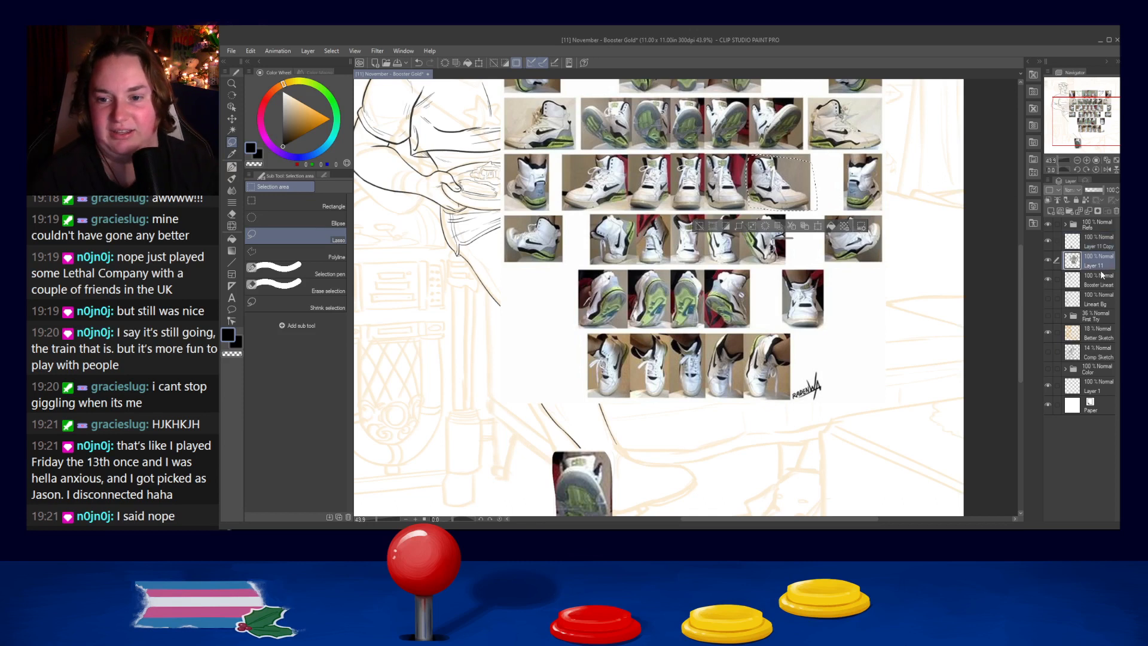
{"action": "key", "text": "ctrl+c"}
{"action": "key", "text": "ctrl+v"}
{"action": "left_click_drag", "start_coordinate": [790, 193], "coordinate": [694, 496]}
{"action": "scroll", "coordinate": [776, 286], "scroll_direction": "down", "scroll_amount": 5}
- Enlarge, rotate and position the side-view shoe copy to fit the sketched second foot beside the sole-view shoe, and deselect it
{"action": "key", "text": "ctrl+t"}
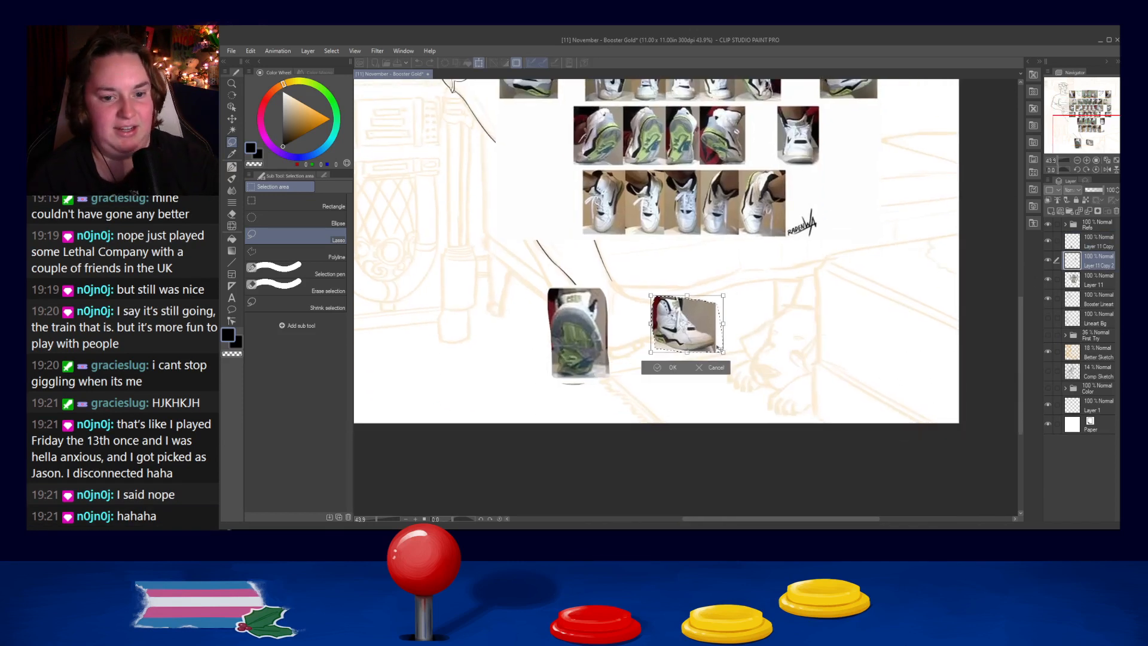
{"action": "mouse_move", "coordinate": [723, 353]}
{"action": "left_mouse_down"}
{"action": "mouse_move", "coordinate": [778, 395]}
{"action": "mouse_move", "coordinate": [719, 337]}
{"action": "left_mouse_up"}
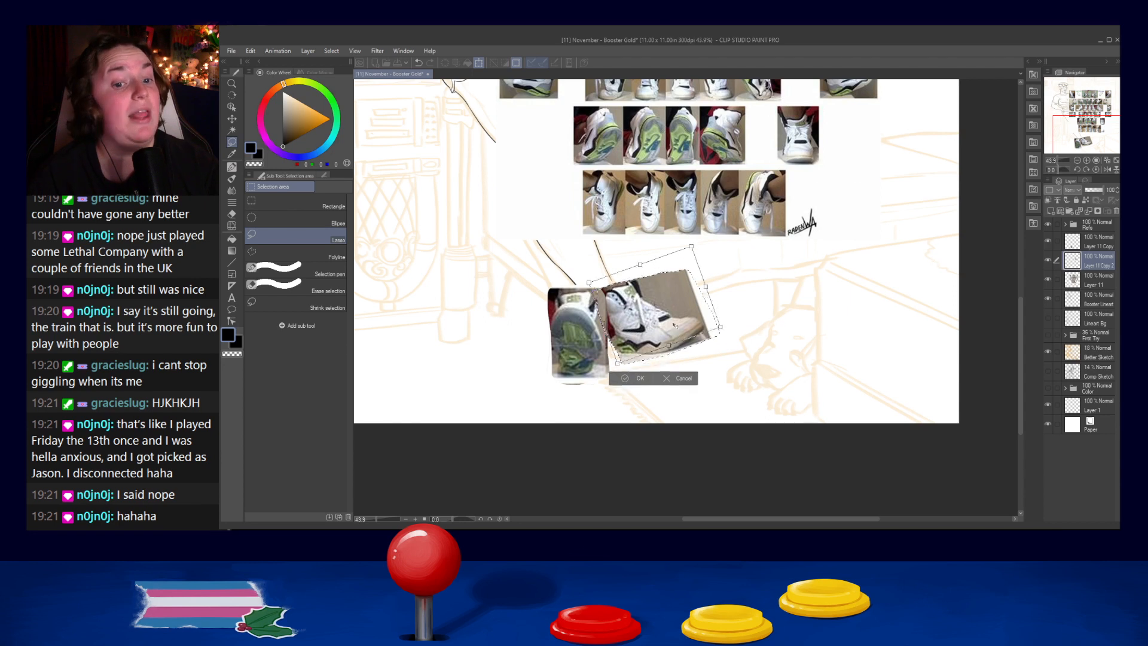
{"action": "mouse_move", "coordinate": [679, 343]}
{"action": "left_mouse_down"}
{"action": "mouse_move", "coordinate": [753, 302]}
{"action": "mouse_move", "coordinate": [673, 328]}
{"action": "left_mouse_up"}
{"action": "left_click_drag", "start_coordinate": [742, 342], "coordinate": [746, 331]}
{"action": "left_click_drag", "start_coordinate": [677, 340], "coordinate": [670, 335]}
{"action": "left_click_drag", "start_coordinate": [620, 370], "coordinate": [655, 344]}
{"action": "left_click_drag", "start_coordinate": [728, 321], "coordinate": [728, 327]}
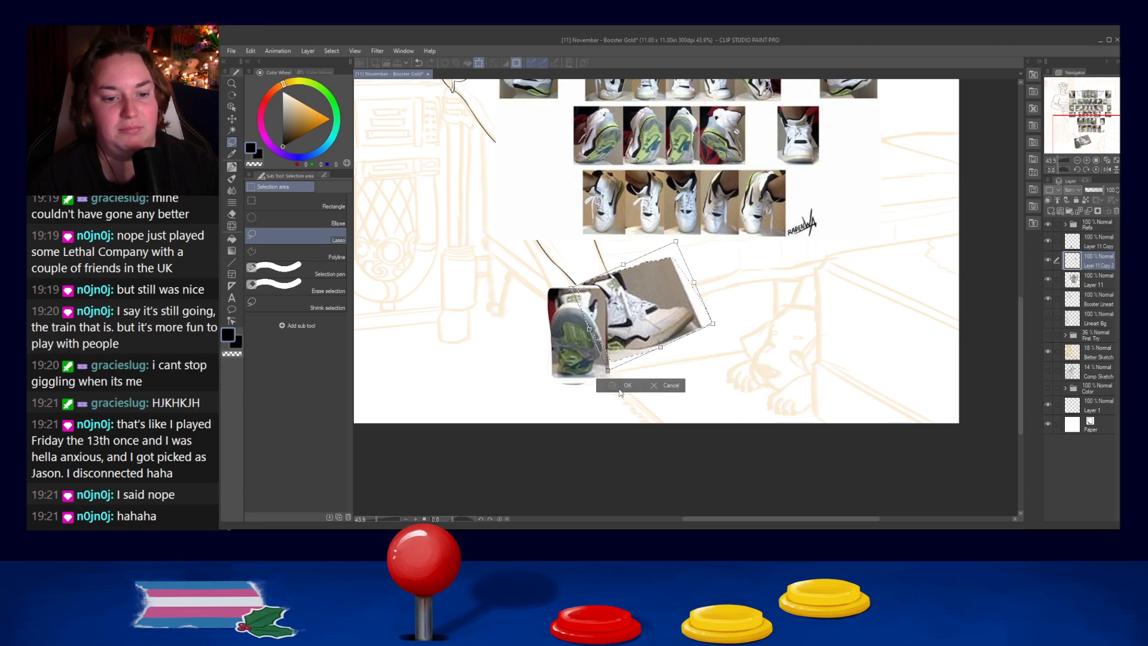
{"action": "left_click", "coordinate": [624, 387]}
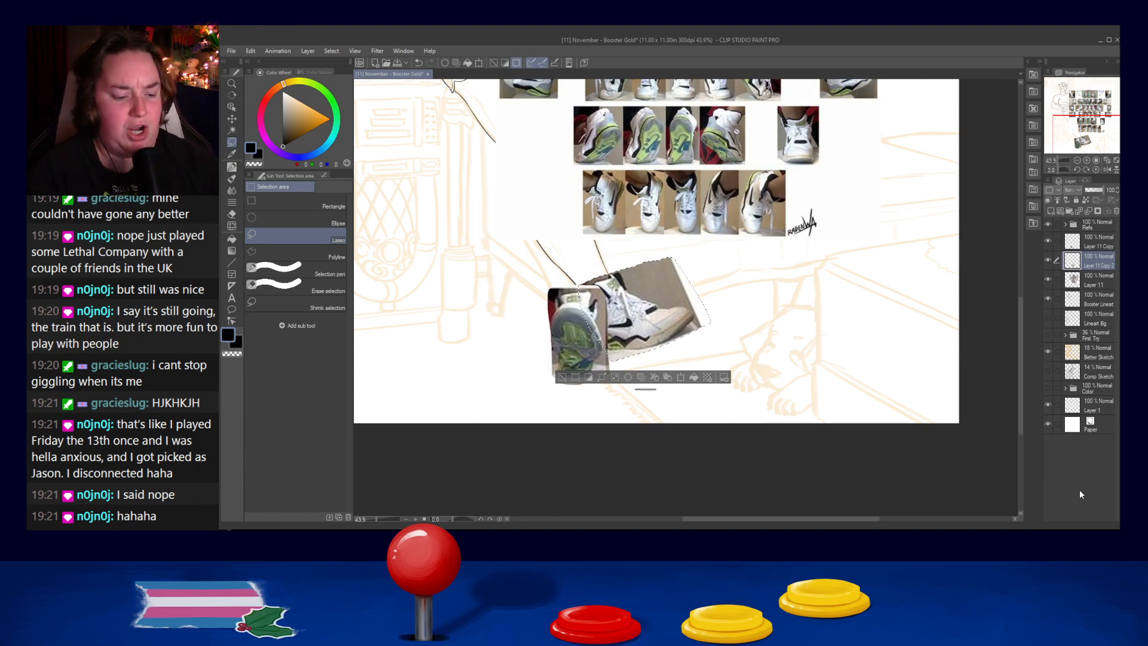
{"action": "key", "text": "ctrl+d"}
- Hide the full shoe reference sheet layer, leaving the two placed shoe photos over the feet
{"action": "scroll", "coordinate": [984, 324], "scroll_direction": "down", "scroll_amount": 2}
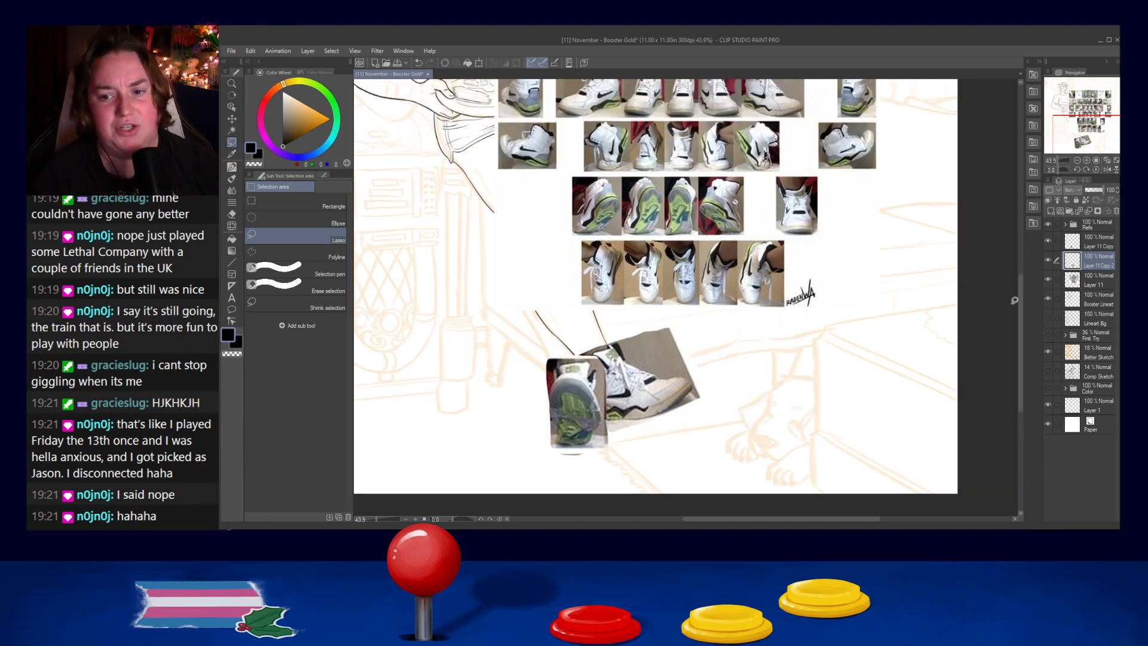
{"action": "left_click", "coordinate": [1047, 278]}
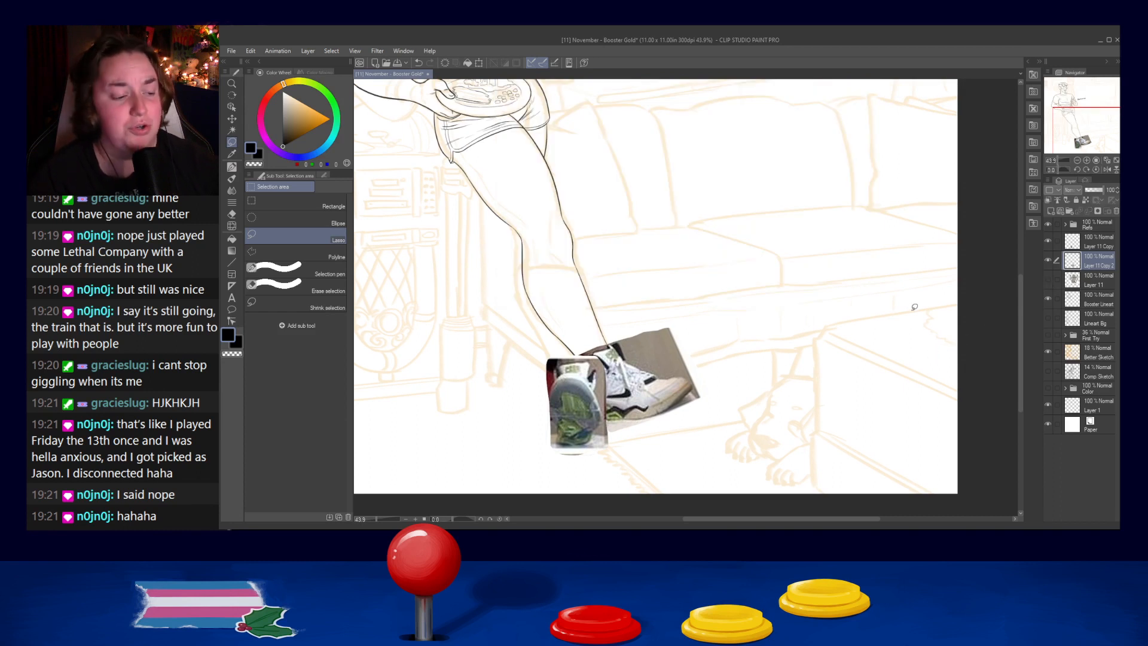
{"action": "left_click_drag", "start_coordinate": [702, 388], "coordinate": [724, 374]}
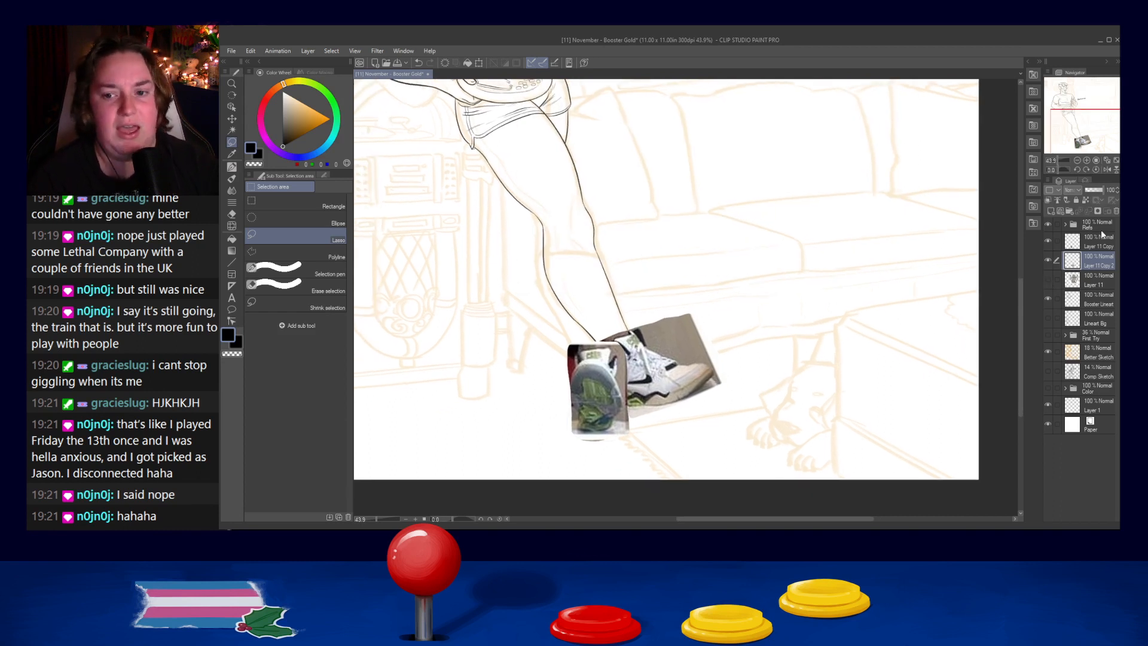
- Lower the opacity of the side-view shoe layer to about 46% and the sole-view shoe layer to 77%
{"action": "left_click", "coordinate": [1091, 190]}
{"action": "left_click", "coordinate": [1092, 244]}
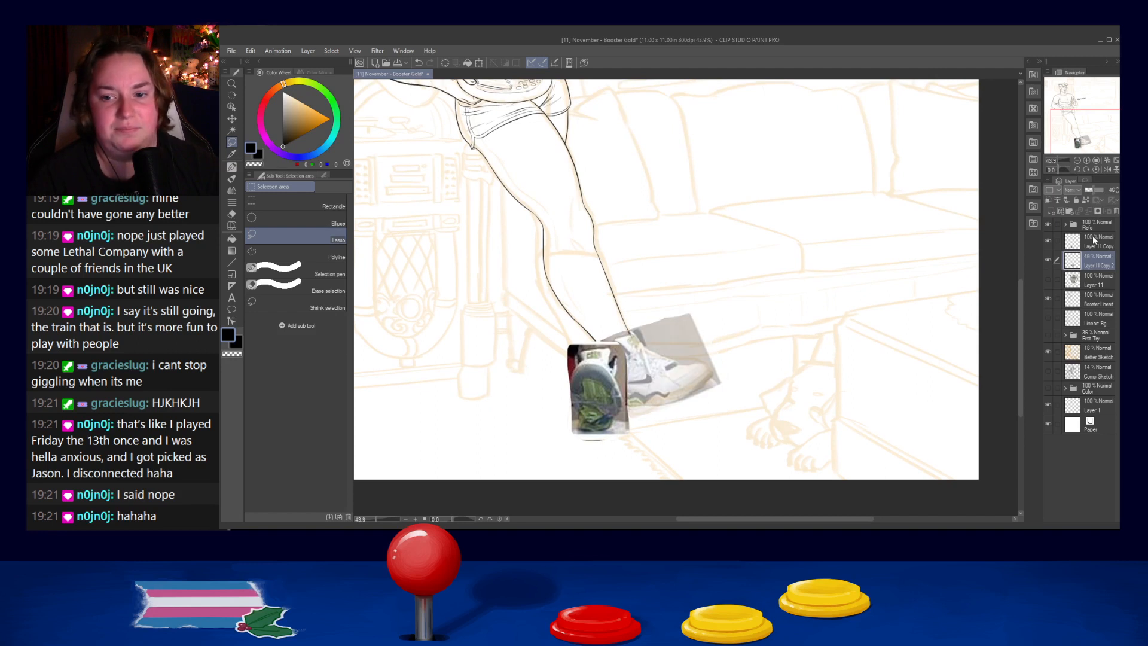
{"action": "left_click", "coordinate": [1092, 189]}
{"action": "left_click", "coordinate": [1101, 189]}
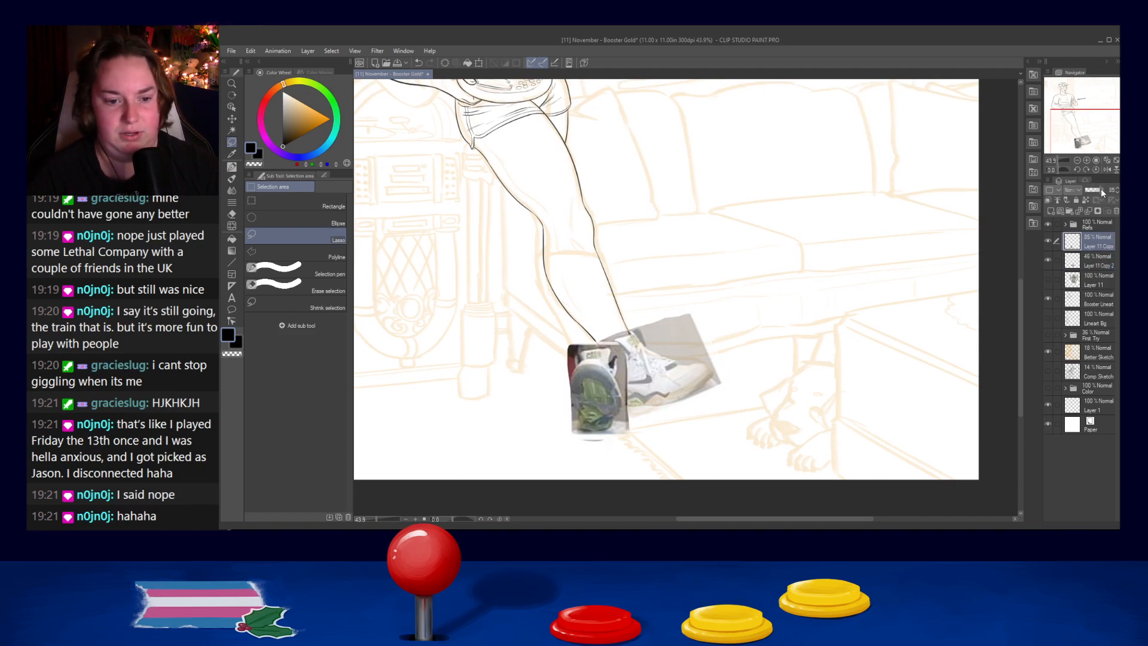
{"action": "left_click", "coordinate": [1099, 188]}
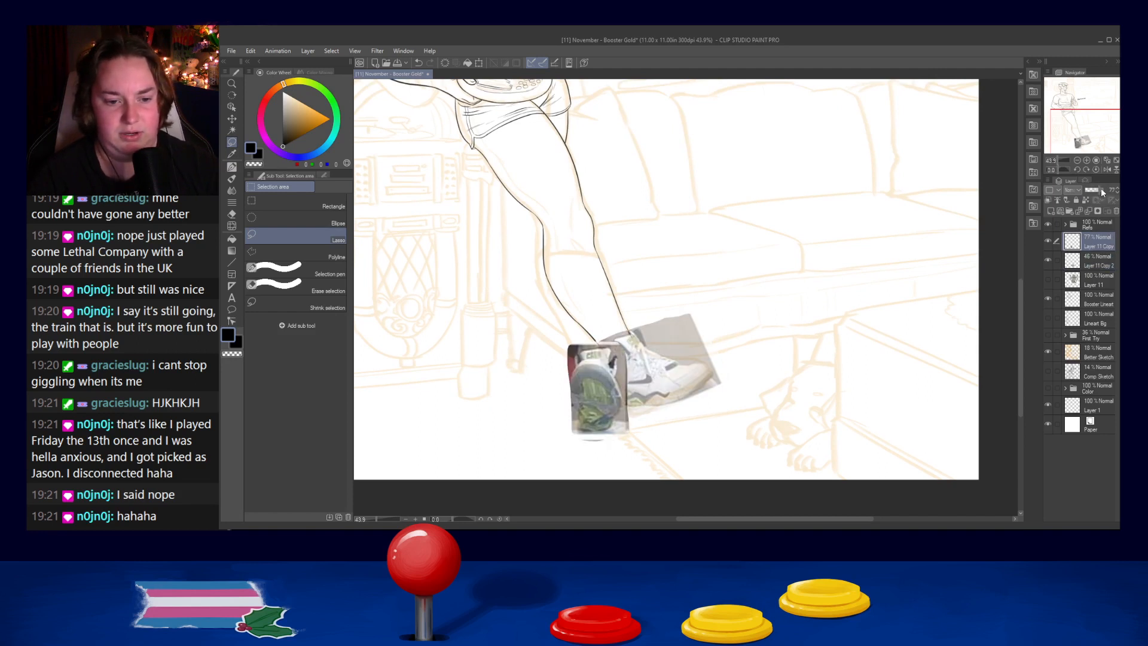
- Hide the side-view shoe photo layer, select that layer and lasso the area around both feet
{"action": "left_click", "coordinate": [1049, 261]}
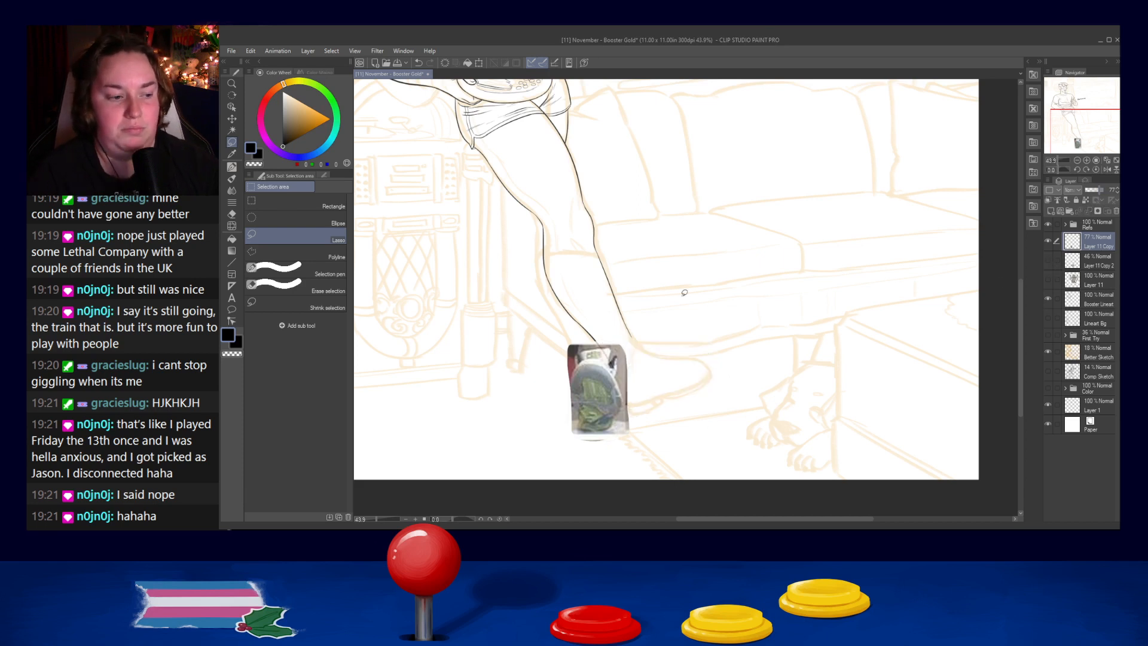
{"action": "left_click", "coordinate": [1073, 261]}
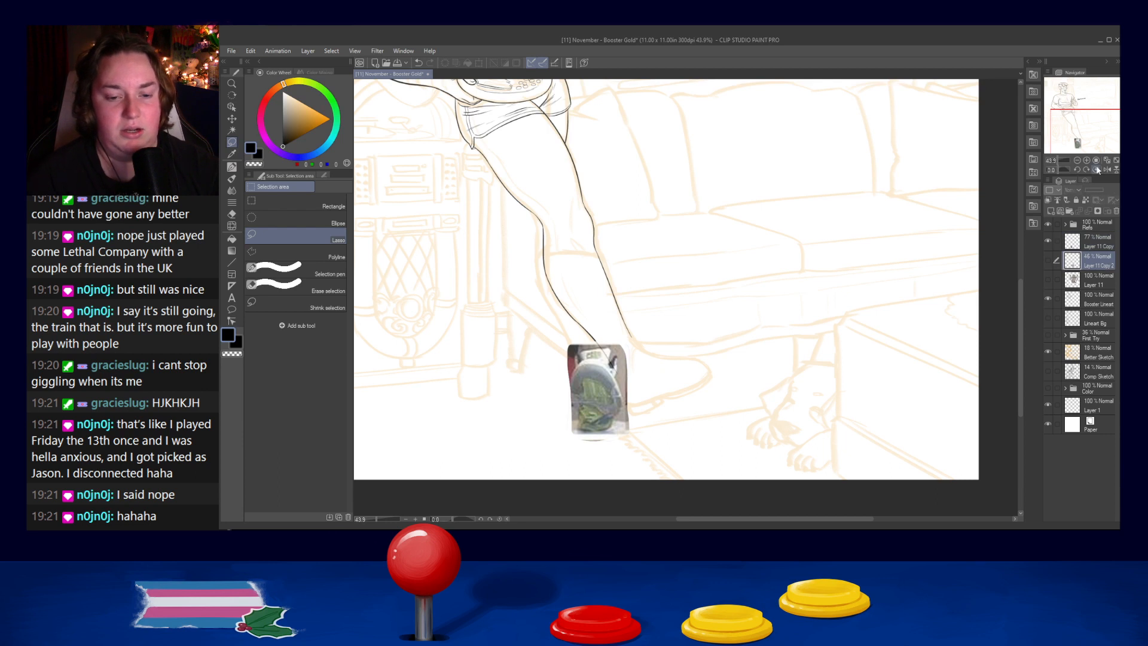
{"action": "mouse_move", "coordinate": [668, 346]}
{"action": "left_mouse_down"}
{"action": "mouse_move", "coordinate": [681, 312]}
{"action": "mouse_move", "coordinate": [491, 336]}
{"action": "mouse_move", "coordinate": [762, 400]}
{"action": "left_mouse_up"}
{"action": "scroll", "coordinate": [684, 311], "scroll_direction": "up", "scroll_amount": 2}
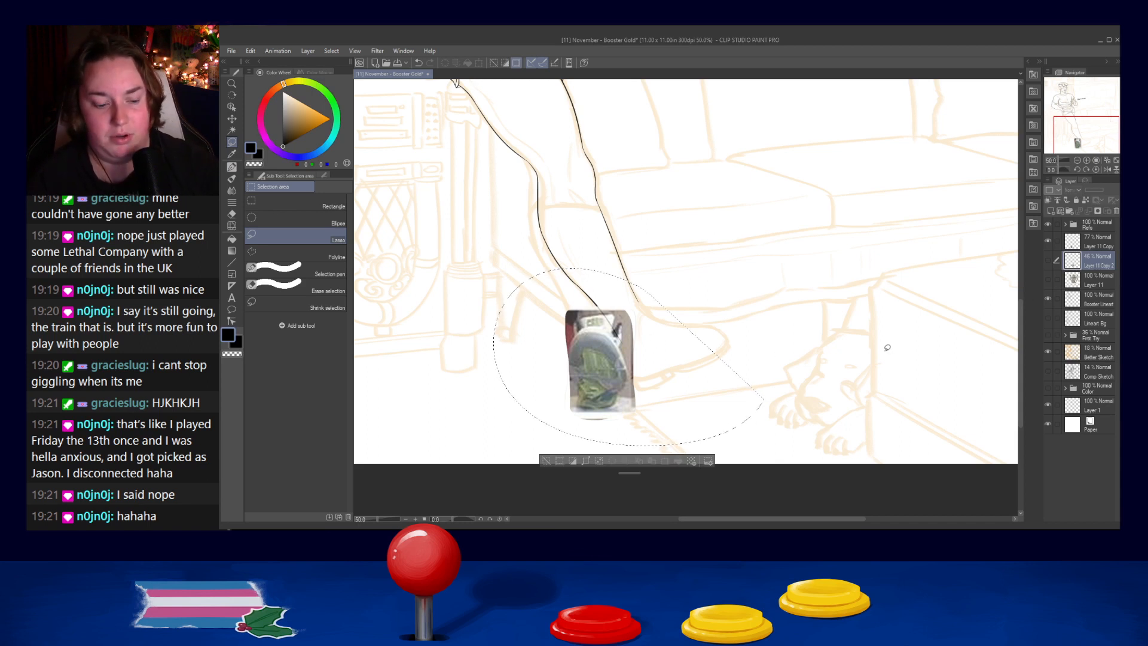
{"action": "left_click", "coordinate": [1087, 280]}
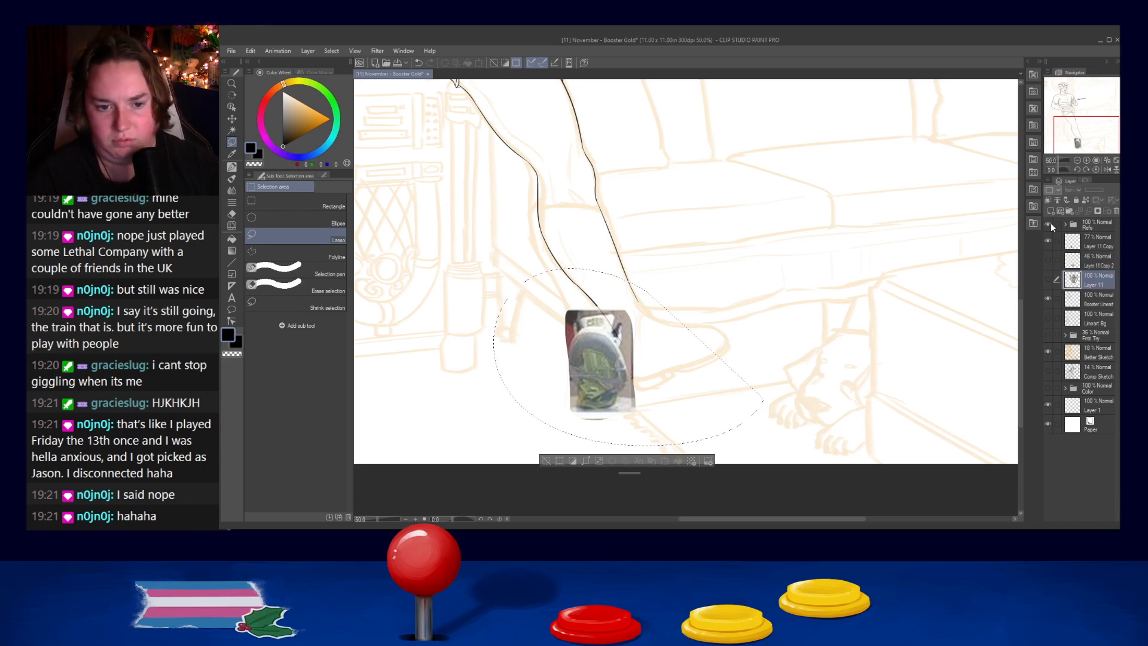
{"action": "scroll", "coordinate": [799, 308], "scroll_direction": "down", "scroll_amount": 5}
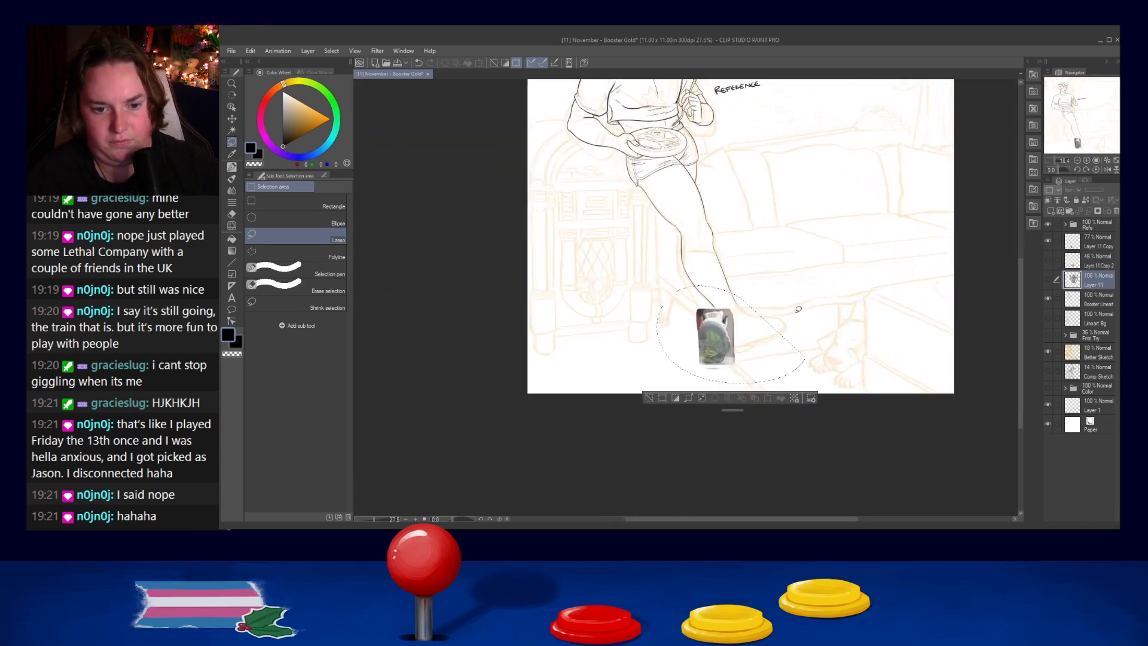
{"action": "scroll", "coordinate": [799, 309], "scroll_direction": "up", "scroll_amount": 3}
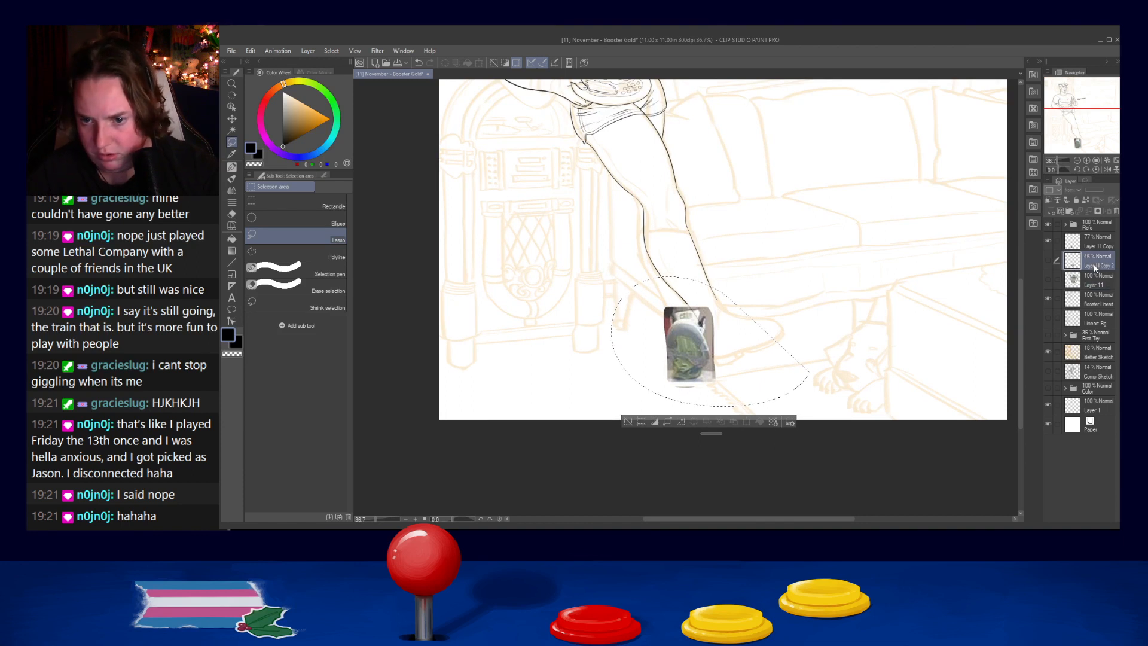
{"action": "key", "text": "ctrl+g"}
{"action": "key", "text": "ctrl+z"}
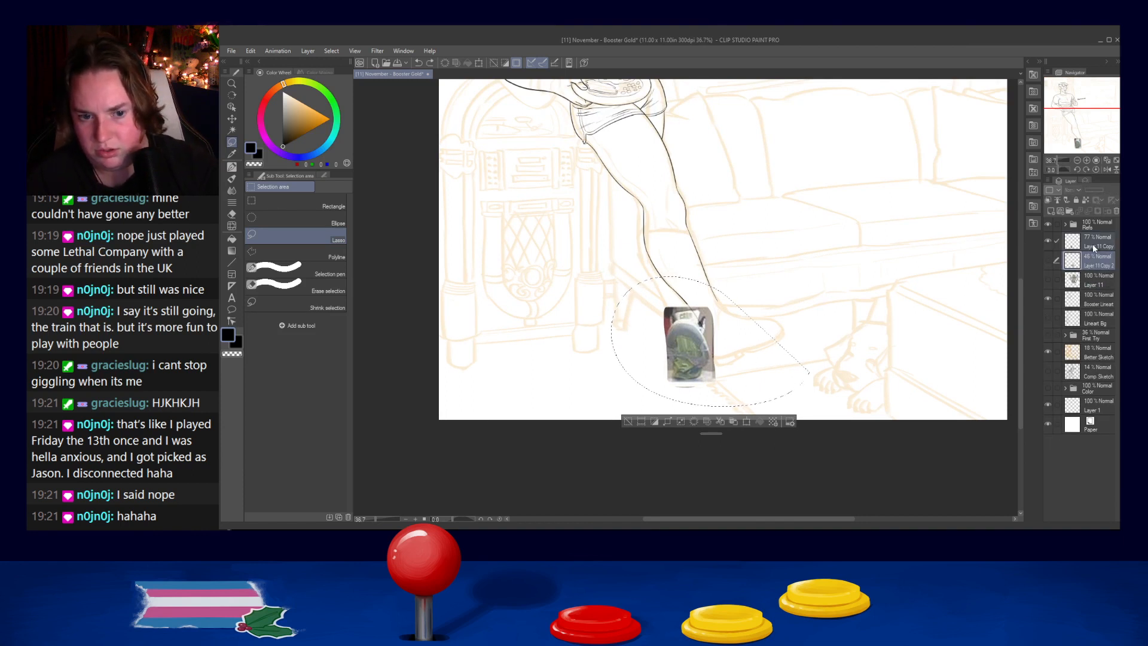
{"action": "left_click", "coordinate": [1092, 244], "text": "ctrl"}
{"action": "key", "text": "ctrl+t"}
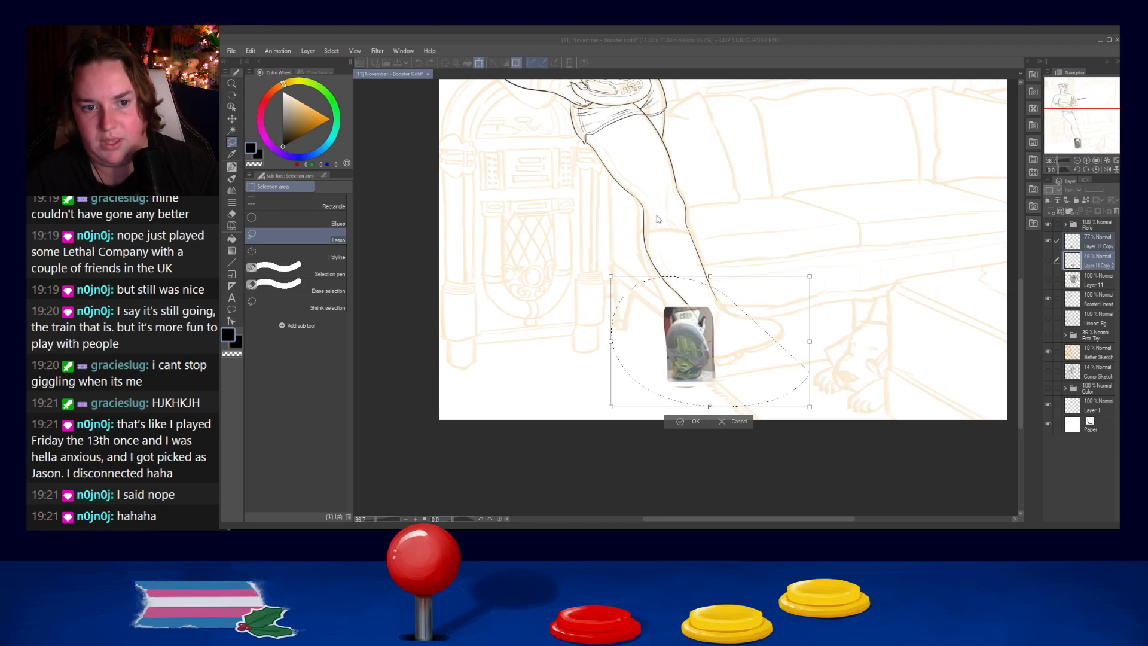
{"action": "left_click", "coordinate": [745, 421]}
- Rotate the sole-view shoe photo slightly counterclockwise to follow the angle of the lower leg, and clear the selection
{"action": "left_click", "coordinate": [1098, 241]}
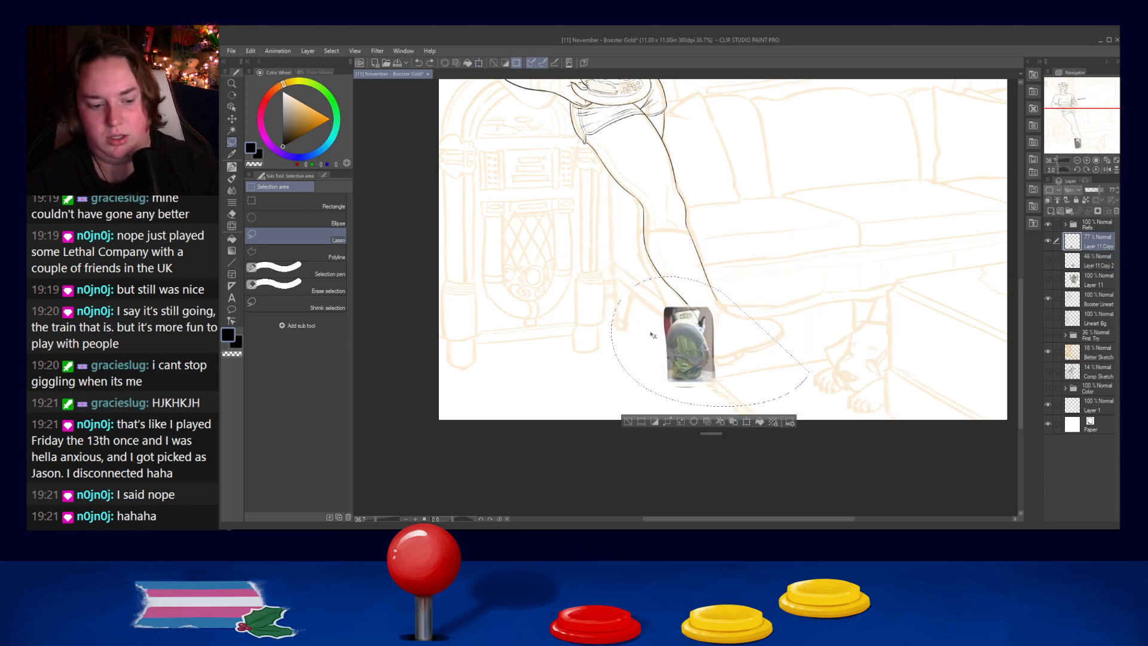
{"action": "key", "text": "ctrl+t"}
{"action": "left_click_drag", "start_coordinate": [824, 271], "coordinate": [808, 252]}
{"action": "left_click_drag", "start_coordinate": [703, 377], "coordinate": [700, 376]}
{"action": "left_click", "coordinate": [680, 438]}
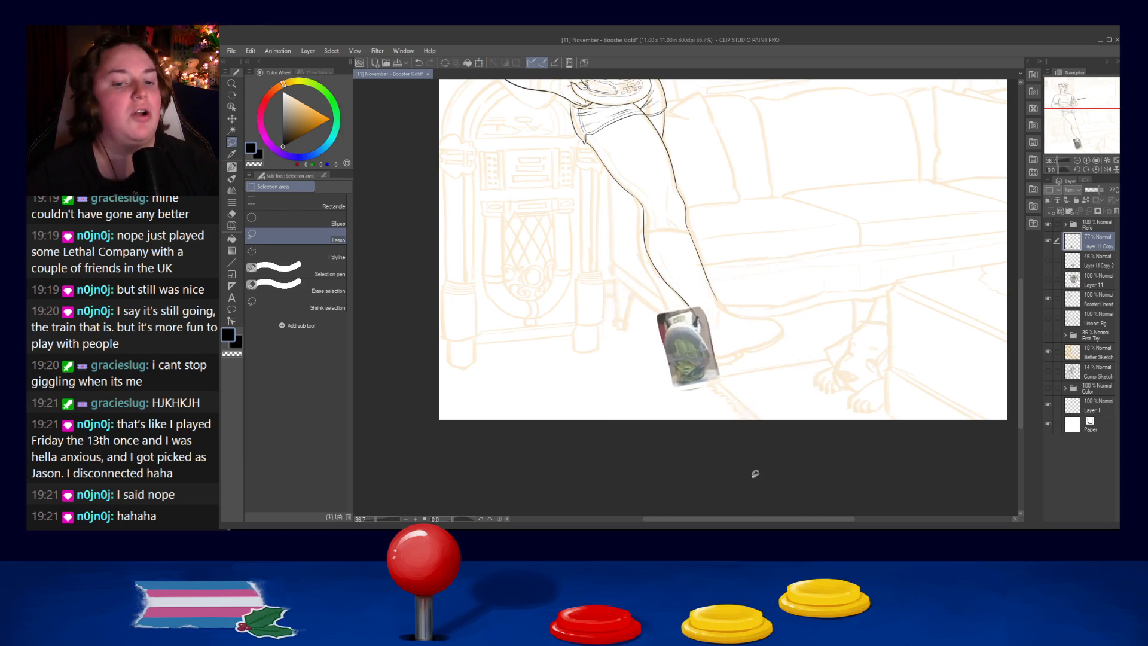
- Add a new layer above the sole-view shoe photo for inking with the old french pen
{"action": "scroll", "coordinate": [643, 312], "scroll_direction": "up", "scroll_amount": 5}
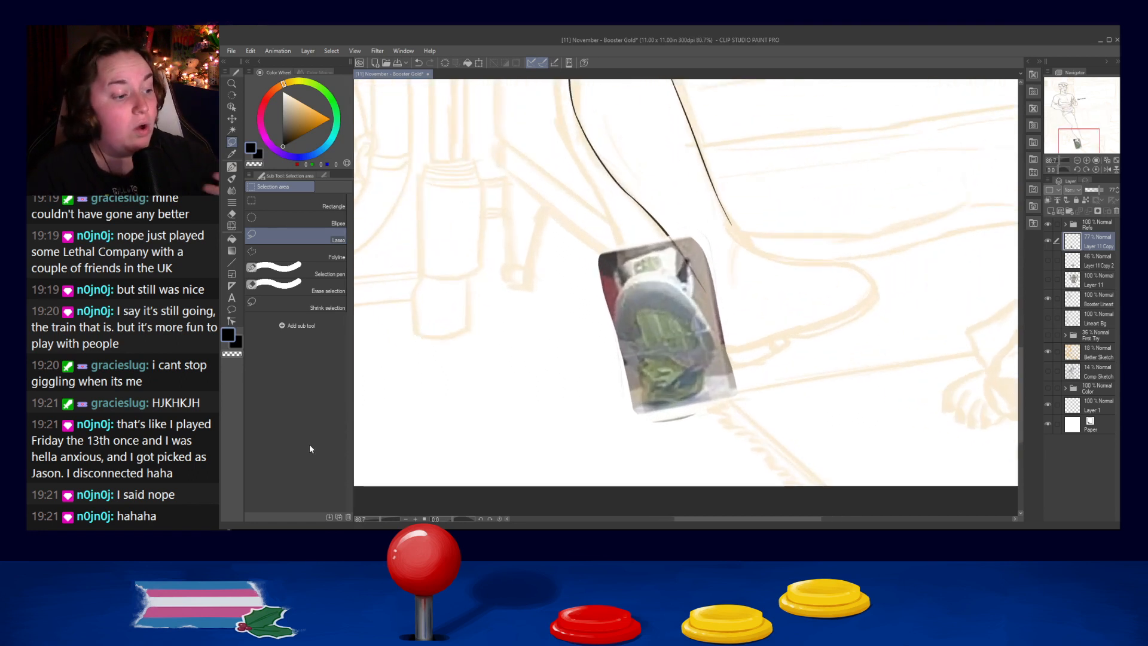
{"action": "key", "text": "p"}
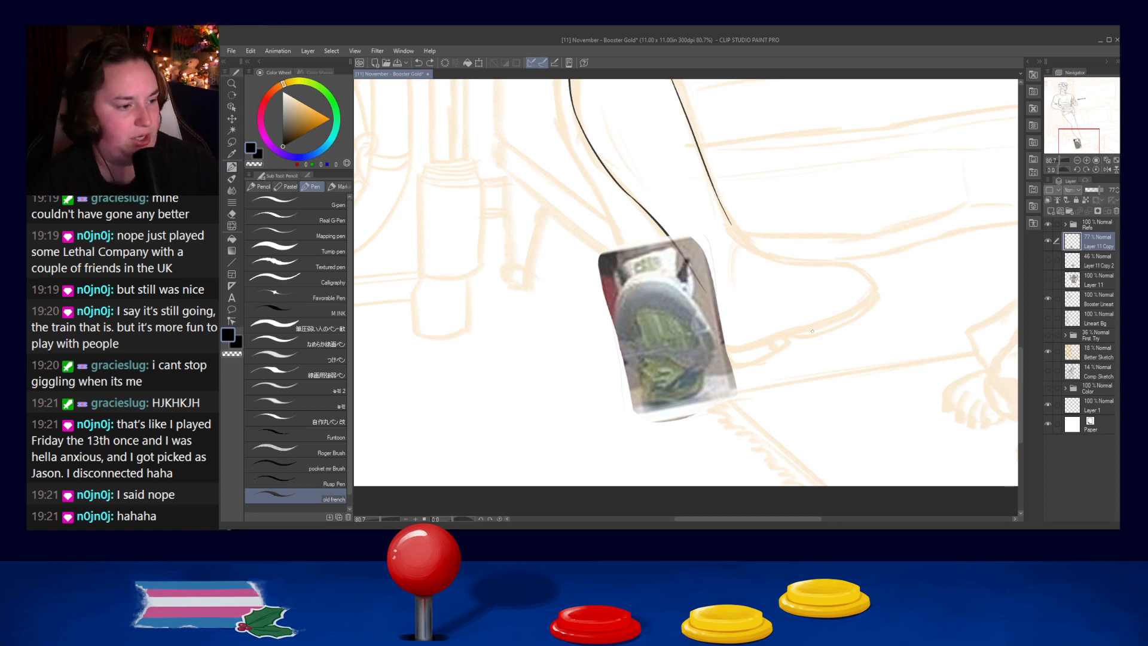
{"action": "left_click", "coordinate": [1051, 211]}
{"action": "left_click_drag", "start_coordinate": [620, 300], "coordinate": [624, 346]}
{"action": "key", "text": "ctrl+z"}
{"action": "left_click_drag", "start_coordinate": [622, 297], "coordinate": [631, 369]}
{"action": "key", "text": "ctrl+z"}
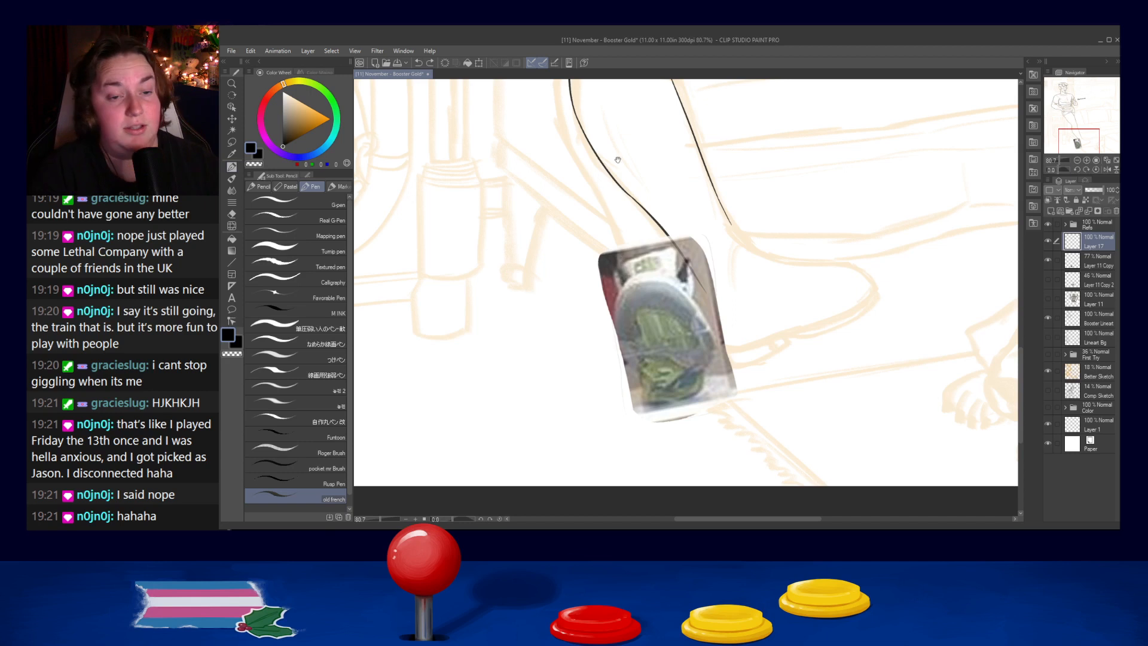
- Ink the rear leg's outer calf contour from just below the knee to mid-calf, redrawing the stroke until it flows smoothly
{"action": "left_click_drag", "start_coordinate": [619, 161], "coordinate": [682, 327]}
{"action": "left_click_drag", "start_coordinate": [611, 161], "coordinate": [623, 204]}
{"action": "key", "text": "ctrl+z"}
{"action": "key", "text": "ctrl+z"}
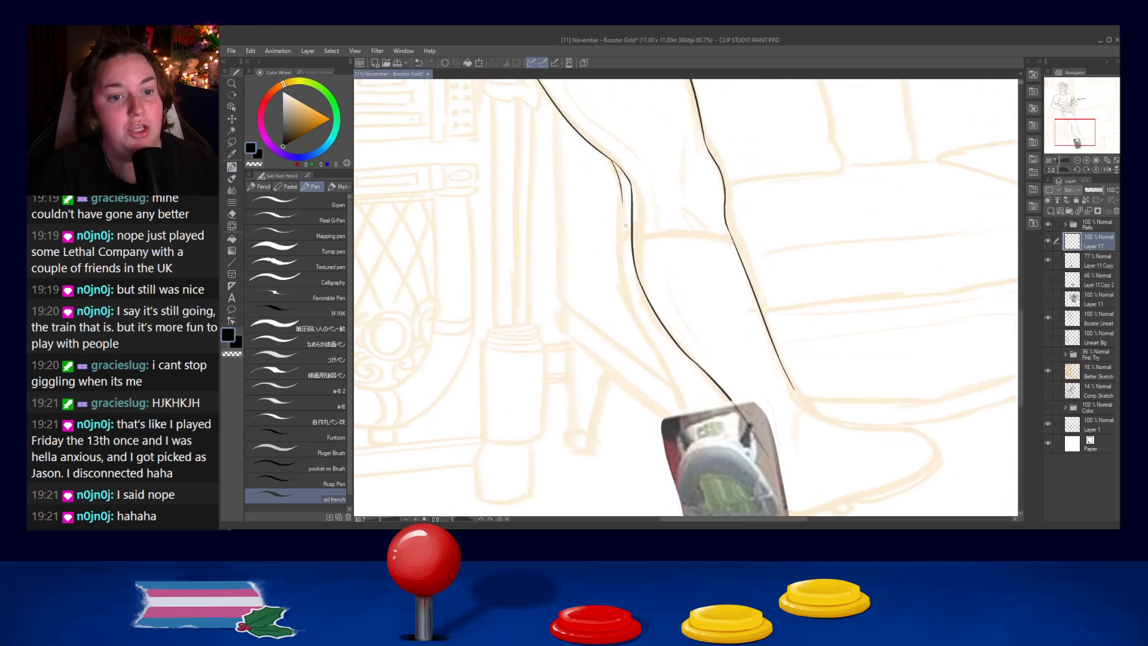
{"action": "key", "text": "ctrl+z"}
{"action": "mouse_move", "coordinate": [607, 159]}
{"action": "left_mouse_down"}
{"action": "mouse_move", "coordinate": [621, 190]}
{"action": "mouse_move", "coordinate": [619, 285]}
{"action": "left_mouse_up"}
{"action": "key", "text": "ctrl+z"}
{"action": "key", "text": "ctrl+z"}
{"action": "key", "text": "ctrl+z"}
- Continue the rear leg's outer contour from mid-calf down to the ankle above the sole-view shoe
{"action": "key", "text": "ctrl+z"}
{"action": "left_click_drag", "start_coordinate": [621, 184], "coordinate": [619, 290]}
{"action": "key", "text": "ctrl+z"}
{"action": "key", "text": "ctrl+z"}
{"action": "left_click_drag", "start_coordinate": [621, 185], "coordinate": [618, 312]}
{"action": "key", "text": "ctrl+z"}
{"action": "key", "text": "ctrl+z"}
{"action": "mouse_move", "coordinate": [622, 196]}
{"action": "left_mouse_down"}
{"action": "mouse_move", "coordinate": [631, 299]}
{"action": "mouse_move", "coordinate": [624, 287]}
{"action": "mouse_move", "coordinate": [643, 312]}
{"action": "mouse_move", "coordinate": [627, 305]}
{"action": "mouse_move", "coordinate": [675, 407]}
{"action": "left_mouse_up"}
{"action": "key", "text": "ctrl+z"}
{"action": "key", "text": "ctrl+z"}
{"action": "key", "text": "ctrl+z"}
{"action": "key", "text": "ctrl+z"}
{"action": "mouse_move", "coordinate": [624, 298]}
{"action": "left_mouse_down"}
{"action": "mouse_move", "coordinate": [685, 412]}
{"action": "mouse_move", "coordinate": [676, 422]}
{"action": "left_mouse_up"}
{"action": "key", "text": "ctrl+z"}
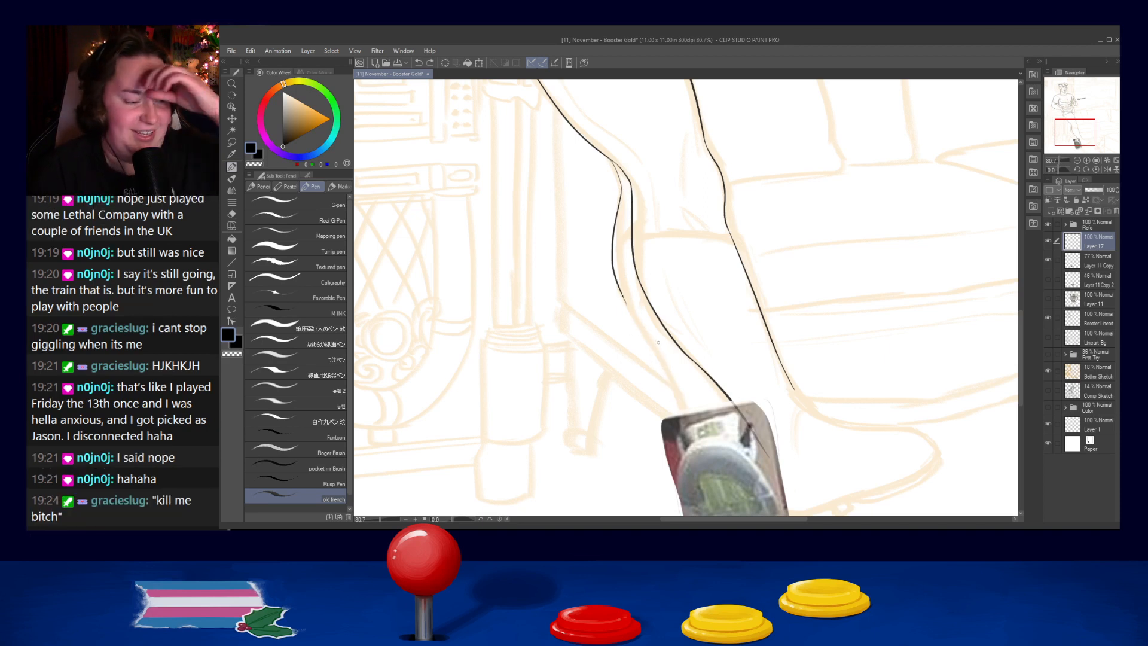
{"action": "left_click_drag", "start_coordinate": [620, 295], "coordinate": [678, 396]}
{"action": "key", "text": "ctrl+z"}
{"action": "mouse_move", "coordinate": [621, 295]}
{"action": "left_mouse_down"}
{"action": "mouse_move", "coordinate": [653, 350]}
{"action": "mouse_move", "coordinate": [687, 422]}
{"action": "left_mouse_up"}
{"action": "key", "text": "ctrl+z"}
{"action": "left_click_drag", "start_coordinate": [622, 293], "coordinate": [688, 427]}
{"action": "key", "text": "ctrl+z"}
{"action": "left_click_drag", "start_coordinate": [622, 293], "coordinate": [687, 427]}
{"action": "key", "text": "ctrl+z"}
{"action": "left_click_drag", "start_coordinate": [620, 295], "coordinate": [685, 430]}
{"action": "key", "text": "ctrl+z"}
{"action": "left_click_drag", "start_coordinate": [622, 294], "coordinate": [690, 428]}
{"action": "key", "text": "ctrl+z"}
- Redraw the short end of the rear leg's contour so it runs smoothly from the ankle into the shoe collar
{"action": "key", "text": "ctrl+z"}
{"action": "key", "text": "ctrl+z"}
{"action": "key", "text": "ctrl+z"}
{"action": "mouse_move", "coordinate": [673, 388]}
{"action": "left_mouse_down"}
{"action": "mouse_move", "coordinate": [692, 429]}
{"action": "mouse_move", "coordinate": [682, 407]}
{"action": "left_mouse_up"}
{"action": "key", "text": "ctrl+z"}
{"action": "key", "text": "ctrl+z"}
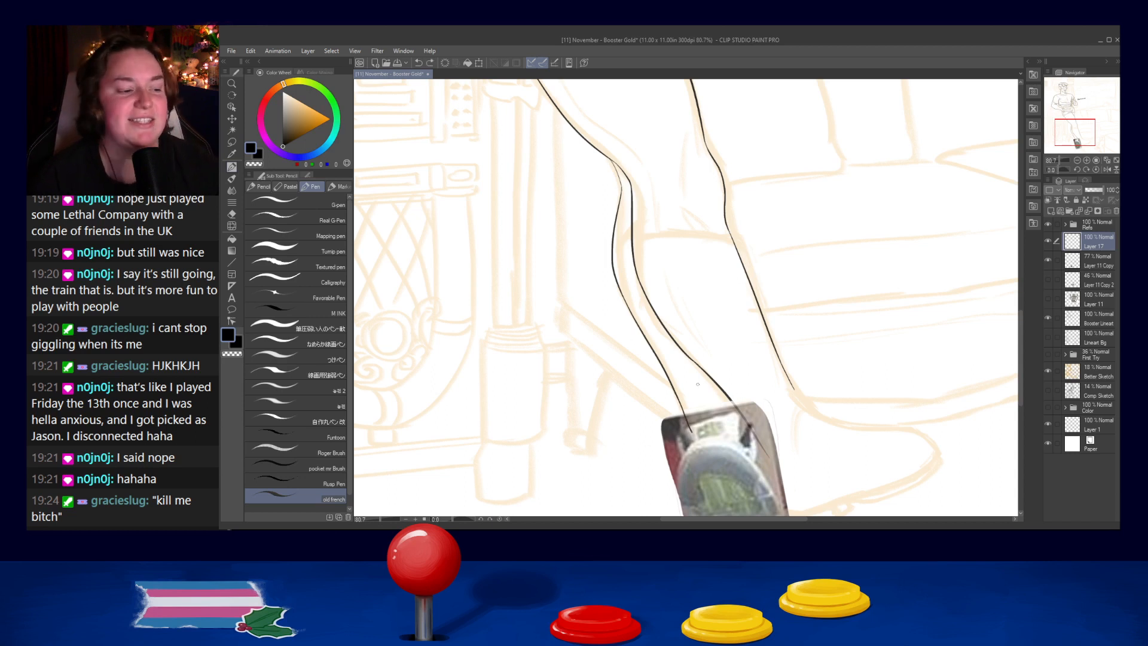
{"action": "key", "text": "ctrl+z"}
{"action": "left_click_drag", "start_coordinate": [673, 385], "coordinate": [688, 427]}
{"action": "key", "text": "ctrl+z"}
{"action": "key", "text": "ctrl+z"}
{"action": "key", "text": "ctrl+z"}
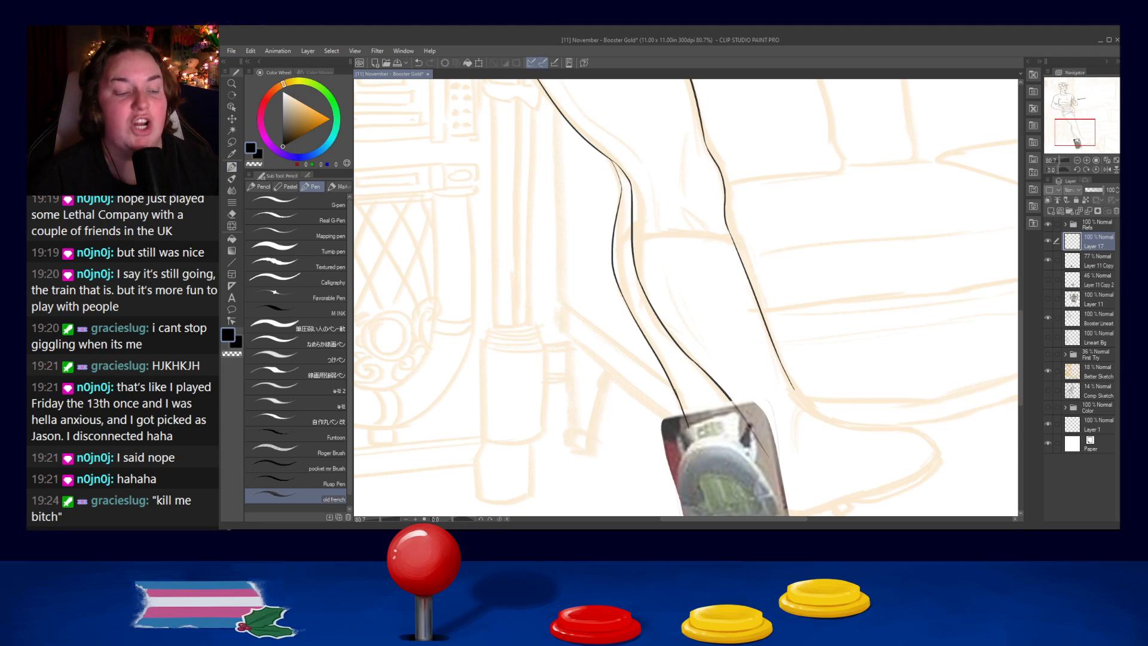
{"action": "key", "text": "ctrl+z"}
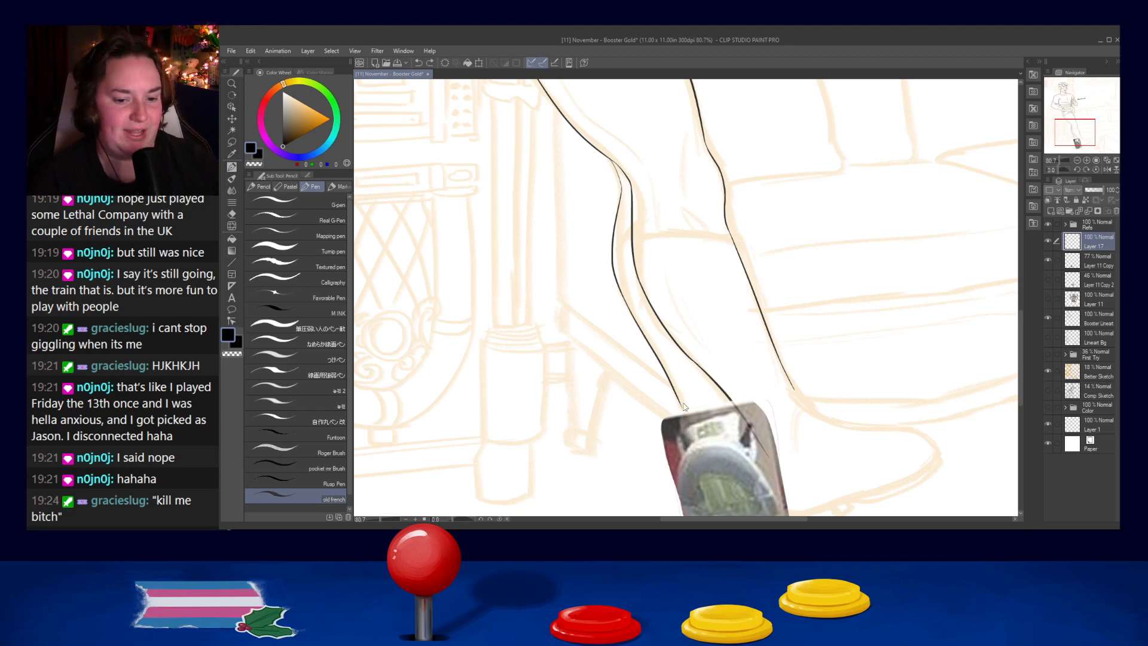
{"action": "key", "text": "ctrl+z"}
{"action": "left_click_drag", "start_coordinate": [674, 390], "coordinate": [687, 428]}
{"action": "key", "text": "ctrl+z"}
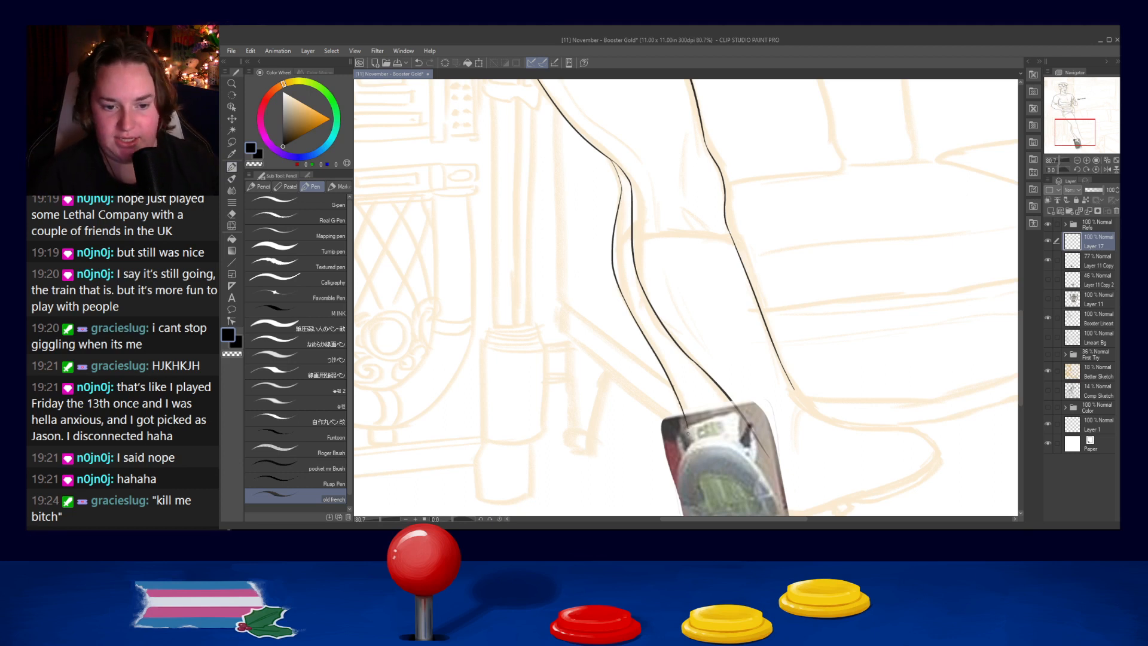
{"action": "key", "text": "ctrl+z"}
{"action": "left_click_drag", "start_coordinate": [675, 391], "coordinate": [688, 433]}
{"action": "key", "text": "ctrl+z"}
{"action": "key", "text": "ctrl+z"}
{"action": "left_click_drag", "start_coordinate": [674, 391], "coordinate": [689, 429]}
{"action": "key", "text": "ctrl+z"}
{"action": "key", "text": "ctrl+z"}
{"action": "key", "text": "ctrl+z"}
{"action": "key", "text": "ctrl+z"}
{"action": "key", "text": "ctrl+z"}
{"action": "key", "text": "ctrl+z"}
{"action": "key", "text": "ctrl+z"}
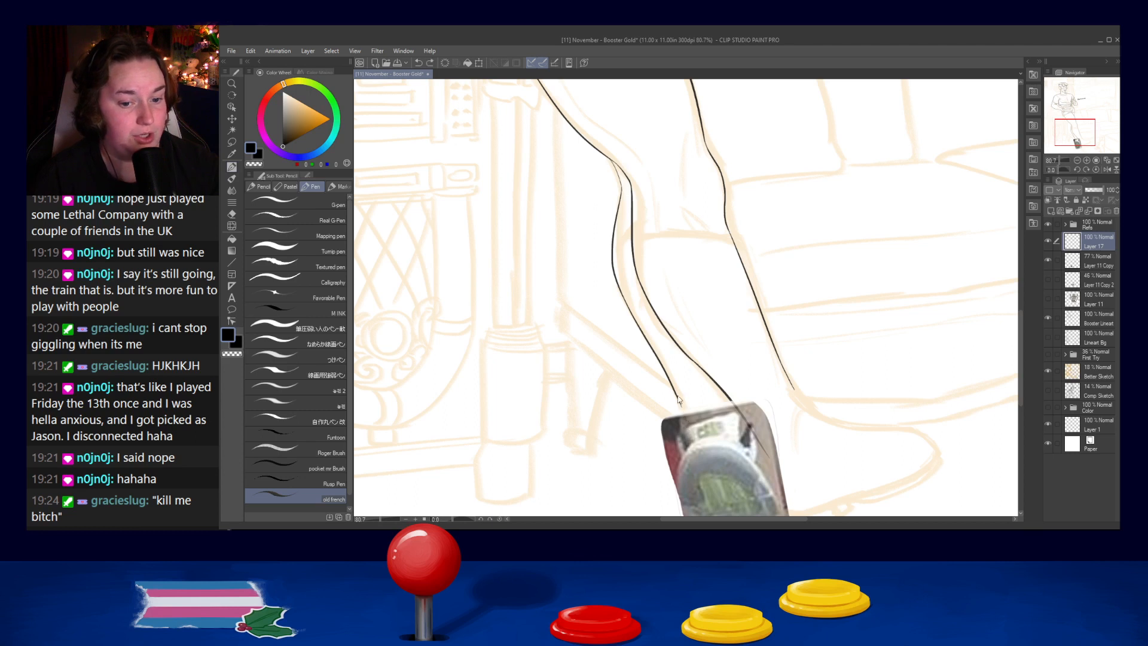
{"action": "key", "text": "ctrl+z"}
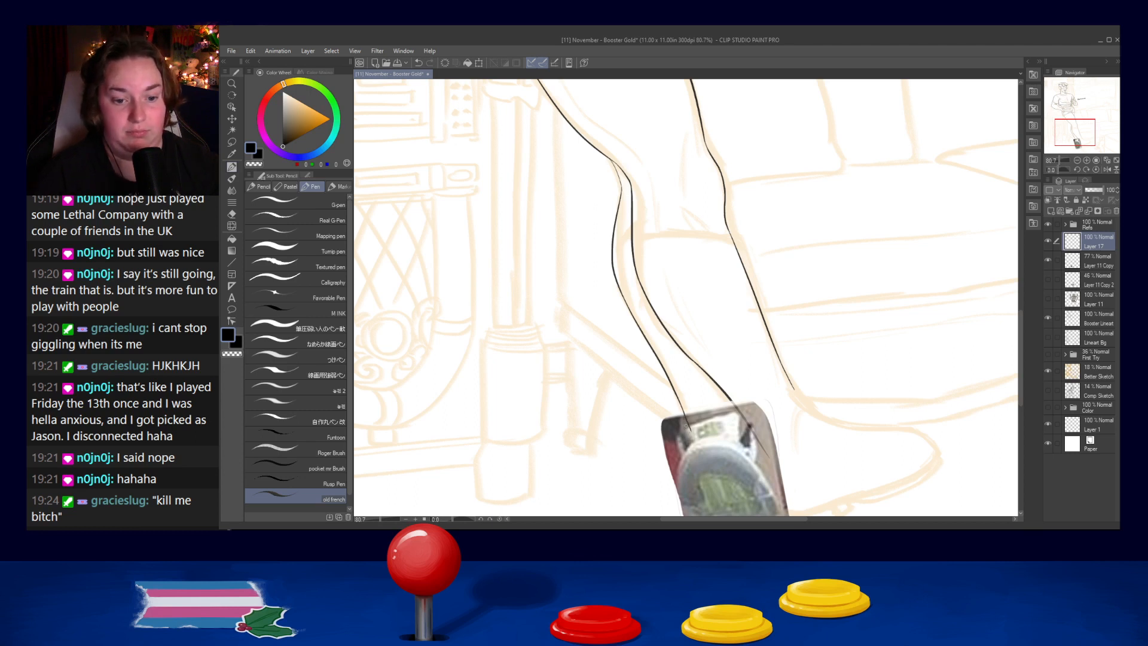
{"action": "key", "text": "ctrl+z"}
{"action": "key", "text": "ctrl+z"}
{"action": "left_click_drag", "start_coordinate": [675, 394], "coordinate": [689, 428]}
{"action": "key", "text": "ctrl+z"}
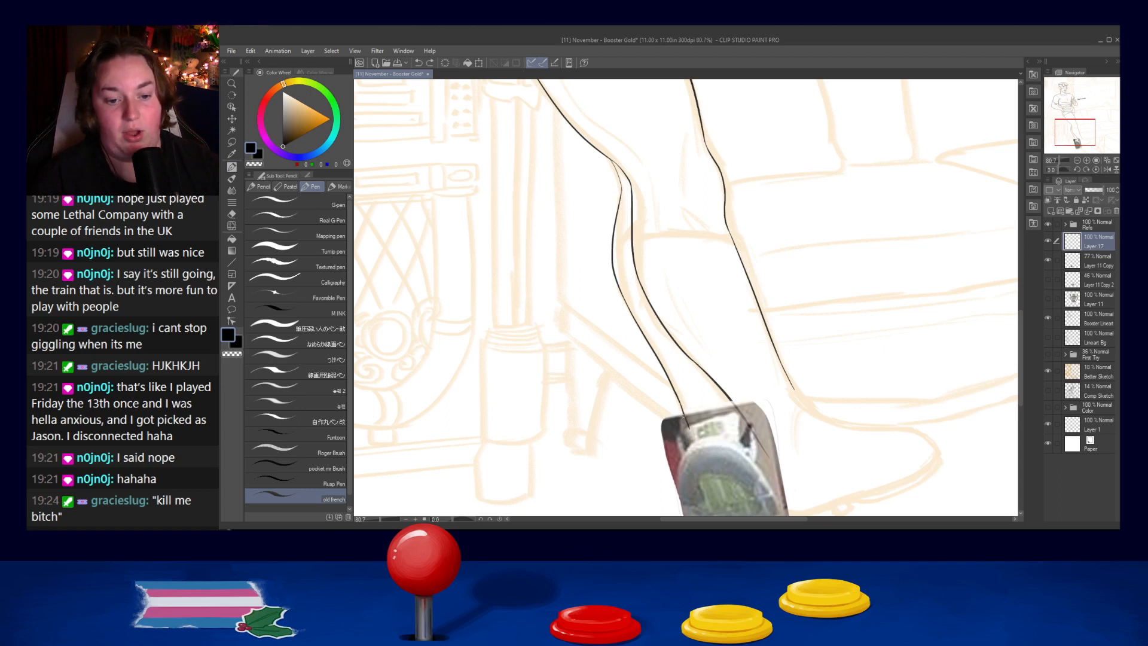
{"action": "key", "text": "ctrl+z"}
{"action": "mouse_move", "coordinate": [675, 394]}
{"action": "left_mouse_down"}
{"action": "mouse_move", "coordinate": [689, 429]}
{"action": "mouse_move", "coordinate": [661, 363]}
{"action": "mouse_move", "coordinate": [761, 347]}
{"action": "left_mouse_up"}
{"action": "key", "text": "ctrl+z"}
{"action": "key", "text": "ctrl+z"}
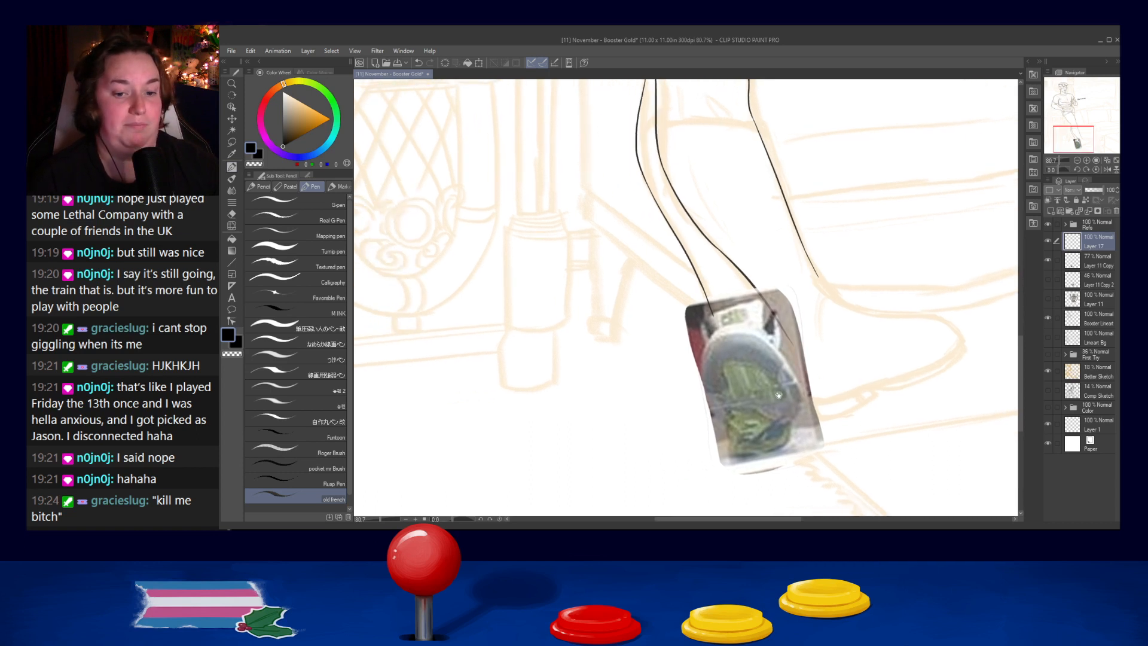
- Trace the left edge of the shoe sole from the middle of its broad upper part down toward its narrow lower end
{"action": "left_click_drag", "start_coordinate": [759, 393], "coordinate": [737, 396]}
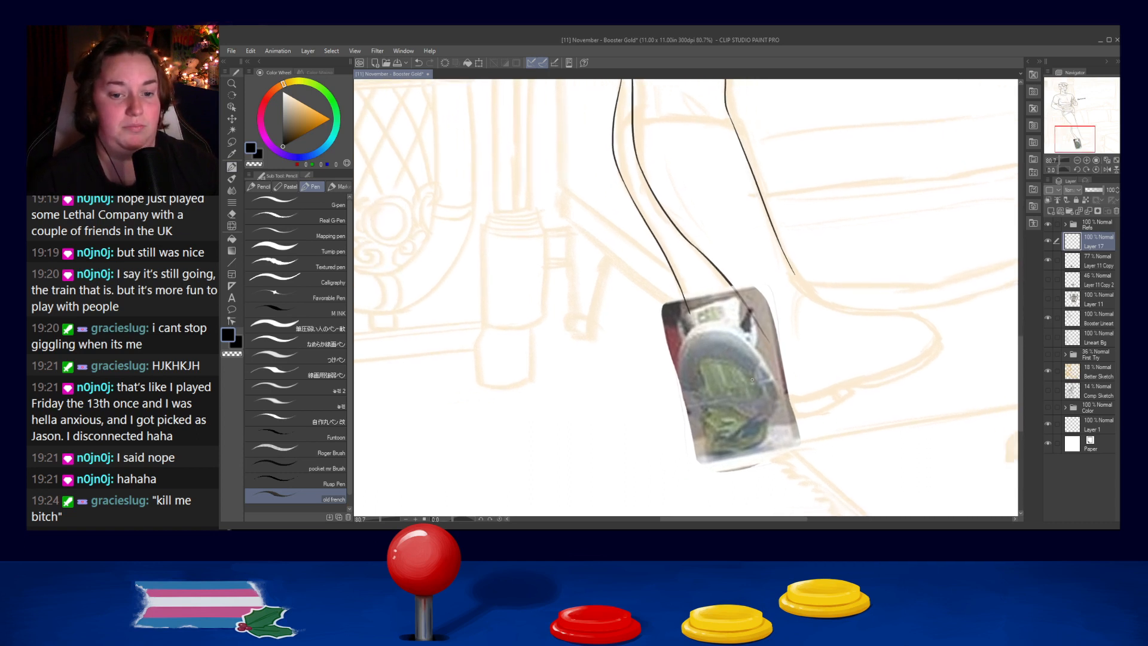
{"action": "mouse_move", "coordinate": [688, 333]}
{"action": "left_mouse_down"}
{"action": "mouse_move", "coordinate": [678, 382]}
{"action": "mouse_move", "coordinate": [676, 351]}
{"action": "mouse_move", "coordinate": [691, 407]}
{"action": "left_mouse_up"}
{"action": "key", "text": "ctrl+z"}
{"action": "key", "text": "ctrl+z"}
{"action": "key", "text": "ctrl+z"}
{"action": "left_click_drag", "start_coordinate": [685, 336], "coordinate": [693, 407]}
- Continue the sole outline around the lower left corner and along the bottom edge of the shoe photo
{"action": "key", "text": "ctrl+z"}
{"action": "mouse_move", "coordinate": [683, 338]}
{"action": "left_mouse_down"}
{"action": "mouse_move", "coordinate": [710, 425]}
{"action": "mouse_move", "coordinate": [695, 413]}
{"action": "mouse_move", "coordinate": [702, 453]}
{"action": "mouse_move", "coordinate": [691, 413]}
{"action": "mouse_move", "coordinate": [710, 460]}
{"action": "left_mouse_up"}
{"action": "key", "text": "ctrl+z"}
{"action": "key", "text": "ctrl+z"}
{"action": "key", "text": "ctrl+z"}
{"action": "mouse_move", "coordinate": [697, 415]}
{"action": "left_mouse_down"}
{"action": "mouse_move", "coordinate": [704, 454]}
{"action": "mouse_move", "coordinate": [740, 456]}
{"action": "left_mouse_up"}
{"action": "key", "text": "ctrl+z"}
{"action": "key", "text": "ctrl+z"}
{"action": "key", "text": "ctrl+z"}
{"action": "key", "text": "ctrl+z"}
{"action": "key", "text": "ctrl+z"}
{"action": "key", "text": "ctrl+z"}
{"action": "key", "text": "ctrl+z"}
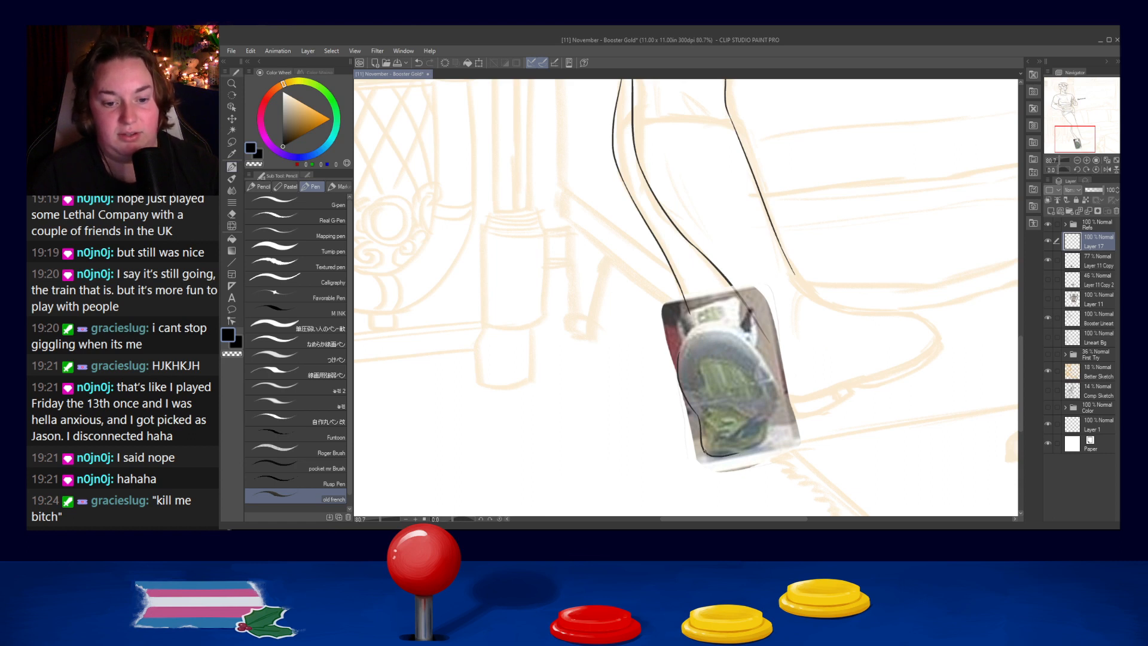
{"action": "key", "text": "ctrl+z"}
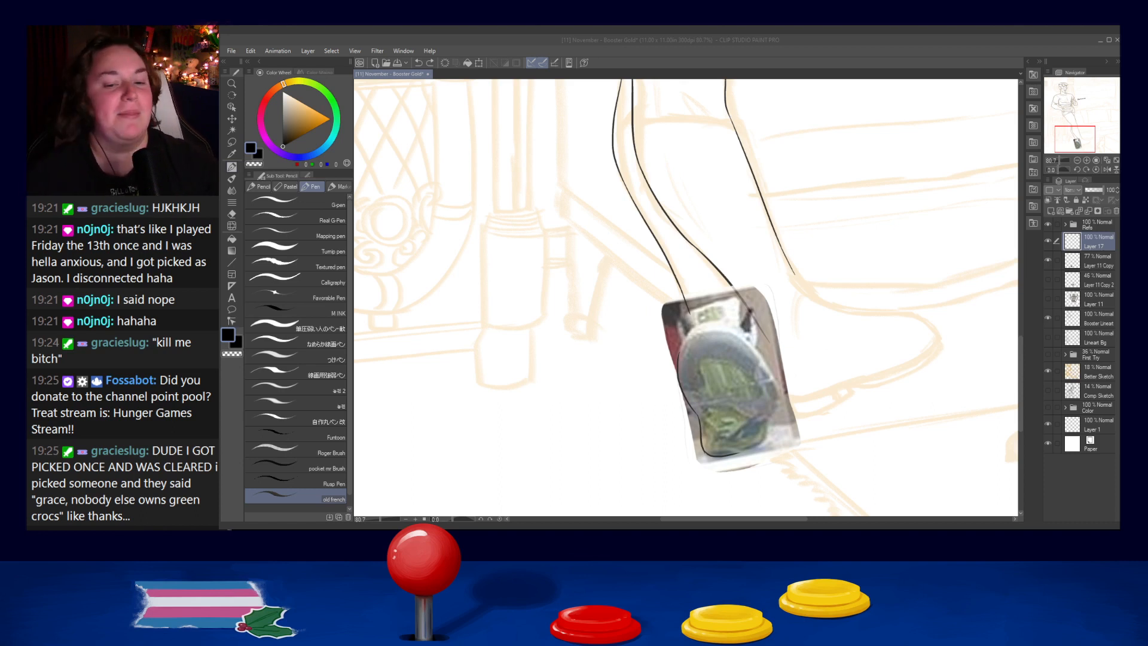
- Close the lower end of the sole outline with a curve along the bottom and up its lower right side
{"action": "left_click", "coordinate": [720, 348]}
{"action": "scroll", "coordinate": [754, 454], "scroll_direction": "up", "scroll_amount": 2}
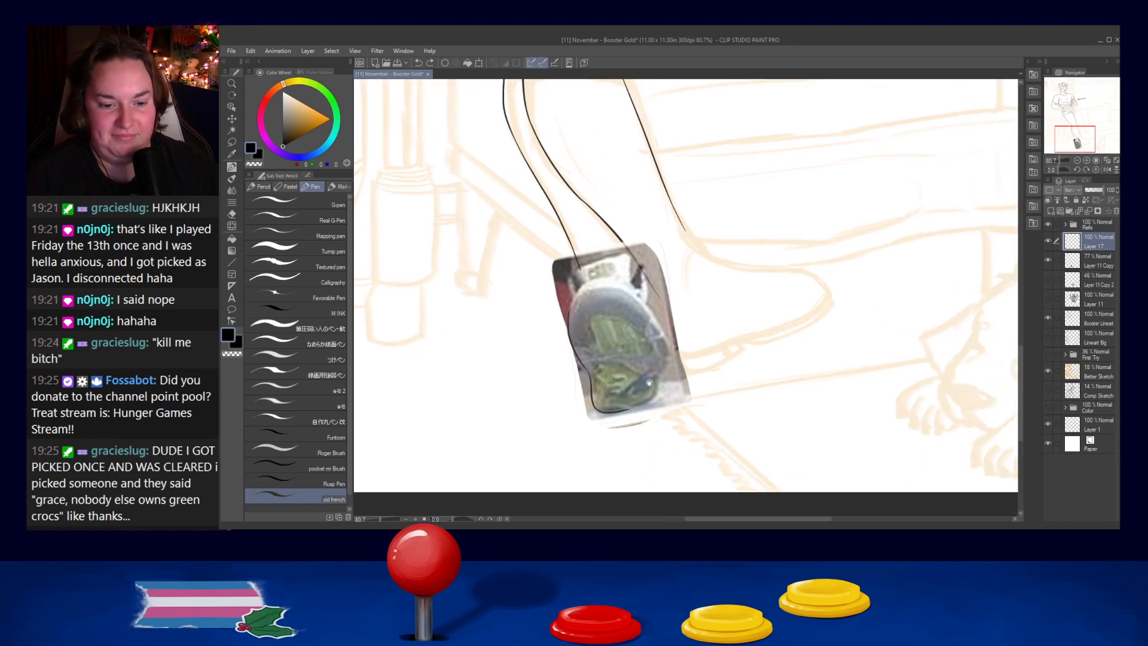
{"action": "scroll", "coordinate": [650, 376], "scroll_direction": "up", "scroll_amount": 3}
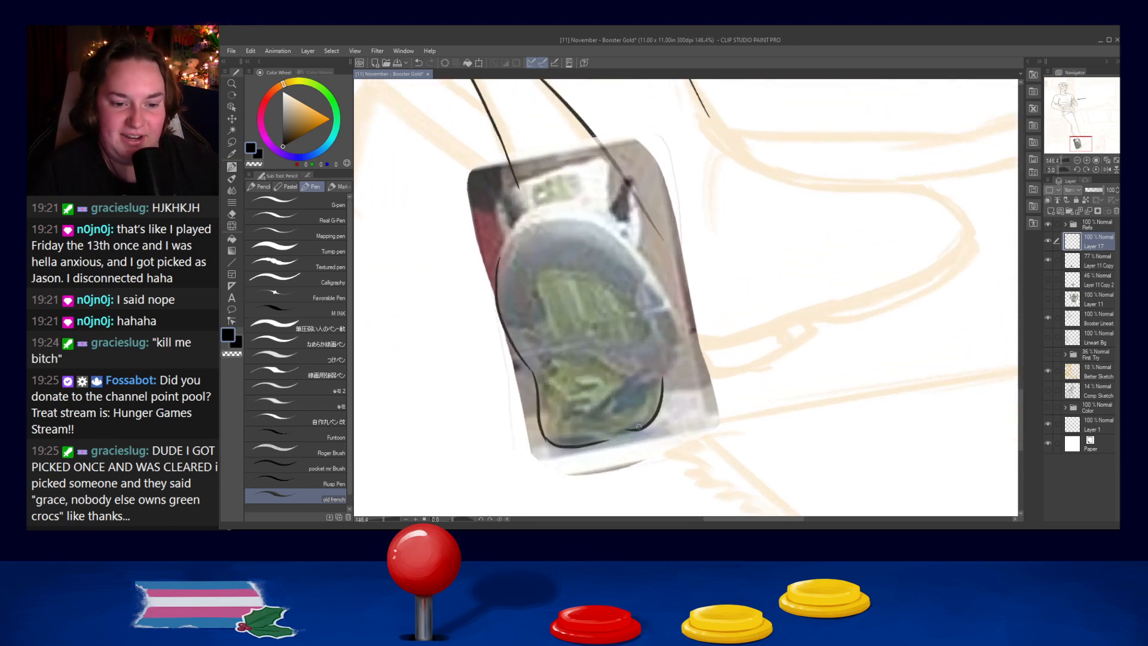
{"action": "left_click_drag", "start_coordinate": [662, 379], "coordinate": [616, 441]}
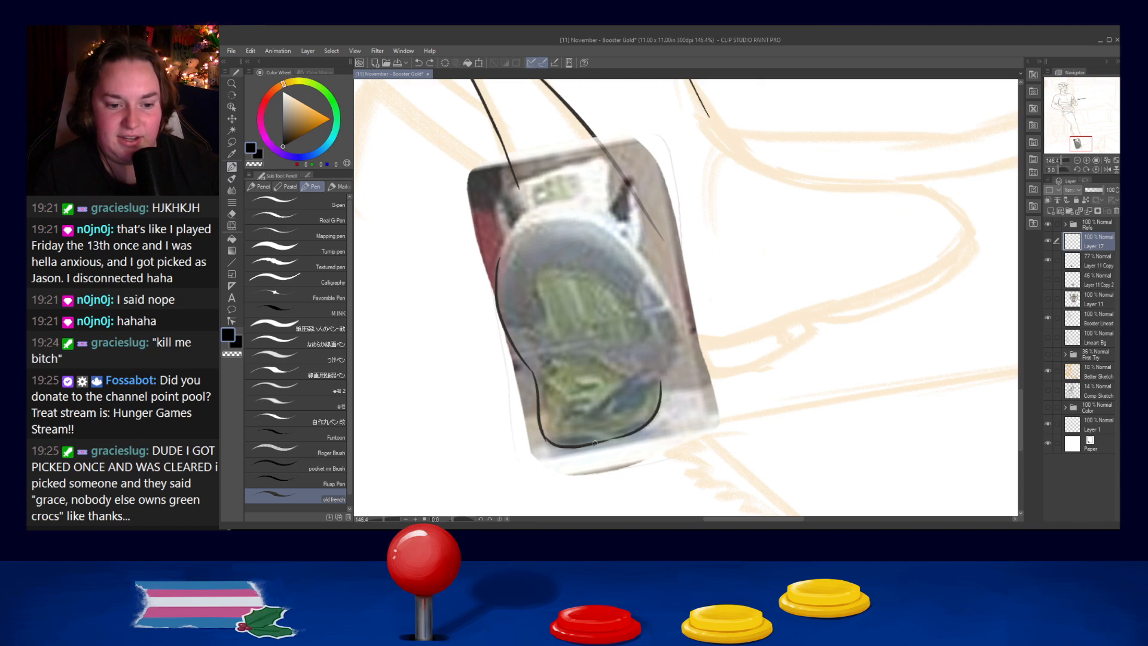
{"action": "key", "text": "ctrl+z"}
{"action": "left_click_drag", "start_coordinate": [592, 444], "coordinate": [645, 431]}
{"action": "key", "text": "ctrl+z"}
{"action": "key", "text": "ctrl+z"}
{"action": "key", "text": "ctrl+z"}
{"action": "key", "text": "ctrl+z"}
{"action": "key", "text": "ctrl+z"}
{"action": "key", "text": "ctrl+z"}
- Ink the upper left arc of the sole outline, from its left edge up to the top of the sole
{"action": "key", "text": "ctrl+z"}
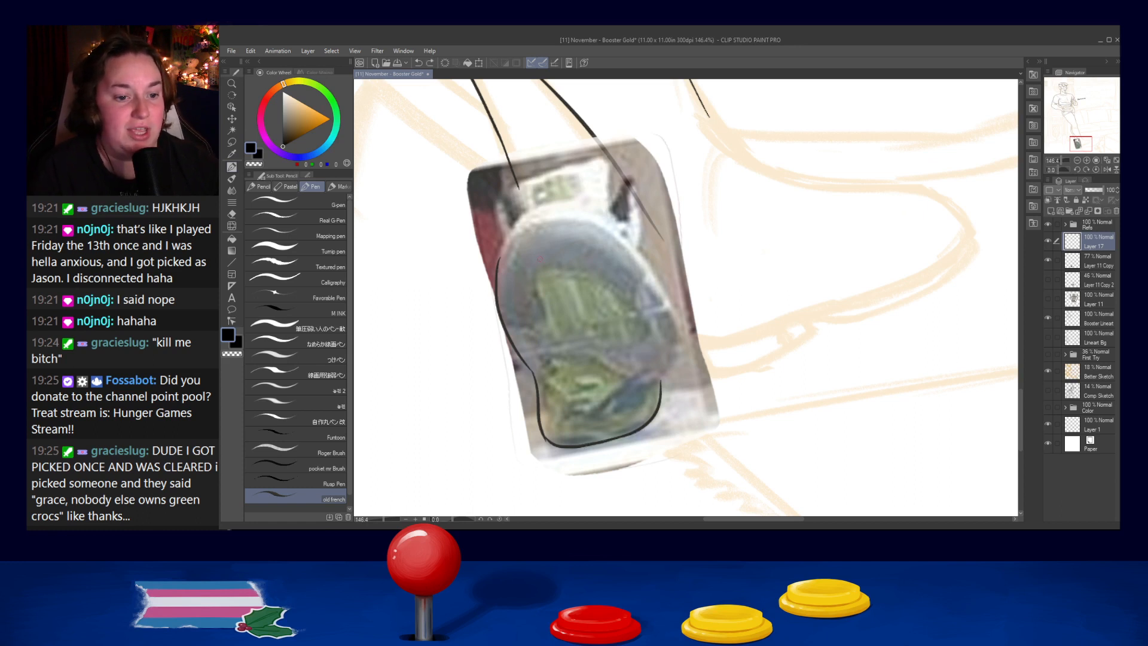
{"action": "key", "text": "ctrl+z"}
{"action": "mouse_move", "coordinate": [499, 269]}
{"action": "left_mouse_down"}
{"action": "mouse_move", "coordinate": [531, 217]}
{"action": "mouse_move", "coordinate": [509, 242]}
{"action": "mouse_move", "coordinate": [558, 217]}
{"action": "mouse_move", "coordinate": [499, 261]}
{"action": "mouse_move", "coordinate": [567, 211]}
{"action": "mouse_move", "coordinate": [628, 249]}
{"action": "left_mouse_up"}
{"action": "key", "text": "ctrl+z"}
{"action": "key", "text": "ctrl+z"}
- Extend the sole outline over the top and down its upper right shoulder, redrawing the stroke until the curve fits
{"action": "left_click_drag", "start_coordinate": [549, 212], "coordinate": [580, 218]}
{"action": "left_click_drag", "start_coordinate": [558, 212], "coordinate": [647, 255]}
{"action": "key", "text": "ctrl+z"}
{"action": "left_click_drag", "start_coordinate": [559, 212], "coordinate": [625, 241]}
{"action": "key", "text": "ctrl+z"}
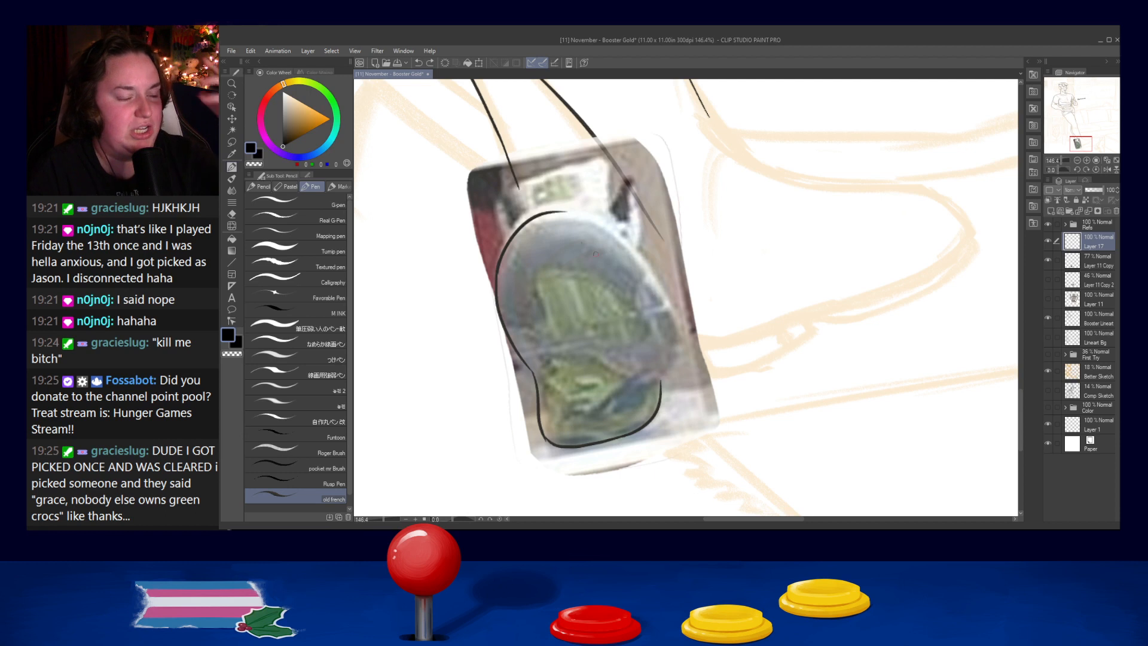
{"action": "left_click_drag", "start_coordinate": [551, 211], "coordinate": [619, 236]}
{"action": "key", "text": "ctrl+z"}
{"action": "key", "text": "ctrl+z"}
{"action": "mouse_move", "coordinate": [550, 210]}
{"action": "left_mouse_down"}
{"action": "mouse_move", "coordinate": [629, 243]}
{"action": "mouse_move", "coordinate": [619, 238]}
{"action": "left_mouse_up"}
{"action": "key", "text": "ctrl+z"}
{"action": "left_click_drag", "start_coordinate": [550, 210], "coordinate": [627, 243]}
{"action": "key", "text": "ctrl+z"}
{"action": "left_click_drag", "start_coordinate": [551, 210], "coordinate": [624, 243]}
{"action": "key", "text": "ctrl+z"}
{"action": "left_click_drag", "start_coordinate": [550, 209], "coordinate": [620, 233]}
{"action": "key", "text": "ctrl+z"}
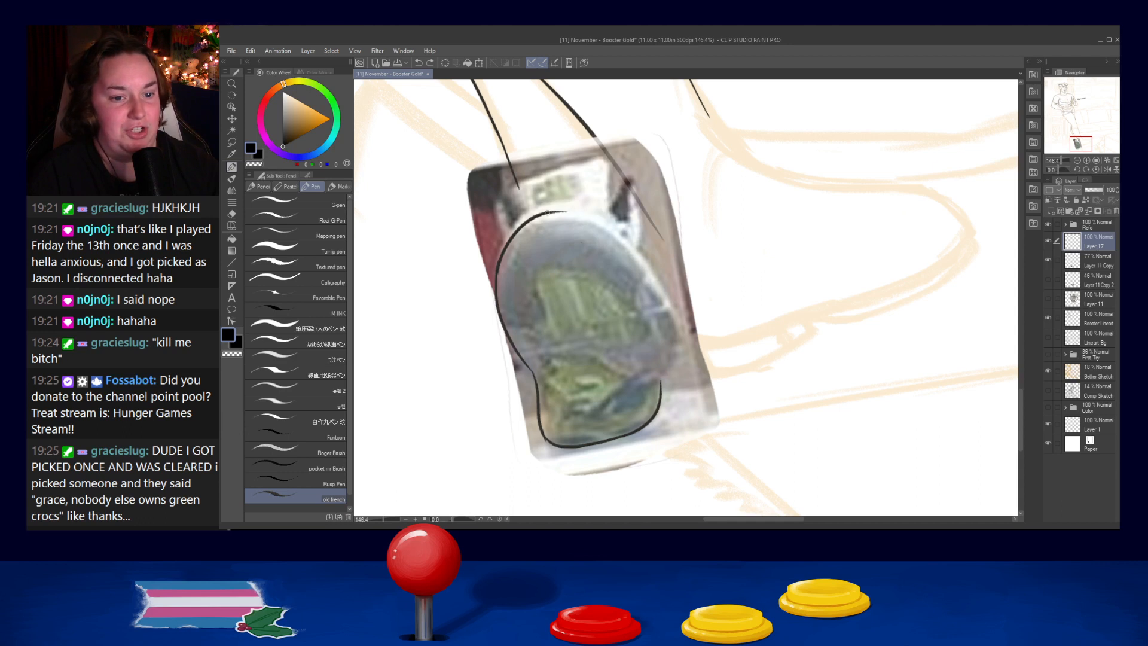
{"action": "left_click_drag", "start_coordinate": [550, 210], "coordinate": [635, 246]}
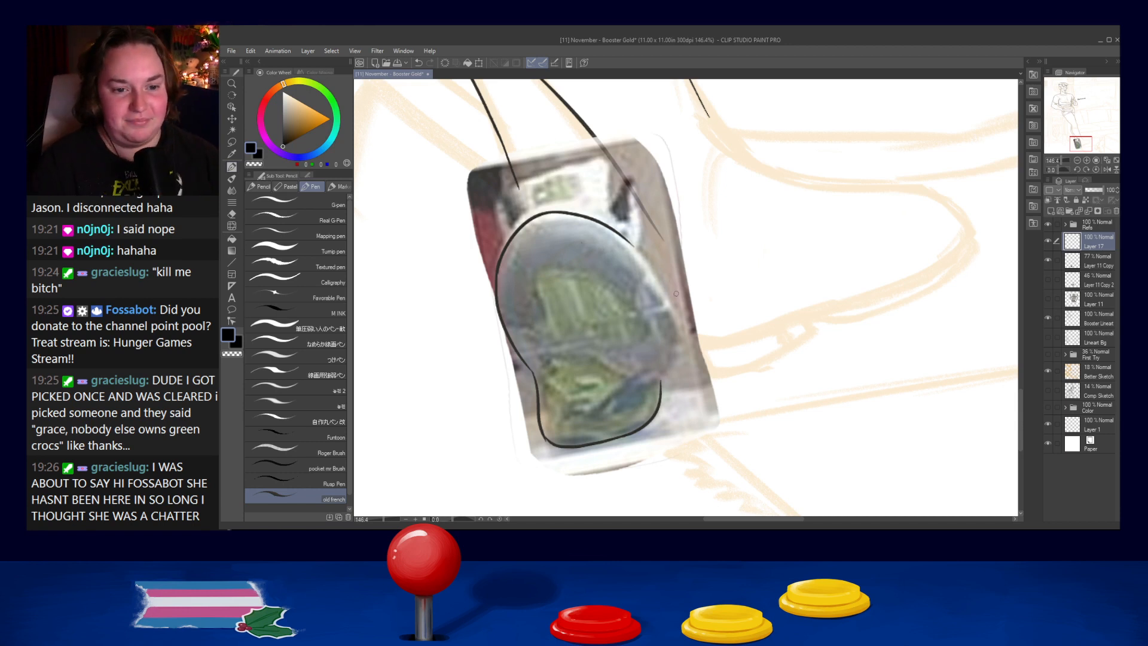
- Ink the right side of the sole outline from its upper shoulder down to the lower end, redrawing the stroke until it fits the photo
{"action": "key", "text": "ctrl+z"}
{"action": "mouse_move", "coordinate": [629, 244]}
{"action": "left_mouse_down"}
{"action": "mouse_move", "coordinate": [692, 349]}
{"action": "mouse_move", "coordinate": [675, 312]}
{"action": "mouse_move", "coordinate": [673, 373]}
{"action": "left_mouse_up"}
{"action": "key", "text": "ctrl+z"}
{"action": "key", "text": "ctrl+z"}
{"action": "key", "text": "ctrl+z"}
{"action": "left_click_drag", "start_coordinate": [628, 241], "coordinate": [664, 371]}
{"action": "key", "text": "ctrl+z"}
{"action": "left_click_drag", "start_coordinate": [628, 242], "coordinate": [661, 375]}
{"action": "key", "text": "ctrl+z"}
{"action": "left_click_drag", "start_coordinate": [628, 241], "coordinate": [662, 371]}
{"action": "key", "text": "ctrl+z"}
{"action": "left_click_drag", "start_coordinate": [628, 241], "coordinate": [663, 372]}
{"action": "key", "text": "ctrl+z"}
{"action": "left_click_drag", "start_coordinate": [627, 242], "coordinate": [662, 372]}
{"action": "key", "text": "ctrl+z"}
{"action": "mouse_move", "coordinate": [627, 242]}
{"action": "left_mouse_down"}
{"action": "mouse_move", "coordinate": [644, 388]}
{"action": "mouse_move", "coordinate": [657, 319]}
{"action": "mouse_move", "coordinate": [663, 371]}
{"action": "mouse_move", "coordinate": [669, 360]}
{"action": "mouse_move", "coordinate": [660, 379]}
{"action": "mouse_move", "coordinate": [670, 358]}
{"action": "mouse_move", "coordinate": [665, 395]}
{"action": "mouse_move", "coordinate": [669, 360]}
{"action": "mouse_move", "coordinate": [660, 389]}
{"action": "left_mouse_up"}
{"action": "key", "text": "ctrl+z"}
{"action": "key", "text": "ctrl+z"}
{"action": "key", "text": "ctrl+z"}
{"action": "key", "text": "ctrl+z"}
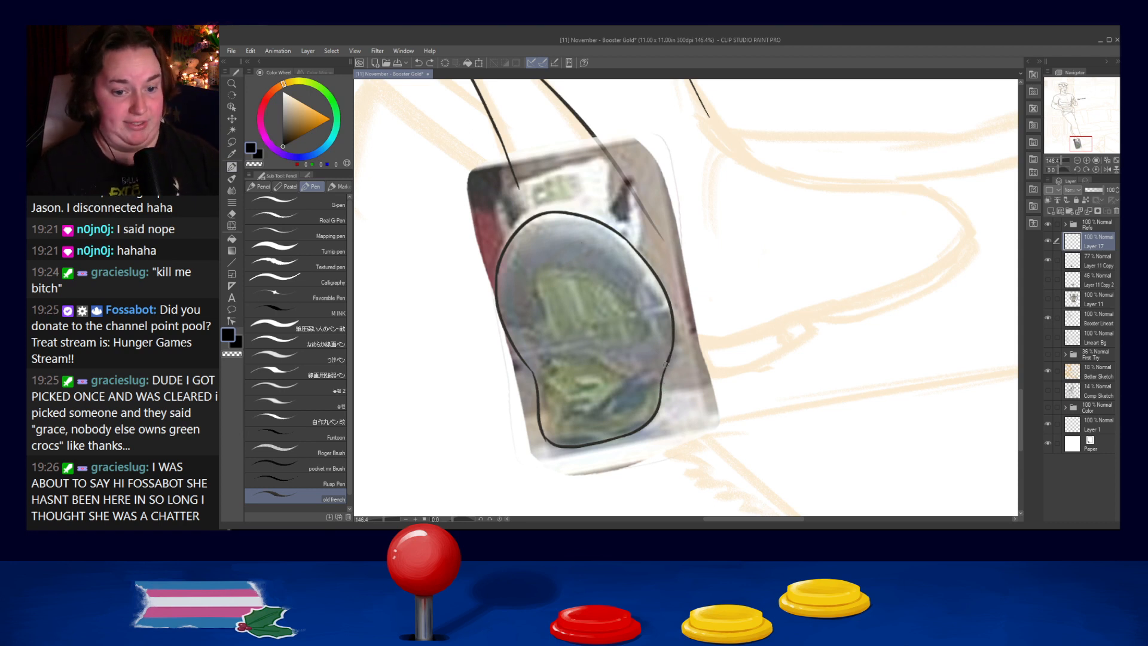
- Refine the join on the lower right of the sole outline where the long side curve meets the heel curve
{"action": "key", "text": "ctrl+z"}
{"action": "left_click_drag", "start_coordinate": [670, 356], "coordinate": [661, 388]}
{"action": "key", "text": "ctrl+z"}
{"action": "key", "text": "ctrl+z"}
{"action": "key", "text": "ctrl+z"}
{"action": "left_click_drag", "start_coordinate": [673, 349], "coordinate": [662, 384]}
{"action": "key", "text": "ctrl+z"}
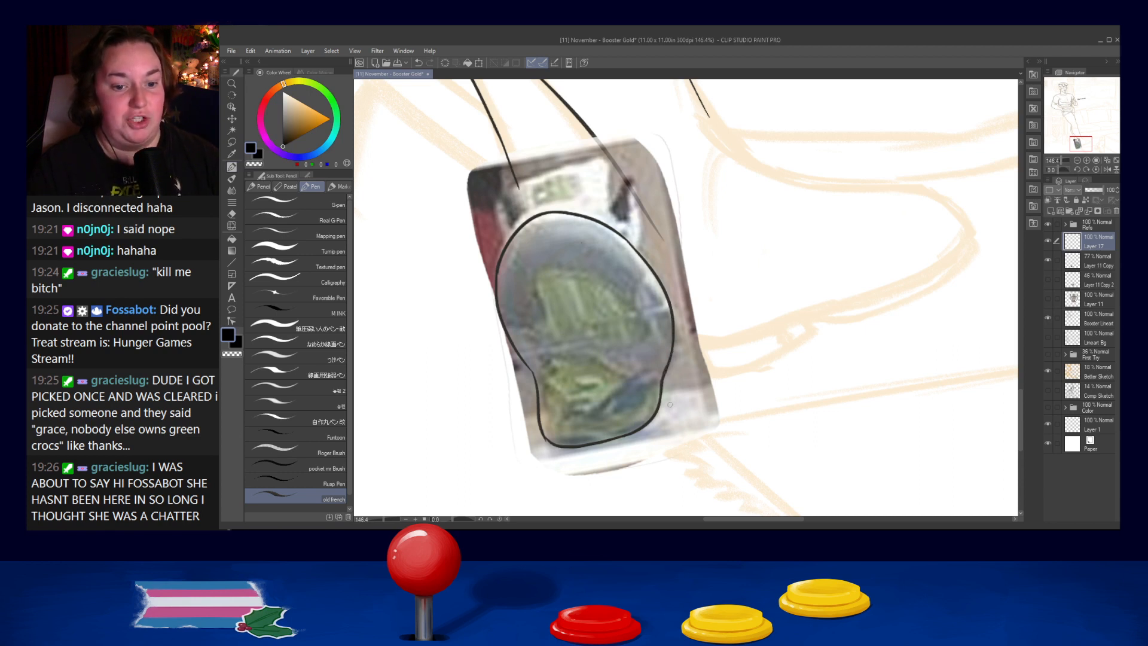
{"action": "key", "text": "ctrl+z"}
{"action": "left_click_drag", "start_coordinate": [668, 369], "coordinate": [662, 388]}
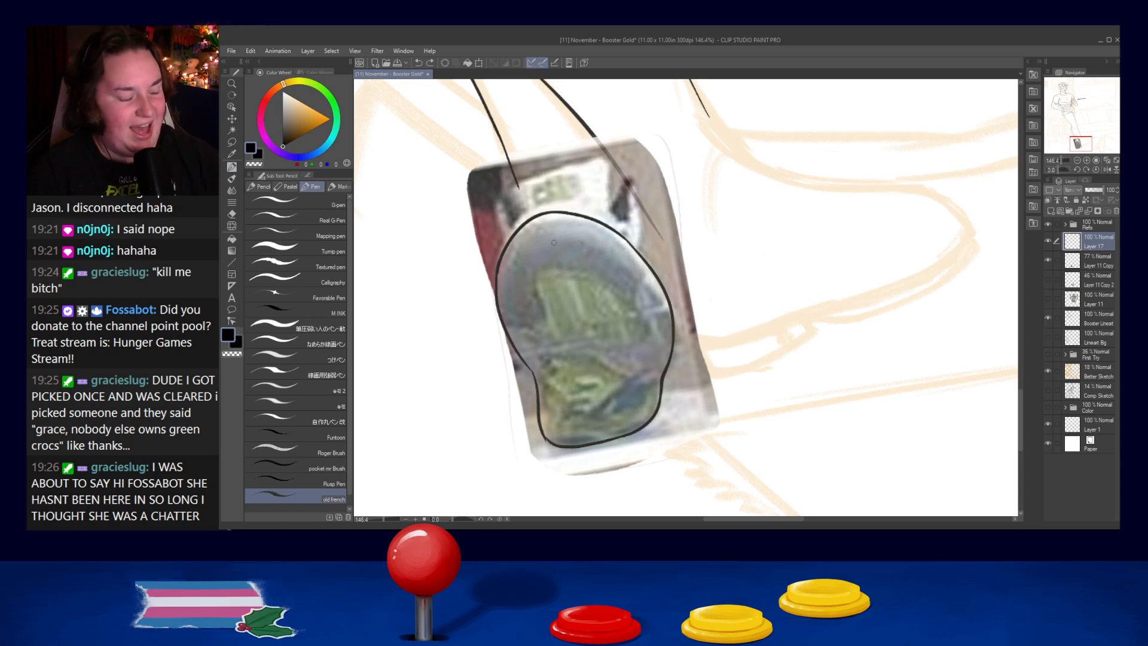
- Touch up the line weight along the left edge of the sole outline, from the upper arc down to the narrow waist
{"action": "left_click_drag", "start_coordinate": [497, 269], "coordinate": [529, 213]}
{"action": "key", "text": "ctrl+z"}
{"action": "left_click_drag", "start_coordinate": [496, 263], "coordinate": [496, 310]}
{"action": "key", "text": "ctrl+z"}
{"action": "key", "text": "ctrl+z"}
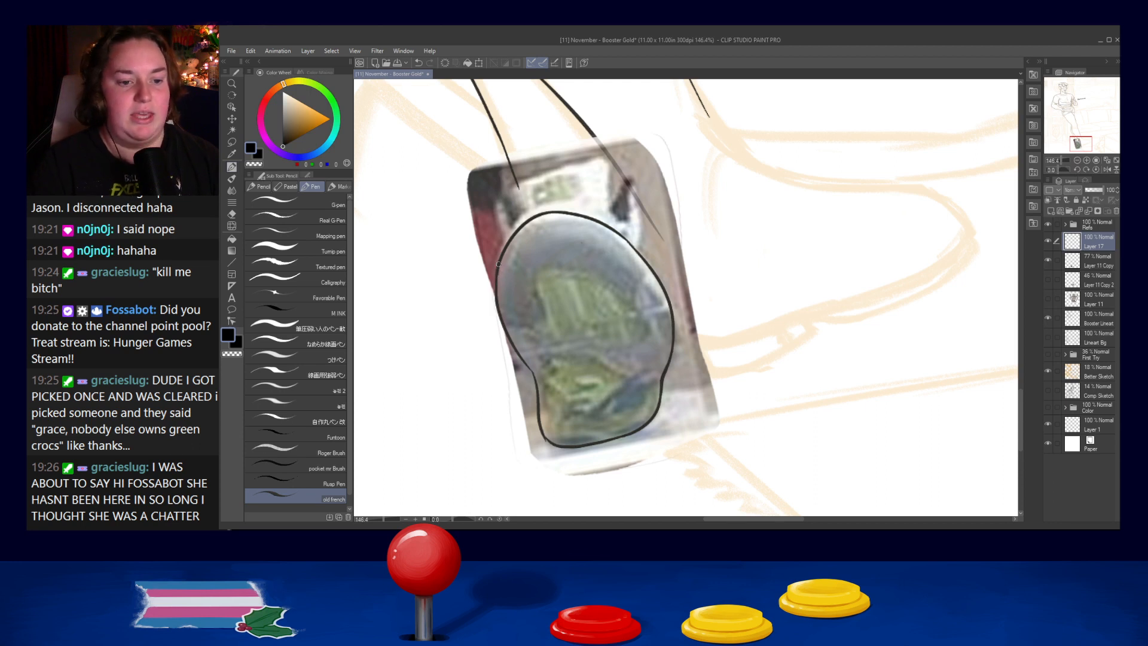
{"action": "left_click_drag", "start_coordinate": [519, 358], "coordinate": [538, 384]}
{"action": "key", "text": "ctrl+z"}
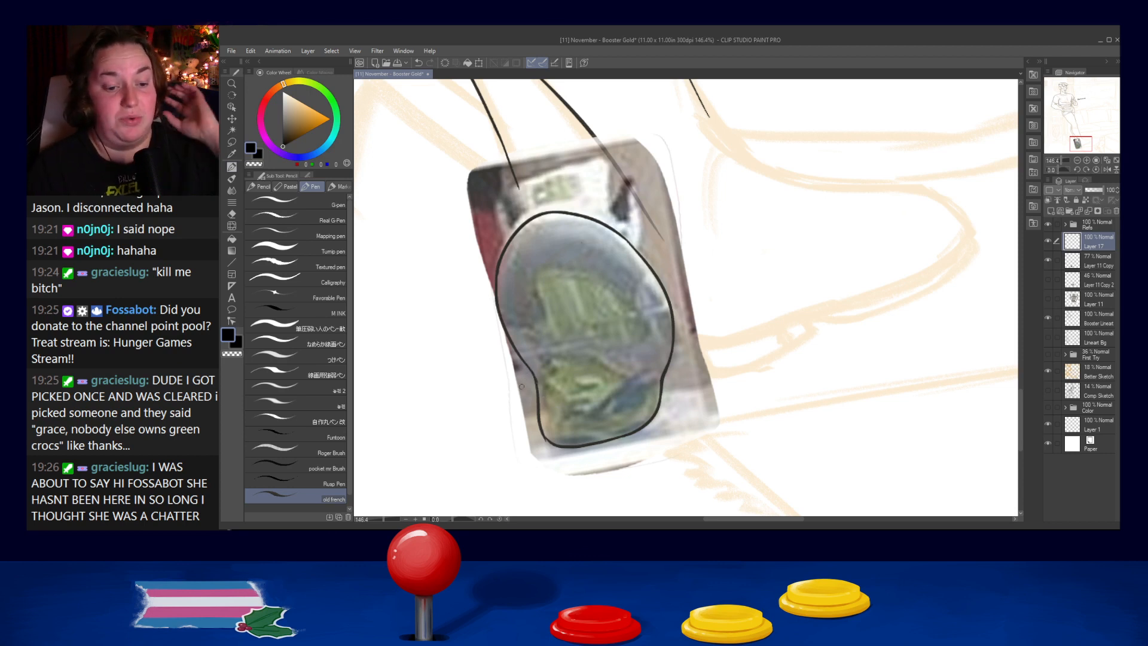
- Reinforce the lower left corner of the sole outline with short strokes around the curve
{"action": "left_click_drag", "start_coordinate": [542, 430], "coordinate": [564, 447]}
{"action": "key", "text": "ctrl+z"}
{"action": "key", "text": "ctrl+z"}
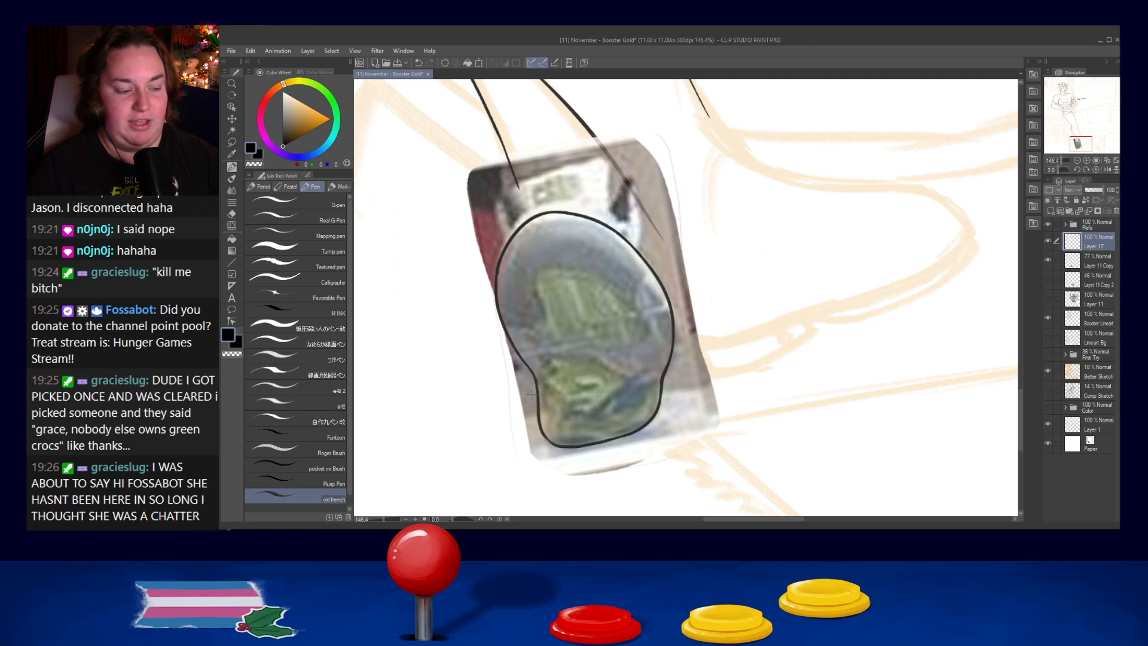
{"action": "left_click_drag", "start_coordinate": [546, 438], "coordinate": [555, 444]}
{"action": "key", "text": "ctrl+z"}
{"action": "key", "text": "ctrl+z"}
{"action": "key", "text": "ctrl+z"}
{"action": "key", "text": "ctrl+z"}
{"action": "key", "text": "ctrl+z"}
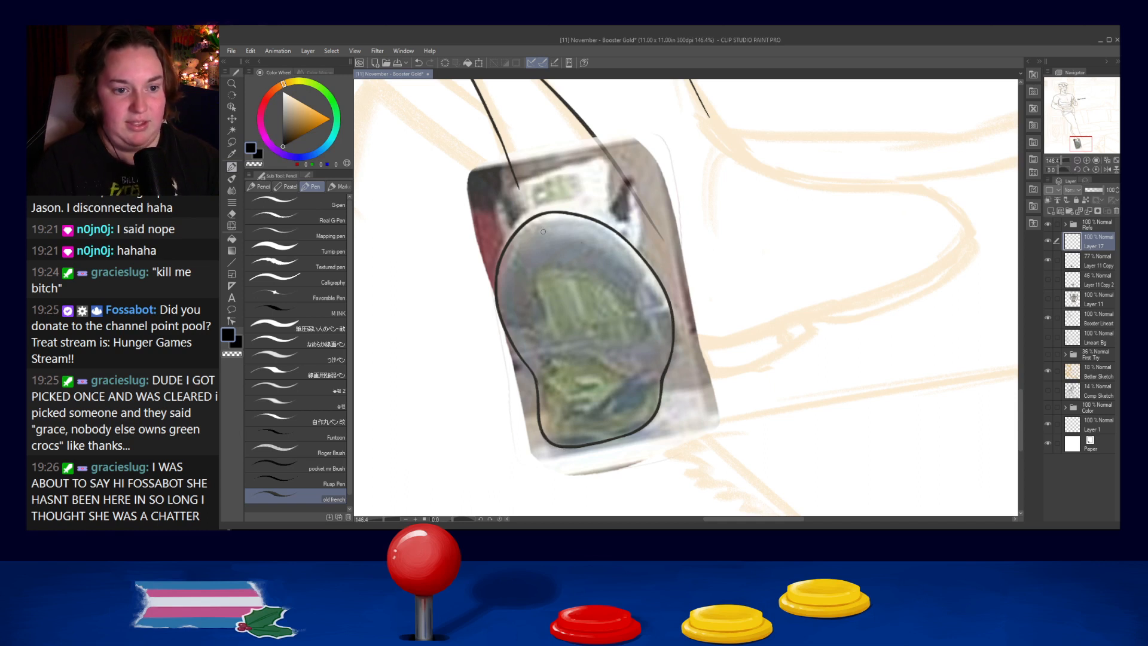
- Ink a second contour just outside the upper left arc of the sole, redrawing it from the left edge toward the top
{"action": "left_click_drag", "start_coordinate": [509, 238], "coordinate": [573, 201]}
{"action": "key", "text": "ctrl+z"}
{"action": "left_click_drag", "start_coordinate": [500, 252], "coordinate": [541, 206]}
{"action": "key", "text": "ctrl+z"}
{"action": "key", "text": "ctrl+z"}
{"action": "left_click_drag", "start_coordinate": [498, 261], "coordinate": [542, 205]}
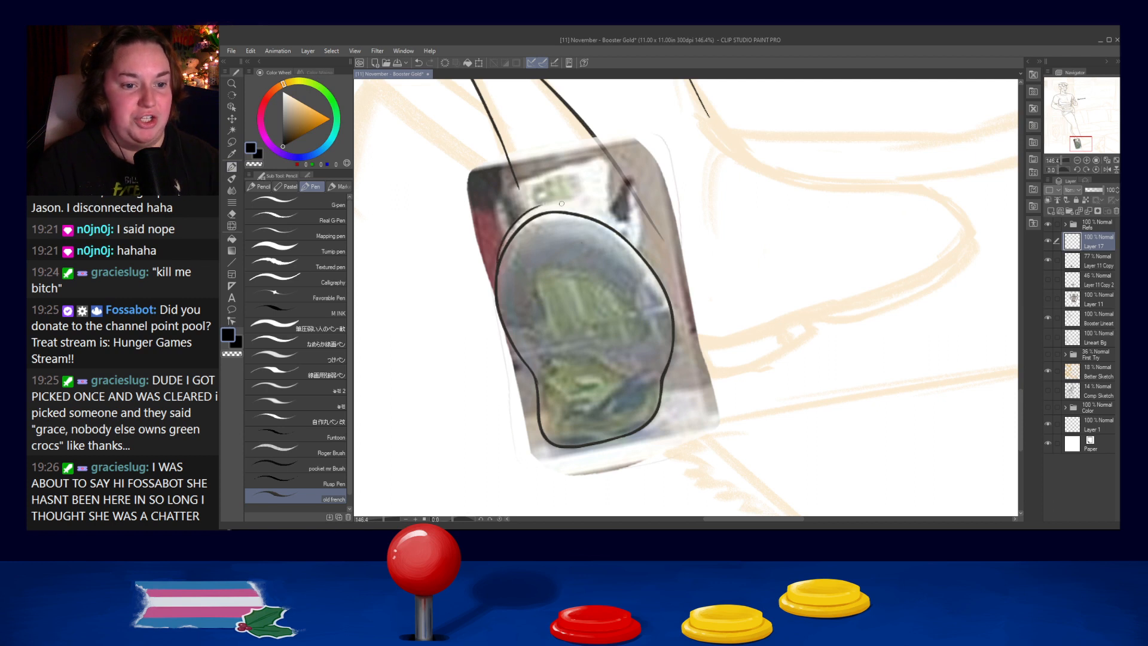
{"action": "key", "text": "ctrl+z"}
{"action": "left_click_drag", "start_coordinate": [500, 261], "coordinate": [542, 206]}
{"action": "key", "text": "ctrl+z"}
{"action": "mouse_move", "coordinate": [499, 260]}
{"action": "left_mouse_down"}
{"action": "mouse_move", "coordinate": [542, 206]}
{"action": "mouse_move", "coordinate": [592, 202]}
{"action": "left_mouse_up"}
{"action": "key", "text": "ctrl+z"}
{"action": "key", "text": "ctrl+z"}
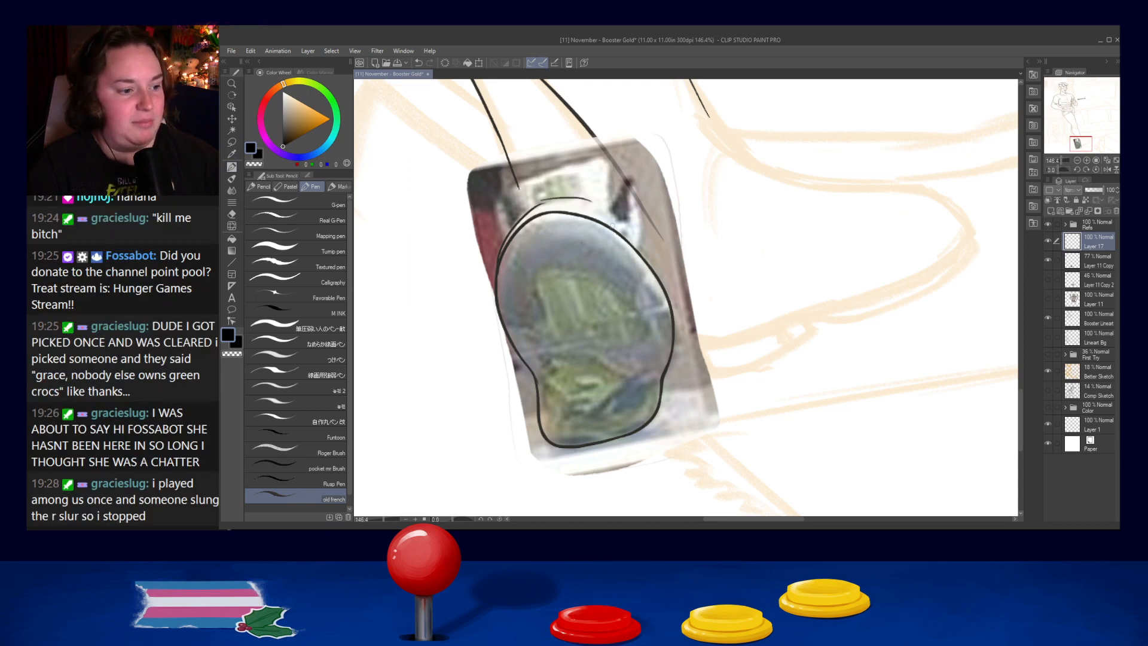
{"action": "key", "text": "ctrl+z"}
- Continue the outer contour over the top of the sole, just above the existing outline
{"action": "mouse_move", "coordinate": [533, 206]}
{"action": "left_mouse_down"}
{"action": "mouse_move", "coordinate": [600, 204]}
{"action": "mouse_move", "coordinate": [567, 201]}
{"action": "mouse_move", "coordinate": [608, 215]}
{"action": "mouse_move", "coordinate": [557, 203]}
{"action": "mouse_move", "coordinate": [614, 216]}
{"action": "left_mouse_up"}
{"action": "key", "text": "ctrl+z"}
{"action": "key", "text": "ctrl+z"}
{"action": "key", "text": "ctrl+z"}
{"action": "key", "text": "ctrl+z"}
{"action": "key", "text": "ctrl+z"}
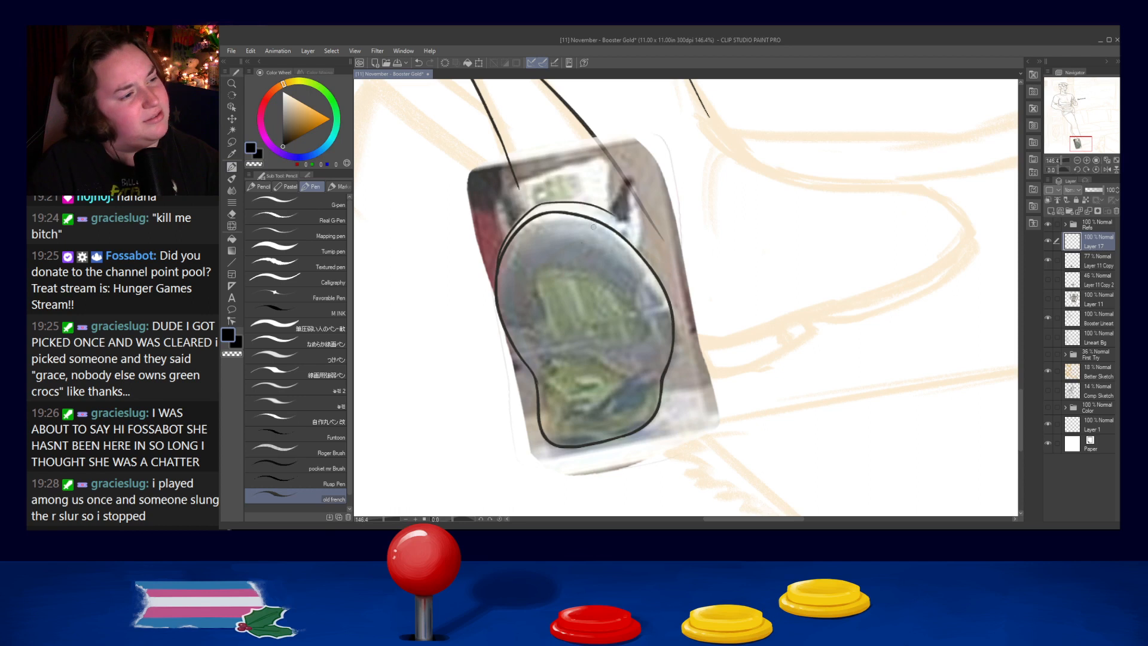
{"action": "key", "text": "ctrl+z"}
{"action": "mouse_move", "coordinate": [541, 205]}
{"action": "left_mouse_down"}
{"action": "mouse_move", "coordinate": [602, 217]}
{"action": "mouse_move", "coordinate": [586, 207]}
{"action": "mouse_move", "coordinate": [618, 224]}
{"action": "mouse_move", "coordinate": [649, 256]}
{"action": "left_mouse_up"}
{"action": "key", "text": "ctrl+z"}
- Ink the outer contour down the upper right shoulder of the sole, redrawing the curve until it runs beside the outline
{"action": "key", "text": "ctrl+z"}
{"action": "key", "text": "ctrl+z"}
{"action": "left_click_drag", "start_coordinate": [602, 214], "coordinate": [662, 276]}
{"action": "key", "text": "ctrl+z"}
{"action": "key", "text": "ctrl+z"}
{"action": "left_click_drag", "start_coordinate": [606, 217], "coordinate": [667, 281]}
{"action": "key", "text": "ctrl+z"}
{"action": "left_click_drag", "start_coordinate": [596, 211], "coordinate": [670, 296]}
{"action": "key", "text": "ctrl+z"}
{"action": "key", "text": "ctrl+z"}
{"action": "mouse_move", "coordinate": [604, 214]}
{"action": "left_mouse_down"}
{"action": "mouse_move", "coordinate": [670, 298]}
{"action": "mouse_move", "coordinate": [619, 229]}
{"action": "mouse_move", "coordinate": [668, 287]}
{"action": "mouse_move", "coordinate": [647, 259]}
{"action": "left_mouse_up"}
{"action": "key", "text": "ctrl+z"}
{"action": "key", "text": "ctrl+z"}
{"action": "key", "text": "ctrl+z"}
{"action": "left_click_drag", "start_coordinate": [596, 213], "coordinate": [651, 258]}
{"action": "key", "text": "ctrl+z"}
{"action": "mouse_move", "coordinate": [597, 212]}
{"action": "left_mouse_down"}
{"action": "mouse_move", "coordinate": [621, 227]}
{"action": "mouse_move", "coordinate": [654, 278]}
{"action": "mouse_move", "coordinate": [652, 255]}
{"action": "mouse_move", "coordinate": [660, 280]}
{"action": "left_mouse_up"}
{"action": "key", "text": "ctrl+z"}
{"action": "key", "text": "ctrl+z"}
{"action": "left_click_drag", "start_coordinate": [597, 211], "coordinate": [662, 294]}
{"action": "mouse_move", "coordinate": [647, 251]}
{"action": "left_mouse_down"}
{"action": "mouse_move", "coordinate": [670, 302]}
{"action": "mouse_move", "coordinate": [666, 290]}
{"action": "left_mouse_up"}
{"action": "key", "text": "ctrl+z"}
{"action": "key", "text": "ctrl+z"}
{"action": "key", "text": "ctrl+z"}
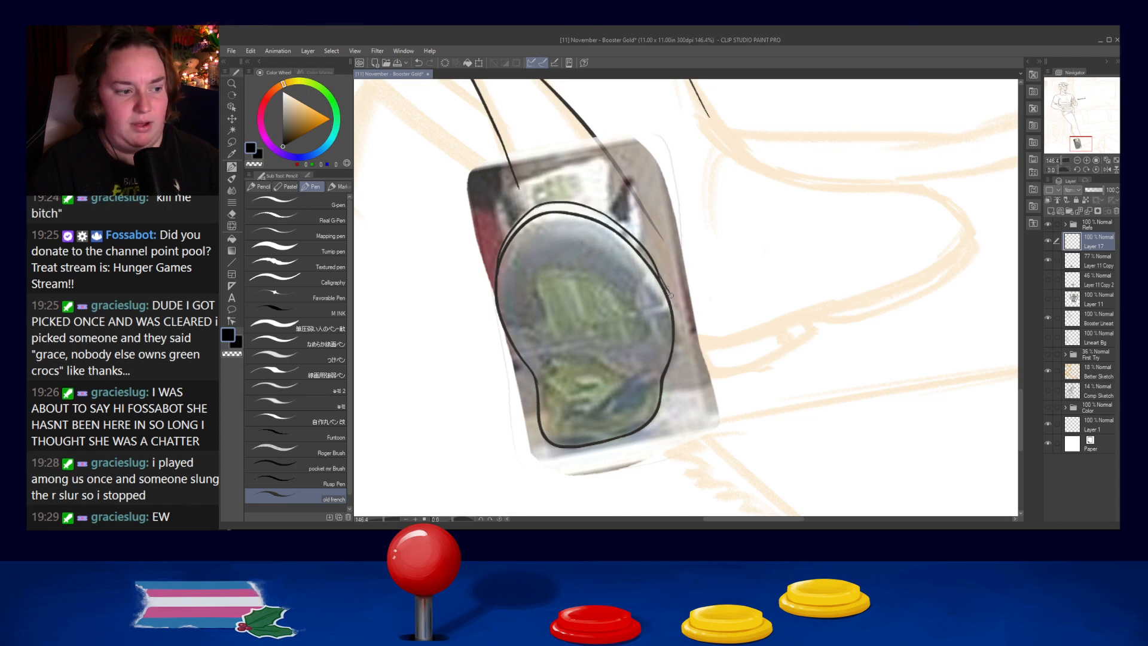
- Taper the lower end of the outer contour into the right side of the sole outline
{"action": "key", "text": "ctrl+z"}
{"action": "key", "text": "ctrl+z"}
{"action": "left_click_drag", "start_coordinate": [656, 268], "coordinate": [667, 292]}
{"action": "key", "text": "ctrl+z"}
{"action": "key", "text": "ctrl+z"}
{"action": "key", "text": "ctrl+z"}
{"action": "key", "text": "ctrl+z"}
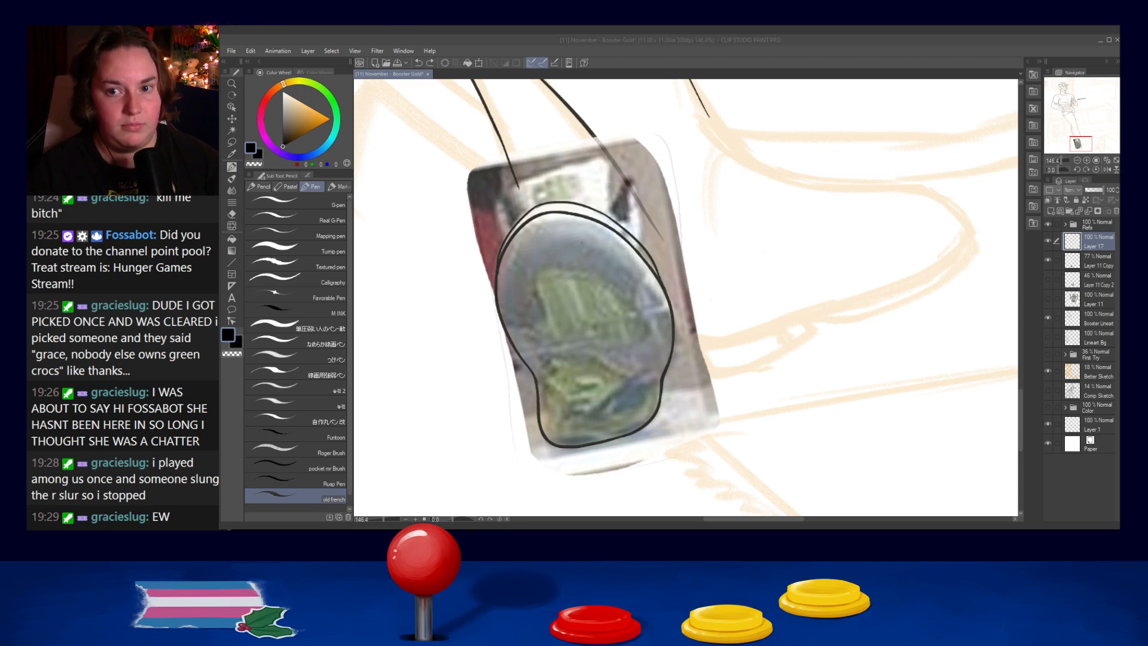
- Rework the left edge of the sole outline below the start of the outer contour
{"action": "left_click", "coordinate": [1075, 39]}
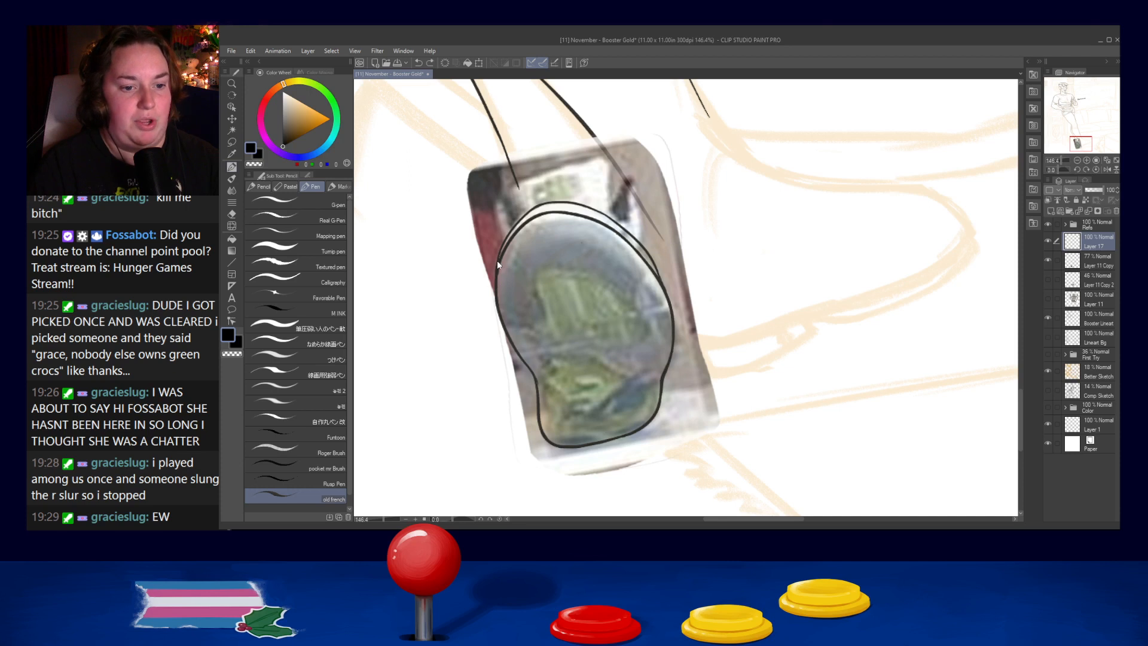
{"action": "left_click_drag", "start_coordinate": [499, 256], "coordinate": [508, 329]}
{"action": "key", "text": "ctrl+z"}
{"action": "key", "text": "ctrl+z"}
{"action": "key", "text": "ctrl+z"}
{"action": "key", "text": "ctrl+z"}
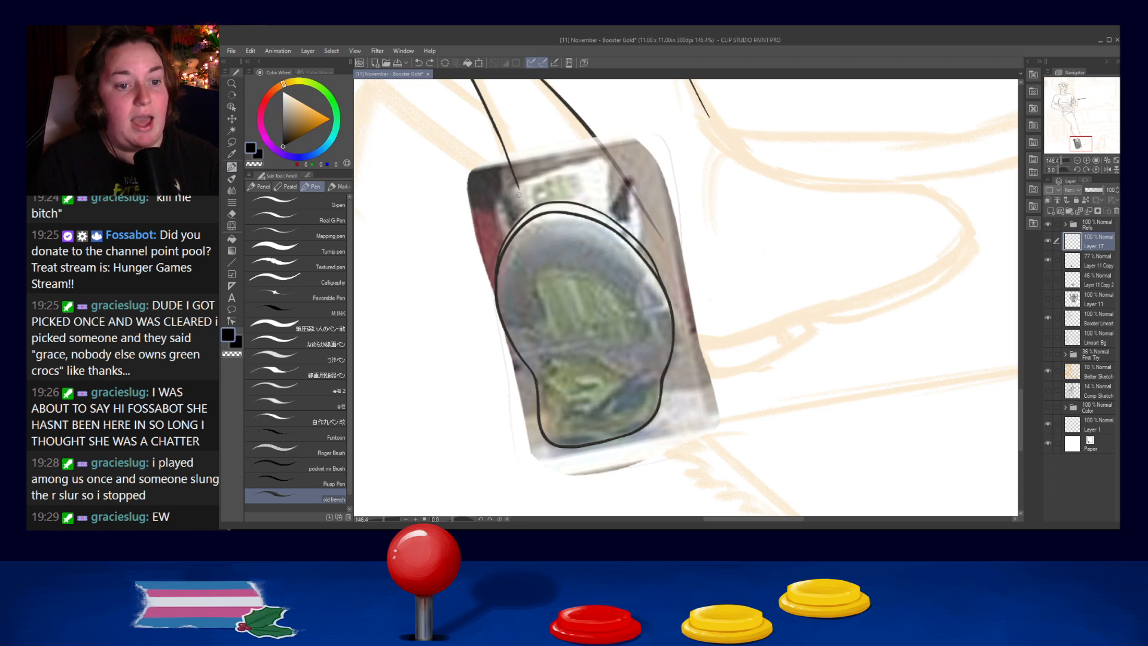
- Ink the top edge of the shoe's back panel between the two leg lines, and its right edge down to the sole
{"action": "mouse_move", "coordinate": [517, 192]}
{"action": "left_mouse_down"}
{"action": "mouse_move", "coordinate": [509, 221]}
{"action": "mouse_move", "coordinate": [516, 213]}
{"action": "left_mouse_up"}
{"action": "key", "text": "ctrl+z"}
{"action": "key", "text": "ctrl+z"}
{"action": "mouse_move", "coordinate": [508, 191]}
{"action": "left_mouse_down"}
{"action": "mouse_move", "coordinate": [513, 225]}
{"action": "mouse_move", "coordinate": [505, 208]}
{"action": "mouse_move", "coordinate": [518, 189]}
{"action": "mouse_move", "coordinate": [598, 157]}
{"action": "left_mouse_up"}
{"action": "key", "text": "ctrl+z"}
{"action": "key", "text": "ctrl+z"}
{"action": "key", "text": "ctrl+z"}
{"action": "mouse_move", "coordinate": [511, 188]}
{"action": "left_mouse_down"}
{"action": "mouse_move", "coordinate": [610, 153]}
{"action": "mouse_move", "coordinate": [612, 218]}
{"action": "left_mouse_up"}
{"action": "key", "text": "ctrl+z"}
{"action": "left_click_drag", "start_coordinate": [611, 154], "coordinate": [616, 217]}
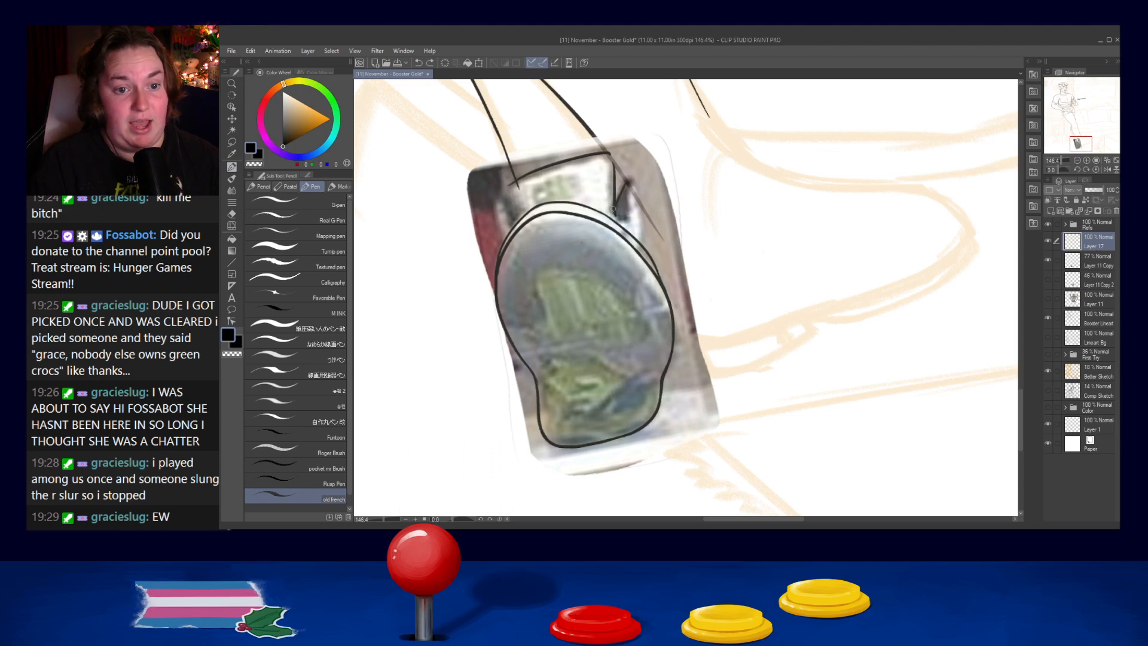
{"action": "left_click_drag", "start_coordinate": [624, 185], "coordinate": [617, 205]}
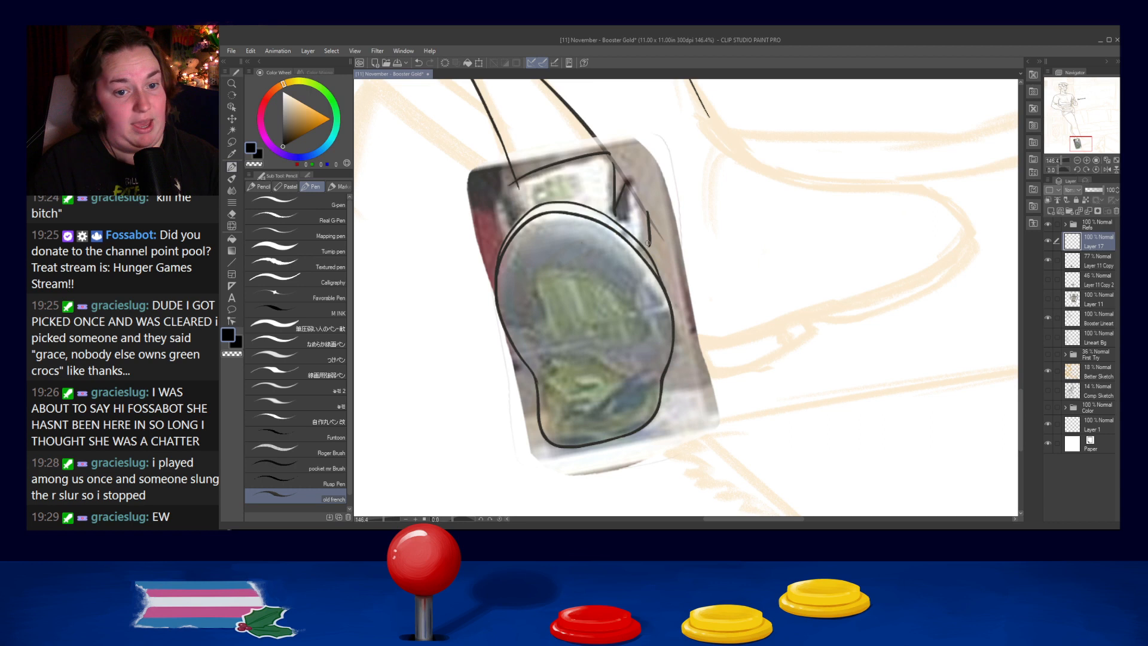
- Ink the short outer edge of the shoe's upper to the right of the back panel, joining it to the sole
{"action": "left_click_drag", "start_coordinate": [646, 214], "coordinate": [640, 251]}
{"action": "key", "text": "ctrl+z"}
{"action": "key", "text": "ctrl+z"}
- Ink the left side of the shoe's upper from the leg line down to the sole
{"action": "key", "text": "ctrl+z"}
{"action": "key", "text": "ctrl+z"}
{"action": "left_click_drag", "start_coordinate": [645, 211], "coordinate": [639, 244]}
{"action": "key", "text": "ctrl+z"}
{"action": "key", "text": "ctrl+z"}
{"action": "mouse_move", "coordinate": [515, 183]}
{"action": "left_mouse_down"}
{"action": "mouse_move", "coordinate": [517, 241]}
{"action": "mouse_move", "coordinate": [502, 199]}
{"action": "mouse_move", "coordinate": [506, 235]}
{"action": "left_mouse_up"}
{"action": "key", "text": "ctrl+z"}
{"action": "key", "text": "ctrl+z"}
{"action": "key", "text": "ctrl+z"}
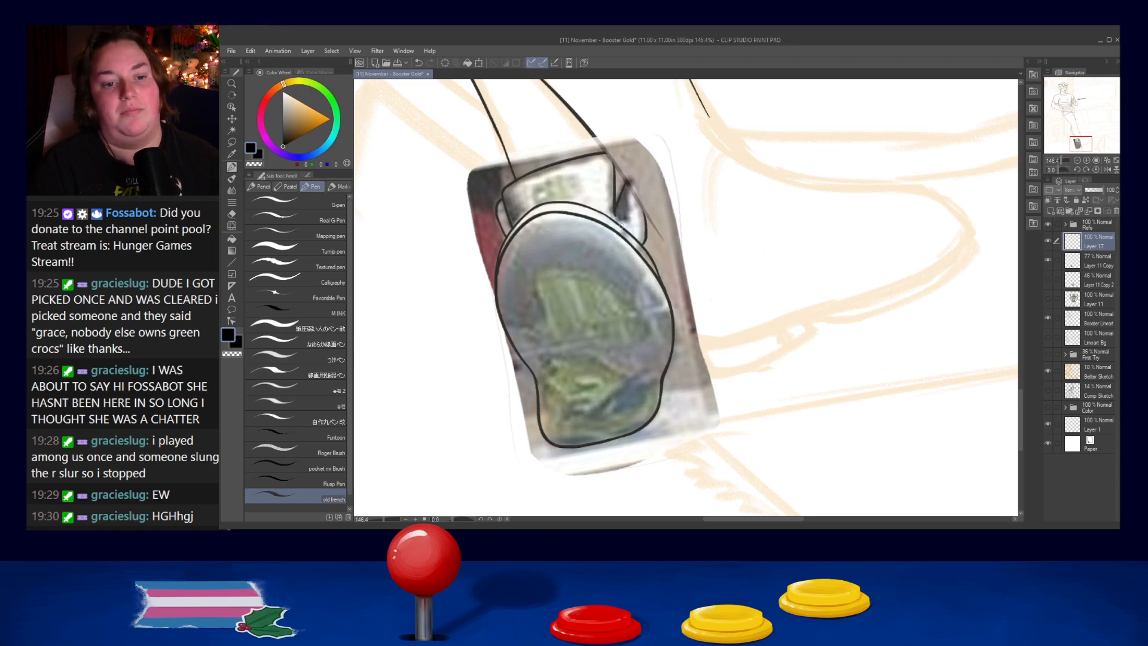
{"action": "key", "text": "ctrl+z"}
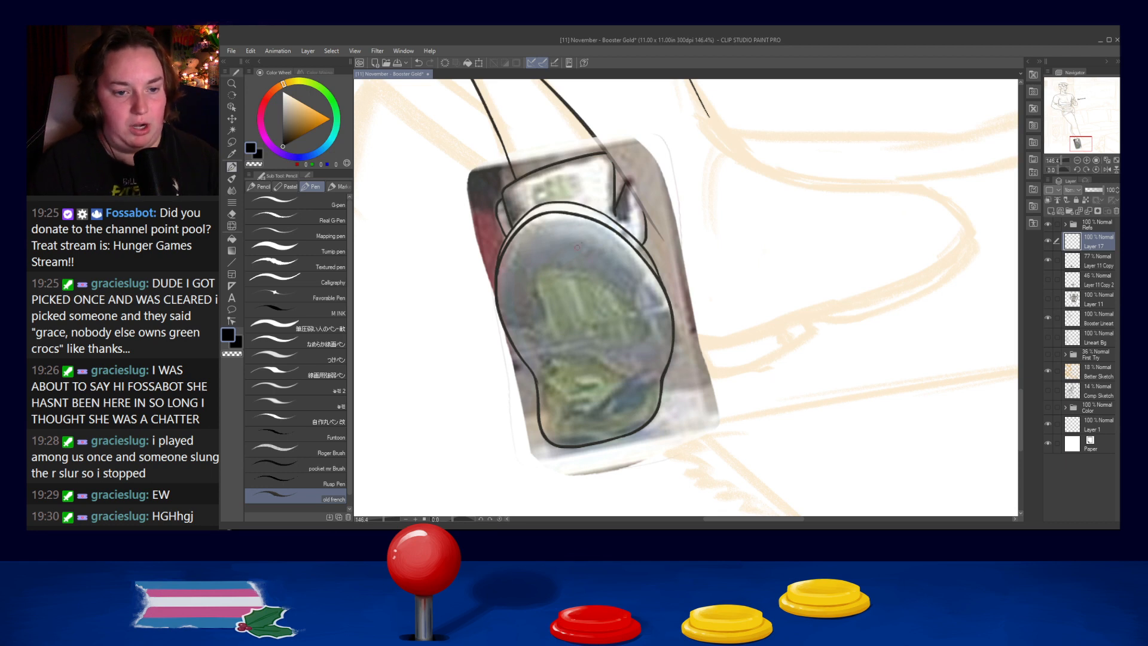
- Draw a thin inner contour following the sole's rim, with one arc down the upper right and another down the upper left
{"action": "mouse_move", "coordinate": [543, 234]}
{"action": "left_mouse_down"}
{"action": "mouse_move", "coordinate": [605, 248]}
{"action": "mouse_move", "coordinate": [665, 305]}
{"action": "left_mouse_up"}
{"action": "key", "text": "ctrl+z"}
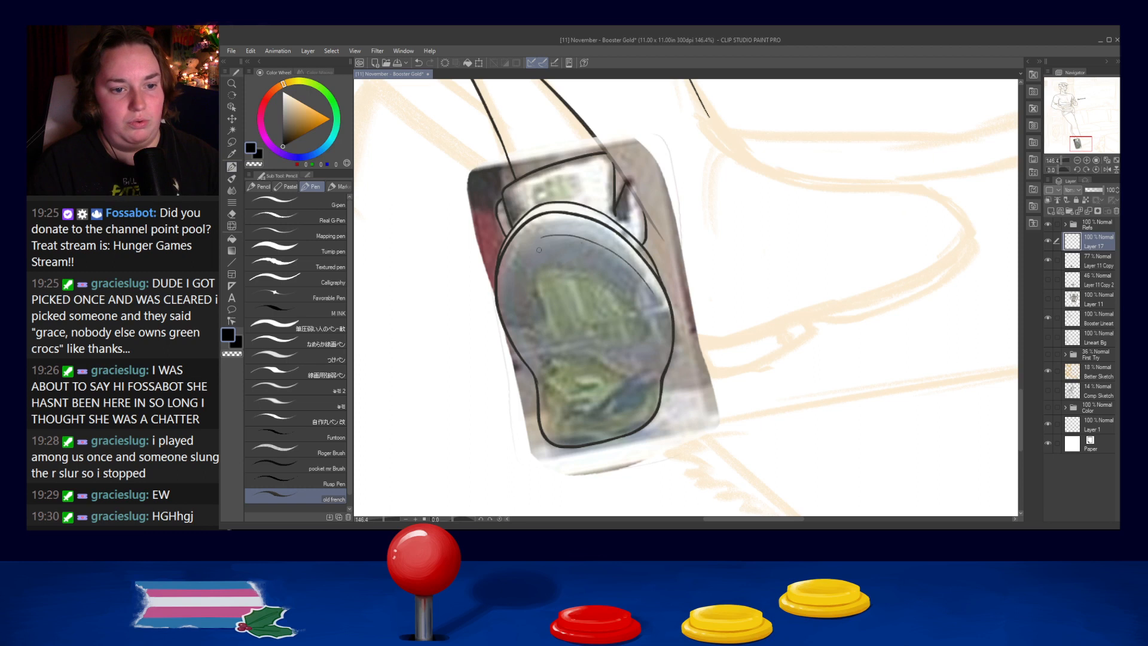
{"action": "mouse_move", "coordinate": [539, 239]}
{"action": "left_mouse_down"}
{"action": "mouse_move", "coordinate": [512, 293]}
{"action": "mouse_move", "coordinate": [524, 264]}
{"action": "mouse_move", "coordinate": [505, 289]}
{"action": "mouse_move", "coordinate": [517, 263]}
{"action": "mouse_move", "coordinate": [507, 292]}
{"action": "left_mouse_up"}
{"action": "key", "text": "ctrl+z"}
{"action": "key", "text": "ctrl+z"}
{"action": "key", "text": "ctrl+z"}
{"action": "left_click_drag", "start_coordinate": [540, 237], "coordinate": [507, 281]}
{"action": "left_click_drag", "start_coordinate": [538, 239], "coordinate": [515, 281]}
{"action": "key", "text": "ctrl+z"}
{"action": "left_click_drag", "start_coordinate": [540, 238], "coordinate": [514, 306]}
{"action": "left_click_drag", "start_coordinate": [532, 242], "coordinate": [508, 305]}
{"action": "key", "text": "ctrl+z"}
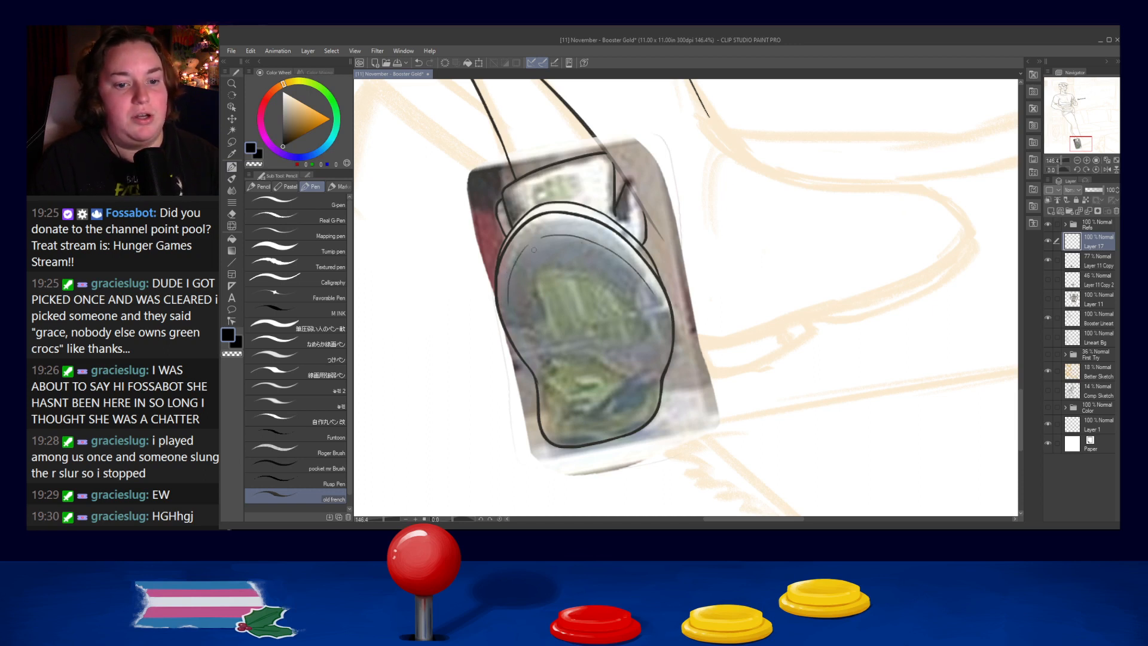
{"action": "key", "text": "ctrl+z"}
- Rework the short stroke at the top of the sole where the left and right inner contour arcs meet
{"action": "left_click_drag", "start_coordinate": [543, 238], "coordinate": [532, 243]}
{"action": "key", "text": "ctrl+z"}
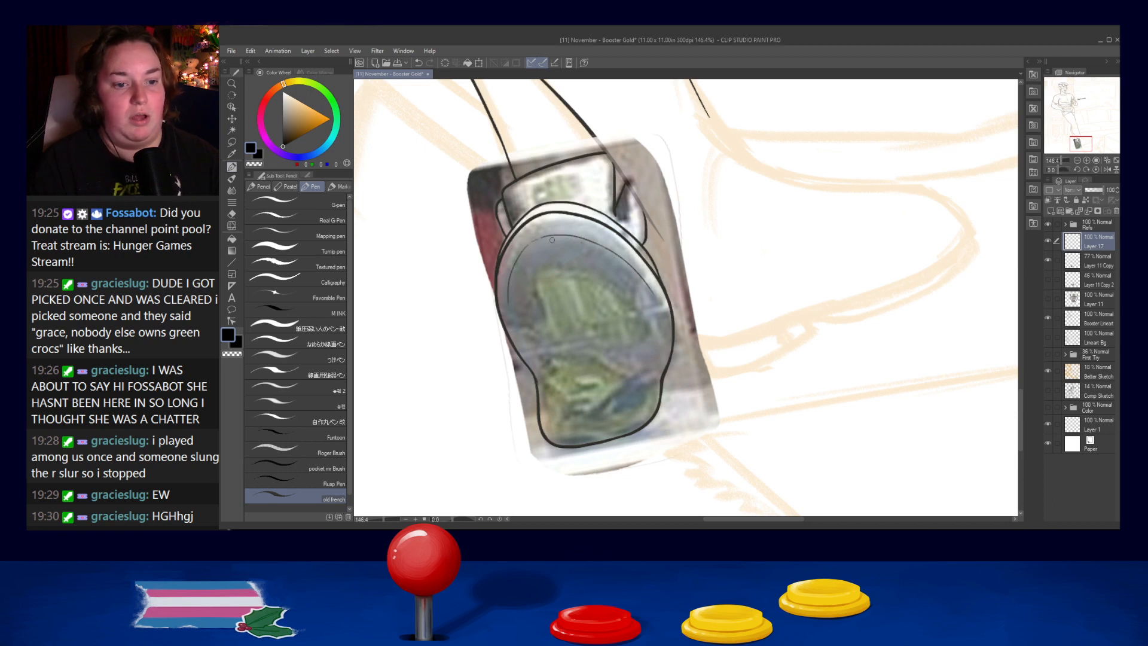
{"action": "key", "text": "ctrl+z"}
{"action": "left_click_drag", "start_coordinate": [541, 238], "coordinate": [529, 243]}
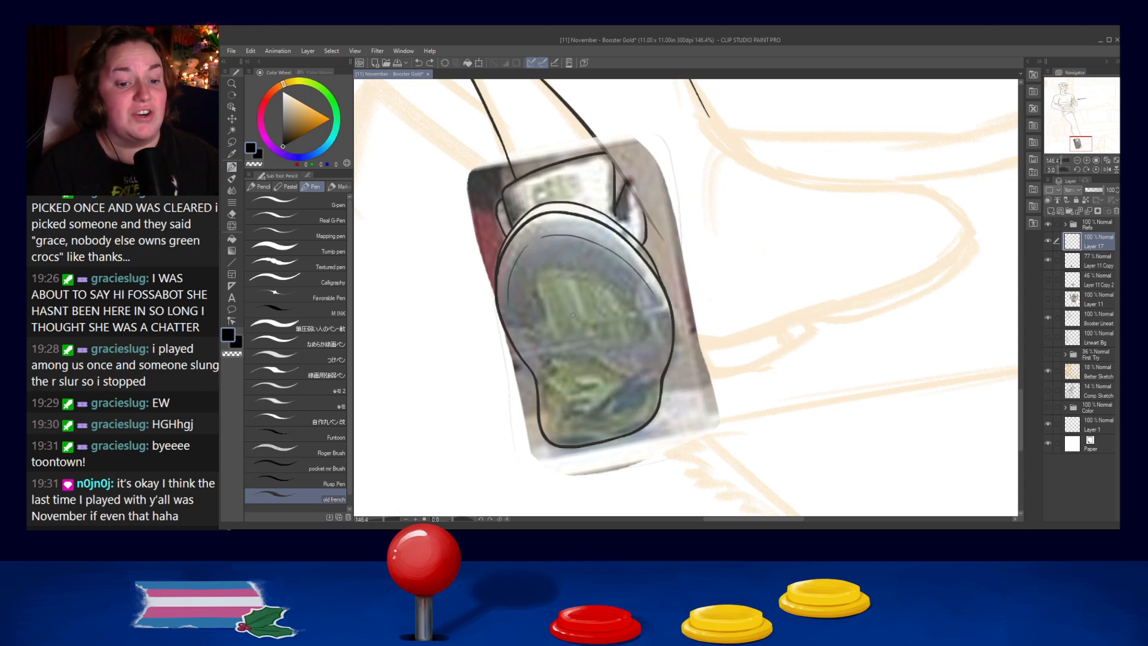
- Lower the opacity of Layer 11 Copy to about 59% and make Layer 17 the active layer again
{"action": "left_click", "coordinate": [1098, 267]}
{"action": "left_click_drag", "start_coordinate": [1101, 192], "coordinate": [1107, 191]}
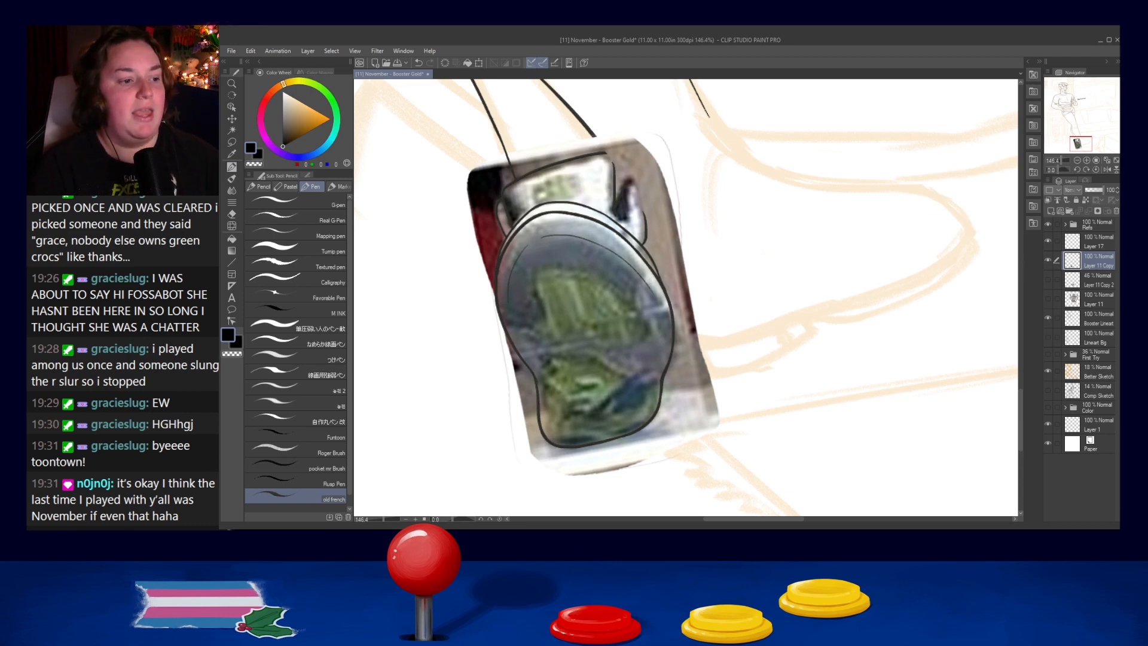
{"action": "left_click_drag", "start_coordinate": [1091, 191], "coordinate": [1095, 190]}
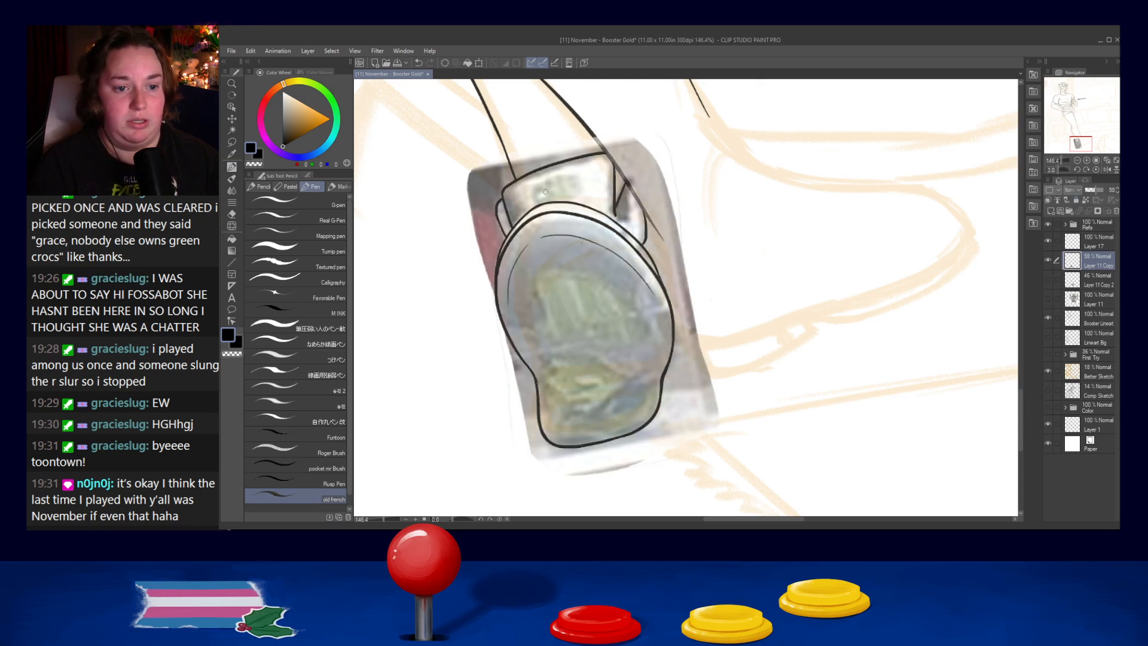
{"action": "left_click", "coordinate": [1088, 239]}
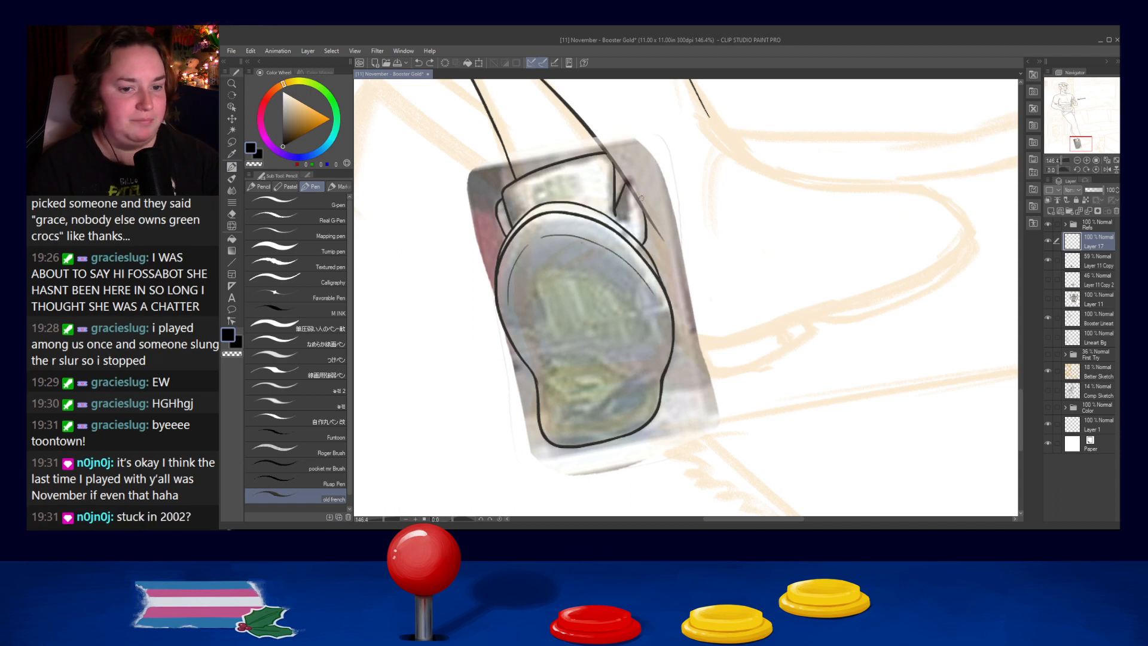
- Fill in the narrow dark wedge beside the right edge of the shoe's back panel with ink strokes
{"action": "mouse_move", "coordinate": [616, 215]}
{"action": "left_mouse_down"}
{"action": "mouse_move", "coordinate": [629, 220]}
{"action": "mouse_move", "coordinate": [629, 195]}
{"action": "mouse_move", "coordinate": [627, 220]}
{"action": "left_mouse_up"}
{"action": "key", "text": "ctrl+z"}
{"action": "key", "text": "ctrl+z"}
{"action": "key", "text": "ctrl+z"}
{"action": "key", "text": "ctrl+z"}
{"action": "key", "text": "ctrl+z"}
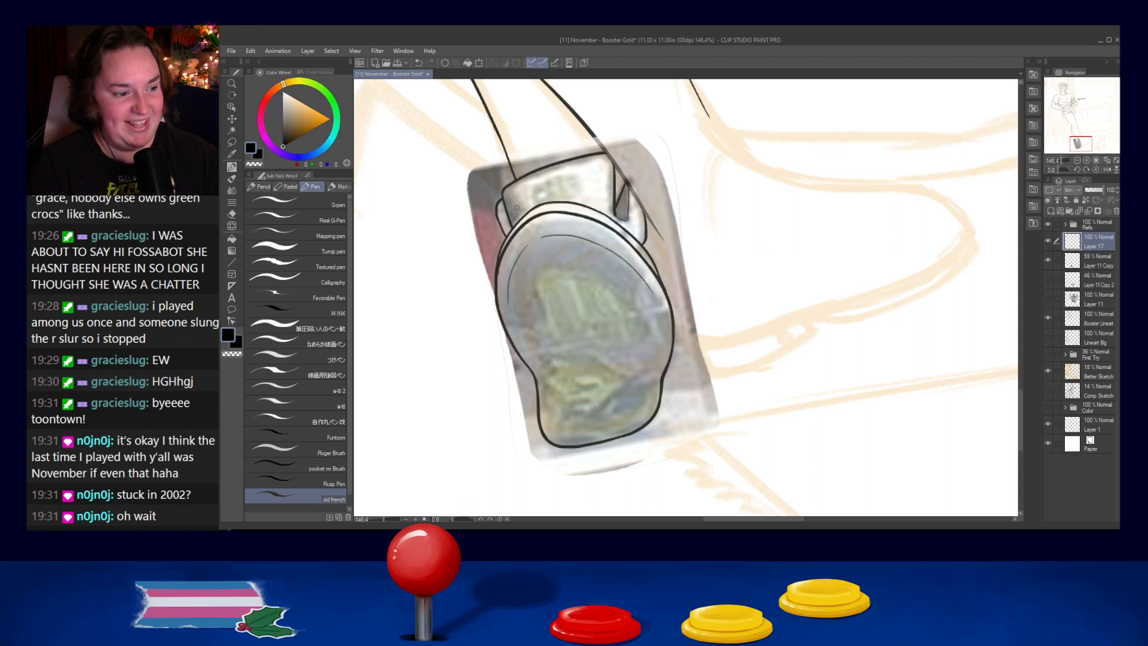
- Ink a short line beside the left edge of the back panel, running from the leg line down to the sole
{"action": "mouse_move", "coordinate": [506, 186]}
{"action": "left_mouse_down"}
{"action": "mouse_move", "coordinate": [523, 228]}
{"action": "mouse_move", "coordinate": [508, 194]}
{"action": "mouse_move", "coordinate": [541, 233]}
{"action": "mouse_move", "coordinate": [525, 214]}
{"action": "left_mouse_up"}
{"action": "key", "text": "ctrl+z"}
{"action": "key", "text": "ctrl+z"}
{"action": "key", "text": "ctrl+z"}
{"action": "key", "text": "ctrl+z"}
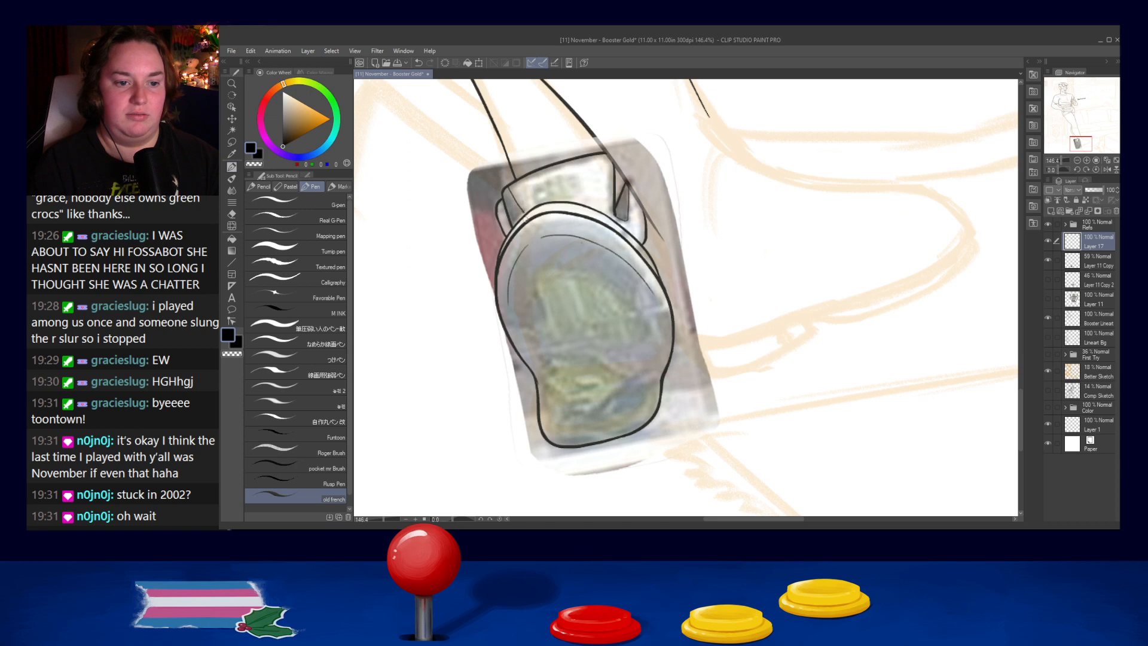
- Ink a thin slanted seam line on the right part of the shoe's back panel, from its upper edge to the sole
{"action": "left_click_drag", "start_coordinate": [601, 153], "coordinate": [585, 203]}
{"action": "key", "text": "ctrl+z"}
{"action": "key", "text": "ctrl+z"}
{"action": "left_click_drag", "start_coordinate": [601, 153], "coordinate": [584, 203]}
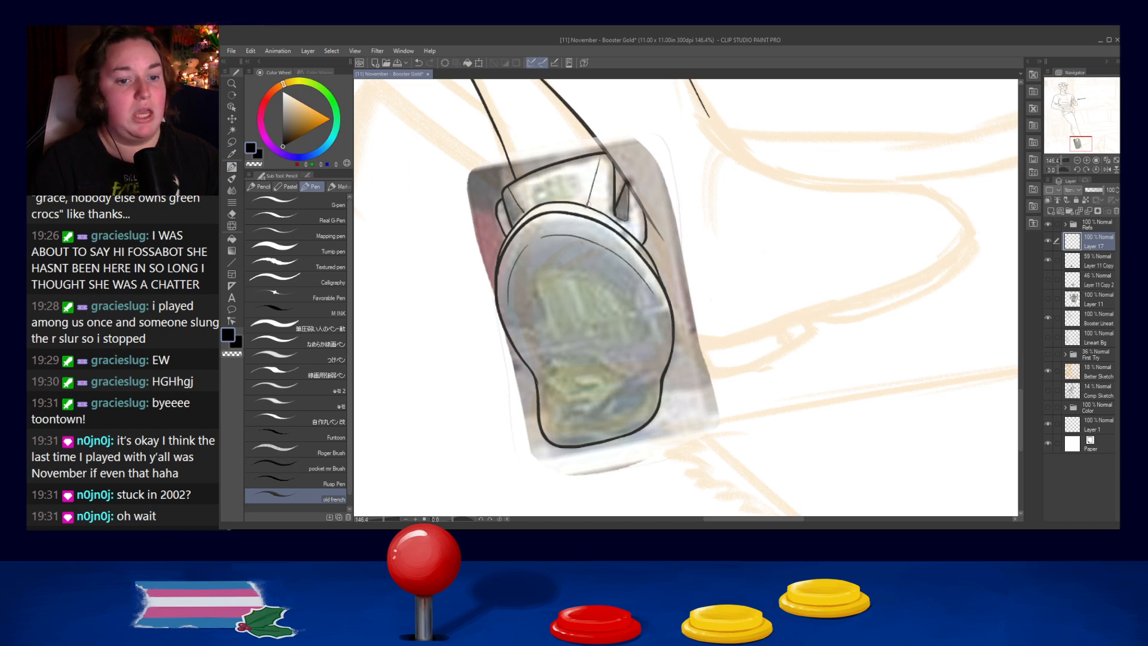
{"action": "key", "text": "ctrl+z"}
{"action": "left_click_drag", "start_coordinate": [602, 153], "coordinate": [587, 208]}
{"action": "key", "text": "ctrl+z"}
{"action": "key", "text": "ctrl+z"}
{"action": "key", "text": "ctrl+z"}
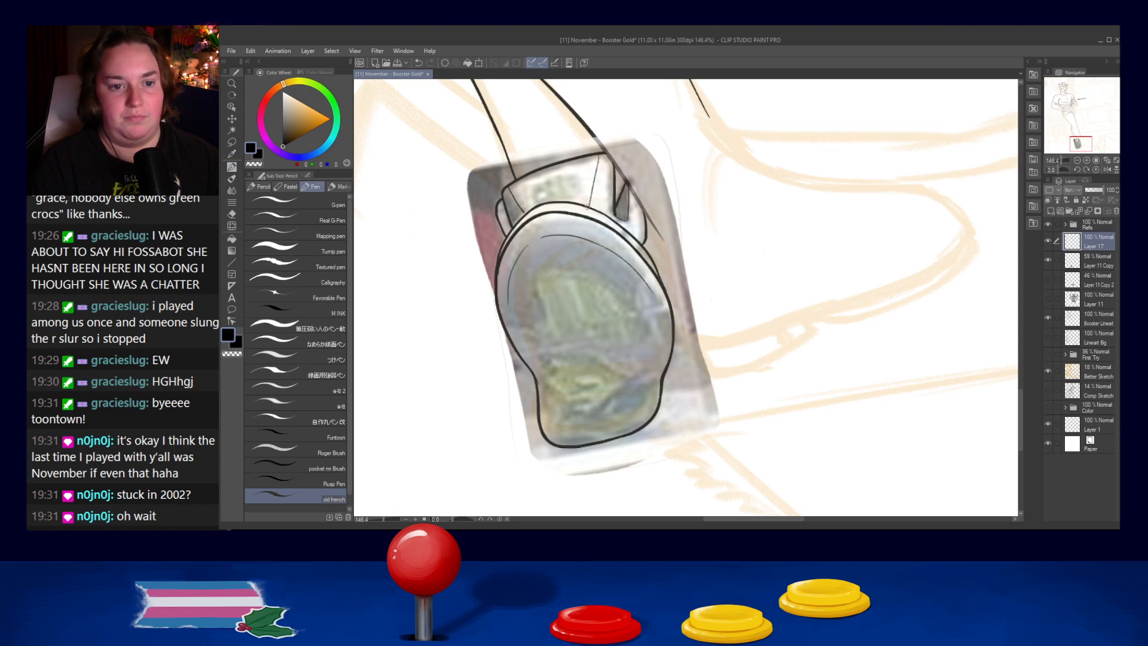
{"action": "key", "text": "ctrl+z"}
{"action": "left_click_drag", "start_coordinate": [598, 155], "coordinate": [588, 205]}
{"action": "left_click", "coordinate": [159, 217]}
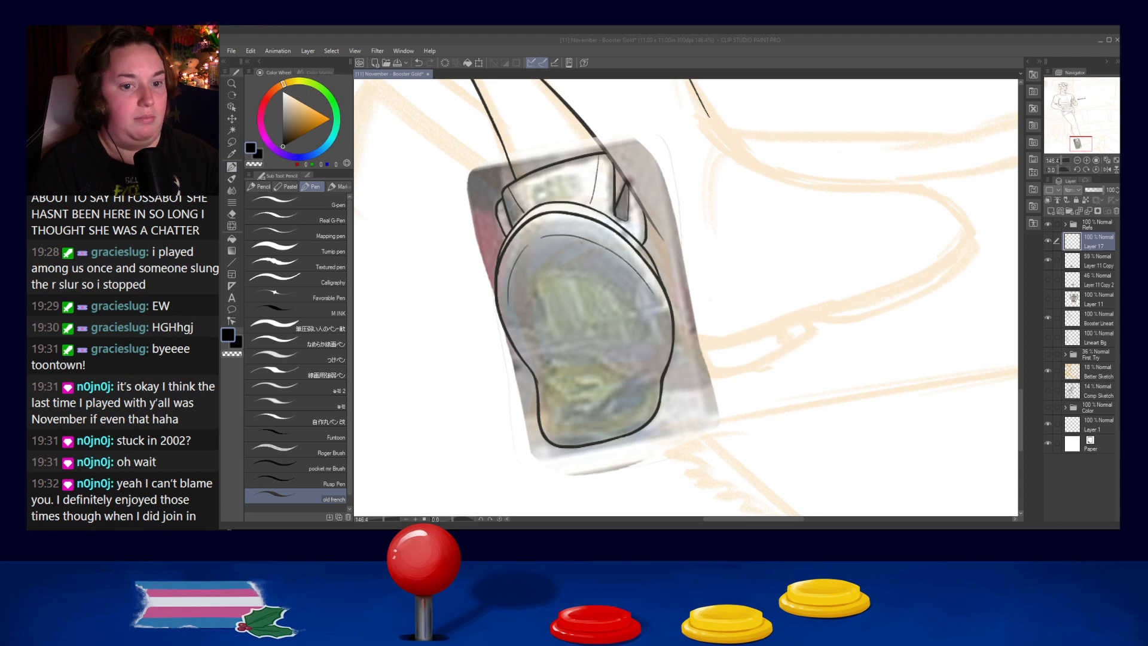
{"action": "left_click", "coordinate": [591, 200]}
{"action": "key", "text": "ctrl+z"}
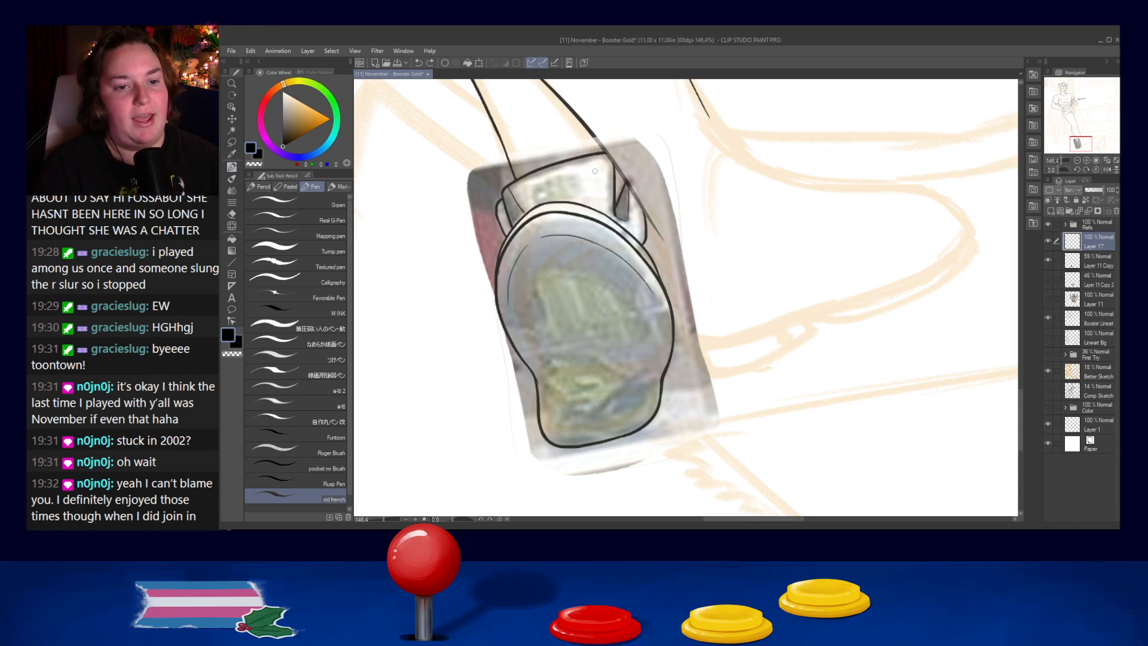
{"action": "left_click_drag", "start_coordinate": [602, 157], "coordinate": [590, 206]}
{"action": "key", "text": "ctrl+z"}
{"action": "left_click_drag", "start_coordinate": [600, 157], "coordinate": [582, 205]}
{"action": "key", "text": "ctrl+z"}
{"action": "key", "text": "ctrl+z"}
{"action": "left_click_drag", "start_coordinate": [596, 158], "coordinate": [580, 206]}
{"action": "key", "text": "ctrl+z"}
{"action": "left_click_drag", "start_coordinate": [597, 156], "coordinate": [585, 206]}
{"action": "key", "text": "ctrl+z"}
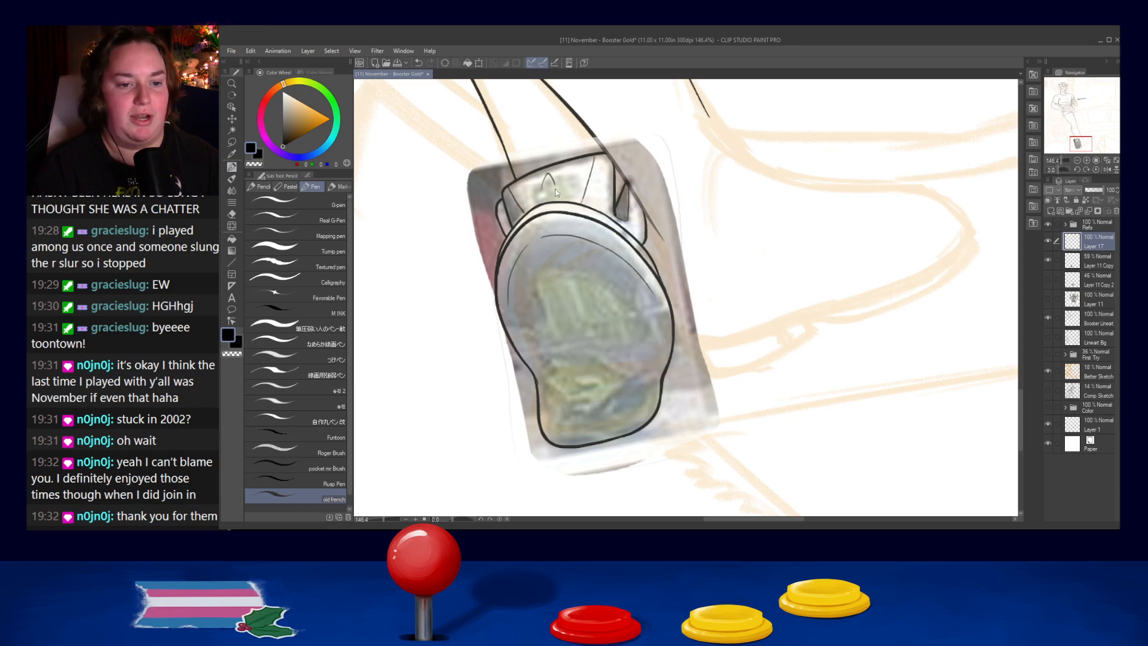
- Redraw the rounded upper point of a small star in the middle of the shoe's back panel
{"action": "mouse_move", "coordinate": [541, 200]}
{"action": "left_mouse_down"}
{"action": "mouse_move", "coordinate": [559, 196]}
{"action": "mouse_move", "coordinate": [548, 177]}
{"action": "mouse_move", "coordinate": [565, 200]}
{"action": "left_mouse_up"}
{"action": "key", "text": "ctrl+z"}
{"action": "key", "text": "ctrl+z"}
{"action": "key", "text": "ctrl+z"}
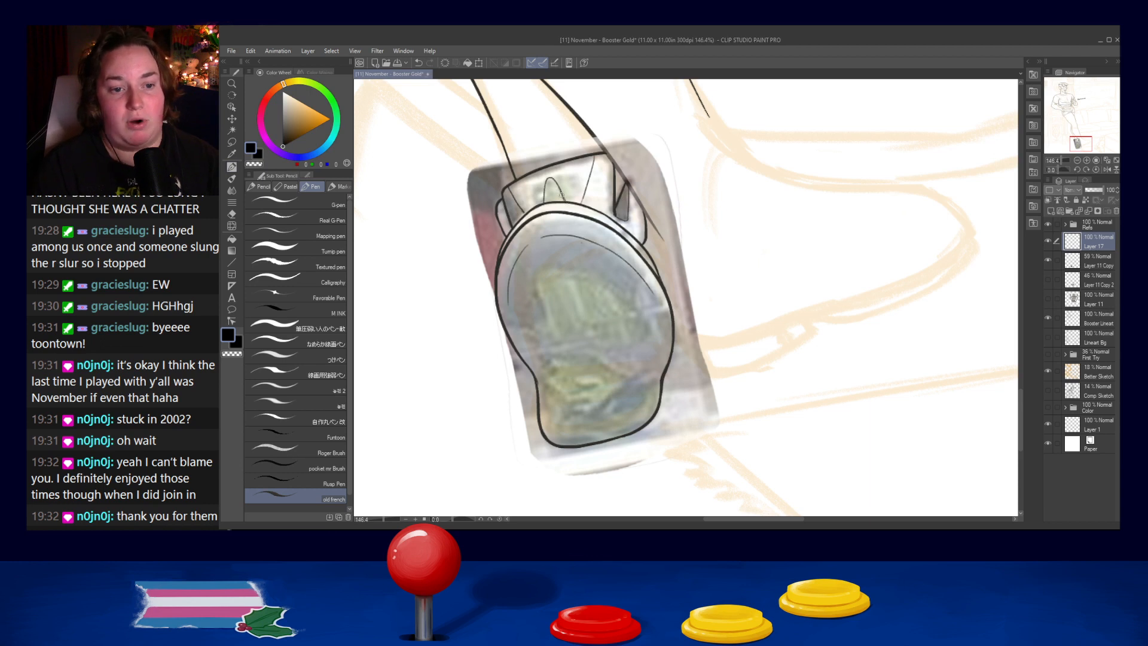
{"action": "key", "text": "ctrl+z"}
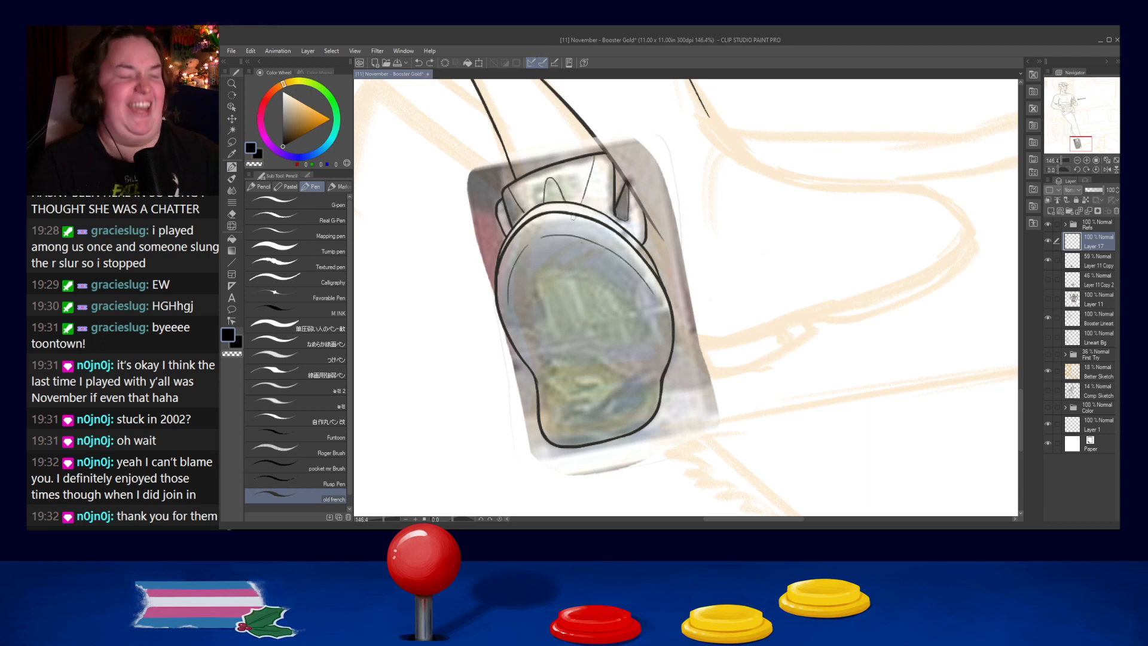
{"action": "key", "text": "ctrl+z"}
- Ink the side and lower points to complete the small star's outline on the back panel
{"action": "left_click_drag", "start_coordinate": [540, 191], "coordinate": [565, 182]}
{"action": "key", "text": "ctrl+z"}
{"action": "key", "text": "ctrl+z"}
{"action": "left_click_drag", "start_coordinate": [564, 182], "coordinate": [563, 191]}
{"action": "key", "text": "ctrl+z"}
{"action": "key", "text": "ctrl+z"}
{"action": "key", "text": "ctrl+z"}
{"action": "key", "text": "ctrl+z"}
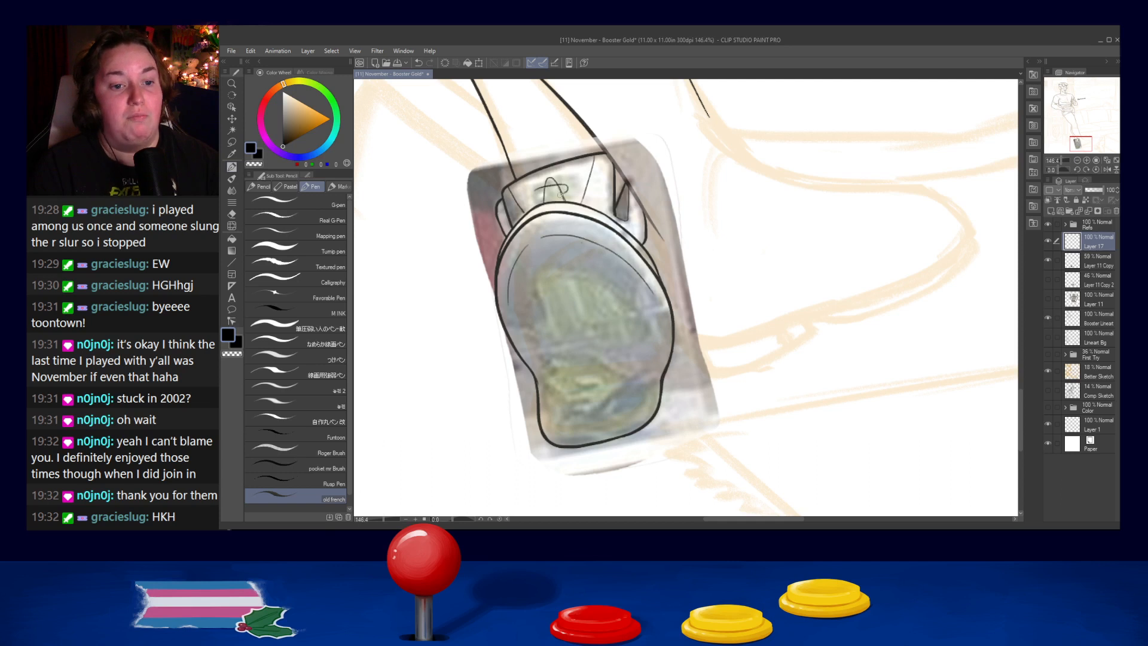
{"action": "left_click_drag", "start_coordinate": [537, 189], "coordinate": [550, 207]}
{"action": "key", "text": "ctrl+z"}
{"action": "key", "text": "ctrl+z"}
{"action": "key", "text": "ctrl+z"}
{"action": "key", "text": "ctrl+z"}
{"action": "key", "text": "ctrl+z"}
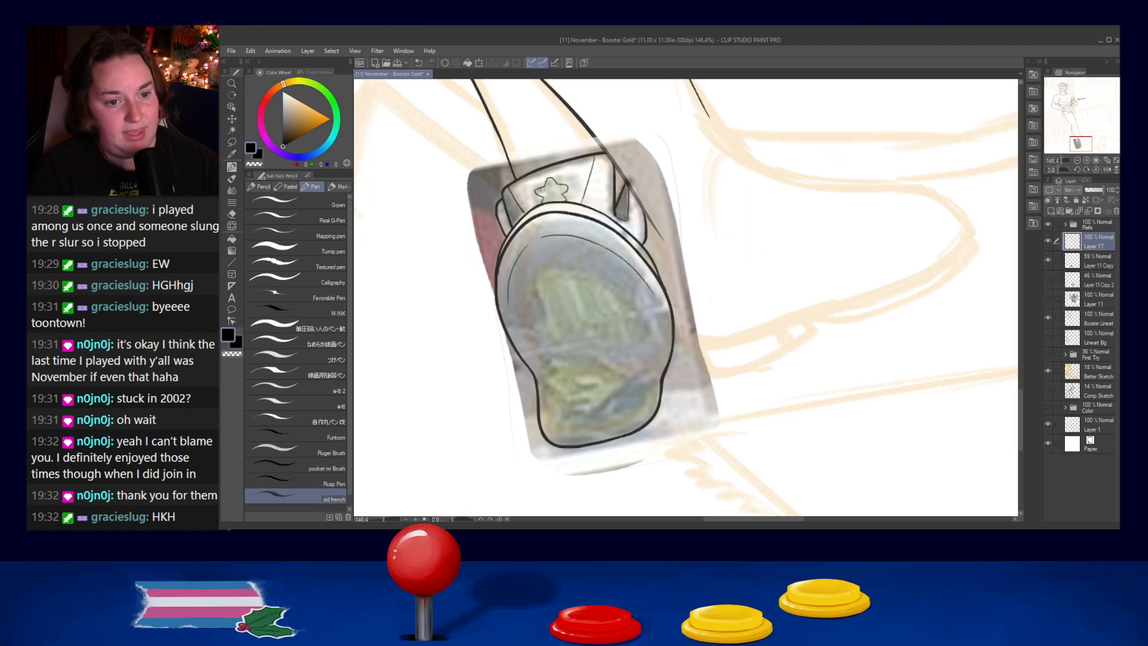
- Touch up the left point of the star outline on the back panel
{"action": "key", "text": "ctrl+z"}
{"action": "key", "text": "ctrl+z"}
{"action": "left_click_drag", "start_coordinate": [535, 191], "coordinate": [540, 196]}
{"action": "key", "text": "ctrl+z"}
{"action": "key", "text": "ctrl+z"}
{"action": "key", "text": "ctrl+z"}
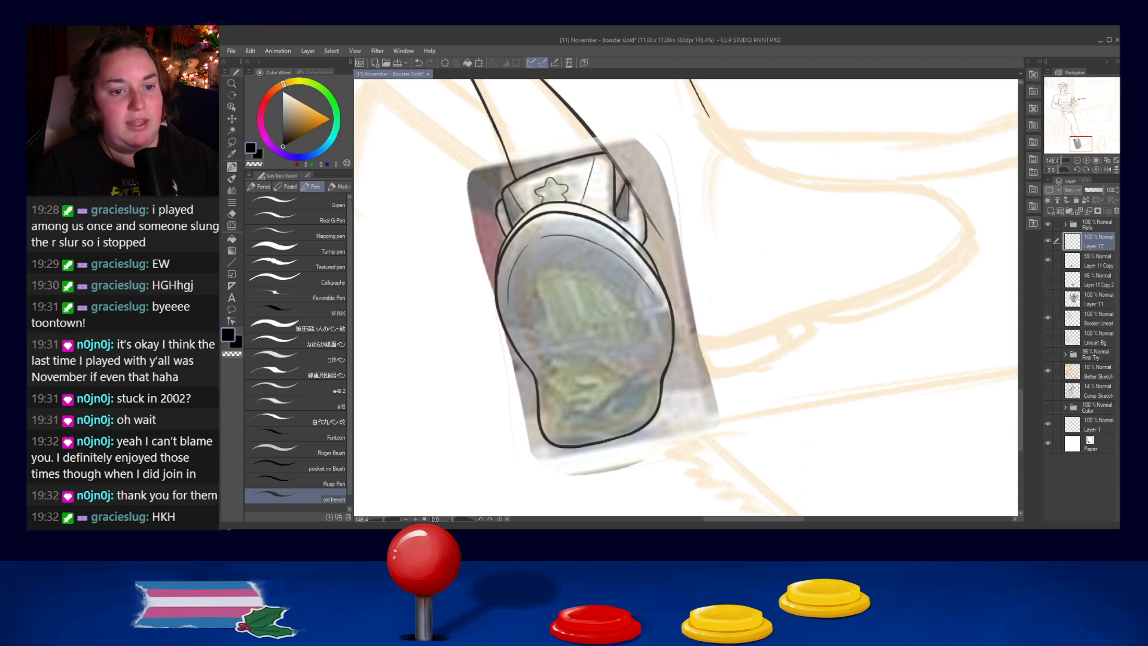
{"action": "left_click_drag", "start_coordinate": [535, 192], "coordinate": [541, 196]}
{"action": "key", "text": "ctrl+z"}
{"action": "key", "text": "ctrl+z"}
{"action": "key", "text": "ctrl+z"}
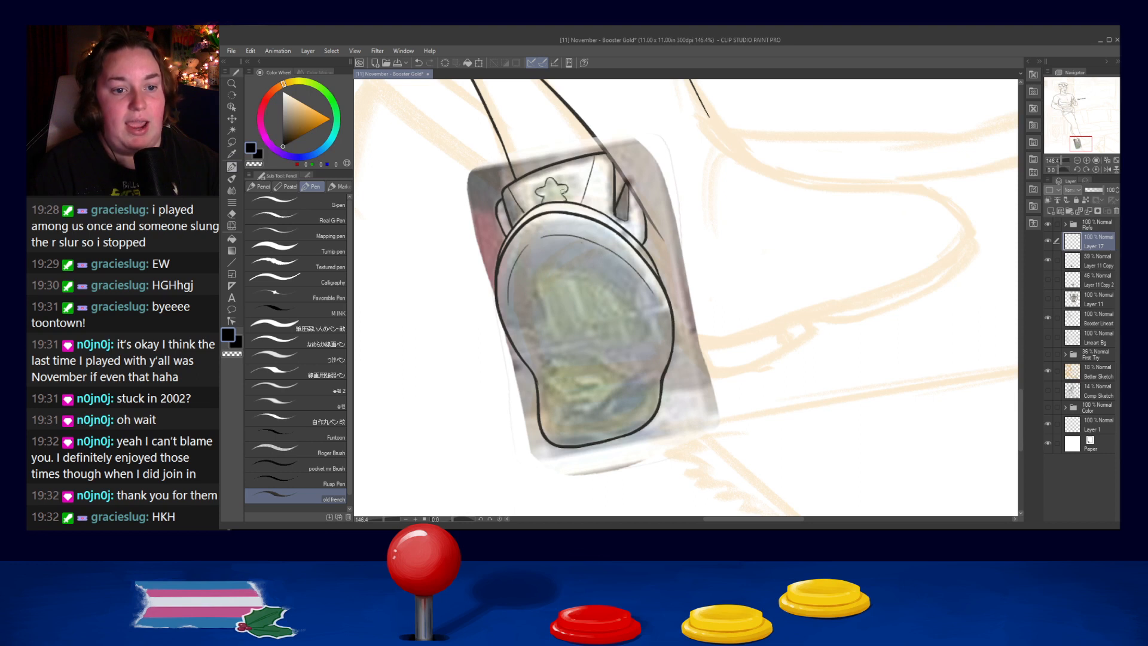
{"action": "key", "text": "ctrl+z"}
{"action": "left_click_drag", "start_coordinate": [542, 188], "coordinate": [545, 187]}
{"action": "key", "text": "ctrl+z"}
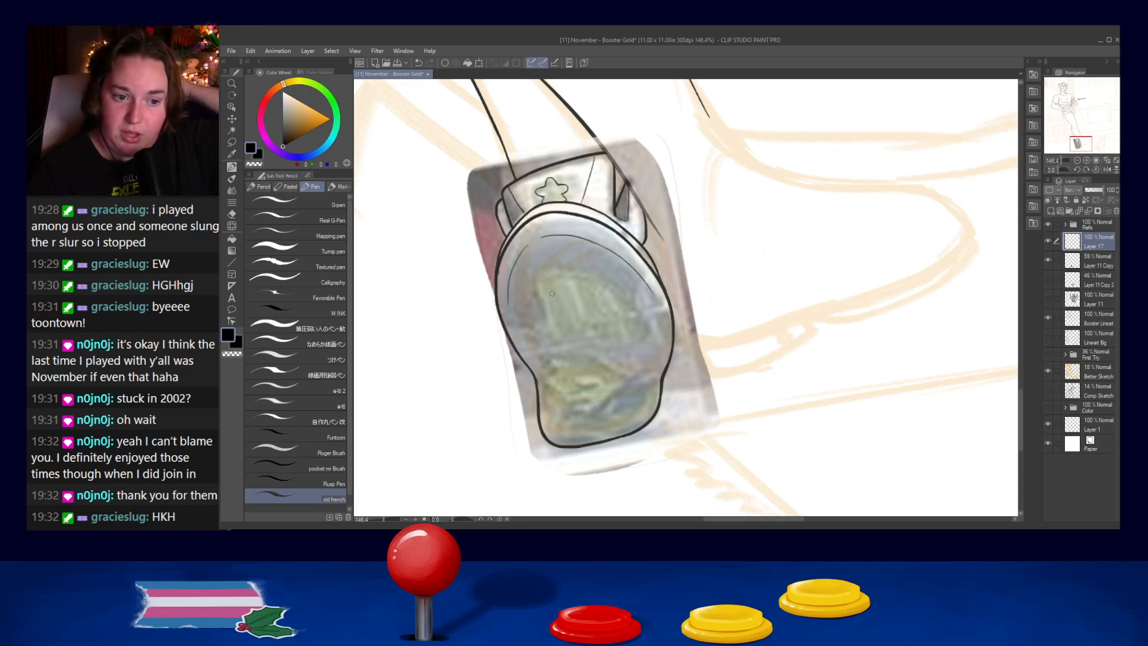
- Try to ink a curved tread line across the widest part of the sole
{"action": "mouse_move", "coordinate": [536, 296]}
{"action": "left_mouse_down"}
{"action": "mouse_move", "coordinate": [581, 275]}
{"action": "mouse_move", "coordinate": [632, 303]}
{"action": "left_mouse_up"}
{"action": "key", "text": "ctrl+z"}
{"action": "left_click_drag", "start_coordinate": [537, 273], "coordinate": [630, 296]}
{"action": "key", "text": "ctrl+z"}
{"action": "left_click_drag", "start_coordinate": [542, 272], "coordinate": [635, 308]}
{"action": "key", "text": "ctrl+z"}
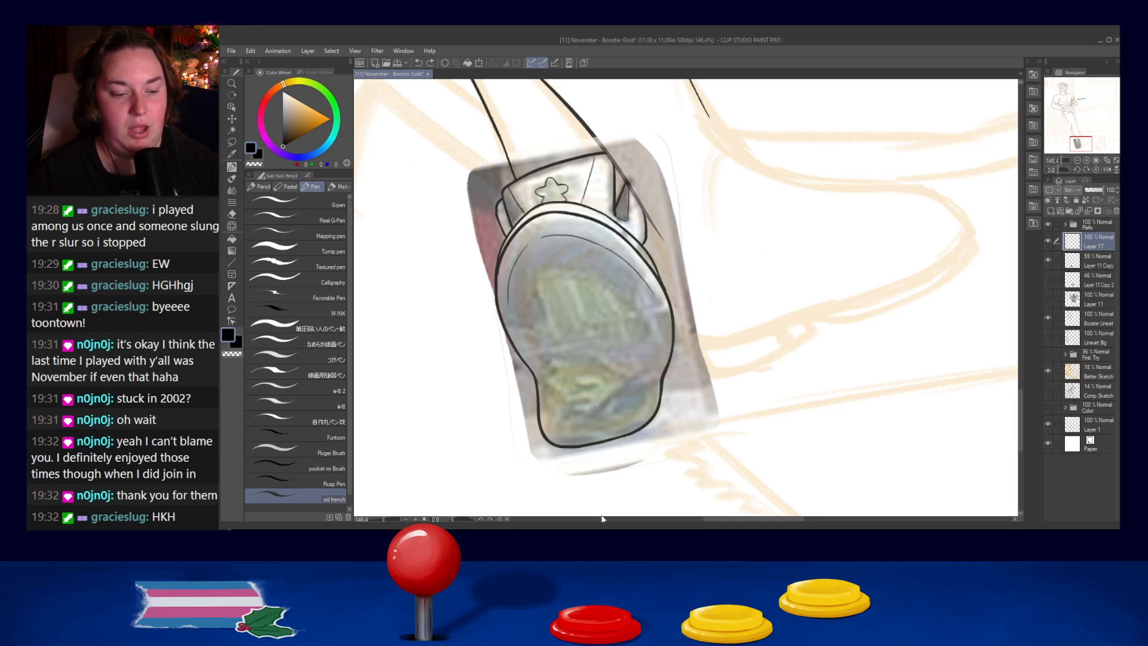
- Add a new layer above Layer 17 and ink two small concentric circles near the sole's left edge, following the sole reference
{"action": "key", "text": "ctrl+shift+n"}
{"action": "scroll", "coordinate": [473, 233], "scroll_direction": "down", "scroll_amount": 10}
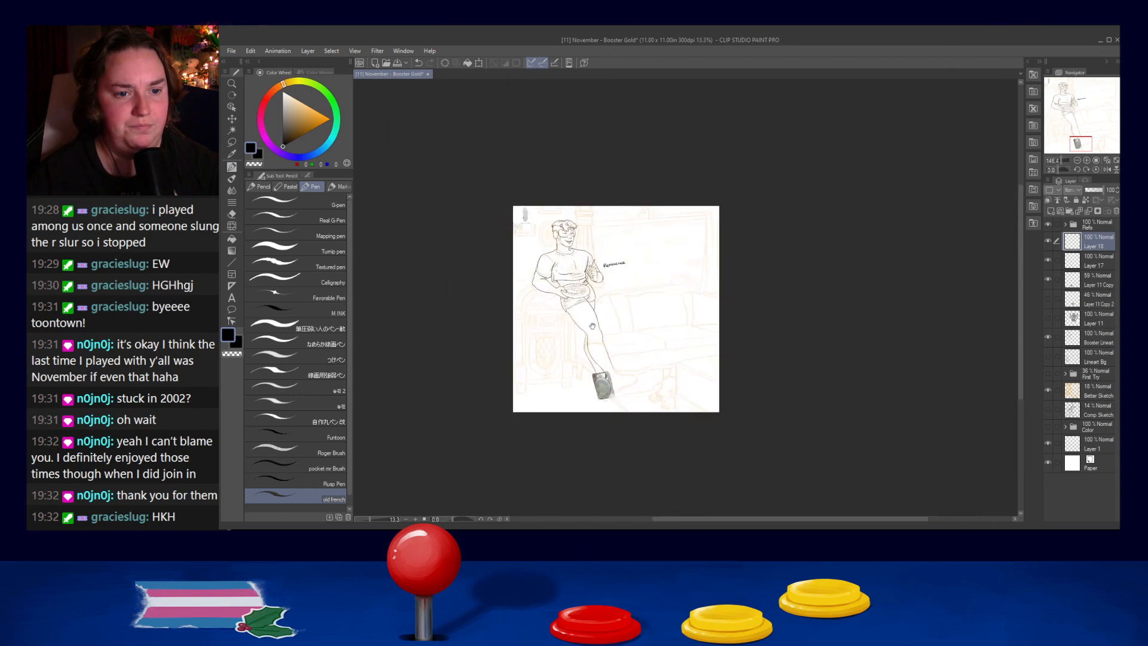
{"action": "scroll", "coordinate": [581, 389], "scroll_direction": "up", "scroll_amount": 8}
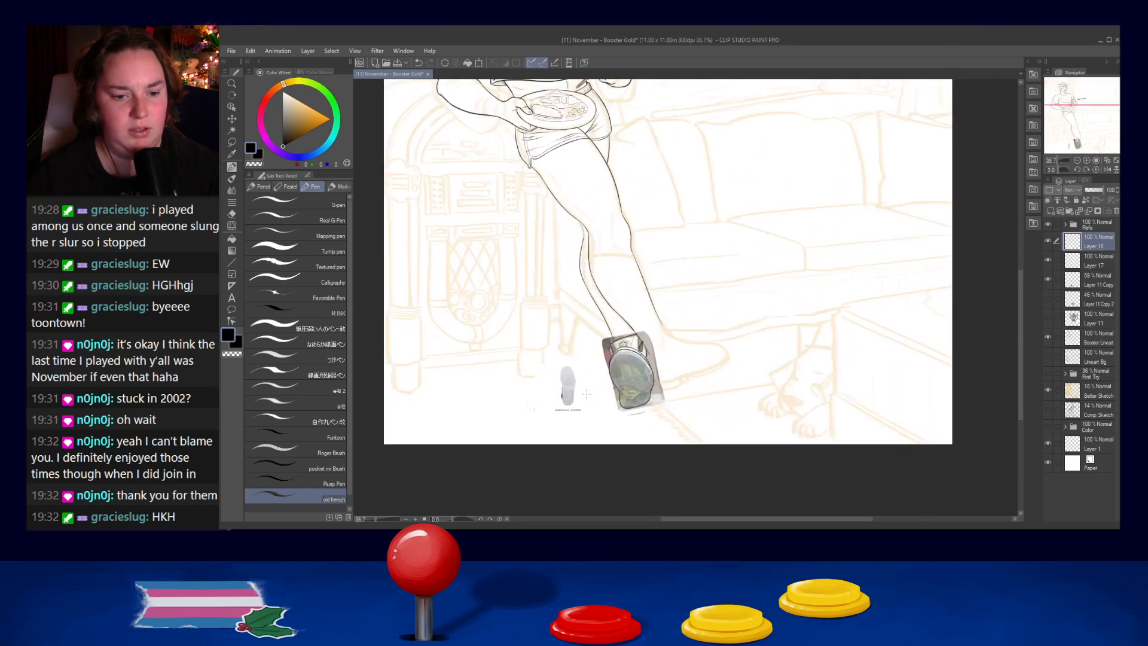
{"action": "scroll", "coordinate": [595, 394], "scroll_direction": "up", "scroll_amount": 1}
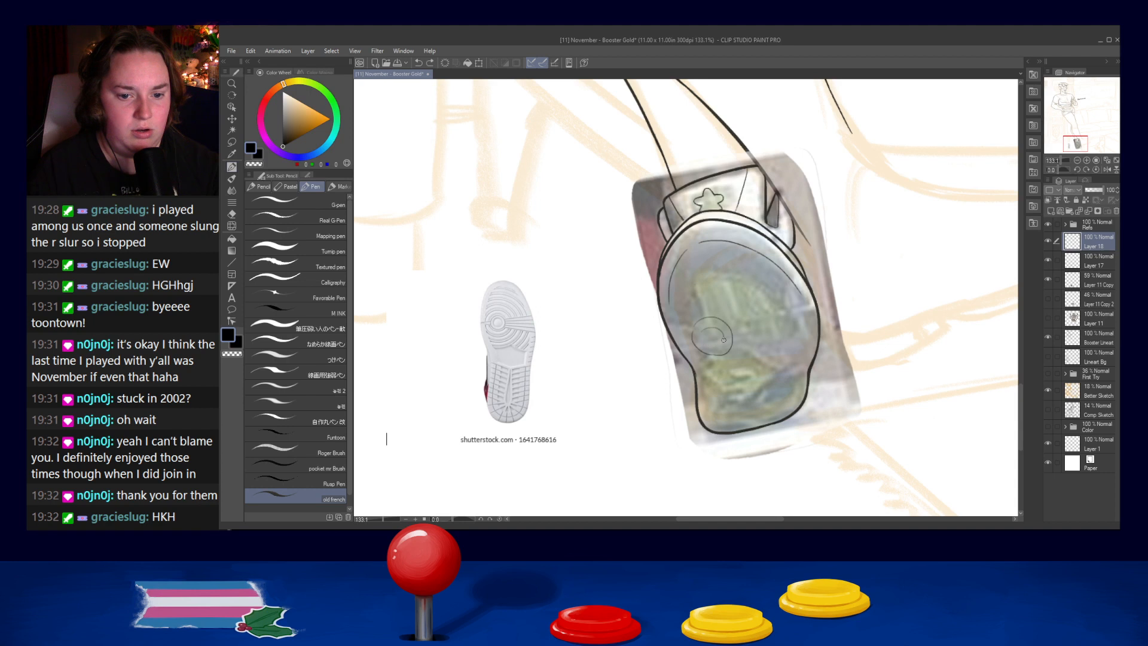
{"action": "mouse_move", "coordinate": [702, 331]}
{"action": "left_mouse_down"}
{"action": "mouse_move", "coordinate": [716, 329]}
{"action": "mouse_move", "coordinate": [709, 347]}
{"action": "left_mouse_up"}
{"action": "key", "text": "ctrl+z"}
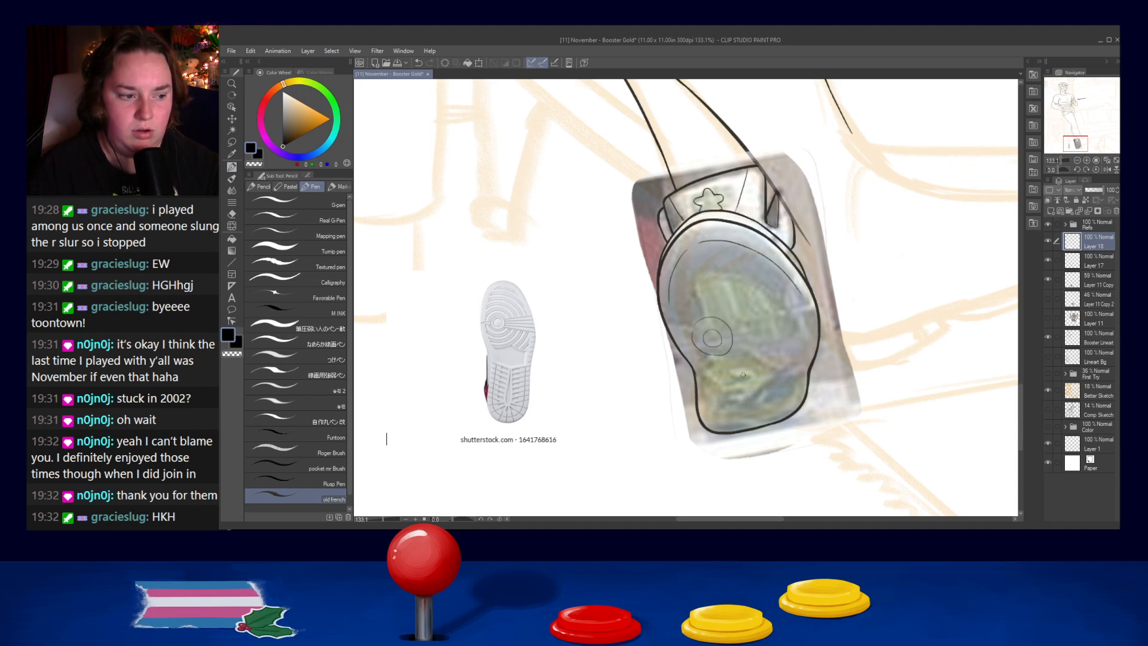
- Ink a straight tread line from the concentric circles up toward the sole's right edge
{"action": "mouse_move", "coordinate": [734, 321]}
{"action": "left_mouse_down"}
{"action": "mouse_move", "coordinate": [784, 296]}
{"action": "mouse_move", "coordinate": [765, 311]}
{"action": "mouse_move", "coordinate": [796, 300]}
{"action": "mouse_move", "coordinate": [743, 327]}
{"action": "mouse_move", "coordinate": [811, 300]}
{"action": "left_mouse_up"}
{"action": "key", "text": "ctrl+z"}
{"action": "key", "text": "ctrl+z"}
{"action": "key", "text": "ctrl+z"}
{"action": "left_click_drag", "start_coordinate": [735, 335], "coordinate": [817, 310]}
{"action": "key", "text": "ctrl+z"}
{"action": "left_click_drag", "start_coordinate": [736, 332], "coordinate": [816, 311]}
- Ink three more tread lines fanning out from the circles to the sole's right edge below the first one
{"action": "key", "text": "ctrl+z"}
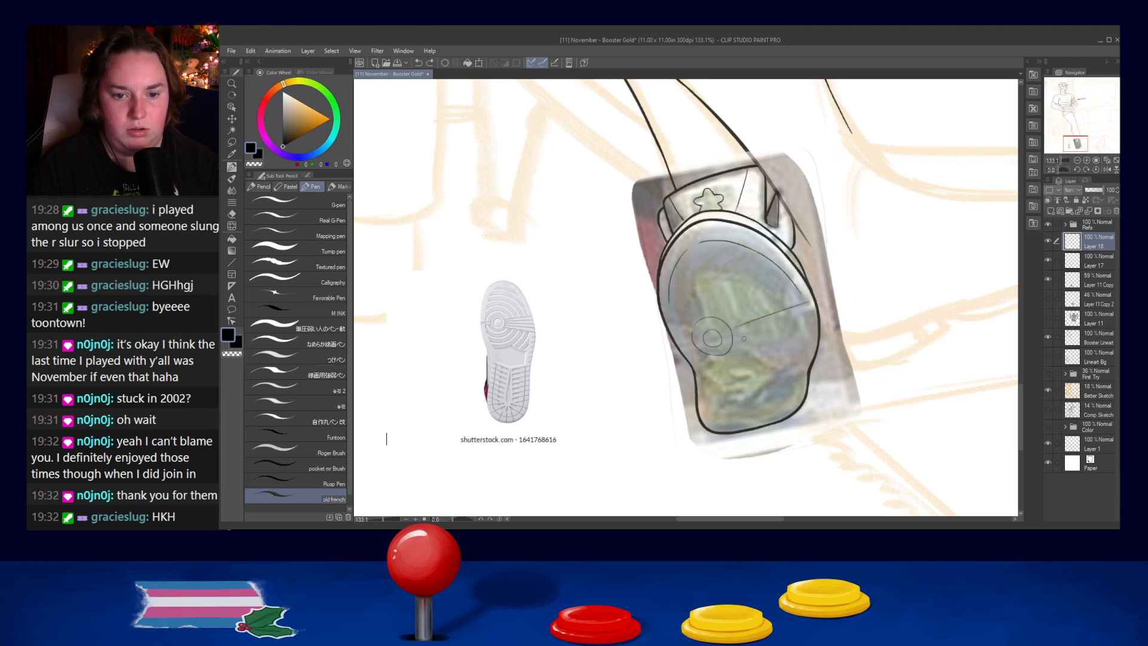
{"action": "left_click_drag", "start_coordinate": [733, 353], "coordinate": [814, 345]}
{"action": "key", "text": "ctrl+z"}
{"action": "key", "text": "ctrl+z"}
{"action": "left_click_drag", "start_coordinate": [742, 349], "coordinate": [812, 351]}
{"action": "key", "text": "ctrl+z"}
{"action": "left_click_drag", "start_coordinate": [731, 348], "coordinate": [817, 354]}
{"action": "key", "text": "ctrl+z"}
{"action": "left_click_drag", "start_coordinate": [733, 349], "coordinate": [813, 354]}
{"action": "left_click_drag", "start_coordinate": [736, 332], "coordinate": [818, 317]}
{"action": "key", "text": "ctrl+z"}
{"action": "left_click_drag", "start_coordinate": [734, 335], "coordinate": [821, 318]}
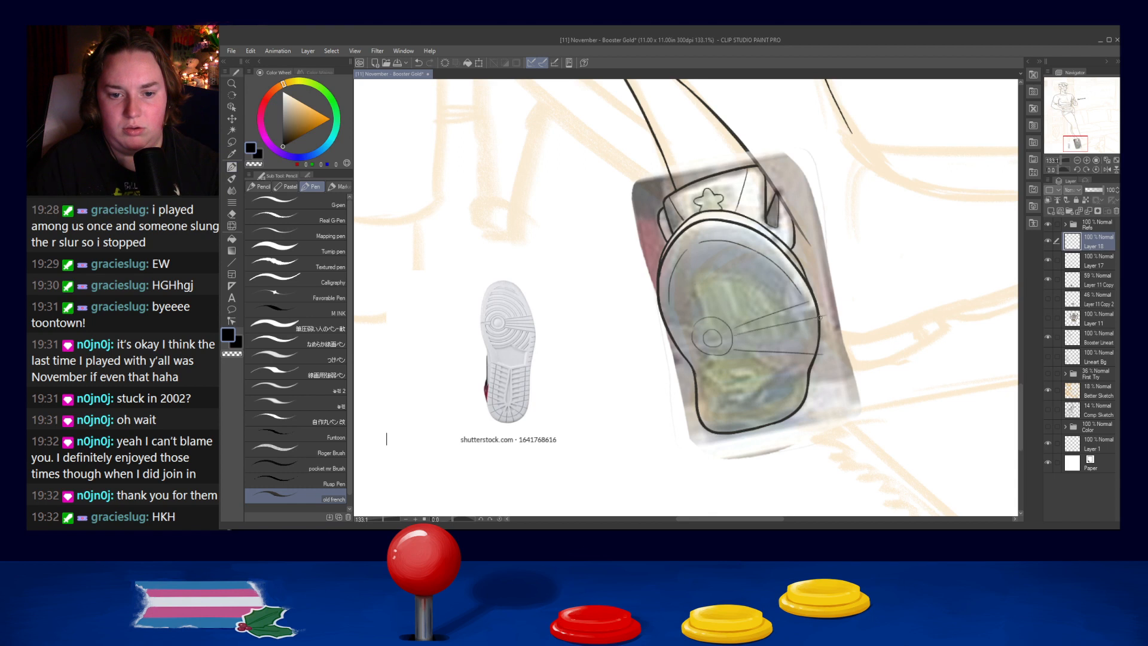
{"action": "left_click_drag", "start_coordinate": [740, 341], "coordinate": [809, 335]}
{"action": "key", "text": "ctrl+z"}
{"action": "left_click_drag", "start_coordinate": [733, 338], "coordinate": [826, 332]}
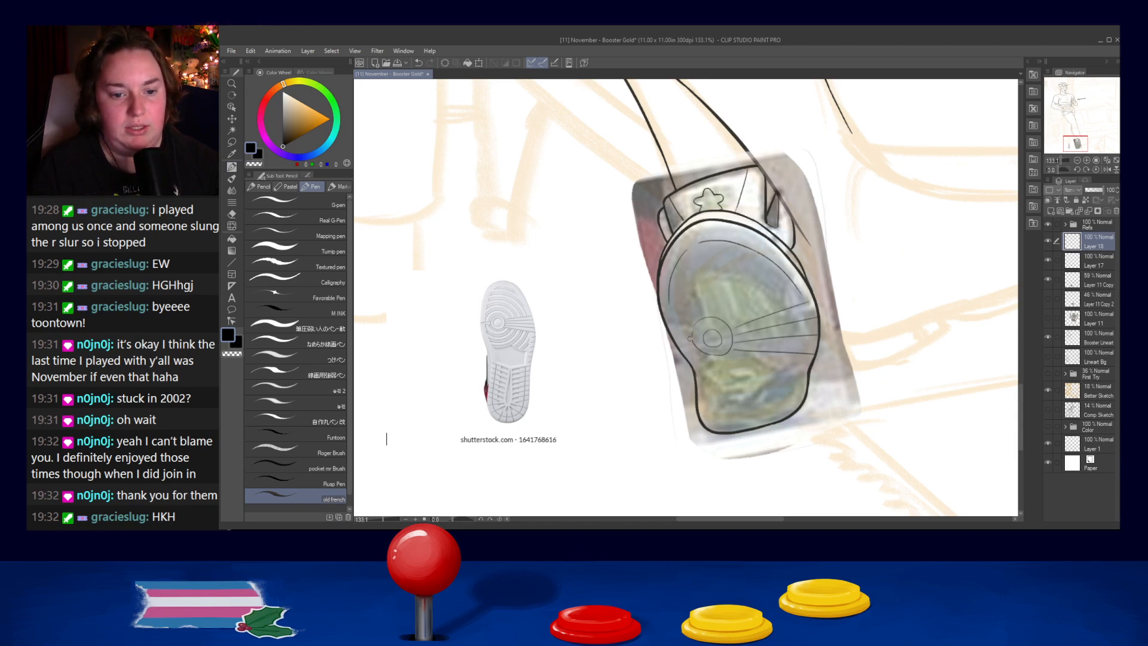
- Try to ink short tread strokes between the concentric circles and the sole's left edge
{"action": "left_click_drag", "start_coordinate": [691, 339], "coordinate": [680, 348]}
{"action": "key", "text": "ctrl+z"}
{"action": "key", "text": "ctrl+z"}
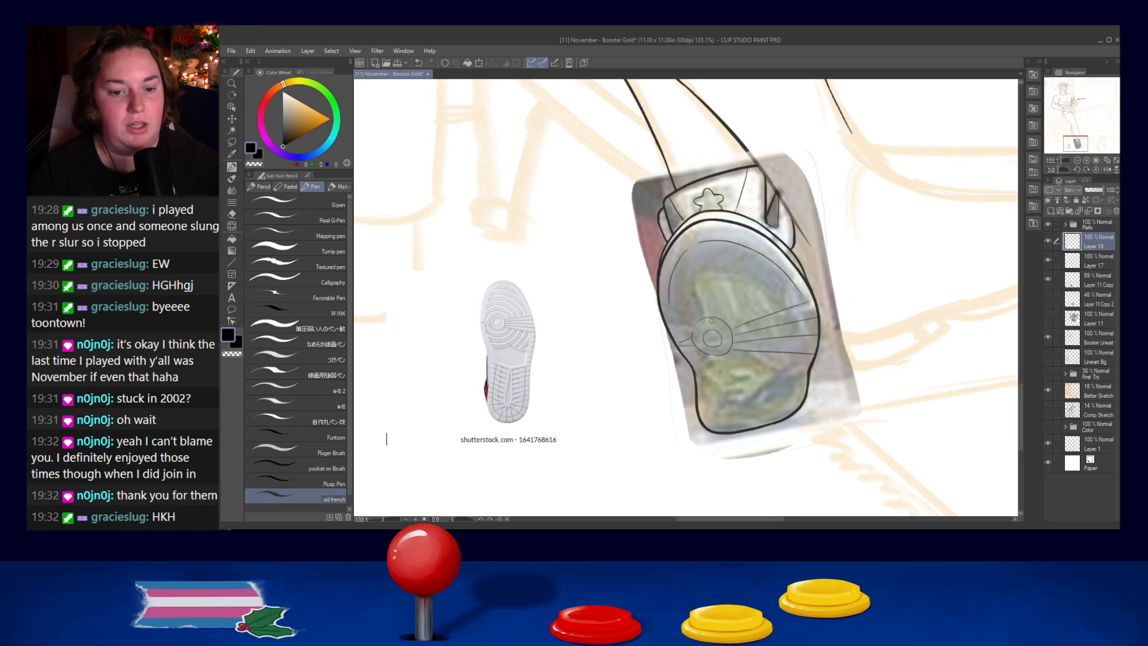
{"action": "mouse_move", "coordinate": [683, 330]}
{"action": "left_mouse_down"}
{"action": "mouse_move", "coordinate": [699, 305]}
{"action": "mouse_move", "coordinate": [741, 325]}
{"action": "mouse_move", "coordinate": [713, 298]}
{"action": "mouse_move", "coordinate": [732, 303]}
{"action": "left_mouse_up"}
{"action": "key", "text": "ctrl+z"}
{"action": "key", "text": "ctrl+z"}
{"action": "key", "text": "ctrl+z"}
{"action": "mouse_move", "coordinate": [681, 330]}
{"action": "left_mouse_down"}
{"action": "mouse_move", "coordinate": [711, 302]}
{"action": "mouse_move", "coordinate": [741, 330]}
{"action": "mouse_move", "coordinate": [725, 308]}
{"action": "mouse_move", "coordinate": [736, 329]}
{"action": "mouse_move", "coordinate": [684, 338]}
{"action": "mouse_move", "coordinate": [736, 329]}
{"action": "left_mouse_up"}
{"action": "key", "text": "ctrl+z"}
{"action": "key", "text": "ctrl+z"}
{"action": "key", "text": "ctrl+z"}
{"action": "key", "text": "ctrl+z"}
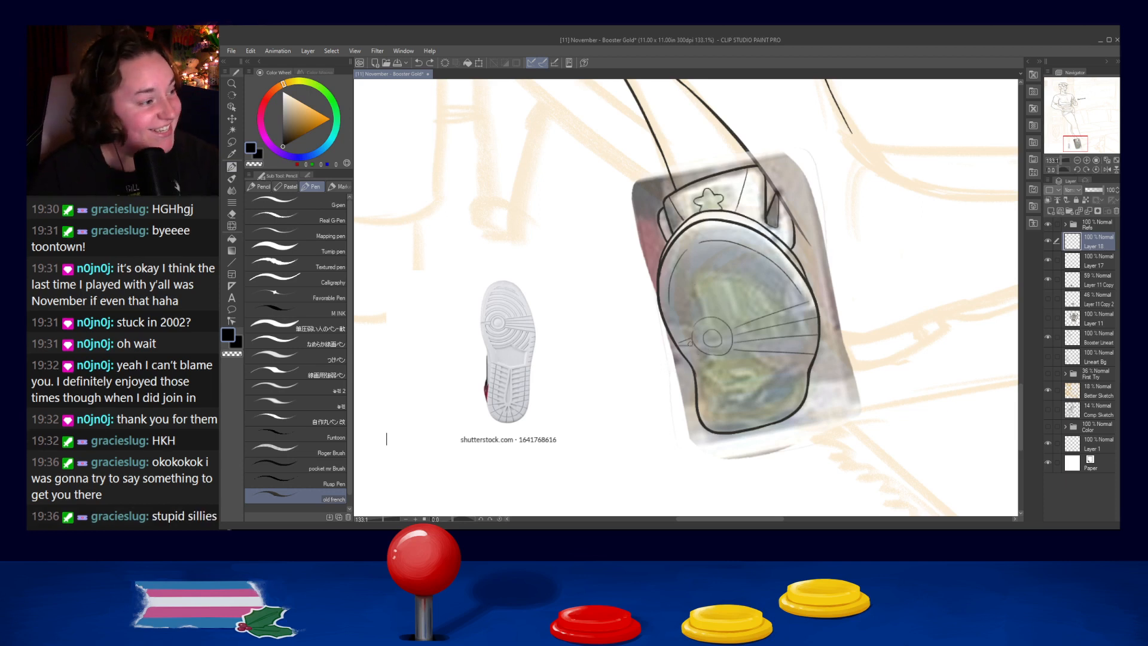
{"action": "mouse_move", "coordinate": [685, 337]}
{"action": "left_mouse_down"}
{"action": "mouse_move", "coordinate": [689, 328]}
{"action": "mouse_move", "coordinate": [733, 338]}
{"action": "left_mouse_up"}
{"action": "key", "text": "ctrl+z"}
- Try to ink an arc around the upper side of the concentric circles
{"action": "key", "text": "ctrl+z"}
{"action": "mouse_move", "coordinate": [688, 331]}
{"action": "left_mouse_down"}
{"action": "mouse_move", "coordinate": [737, 331]}
{"action": "mouse_move", "coordinate": [705, 310]}
{"action": "mouse_move", "coordinate": [733, 329]}
{"action": "mouse_move", "coordinate": [743, 300]}
{"action": "left_mouse_up"}
{"action": "key", "text": "ctrl+z"}
{"action": "key", "text": "ctrl+z"}
{"action": "key", "text": "ctrl+z"}
{"action": "key", "text": "ctrl+z"}
{"action": "key", "text": "ctrl+z"}
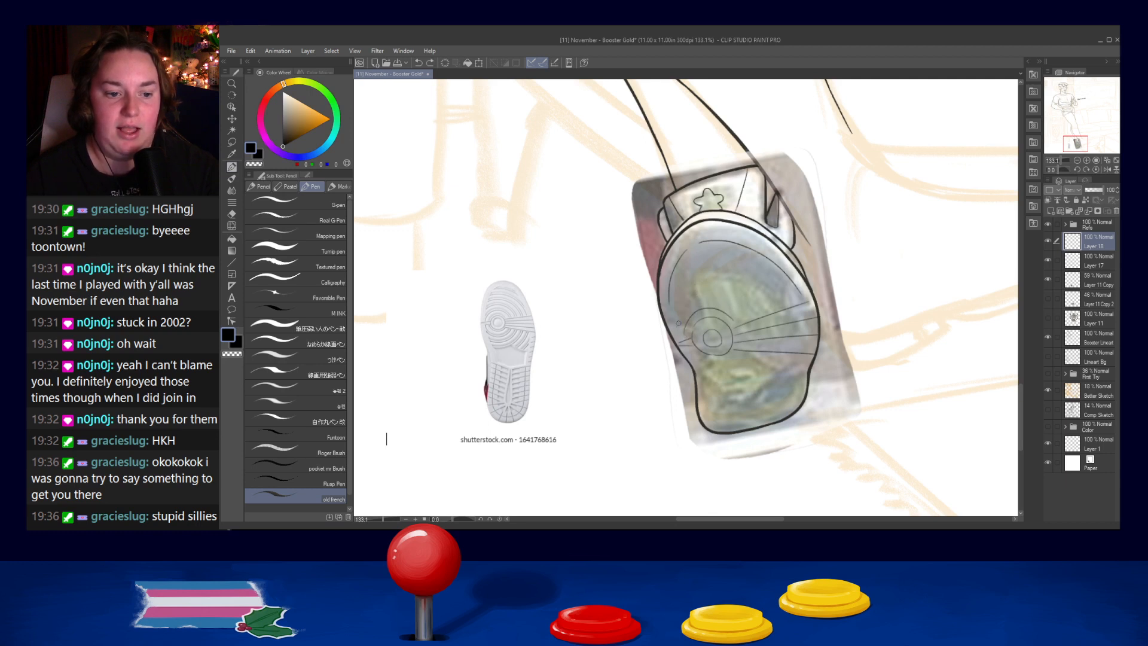
{"action": "left_click_drag", "start_coordinate": [681, 319], "coordinate": [720, 299]}
{"action": "key", "text": "ctrl+z"}
{"action": "mouse_move", "coordinate": [678, 330]}
{"action": "left_mouse_down"}
{"action": "mouse_move", "coordinate": [735, 316]}
{"action": "mouse_move", "coordinate": [691, 310]}
{"action": "mouse_move", "coordinate": [726, 302]}
{"action": "left_mouse_up"}
{"action": "key", "text": "ctrl+z"}
{"action": "key", "text": "ctrl+z"}
{"action": "mouse_move", "coordinate": [682, 335]}
{"action": "left_mouse_down"}
{"action": "mouse_move", "coordinate": [719, 306]}
{"action": "mouse_move", "coordinate": [697, 304]}
{"action": "mouse_move", "coordinate": [720, 302]}
{"action": "mouse_move", "coordinate": [687, 311]}
{"action": "mouse_move", "coordinate": [730, 302]}
{"action": "mouse_move", "coordinate": [686, 315]}
{"action": "mouse_move", "coordinate": [714, 310]}
{"action": "mouse_move", "coordinate": [705, 303]}
{"action": "mouse_move", "coordinate": [683, 332]}
{"action": "mouse_move", "coordinate": [706, 301]}
{"action": "left_mouse_up"}
{"action": "key", "text": "ctrl+z"}
{"action": "key", "text": "ctrl+z"}
{"action": "key", "text": "ctrl+z"}
{"action": "key", "text": "ctrl+z"}
{"action": "key", "text": "ctrl+z"}
{"action": "key", "text": "ctrl+z"}
{"action": "key", "text": "ctrl+z"}
{"action": "key", "text": "ctrl+z"}
{"action": "key", "text": "ctrl+z"}
{"action": "key", "text": "ctrl+z"}
{"action": "key", "text": "ctrl+z"}
{"action": "key", "text": "ctrl+z"}
{"action": "key", "text": "ctrl+z"}
- Ink an arc over the concentric circles, from the sole's left edge toward the uppermost tread line
{"action": "left_click_drag", "start_coordinate": [678, 341], "coordinate": [703, 305]}
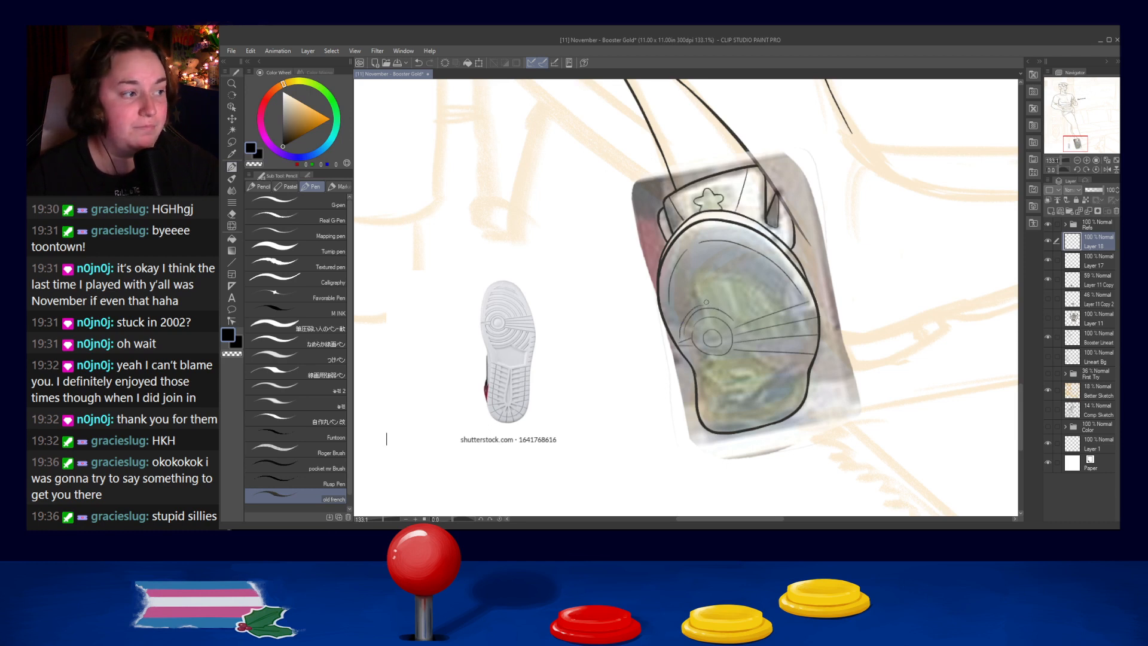
{"action": "left_click_drag", "start_coordinate": [702, 303], "coordinate": [737, 322]}
{"action": "key", "text": "ctrl+z"}
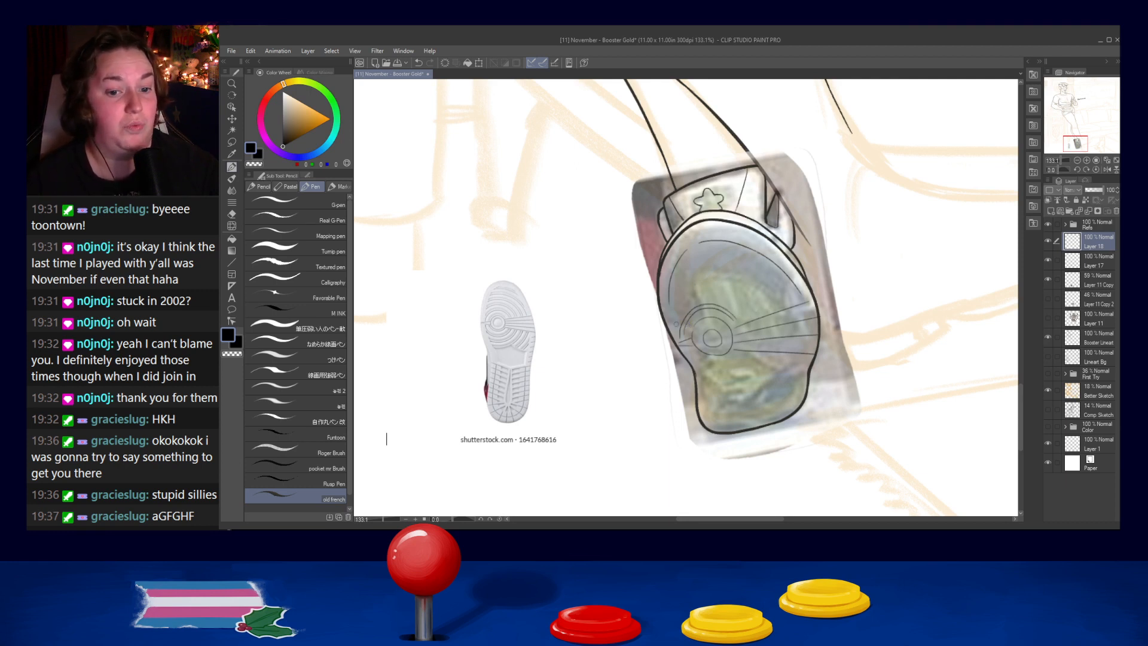
- Try to ink a wider second arc outside the one curving over the concentric circles
{"action": "mouse_move", "coordinate": [673, 331]}
{"action": "left_mouse_down"}
{"action": "mouse_move", "coordinate": [688, 295]}
{"action": "mouse_move", "coordinate": [734, 298]}
{"action": "left_mouse_up"}
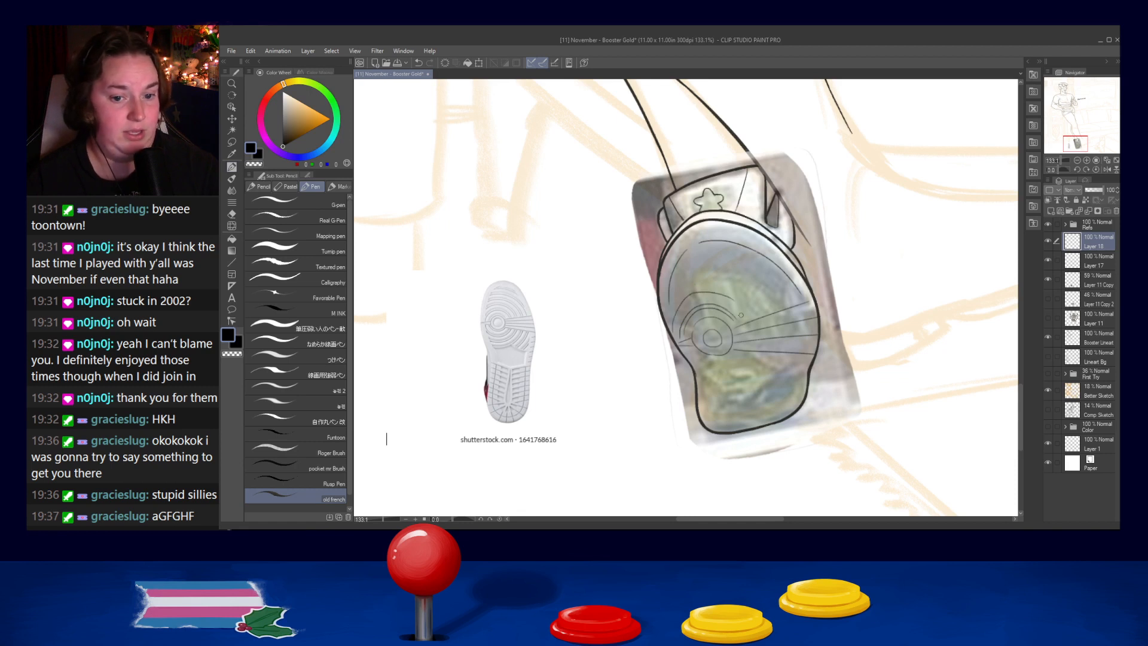
{"action": "key", "text": "ctrl+z"}
{"action": "mouse_move", "coordinate": [670, 331]}
{"action": "left_mouse_down"}
{"action": "mouse_move", "coordinate": [683, 303]}
{"action": "mouse_move", "coordinate": [733, 304]}
{"action": "left_mouse_up"}
{"action": "key", "text": "ctrl+z"}
{"action": "mouse_move", "coordinate": [672, 322]}
{"action": "left_mouse_down"}
{"action": "mouse_move", "coordinate": [693, 294]}
{"action": "mouse_move", "coordinate": [731, 304]}
{"action": "left_mouse_up"}
{"action": "key", "text": "ctrl+z"}
{"action": "left_click_drag", "start_coordinate": [671, 325], "coordinate": [737, 296]}
{"action": "key", "text": "ctrl+z"}
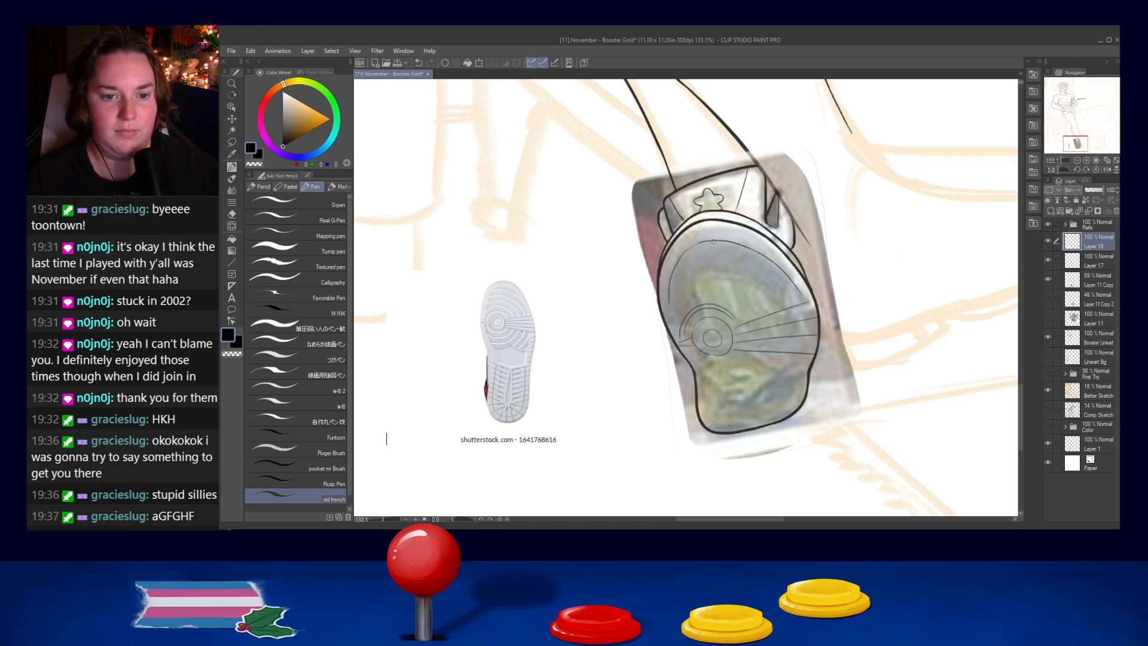
- Try to ink a short curved stroke along the inner contour at the upper end of the sole
{"action": "left_click_drag", "start_coordinate": [686, 251], "coordinate": [714, 241]}
{"action": "key", "text": "ctrl+z"}
{"action": "key", "text": "ctrl+z"}
{"action": "key", "text": "ctrl+z"}
{"action": "key", "text": "ctrl+z"}
{"action": "key", "text": "ctrl+z"}
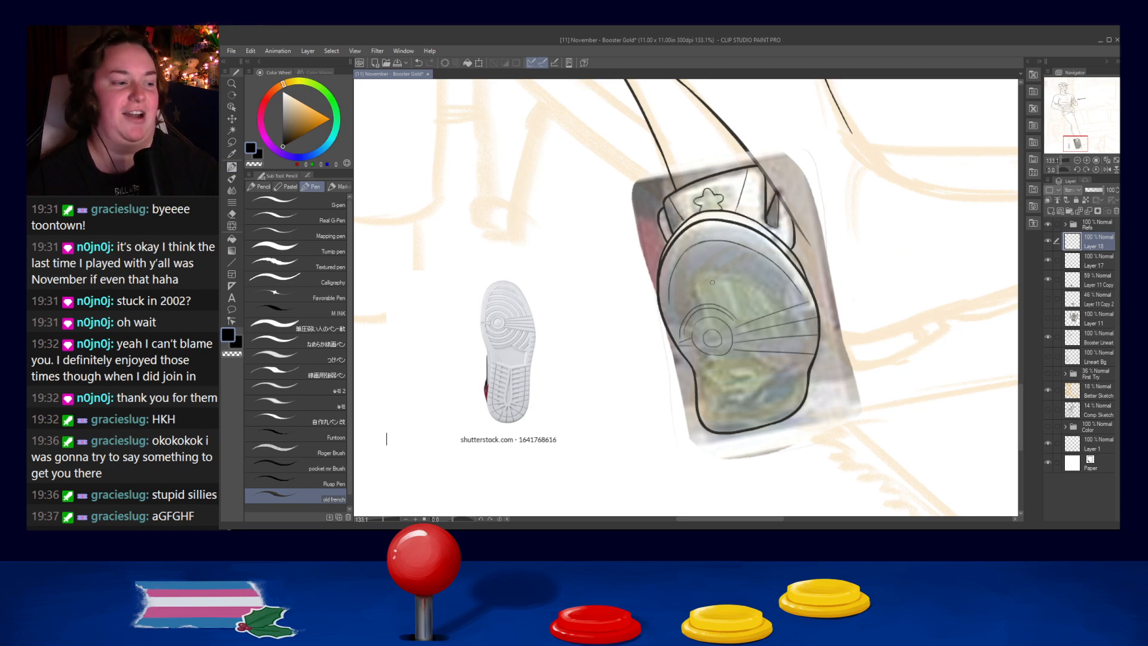
{"action": "key", "text": "ctrl+z"}
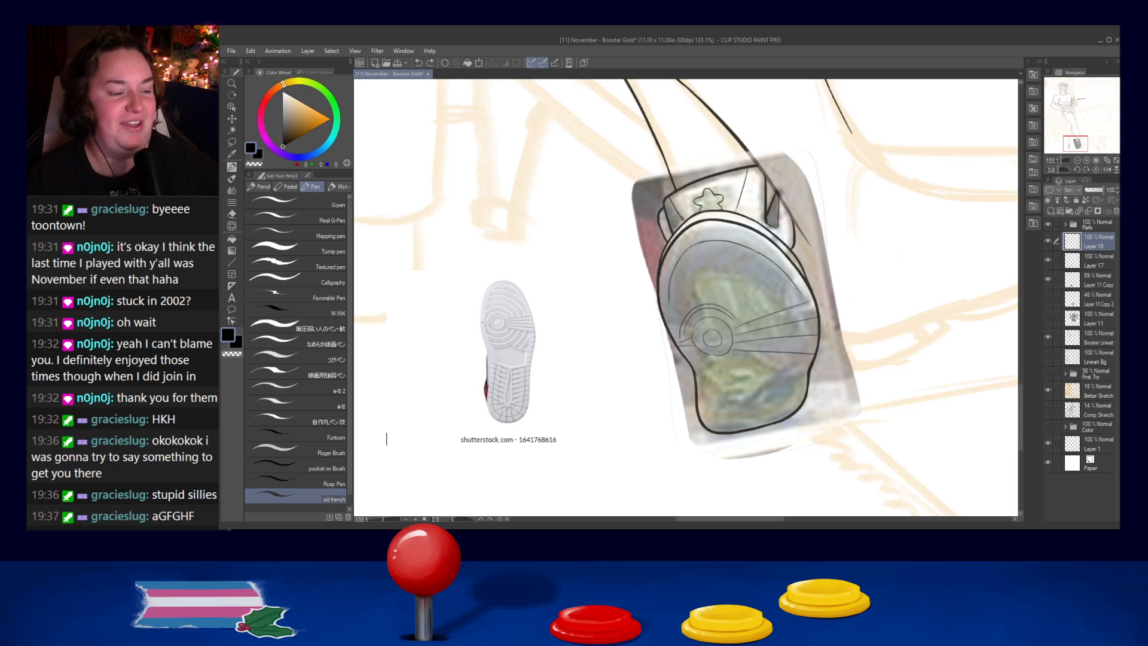
- Touch up the left end of the arc beside the concentric circles with short ink strokes
{"action": "left_click_drag", "start_coordinate": [682, 325], "coordinate": [680, 336]}
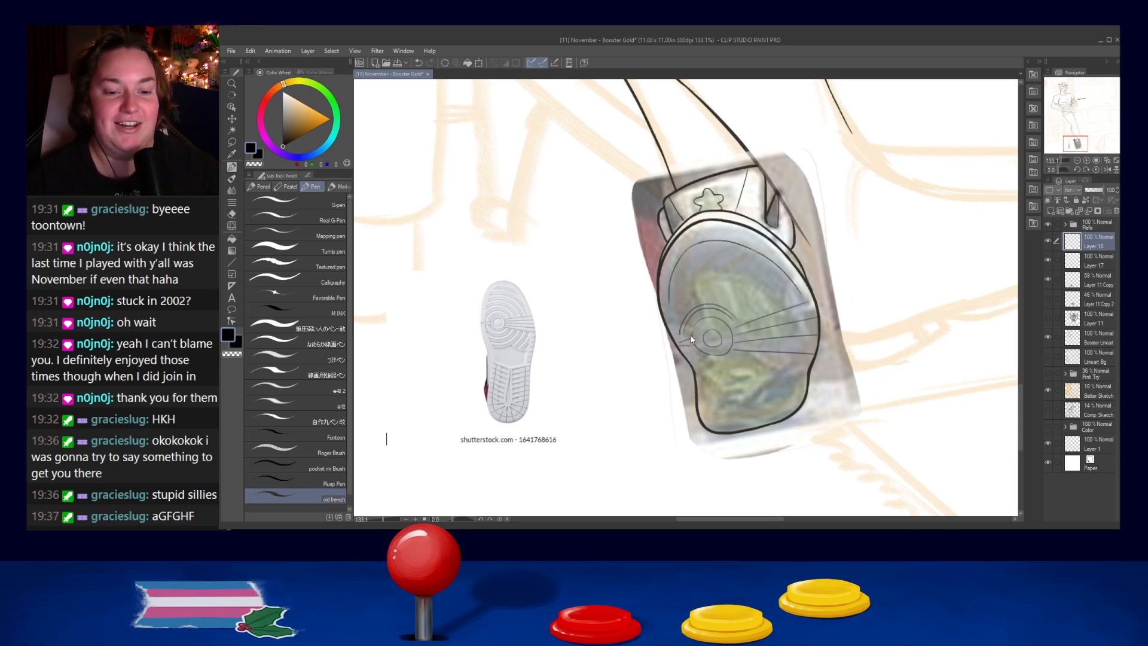
{"action": "key", "text": "ctrl+z"}
{"action": "left_click_drag", "start_coordinate": [679, 337], "coordinate": [684, 340]}
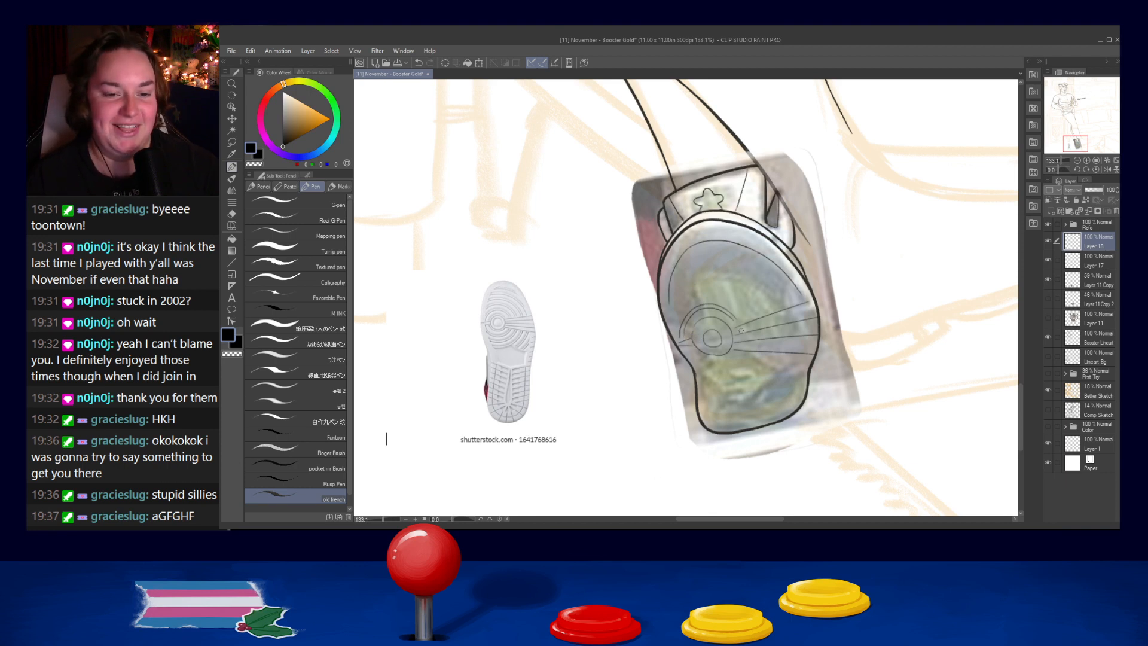
{"action": "key", "text": "ctrl+z"}
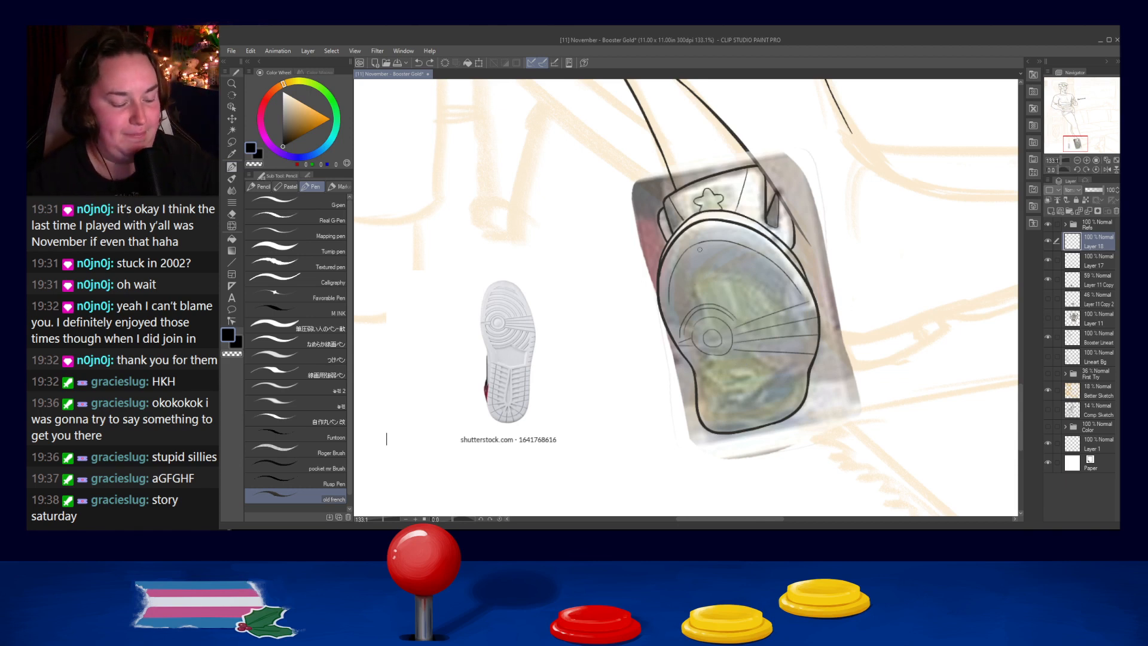
- Ink another arc outside the one curving over the concentric circles, reaching toward the uppermost tread line
{"action": "mouse_move", "coordinate": [673, 314]}
{"action": "left_mouse_down"}
{"action": "mouse_move", "coordinate": [684, 289]}
{"action": "mouse_move", "coordinate": [722, 283]}
{"action": "mouse_move", "coordinate": [754, 309]}
{"action": "left_mouse_up"}
{"action": "key", "text": "ctrl+z"}
{"action": "key", "text": "ctrl+z"}
- Try to redraw the upper and far part of the arc over the concentric circles down to the tread line
{"action": "key", "text": "ctrl+z"}
{"action": "key", "text": "ctrl+z"}
{"action": "key", "text": "ctrl+z"}
{"action": "mouse_move", "coordinate": [674, 311]}
{"action": "left_mouse_down"}
{"action": "mouse_move", "coordinate": [707, 285]}
{"action": "mouse_move", "coordinate": [672, 316]}
{"action": "mouse_move", "coordinate": [712, 288]}
{"action": "mouse_move", "coordinate": [673, 315]}
{"action": "mouse_move", "coordinate": [717, 287]}
{"action": "mouse_move", "coordinate": [725, 295]}
{"action": "mouse_move", "coordinate": [701, 286]}
{"action": "mouse_move", "coordinate": [745, 304]}
{"action": "mouse_move", "coordinate": [700, 286]}
{"action": "mouse_move", "coordinate": [725, 287]}
{"action": "mouse_move", "coordinate": [750, 315]}
{"action": "left_mouse_up"}
{"action": "key", "text": "ctrl+z"}
{"action": "key", "text": "ctrl+z"}
{"action": "key", "text": "ctrl+z"}
{"action": "key", "text": "ctrl+z"}
{"action": "key", "text": "ctrl+z"}
{"action": "key", "text": "ctrl+z"}
{"action": "key", "text": "ctrl+z"}
{"action": "mouse_move", "coordinate": [698, 286]}
{"action": "left_mouse_down"}
{"action": "mouse_move", "coordinate": [746, 308]}
{"action": "mouse_move", "coordinate": [729, 290]}
{"action": "mouse_move", "coordinate": [751, 315]}
{"action": "left_mouse_up"}
{"action": "key", "text": "ctrl+z"}
{"action": "key", "text": "ctrl+z"}
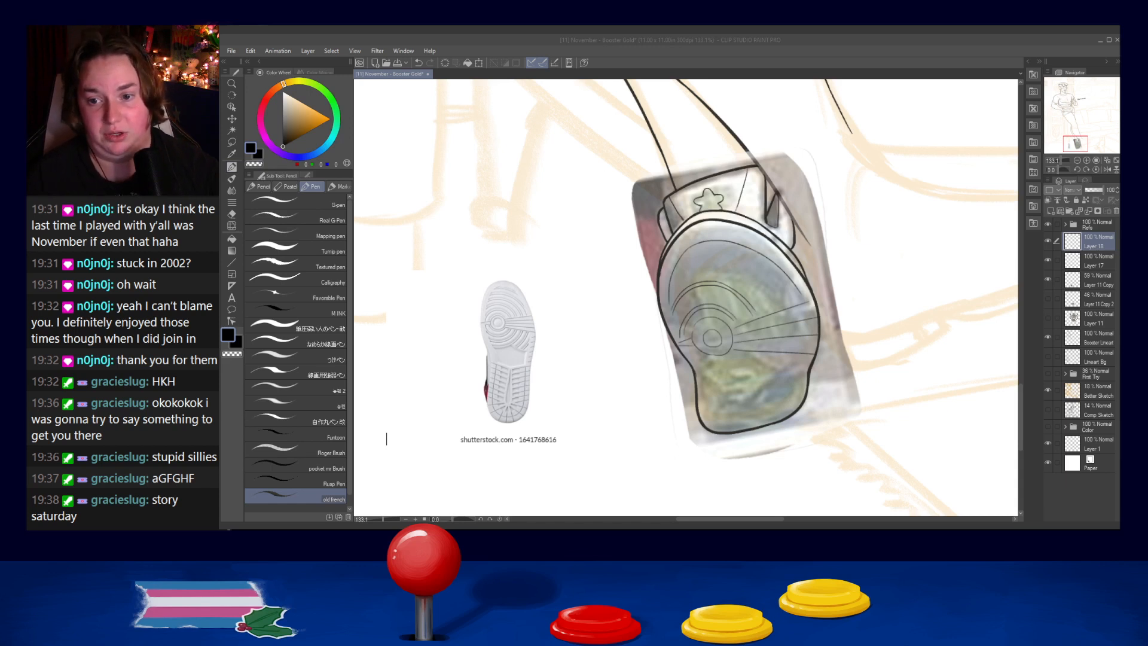
{"action": "left_click", "coordinate": [921, 491]}
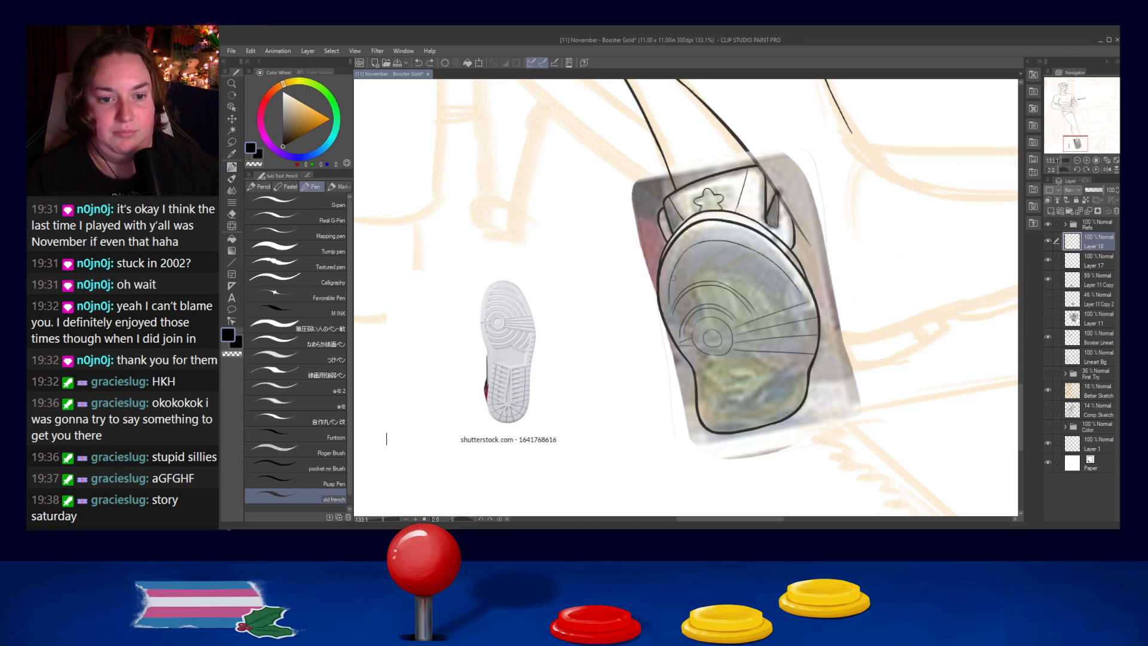
- Ink a wider arc across the front of the sole, curving down to just above the uppermost tread line
{"action": "mouse_move", "coordinate": [673, 276]}
{"action": "left_mouse_down"}
{"action": "mouse_move", "coordinate": [774, 296]}
{"action": "mouse_move", "coordinate": [724, 270]}
{"action": "mouse_move", "coordinate": [775, 303]}
{"action": "left_mouse_up"}
{"action": "key", "text": "ctrl+z"}
{"action": "key", "text": "ctrl+z"}
{"action": "left_click_drag", "start_coordinate": [728, 261], "coordinate": [780, 309]}
{"action": "key", "text": "ctrl+z"}
{"action": "left_click_drag", "start_coordinate": [726, 261], "coordinate": [774, 296]}
{"action": "key", "text": "ctrl+z"}
{"action": "key", "text": "ctrl+z"}
{"action": "left_click_drag", "start_coordinate": [726, 262], "coordinate": [780, 303]}
- Ink a second line alongside the wide arc across the front of the sole to form a double contour
{"action": "key", "text": "ctrl+z"}
{"action": "left_click_drag", "start_coordinate": [728, 261], "coordinate": [780, 299]}
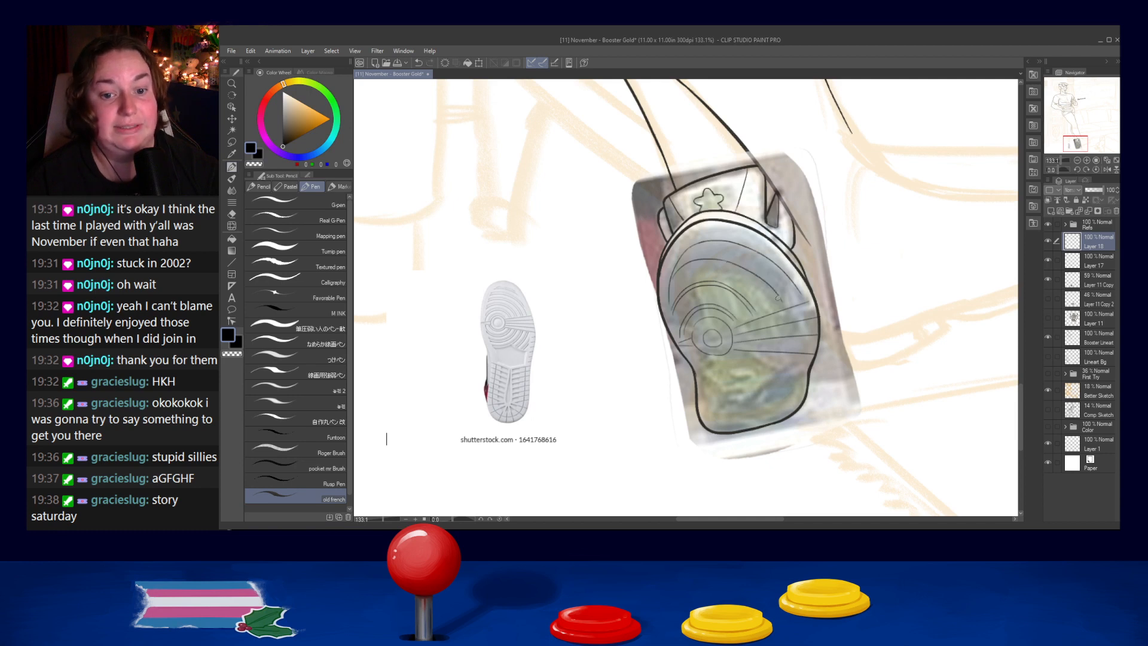
{"action": "mouse_move", "coordinate": [670, 291]}
{"action": "left_mouse_down"}
{"action": "mouse_move", "coordinate": [725, 266]}
{"action": "mouse_move", "coordinate": [747, 281]}
{"action": "mouse_move", "coordinate": [699, 263]}
{"action": "mouse_move", "coordinate": [769, 293]}
{"action": "mouse_move", "coordinate": [695, 264]}
{"action": "mouse_move", "coordinate": [765, 288]}
{"action": "left_mouse_up"}
{"action": "key", "text": "ctrl+z"}
{"action": "key", "text": "ctrl+z"}
{"action": "key", "text": "ctrl+z"}
{"action": "key", "text": "ctrl+z"}
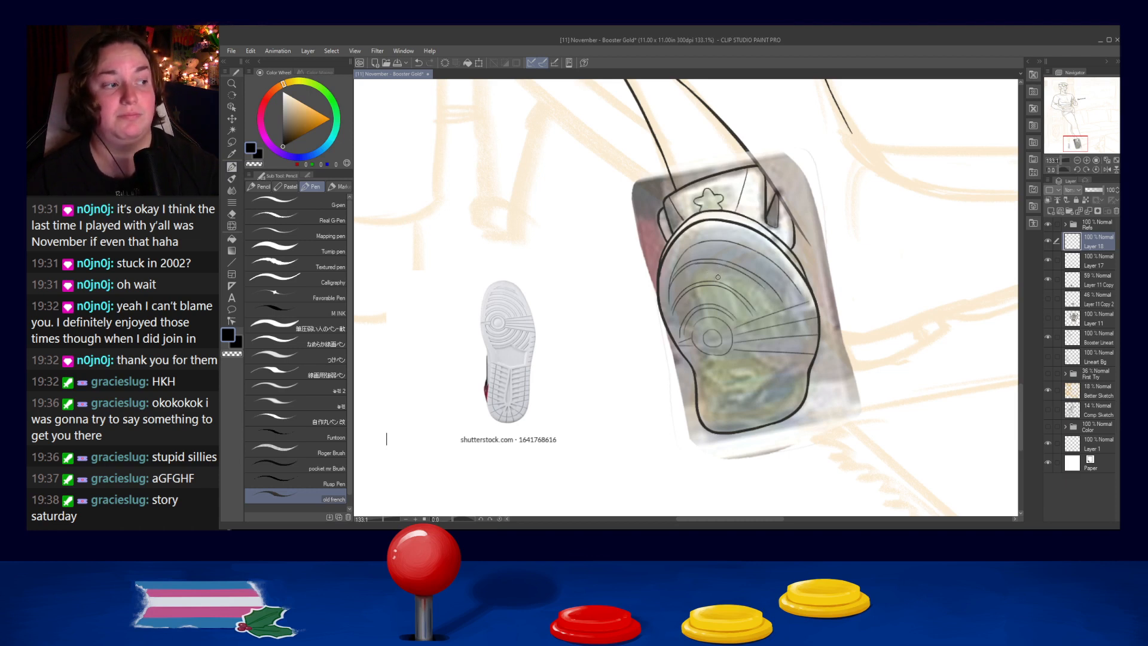
{"action": "key", "text": "ctrl+z"}
{"action": "left_click_drag", "start_coordinate": [698, 262], "coordinate": [756, 281]}
{"action": "key", "text": "ctrl+z"}
{"action": "key", "text": "ctrl+z"}
{"action": "key", "text": "ctrl+z"}
{"action": "mouse_move", "coordinate": [694, 263]}
{"action": "left_mouse_down"}
{"action": "mouse_move", "coordinate": [753, 279]}
{"action": "mouse_move", "coordinate": [781, 306]}
{"action": "left_mouse_up"}
{"action": "key", "text": "ctrl+z"}
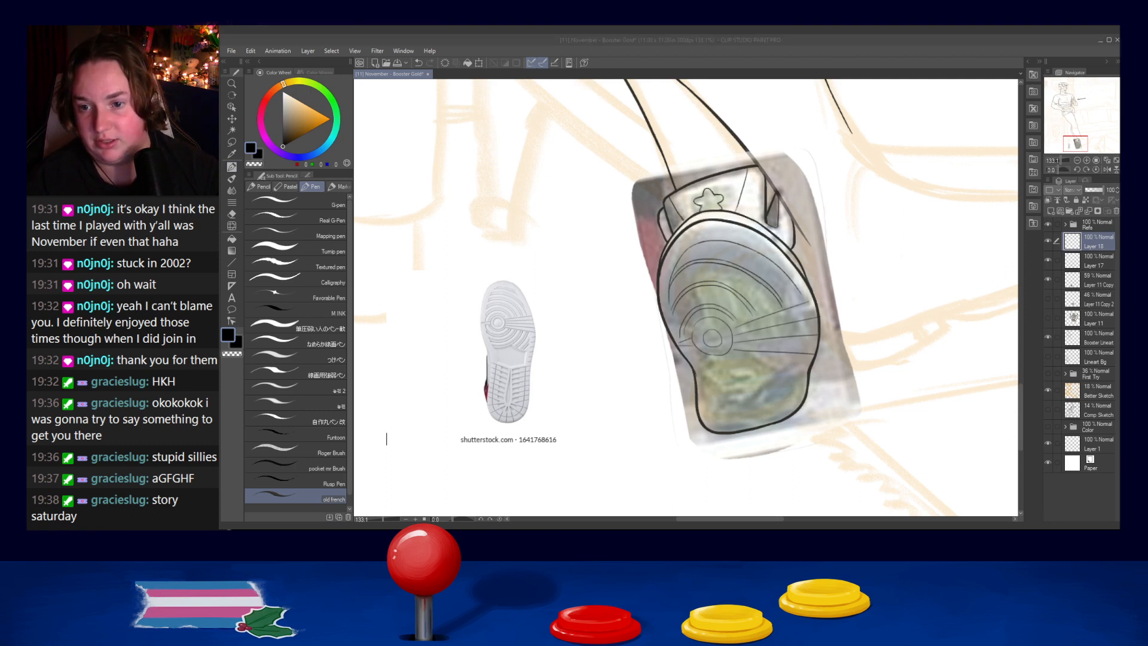
{"action": "left_click", "coordinate": [769, 281]}
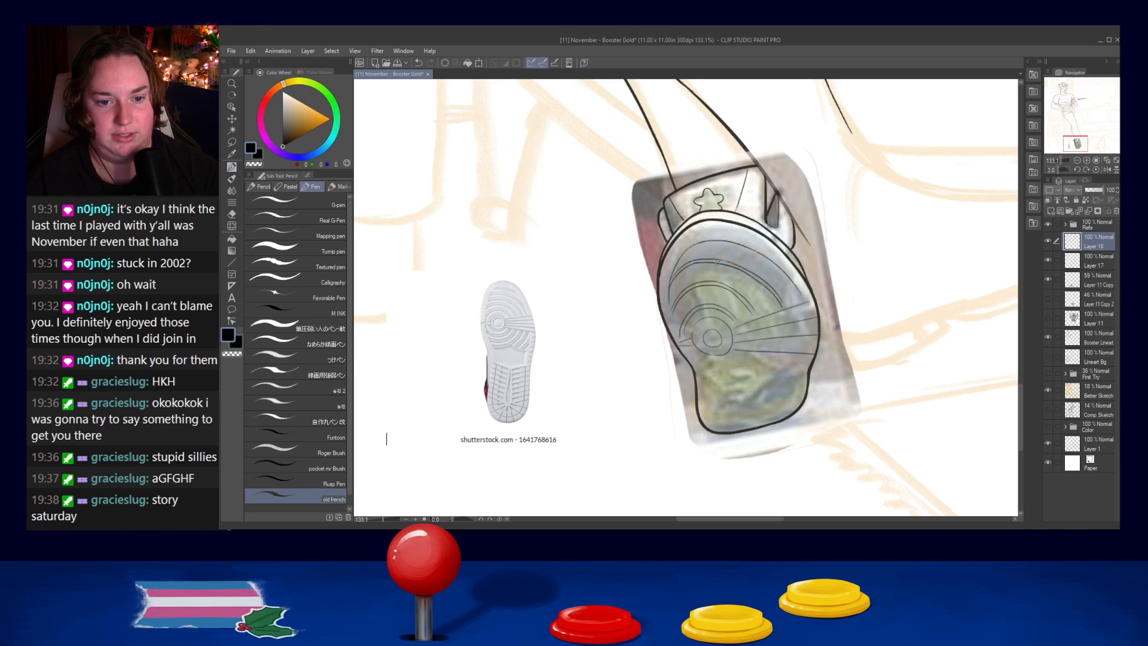
- Ink an outer arc near the toe end of the sole, following the inner contour of the outline
{"action": "mouse_move", "coordinate": [685, 254]}
{"action": "left_mouse_down"}
{"action": "mouse_move", "coordinate": [747, 248]}
{"action": "mouse_move", "coordinate": [701, 243]}
{"action": "mouse_move", "coordinate": [762, 259]}
{"action": "left_mouse_up"}
{"action": "key", "text": "ctrl+z"}
{"action": "key", "text": "ctrl+z"}
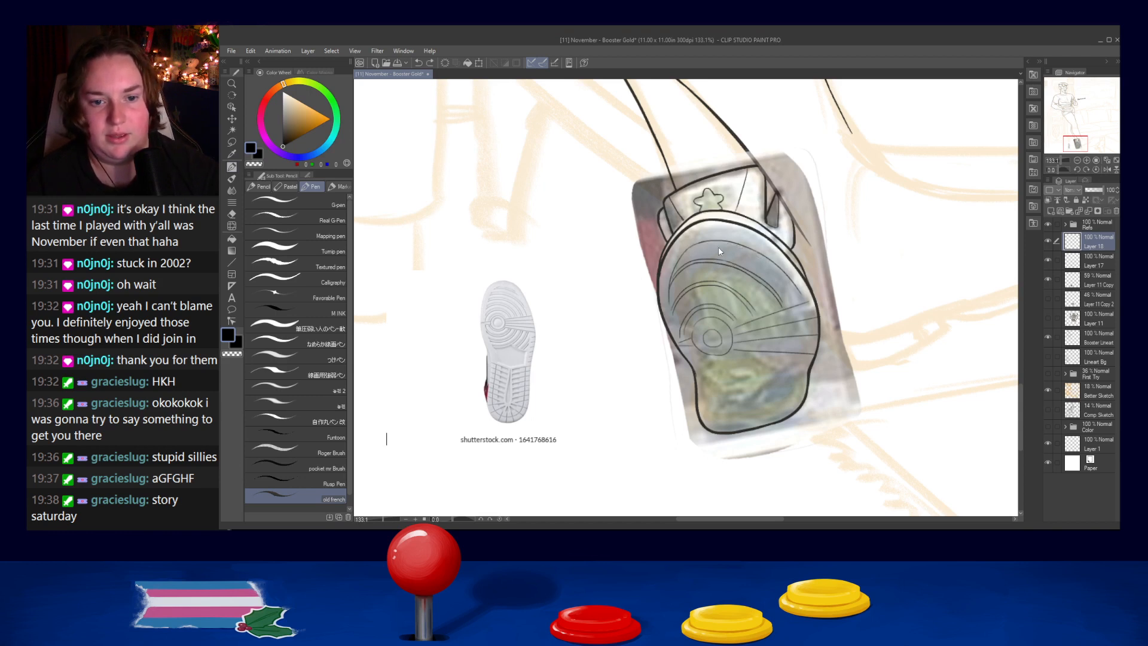
{"action": "left_click_drag", "start_coordinate": [693, 247], "coordinate": [764, 261]}
{"action": "key", "text": "ctrl+z"}
{"action": "left_click_drag", "start_coordinate": [692, 248], "coordinate": [782, 277]}
{"action": "key", "text": "ctrl+z"}
{"action": "key", "text": "ctrl+z"}
- Ink a parallel line just outside the toe arc and carry it down along the sole's inner contour
{"action": "key", "text": "ctrl+z"}
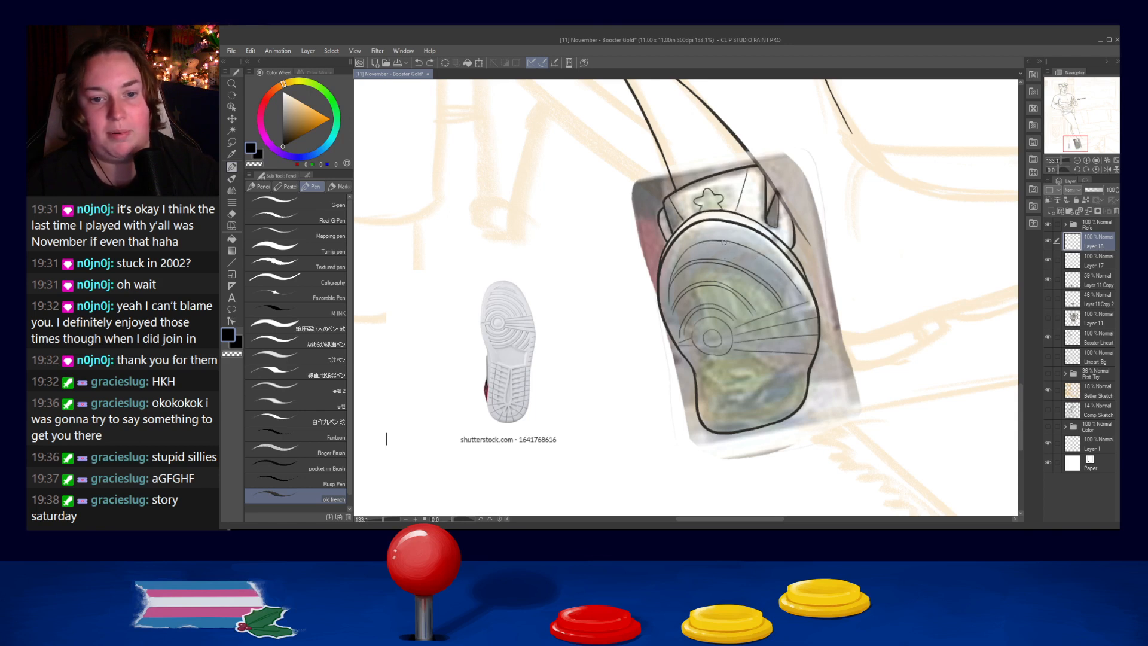
{"action": "left_click_drag", "start_coordinate": [706, 241], "coordinate": [783, 273]}
{"action": "key", "text": "ctrl+z"}
{"action": "key", "text": "ctrl+z"}
{"action": "left_click_drag", "start_coordinate": [697, 242], "coordinate": [759, 261]}
{"action": "key", "text": "ctrl+z"}
{"action": "key", "text": "ctrl+z"}
{"action": "key", "text": "ctrl+z"}
{"action": "mouse_move", "coordinate": [694, 246]}
{"action": "left_mouse_down"}
{"action": "mouse_move", "coordinate": [774, 267]}
{"action": "mouse_move", "coordinate": [793, 296]}
{"action": "left_mouse_up"}
{"action": "key", "text": "ctrl+z"}
{"action": "key", "text": "ctrl+z"}
{"action": "left_click_drag", "start_coordinate": [759, 258], "coordinate": [802, 300]}
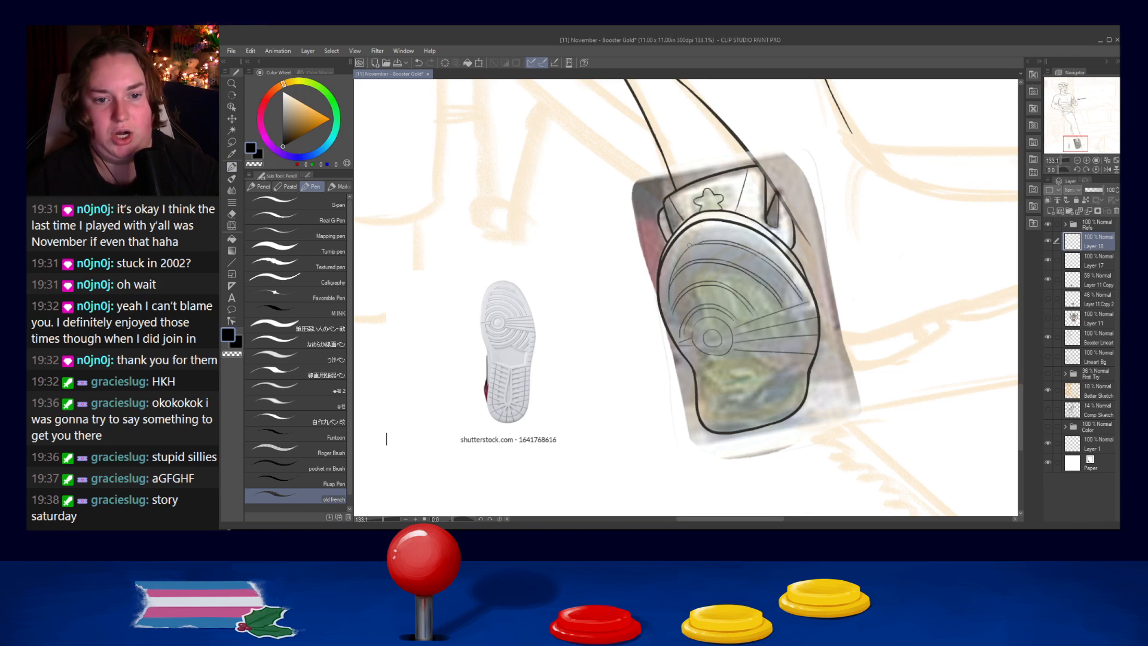
- Merge Layer 18 into Layer 17 and ink a short curve beneath the concentric circles
{"action": "left_click", "coordinate": [1093, 211]}
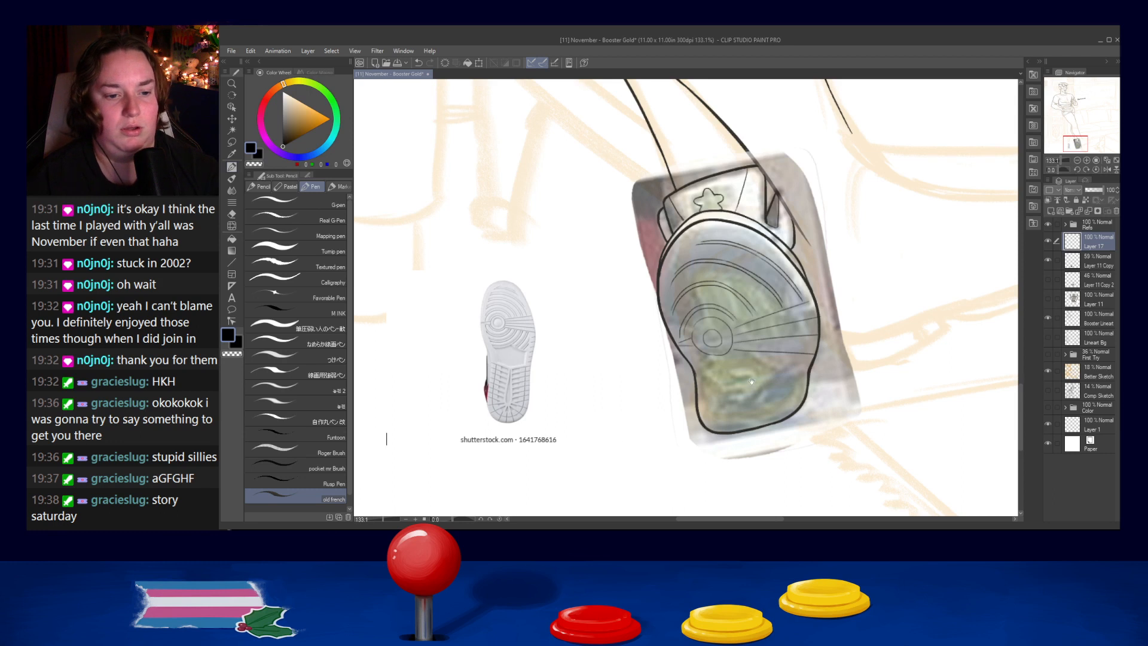
{"action": "left_click_drag", "start_coordinate": [754, 360], "coordinate": [689, 290]}
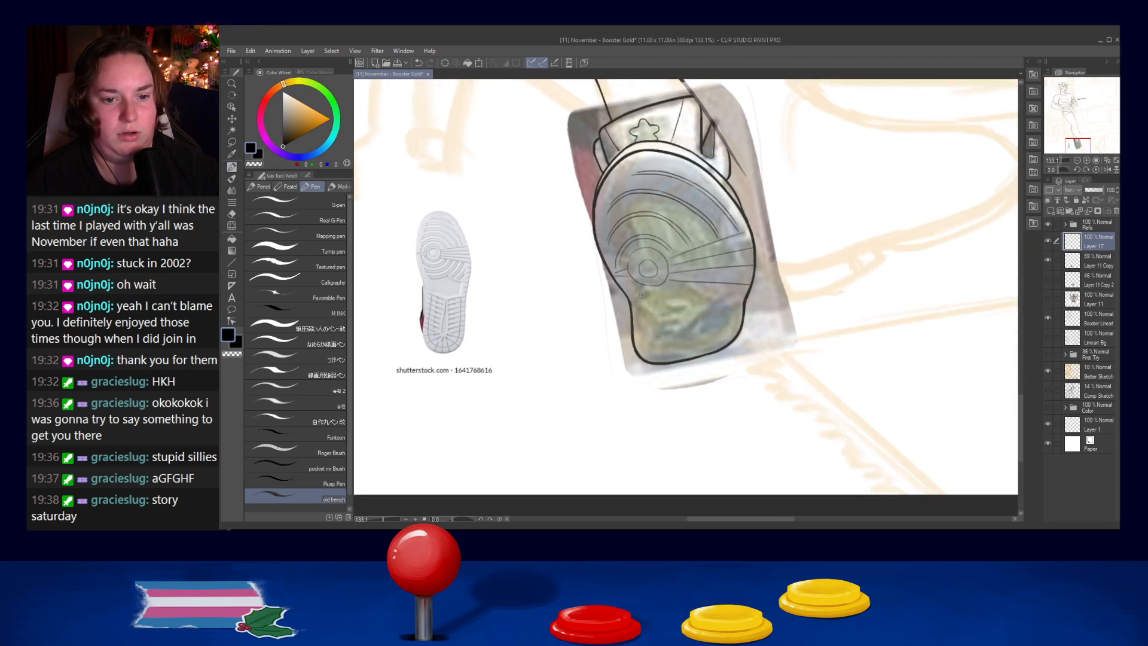
{"action": "left_click_drag", "start_coordinate": [629, 286], "coordinate": [682, 282]}
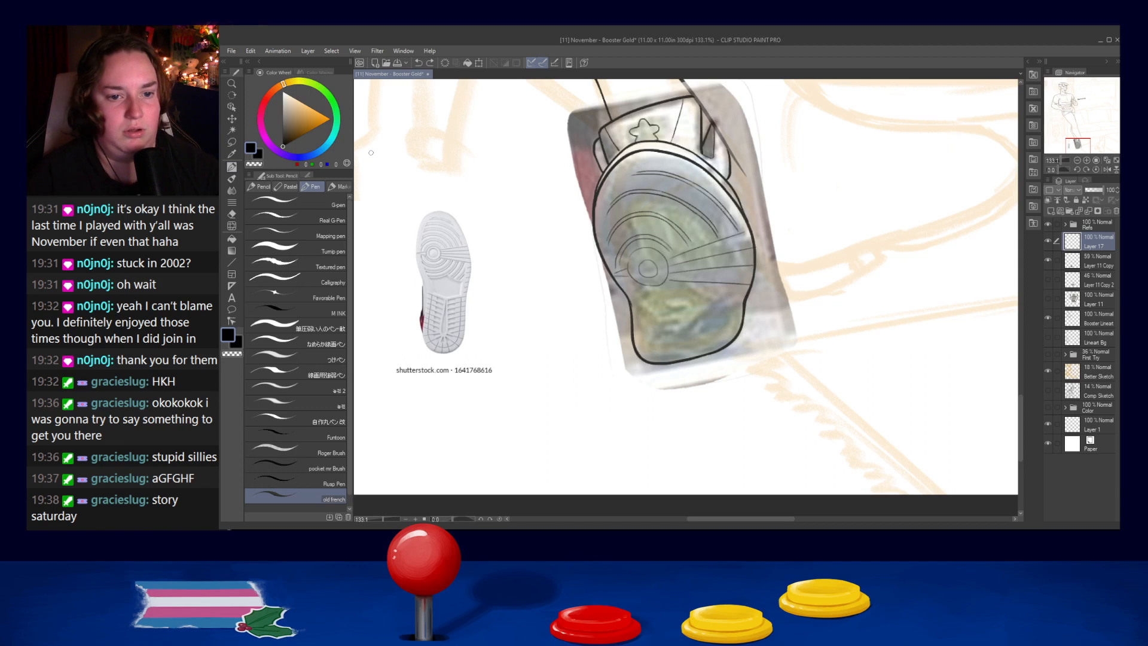
- Lasso the arcs, concentric circles and tread lines on the front half of the sole
{"action": "key", "text": "m"}
{"action": "mouse_move", "coordinate": [664, 293]}
{"action": "left_mouse_down"}
{"action": "mouse_move", "coordinate": [614, 264]}
{"action": "mouse_move", "coordinate": [615, 189]}
{"action": "mouse_move", "coordinate": [651, 160]}
{"action": "mouse_move", "coordinate": [722, 191]}
{"action": "mouse_move", "coordinate": [749, 225]}
{"action": "mouse_move", "coordinate": [755, 265]}
{"action": "mouse_move", "coordinate": [725, 300]}
{"action": "left_mouse_up"}
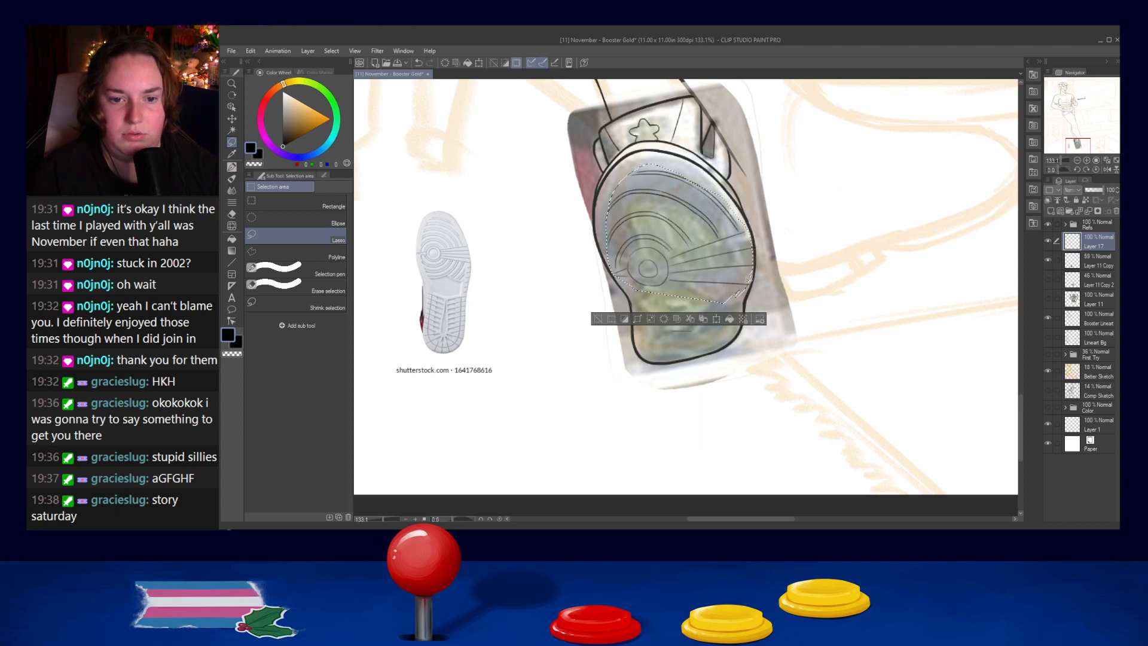
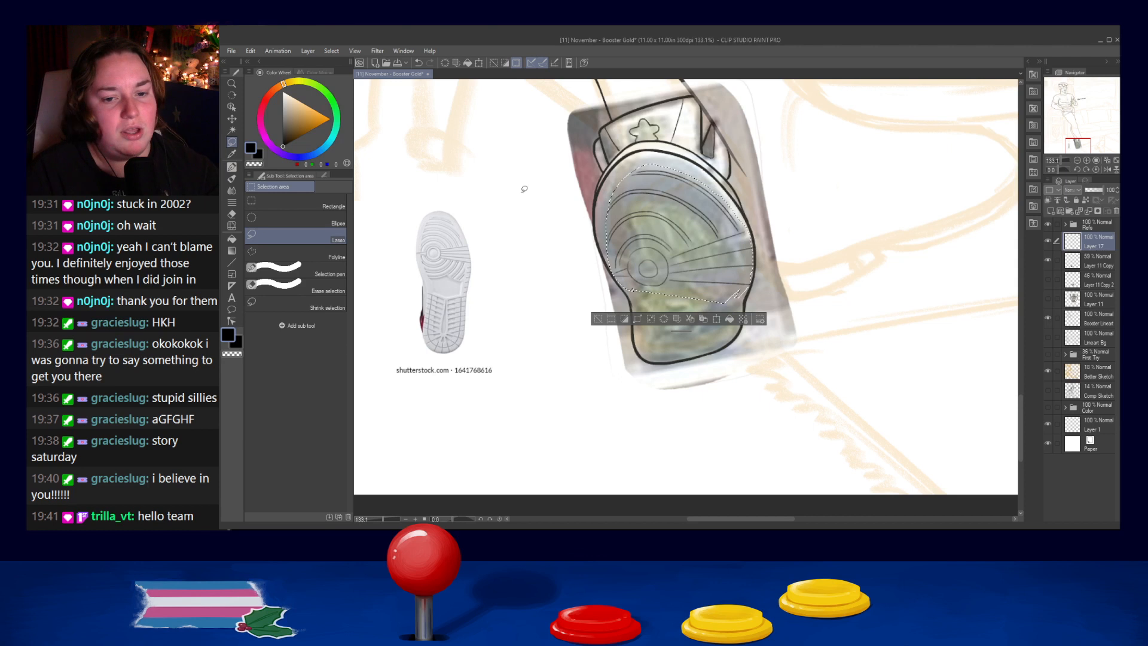
- Mesh-transform the lassoed front-half tread lines so they fit inside the sole outline, pulling in the right side and lower-left corner
{"action": "left_click", "coordinate": [232, 52]}
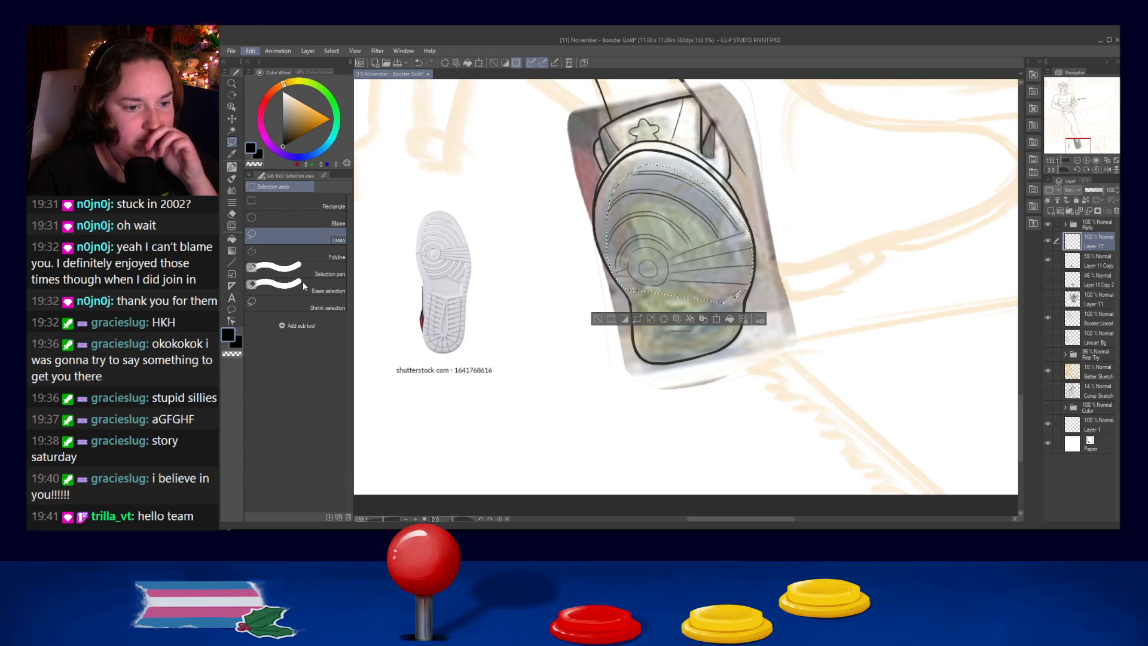
{"action": "key", "text": "ctrl+t"}
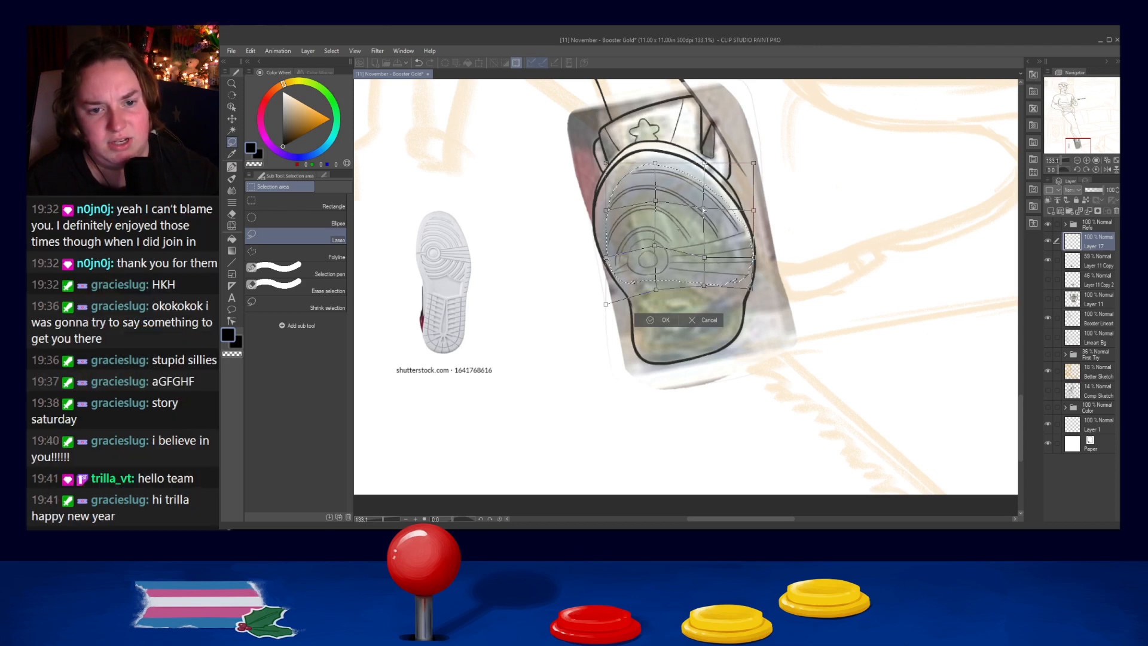
{"action": "left_click_drag", "start_coordinate": [716, 189], "coordinate": [714, 186]}
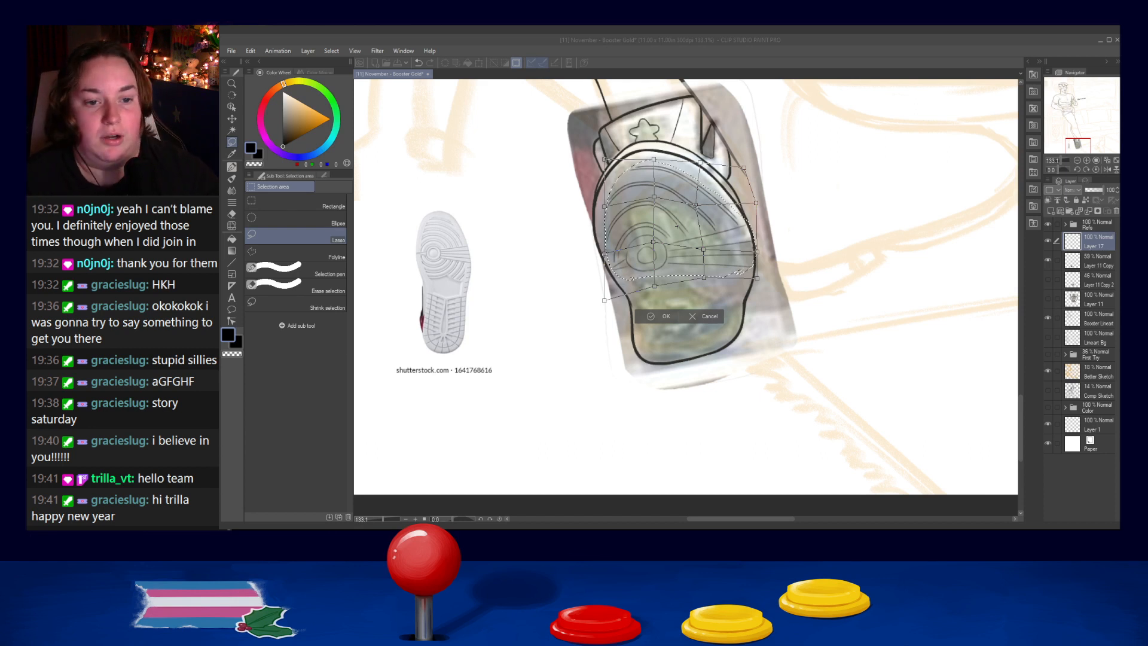
{"action": "left_click_drag", "start_coordinate": [755, 204], "coordinate": [747, 206]}
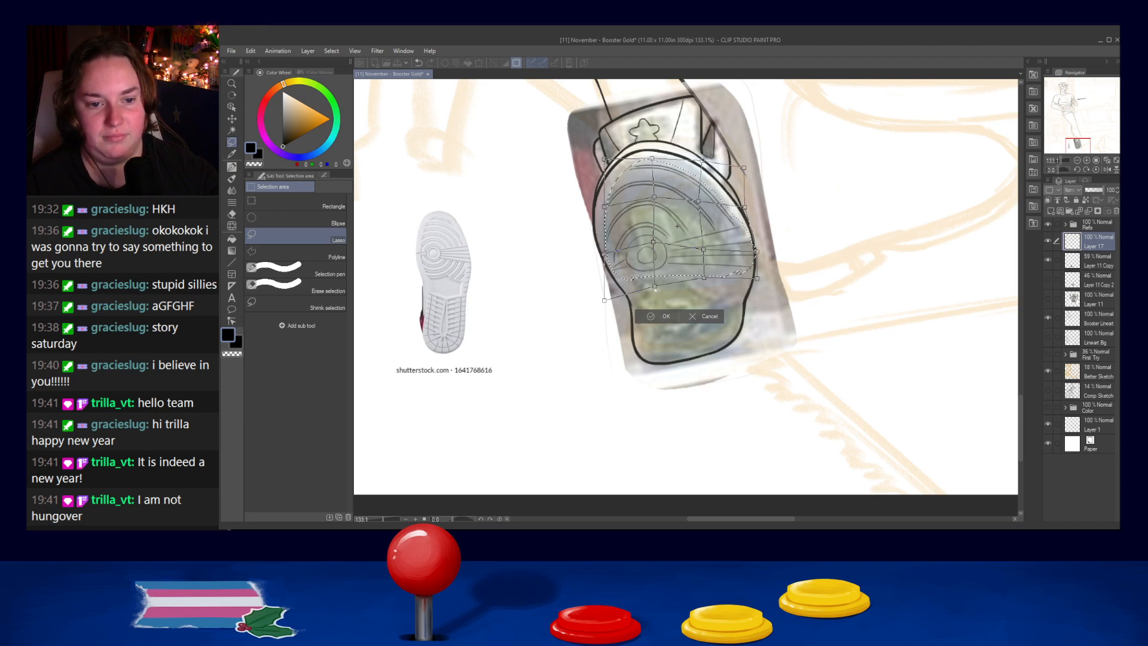
{"action": "left_click_drag", "start_coordinate": [604, 300], "coordinate": [602, 286]}
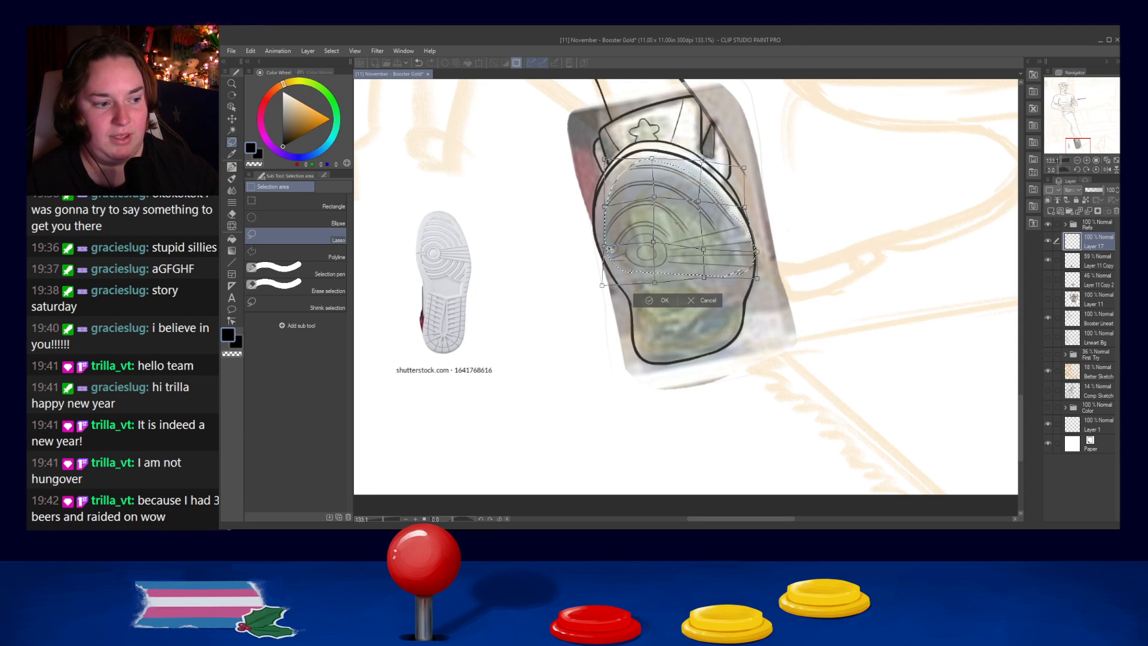
{"action": "left_click", "coordinate": [661, 300]}
{"action": "left_click", "coordinate": [506, 266]}
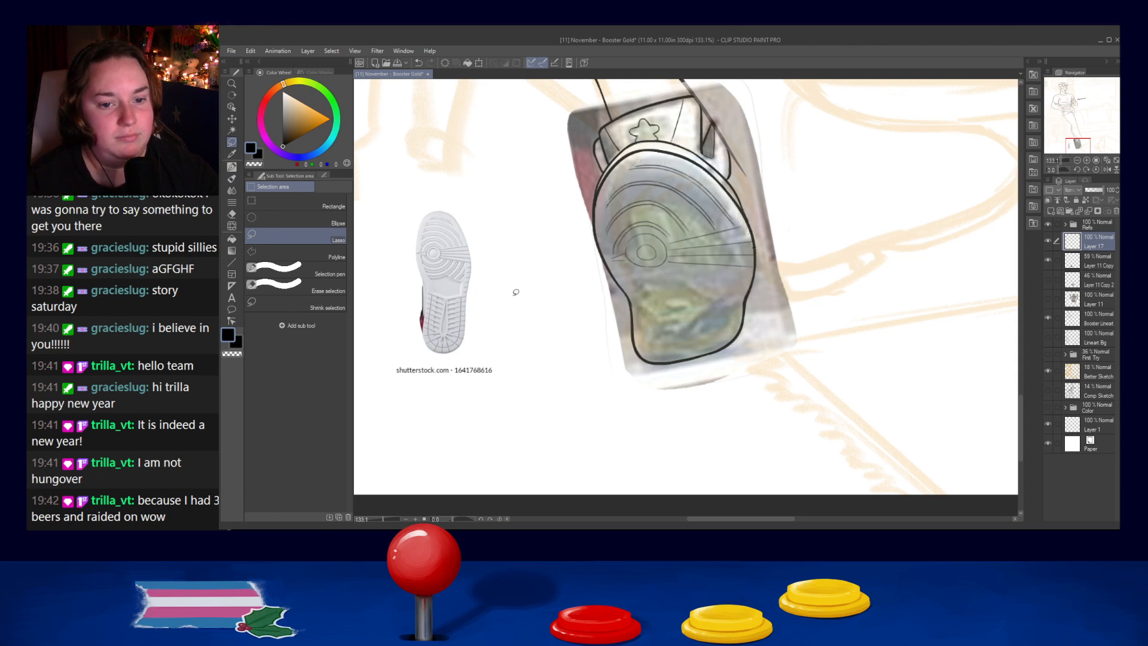
- Ink two curved strokes beneath the concentric circles with the old french pen, redoing them until they follow the circles
{"action": "left_click", "coordinate": [231, 166]}
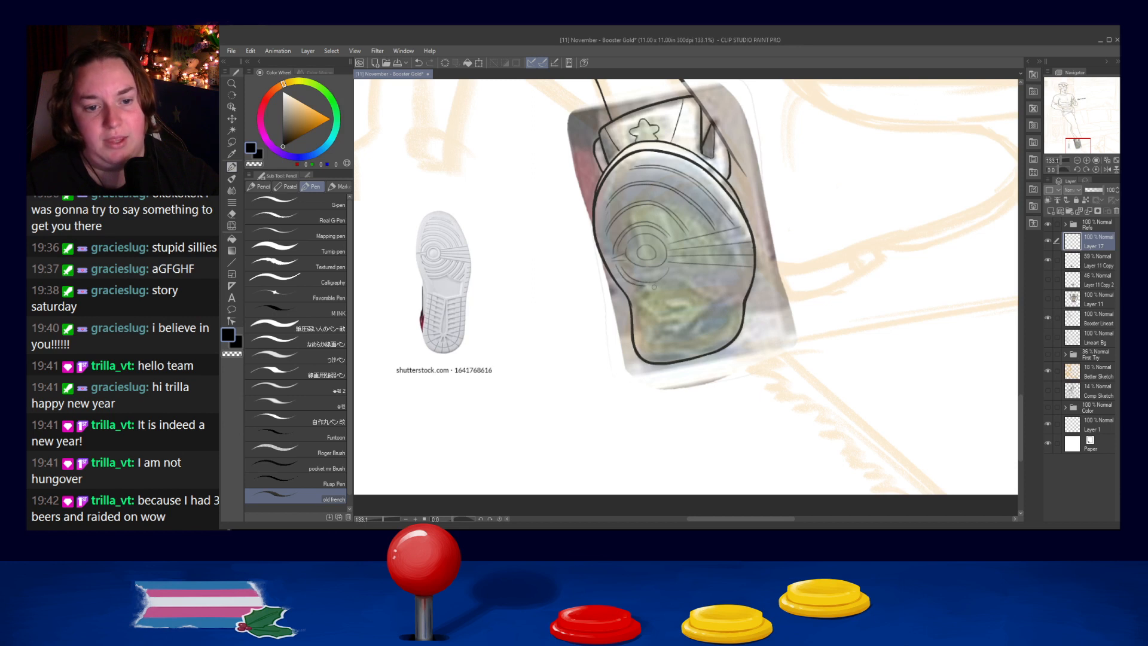
{"action": "key", "text": "ctrl+z"}
{"action": "mouse_move", "coordinate": [648, 285]}
{"action": "left_mouse_down"}
{"action": "mouse_move", "coordinate": [676, 266]}
{"action": "mouse_move", "coordinate": [635, 284]}
{"action": "mouse_move", "coordinate": [672, 269]}
{"action": "mouse_move", "coordinate": [636, 284]}
{"action": "mouse_move", "coordinate": [668, 284]}
{"action": "mouse_move", "coordinate": [642, 284]}
{"action": "mouse_move", "coordinate": [676, 266]}
{"action": "mouse_move", "coordinate": [647, 286]}
{"action": "left_mouse_up"}
{"action": "key", "text": "ctrl+z"}
{"action": "key", "text": "ctrl+z"}
{"action": "key", "text": "ctrl+z"}
{"action": "key", "text": "ctrl+z"}
{"action": "key", "text": "ctrl+z"}
{"action": "key", "text": "ctrl+z"}
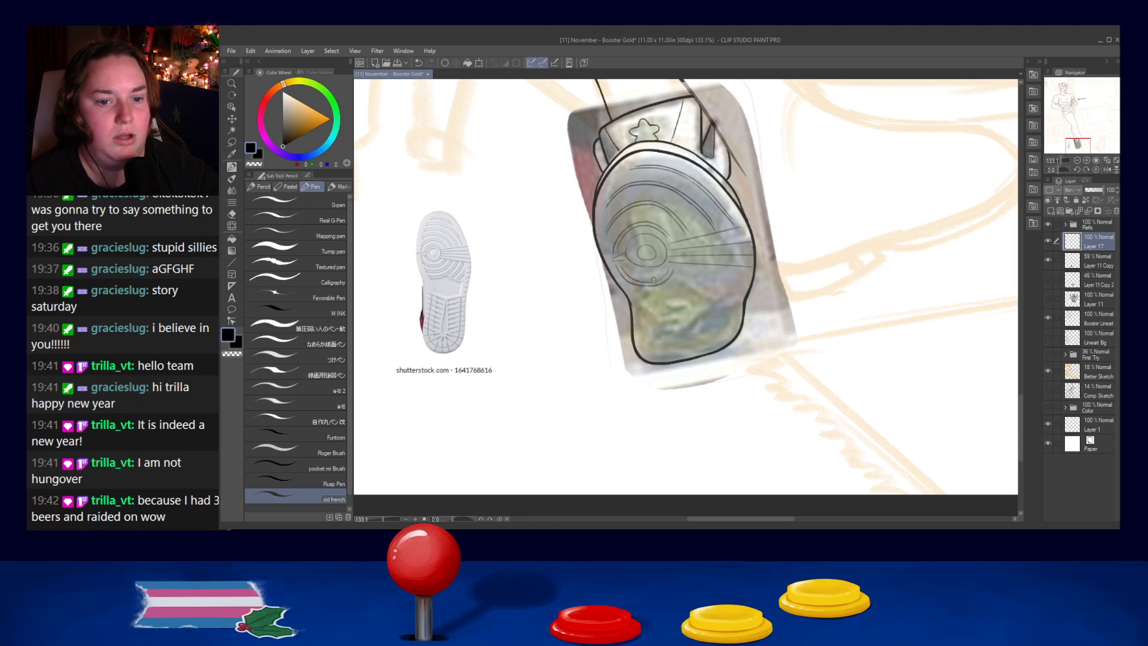
{"action": "left_click_drag", "start_coordinate": [626, 258], "coordinate": [664, 262]}
{"action": "key", "text": "ctrl+z"}
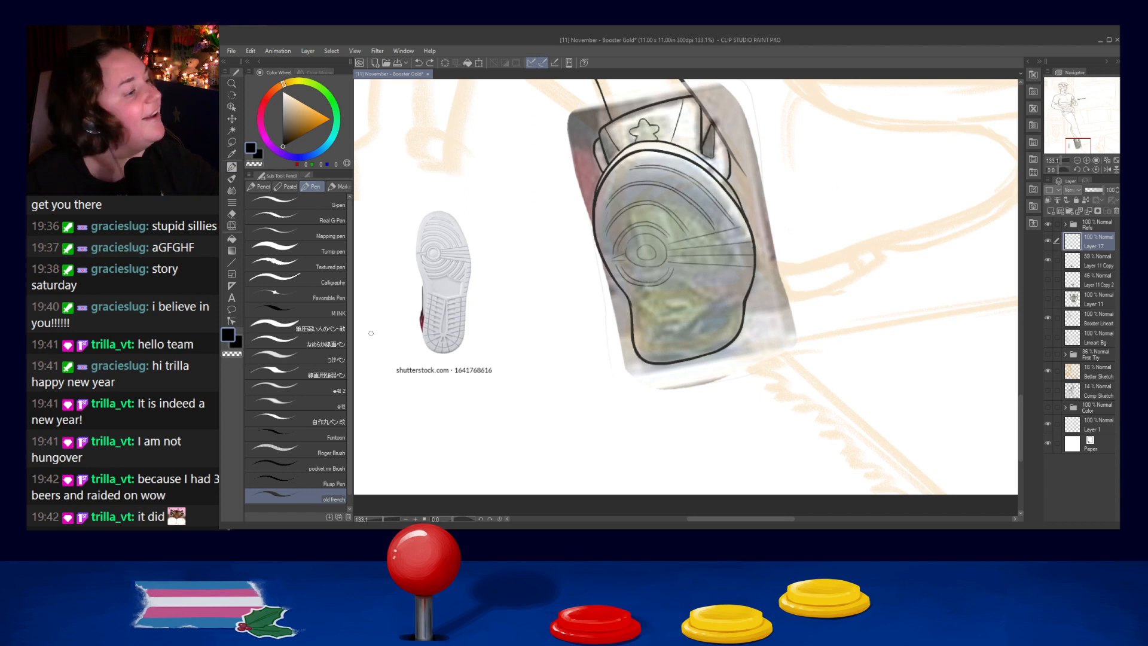
- Lasso the curves beneath the concentric circles and squash them slightly upward toward the circles
{"action": "left_click", "coordinate": [232, 142]}
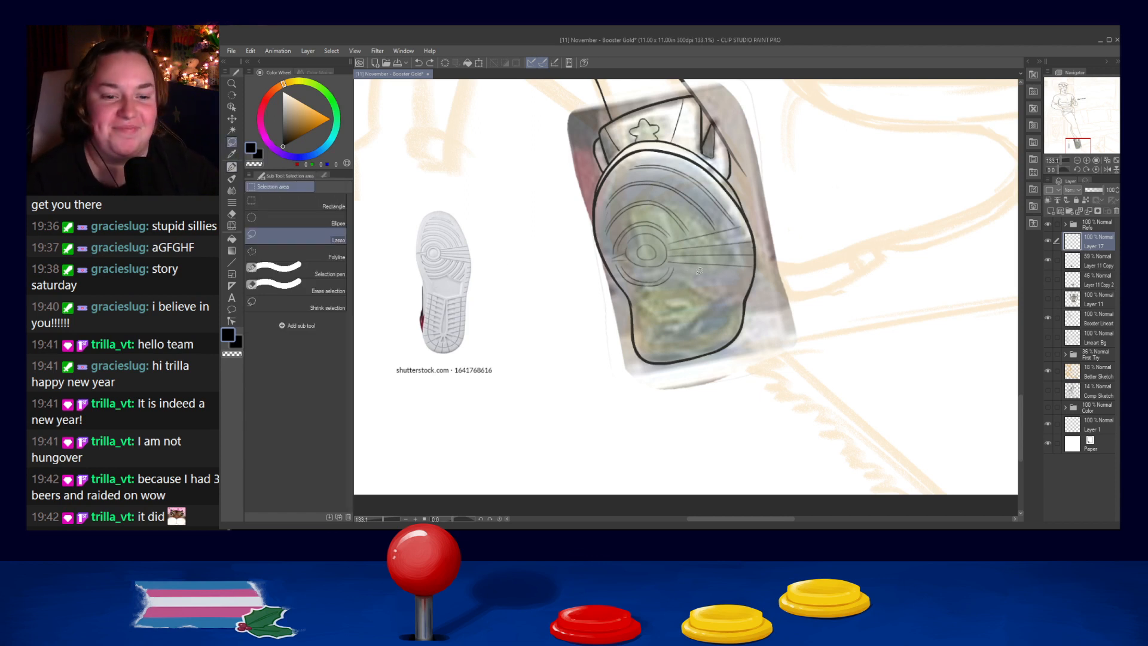
{"action": "mouse_move", "coordinate": [625, 264]}
{"action": "left_mouse_down"}
{"action": "mouse_move", "coordinate": [616, 266]}
{"action": "mouse_move", "coordinate": [629, 282]}
{"action": "mouse_move", "coordinate": [678, 281]}
{"action": "left_mouse_up"}
{"action": "left_click", "coordinate": [686, 309]}
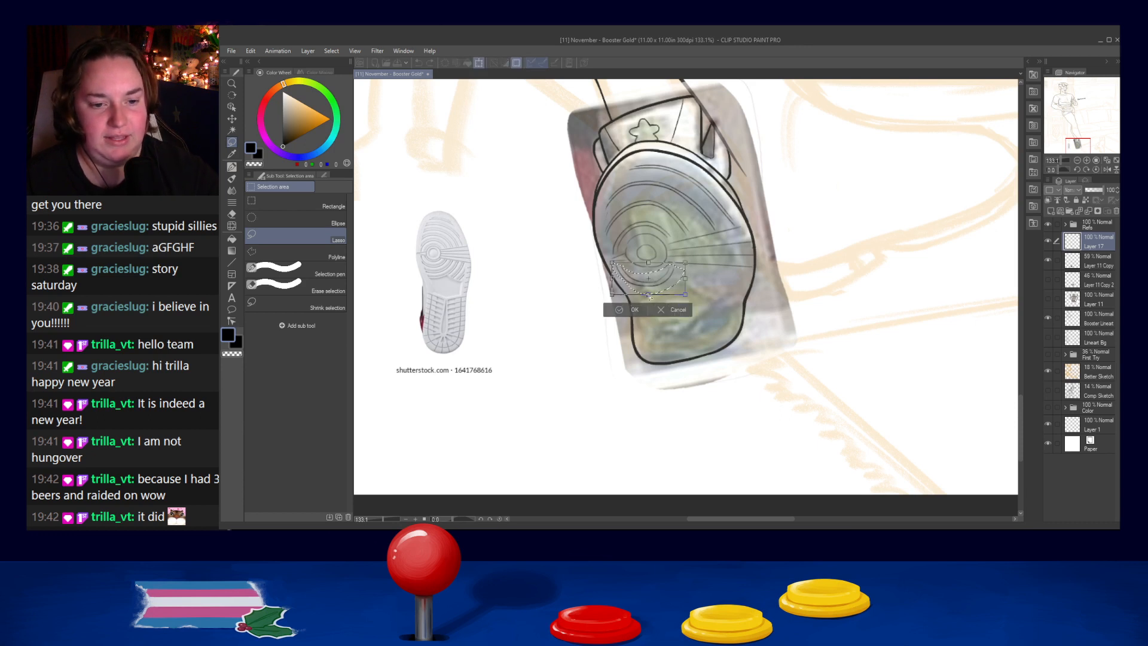
{"action": "left_click_drag", "start_coordinate": [649, 291], "coordinate": [649, 291]}
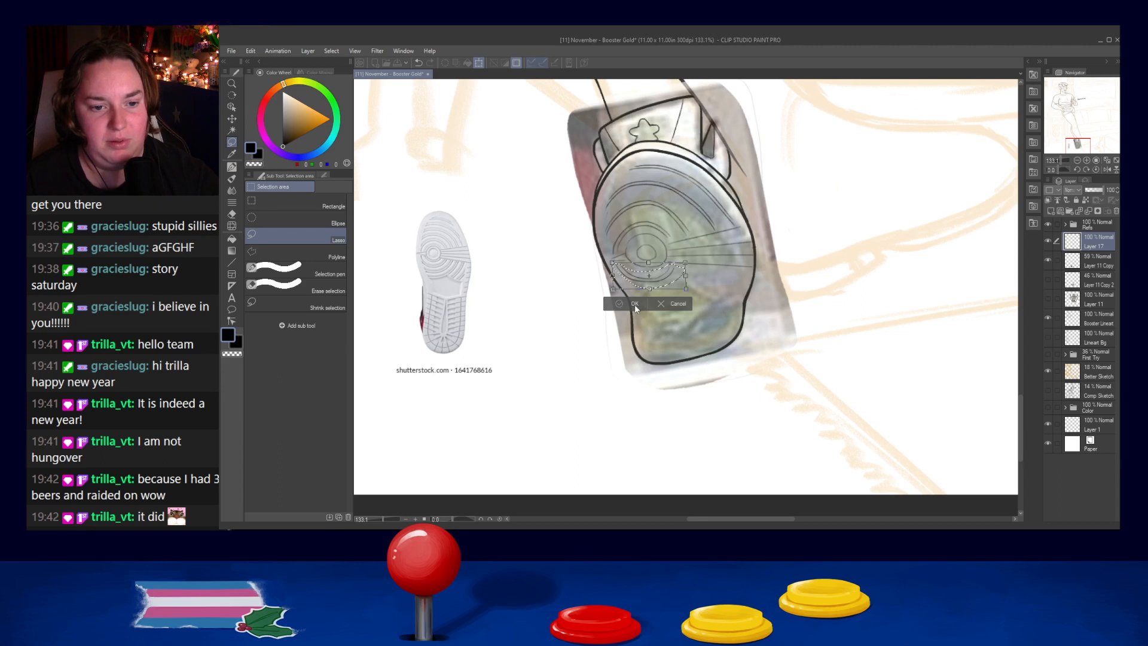
{"action": "key", "text": "Return"}
{"action": "key", "text": "ctrl+d"}
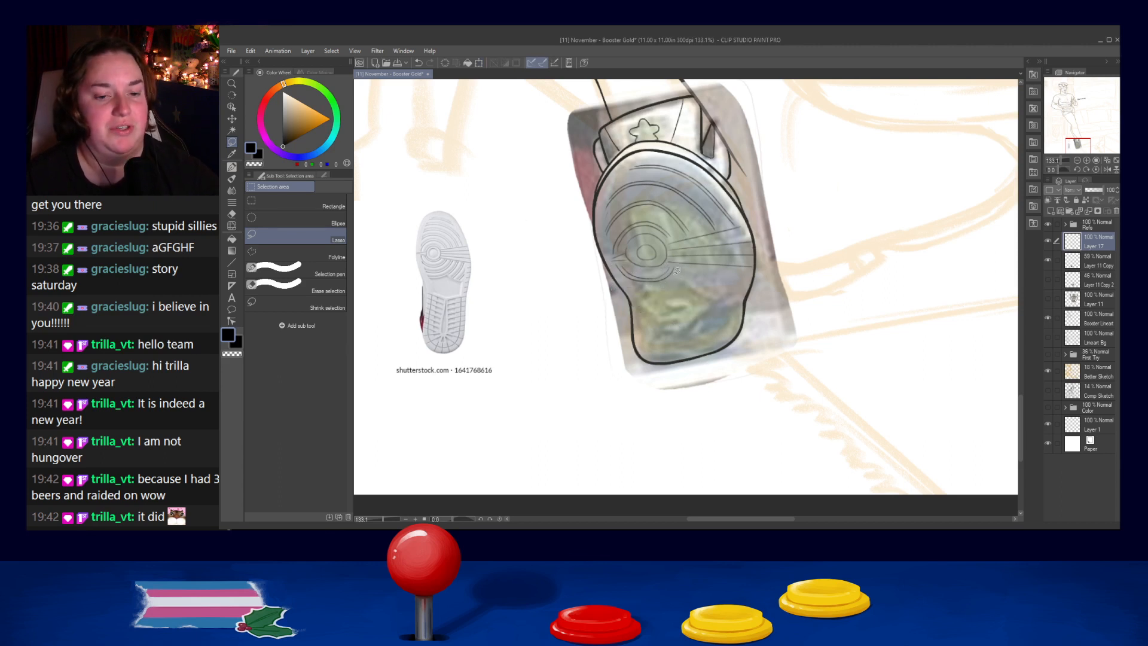
- Lasso the curves beneath the circles once more and adjust their shape with a mesh transform
{"action": "mouse_move", "coordinate": [678, 271]}
{"action": "left_mouse_down"}
{"action": "mouse_move", "coordinate": [614, 260]}
{"action": "mouse_move", "coordinate": [626, 278]}
{"action": "mouse_move", "coordinate": [672, 278]}
{"action": "left_mouse_up"}
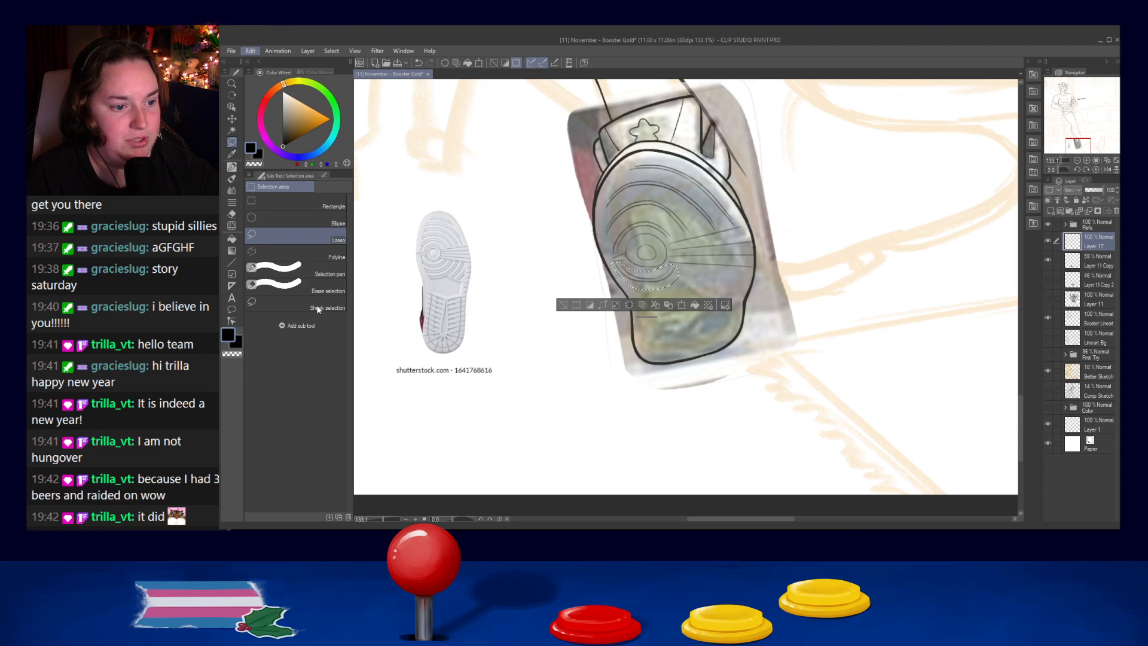
{"action": "key", "text": "ctrl+t"}
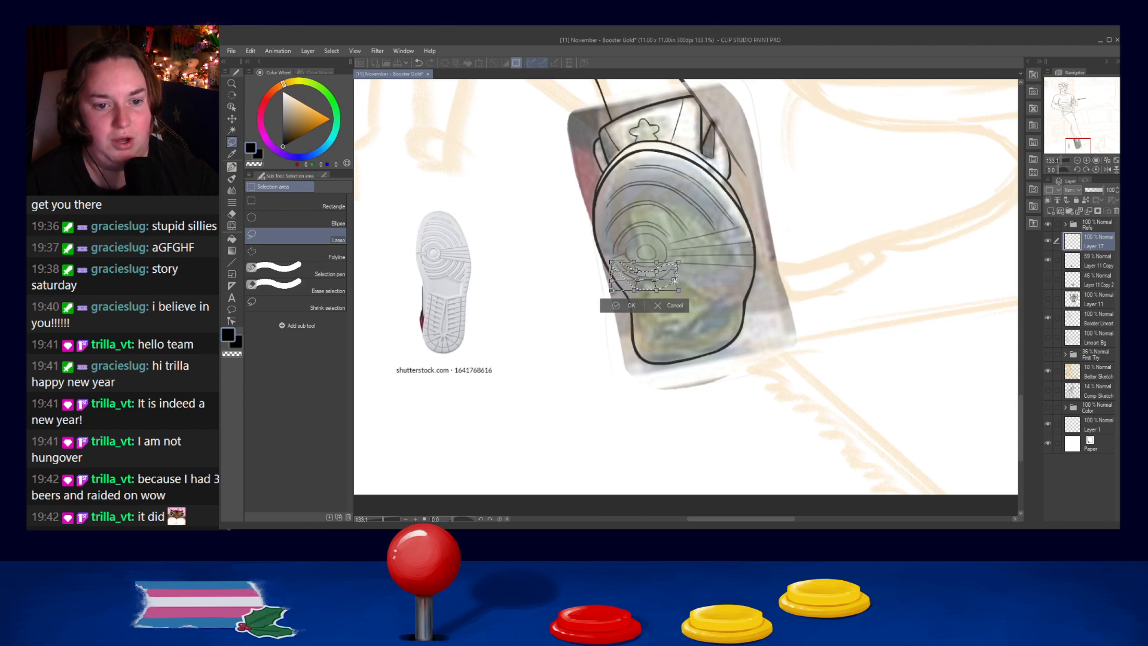
{"action": "key", "text": "Return"}
{"action": "key", "text": "ctrl+d"}
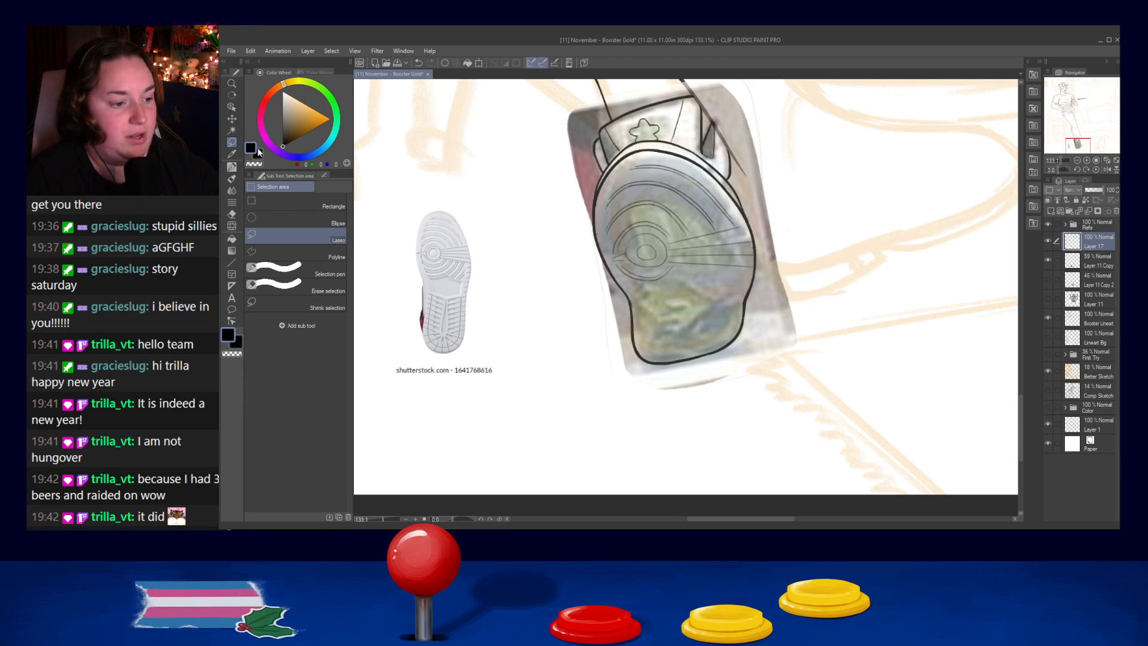
- Ink a wider arc around the lower side of the concentric circles, curving up toward the radiating lines
{"action": "left_click", "coordinate": [229, 167]}
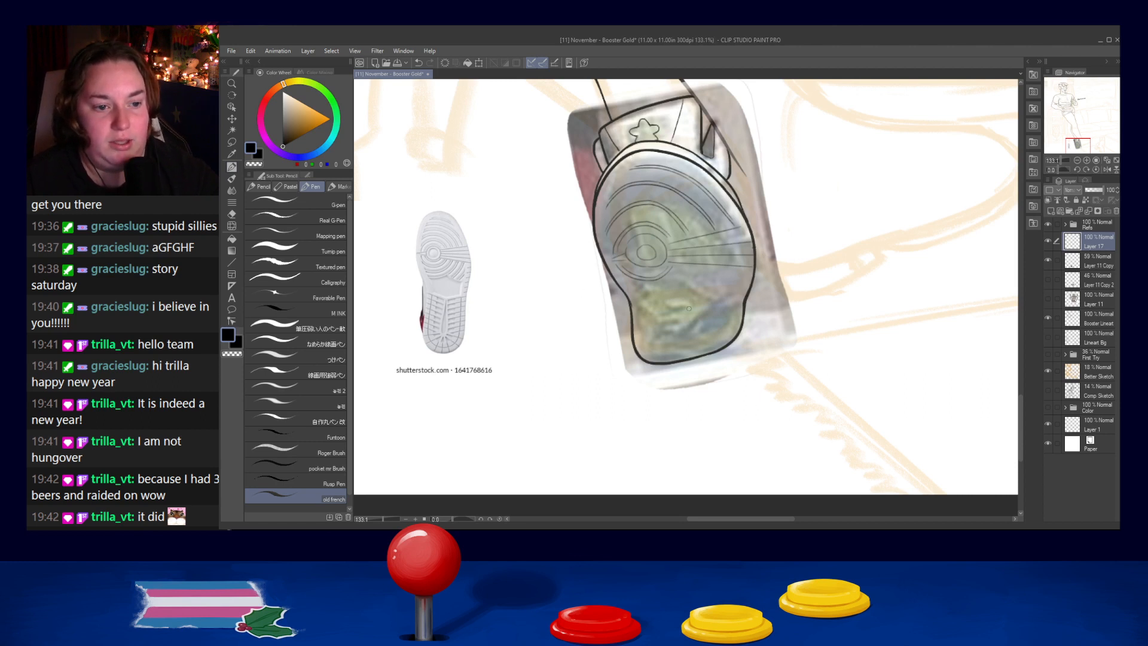
{"action": "mouse_move", "coordinate": [629, 283]}
{"action": "left_mouse_down"}
{"action": "mouse_move", "coordinate": [669, 281]}
{"action": "mouse_move", "coordinate": [661, 290]}
{"action": "mouse_move", "coordinate": [645, 292]}
{"action": "mouse_move", "coordinate": [680, 264]}
{"action": "mouse_move", "coordinate": [658, 293]}
{"action": "mouse_move", "coordinate": [686, 273]}
{"action": "left_mouse_up"}
{"action": "key", "text": "ctrl+z"}
{"action": "key", "text": "ctrl+z"}
{"action": "key", "text": "ctrl+z"}
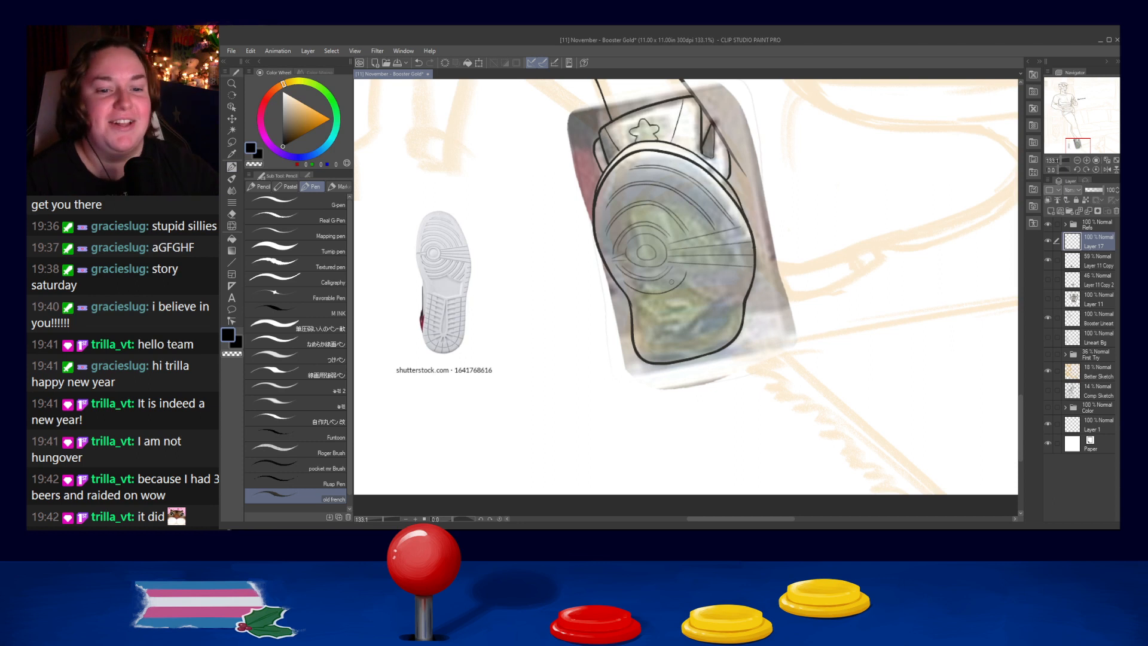
- Ink another arc outside the lower arcs, running from the sole's left edge around beneath the circles
{"action": "mouse_move", "coordinate": [619, 283]}
{"action": "left_mouse_down"}
{"action": "mouse_move", "coordinate": [658, 297]}
{"action": "mouse_move", "coordinate": [628, 288]}
{"action": "mouse_move", "coordinate": [679, 290]}
{"action": "mouse_move", "coordinate": [627, 289]}
{"action": "mouse_move", "coordinate": [683, 287]}
{"action": "left_mouse_up"}
{"action": "key", "text": "ctrl+z"}
{"action": "key", "text": "ctrl+z"}
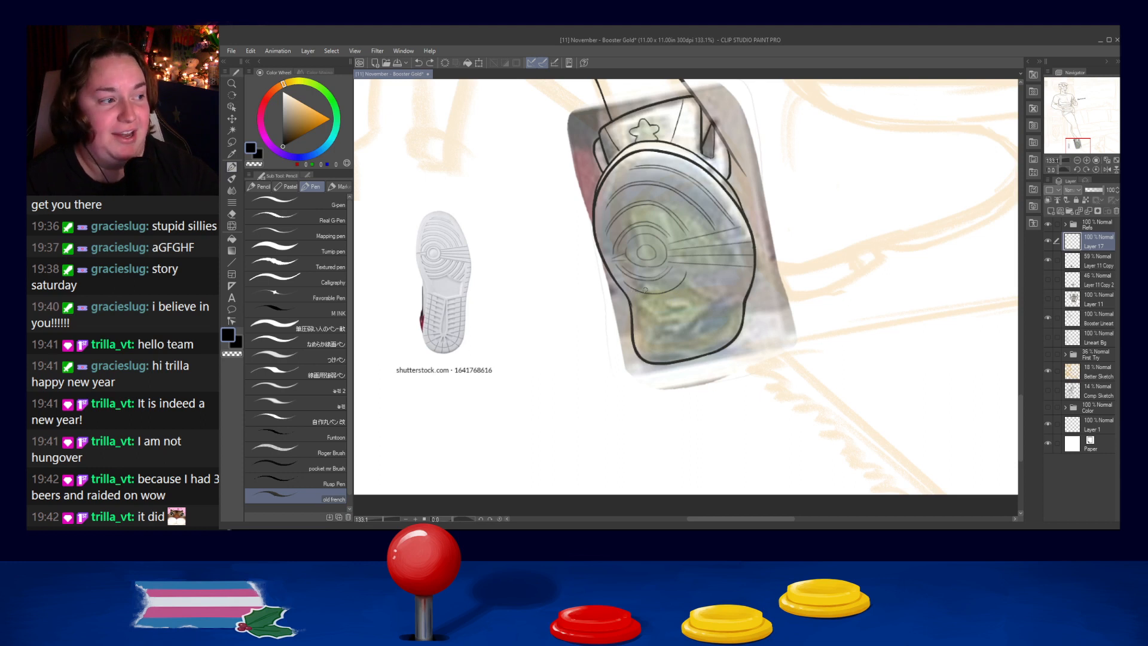
{"action": "mouse_move", "coordinate": [627, 288]}
{"action": "left_mouse_down"}
{"action": "mouse_move", "coordinate": [680, 285]}
{"action": "mouse_move", "coordinate": [671, 292]}
{"action": "mouse_move", "coordinate": [691, 271]}
{"action": "mouse_move", "coordinate": [673, 293]}
{"action": "left_mouse_up"}
{"action": "key", "text": "ctrl+z"}
{"action": "key", "text": "ctrl+z"}
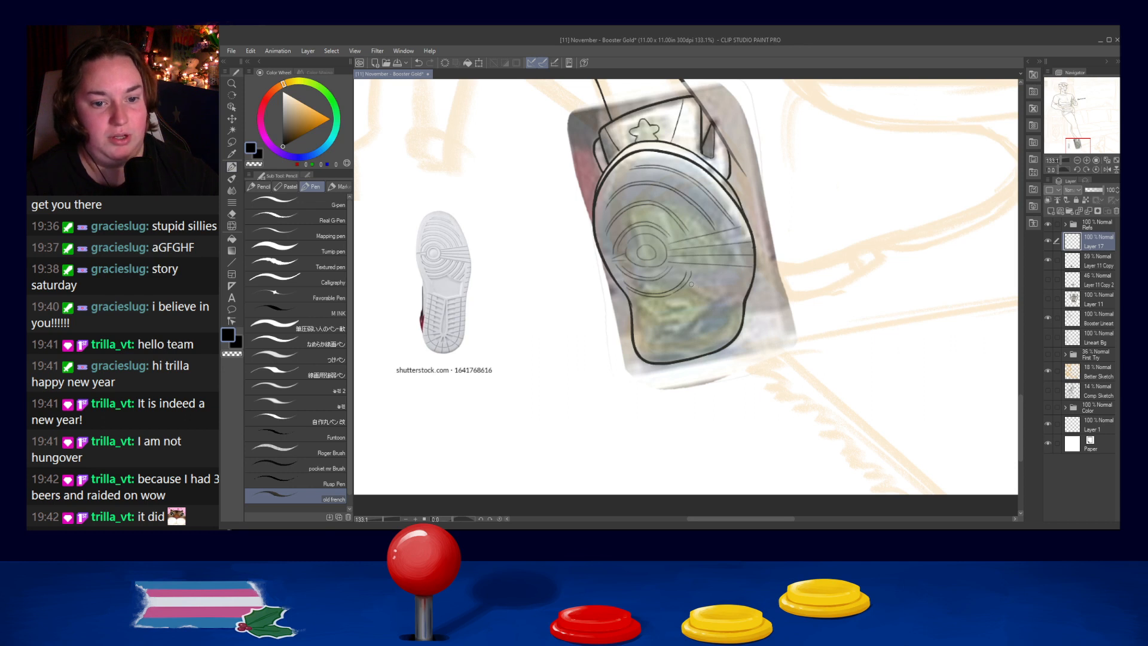
- Ink a line from the lower arcs to the sole's right edge, and another across the sole where the heel begins
{"action": "left_click_drag", "start_coordinate": [691, 283], "coordinate": [741, 291]}
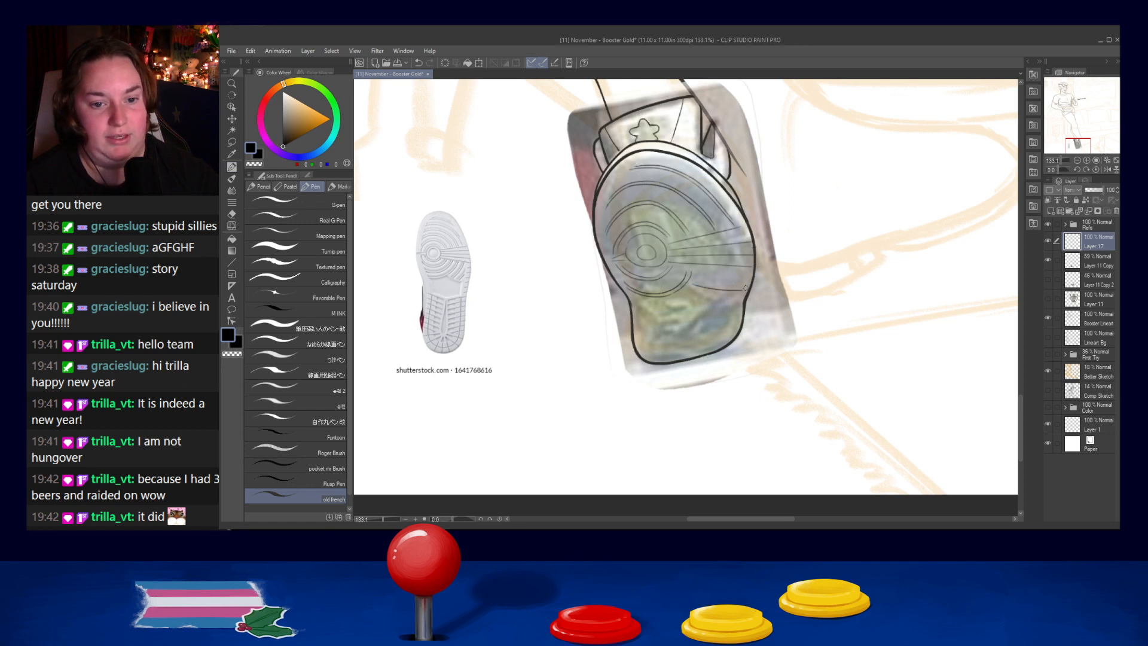
{"action": "mouse_move", "coordinate": [632, 291]}
{"action": "left_mouse_down"}
{"action": "mouse_move", "coordinate": [643, 314]}
{"action": "mouse_move", "coordinate": [642, 304]}
{"action": "mouse_move", "coordinate": [693, 315]}
{"action": "mouse_move", "coordinate": [648, 315]}
{"action": "mouse_move", "coordinate": [732, 307]}
{"action": "mouse_move", "coordinate": [692, 315]}
{"action": "mouse_move", "coordinate": [729, 306]}
{"action": "left_mouse_up"}
{"action": "key", "text": "ctrl+z"}
- Ink a parallel line below the one across the sole, closing the band above the heel
{"action": "key", "text": "ctrl+z"}
{"action": "key", "text": "ctrl+z"}
{"action": "key", "text": "ctrl+z"}
{"action": "mouse_move", "coordinate": [646, 313]}
{"action": "left_mouse_down"}
{"action": "mouse_move", "coordinate": [688, 318]}
{"action": "mouse_move", "coordinate": [734, 303]}
{"action": "mouse_move", "coordinate": [734, 290]}
{"action": "mouse_move", "coordinate": [728, 304]}
{"action": "mouse_move", "coordinate": [727, 291]}
{"action": "mouse_move", "coordinate": [728, 305]}
{"action": "mouse_move", "coordinate": [729, 291]}
{"action": "mouse_move", "coordinate": [708, 313]}
{"action": "mouse_move", "coordinate": [682, 318]}
{"action": "mouse_move", "coordinate": [727, 304]}
{"action": "mouse_move", "coordinate": [688, 313]}
{"action": "mouse_move", "coordinate": [724, 302]}
{"action": "left_mouse_up"}
{"action": "key", "text": "ctrl+z"}
{"action": "key", "text": "ctrl+z"}
{"action": "key", "text": "ctrl+z"}
{"action": "key", "text": "ctrl+z"}
{"action": "key", "text": "ctrl+z"}
{"action": "key", "text": "ctrl+z"}
{"action": "key", "text": "ctrl+z"}
- Ink a slightly bent line across the upper edge of the heel, starting near the sole's left edge
{"action": "key", "text": "ctrl+z"}
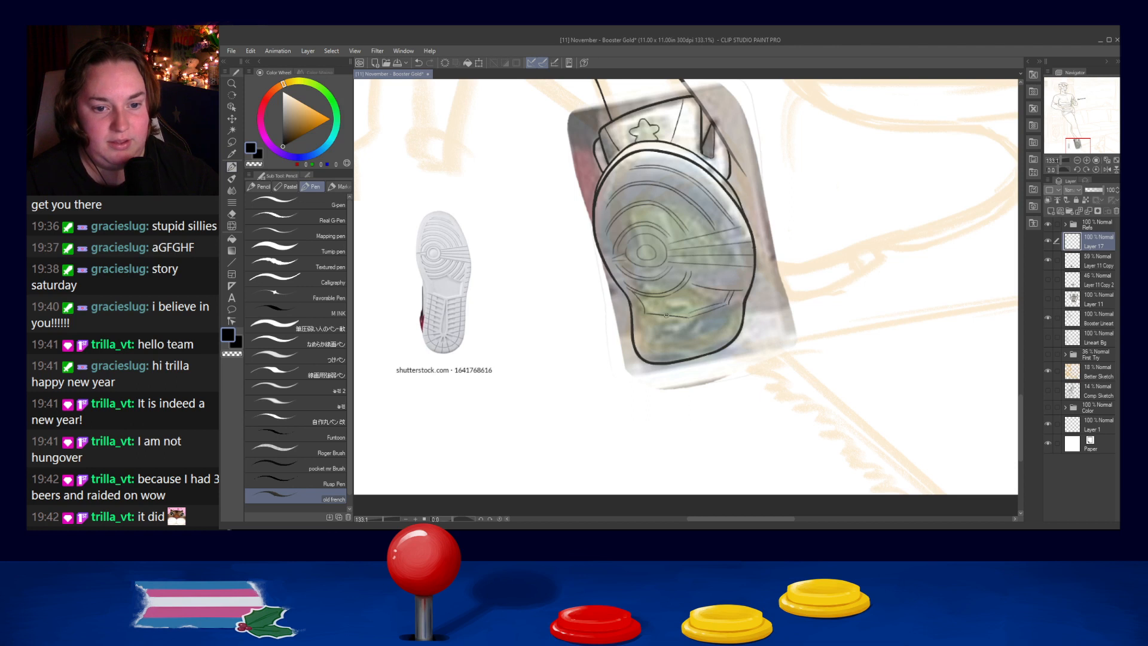
{"action": "left_click_drag", "start_coordinate": [648, 309], "coordinate": [689, 315]}
{"action": "key", "text": "ctrl+z"}
{"action": "key", "text": "ctrl+z"}
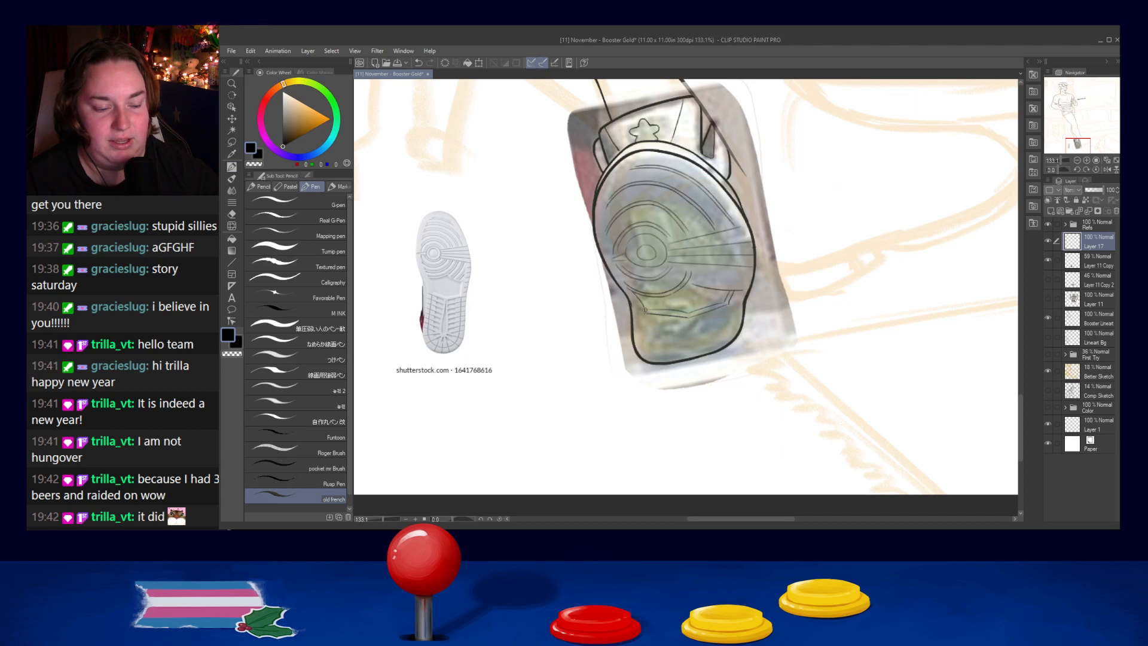
{"action": "key", "text": "ctrl+z"}
{"action": "left_click_drag", "start_coordinate": [645, 309], "coordinate": [689, 317]}
{"action": "key", "text": "ctrl+z"}
{"action": "key", "text": "ctrl+z"}
{"action": "key", "text": "ctrl+z"}
{"action": "key", "text": "ctrl+z"}
{"action": "key", "text": "ctrl+z"}
{"action": "key", "text": "ctrl+z"}
{"action": "key", "text": "ctrl+z"}
{"action": "key", "text": "ctrl+z"}
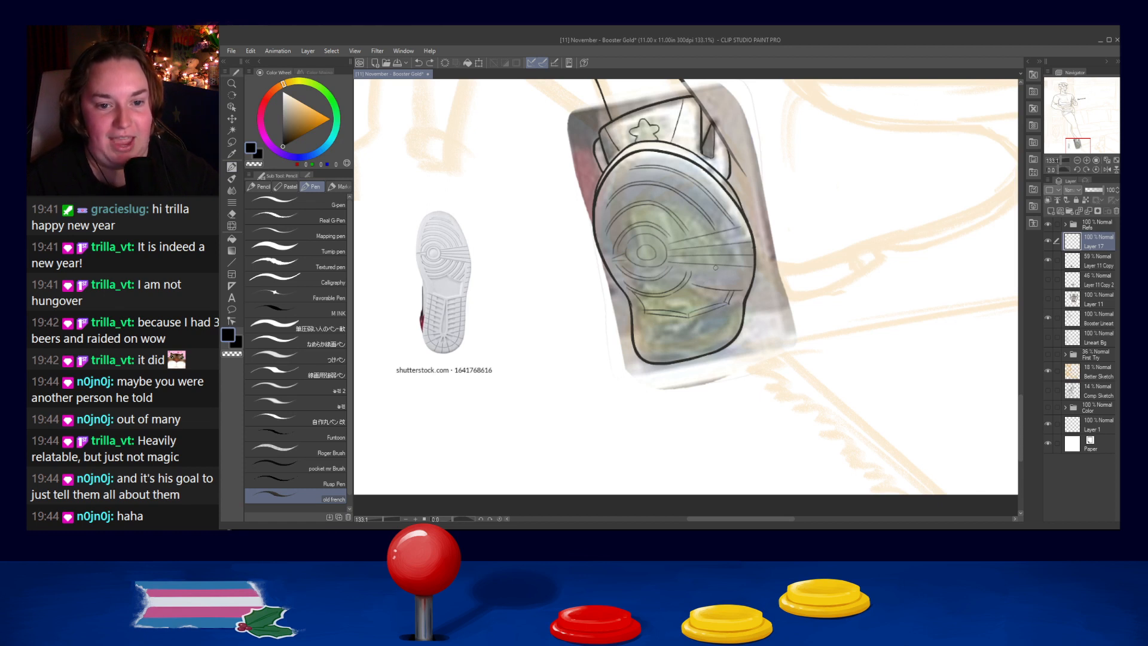
- Ink a short slanted stroke between the lower radiating lines, repeating it until the angle fits
{"action": "key", "text": "ctrl+z"}
{"action": "left_click_drag", "start_coordinate": [715, 270], "coordinate": [710, 287]}
{"action": "key", "text": "ctrl+z"}
{"action": "key", "text": "ctrl+z"}
{"action": "key", "text": "ctrl+z"}
{"action": "key", "text": "ctrl+z"}
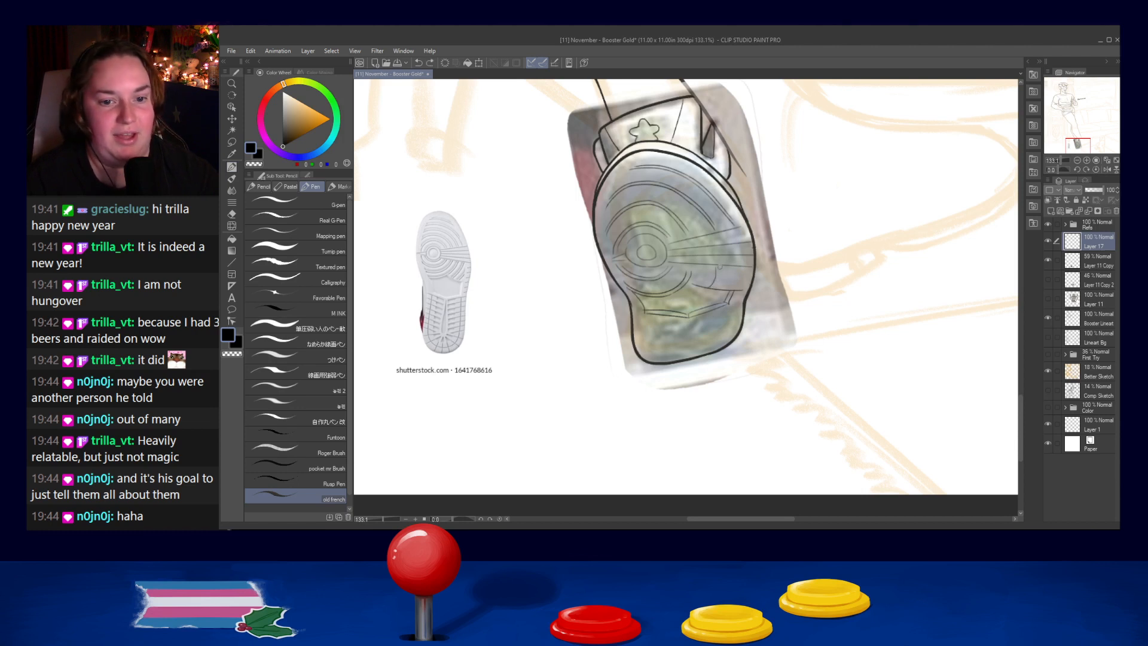
{"action": "key", "text": "ctrl+z"}
{"action": "left_click_drag", "start_coordinate": [718, 268], "coordinate": [711, 285]}
{"action": "key", "text": "ctrl+z"}
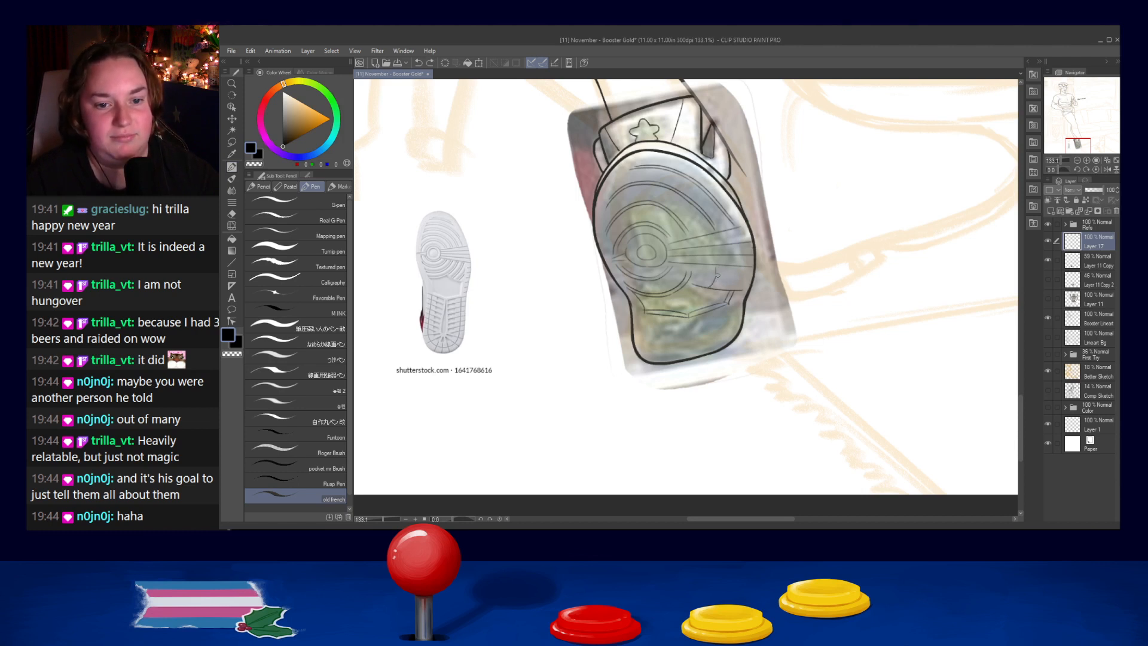
{"action": "key", "text": "ctrl+z"}
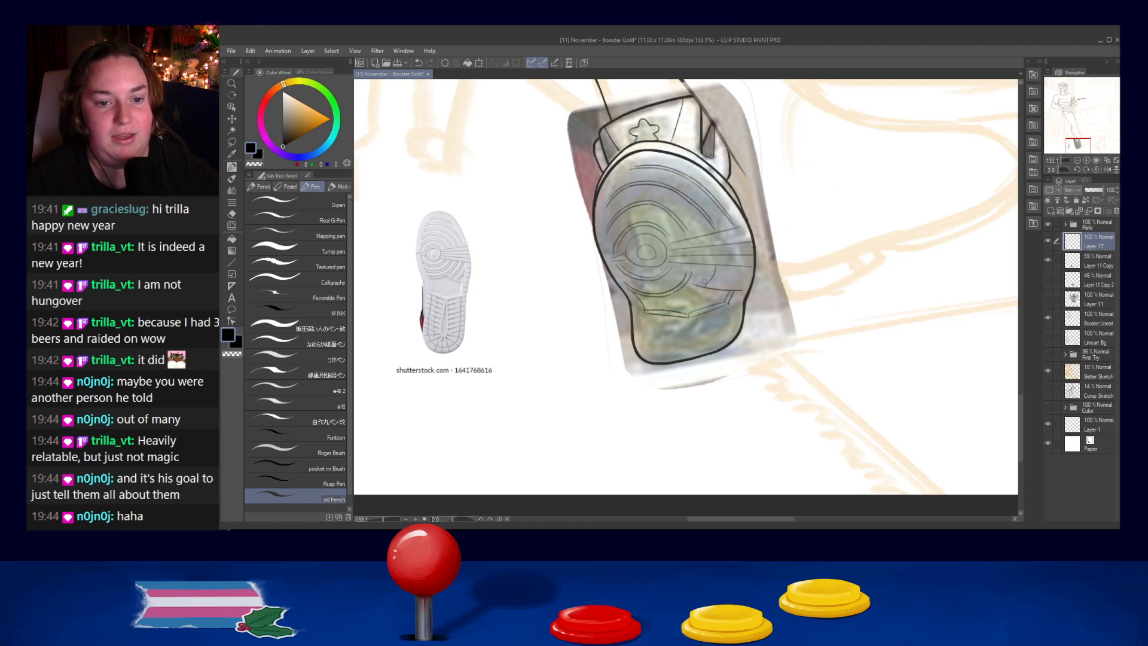
{"action": "key", "text": "ctrl+z"}
{"action": "left_click_drag", "start_coordinate": [720, 266], "coordinate": [711, 287]}
{"action": "key", "text": "ctrl+z"}
{"action": "key", "text": "ctrl+z"}
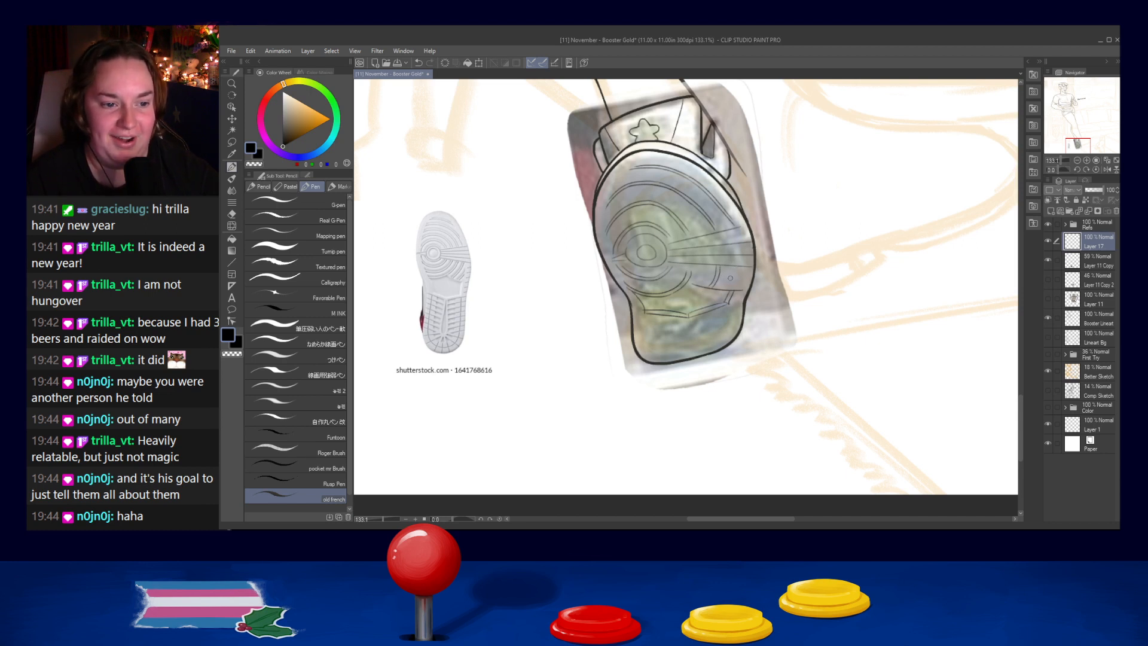
{"action": "key", "text": "ctrl+z"}
{"action": "left_click_drag", "start_coordinate": [719, 266], "coordinate": [712, 286]}
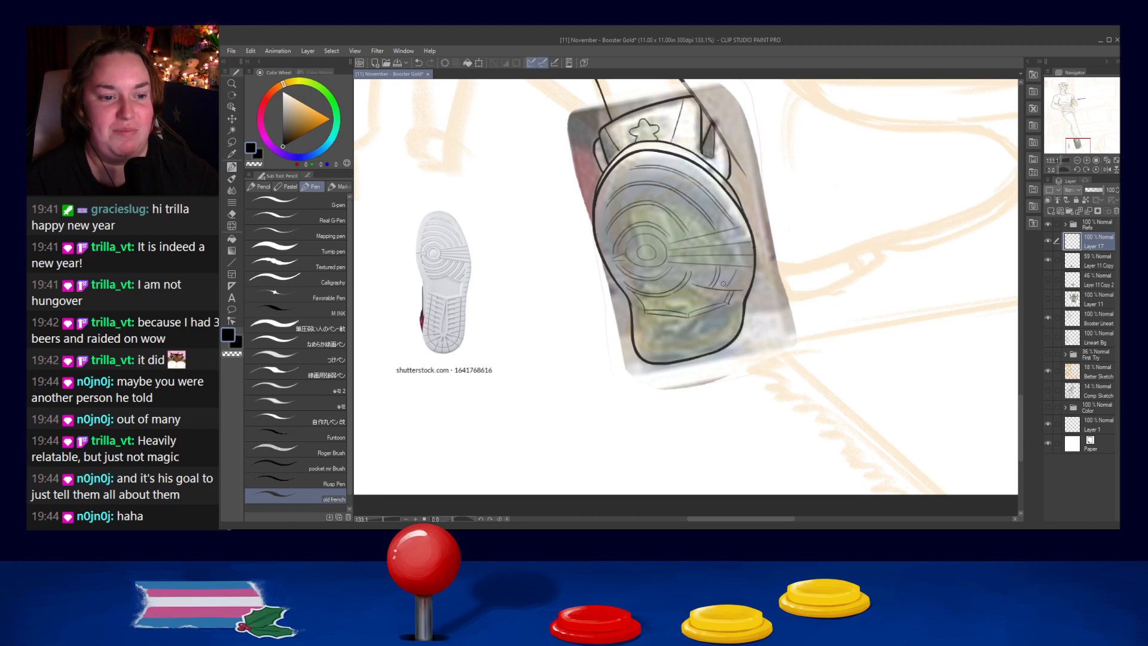
- Ink a second short slanted stroke beside the first, closer to the sole's right edge
{"action": "key", "text": "ctrl+z"}
{"action": "left_click_drag", "start_coordinate": [741, 267], "coordinate": [732, 287]}
{"action": "key", "text": "ctrl+z"}
{"action": "key", "text": "ctrl+z"}
{"action": "key", "text": "ctrl+z"}
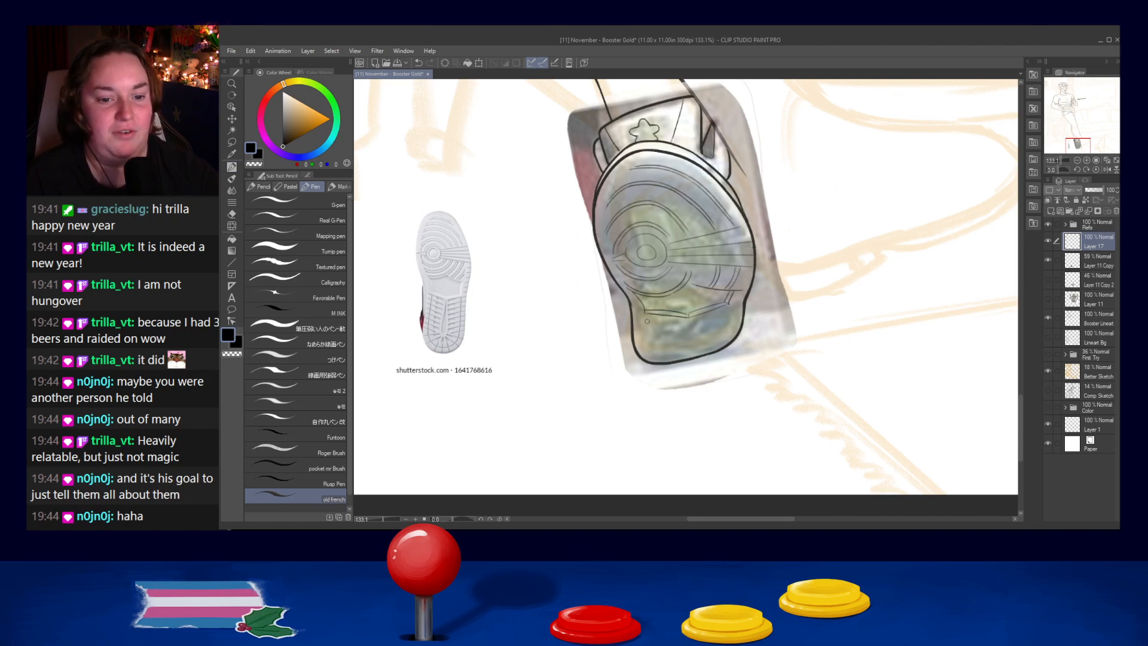
- Try to ink a narrow petal-shaped loop down the middle of the heel
{"action": "key", "text": "ctrl+z"}
{"action": "left_click_drag", "start_coordinate": [688, 318], "coordinate": [685, 352]}
{"action": "key", "text": "ctrl+z"}
{"action": "key", "text": "ctrl+z"}
{"action": "key", "text": "ctrl+z"}
{"action": "key", "text": "ctrl+z"}
{"action": "key", "text": "ctrl+z"}
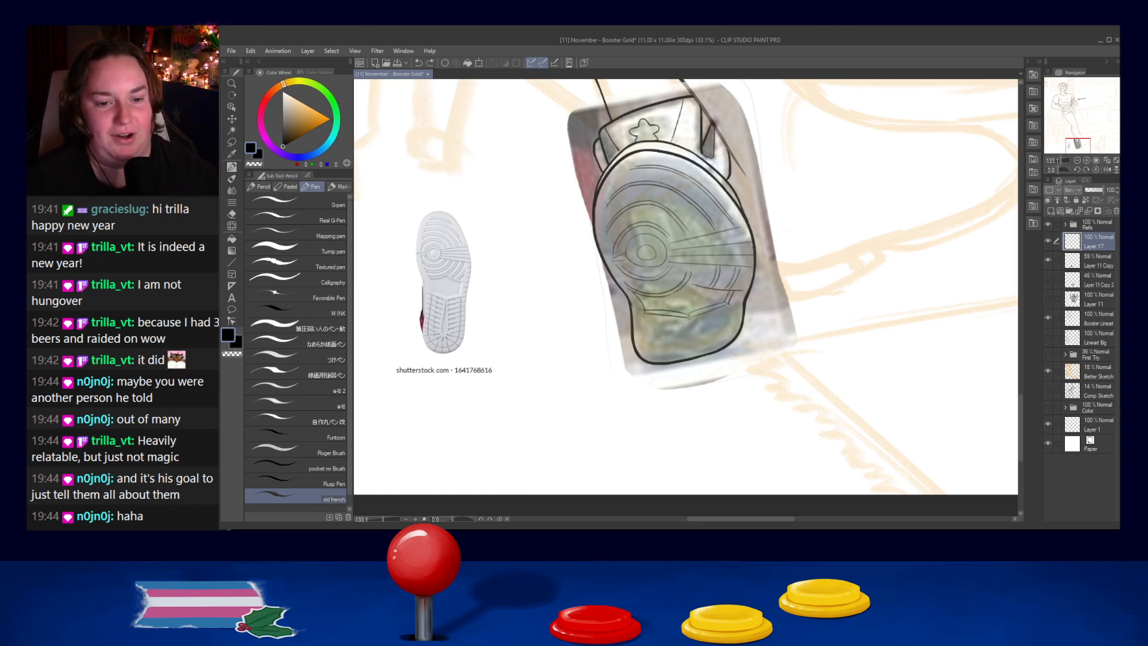
{"action": "mouse_move", "coordinate": [686, 326]}
{"action": "left_mouse_down"}
{"action": "mouse_move", "coordinate": [685, 347]}
{"action": "mouse_move", "coordinate": [689, 318]}
{"action": "left_mouse_up"}
{"action": "key", "text": "ctrl+z"}
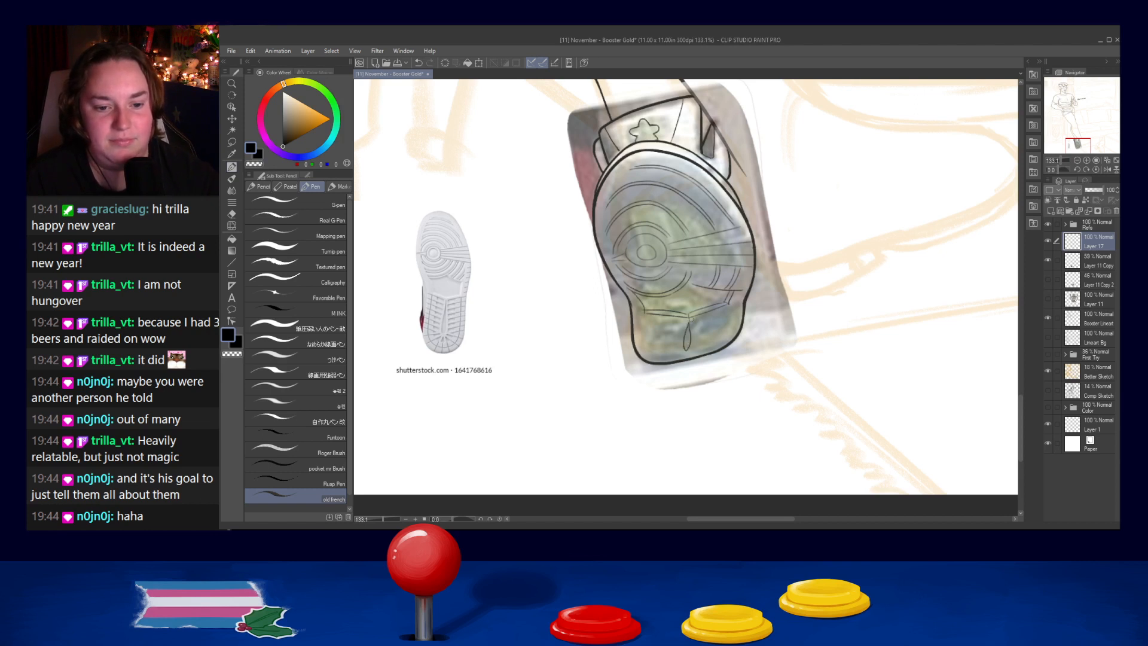
{"action": "key", "text": "ctrl+z"}
{"action": "key", "text": "ctrl+z"}
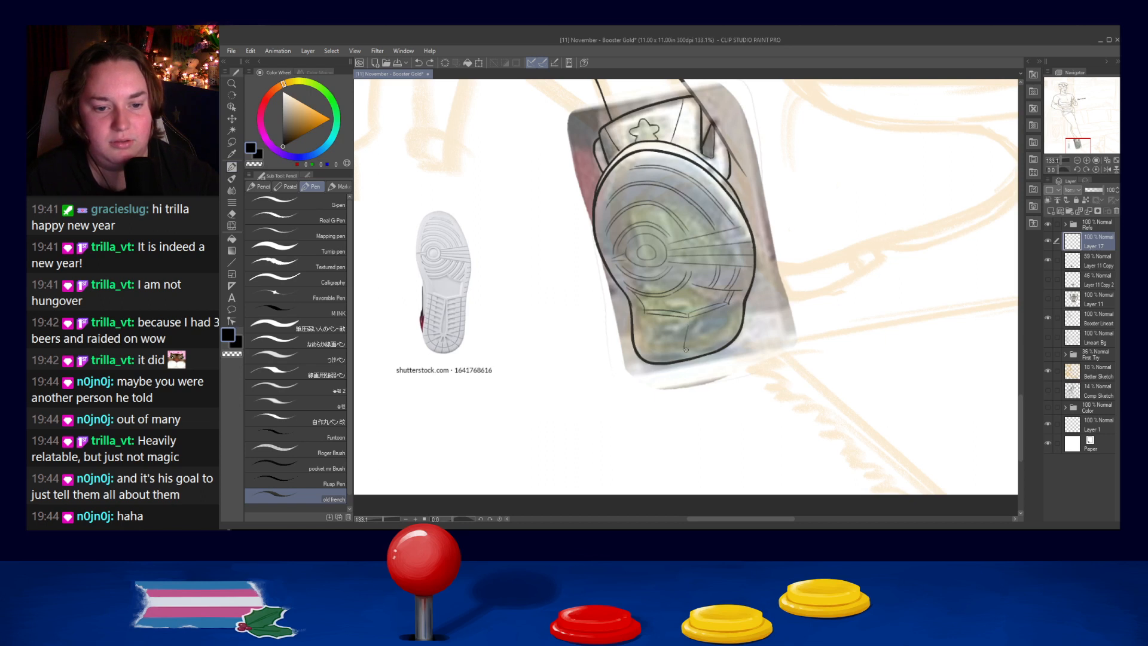
{"action": "mouse_move", "coordinate": [685, 328]}
{"action": "left_mouse_down"}
{"action": "mouse_move", "coordinate": [694, 321]}
{"action": "mouse_move", "coordinate": [682, 348]}
{"action": "mouse_move", "coordinate": [692, 330]}
{"action": "left_mouse_up"}
{"action": "key", "text": "ctrl+z"}
- Ink a U-shaped inner contour on the heel, running down from its upper line and around the bottom
{"action": "key", "text": "ctrl+z"}
{"action": "key", "text": "ctrl+z"}
{"action": "key", "text": "ctrl+z"}
{"action": "mouse_move", "coordinate": [656, 320]}
{"action": "left_mouse_down"}
{"action": "mouse_move", "coordinate": [673, 352]}
{"action": "mouse_move", "coordinate": [712, 335]}
{"action": "mouse_move", "coordinate": [659, 342]}
{"action": "mouse_move", "coordinate": [730, 333]}
{"action": "mouse_move", "coordinate": [659, 342]}
{"action": "mouse_move", "coordinate": [707, 346]}
{"action": "left_mouse_up"}
{"action": "key", "text": "ctrl+z"}
{"action": "key", "text": "ctrl+z"}
{"action": "key", "text": "ctrl+z"}
{"action": "mouse_move", "coordinate": [655, 320]}
{"action": "left_mouse_down"}
{"action": "mouse_move", "coordinate": [679, 350]}
{"action": "mouse_move", "coordinate": [720, 324]}
{"action": "mouse_move", "coordinate": [663, 348]}
{"action": "mouse_move", "coordinate": [716, 330]}
{"action": "mouse_move", "coordinate": [719, 312]}
{"action": "mouse_move", "coordinate": [698, 349]}
{"action": "left_mouse_up"}
{"action": "key", "text": "ctrl+z"}
{"action": "key", "text": "ctrl+z"}
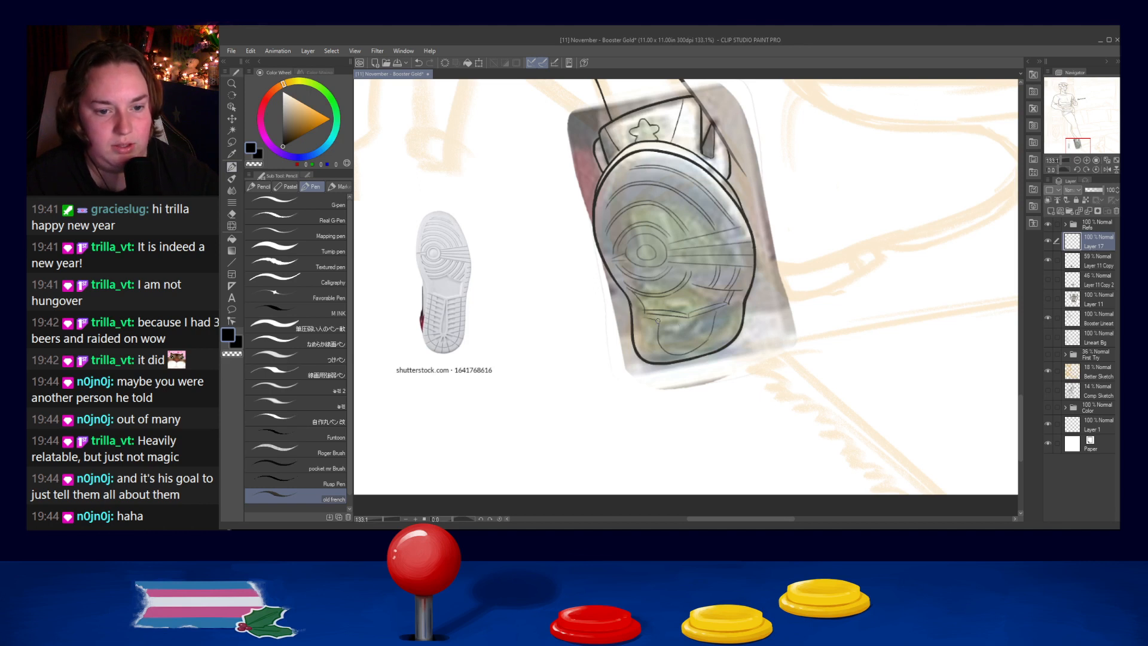
- Ink a curve outside the heel's U-shaped contour, following the left edge down to the bottom
{"action": "mouse_move", "coordinate": [642, 327]}
{"action": "left_mouse_down"}
{"action": "mouse_move", "coordinate": [658, 331]}
{"action": "mouse_move", "coordinate": [661, 356]}
{"action": "left_mouse_up"}
{"action": "key", "text": "ctrl+z"}
{"action": "key", "text": "ctrl+z"}
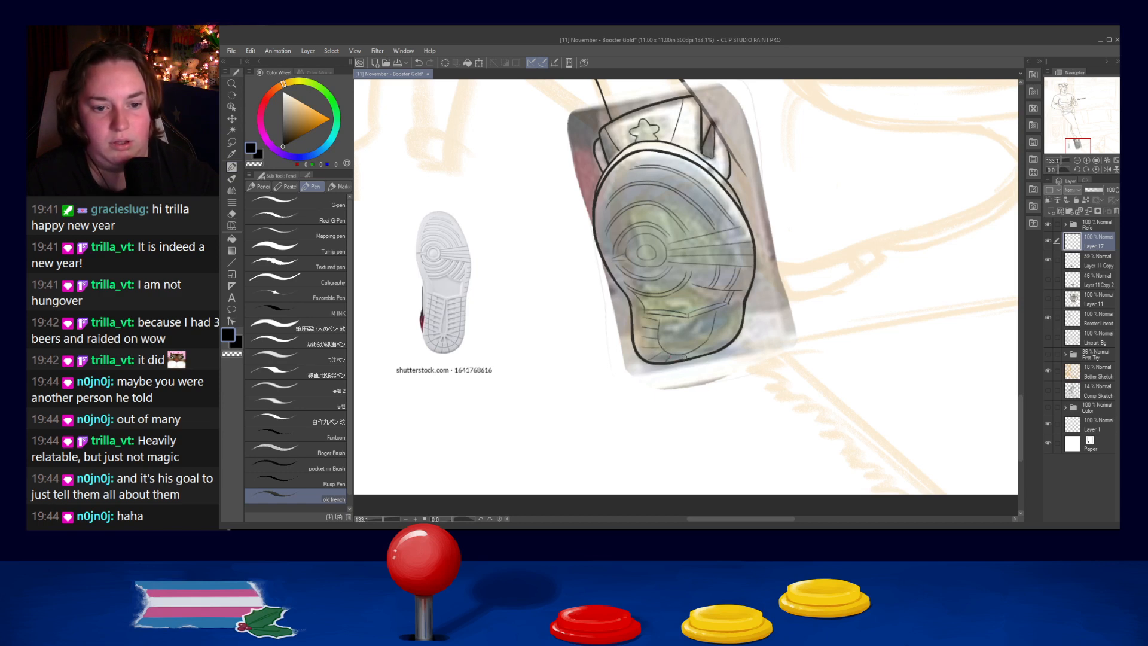
- Ink short tread strokes radiating around the heel's U-shaped contour and slanted ones beside its upper line
{"action": "key", "text": "ctrl+z"}
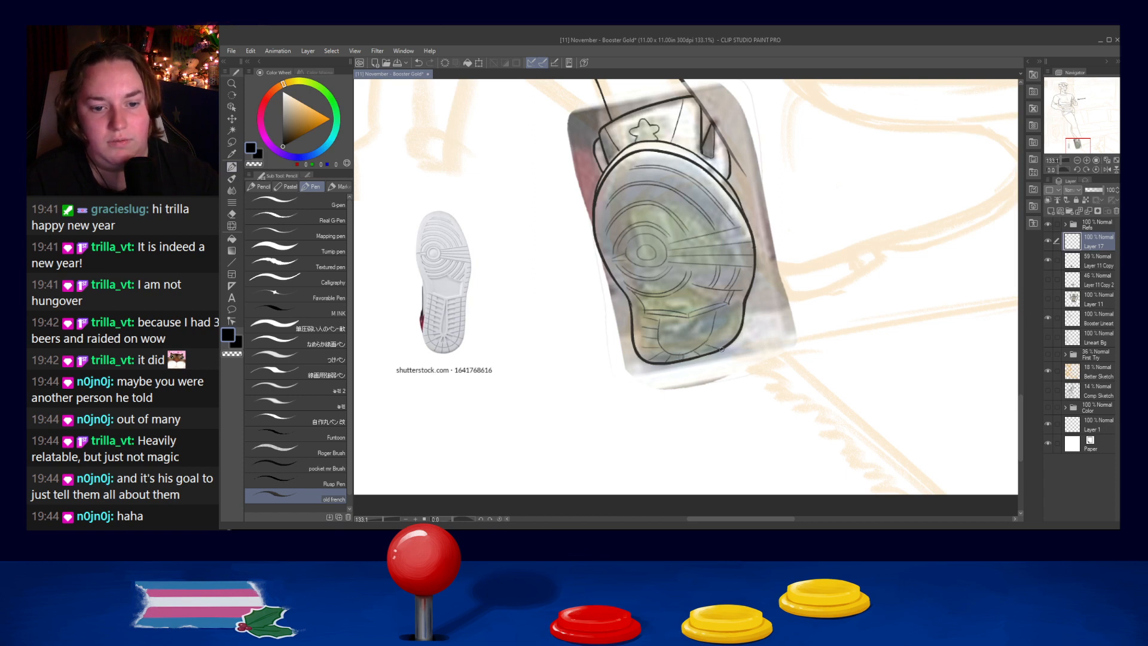
{"action": "key", "text": "ctrl+z"}
{"action": "mouse_move", "coordinate": [708, 340]}
{"action": "left_mouse_down"}
{"action": "mouse_move", "coordinate": [729, 338]}
{"action": "mouse_move", "coordinate": [732, 316]}
{"action": "left_mouse_up"}
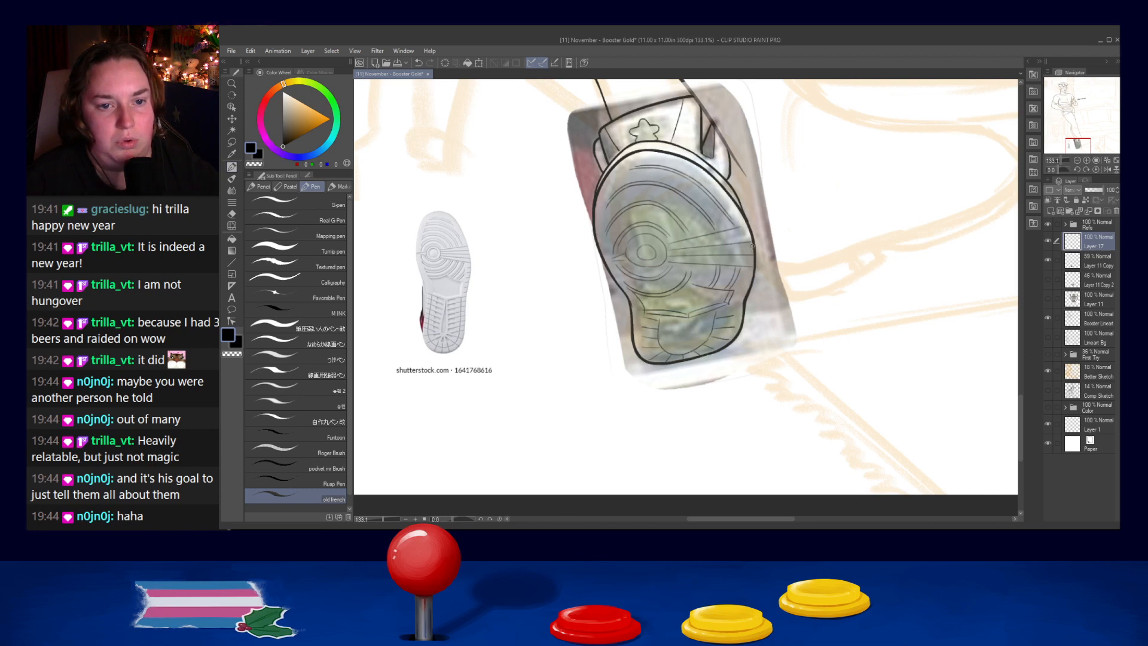
- Hide the Layer 11 Copy reference photo beneath the inked sole
{"action": "scroll", "coordinate": [751, 247], "scroll_direction": "down", "scroll_amount": 2}
{"action": "left_click_drag", "start_coordinate": [784, 233], "coordinate": [762, 293]}
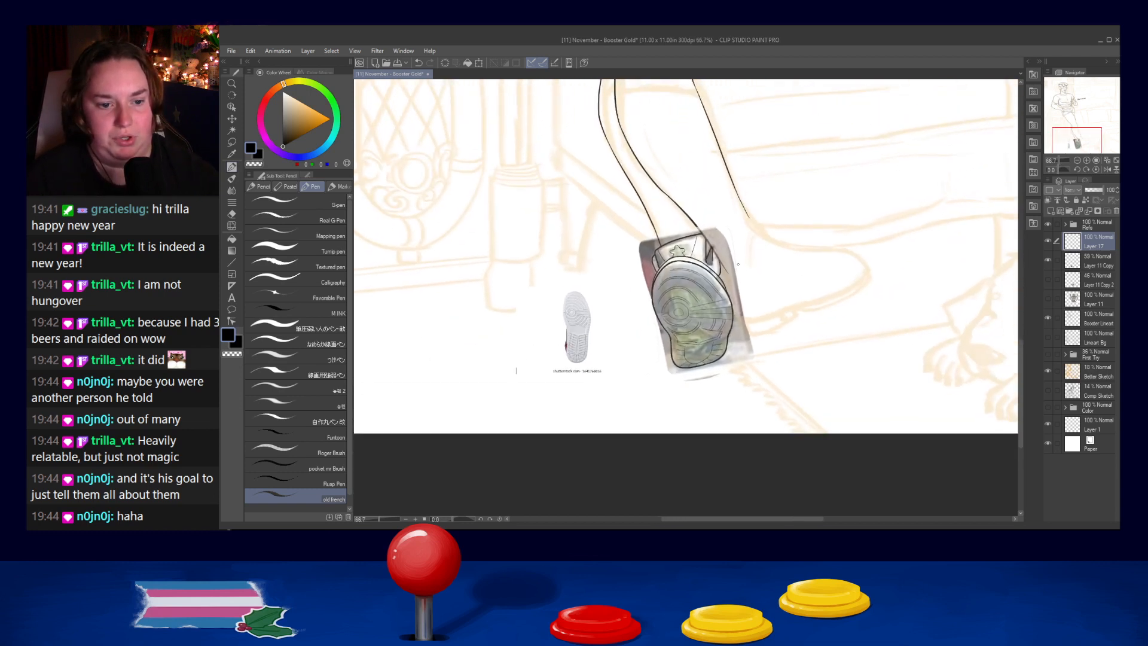
{"action": "scroll", "coordinate": [740, 265], "scroll_direction": "up", "scroll_amount": 1}
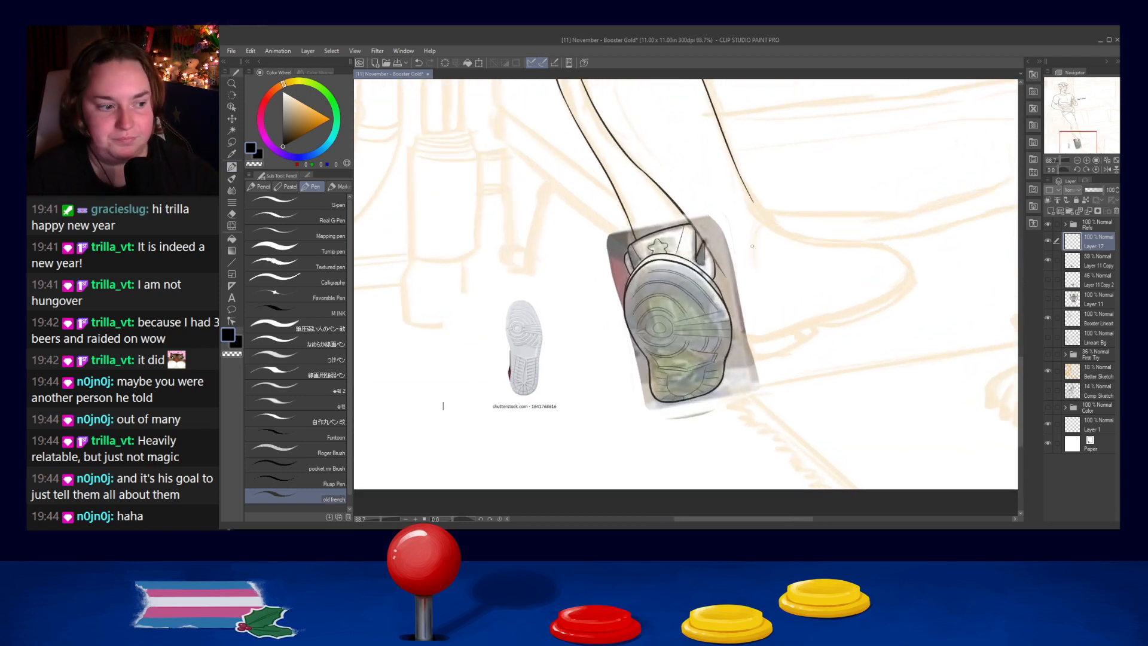
{"action": "scroll", "coordinate": [666, 233], "scroll_direction": "down", "scroll_amount": 2}
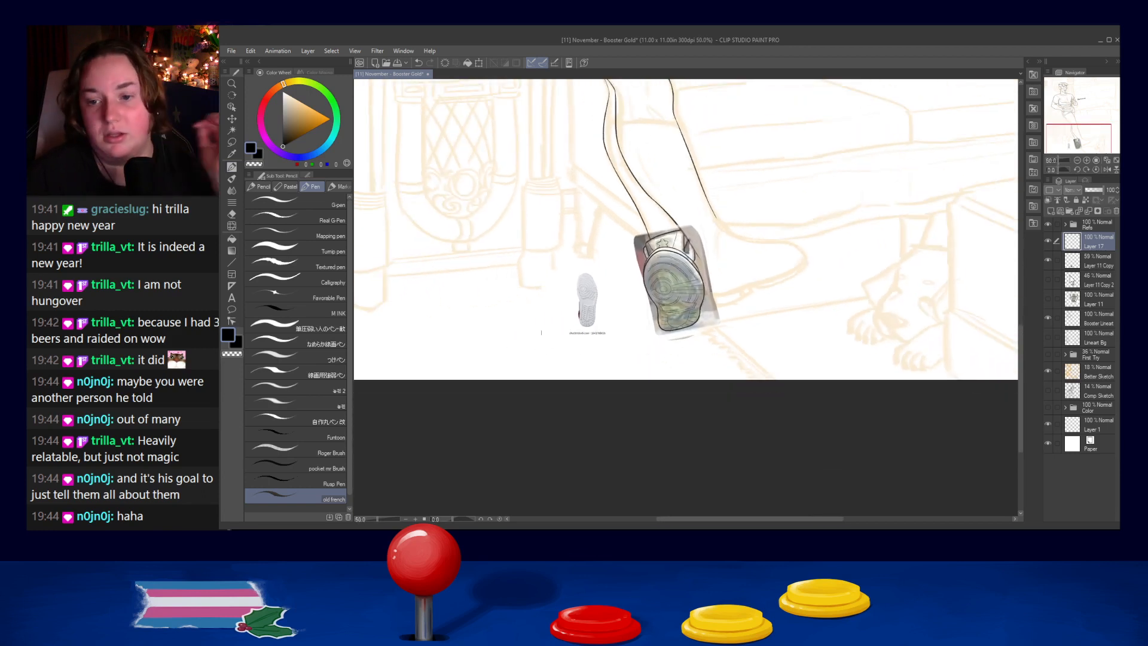
{"action": "left_click", "coordinate": [1049, 260]}
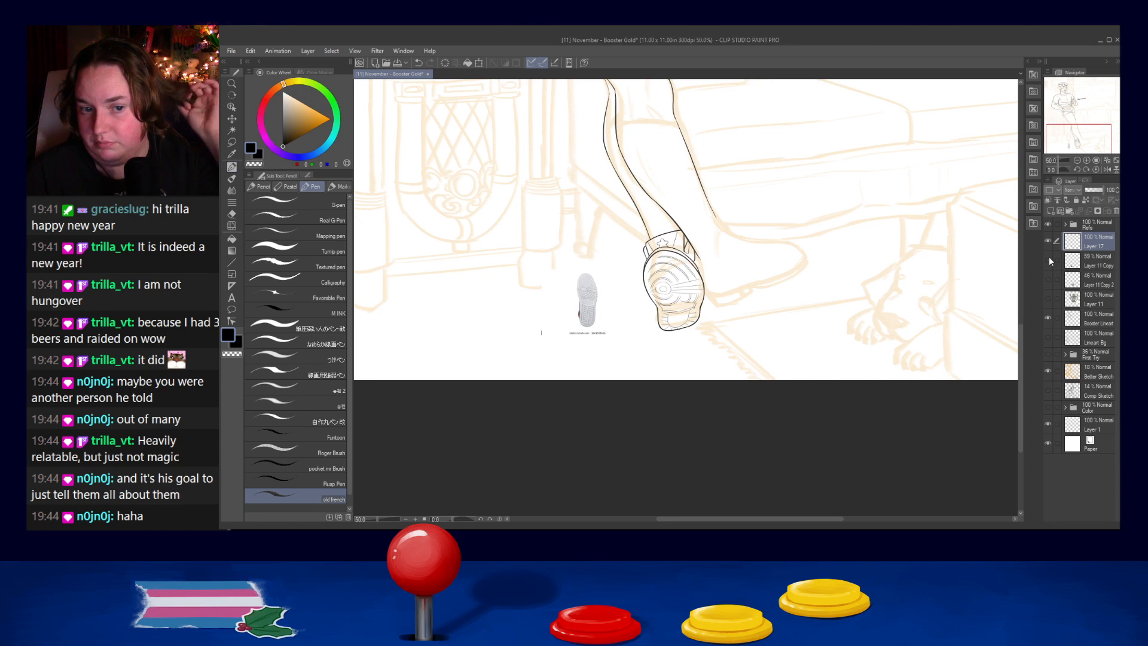
{"action": "scroll", "coordinate": [700, 248], "scroll_direction": "up", "scroll_amount": 4}
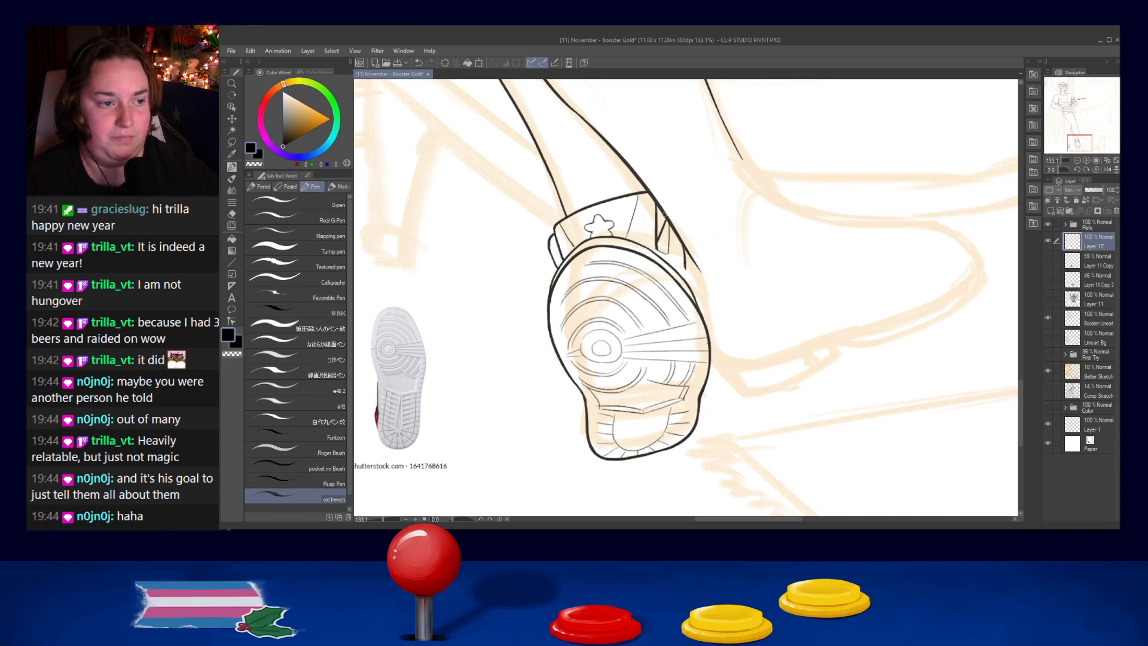
{"action": "left_click_drag", "start_coordinate": [685, 269], "coordinate": [685, 279]}
{"action": "key", "text": "ctrl+z"}
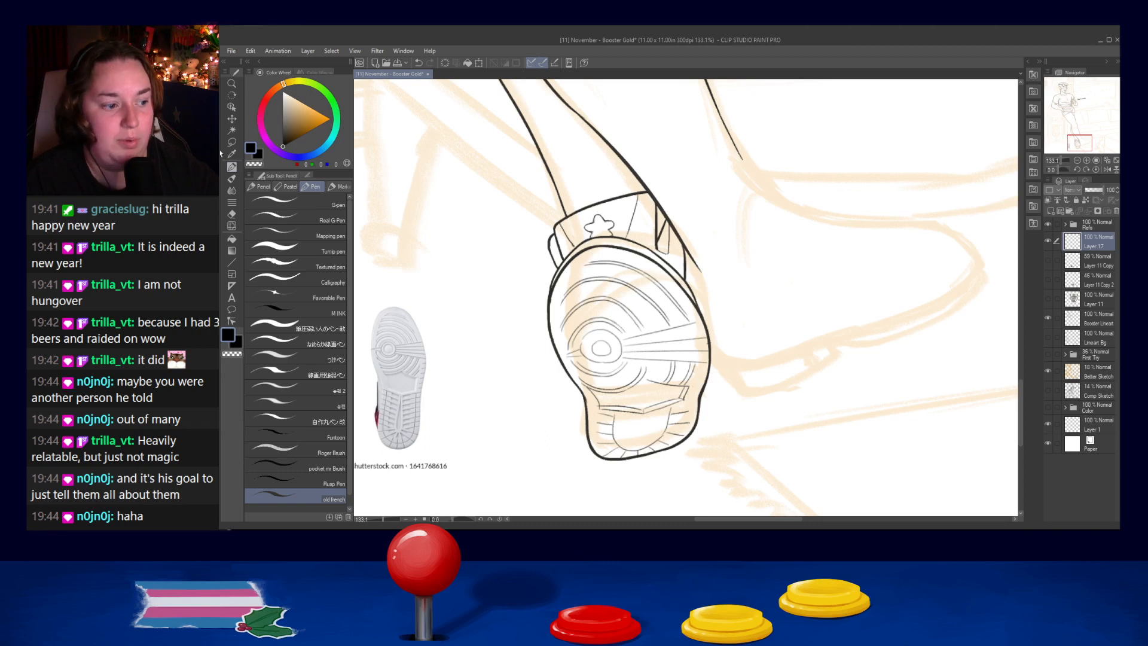
- Show the side-view shoe photo on Layer 11 Copy 2 and ink the top edge of that shoe's collar
{"action": "left_click_drag", "start_coordinate": [734, 321], "coordinate": [716, 334]}
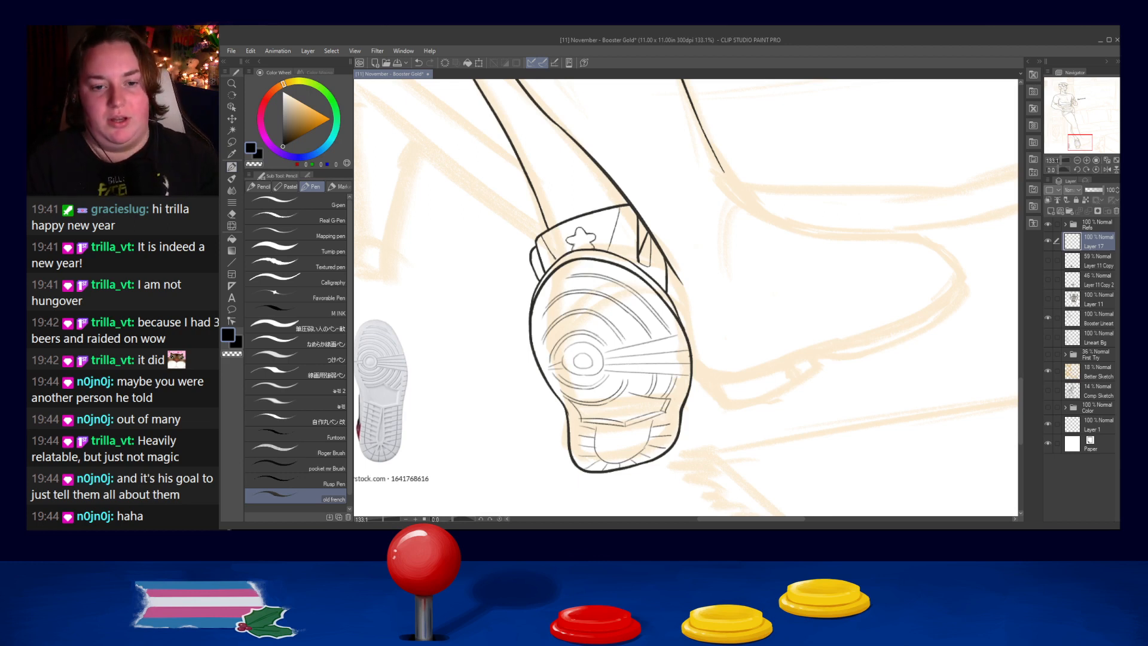
{"action": "left_click", "coordinate": [1047, 279]}
{"action": "left_click_drag", "start_coordinate": [793, 288], "coordinate": [728, 290]}
{"action": "mouse_move", "coordinate": [603, 189]}
{"action": "left_mouse_down"}
{"action": "mouse_move", "coordinate": [626, 173]}
{"action": "mouse_move", "coordinate": [608, 175]}
{"action": "mouse_move", "coordinate": [669, 158]}
{"action": "mouse_move", "coordinate": [659, 156]}
{"action": "mouse_move", "coordinate": [672, 164]}
{"action": "left_mouse_up"}
{"action": "key", "text": "ctrl+z"}
{"action": "key", "text": "ctrl+z"}
{"action": "key", "text": "ctrl+z"}
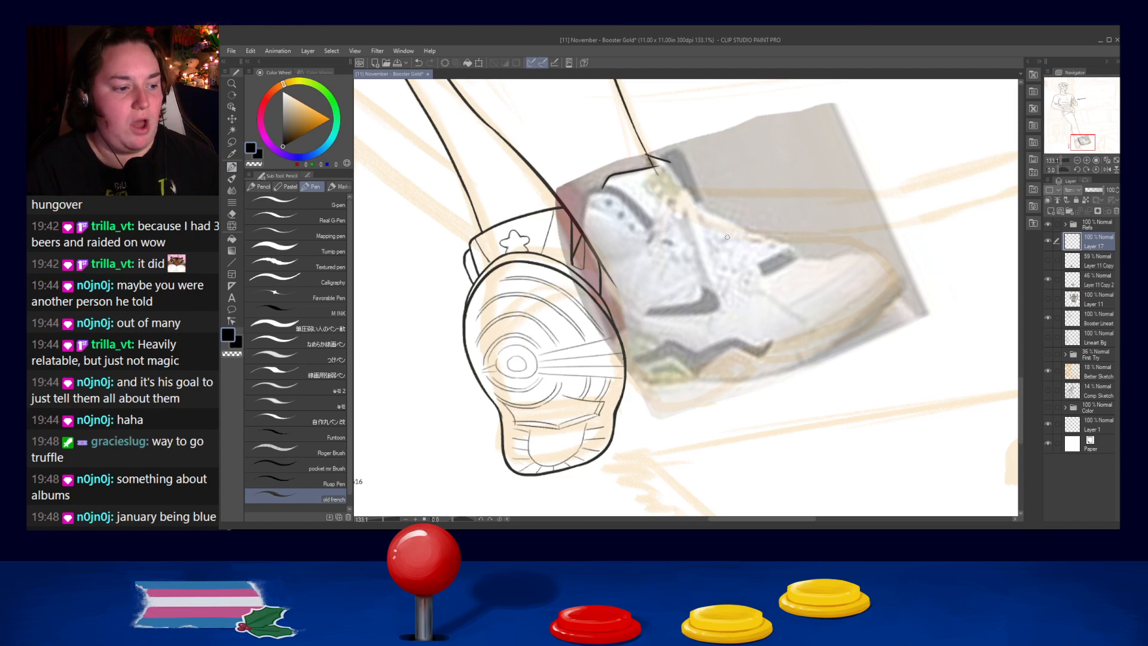
- Ink the front of the second shoe's outline, running from the collar's peak down toward the instep
{"action": "key", "text": "ctrl+z"}
{"action": "mouse_move", "coordinate": [646, 154]}
{"action": "left_mouse_down"}
{"action": "mouse_move", "coordinate": [673, 163]}
{"action": "mouse_move", "coordinate": [703, 205]}
{"action": "mouse_move", "coordinate": [690, 194]}
{"action": "mouse_move", "coordinate": [756, 231]}
{"action": "left_mouse_up"}
{"action": "key", "text": "ctrl+z"}
- Ink the instep contour from below the ankle across the top of the shoe toward the toe
{"action": "key", "text": "ctrl+z"}
{"action": "key", "text": "ctrl+z"}
{"action": "key", "text": "ctrl+z"}
{"action": "key", "text": "ctrl+z"}
{"action": "left_click_drag", "start_coordinate": [695, 205], "coordinate": [764, 230]}
- Ink the curved upper contour of the toe box down to the toe tip
{"action": "key", "text": "ctrl+z"}
{"action": "left_click_drag", "start_coordinate": [694, 206], "coordinate": [788, 243]}
{"action": "key", "text": "ctrl+z"}
{"action": "mouse_move", "coordinate": [692, 204]}
{"action": "left_mouse_down"}
{"action": "mouse_move", "coordinate": [785, 245]}
{"action": "mouse_move", "coordinate": [771, 241]}
{"action": "mouse_move", "coordinate": [863, 249]}
{"action": "left_mouse_up"}
{"action": "key", "text": "ctrl+z"}
{"action": "key", "text": "ctrl+z"}
{"action": "key", "text": "ctrl+z"}
{"action": "mouse_move", "coordinate": [788, 244]}
{"action": "left_mouse_down"}
{"action": "mouse_move", "coordinate": [893, 273]}
{"action": "mouse_move", "coordinate": [875, 257]}
{"action": "mouse_move", "coordinate": [890, 280]}
{"action": "left_mouse_up"}
{"action": "key", "text": "ctrl+z"}
{"action": "mouse_move", "coordinate": [871, 255]}
{"action": "left_mouse_down"}
{"action": "mouse_move", "coordinate": [889, 270]}
{"action": "mouse_move", "coordinate": [915, 257]}
{"action": "mouse_move", "coordinate": [831, 281]}
{"action": "mouse_move", "coordinate": [897, 290]}
{"action": "left_mouse_up"}
{"action": "key", "text": "ctrl+z"}
{"action": "key", "text": "ctrl+z"}
{"action": "key", "text": "ctrl+z"}
{"action": "key", "text": "ctrl+z"}
- Ink the rear edge of the side-view shoe's collar and check it by toggling Layer 17's visibility
{"action": "key", "text": "ctrl+z"}
{"action": "key", "text": "ctrl+z"}
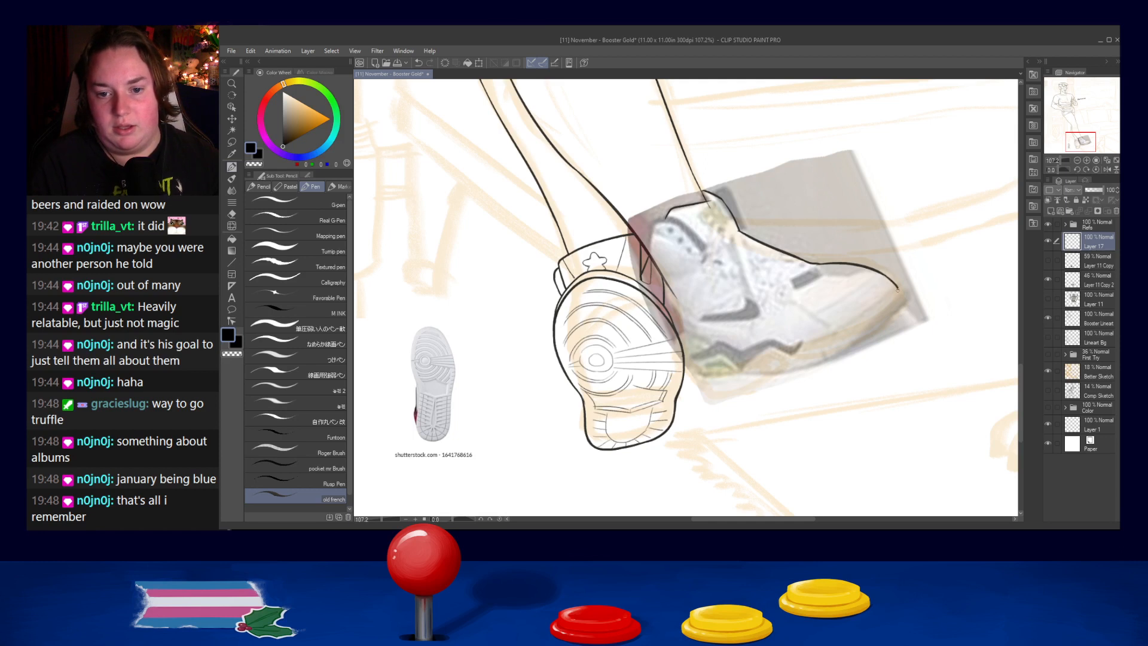
{"action": "mouse_move", "coordinate": [656, 220]}
{"action": "left_mouse_down"}
{"action": "mouse_move", "coordinate": [642, 247]}
{"action": "mouse_move", "coordinate": [651, 269]}
{"action": "left_mouse_up"}
{"action": "key", "text": "ctrl+z"}
{"action": "key", "text": "ctrl+z"}
{"action": "key", "text": "ctrl+z"}
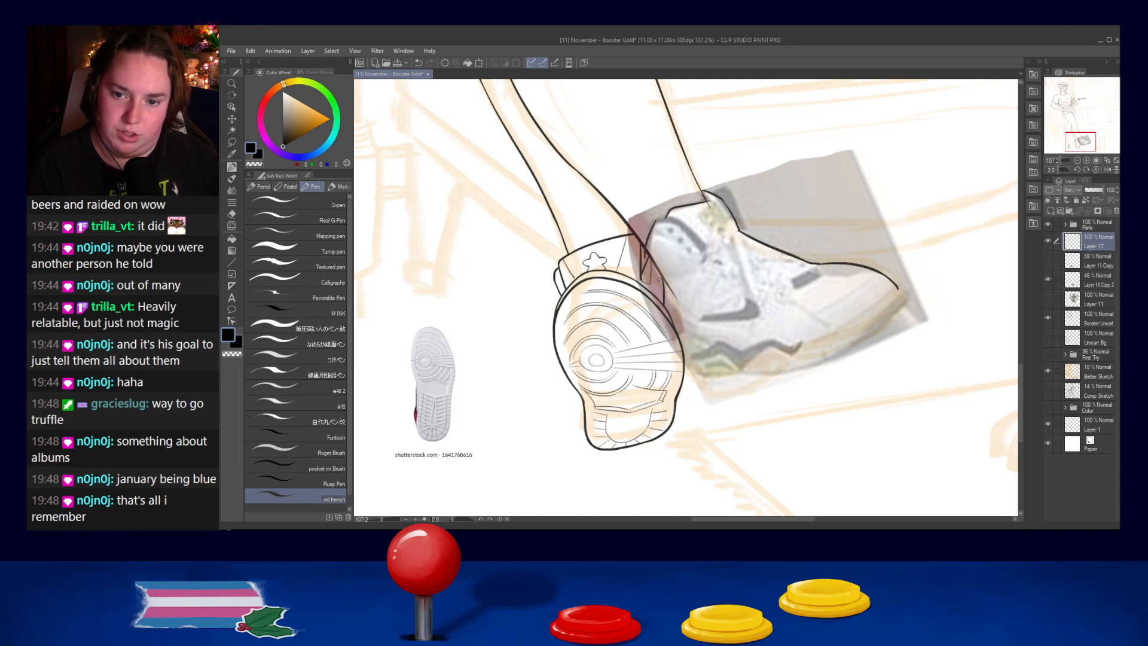
{"action": "left_click", "coordinate": [1048, 240]}
{"action": "left_click", "coordinate": [1048, 241]}
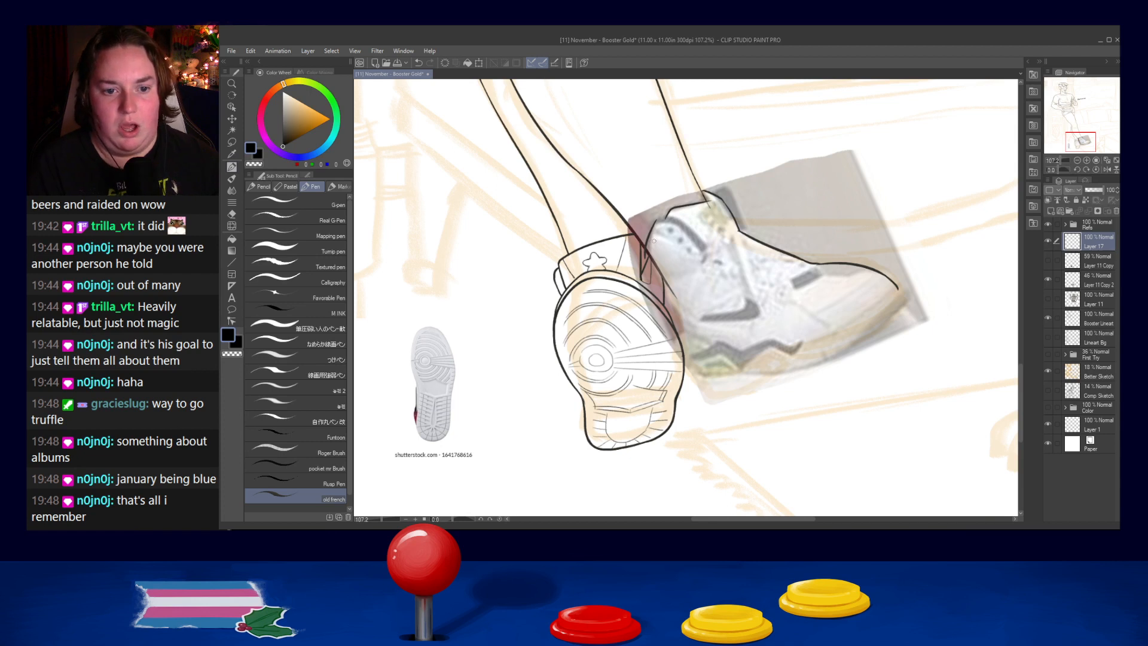
- Ink the curved padding line inside the collar, running from its rear edge down toward the lacing area
{"action": "mouse_move", "coordinate": [656, 220]}
{"action": "left_mouse_down"}
{"action": "mouse_move", "coordinate": [680, 217]}
{"action": "mouse_move", "coordinate": [654, 221]}
{"action": "mouse_move", "coordinate": [683, 221]}
{"action": "mouse_move", "coordinate": [709, 245]}
{"action": "mouse_move", "coordinate": [682, 221]}
{"action": "mouse_move", "coordinate": [704, 246]}
{"action": "left_mouse_up"}
{"action": "key", "text": "ctrl+z"}
{"action": "key", "text": "ctrl+z"}
{"action": "key", "text": "ctrl+z"}
{"action": "key", "text": "ctrl+z"}
{"action": "key", "text": "ctrl+z"}
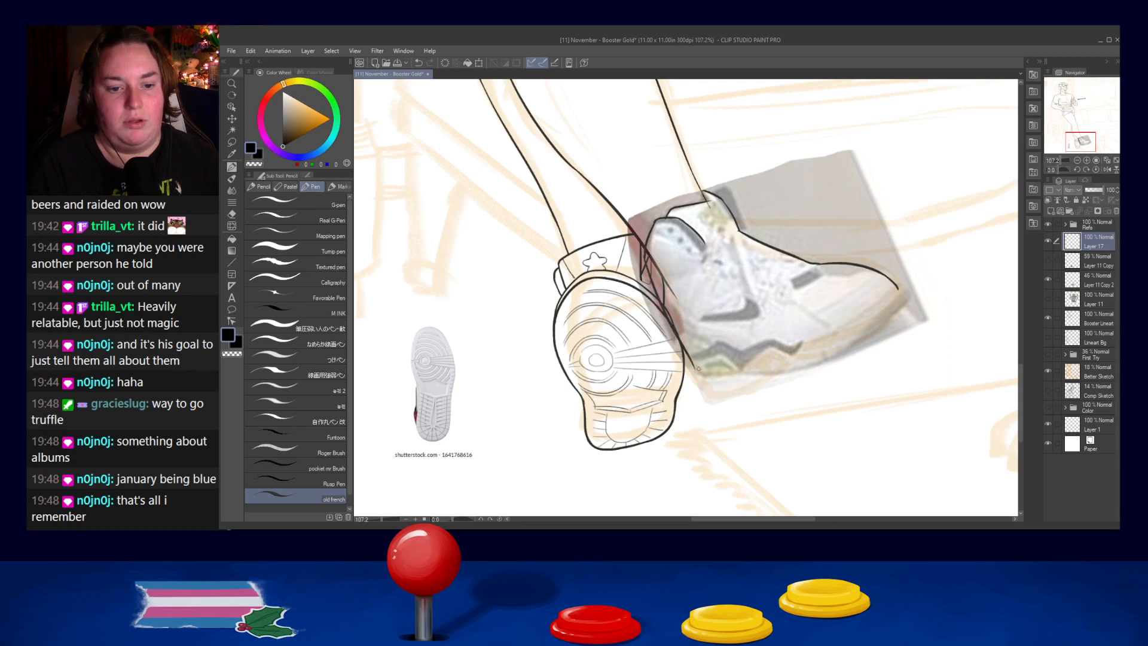
- Ink the shoe's back edge down to the heel corner and the sole's bottom edge forward toward the toe
{"action": "left_click_drag", "start_coordinate": [645, 261], "coordinate": [696, 377]}
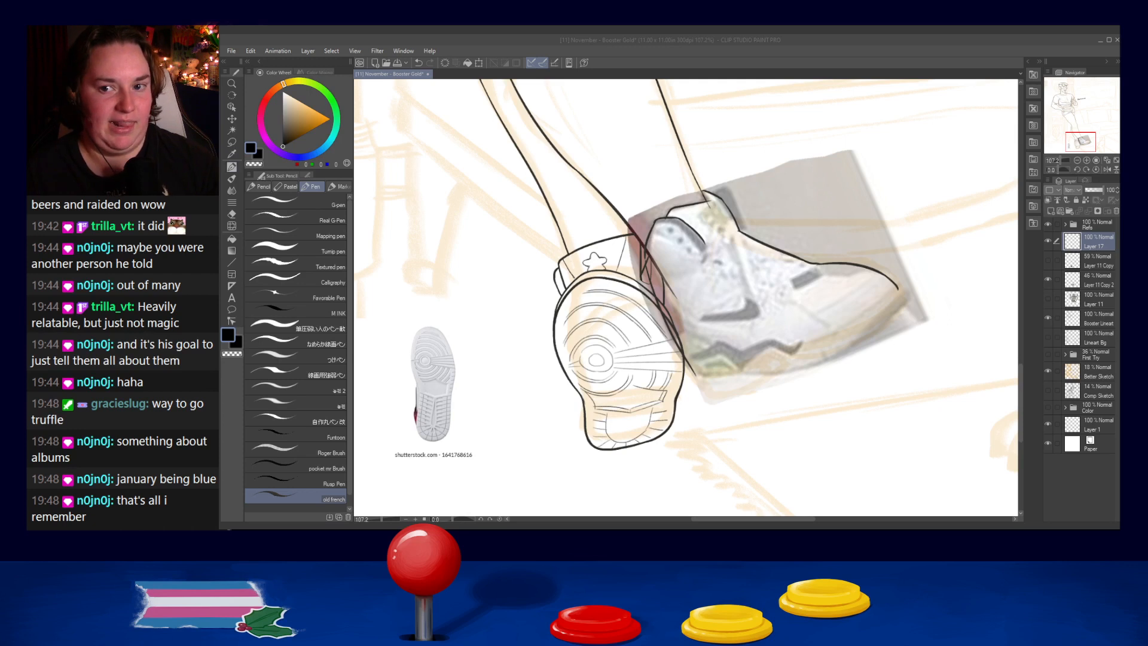
{"action": "left_click", "coordinate": [748, 366]}
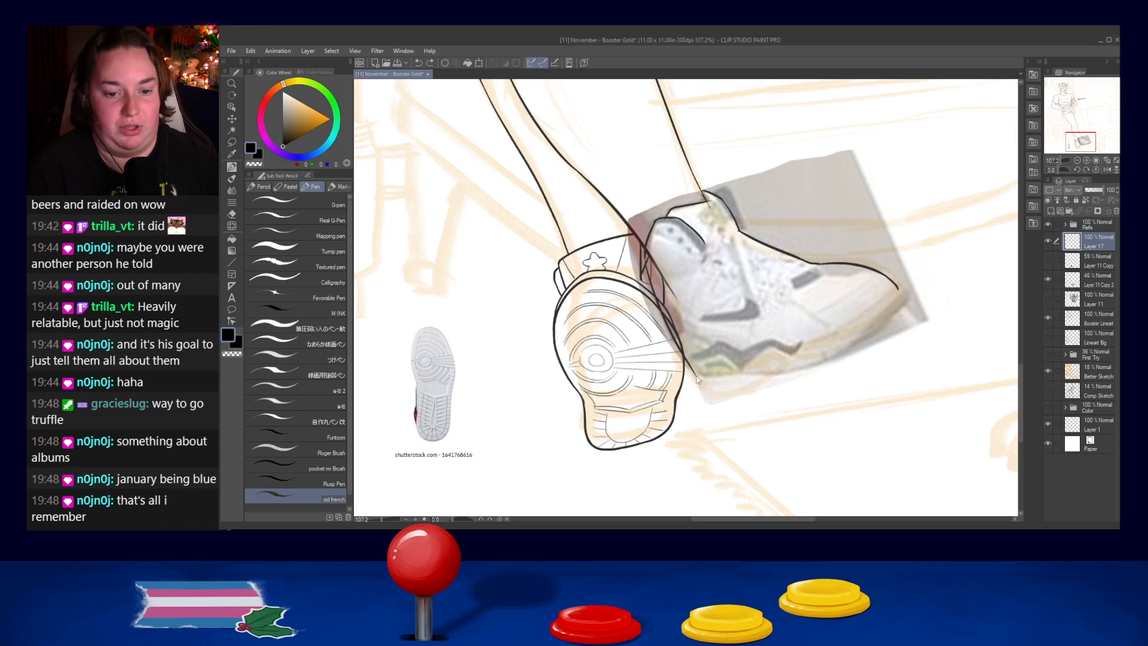
{"action": "left_click_drag", "start_coordinate": [697, 374], "coordinate": [736, 371]}
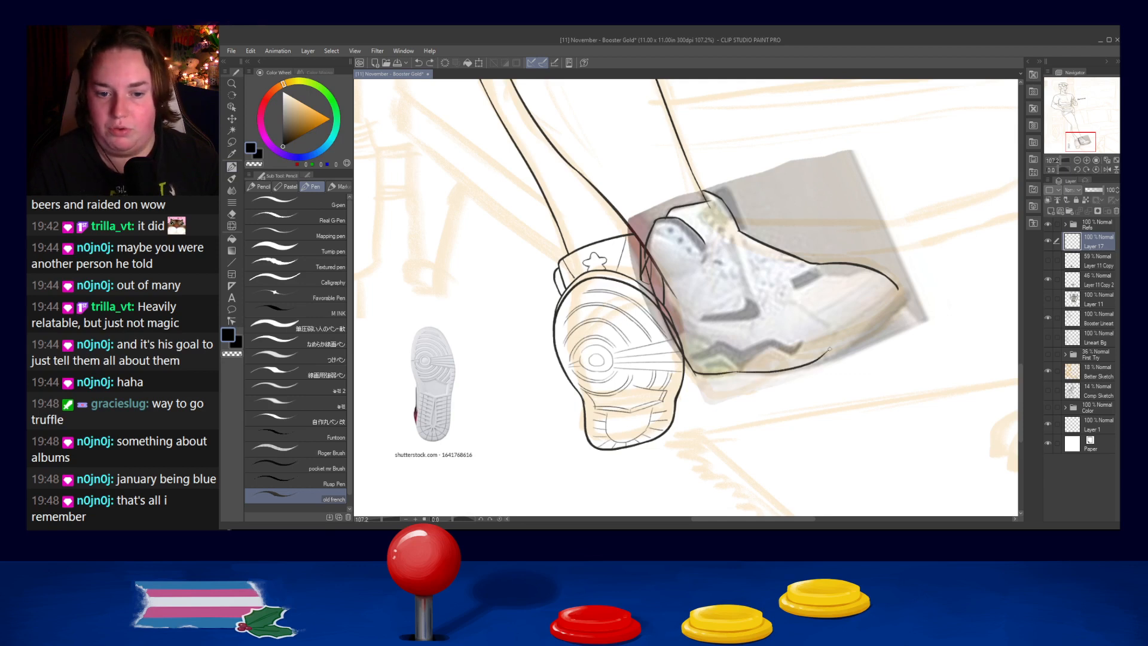
{"action": "left_click_drag", "start_coordinate": [736, 372], "coordinate": [855, 345]}
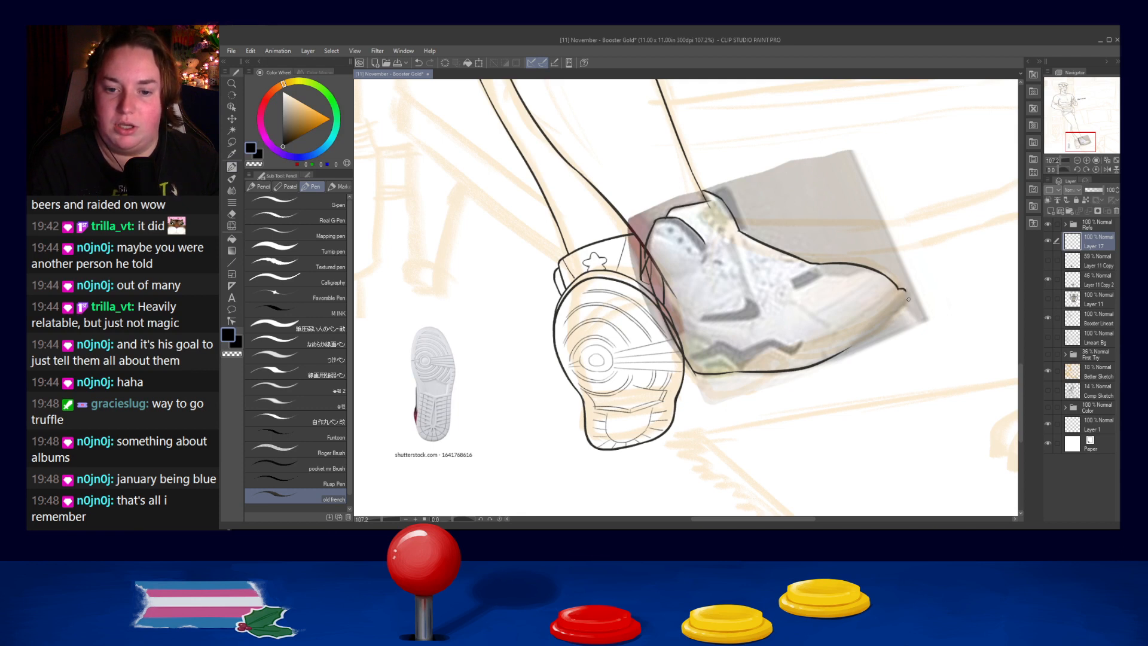
- Ink the notched toe tip and connect it to the sole's bottom edge
{"action": "mouse_move", "coordinate": [899, 288]}
{"action": "left_mouse_down"}
{"action": "mouse_move", "coordinate": [907, 303]}
{"action": "mouse_move", "coordinate": [850, 349]}
{"action": "left_mouse_up"}
{"action": "key", "text": "ctrl+z"}
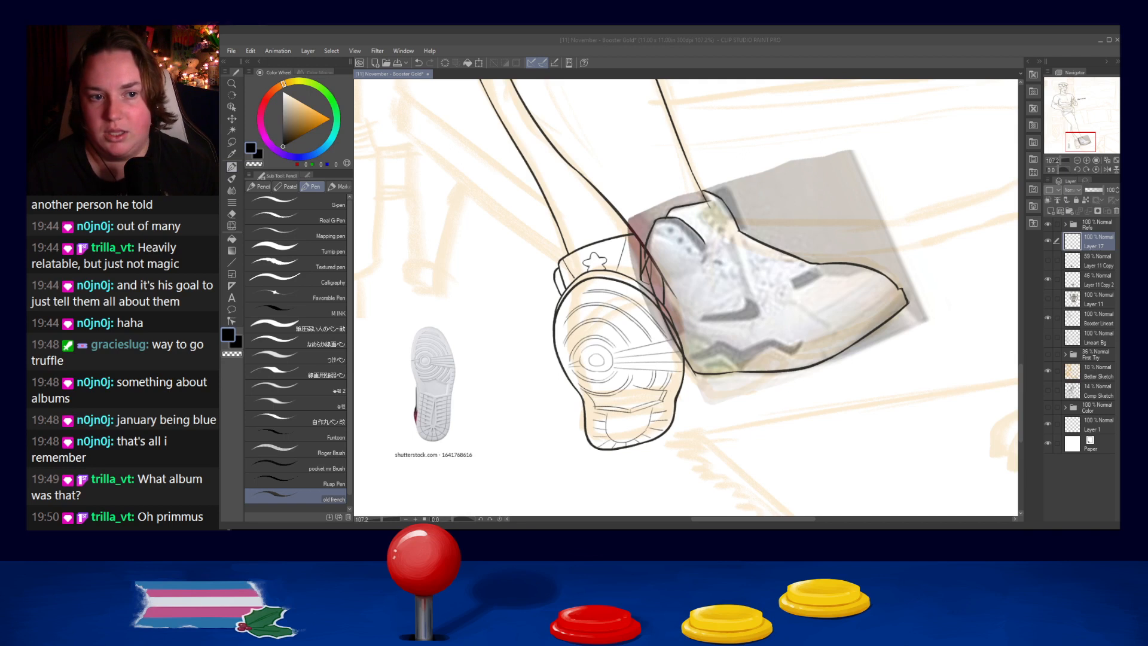
{"action": "left_click", "coordinate": [696, 241]}
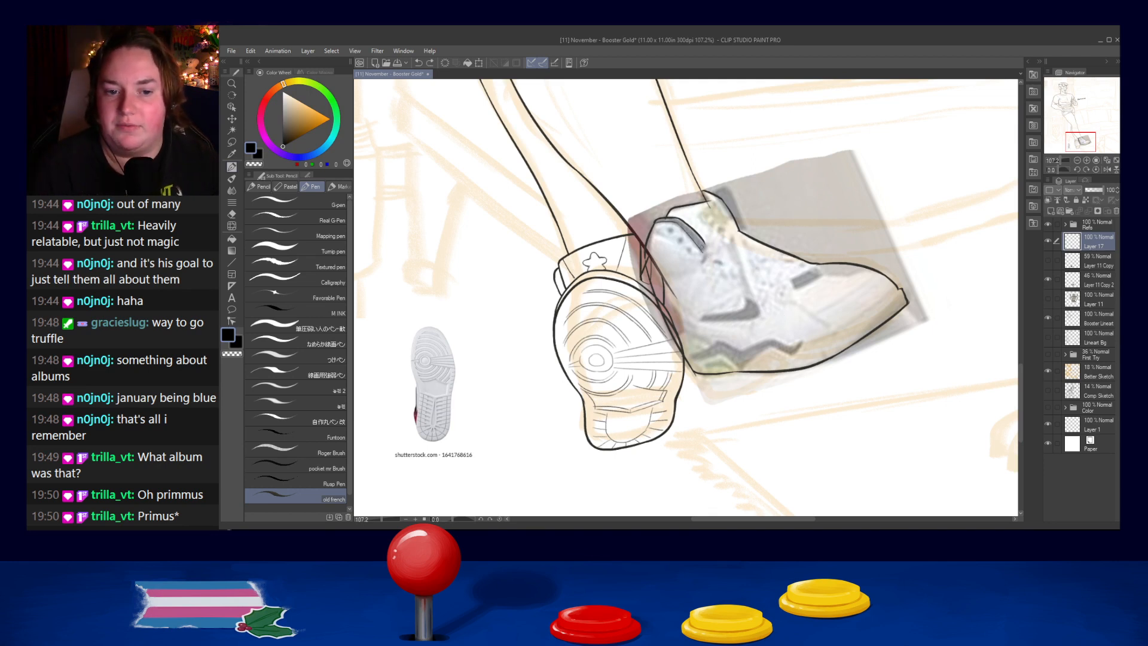
- Ink the lacing panel's edge from the collar padding along the instep, turning down sharply at its front end
{"action": "key", "text": "ctrl+z"}
{"action": "left_click_drag", "start_coordinate": [720, 263], "coordinate": [792, 278]}
{"action": "key", "text": "ctrl+z"}
{"action": "mouse_move", "coordinate": [722, 262]}
{"action": "left_mouse_down"}
{"action": "mouse_move", "coordinate": [786, 273]}
{"action": "mouse_move", "coordinate": [744, 268]}
{"action": "mouse_move", "coordinate": [790, 278]}
{"action": "mouse_move", "coordinate": [799, 299]}
{"action": "left_mouse_up"}
{"action": "key", "text": "ctrl+z"}
{"action": "key", "text": "ctrl+z"}
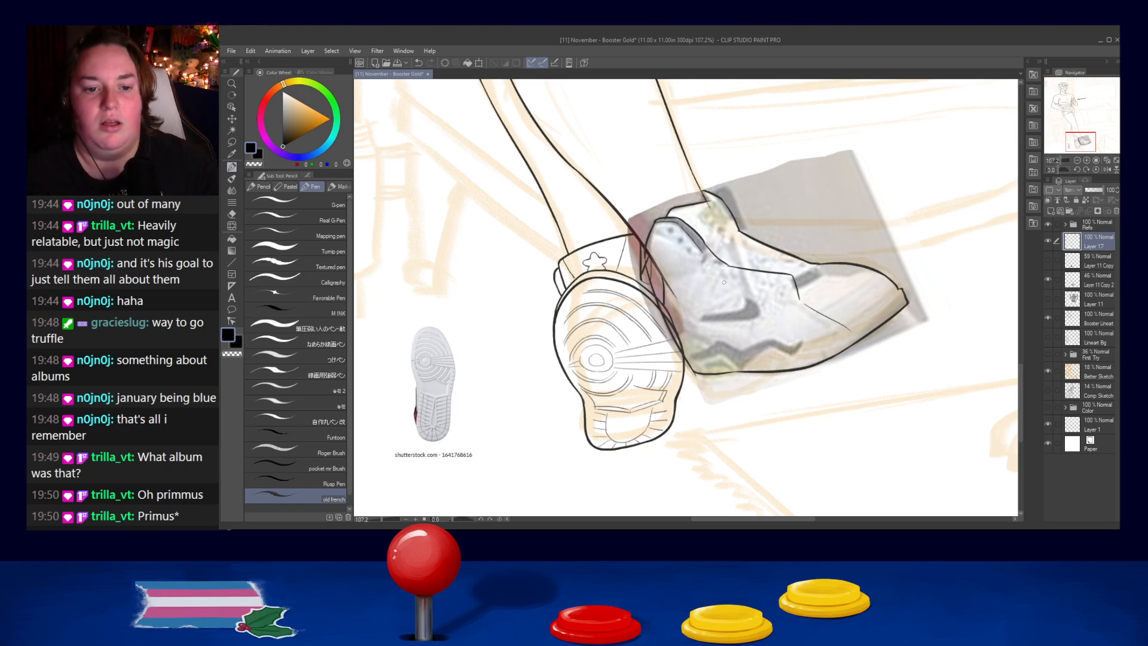
- Ink a long curved seam across the shoe's side, below the lacing panel and sloping down toward the sole
{"action": "key", "text": "ctrl+z"}
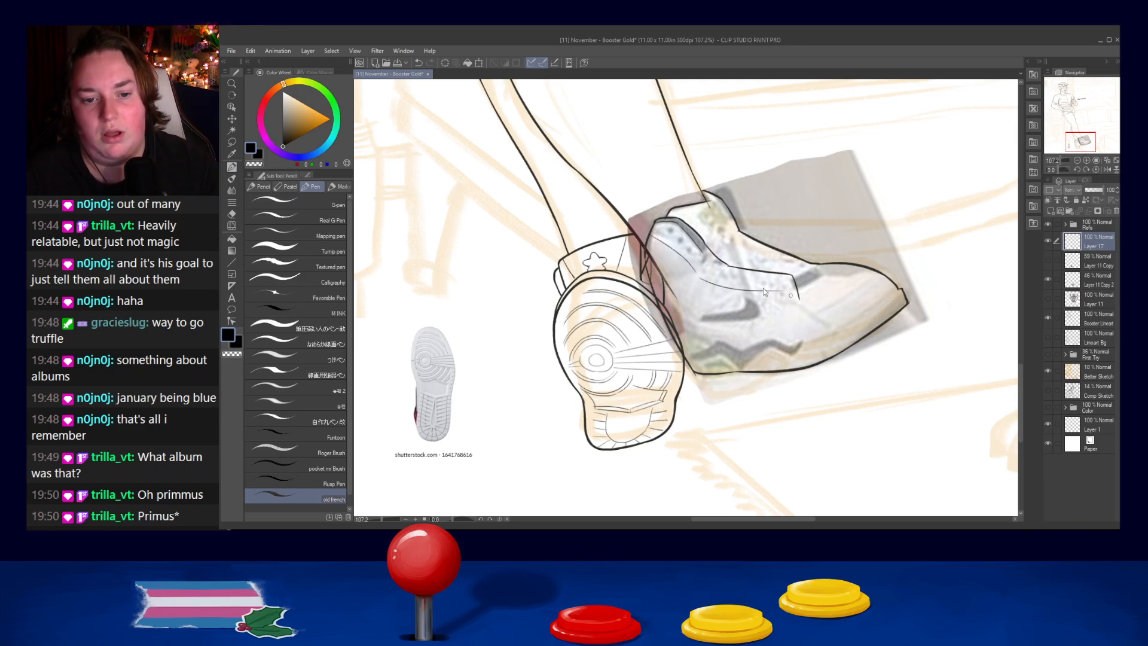
{"action": "mouse_move", "coordinate": [697, 276]}
{"action": "left_mouse_down"}
{"action": "mouse_move", "coordinate": [804, 300]}
{"action": "mouse_move", "coordinate": [833, 327]}
{"action": "left_mouse_up"}
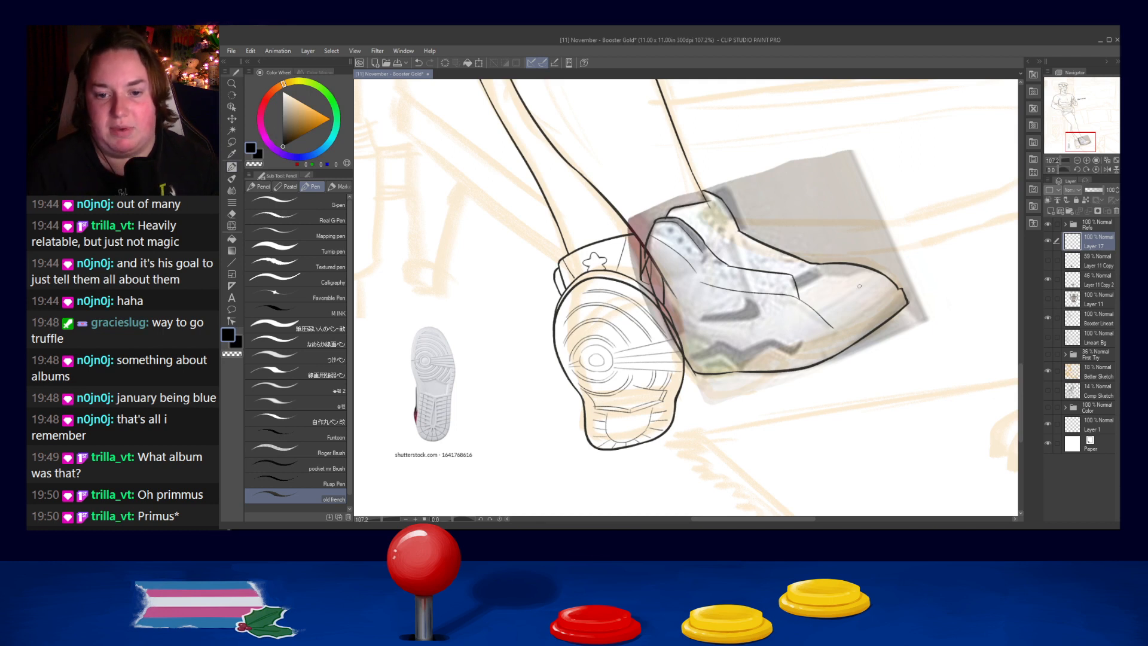
{"action": "key", "text": "ctrl+z"}
{"action": "key", "text": "alt+Tab"}
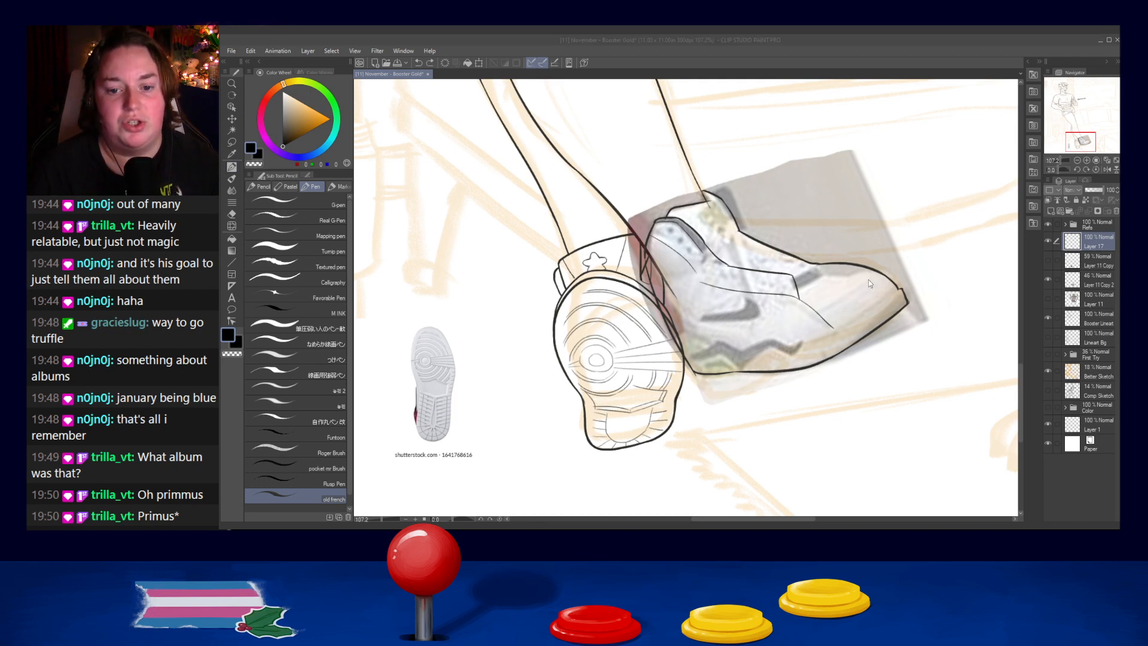
- Ink a short curved detail line on the top of the toe box
{"action": "left_click_drag", "start_coordinate": [868, 271], "coordinate": [834, 301]}
{"action": "key", "text": "ctrl+z"}
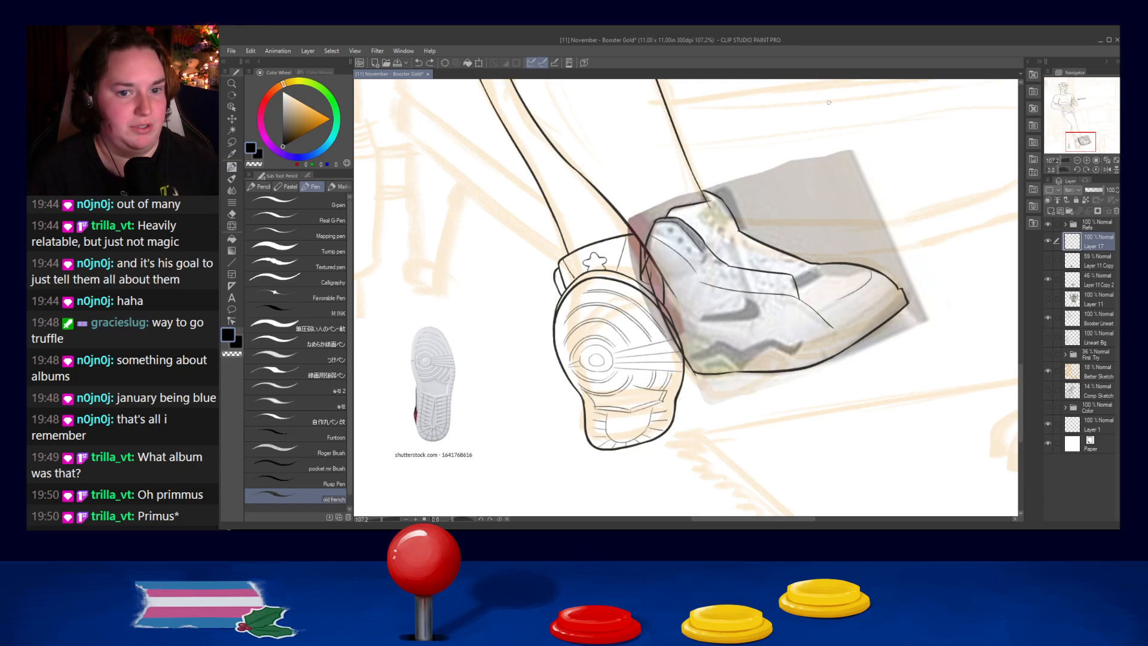
{"action": "key", "text": "ctrl+y"}
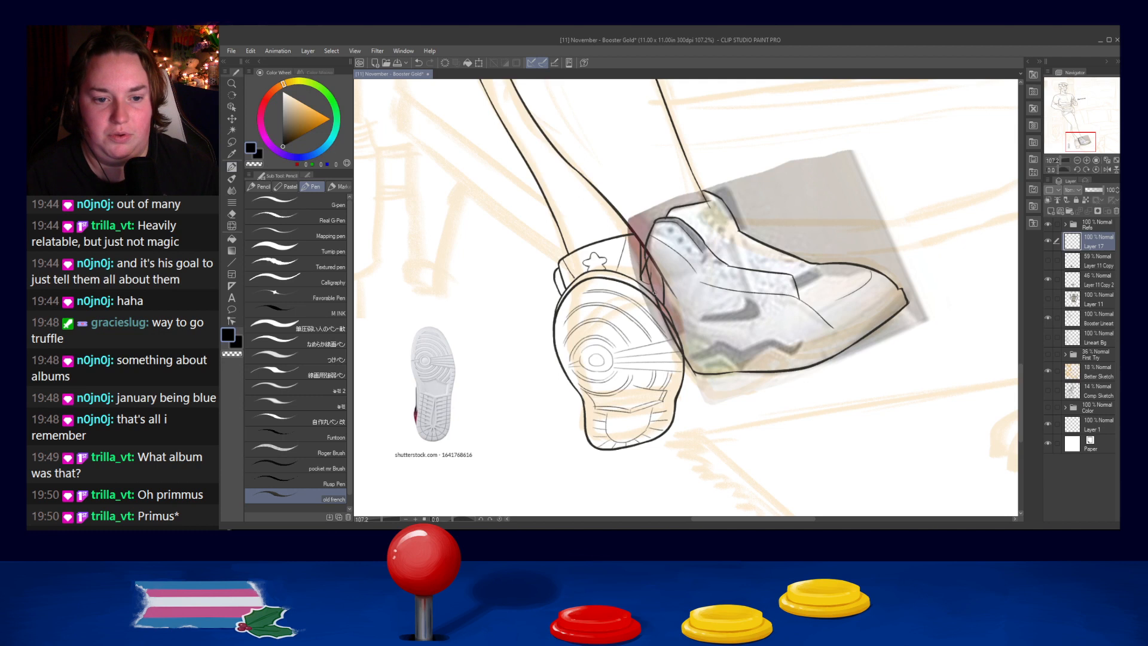
{"action": "key", "text": "ctrl+z"}
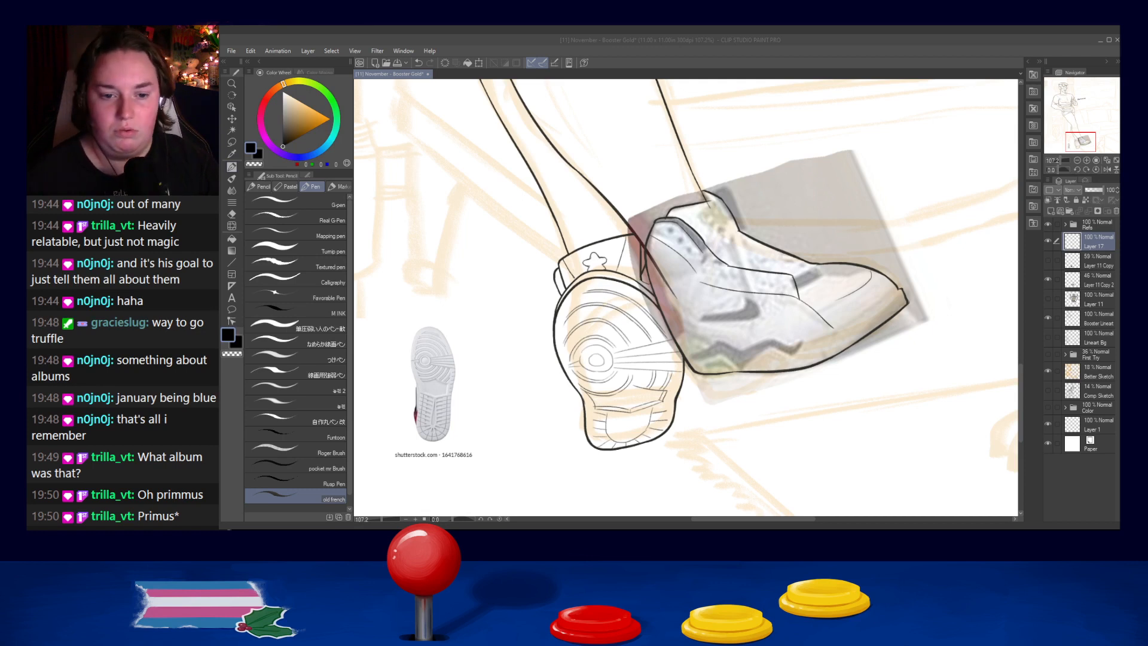
- Ink the midsole's upper line from the toe tip back along the side of the shoe
{"action": "left_click_drag", "start_coordinate": [731, 325], "coordinate": [647, 313]}
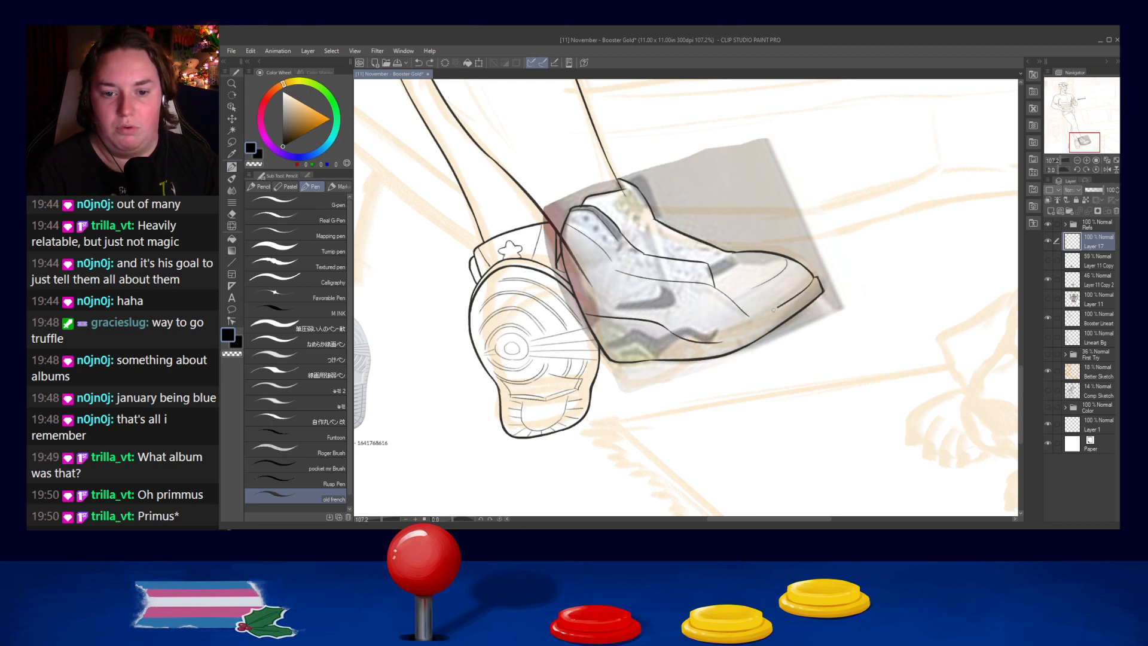
{"action": "left_click_drag", "start_coordinate": [813, 277], "coordinate": [705, 343]}
{"action": "key", "text": "ctrl+z"}
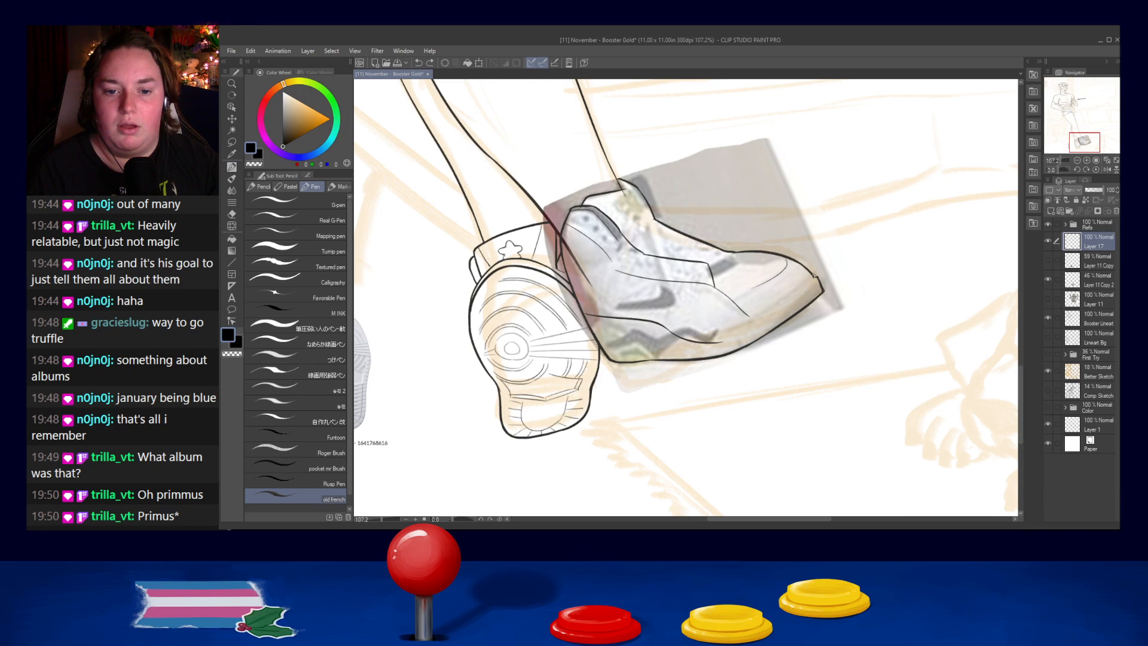
{"action": "key", "text": "ctrl+z"}
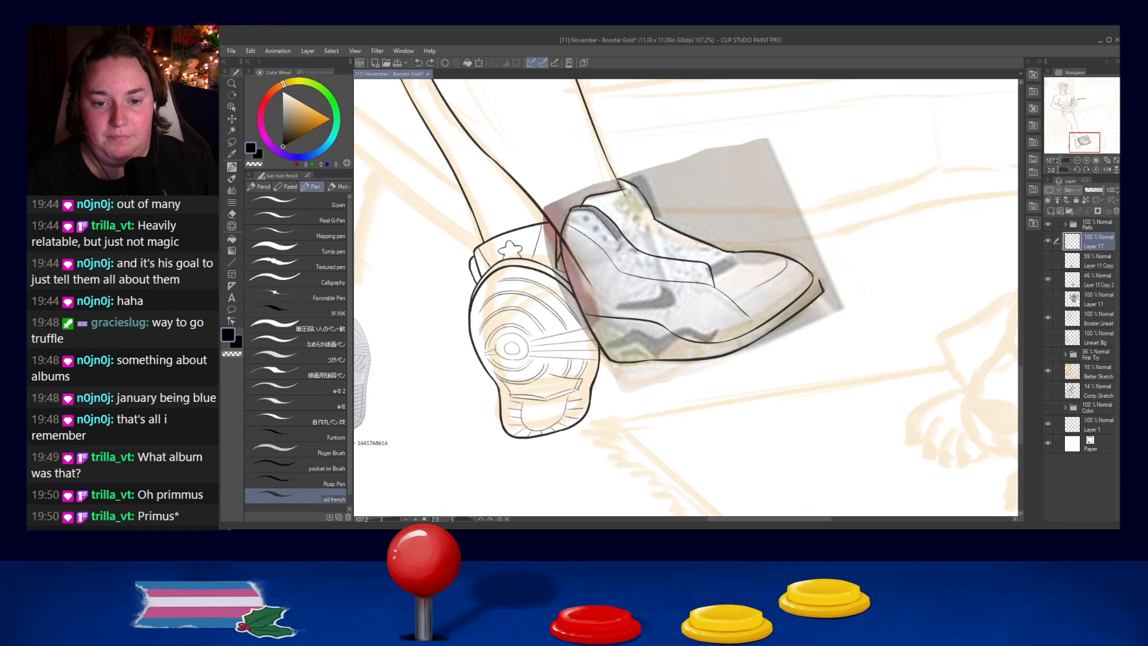
- Rework the notched toe tip into a rounded end that joins the sole's edge smoothly
{"action": "key", "text": "ctrl+z"}
{"action": "left_click_drag", "start_coordinate": [814, 273], "coordinate": [821, 288]}
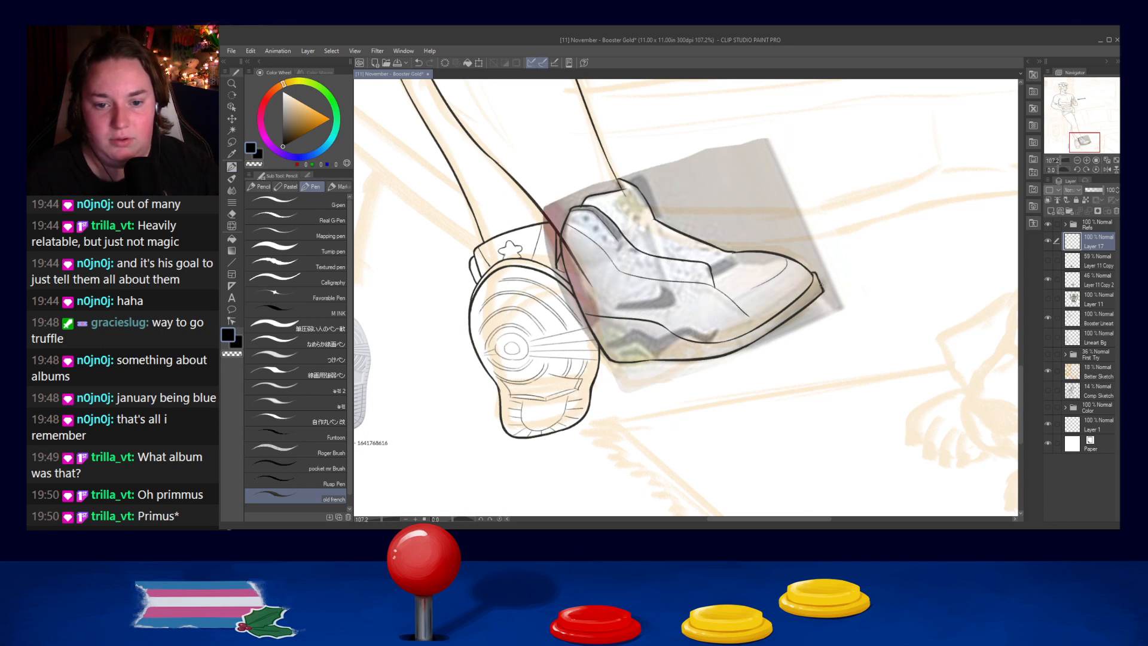
{"action": "left_click_drag", "start_coordinate": [825, 290], "coordinate": [817, 298]}
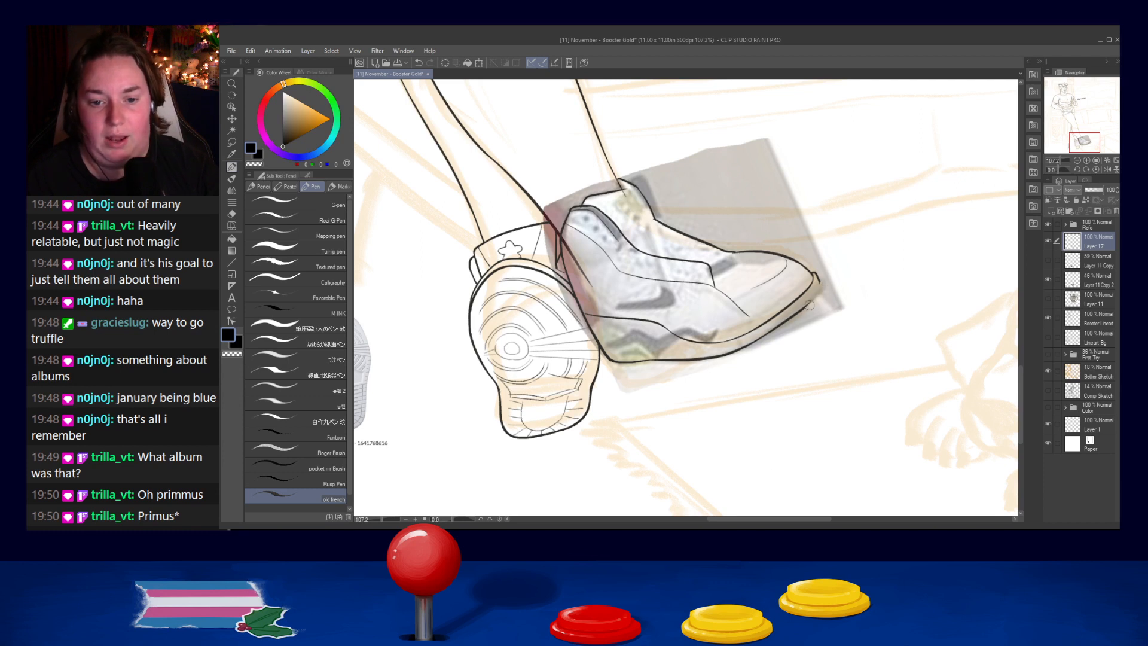
{"action": "key", "text": "ctrl+z"}
{"action": "mouse_move", "coordinate": [819, 289]}
{"action": "left_mouse_down"}
{"action": "mouse_move", "coordinate": [795, 314]}
{"action": "mouse_move", "coordinate": [803, 308]}
{"action": "left_mouse_up"}
{"action": "key", "text": "ctrl+z"}
{"action": "key", "text": "ctrl+z"}
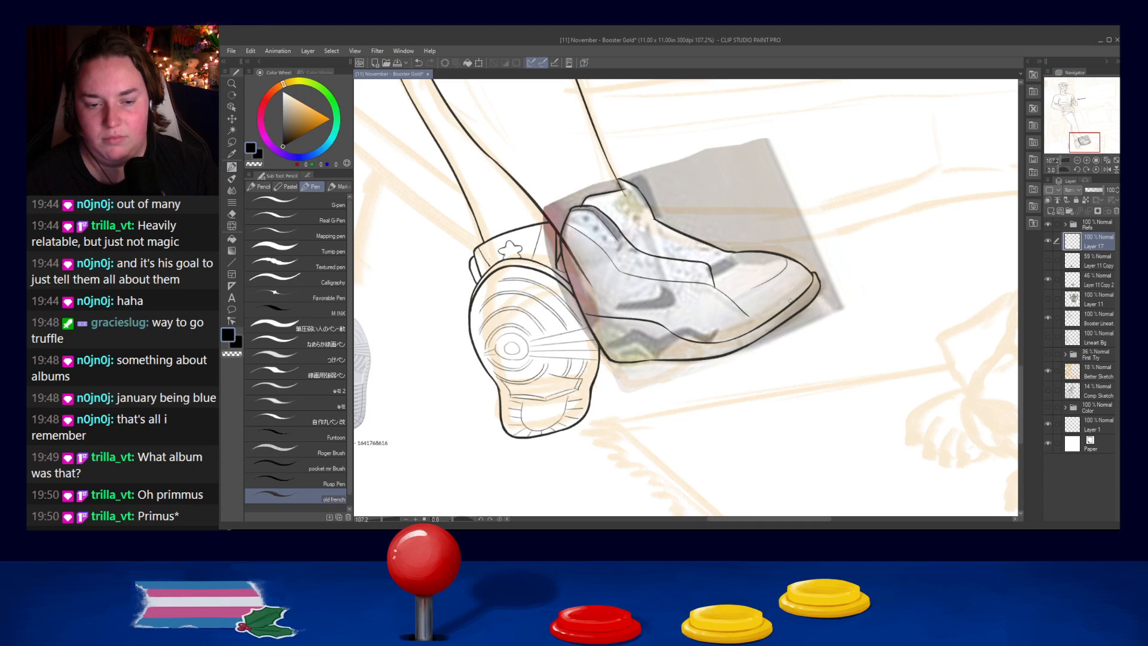
- Try to ink a short stroke on the toe box near the front end of the side seam
{"action": "mouse_move", "coordinate": [729, 296]}
{"action": "left_mouse_down"}
{"action": "mouse_move", "coordinate": [760, 285]}
{"action": "mouse_move", "coordinate": [743, 292]}
{"action": "left_mouse_up"}
{"action": "key", "text": "ctrl+z"}
{"action": "key", "text": "ctrl+z"}
{"action": "key", "text": "ctrl+z"}
{"action": "key", "text": "ctrl+z"}
{"action": "key", "text": "ctrl+z"}
{"action": "key", "text": "ctrl+z"}
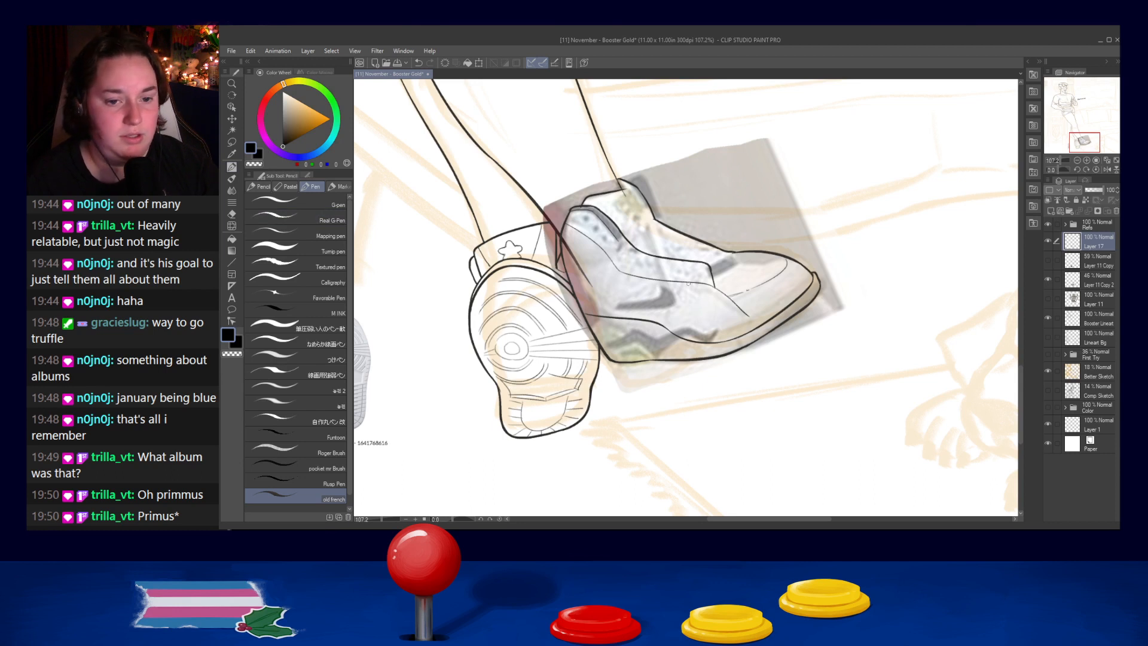
{"action": "left_click_drag", "start_coordinate": [714, 230], "coordinate": [760, 285]}
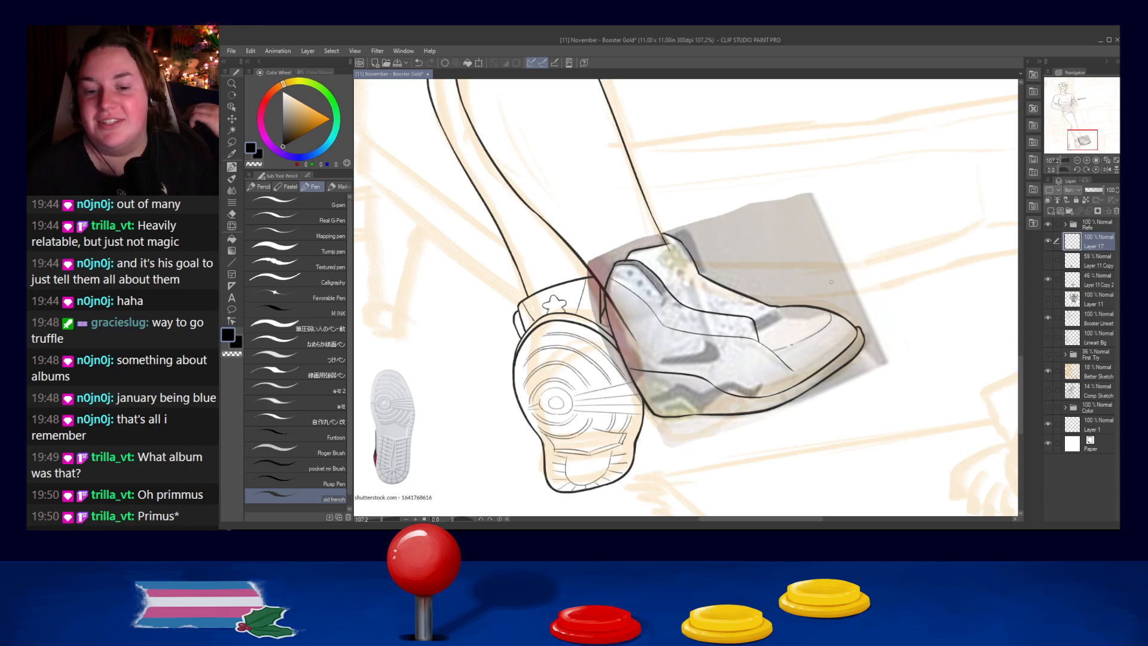
- Undo the latest toe-box strokes and redraw the short line at the front end of the lace opening
{"action": "key", "text": "ctrl+z"}
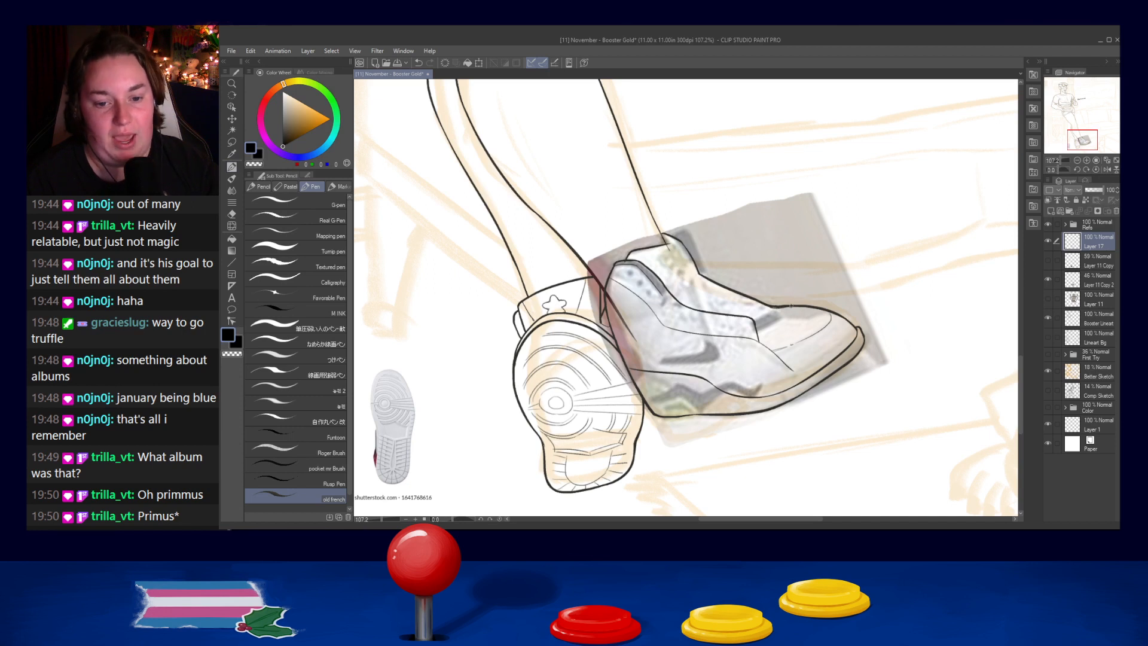
{"action": "key", "text": "ctrl+z"}
{"action": "left_click_drag", "start_coordinate": [769, 307], "coordinate": [786, 306]}
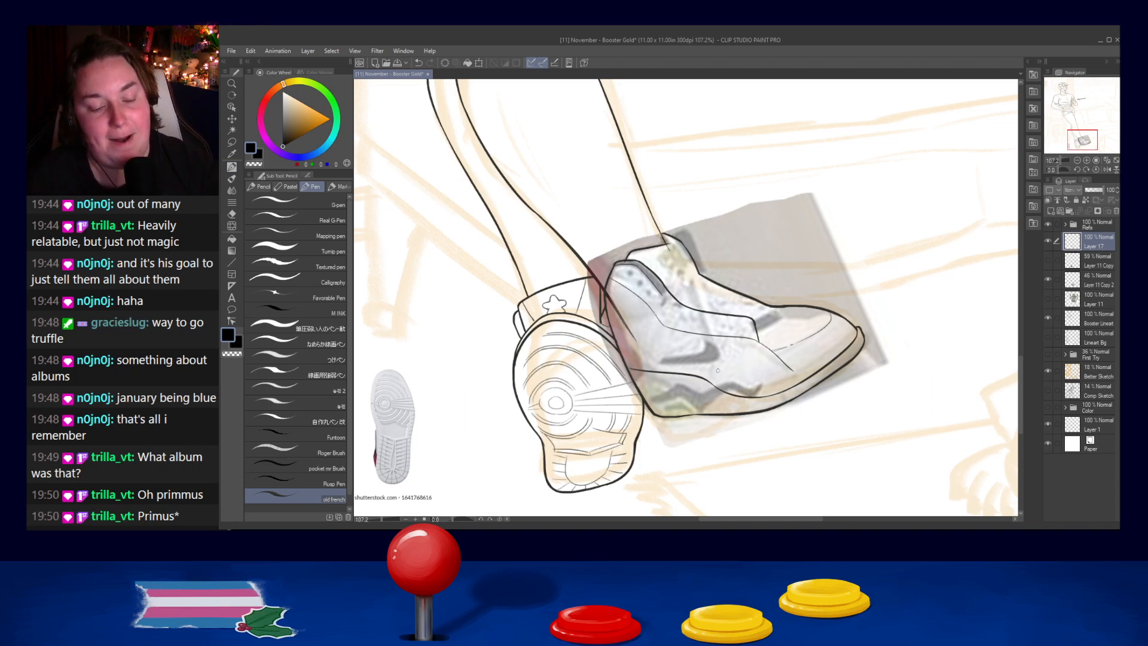
- Try to ink a line along the rear side of the shoe just above the midsole
{"action": "mouse_move", "coordinate": [640, 391]}
{"action": "left_mouse_down"}
{"action": "mouse_move", "coordinate": [686, 368]}
{"action": "mouse_move", "coordinate": [679, 375]}
{"action": "mouse_move", "coordinate": [722, 391]}
{"action": "left_mouse_up"}
{"action": "key", "text": "ctrl+z"}
{"action": "key", "text": "ctrl+z"}
{"action": "key", "text": "ctrl+z"}
{"action": "key", "text": "ctrl+z"}
{"action": "key", "text": "ctrl+z"}
{"action": "key", "text": "ctrl+z"}
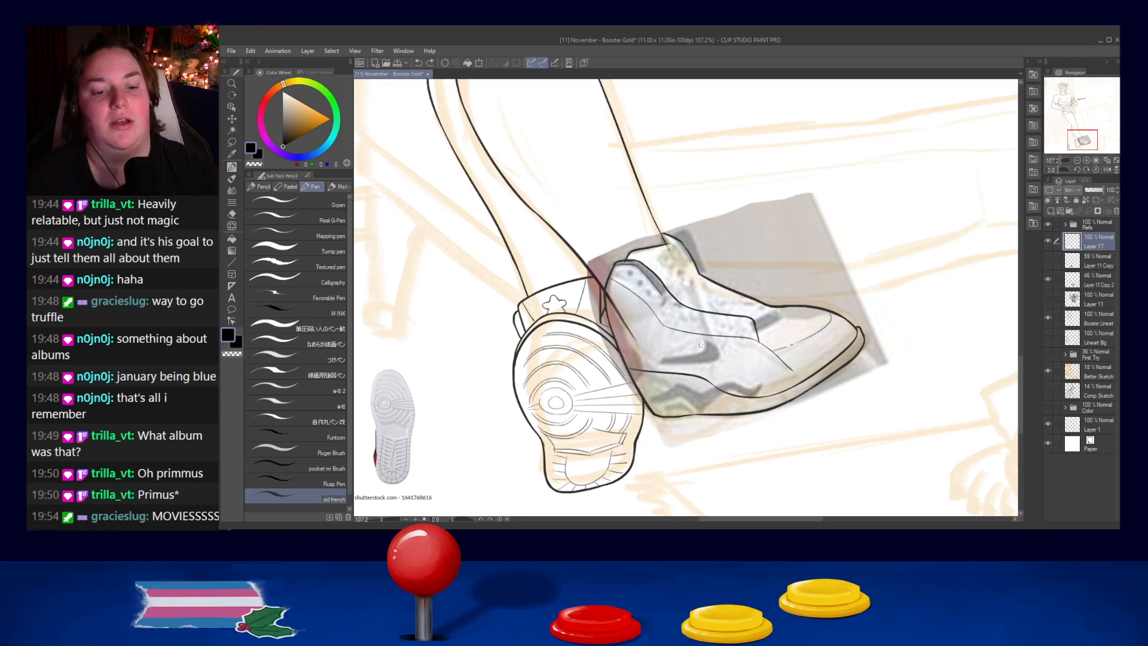
- Try to ink a line along the lace opening's near edge below the collar
{"action": "left_click_drag", "start_coordinate": [661, 293], "coordinate": [703, 312]}
{"action": "key", "text": "ctrl+z"}
{"action": "key", "text": "ctrl+z"}
{"action": "key", "text": "ctrl+z"}
{"action": "key", "text": "ctrl+z"}
{"action": "key", "text": "ctrl+z"}
{"action": "key", "text": "ctrl+z"}
{"action": "key", "text": "ctrl+z"}
{"action": "key", "text": "ctrl+z"}
{"action": "key", "text": "ctrl+z"}
{"action": "key", "text": "ctrl+z"}
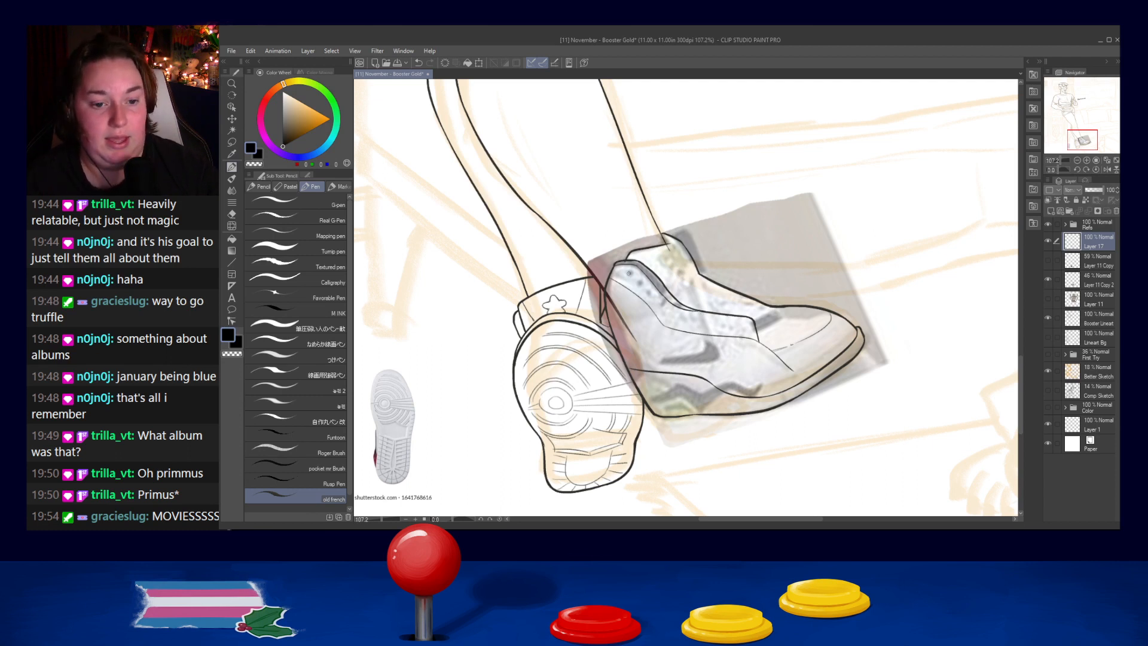
- Ink a small round eyelet at the upper end of the lace panel, near the collar
{"action": "key", "text": "ctrl+z"}
{"action": "left_click_drag", "start_coordinate": [629, 271], "coordinate": [633, 274]}
{"action": "key", "text": "ctrl+z"}
{"action": "key", "text": "ctrl+z"}
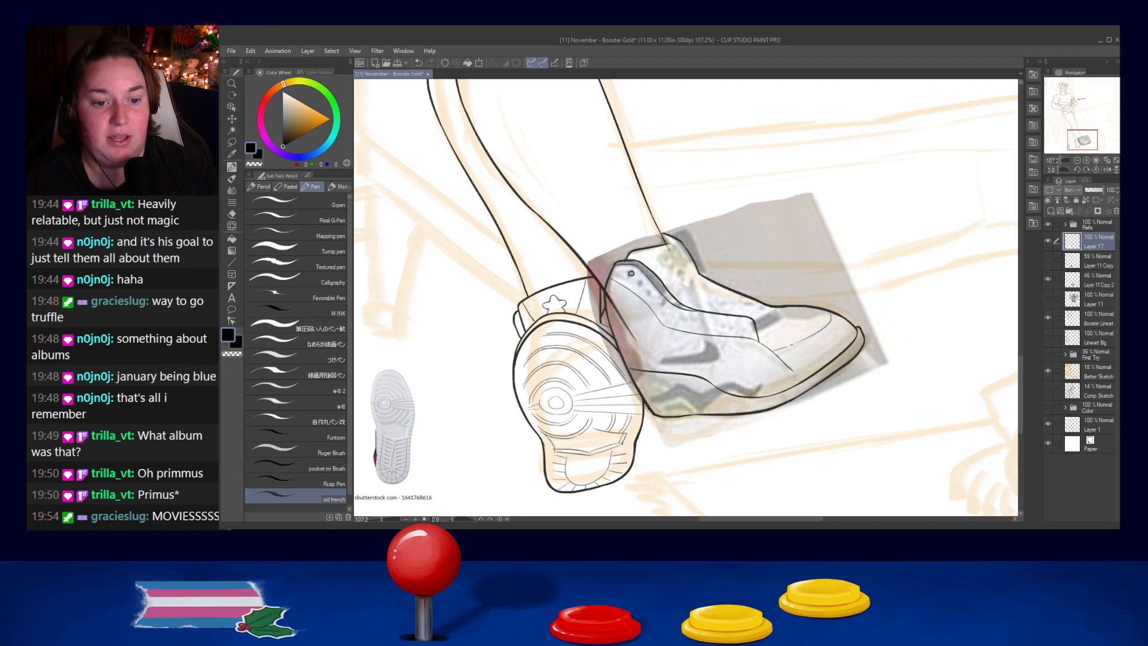
- Rework the tongue's front contour so it curves from its tip down to the lace opening
{"action": "mouse_move", "coordinate": [669, 234]}
{"action": "left_mouse_down"}
{"action": "mouse_move", "coordinate": [690, 230]}
{"action": "mouse_move", "coordinate": [702, 274]}
{"action": "left_mouse_up"}
{"action": "key", "text": "ctrl+z"}
{"action": "key", "text": "ctrl+z"}
{"action": "key", "text": "ctrl+z"}
{"action": "left_click_drag", "start_coordinate": [688, 232], "coordinate": [706, 275]}
{"action": "key", "text": "ctrl+z"}
{"action": "key", "text": "ctrl+z"}
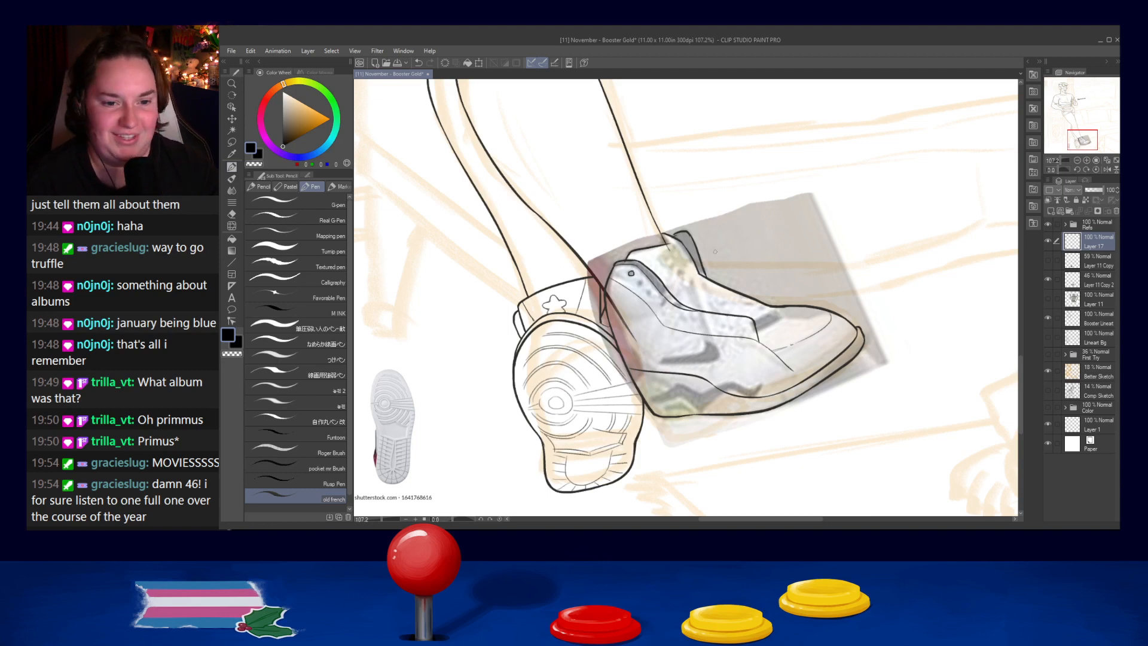
{"action": "left_click_drag", "start_coordinate": [678, 233], "coordinate": [698, 247]}
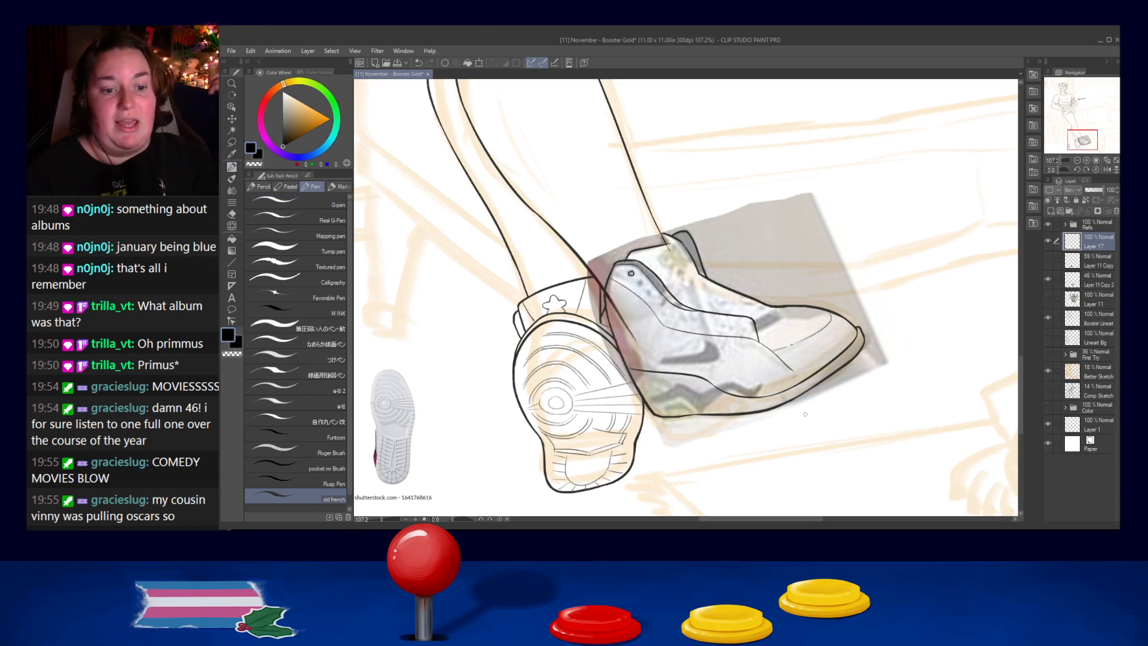
- Ink two more small eyelets below the first one along the lace panel
{"action": "left_click_drag", "start_coordinate": [638, 283], "coordinate": [649, 297]}
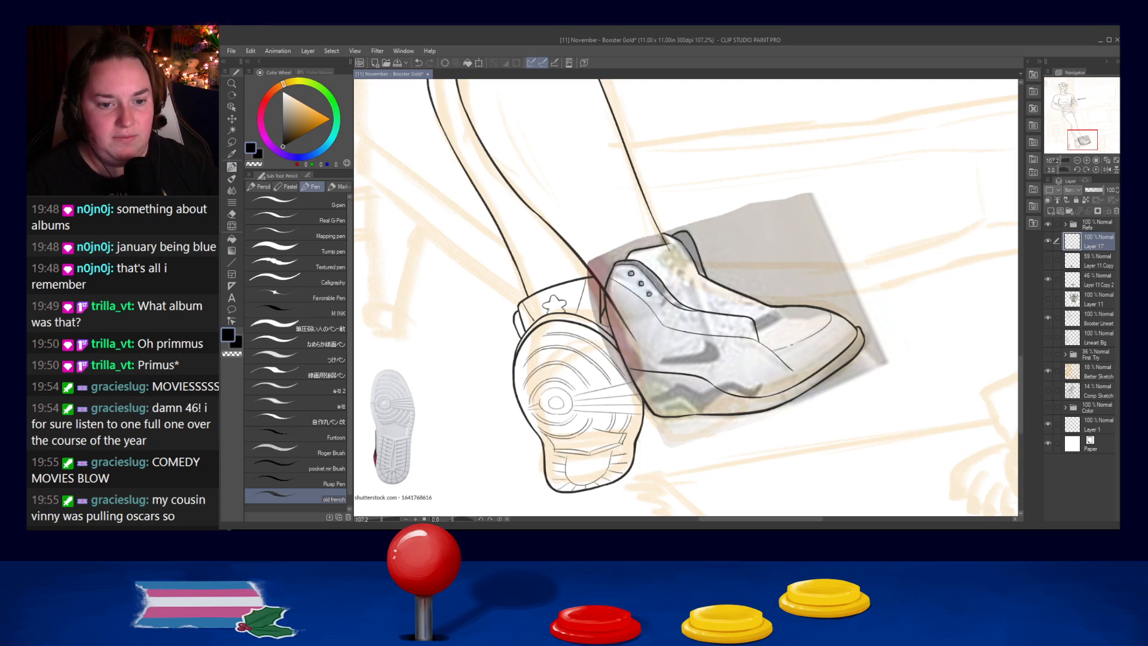
{"action": "key", "text": "ctrl+z"}
{"action": "left_click_drag", "start_coordinate": [647, 293], "coordinate": [656, 294]}
{"action": "key", "text": "ctrl+z"}
{"action": "key", "text": "ctrl+z"}
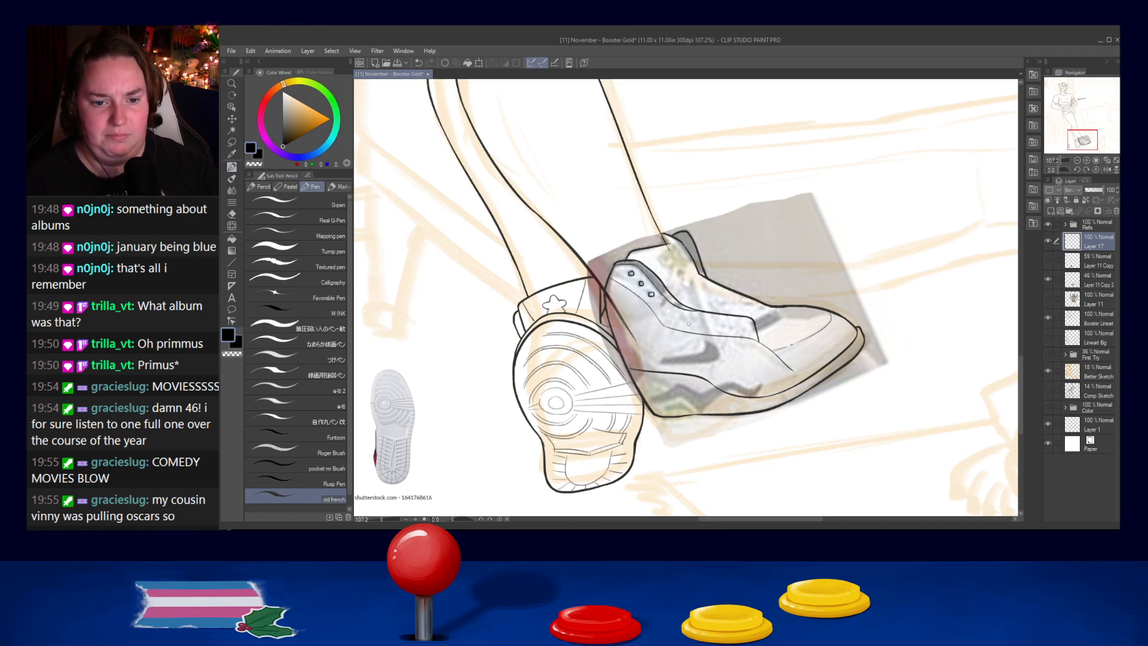
- Ink the upper crossing laces over the lace opening below the tongue
{"action": "left_click_drag", "start_coordinate": [671, 302], "coordinate": [702, 280]}
{"action": "key", "text": "ctrl+z"}
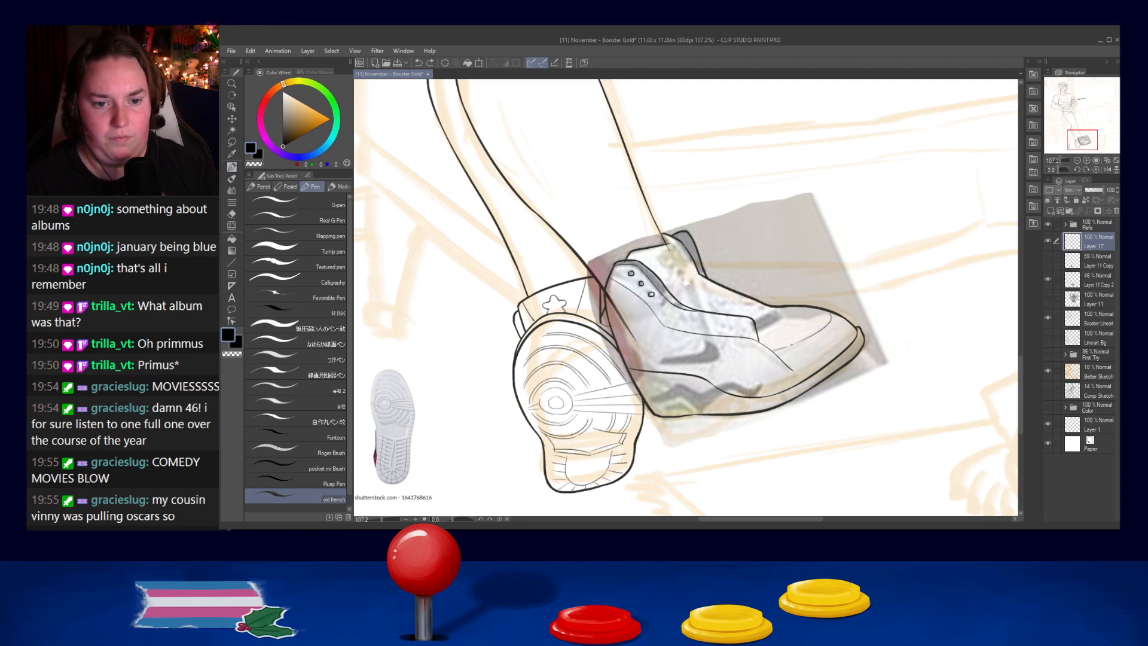
{"action": "mouse_move", "coordinate": [662, 302]}
{"action": "left_mouse_down"}
{"action": "mouse_move", "coordinate": [718, 284]}
{"action": "mouse_move", "coordinate": [669, 304]}
{"action": "mouse_move", "coordinate": [719, 289]}
{"action": "mouse_move", "coordinate": [693, 316]}
{"action": "left_mouse_up"}
{"action": "key", "text": "ctrl+z"}
{"action": "key", "text": "ctrl+z"}
{"action": "mouse_move", "coordinate": [705, 277]}
{"action": "left_mouse_down"}
{"action": "mouse_move", "coordinate": [702, 324]}
{"action": "mouse_move", "coordinate": [706, 288]}
{"action": "mouse_move", "coordinate": [692, 317]}
{"action": "mouse_move", "coordinate": [729, 289]}
{"action": "mouse_move", "coordinate": [716, 321]}
{"action": "mouse_move", "coordinate": [733, 285]}
{"action": "mouse_move", "coordinate": [720, 322]}
{"action": "left_mouse_up"}
{"action": "key", "text": "ctrl+z"}
{"action": "key", "text": "ctrl+z"}
{"action": "key", "text": "ctrl+z"}
{"action": "key", "text": "ctrl+z"}
{"action": "key", "text": "ctrl+z"}
{"action": "key", "text": "ctrl+z"}
{"action": "key", "text": "ctrl+z"}
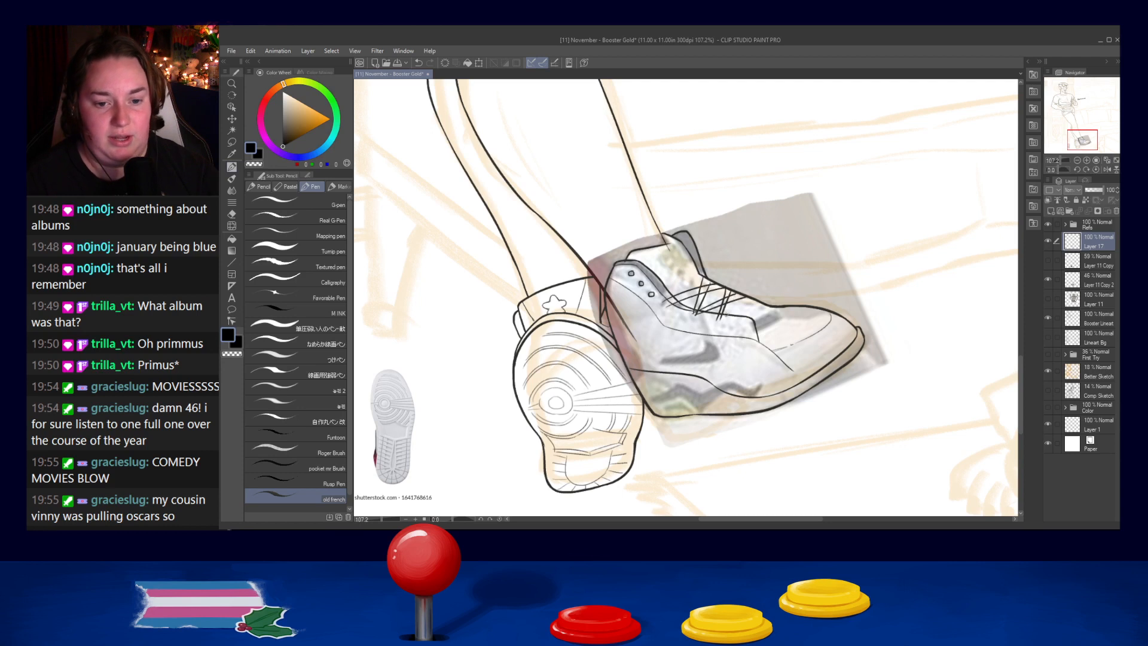
- Continue the crisscross laces down the lace opening towards the toe box
{"action": "key", "text": "ctrl+z"}
{"action": "mouse_move", "coordinate": [740, 293]}
{"action": "left_mouse_down"}
{"action": "mouse_move", "coordinate": [762, 300]}
{"action": "mouse_move", "coordinate": [717, 321]}
{"action": "mouse_move", "coordinate": [764, 309]}
{"action": "mouse_move", "coordinate": [719, 320]}
{"action": "mouse_move", "coordinate": [769, 305]}
{"action": "left_mouse_up"}
{"action": "key", "text": "ctrl+z"}
{"action": "key", "text": "ctrl+z"}
{"action": "key", "text": "ctrl+z"}
{"action": "key", "text": "ctrl+z"}
{"action": "key", "text": "ctrl+z"}
{"action": "key", "text": "ctrl+z"}
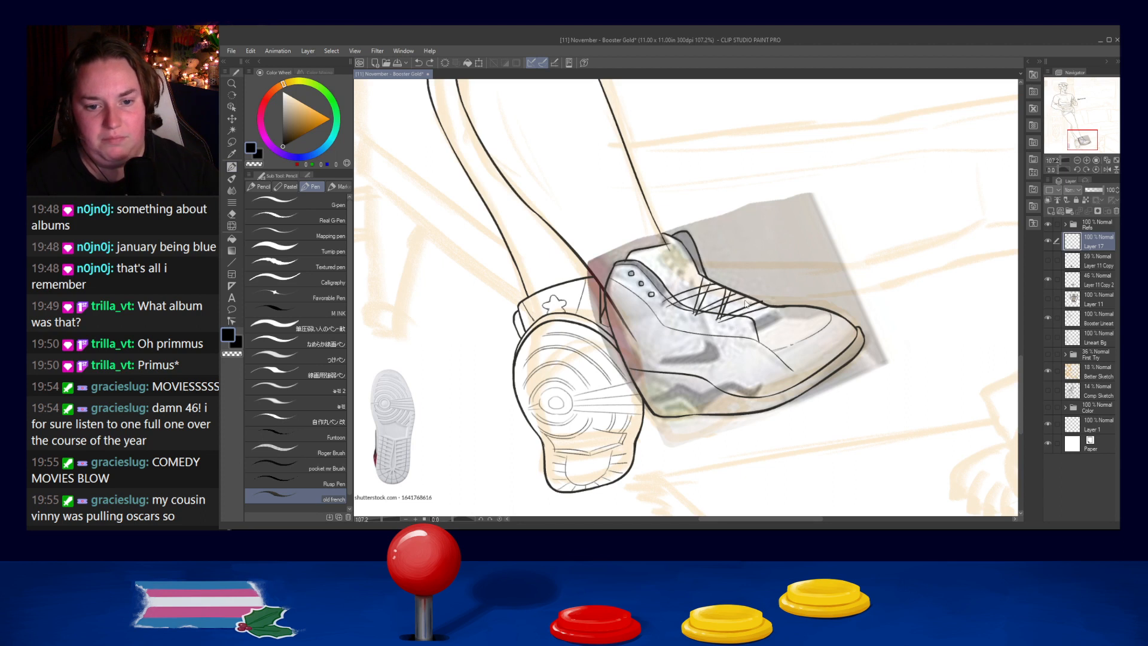
{"action": "key", "text": "ctrl+z"}
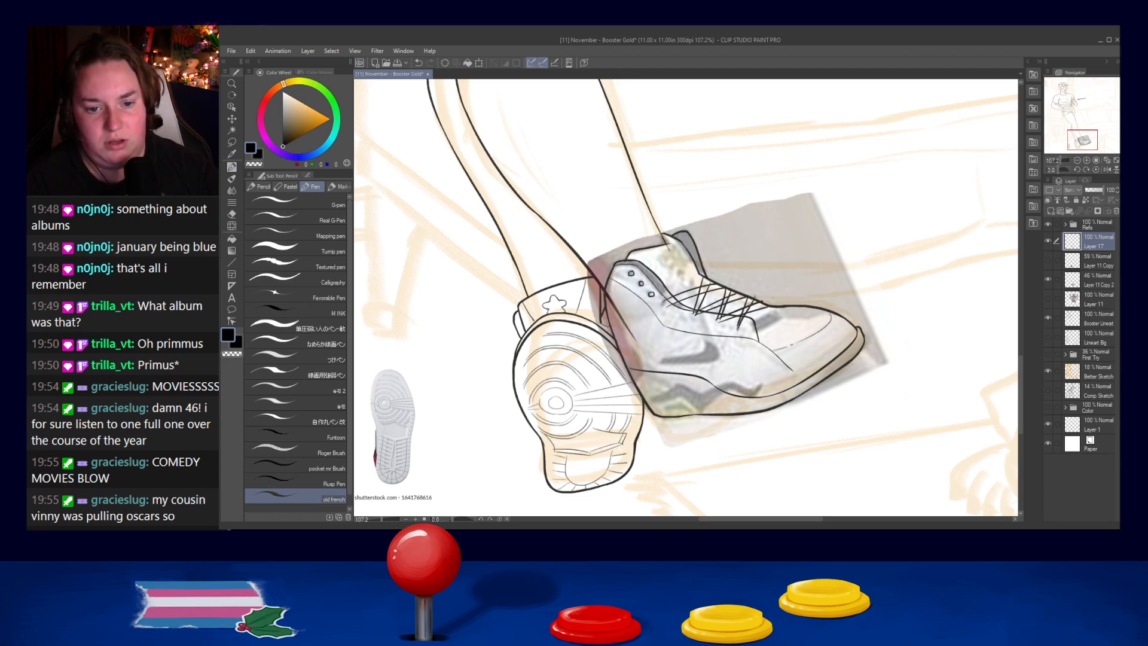
{"action": "left_click_drag", "start_coordinate": [740, 324], "coordinate": [739, 327]}
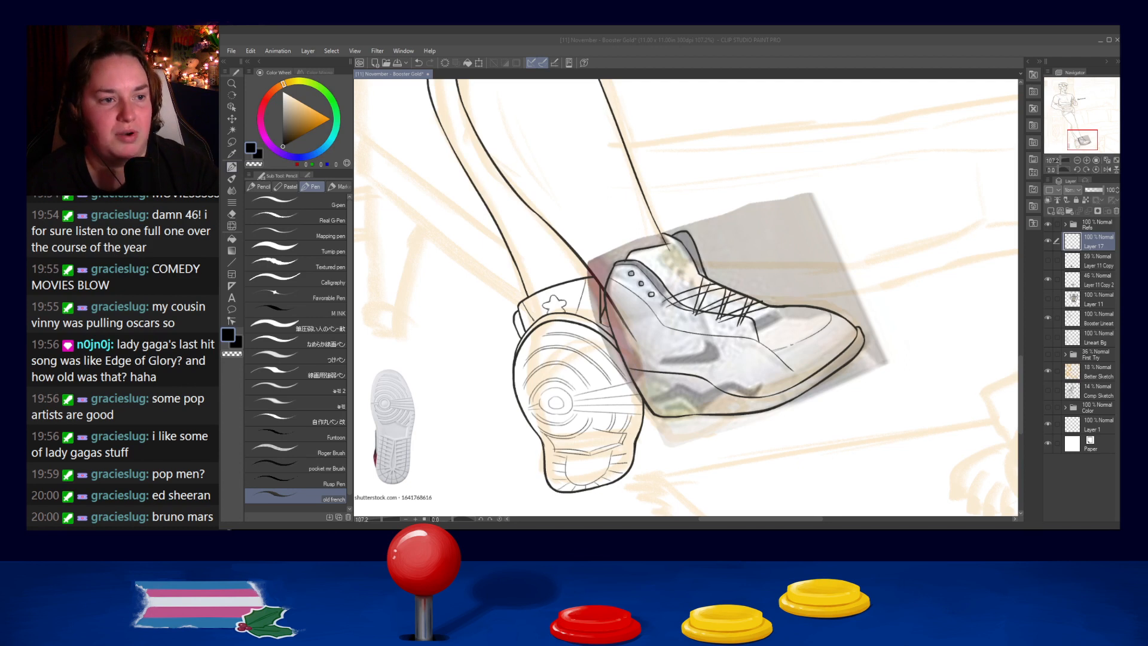
{"action": "left_click", "coordinate": [1063, 42]}
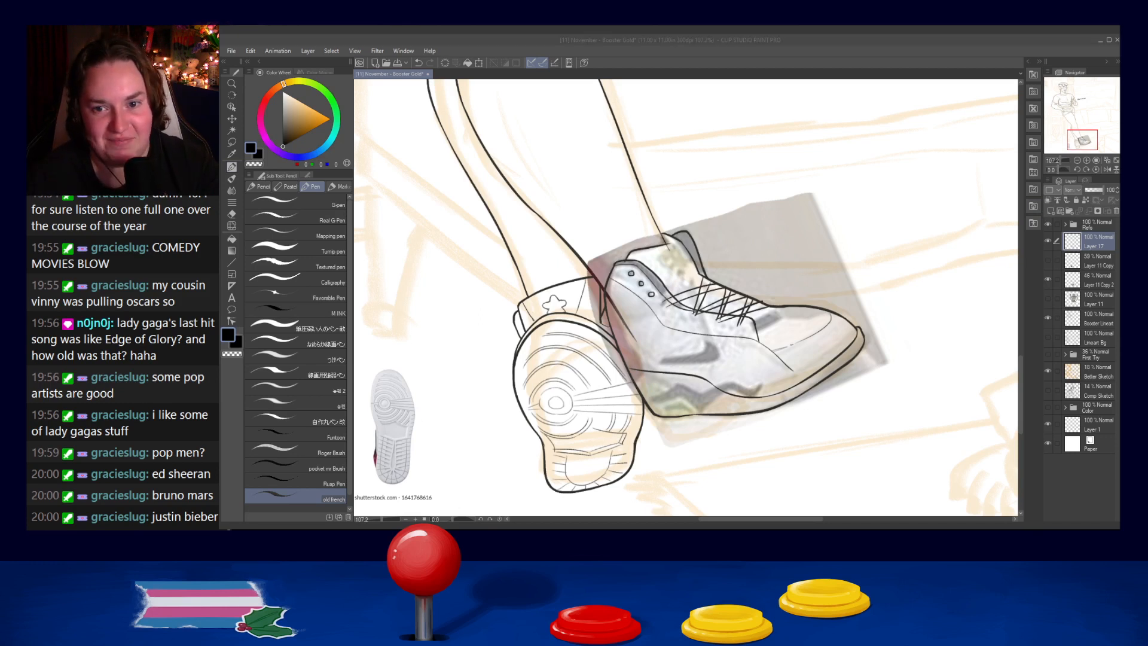
{"action": "left_click", "coordinate": [698, 303]}
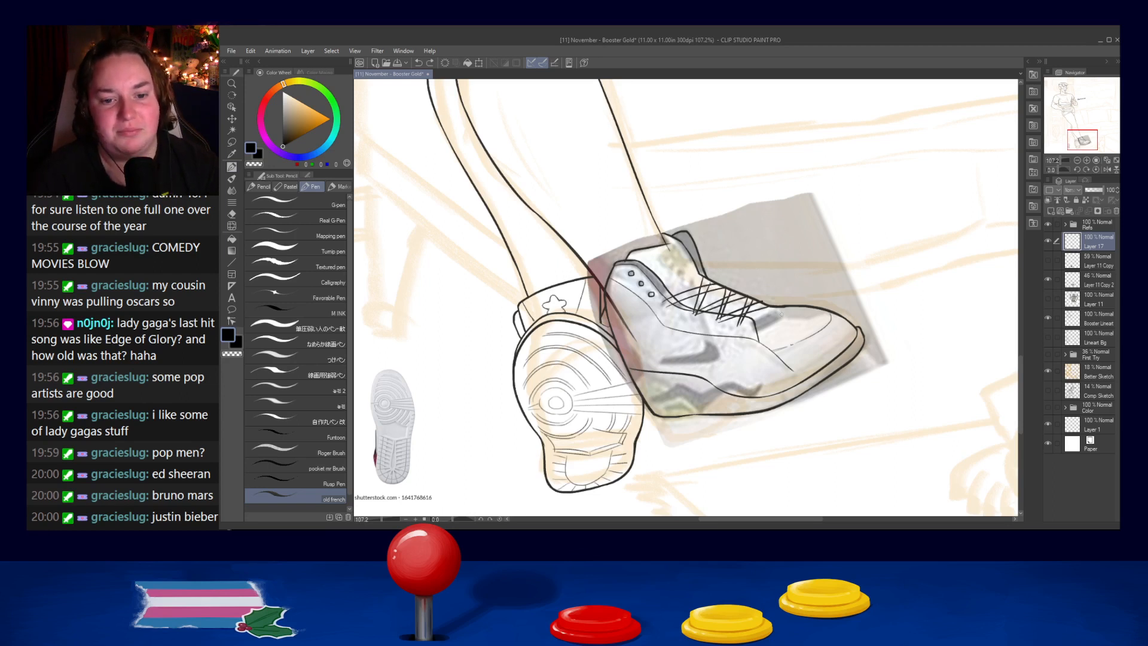
- Ink the frontmost laces running from the lace panel to the start of the toe box
{"action": "left_click_drag", "start_coordinate": [741, 327], "coordinate": [781, 305]}
{"action": "key", "text": "ctrl+z"}
{"action": "key", "text": "ctrl+z"}
{"action": "key", "text": "ctrl+z"}
{"action": "key", "text": "ctrl+z"}
{"action": "key", "text": "ctrl+z"}
{"action": "key", "text": "ctrl+z"}
{"action": "key", "text": "ctrl+z"}
{"action": "key", "text": "ctrl+z"}
{"action": "key", "text": "ctrl+z"}
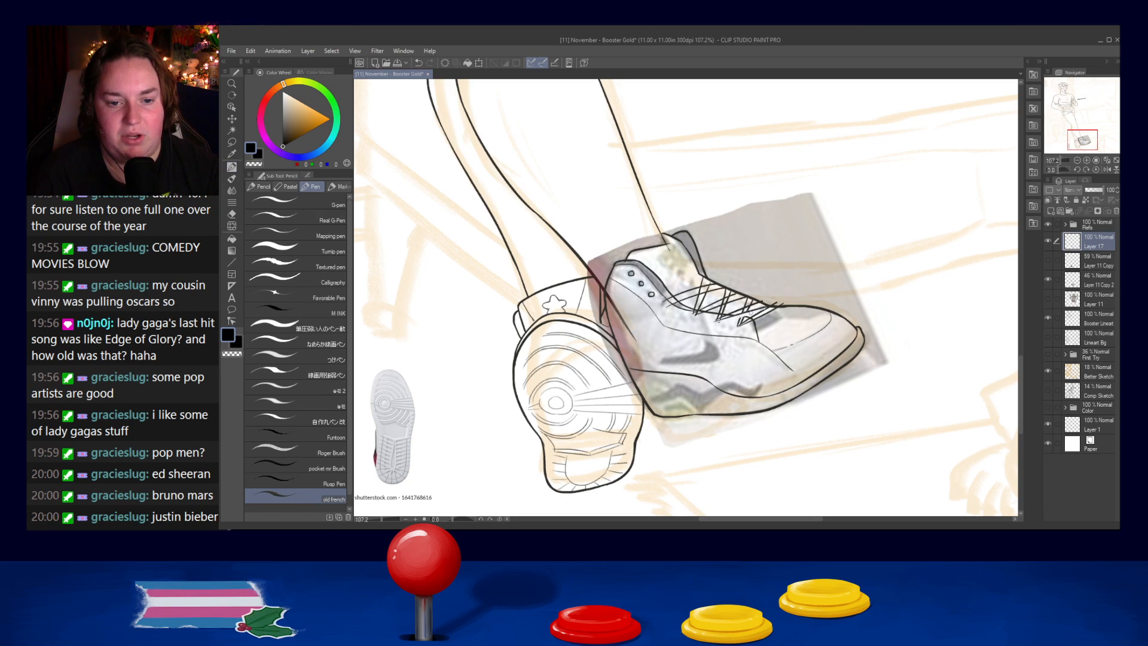
- Add short strokes to the frontmost laces and rework their ends at the lace panel
{"action": "left_click_drag", "start_coordinate": [748, 312], "coordinate": [764, 305]}
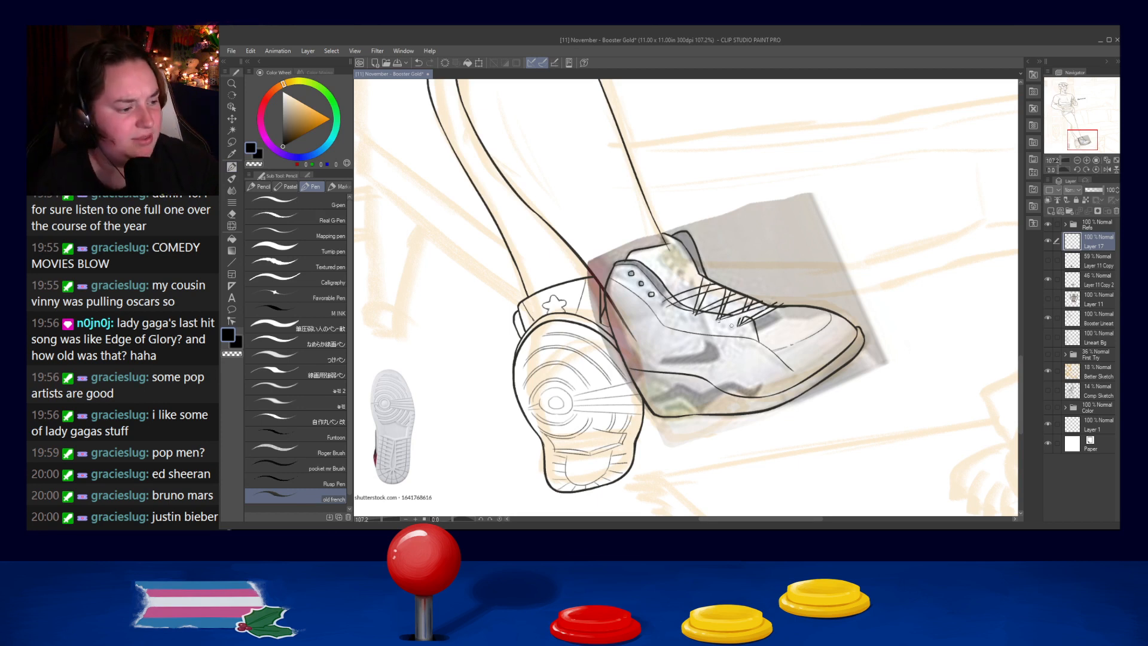
{"action": "left_click_drag", "start_coordinate": [767, 305], "coordinate": [752, 317]}
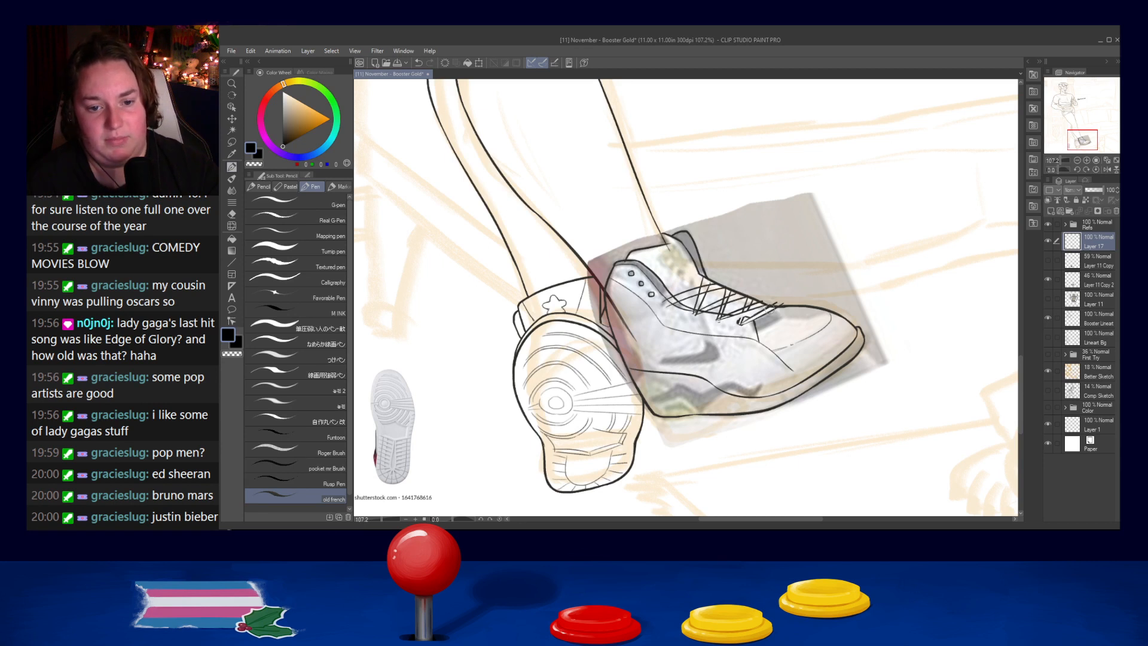
{"action": "mouse_move", "coordinate": [750, 317]}
{"action": "left_mouse_down"}
{"action": "mouse_move", "coordinate": [742, 322]}
{"action": "mouse_move", "coordinate": [744, 305]}
{"action": "mouse_move", "coordinate": [743, 318]}
{"action": "left_mouse_up"}
{"action": "key", "text": "ctrl+z"}
{"action": "key", "text": "ctrl+z"}
{"action": "key", "text": "ctrl+z"}
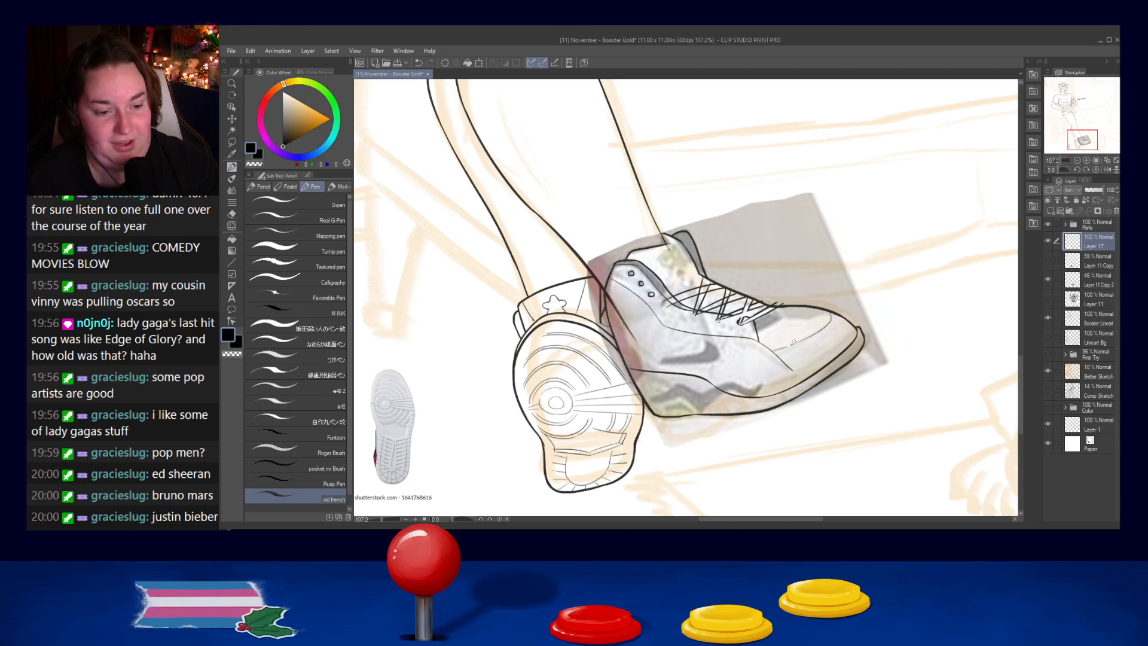
{"action": "key", "text": "ctrl+z"}
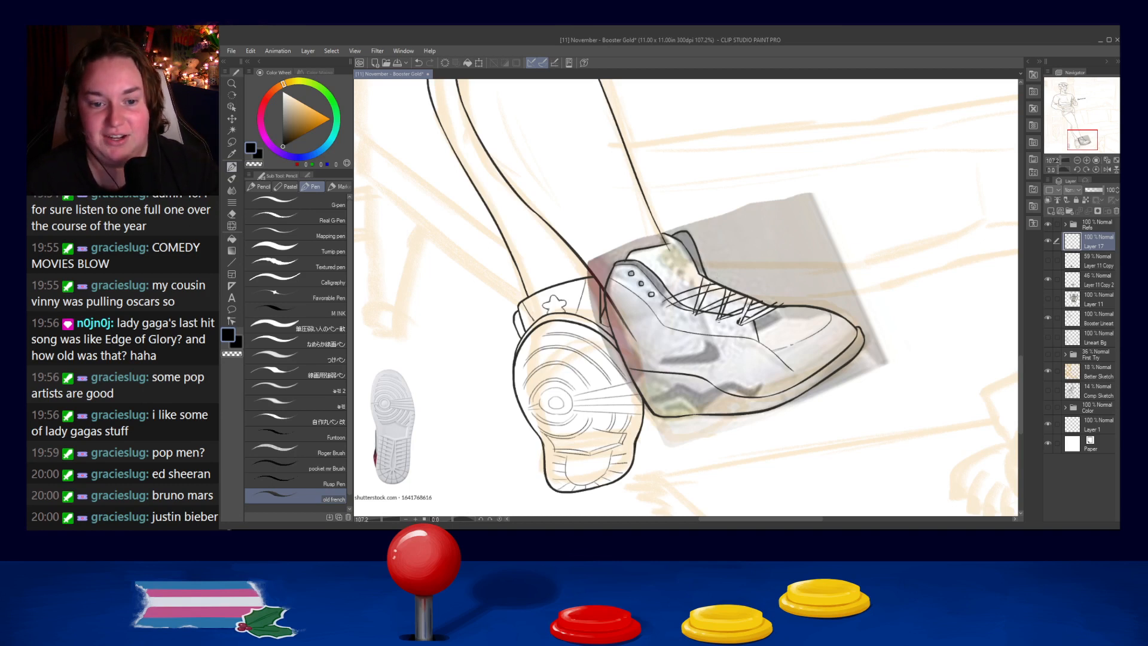
- Redraw the short slanted lace stroke at the front of the lace opening until it fits the crossing laces
{"action": "key", "text": "ctrl+z"}
{"action": "left_click_drag", "start_coordinate": [748, 302], "coordinate": [741, 317]}
{"action": "key", "text": "ctrl+z"}
{"action": "key", "text": "ctrl+z"}
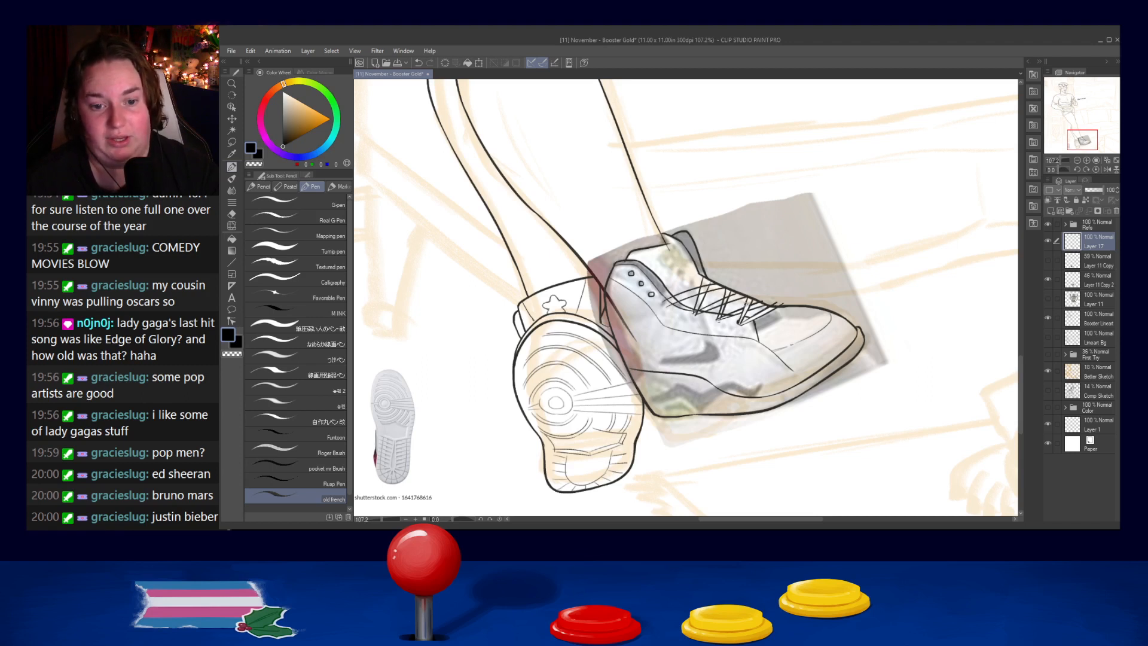
{"action": "key", "text": "ctrl+z"}
{"action": "left_click_drag", "start_coordinate": [749, 300], "coordinate": [742, 316]}
{"action": "key", "text": "ctrl+z"}
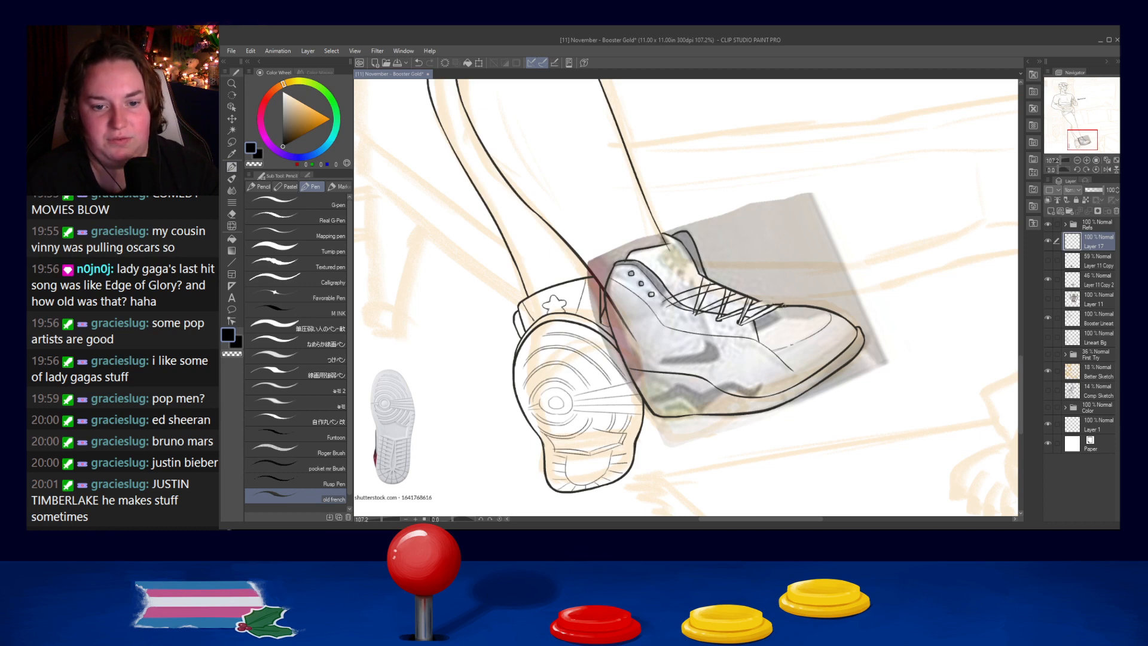
{"action": "key", "text": "ctrl+z"}
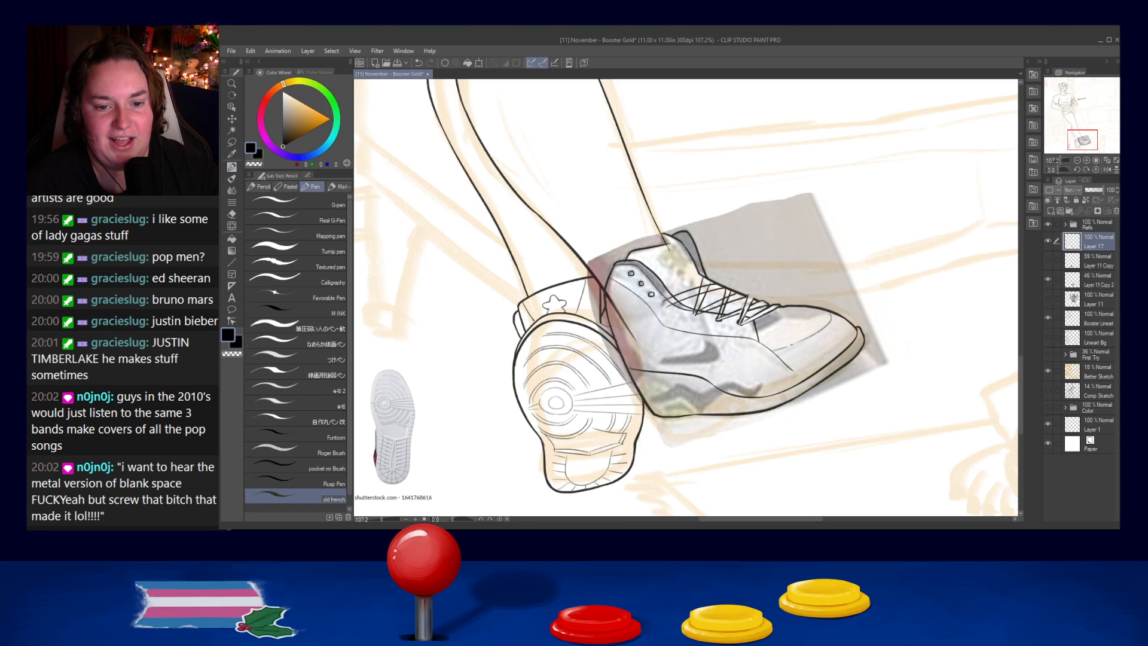
{"action": "mouse_move", "coordinate": [749, 295]}
{"action": "left_mouse_down"}
{"action": "mouse_move", "coordinate": [761, 303]}
{"action": "mouse_move", "coordinate": [741, 312]}
{"action": "left_mouse_up"}
{"action": "key", "text": "ctrl+z"}
{"action": "key", "text": "ctrl+z"}
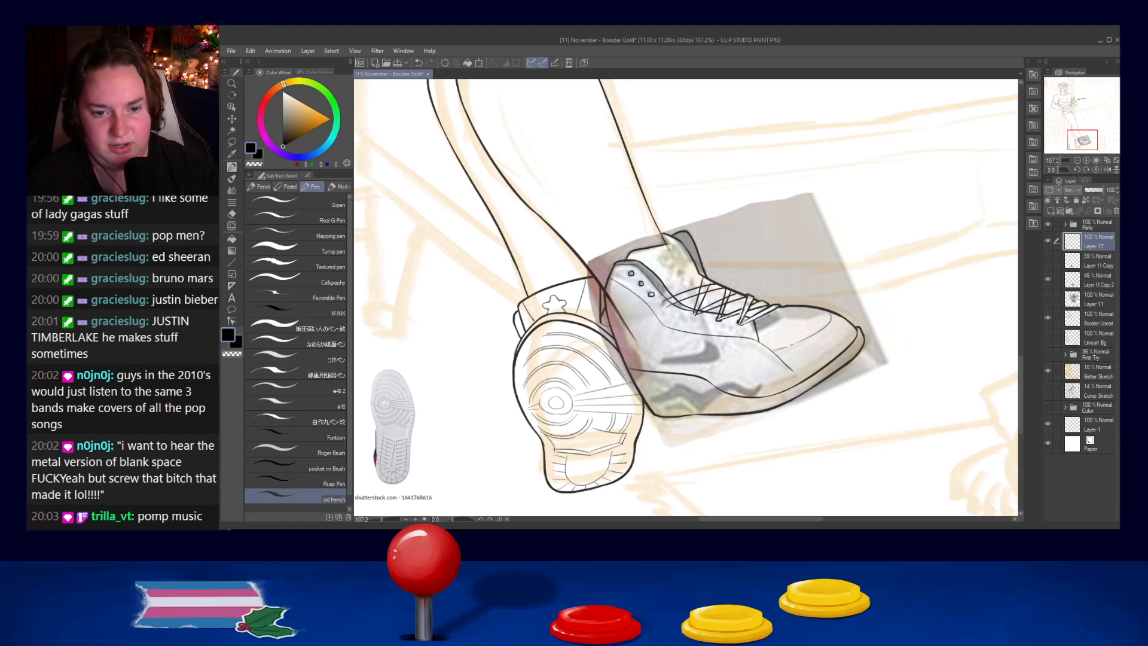
{"action": "key", "text": "ctrl+z"}
{"action": "left_click_drag", "start_coordinate": [746, 305], "coordinate": [740, 321]}
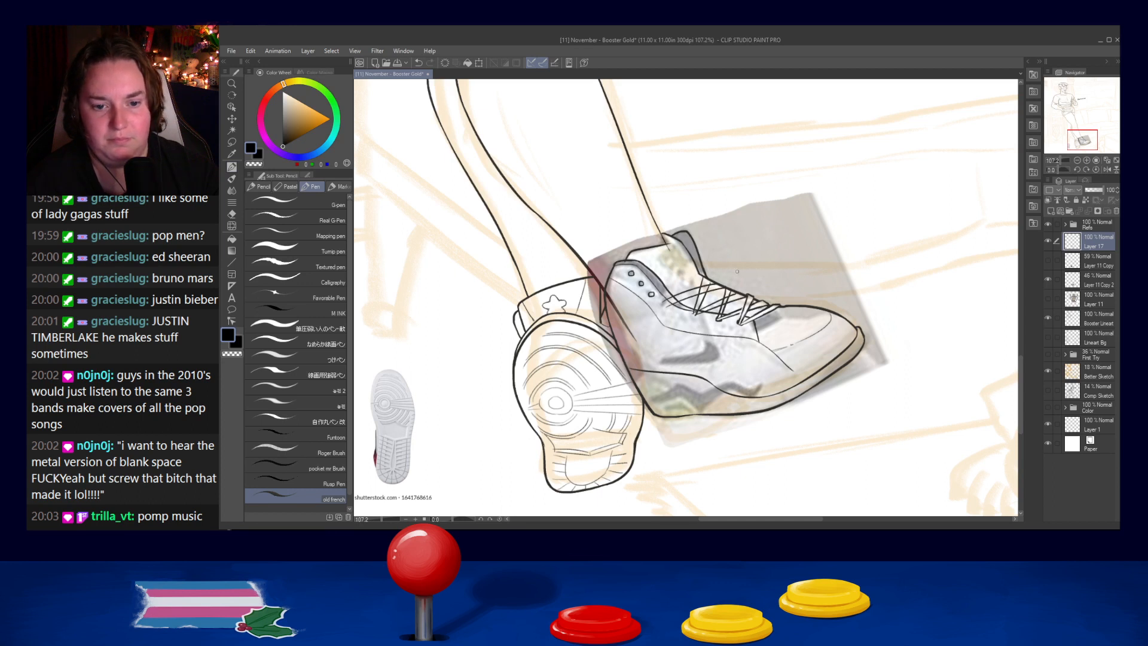
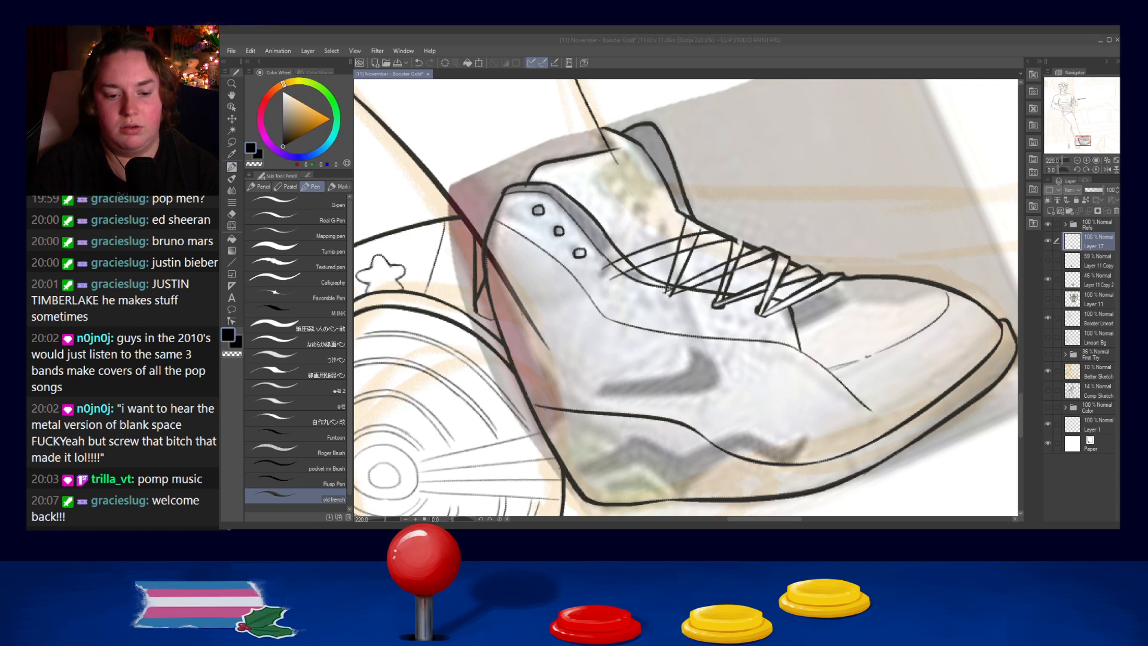
- Ink a small dark eyelet at the lower end of the rearmost slanted lace on the lace panel
{"action": "left_click", "coordinate": [1067, 42]}
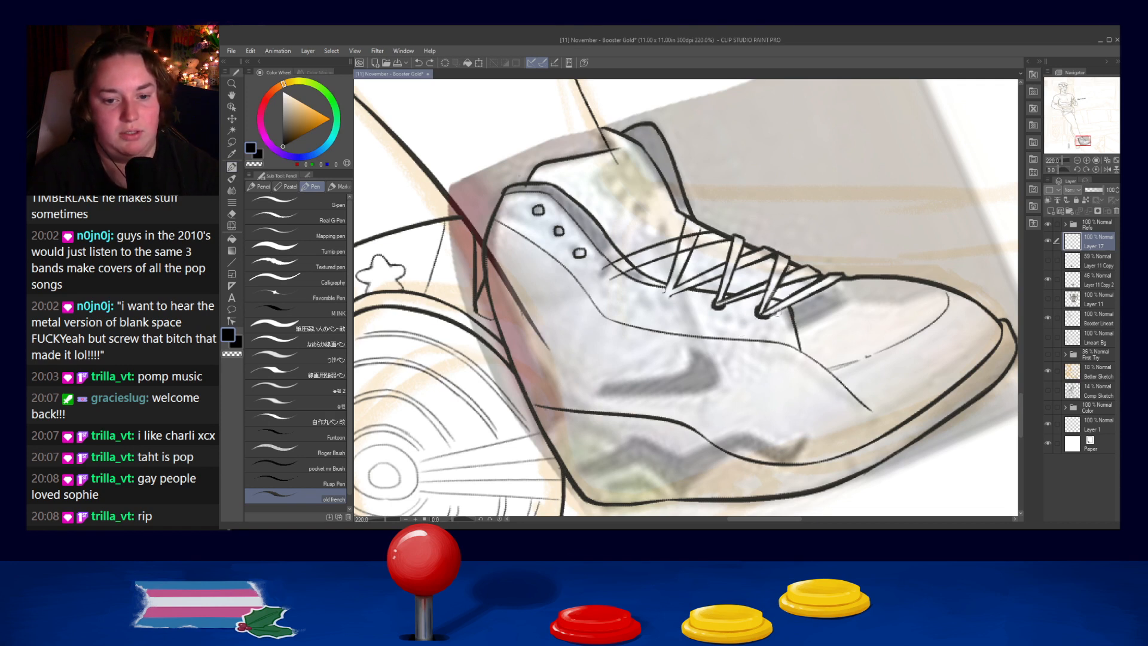
{"action": "left_click_drag", "start_coordinate": [665, 291], "coordinate": [672, 293]}
{"action": "key", "text": "ctrl+z"}
{"action": "key", "text": "ctrl+z"}
{"action": "key", "text": "ctrl+z"}
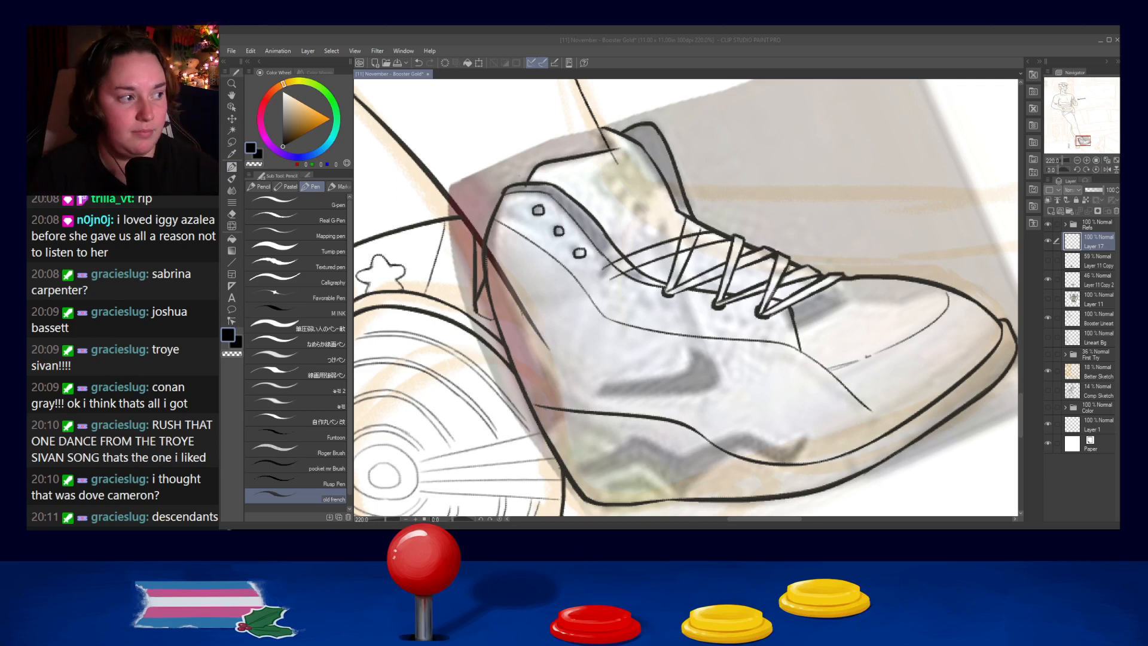
{"action": "left_click", "coordinate": [607, 333]}
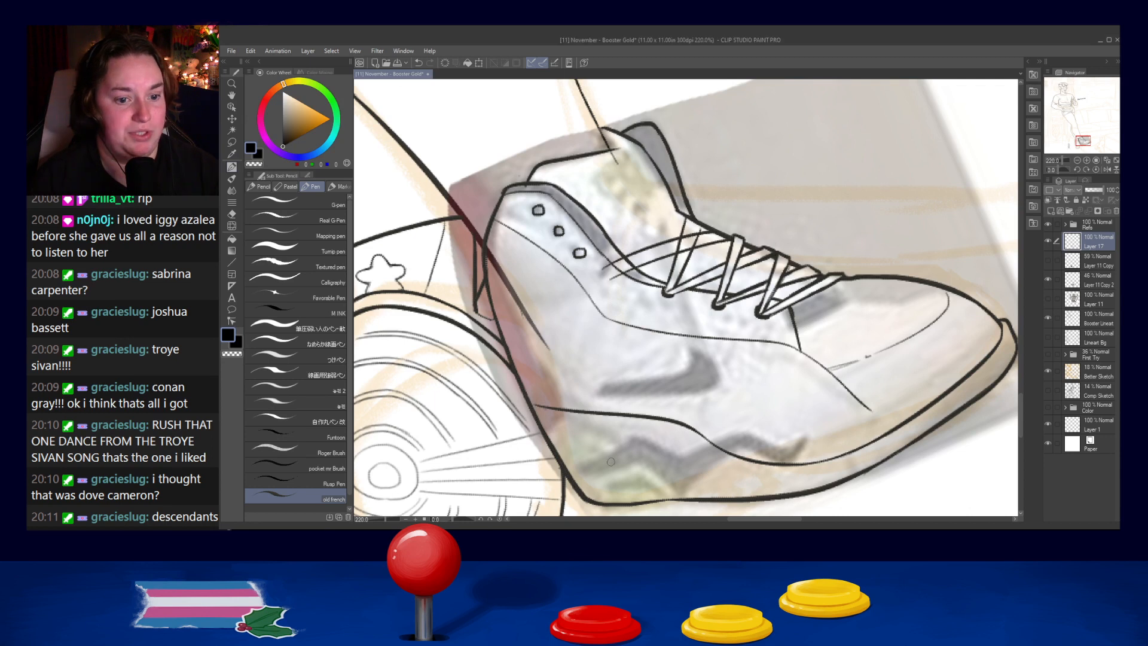
- Fill the three empty eyelets on the upper part of the lace panel solid black
{"action": "left_click_drag", "start_coordinate": [535, 207], "coordinate": [581, 252]}
{"action": "key", "text": "ctrl+z"}
{"action": "key", "text": "ctrl+z"}
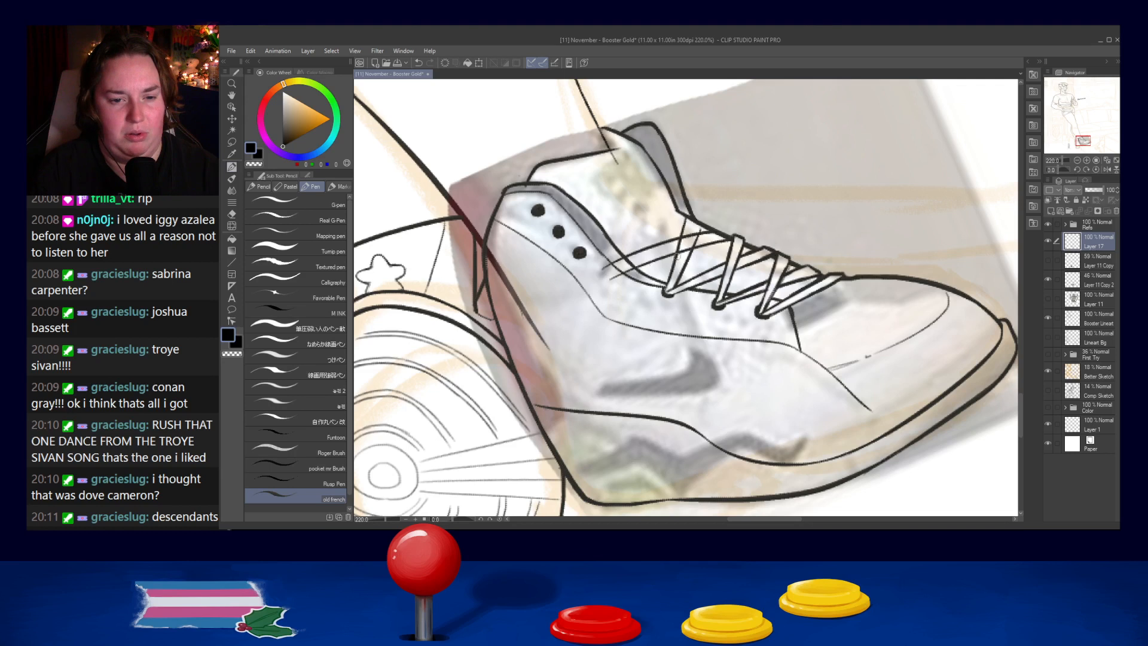
- Erase the overlapping strokes of the uppermost long lace and redraw it from the eyelet panel towards the tongue
{"action": "left_click_drag", "start_coordinate": [606, 282], "coordinate": [703, 244]}
{"action": "mouse_move", "coordinate": [609, 281]}
{"action": "left_mouse_down"}
{"action": "mouse_move", "coordinate": [731, 238]}
{"action": "mouse_move", "coordinate": [610, 276]}
{"action": "left_mouse_up"}
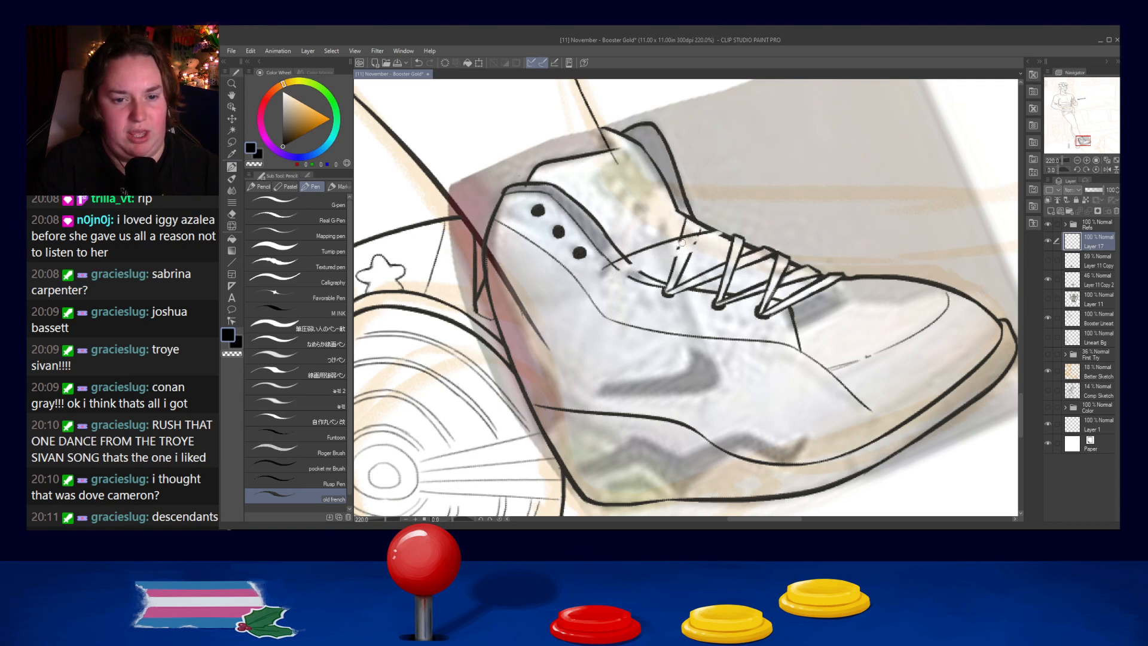
{"action": "left_click_drag", "start_coordinate": [696, 243], "coordinate": [682, 246]}
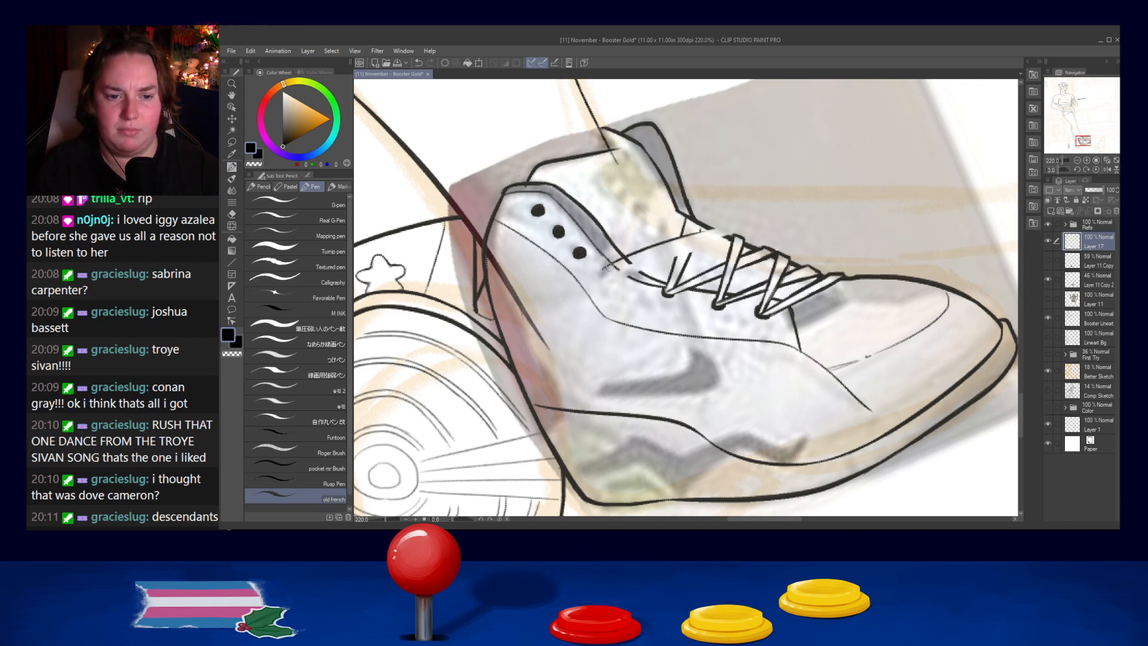
{"action": "left_click_drag", "start_coordinate": [604, 271], "coordinate": [729, 236]}
{"action": "key", "text": "ctrl+z"}
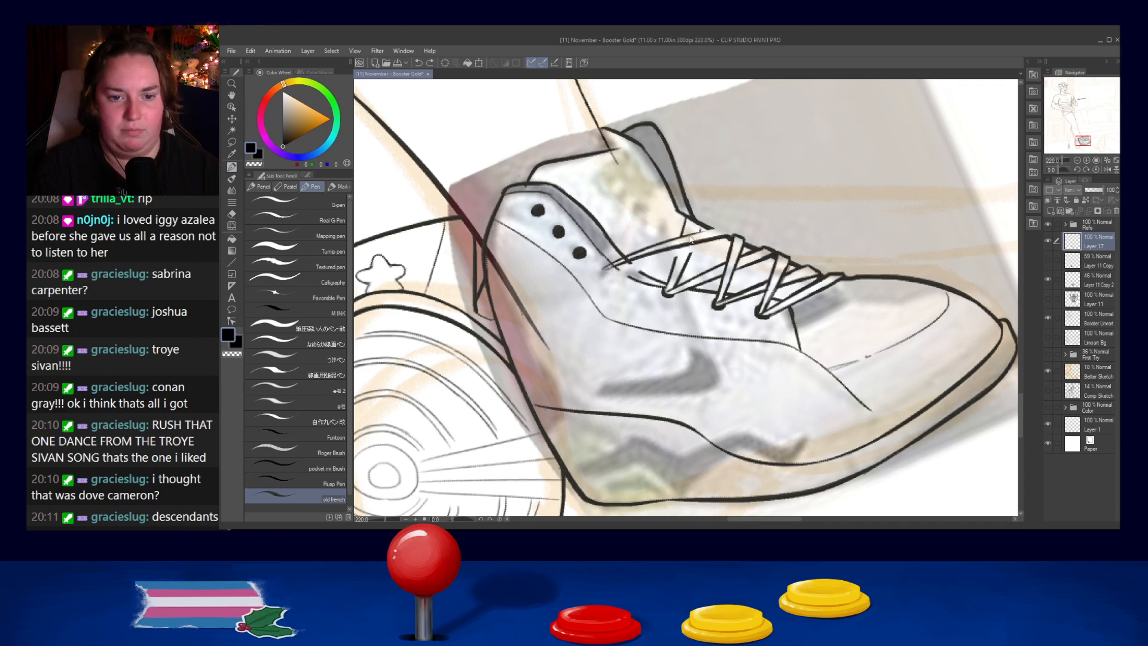
- Ink the folded lace end at the base of the tongue and the short lace descending to its eyelet
{"action": "mouse_move", "coordinate": [713, 229]}
{"action": "left_mouse_down"}
{"action": "mouse_move", "coordinate": [730, 233]}
{"action": "mouse_move", "coordinate": [697, 233]}
{"action": "mouse_move", "coordinate": [703, 224]}
{"action": "left_mouse_up"}
{"action": "key", "text": "ctrl+z"}
{"action": "key", "text": "ctrl+z"}
{"action": "key", "text": "ctrl+z"}
{"action": "key", "text": "ctrl+z"}
{"action": "key", "text": "ctrl+z"}
{"action": "key", "text": "ctrl+z"}
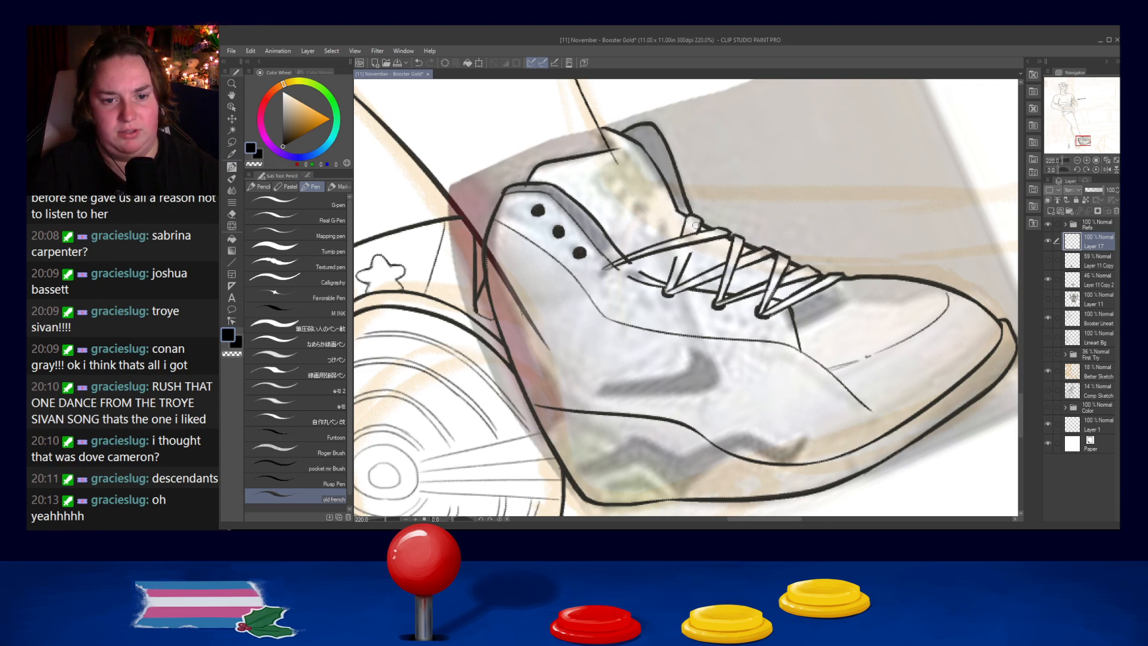
{"action": "left_click_drag", "start_coordinate": [682, 254], "coordinate": [664, 293]}
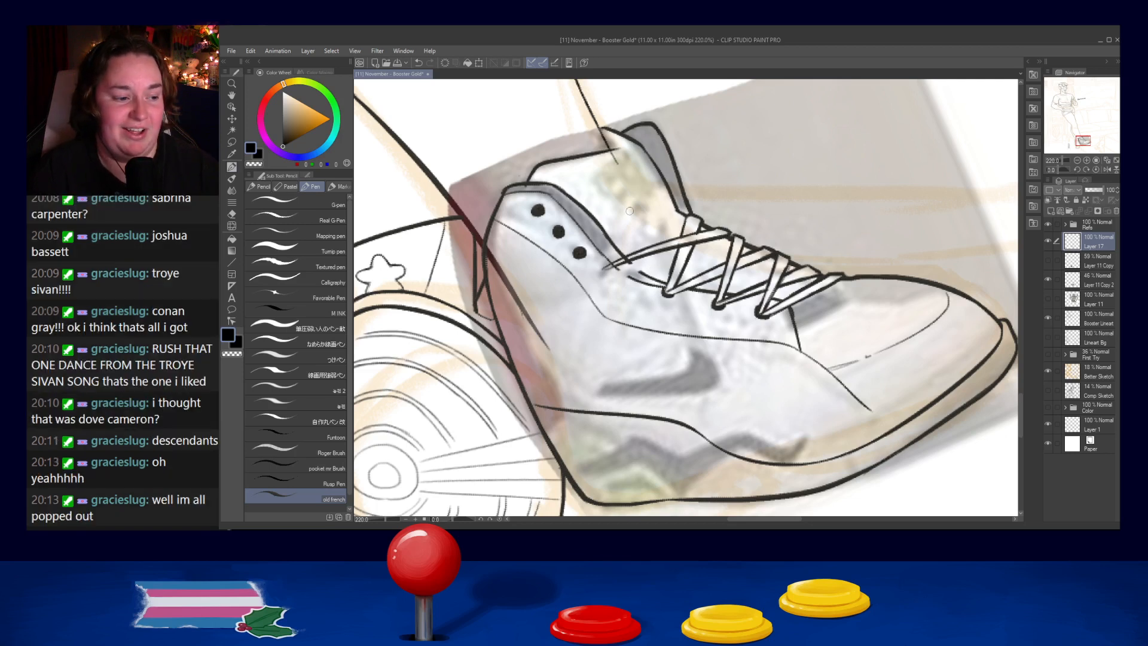
- Erase the upper edge of the long rear lace and redraw it as a smoother curve
{"action": "left_click_drag", "start_coordinate": [711, 239], "coordinate": [604, 269]}
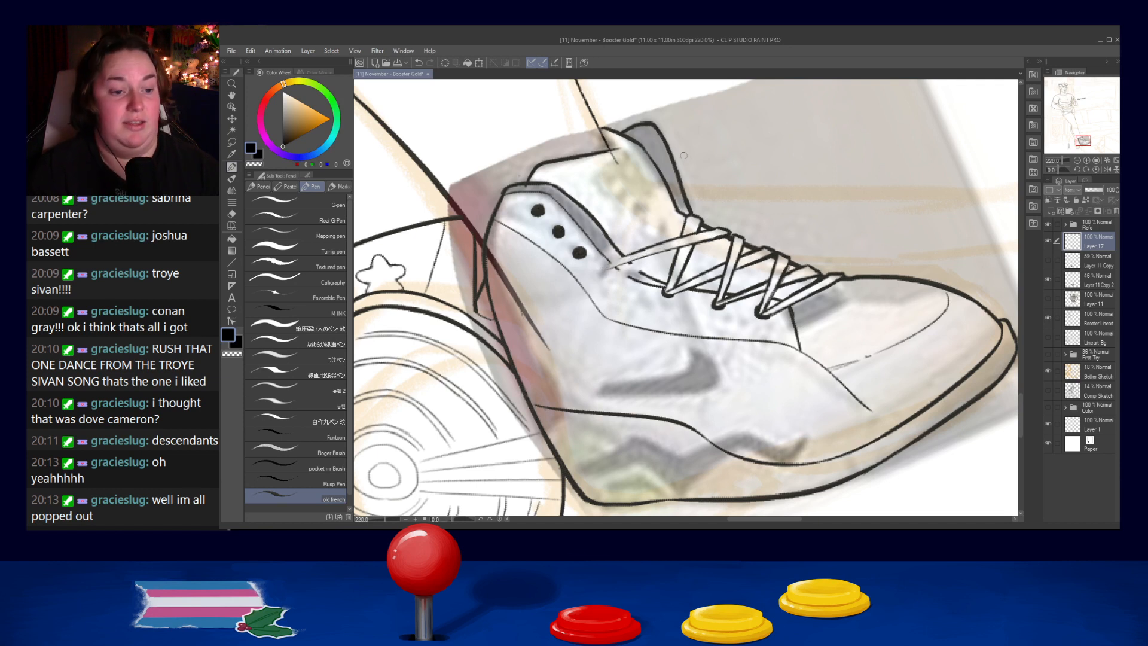
{"action": "left_click_drag", "start_coordinate": [607, 266], "coordinate": [686, 241]}
{"action": "key", "text": "ctrl+z"}
{"action": "left_click_drag", "start_coordinate": [605, 265], "coordinate": [698, 233]}
{"action": "key", "text": "ctrl+z"}
{"action": "left_click_drag", "start_coordinate": [605, 264], "coordinate": [717, 228]}
{"action": "key", "text": "ctrl+z"}
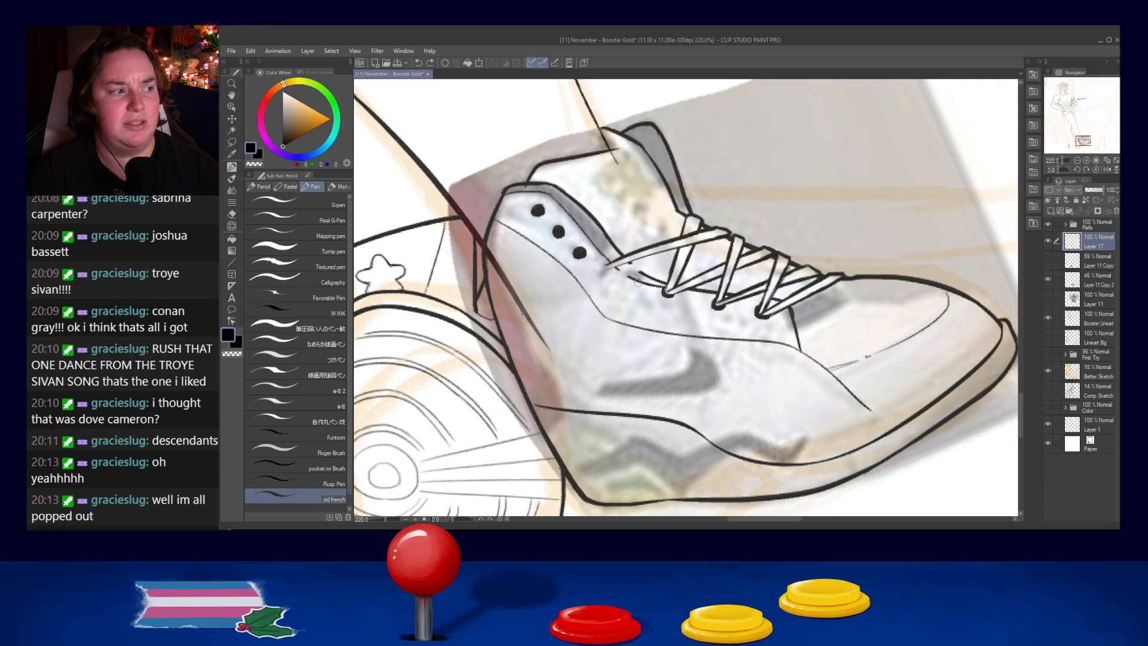
- Ink a solid fourth eyelet where the long rear lace meets the lace panel
{"action": "left_click_drag", "start_coordinate": [612, 263], "coordinate": [605, 266]}
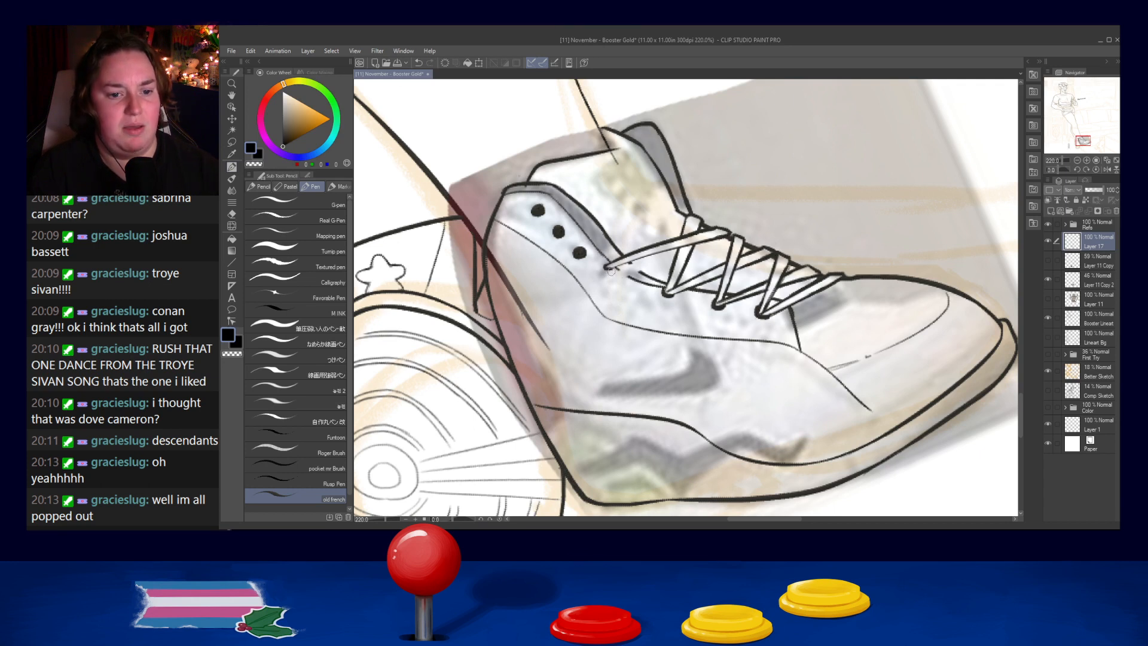
{"action": "key", "text": "ctrl+z"}
{"action": "left_click_drag", "start_coordinate": [607, 267], "coordinate": [601, 269]}
{"action": "key", "text": "ctrl+z"}
{"action": "key", "text": "ctrl+z"}
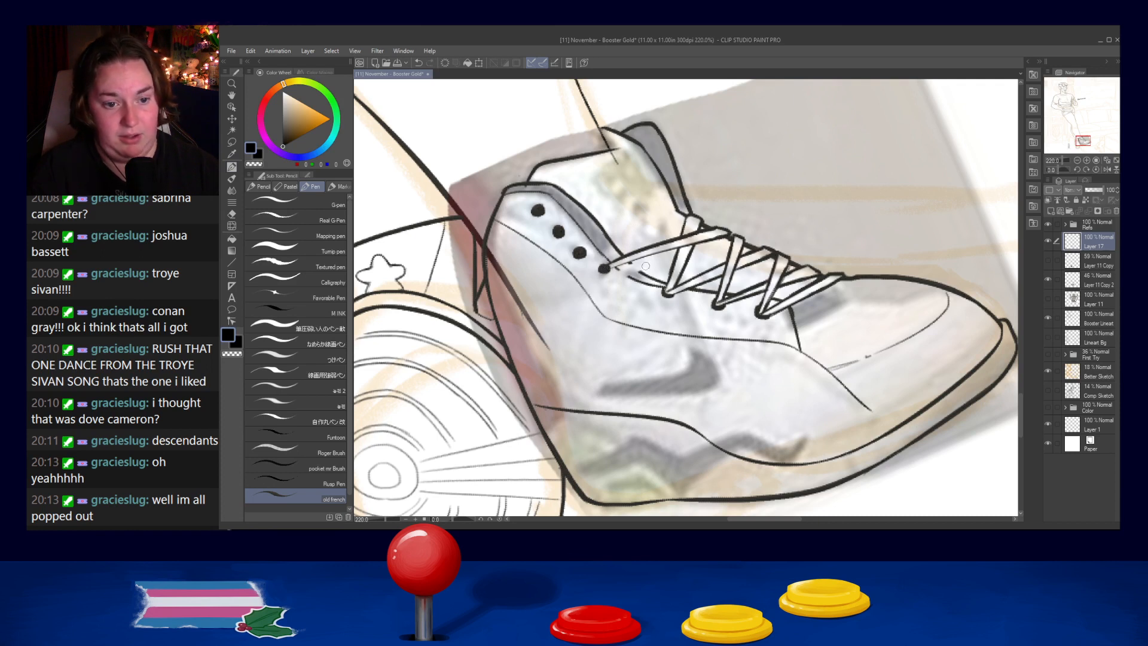
- Redraw the lower edge of the long rear lace from the fourth eyelet to the crossing laces
{"action": "left_click_drag", "start_coordinate": [604, 270], "coordinate": [726, 235]}
{"action": "key", "text": "ctrl+z"}
{"action": "key", "text": "ctrl+z"}
{"action": "key", "text": "ctrl+z"}
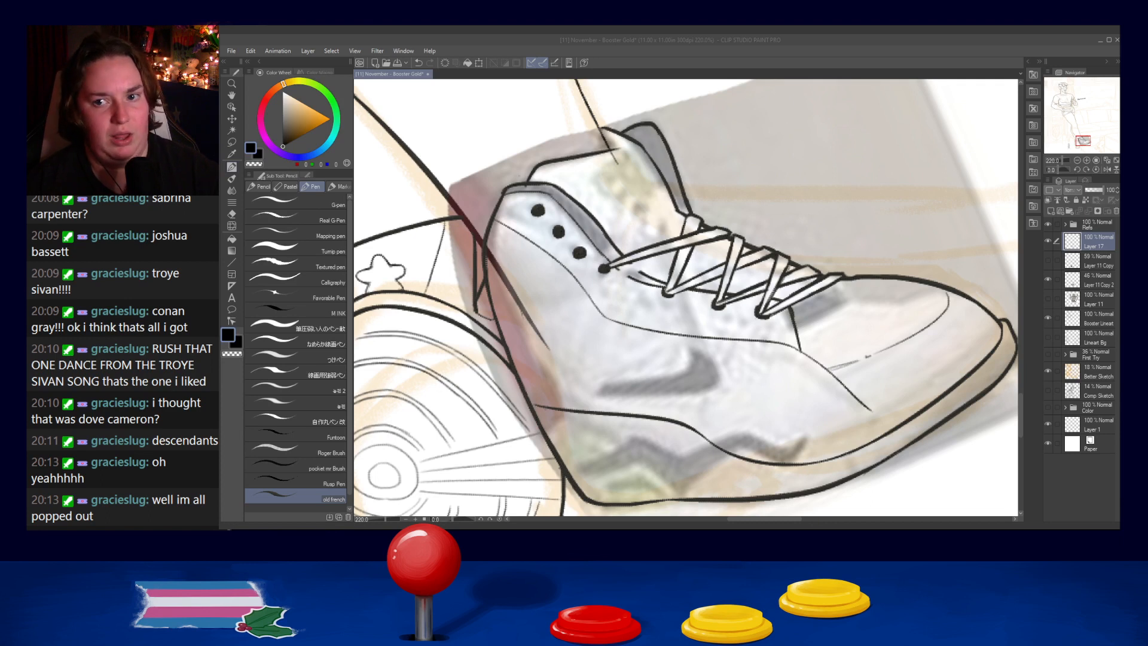
{"action": "key", "text": "alt+Tab"}
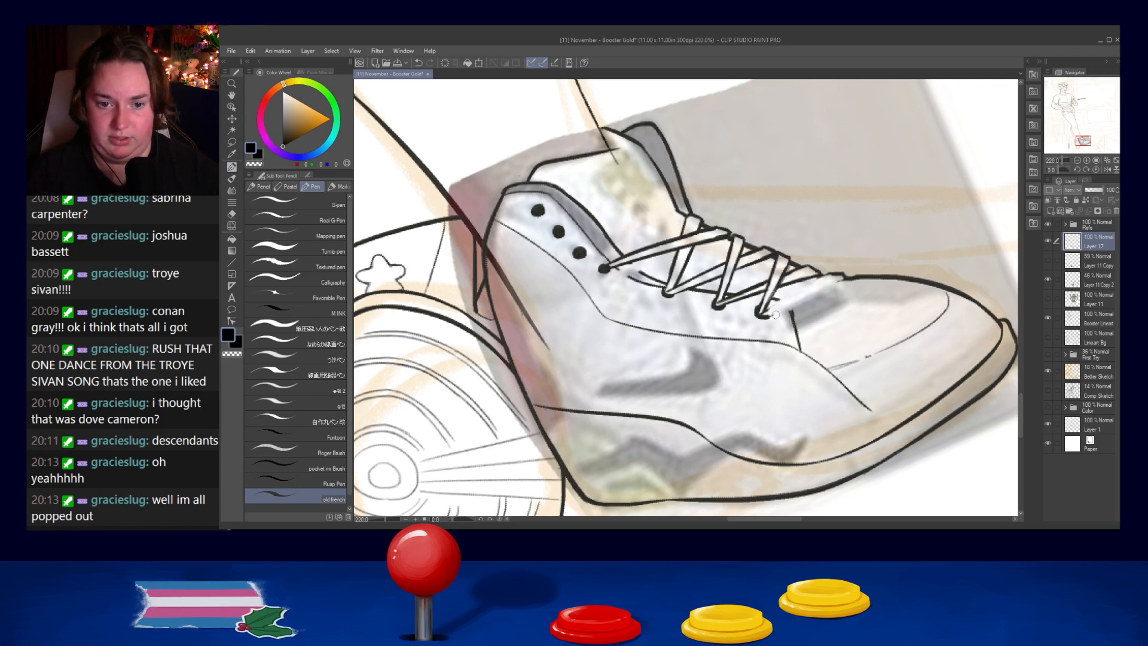
- Redraw both edges of the frontmost lace from its eyelet up to the start of the toe box
{"action": "mouse_move", "coordinate": [768, 313]}
{"action": "left_mouse_down"}
{"action": "mouse_move", "coordinate": [808, 283]}
{"action": "mouse_move", "coordinate": [833, 275]}
{"action": "left_mouse_up"}
{"action": "key", "text": "ctrl+z"}
{"action": "key", "text": "ctrl+z"}
{"action": "left_click_drag", "start_coordinate": [768, 312], "coordinate": [845, 270]}
{"action": "key", "text": "ctrl+z"}
{"action": "left_click_drag", "start_coordinate": [769, 311], "coordinate": [842, 275]}
{"action": "key", "text": "ctrl+z"}
{"action": "mouse_move", "coordinate": [771, 313]}
{"action": "left_mouse_down"}
{"action": "mouse_move", "coordinate": [853, 274]}
{"action": "mouse_move", "coordinate": [797, 298]}
{"action": "mouse_move", "coordinate": [846, 279]}
{"action": "mouse_move", "coordinate": [806, 295]}
{"action": "mouse_move", "coordinate": [836, 283]}
{"action": "mouse_move", "coordinate": [822, 289]}
{"action": "left_mouse_up"}
{"action": "key", "text": "ctrl+z"}
{"action": "key", "text": "ctrl+z"}
{"action": "key", "text": "ctrl+z"}
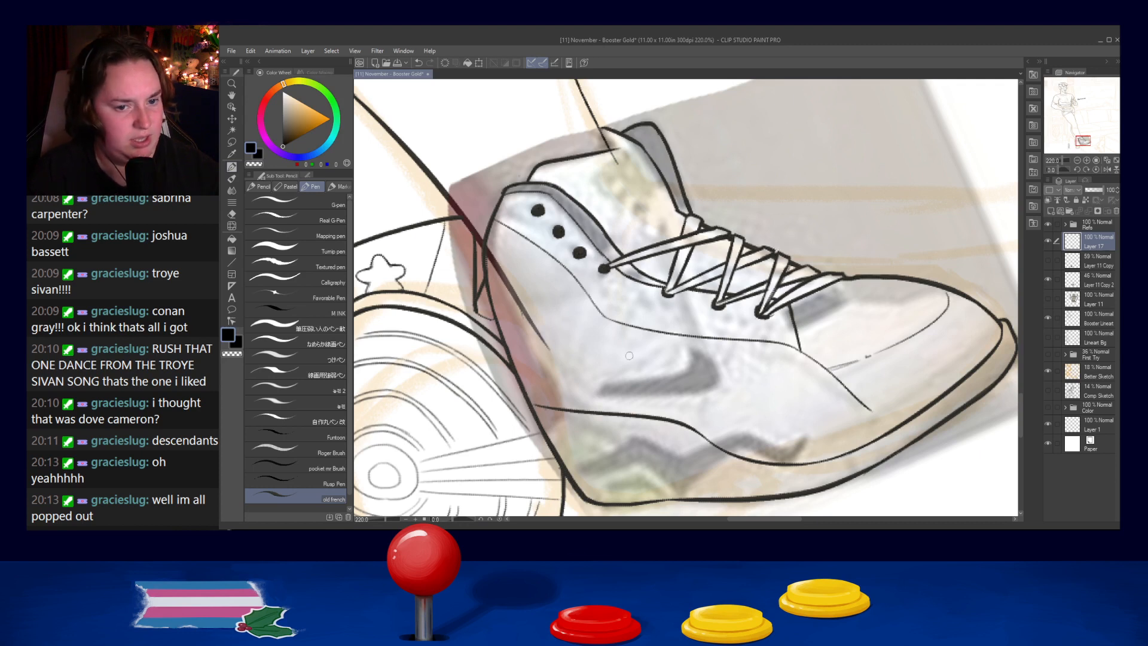
- Ink another lace rising from the fourth eyelet to the base of the tongue, reworking both of its edges
{"action": "left_click_drag", "start_coordinate": [601, 266], "coordinate": [658, 230]}
{"action": "key", "text": "ctrl+z"}
{"action": "key", "text": "ctrl+z"}
{"action": "mouse_move", "coordinate": [604, 267]}
{"action": "left_mouse_down"}
{"action": "mouse_move", "coordinate": [673, 208]}
{"action": "mouse_move", "coordinate": [604, 257]}
{"action": "left_mouse_up"}
{"action": "key", "text": "ctrl+z"}
{"action": "mouse_move", "coordinate": [680, 205]}
{"action": "left_mouse_down"}
{"action": "mouse_move", "coordinate": [598, 260]}
{"action": "mouse_move", "coordinate": [642, 244]}
{"action": "mouse_move", "coordinate": [609, 266]}
{"action": "left_mouse_up"}
{"action": "key", "text": "ctrl+z"}
{"action": "key", "text": "ctrl+z"}
{"action": "mouse_move", "coordinate": [679, 206]}
{"action": "left_mouse_down"}
{"action": "mouse_move", "coordinate": [587, 266]}
{"action": "mouse_move", "coordinate": [669, 224]}
{"action": "left_mouse_up"}
{"action": "key", "text": "ctrl+z"}
{"action": "key", "text": "ctrl+z"}
{"action": "mouse_move", "coordinate": [606, 266]}
{"action": "left_mouse_down"}
{"action": "mouse_move", "coordinate": [661, 230]}
{"action": "mouse_move", "coordinate": [633, 257]}
{"action": "mouse_move", "coordinate": [662, 226]}
{"action": "mouse_move", "coordinate": [604, 272]}
{"action": "mouse_move", "coordinate": [674, 225]}
{"action": "mouse_move", "coordinate": [639, 239]}
{"action": "mouse_move", "coordinate": [667, 227]}
{"action": "left_mouse_up"}
{"action": "key", "text": "ctrl+z"}
{"action": "key", "text": "ctrl+z"}
{"action": "key", "text": "ctrl+z"}
{"action": "key", "text": "ctrl+z"}
{"action": "key", "text": "ctrl+z"}
{"action": "key", "text": "ctrl+z"}
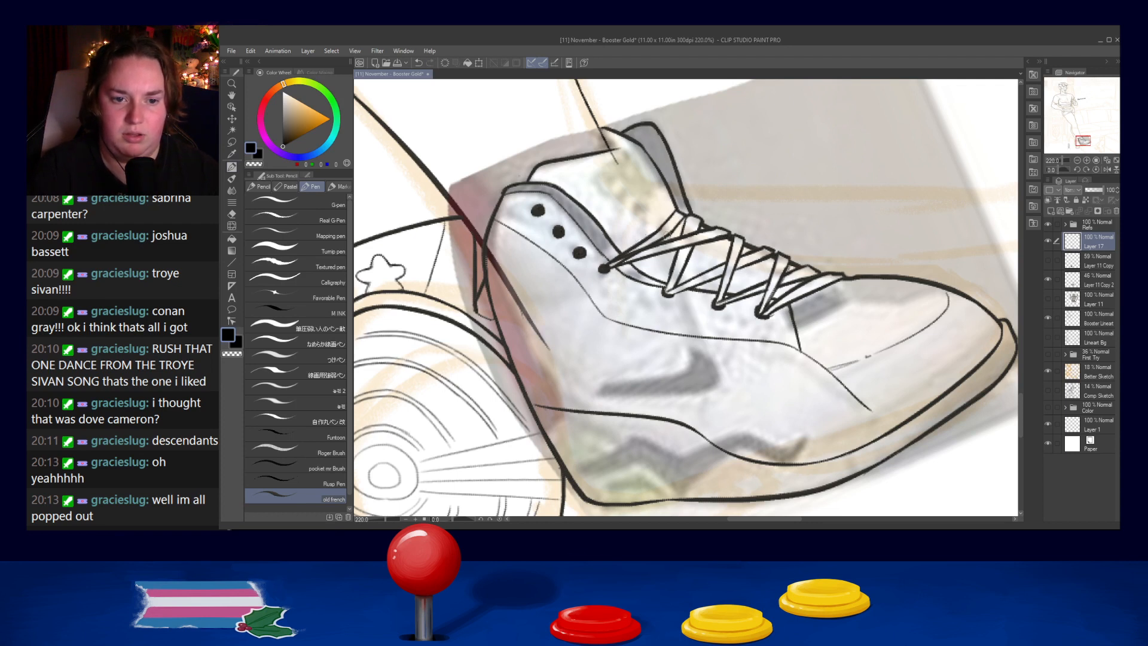
- Draw a small rounded knot on the uppermost lace and clear the lace lines inside it
{"action": "left_click_drag", "start_coordinate": [660, 225], "coordinate": [653, 233]}
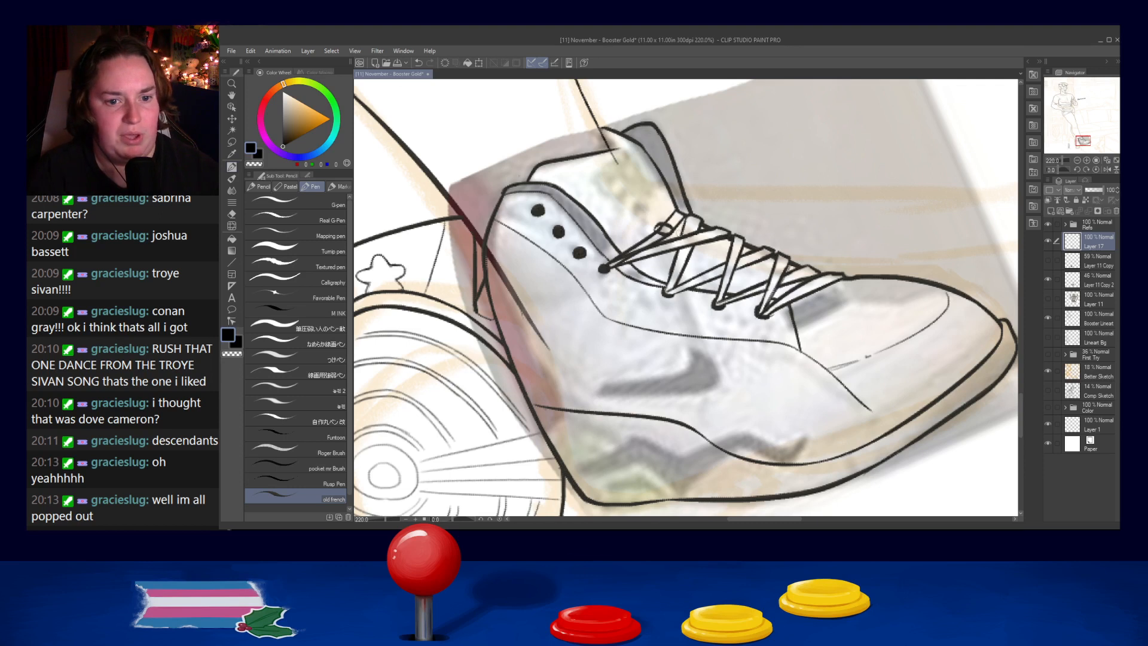
{"action": "key", "text": "ctrl+z"}
{"action": "key", "text": "ctrl+z"}
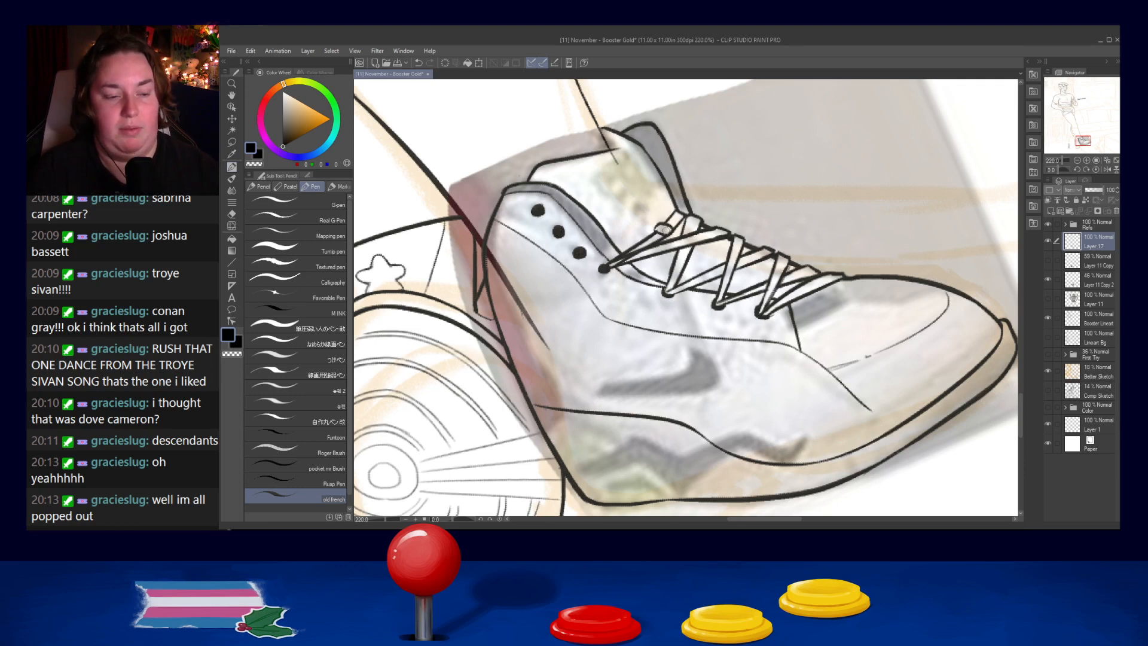
{"action": "left_click_drag", "start_coordinate": [661, 228], "coordinate": [668, 233]}
{"action": "key", "text": "ctrl+z"}
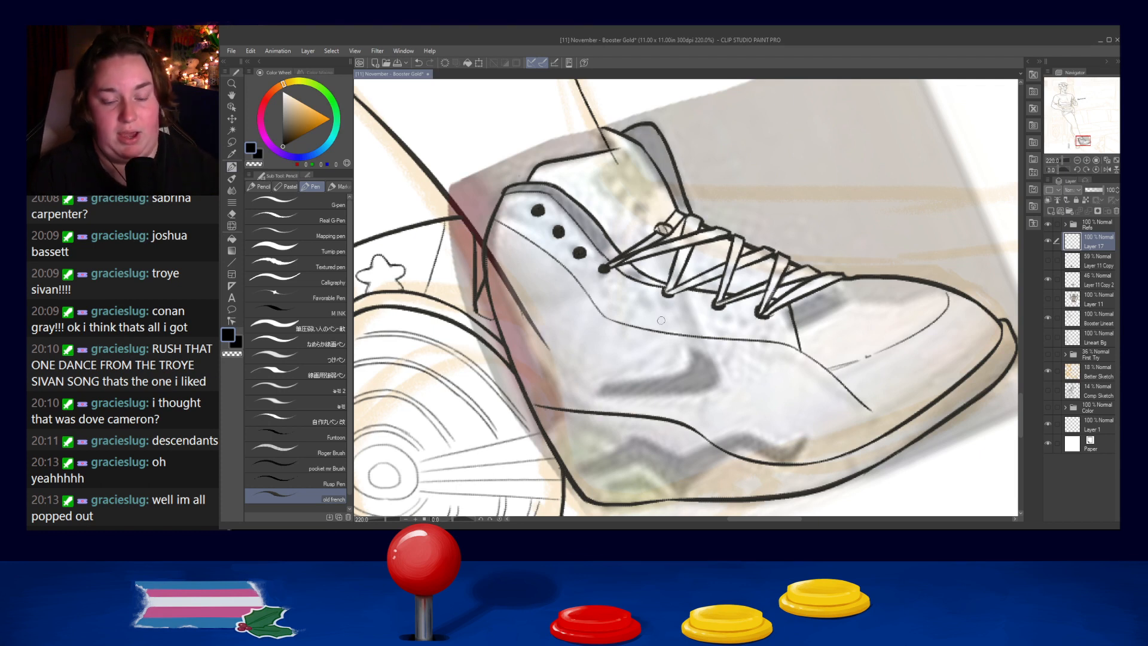
- Outline a long lace loop hanging from the knot over the shoe's side, closing it with an angular lower end
{"action": "left_click_drag", "start_coordinate": [656, 234], "coordinate": [658, 399]}
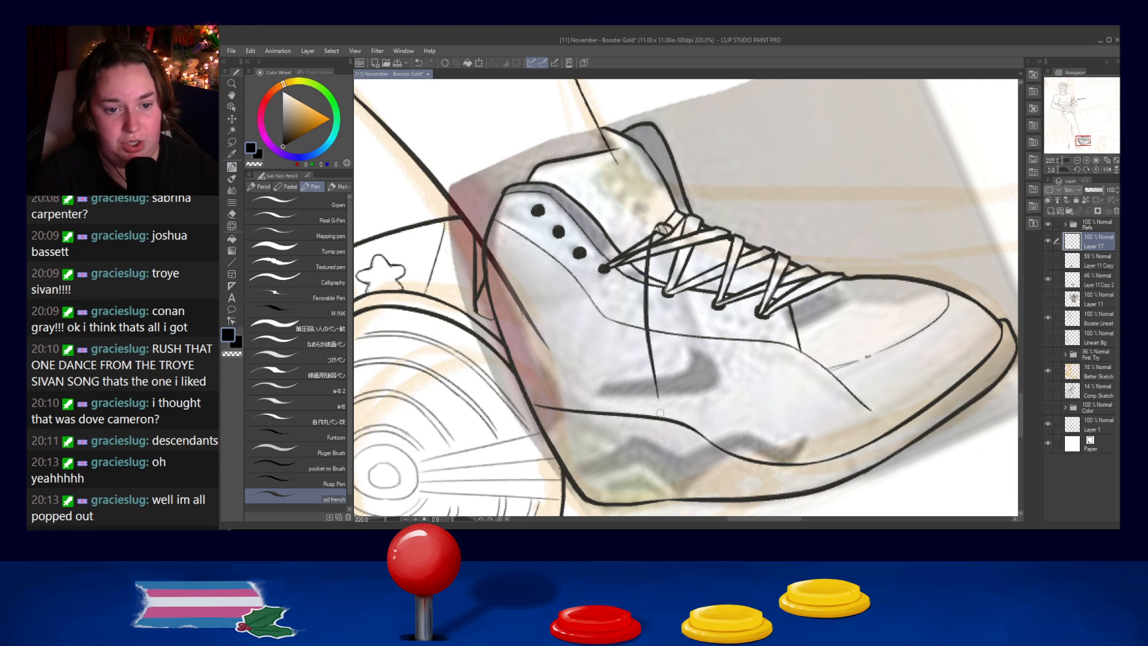
{"action": "mouse_move", "coordinate": [671, 239]}
{"action": "left_mouse_down"}
{"action": "mouse_move", "coordinate": [705, 402]}
{"action": "mouse_move", "coordinate": [732, 413]}
{"action": "left_mouse_up"}
{"action": "key", "text": "ctrl+z"}
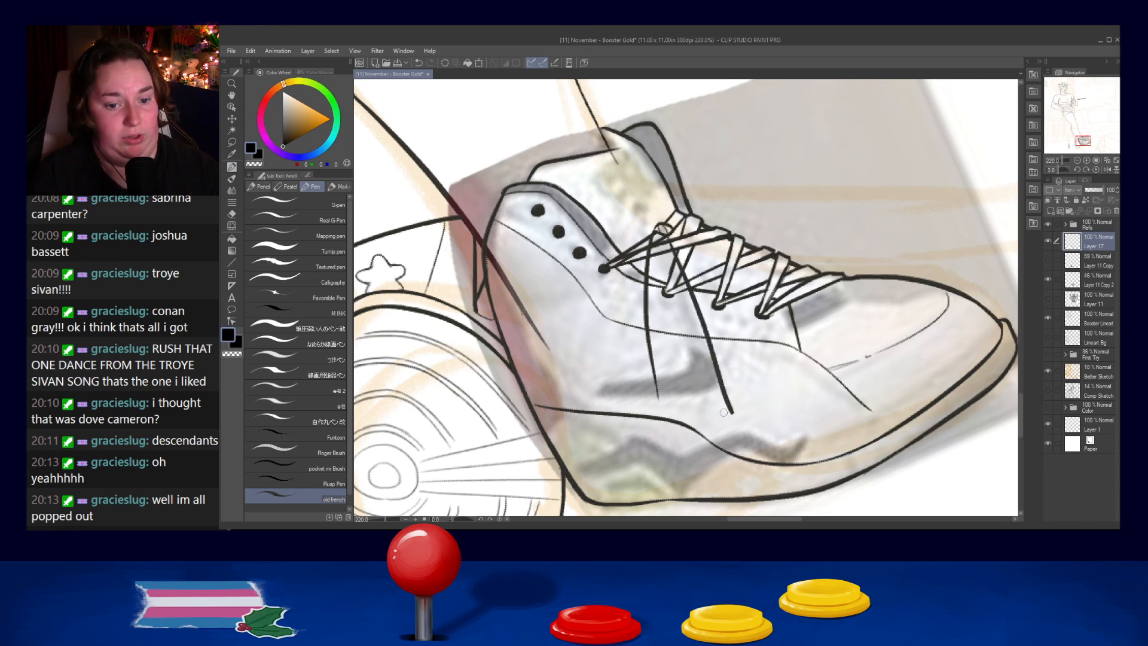
{"action": "left_click_drag", "start_coordinate": [656, 394], "coordinate": [736, 427]}
{"action": "key", "text": "ctrl+z"}
{"action": "key", "text": "ctrl+z"}
{"action": "key", "text": "ctrl+z"}
{"action": "key", "text": "ctrl+z"}
{"action": "key", "text": "ctrl+z"}
{"action": "key", "text": "ctrl+z"}
{"action": "key", "text": "ctrl+z"}
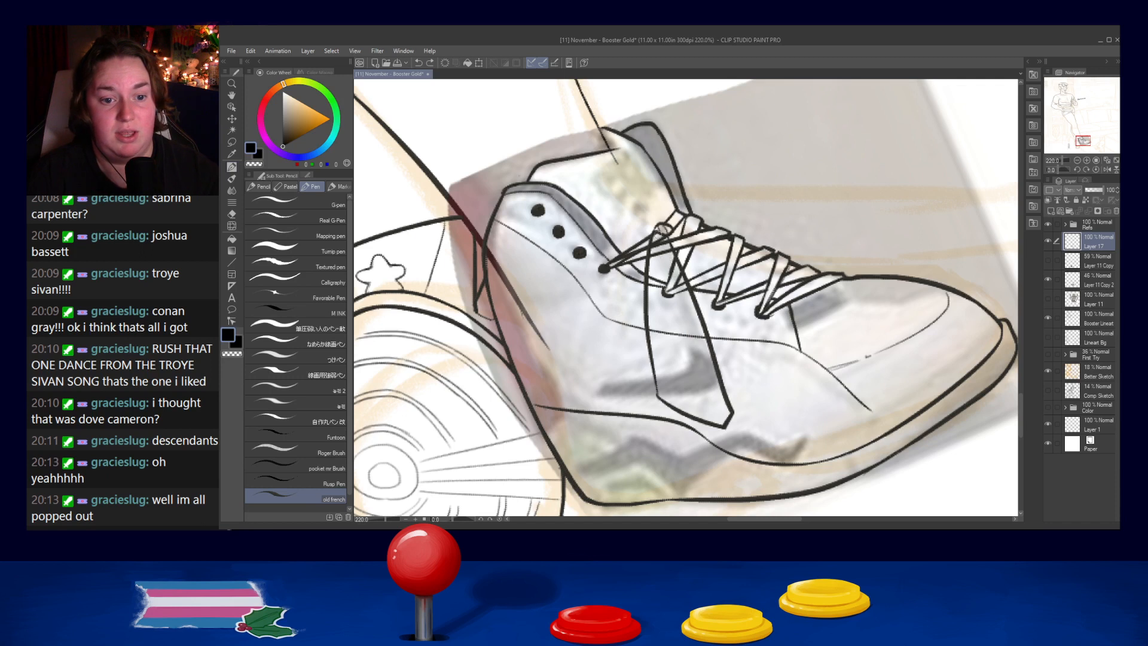
- Add the inner front edge and inner lower edge of the hanging lace loop
{"action": "left_click_drag", "start_coordinate": [669, 285], "coordinate": [717, 422]}
{"action": "key", "text": "ctrl+z"}
{"action": "left_click_drag", "start_coordinate": [662, 236], "coordinate": [716, 413]}
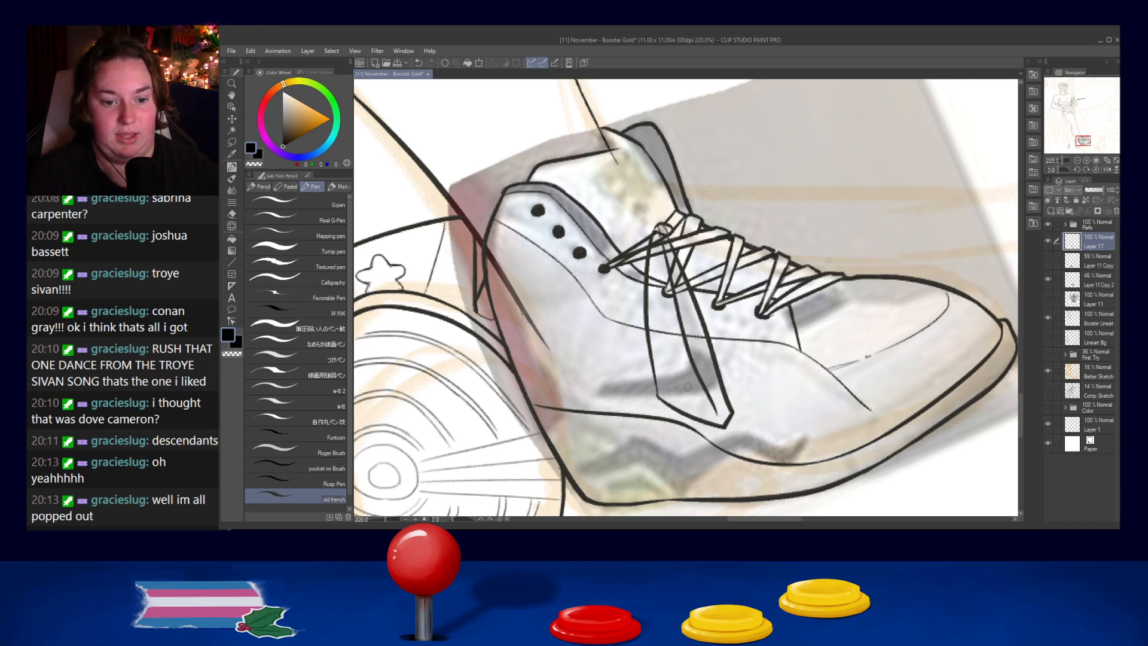
{"action": "left_click_drag", "start_coordinate": [663, 388], "coordinate": [711, 406]}
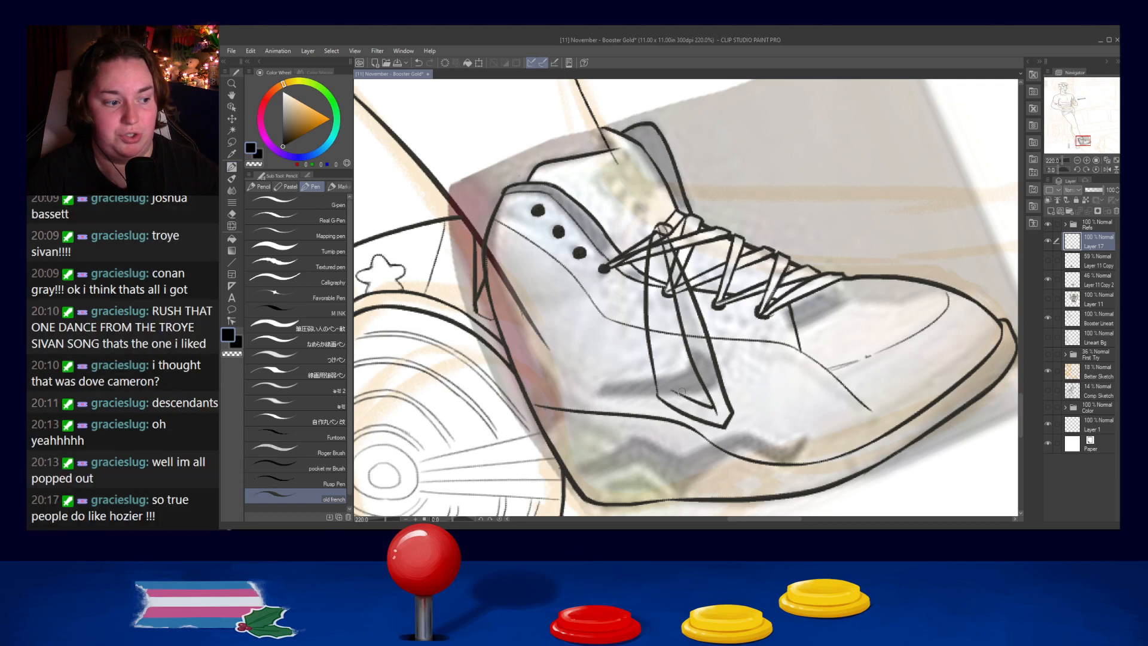
- Draw the inner rear edge of the hanging lace loop, repeating the stroke until it runs parallel to the outline
{"action": "left_click_drag", "start_coordinate": [659, 251], "coordinate": [674, 402]}
{"action": "key", "text": "ctrl+z"}
{"action": "left_click_drag", "start_coordinate": [660, 255], "coordinate": [674, 393]}
{"action": "key", "text": "ctrl+z"}
{"action": "left_click_drag", "start_coordinate": [657, 250], "coordinate": [673, 384]}
{"action": "key", "text": "ctrl+z"}
{"action": "left_click_drag", "start_coordinate": [657, 256], "coordinate": [680, 393]}
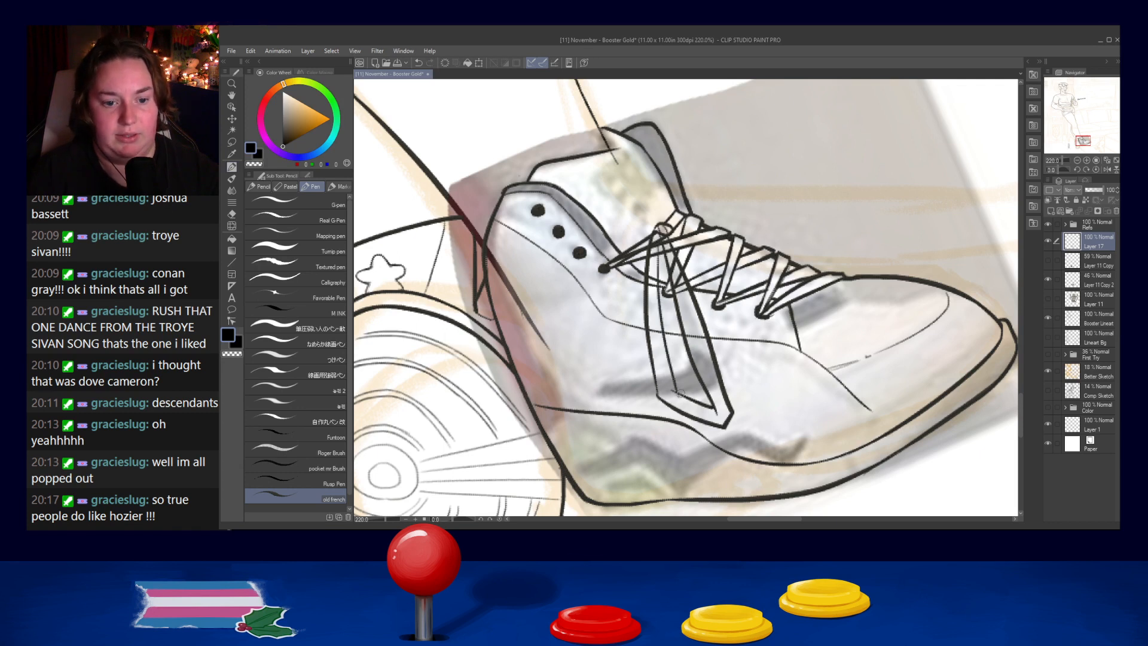
{"action": "key", "text": "ctrl+z"}
{"action": "left_click_drag", "start_coordinate": [658, 246], "coordinate": [674, 386]}
{"action": "key", "text": "ctrl+z"}
{"action": "mouse_move", "coordinate": [658, 246]}
{"action": "left_mouse_down"}
{"action": "mouse_move", "coordinate": [673, 402]}
{"action": "mouse_move", "coordinate": [660, 256]}
{"action": "mouse_move", "coordinate": [671, 389]}
{"action": "left_mouse_up"}
{"action": "key", "text": "ctrl+z"}
{"action": "key", "text": "ctrl+z"}
{"action": "left_click_drag", "start_coordinate": [657, 246], "coordinate": [675, 399]}
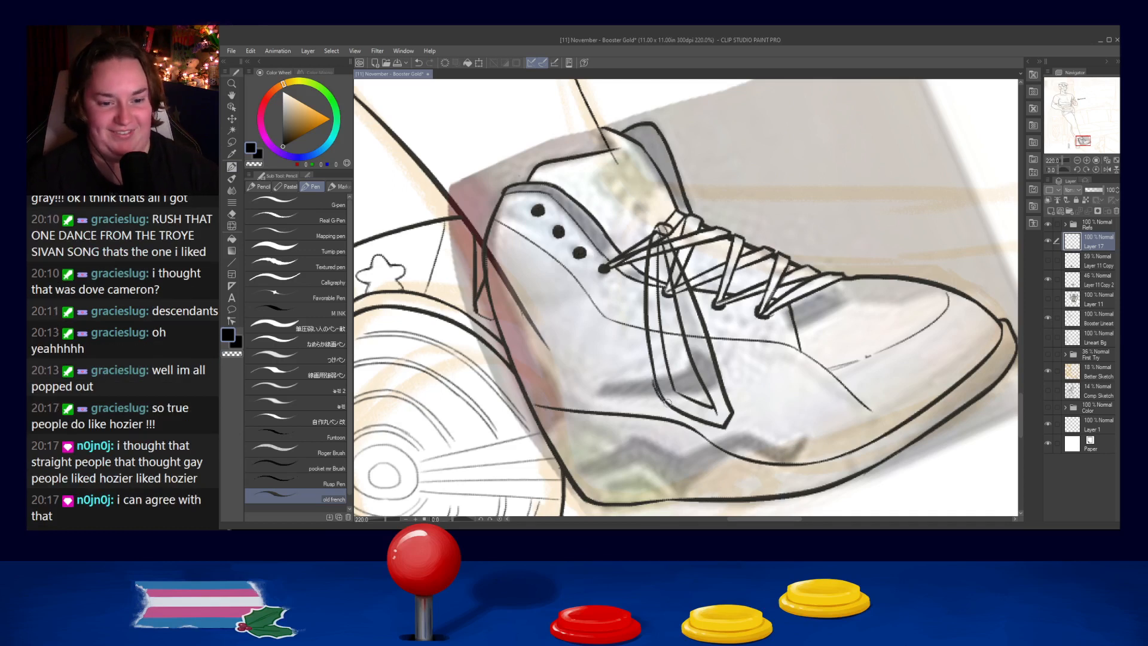
{"action": "key", "text": "ctrl+z"}
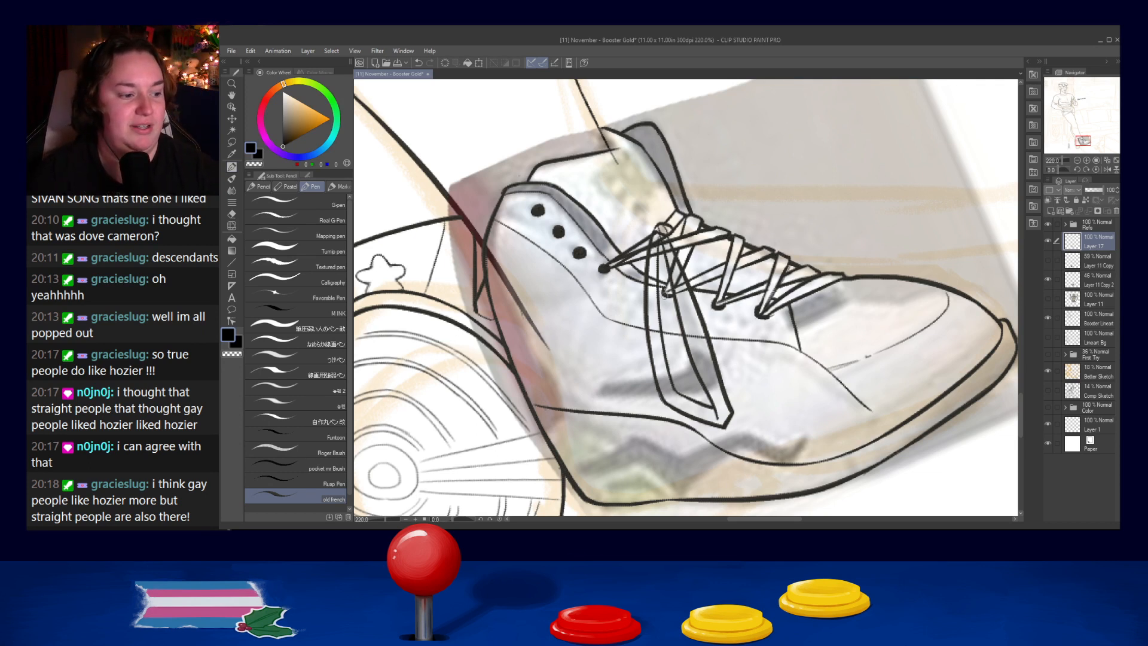
- Erase the lace and seam lines that cross the bands of the hanging lace loop
{"action": "left_click_drag", "start_coordinate": [660, 230], "coordinate": [676, 287]}
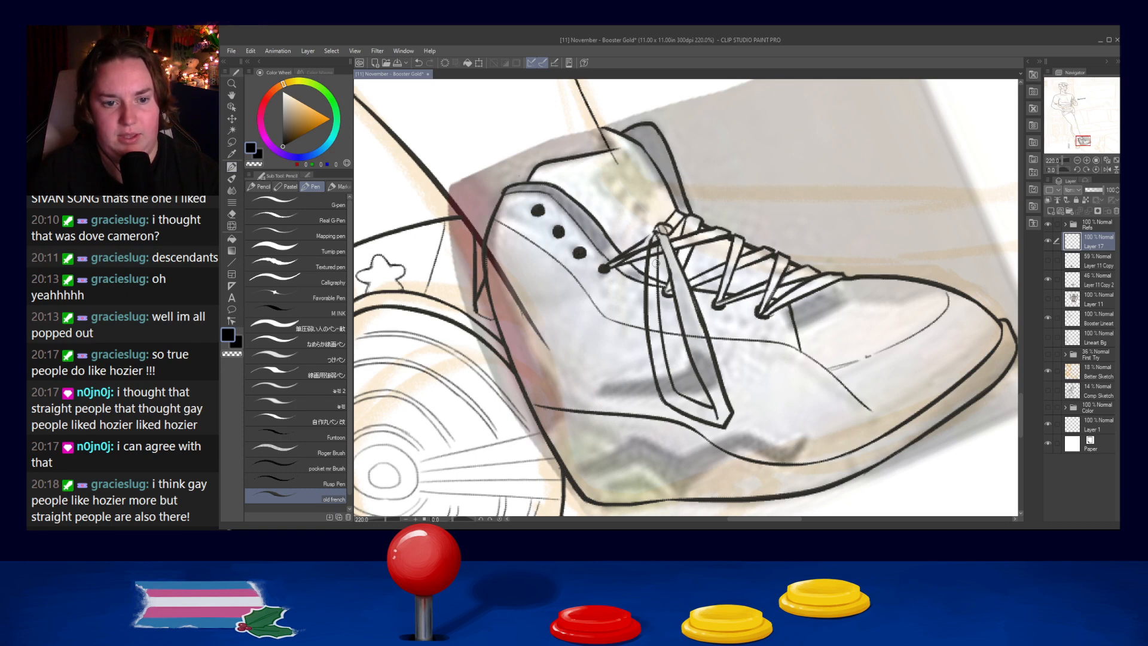
{"action": "left_click_drag", "start_coordinate": [657, 234], "coordinate": [639, 243]}
{"action": "key", "text": "ctrl+z"}
{"action": "key", "text": "ctrl+z"}
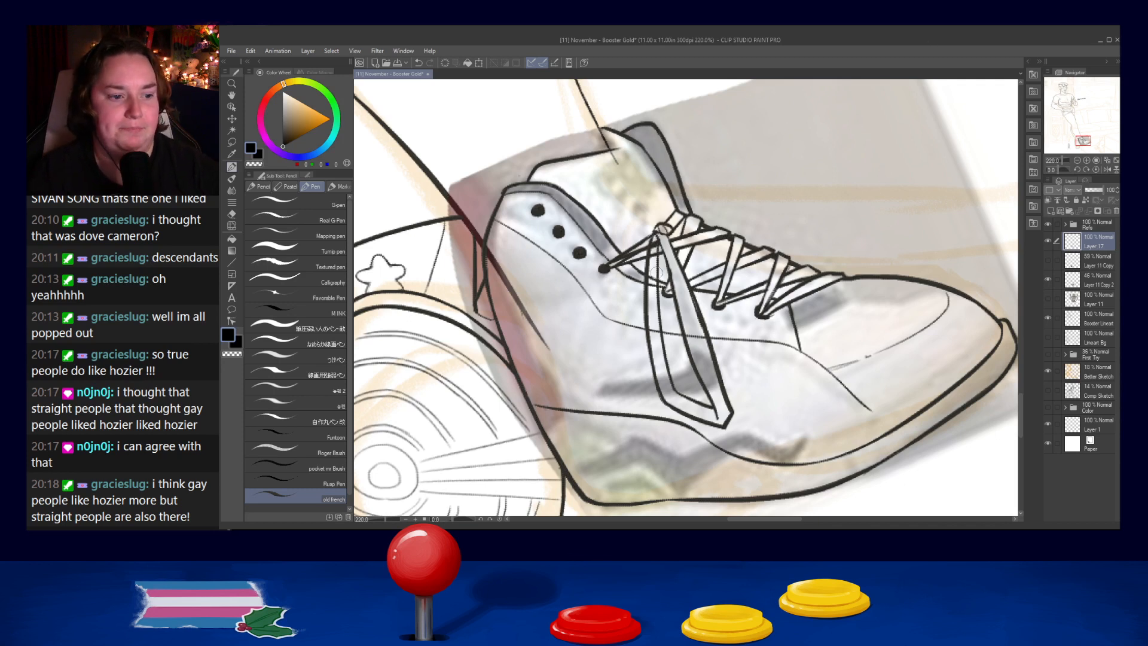
{"action": "left_click_drag", "start_coordinate": [653, 240], "coordinate": [651, 303]}
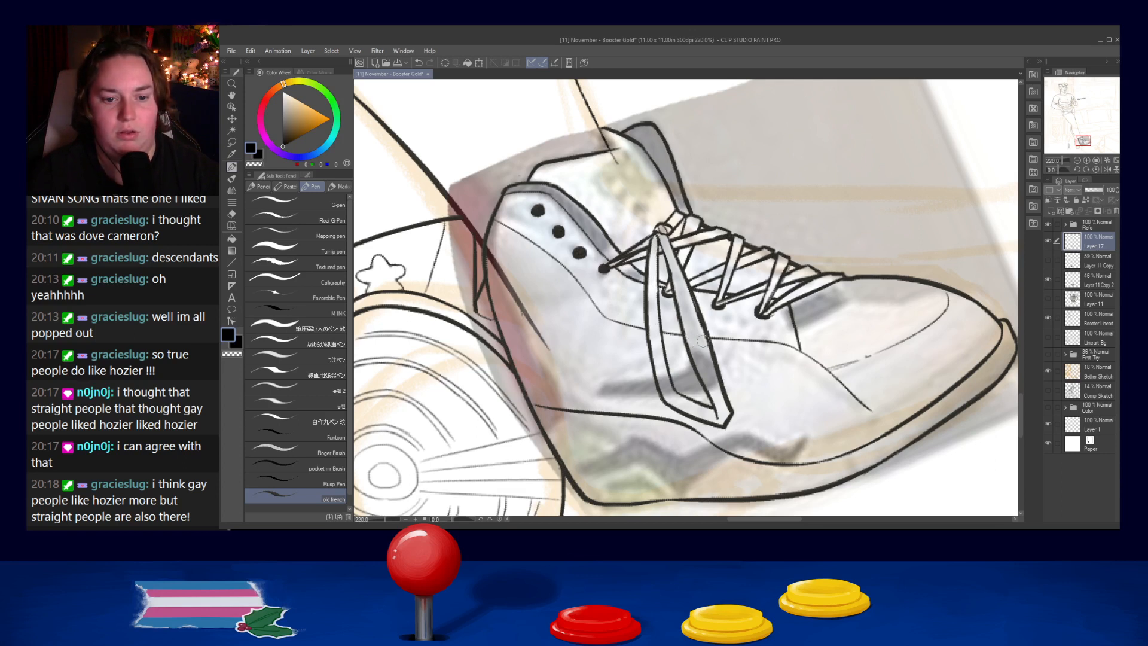
- Try a long bow-loop stroke running from the knot forward over the crossed laces
{"action": "scroll", "coordinate": [709, 289], "scroll_direction": "down", "scroll_amount": 3}
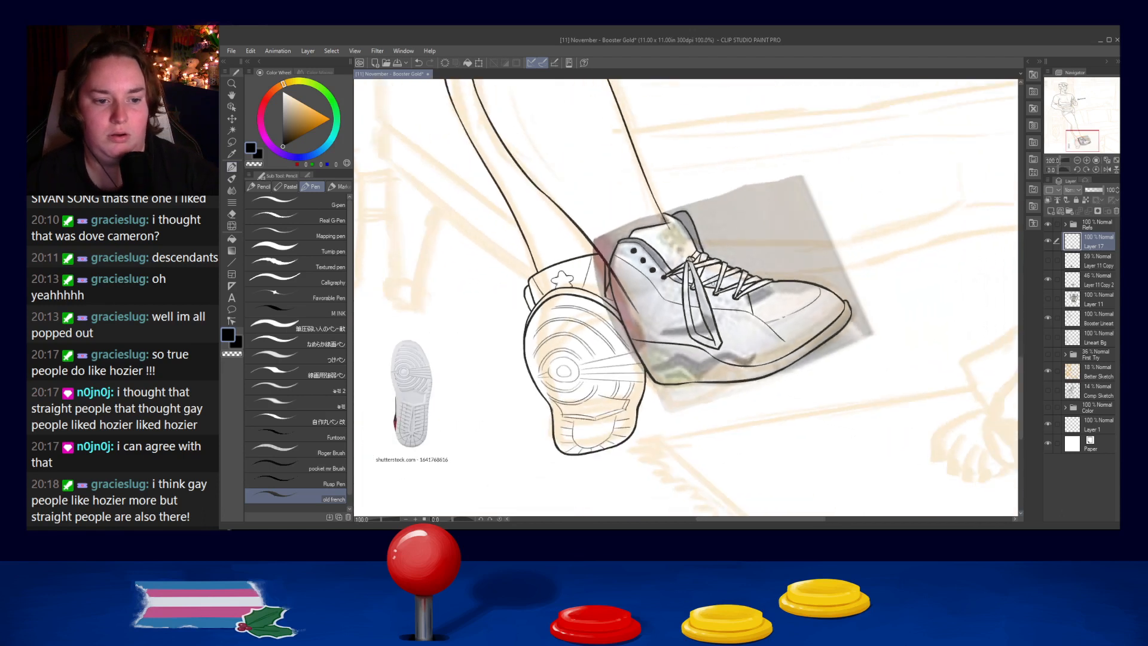
{"action": "scroll", "coordinate": [721, 286], "scroll_direction": "up", "scroll_amount": 3}
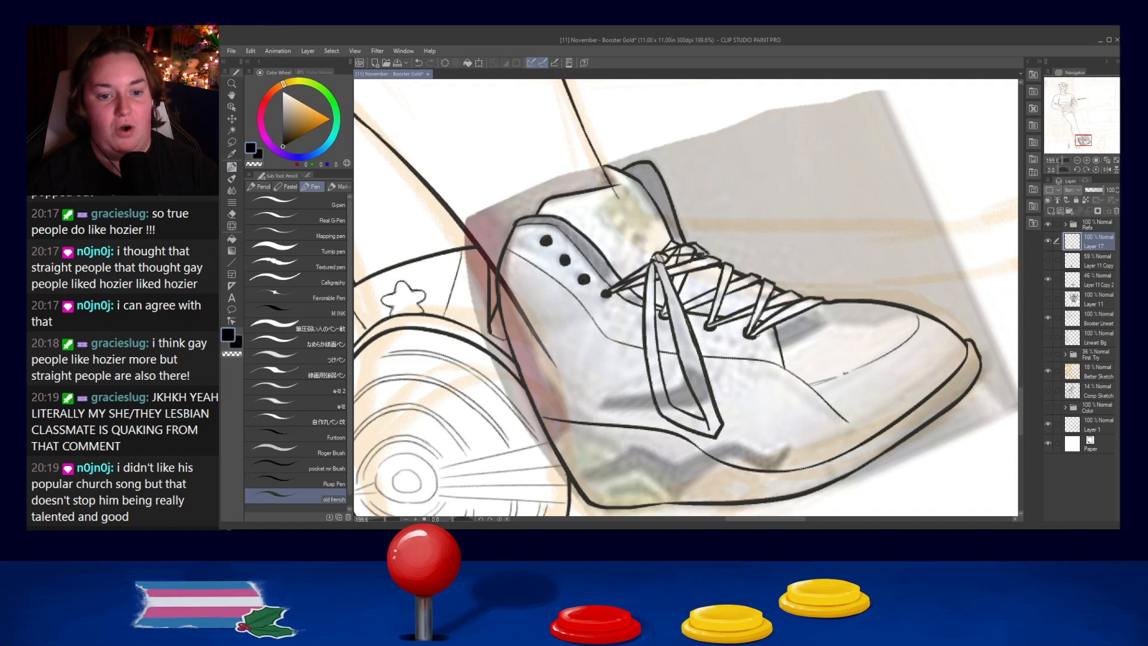
{"action": "left_click_drag", "start_coordinate": [663, 257], "coordinate": [777, 284]}
{"action": "key", "text": "ctrl+z"}
{"action": "left_click_drag", "start_coordinate": [663, 257], "coordinate": [777, 283]}
{"action": "left_click_drag", "start_coordinate": [663, 252], "coordinate": [758, 269]}
{"action": "key", "text": "ctrl+z"}
{"action": "left_click_drag", "start_coordinate": [665, 251], "coordinate": [781, 286]}
{"action": "key", "text": "ctrl+z"}
{"action": "key", "text": "ctrl+z"}
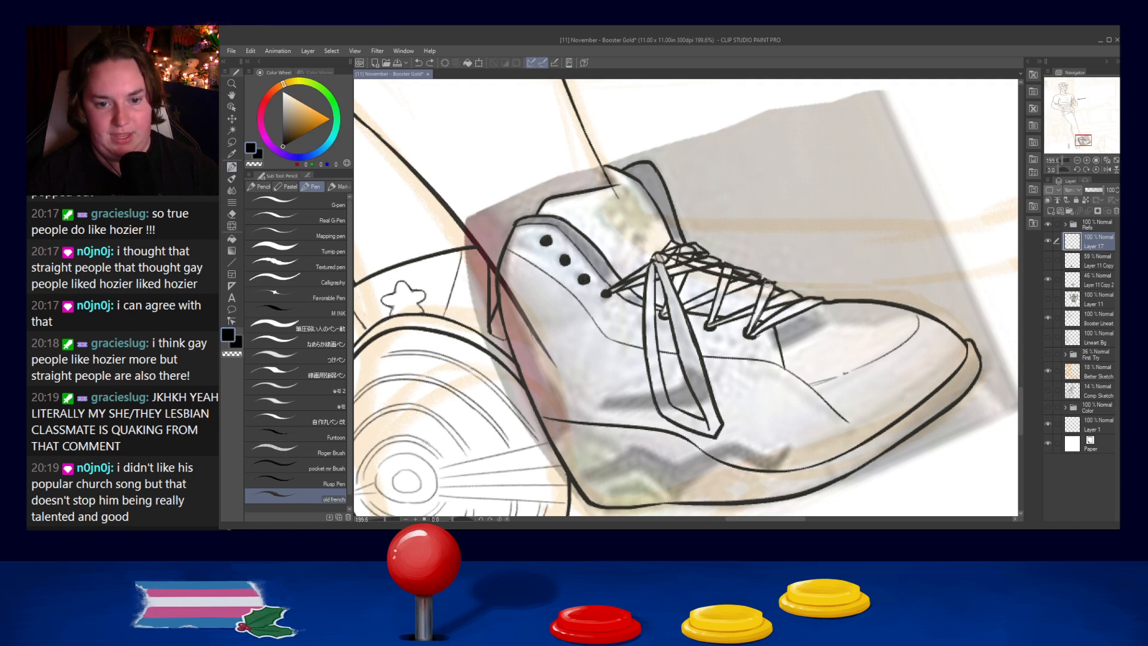
- Ink a second bow loop from the knot forward over the crossed laces, redrawing its edges until they fit
{"action": "key", "text": "ctrl+z"}
{"action": "key", "text": "ctrl+z"}
{"action": "left_click_drag", "start_coordinate": [668, 255], "coordinate": [734, 273]}
{"action": "key", "text": "ctrl+z"}
{"action": "left_click_drag", "start_coordinate": [669, 257], "coordinate": [730, 275]}
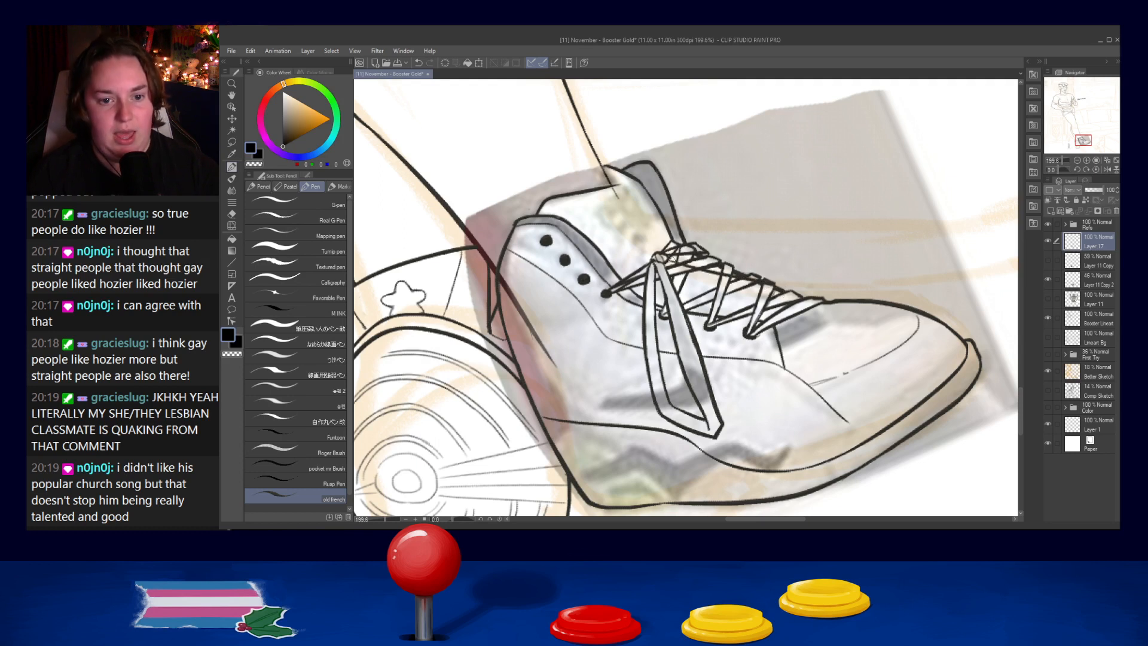
{"action": "key", "text": "ctrl+z"}
{"action": "left_click_drag", "start_coordinate": [698, 259], "coordinate": [762, 272]}
{"action": "key", "text": "ctrl+z"}
{"action": "left_click_drag", "start_coordinate": [674, 256], "coordinate": [750, 274]}
{"action": "key", "text": "ctrl+z"}
{"action": "left_click_drag", "start_coordinate": [674, 254], "coordinate": [756, 272]}
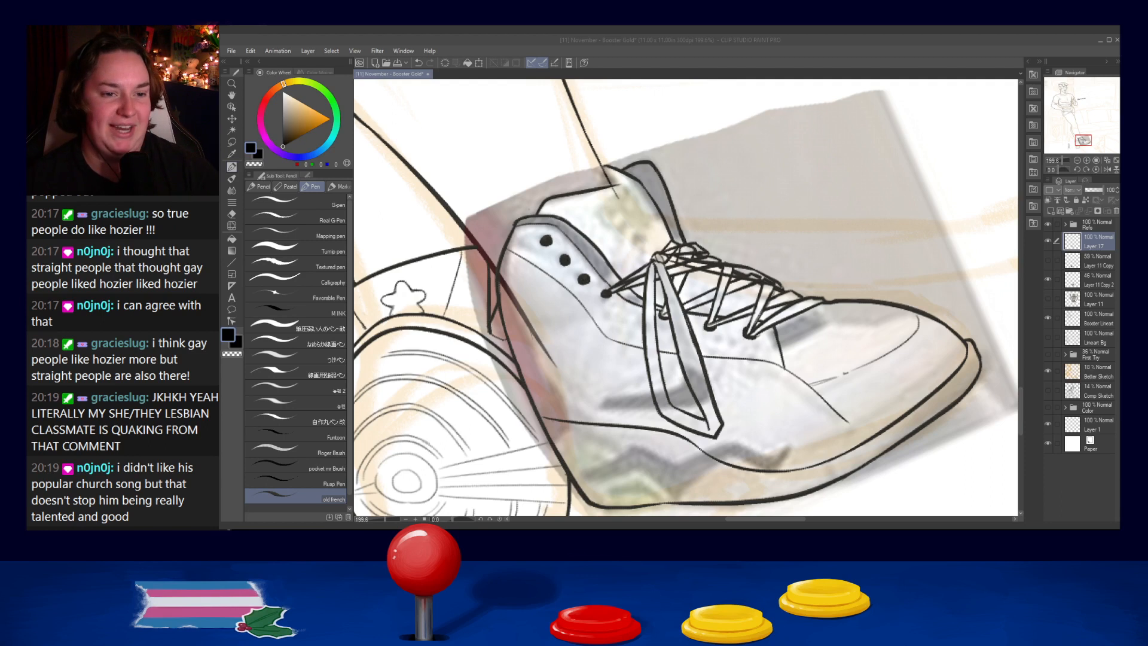
{"action": "left_click", "coordinate": [1040, 120]}
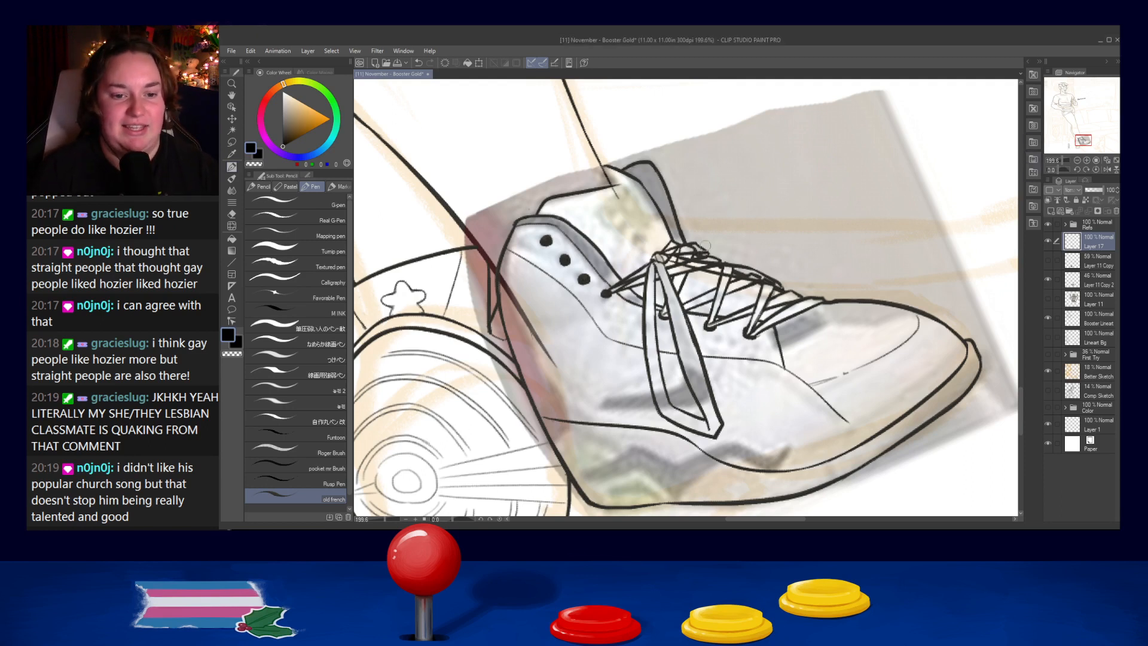
{"action": "key", "text": "ctrl+z"}
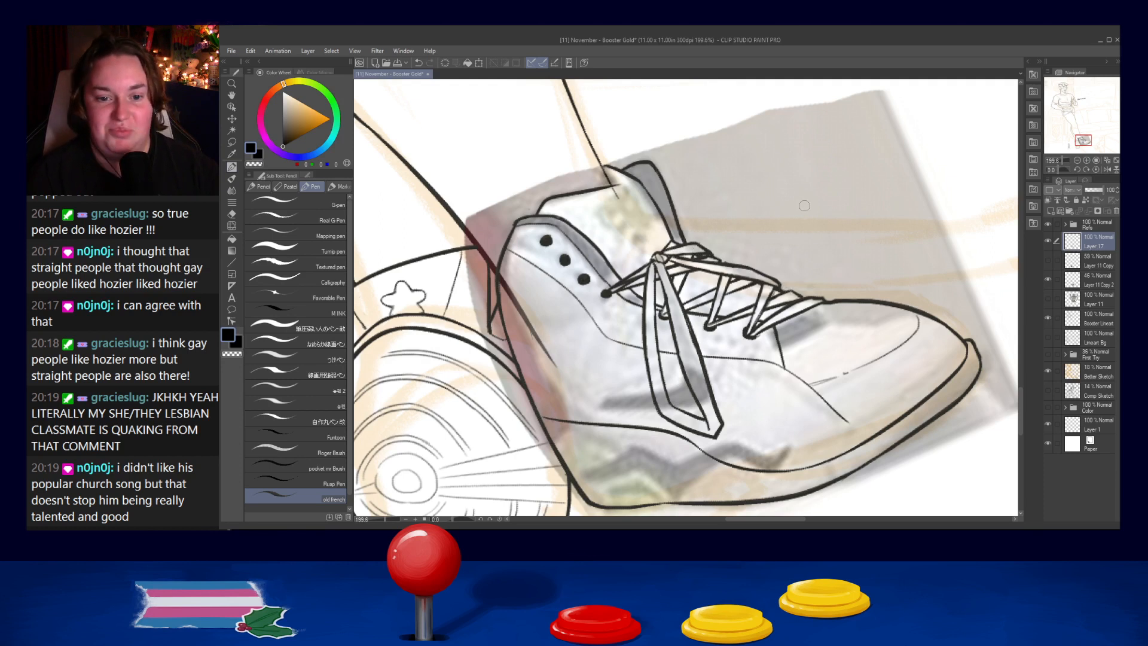
- Draw long crease lines from the knot down the inside of the hanging lace loop
{"action": "scroll", "coordinate": [664, 362], "scroll_direction": "down", "scroll_amount": 5}
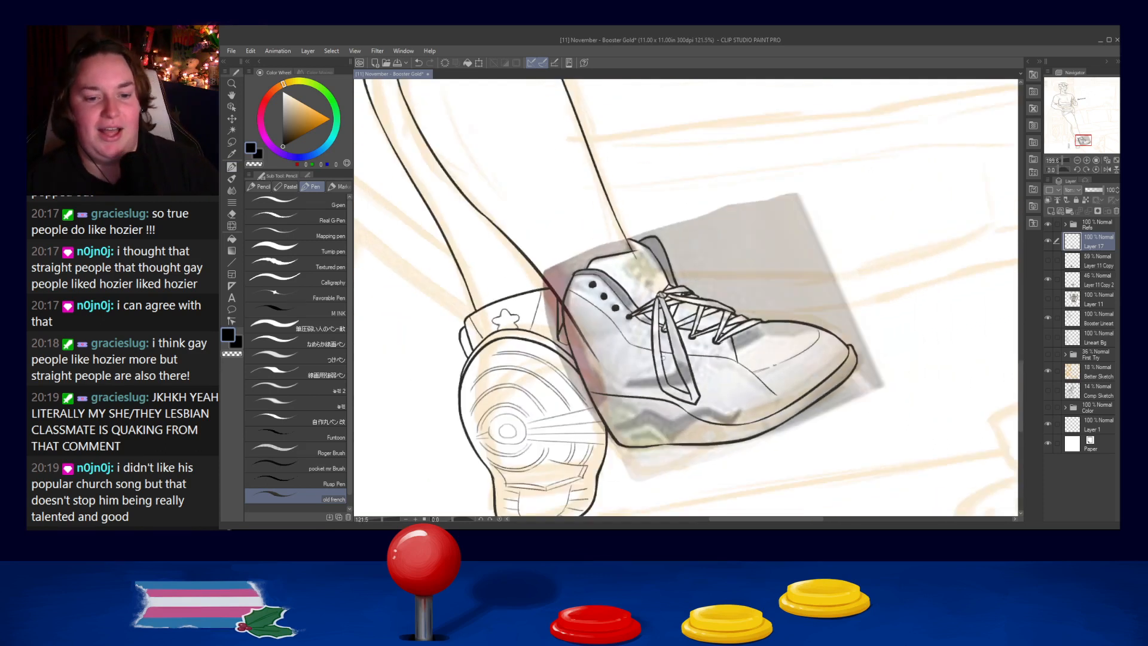
{"action": "scroll", "coordinate": [665, 312], "scroll_direction": "up", "scroll_amount": 5}
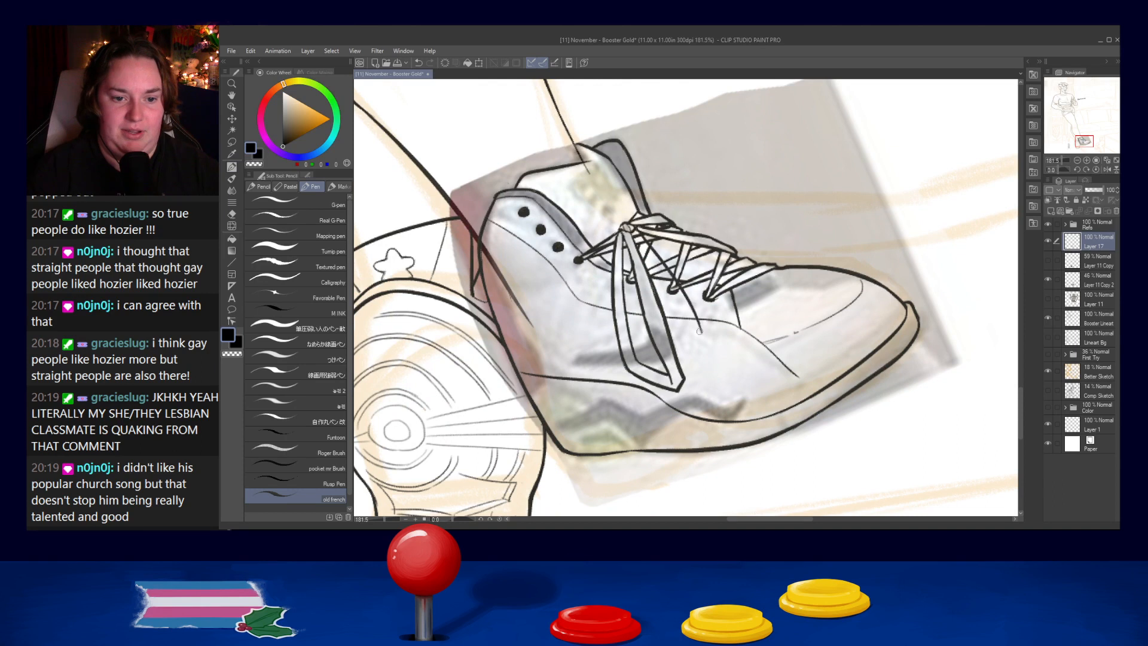
{"action": "left_click_drag", "start_coordinate": [626, 242], "coordinate": [645, 343]}
{"action": "key", "text": "ctrl+z"}
{"action": "key", "text": "ctrl+z"}
{"action": "mouse_move", "coordinate": [625, 236]}
{"action": "left_mouse_down"}
{"action": "mouse_move", "coordinate": [643, 356]}
{"action": "mouse_move", "coordinate": [661, 371]}
{"action": "left_mouse_up"}
{"action": "key", "text": "ctrl+z"}
{"action": "key", "text": "ctrl+z"}
{"action": "key", "text": "ctrl+z"}
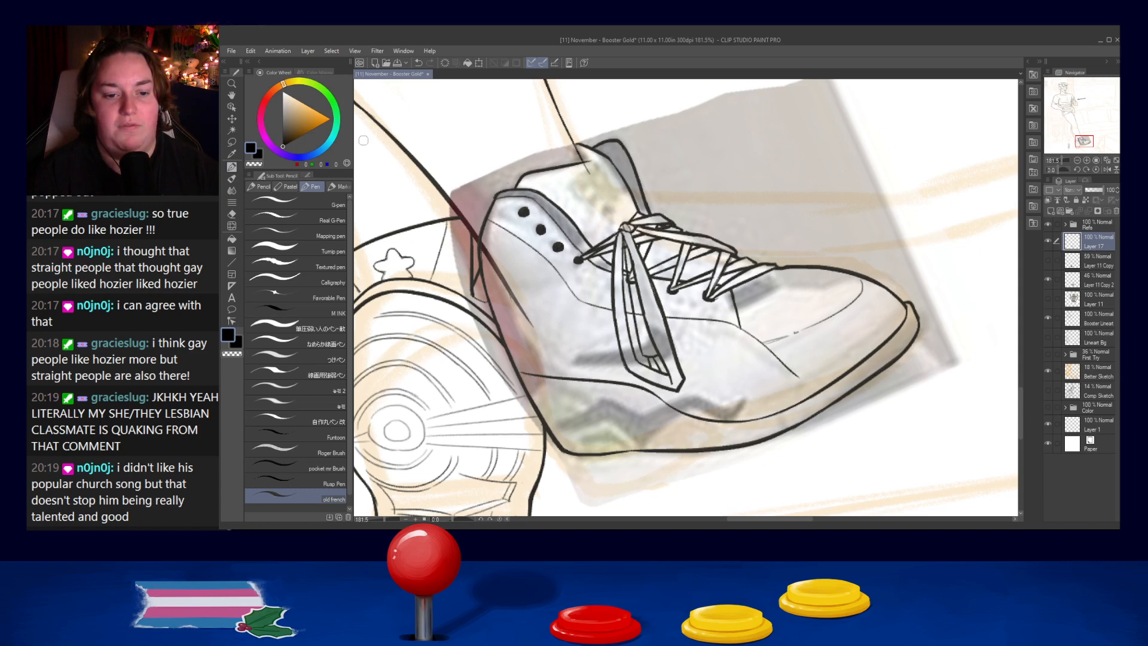
- Rework the upper inner lines of the hanging loop just below the knot, repeating the strokes until they align
{"action": "left_click_drag", "start_coordinate": [628, 267], "coordinate": [634, 286]}
{"action": "key", "text": "ctrl+z"}
{"action": "key", "text": "ctrl+z"}
{"action": "left_click_drag", "start_coordinate": [625, 243], "coordinate": [633, 287]}
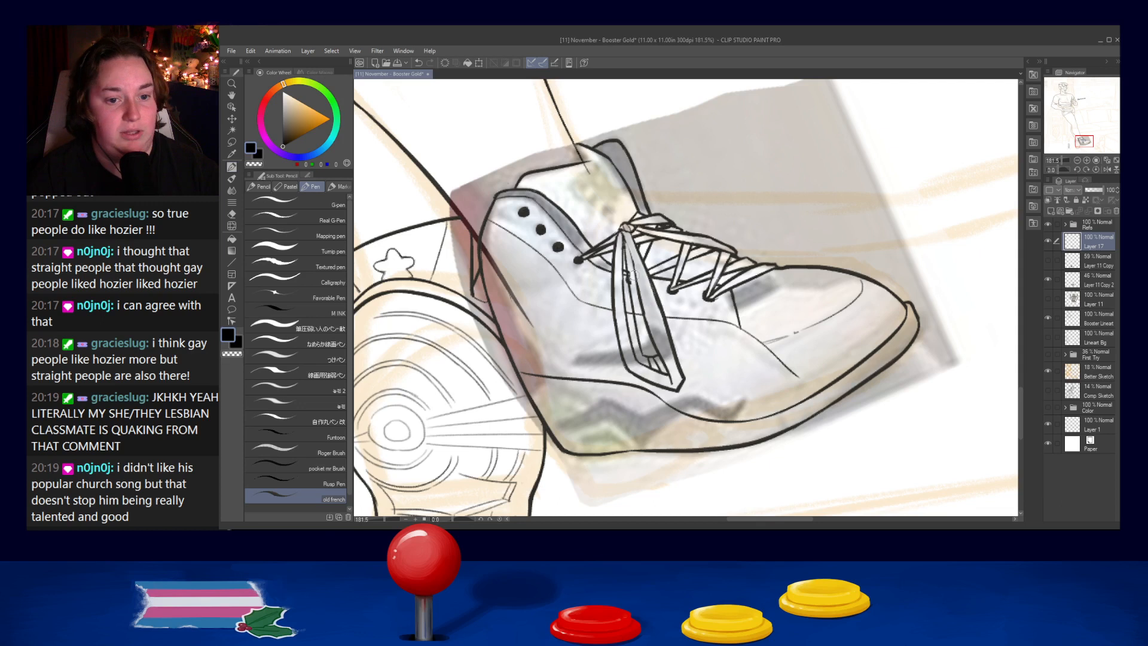
{"action": "key", "text": "ctrl+z"}
{"action": "left_click_drag", "start_coordinate": [626, 245], "coordinate": [634, 293]}
{"action": "left_click_drag", "start_coordinate": [627, 247], "coordinate": [642, 331]}
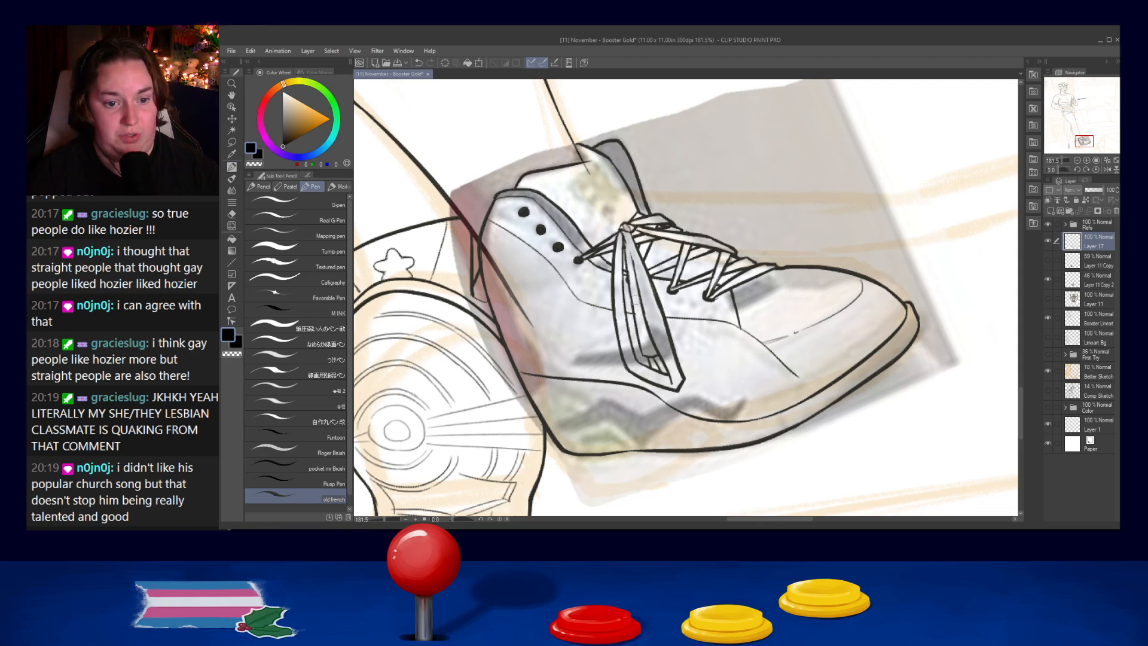
{"action": "key", "text": "ctrl+z"}
{"action": "mouse_move", "coordinate": [624, 230]}
{"action": "left_mouse_down"}
{"action": "mouse_move", "coordinate": [637, 281]}
{"action": "mouse_move", "coordinate": [628, 290]}
{"action": "mouse_move", "coordinate": [628, 260]}
{"action": "mouse_move", "coordinate": [641, 297]}
{"action": "left_mouse_up"}
{"action": "key", "text": "ctrl+z"}
{"action": "key", "text": "ctrl+z"}
{"action": "key", "text": "ctrl+z"}
{"action": "key", "text": "ctrl+z"}
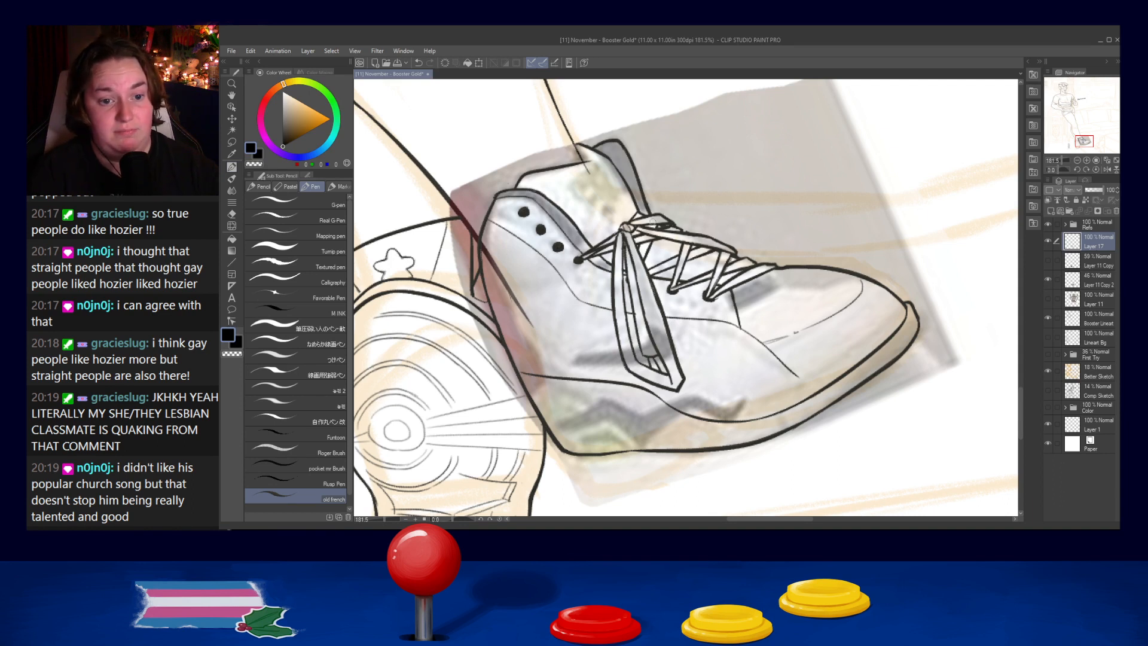
- Add a thin inner edge line along the length of the front bow loop
{"action": "left_click_drag", "start_coordinate": [641, 238], "coordinate": [728, 261]}
{"action": "key", "text": "ctrl+z"}
{"action": "left_click_drag", "start_coordinate": [640, 239], "coordinate": [728, 257]}
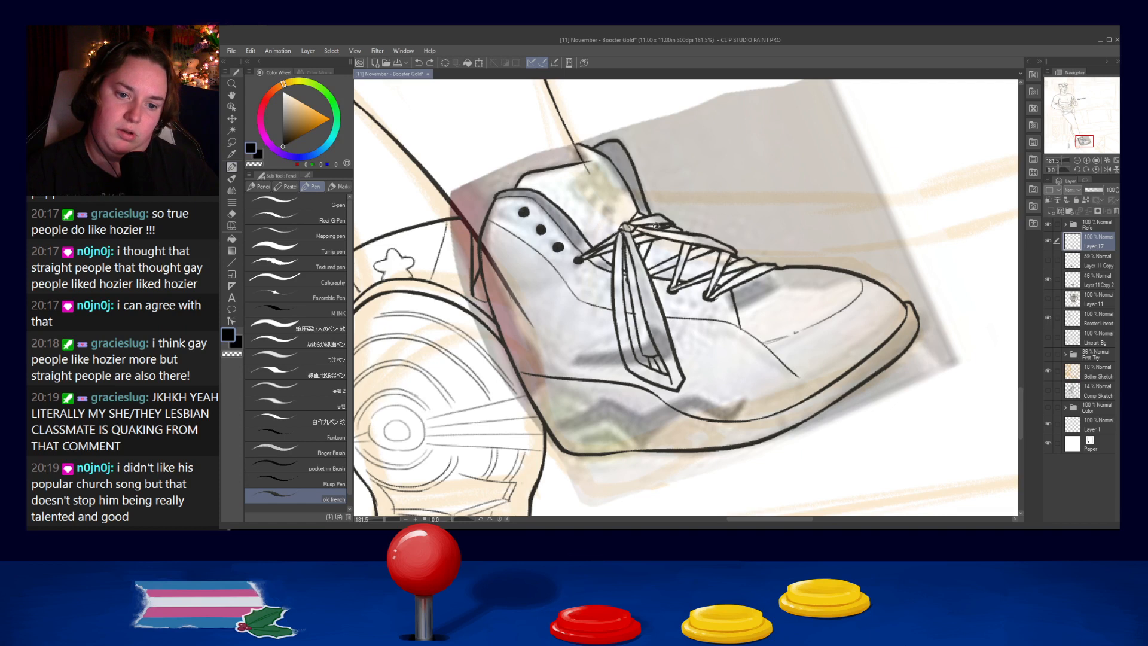
{"action": "left_click_drag", "start_coordinate": [644, 227], "coordinate": [688, 225]}
{"action": "key", "text": "ctrl+z"}
{"action": "key", "text": "ctrl+z"}
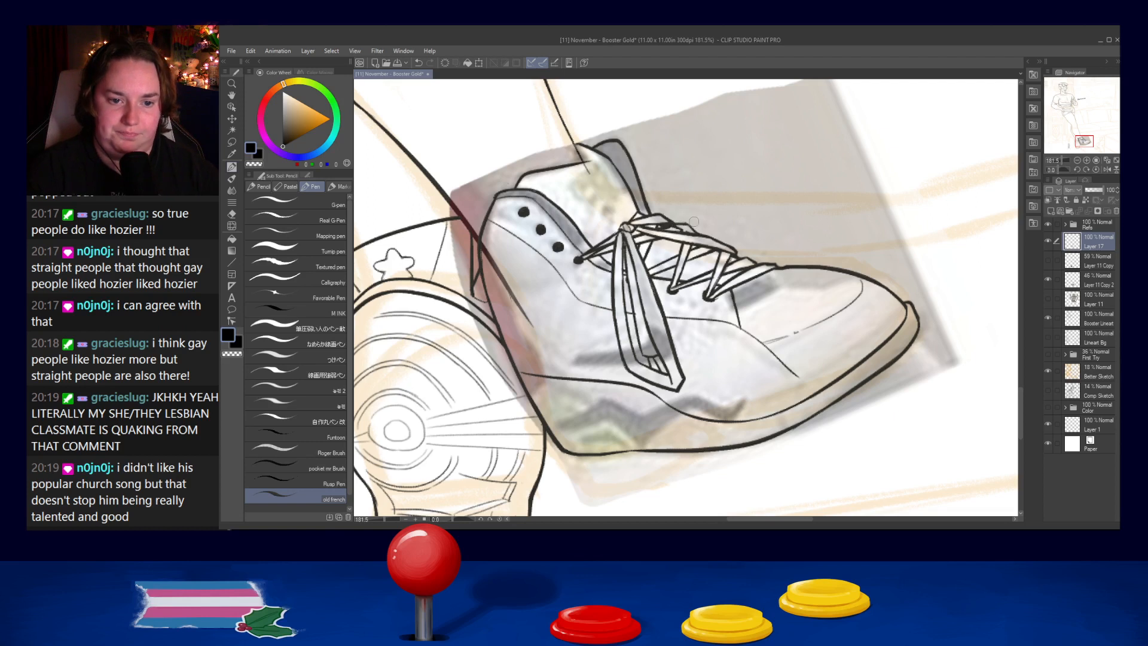
{"action": "key", "text": "ctrl+z"}
{"action": "mouse_move", "coordinate": [678, 225]}
{"action": "left_mouse_down"}
{"action": "mouse_move", "coordinate": [699, 229]}
{"action": "mouse_move", "coordinate": [656, 226]}
{"action": "mouse_move", "coordinate": [679, 228]}
{"action": "left_mouse_up"}
{"action": "key", "text": "ctrl+z"}
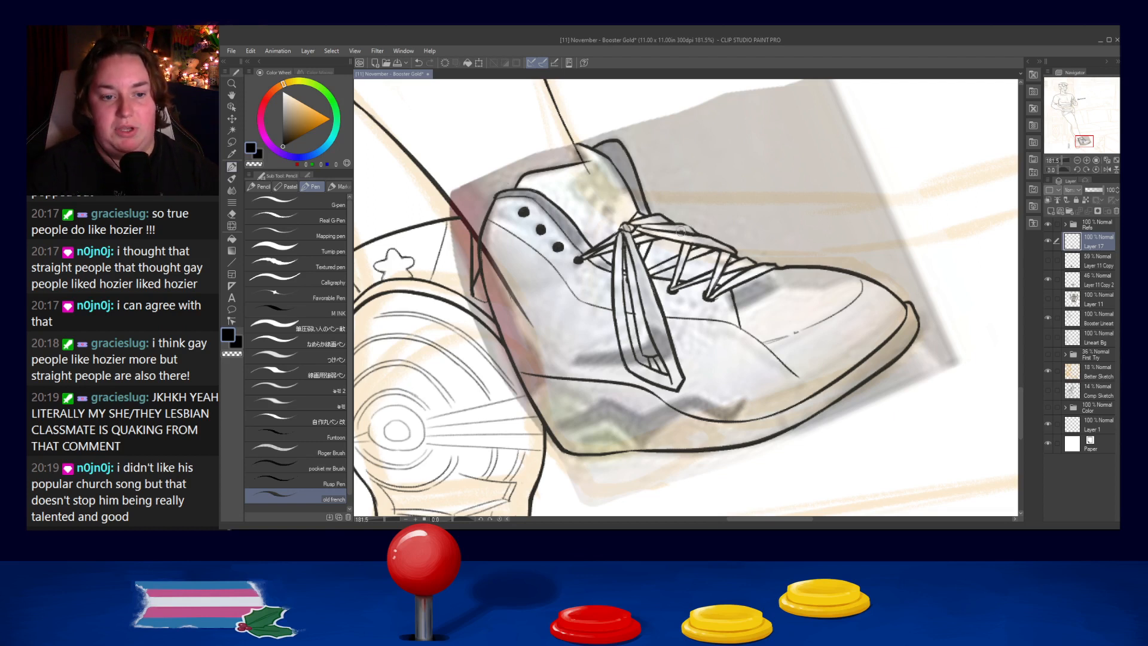
- Redraw the short upper line of the front bow loop where it leaves the knot
{"action": "left_click_drag", "start_coordinate": [636, 227], "coordinate": [698, 235]}
{"action": "key", "text": "ctrl+z"}
{"action": "key", "text": "ctrl+z"}
{"action": "key", "text": "ctrl+z"}
{"action": "key", "text": "ctrl+z"}
{"action": "key", "text": "ctrl+z"}
{"action": "key", "text": "ctrl+z"}
{"action": "key", "text": "ctrl+z"}
{"action": "key", "text": "ctrl+z"}
{"action": "key", "text": "ctrl+z"}
{"action": "key", "text": "ctrl+z"}
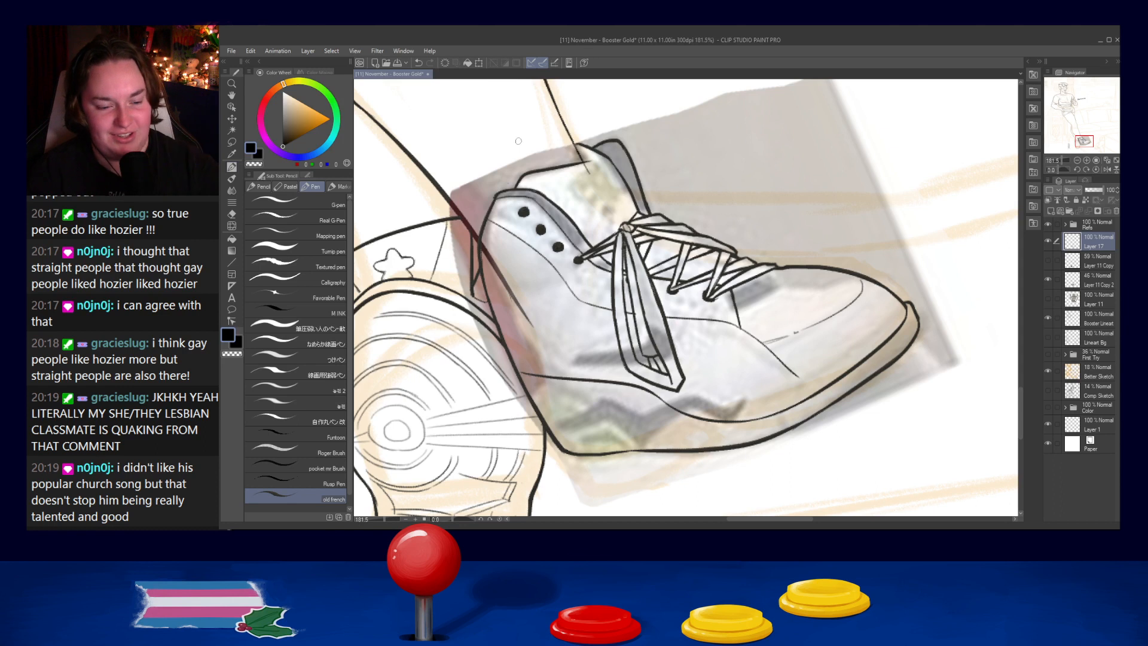
- Draw a curved seam across the shoe's ankle and another running down the heel panel toward the sole
{"action": "left_click_drag", "start_coordinate": [487, 290], "coordinate": [550, 273]}
{"action": "key", "text": "ctrl+z"}
{"action": "mouse_move", "coordinate": [487, 293]}
{"action": "left_mouse_down"}
{"action": "mouse_move", "coordinate": [551, 277]}
{"action": "mouse_move", "coordinate": [565, 321]}
{"action": "mouse_move", "coordinate": [559, 355]}
{"action": "mouse_move", "coordinate": [606, 378]}
{"action": "mouse_move", "coordinate": [581, 379]}
{"action": "left_mouse_up"}
{"action": "key", "text": "ctrl+z"}
{"action": "key", "text": "ctrl+z"}
{"action": "key", "text": "ctrl+z"}
{"action": "key", "text": "ctrl+z"}
{"action": "key", "text": "ctrl+z"}
- Outline the side panel's lower edge behind the hanging loop and add a curved seam over the forefoot
{"action": "key", "text": "ctrl+z"}
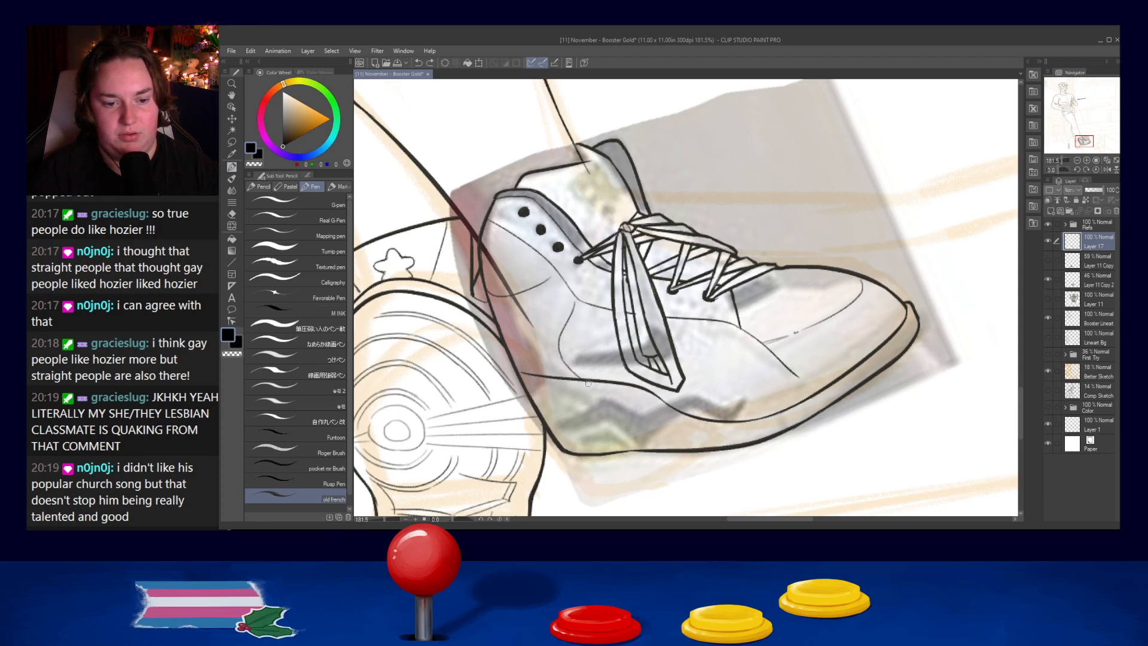
{"action": "mouse_move", "coordinate": [559, 341]}
{"action": "left_mouse_down"}
{"action": "mouse_move", "coordinate": [669, 364]}
{"action": "mouse_move", "coordinate": [696, 351]}
{"action": "mouse_move", "coordinate": [669, 346]}
{"action": "mouse_move", "coordinate": [782, 361]}
{"action": "mouse_move", "coordinate": [783, 416]}
{"action": "left_mouse_up"}
{"action": "key", "text": "ctrl+z"}
{"action": "key", "text": "ctrl+z"}
{"action": "left_click_drag", "start_coordinate": [728, 354], "coordinate": [790, 405]}
{"action": "left_click_drag", "start_coordinate": [562, 357], "coordinate": [621, 366]}
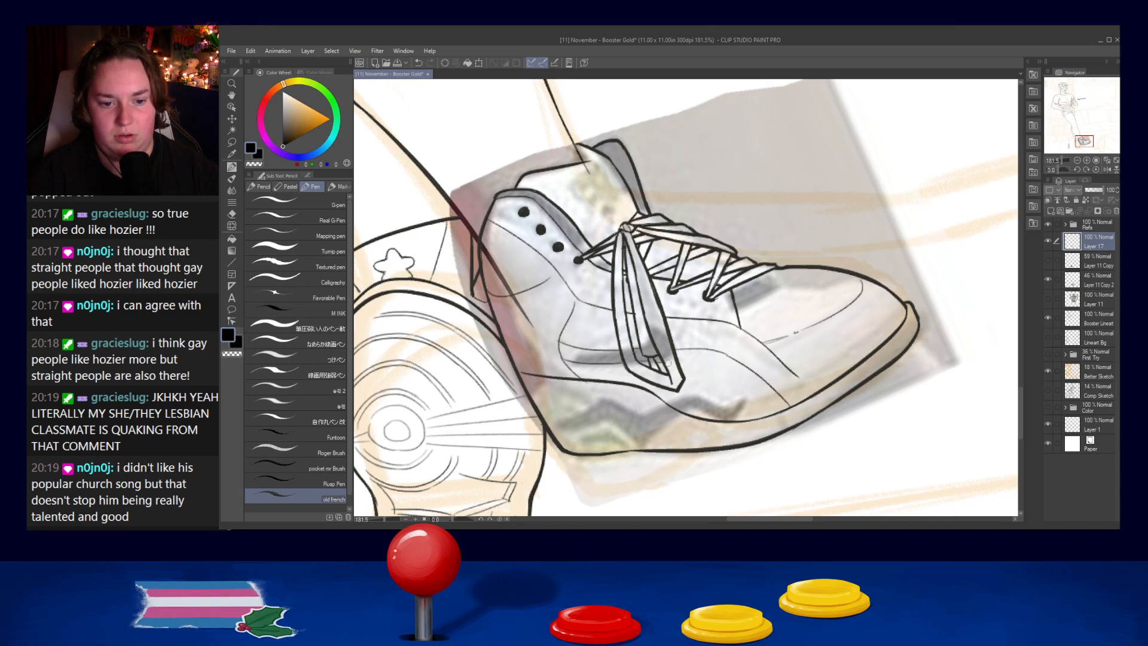
- Draw a second forefoot seam parallel to the first, curving from the hanging loop down toward the sole
{"action": "mouse_move", "coordinate": [680, 363]}
{"action": "left_mouse_down"}
{"action": "mouse_move", "coordinate": [724, 367]}
{"action": "mouse_move", "coordinate": [785, 397]}
{"action": "mouse_move", "coordinate": [674, 361]}
{"action": "mouse_move", "coordinate": [769, 392]}
{"action": "mouse_move", "coordinate": [733, 372]}
{"action": "mouse_move", "coordinate": [767, 399]}
{"action": "left_mouse_up"}
{"action": "key", "text": "ctrl+z"}
{"action": "key", "text": "ctrl+z"}
{"action": "left_click_drag", "start_coordinate": [726, 367], "coordinate": [784, 415]}
{"action": "key", "text": "ctrl+z"}
{"action": "left_click_drag", "start_coordinate": [723, 365], "coordinate": [773, 402]}
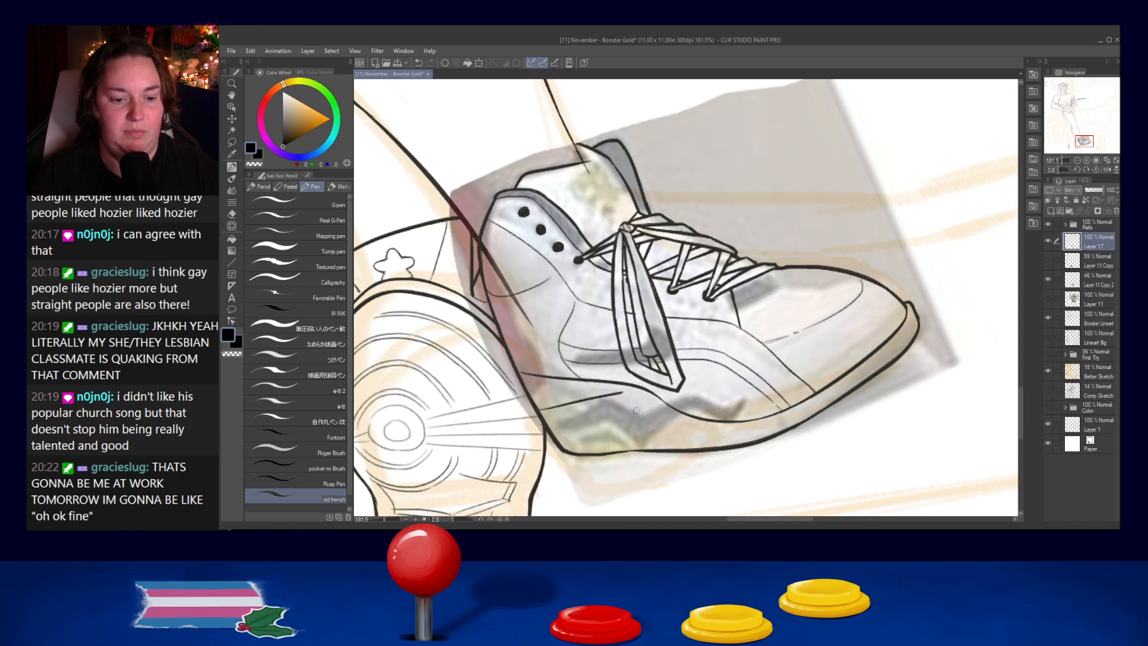
- Draw the lower midsole line from the heel forward beneath the hanging lace loop
{"action": "left_click_drag", "start_coordinate": [538, 405], "coordinate": [619, 397]}
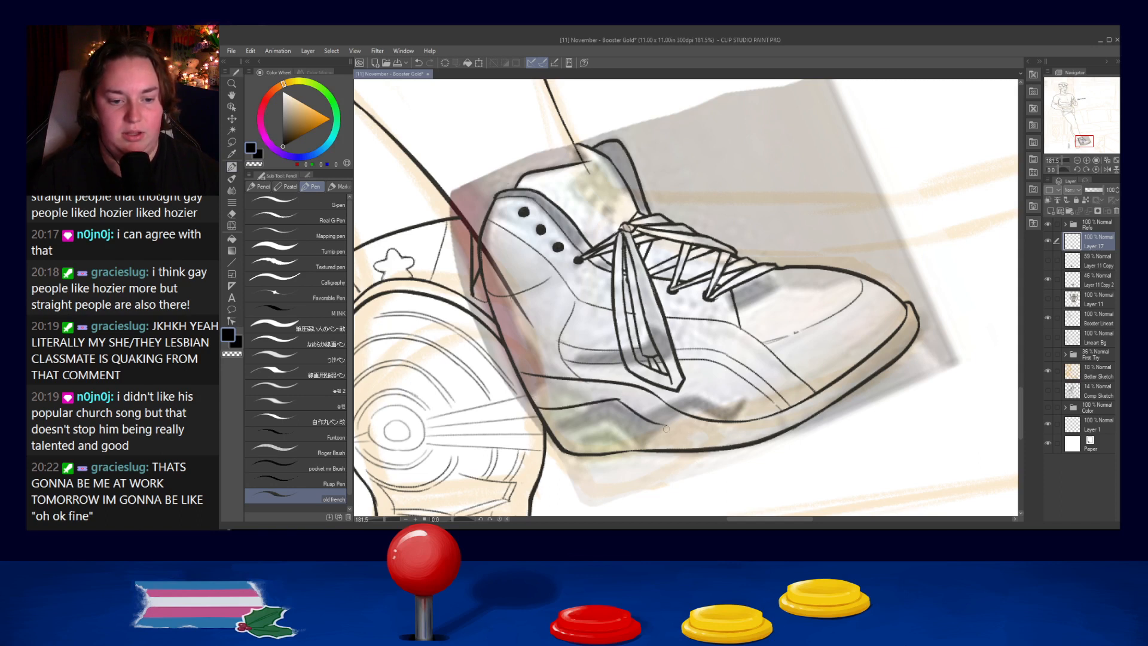
{"action": "key", "text": "ctrl+z"}
{"action": "left_click_drag", "start_coordinate": [535, 404], "coordinate": [637, 399]}
{"action": "key", "text": "ctrl+z"}
{"action": "mouse_move", "coordinate": [535, 405]}
{"action": "left_mouse_down"}
{"action": "mouse_move", "coordinate": [633, 407]}
{"action": "mouse_move", "coordinate": [736, 428]}
{"action": "left_mouse_up"}
{"action": "key", "text": "ctrl+z"}
- Extend the lower midsole line down to the sole under the forefoot, repeating the stroke until it curves smoothly
{"action": "left_click_drag", "start_coordinate": [621, 406], "coordinate": [768, 432]}
{"action": "key", "text": "ctrl+z"}
{"action": "left_click_drag", "start_coordinate": [623, 414], "coordinate": [780, 442]}
{"action": "key", "text": "ctrl+z"}
{"action": "mouse_move", "coordinate": [615, 407]}
{"action": "left_mouse_down"}
{"action": "mouse_move", "coordinate": [698, 439]}
{"action": "mouse_move", "coordinate": [780, 439]}
{"action": "left_mouse_up"}
{"action": "key", "text": "ctrl+z"}
{"action": "left_click_drag", "start_coordinate": [621, 407], "coordinate": [783, 439]}
{"action": "key", "text": "ctrl+z"}
{"action": "left_click_drag", "start_coordinate": [628, 405], "coordinate": [747, 446]}
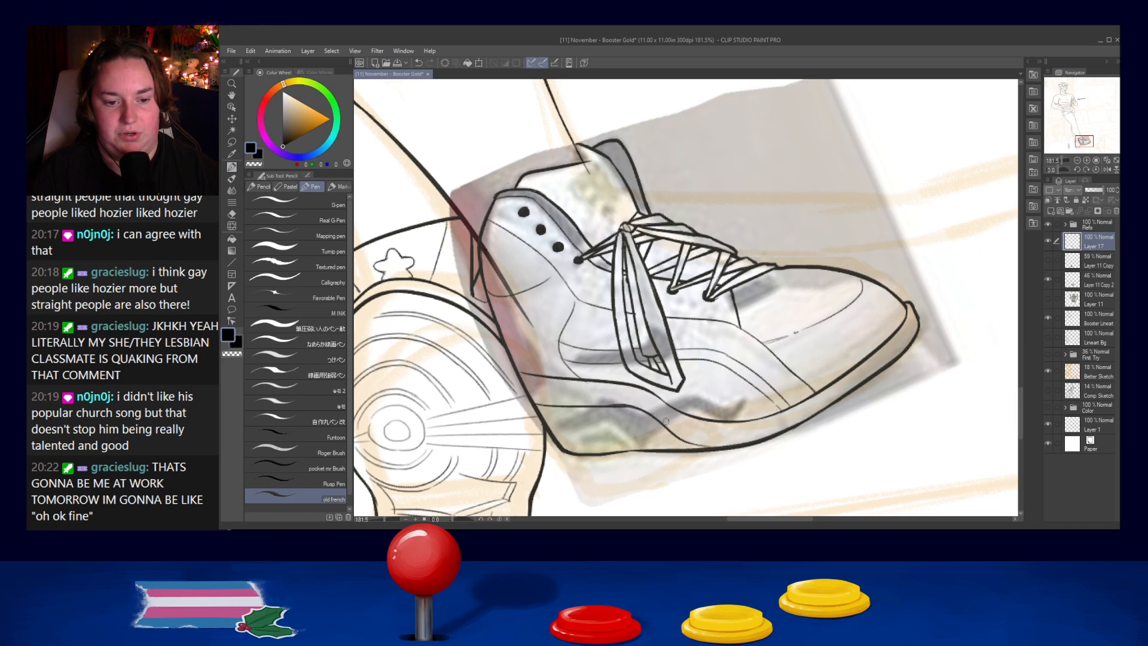
{"action": "key", "text": "ctrl+z"}
{"action": "left_click_drag", "start_coordinate": [696, 441], "coordinate": [767, 441]}
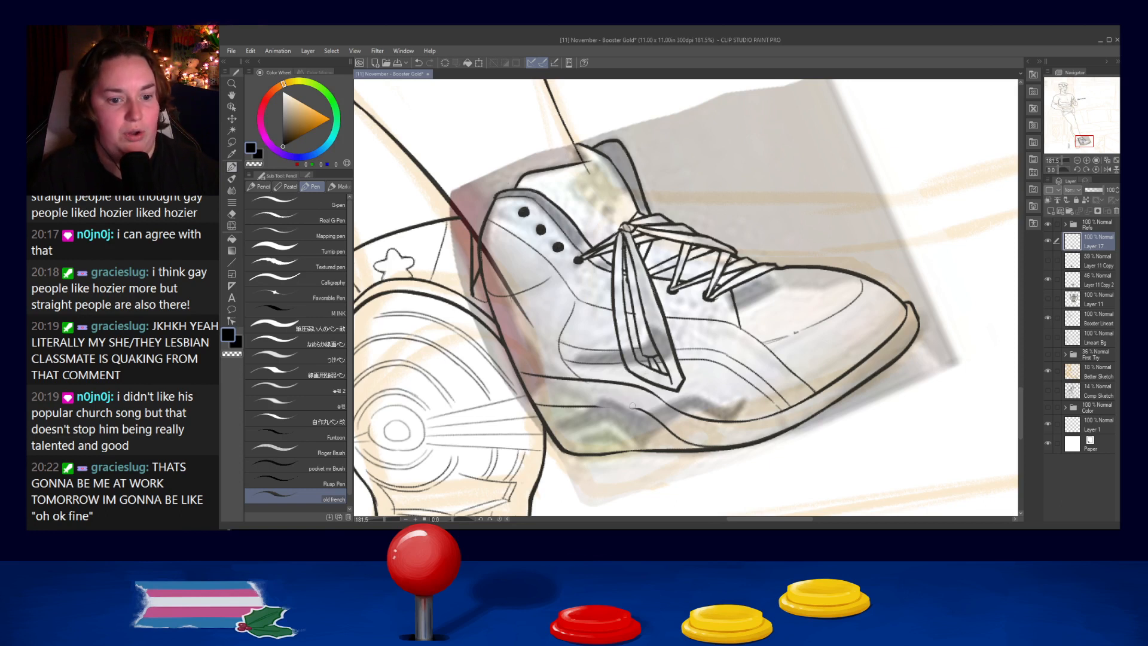
- Rework the middle stretch of the lower midsole line beneath the hanging loop
{"action": "key", "text": "ctrl+z"}
{"action": "left_click_drag", "start_coordinate": [588, 404], "coordinate": [648, 413]}
{"action": "key", "text": "ctrl+z"}
{"action": "key", "text": "ctrl+z"}
{"action": "key", "text": "ctrl+z"}
{"action": "key", "text": "ctrl+z"}
{"action": "key", "text": "ctrl+z"}
{"action": "key", "text": "ctrl+z"}
{"action": "key", "text": "ctrl+z"}
{"action": "key", "text": "ctrl+z"}
{"action": "key", "text": "ctrl+z"}
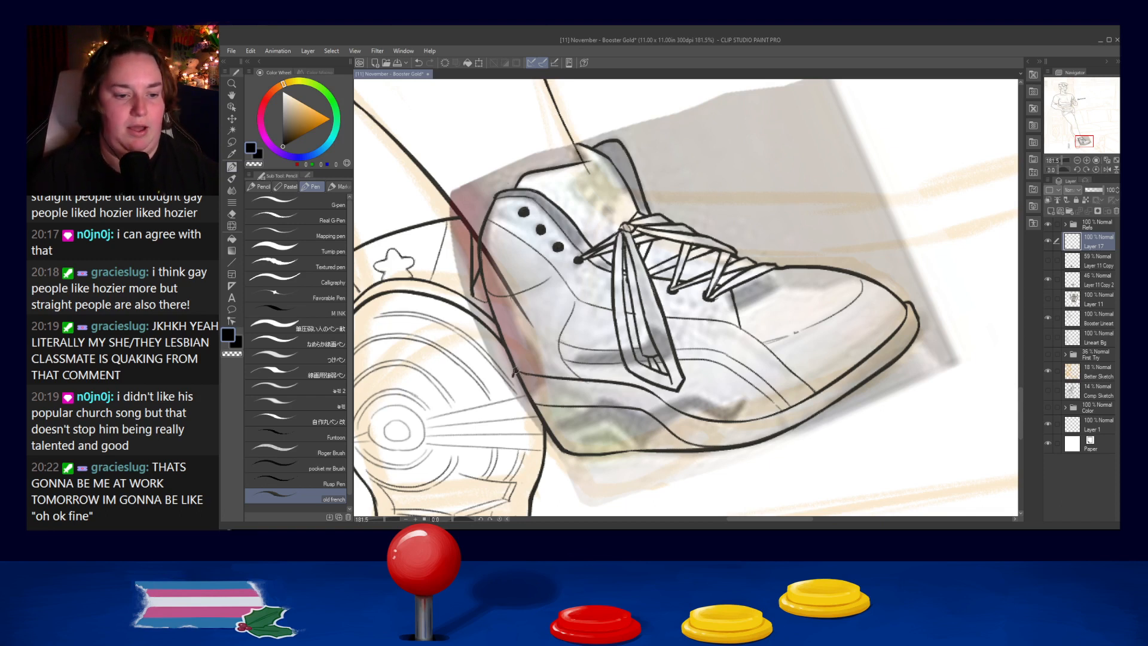
- Redraw the heel's outer contour from the midsole seam down to the bottom of the sole
{"action": "key", "text": "ctrl+z"}
{"action": "left_click_drag", "start_coordinate": [516, 375], "coordinate": [560, 441]}
{"action": "key", "text": "ctrl+z"}
{"action": "left_click_drag", "start_coordinate": [515, 375], "coordinate": [562, 443]}
{"action": "key", "text": "ctrl+z"}
{"action": "left_click_drag", "start_coordinate": [516, 374], "coordinate": [560, 445]}
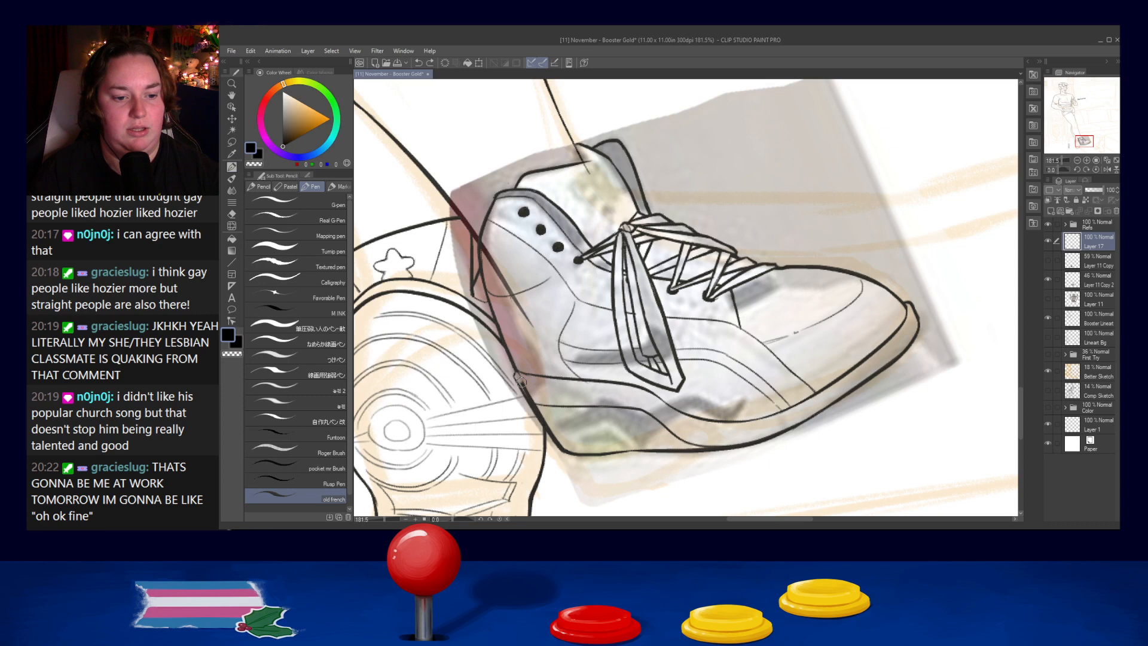
{"action": "left_click_drag", "start_coordinate": [527, 390], "coordinate": [540, 409]}
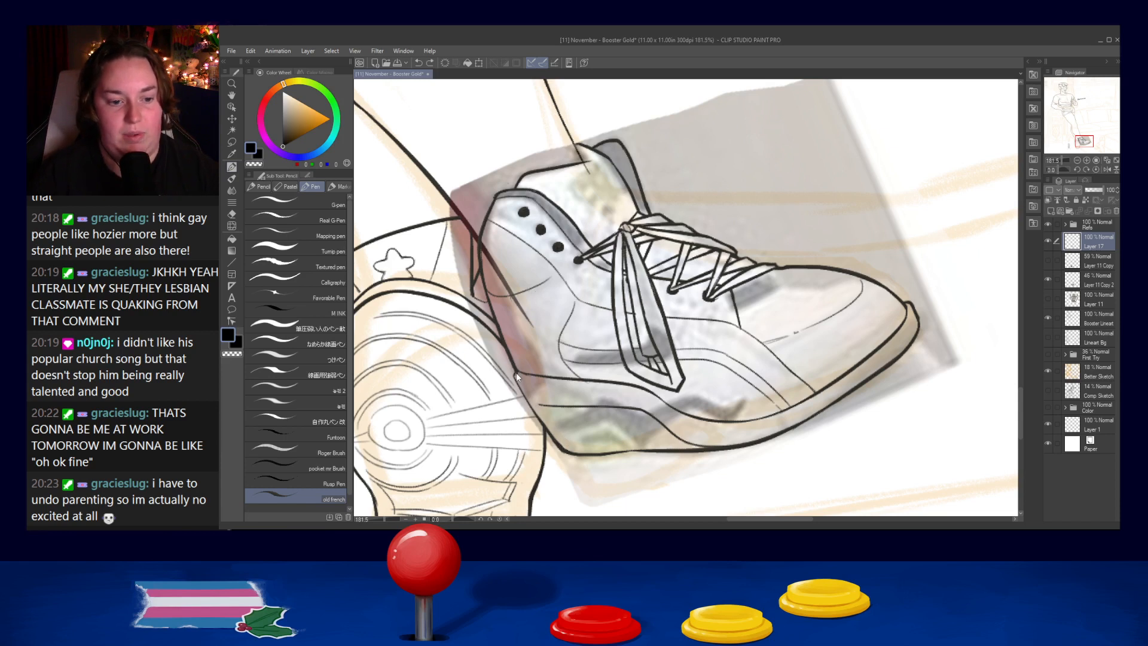
{"action": "mouse_move", "coordinate": [514, 380]}
{"action": "left_mouse_down"}
{"action": "mouse_move", "coordinate": [552, 441]}
{"action": "mouse_move", "coordinate": [515, 380]}
{"action": "mouse_move", "coordinate": [552, 437]}
{"action": "mouse_move", "coordinate": [537, 417]}
{"action": "left_mouse_up"}
{"action": "key", "text": "ctrl+z"}
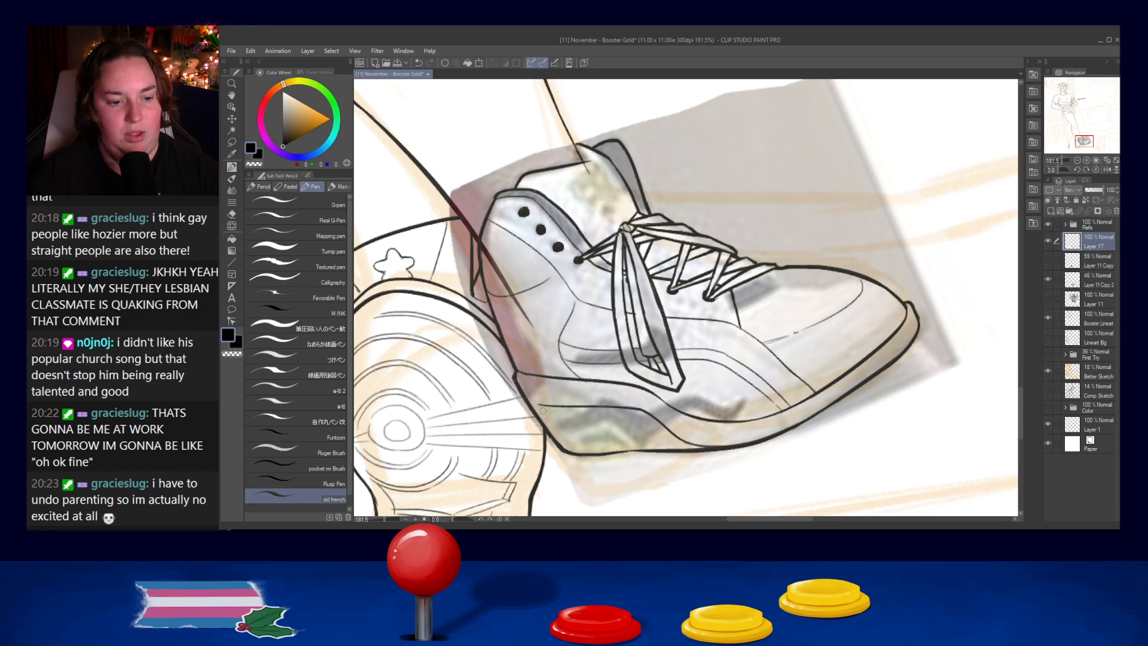
- Add a thin line under the upper midsole seam from the heel to below the hanging loop, redrawing it until parallel
{"action": "left_click_drag", "start_coordinate": [515, 378], "coordinate": [593, 386]}
{"action": "key", "text": "ctrl+z"}
{"action": "key", "text": "ctrl+z"}
{"action": "left_click_drag", "start_coordinate": [520, 380], "coordinate": [641, 392]}
{"action": "key", "text": "ctrl+z"}
{"action": "left_click_drag", "start_coordinate": [574, 383], "coordinate": [643, 393]}
{"action": "key", "text": "ctrl+z"}
{"action": "key", "text": "ctrl+z"}
{"action": "left_click_drag", "start_coordinate": [574, 384], "coordinate": [649, 393]}
{"action": "key", "text": "ctrl+z"}
{"action": "left_click_drag", "start_coordinate": [572, 383], "coordinate": [647, 395]}
{"action": "key", "text": "ctrl+z"}
{"action": "left_click_drag", "start_coordinate": [573, 383], "coordinate": [654, 396]}
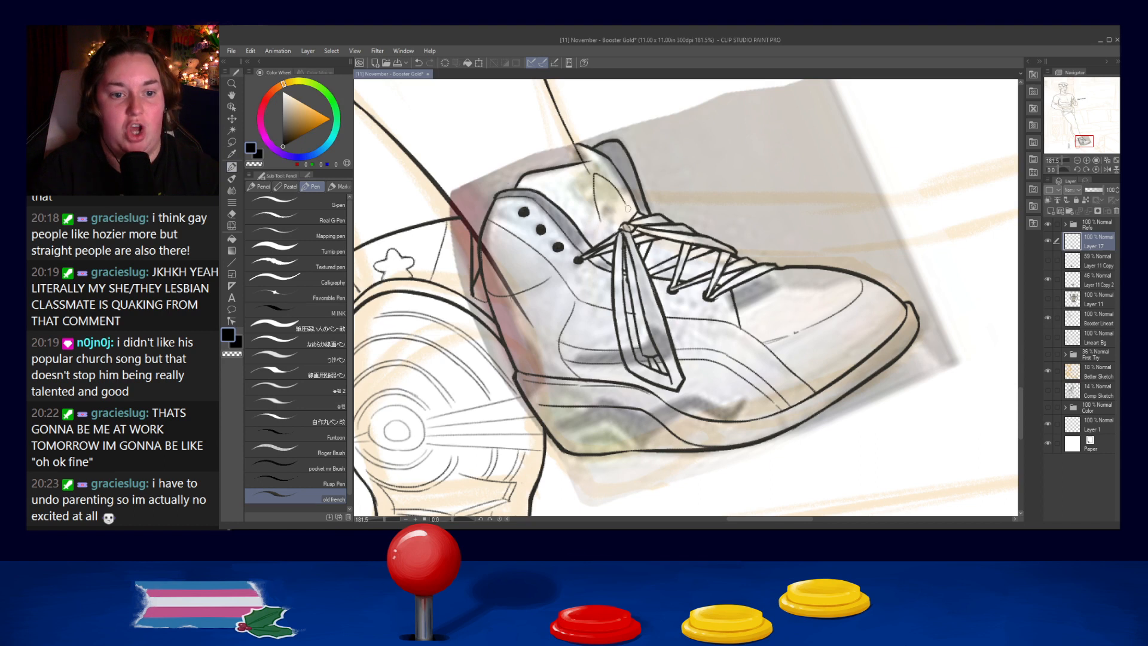
- Draw a small five-pointed star on the shoe's tongue above the knot and clear its inner crossing lines
{"action": "mouse_move", "coordinate": [601, 223]}
{"action": "left_mouse_down"}
{"action": "mouse_move", "coordinate": [620, 198]}
{"action": "mouse_move", "coordinate": [628, 213]}
{"action": "mouse_move", "coordinate": [578, 196]}
{"action": "mouse_move", "coordinate": [617, 178]}
{"action": "left_mouse_up"}
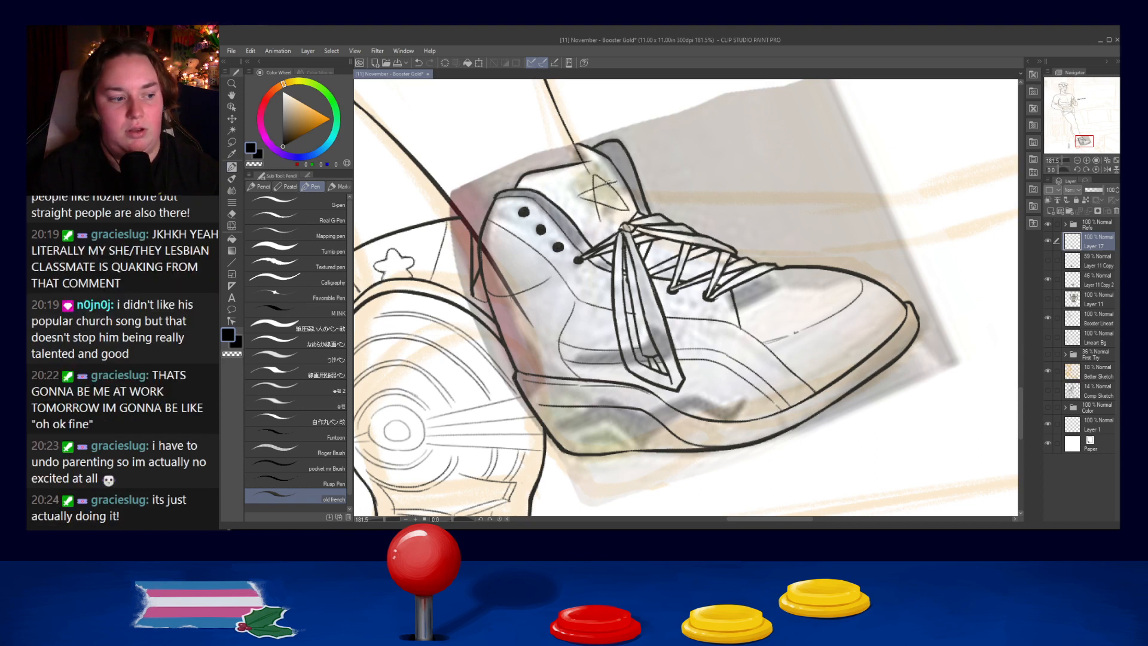
{"action": "key", "text": "ctrl+z"}
{"action": "mouse_move", "coordinate": [581, 196]}
{"action": "left_mouse_down"}
{"action": "mouse_move", "coordinate": [613, 177]}
{"action": "mouse_move", "coordinate": [601, 219]}
{"action": "left_mouse_up"}
{"action": "key", "text": "ctrl+z"}
{"action": "key", "text": "ctrl+z"}
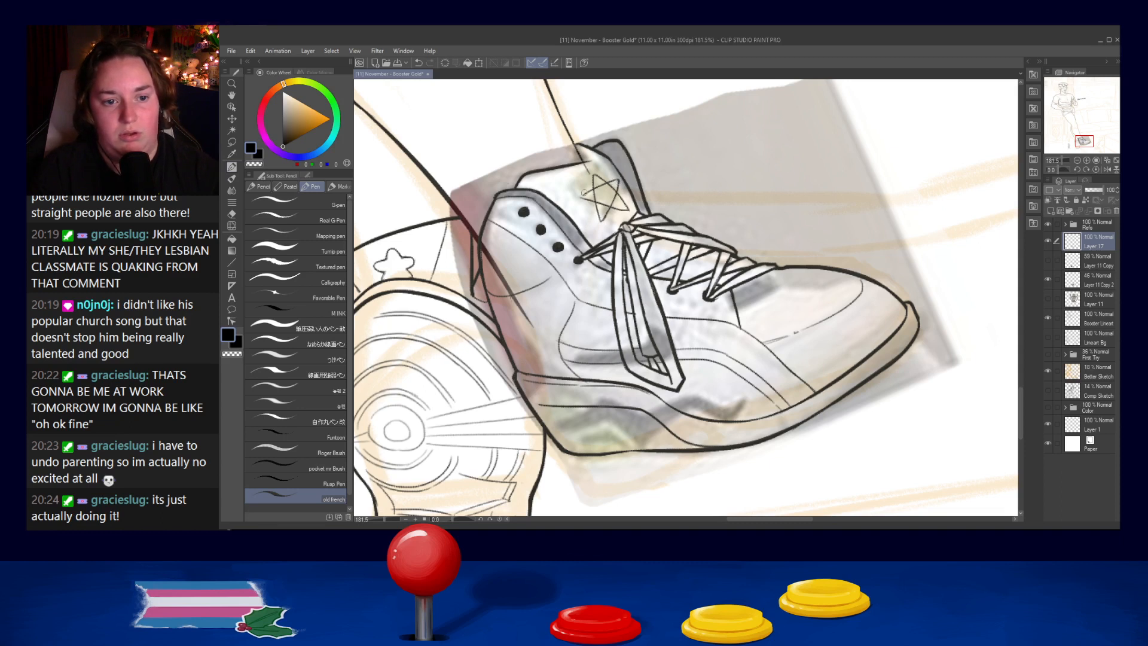
{"action": "key", "text": "ctrl+z"}
{"action": "left_click_drag", "start_coordinate": [584, 196], "coordinate": [619, 179]}
{"action": "key", "text": "ctrl+z"}
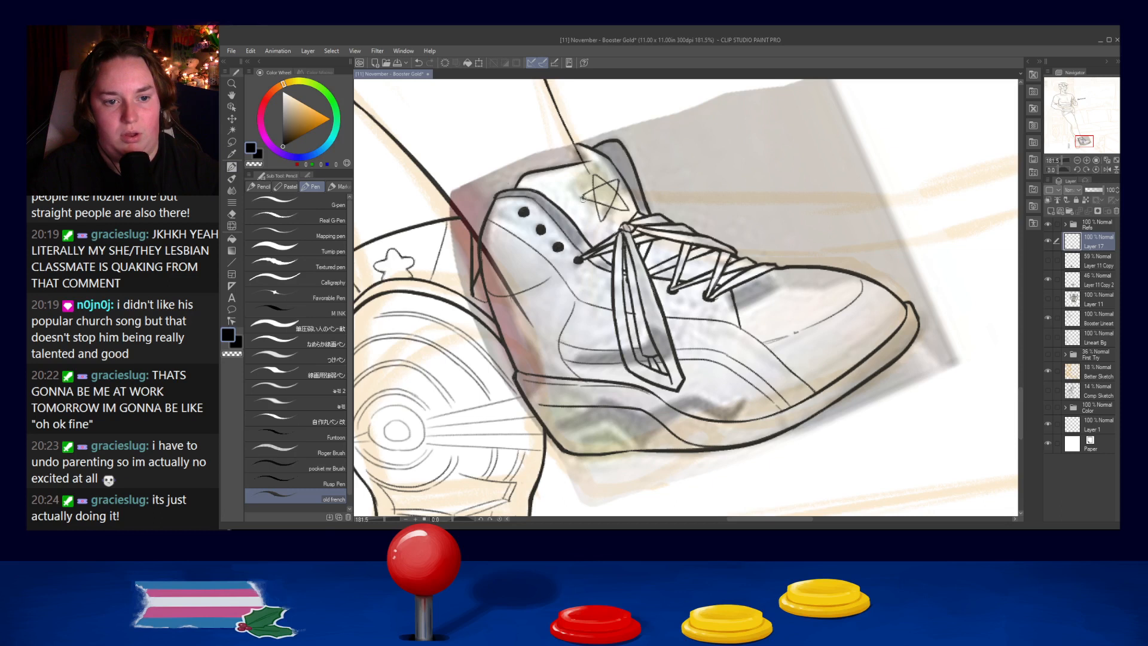
{"action": "key", "text": "ctrl+z"}
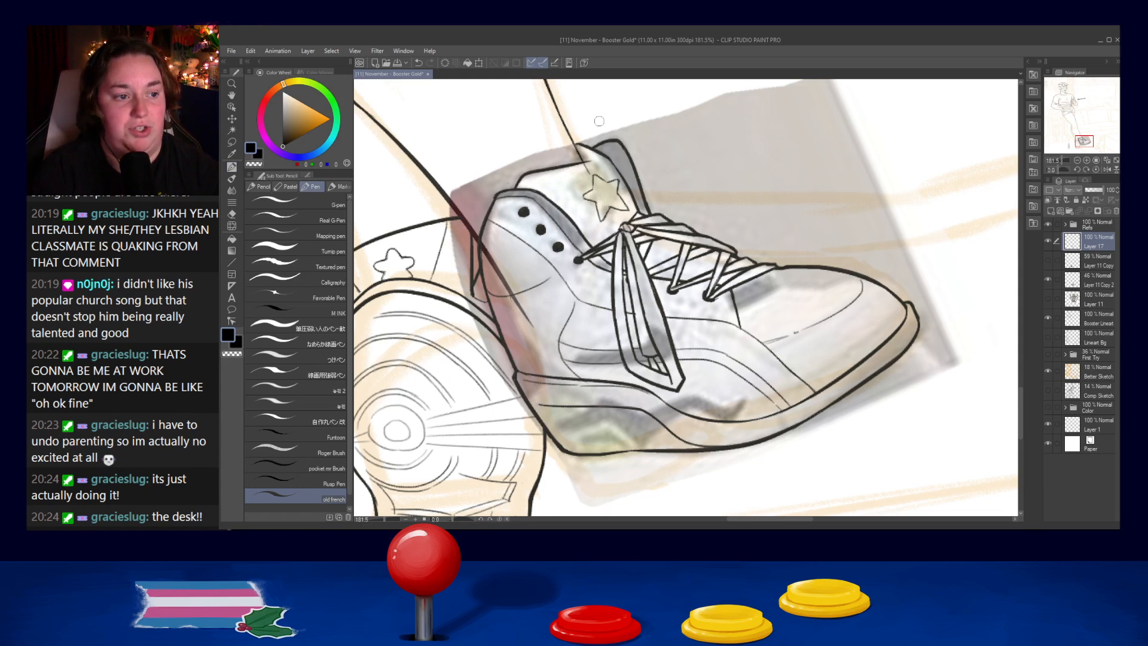
- Select the tongue star with a lasso and shift it slightly toward the heel
{"action": "key", "text": "m"}
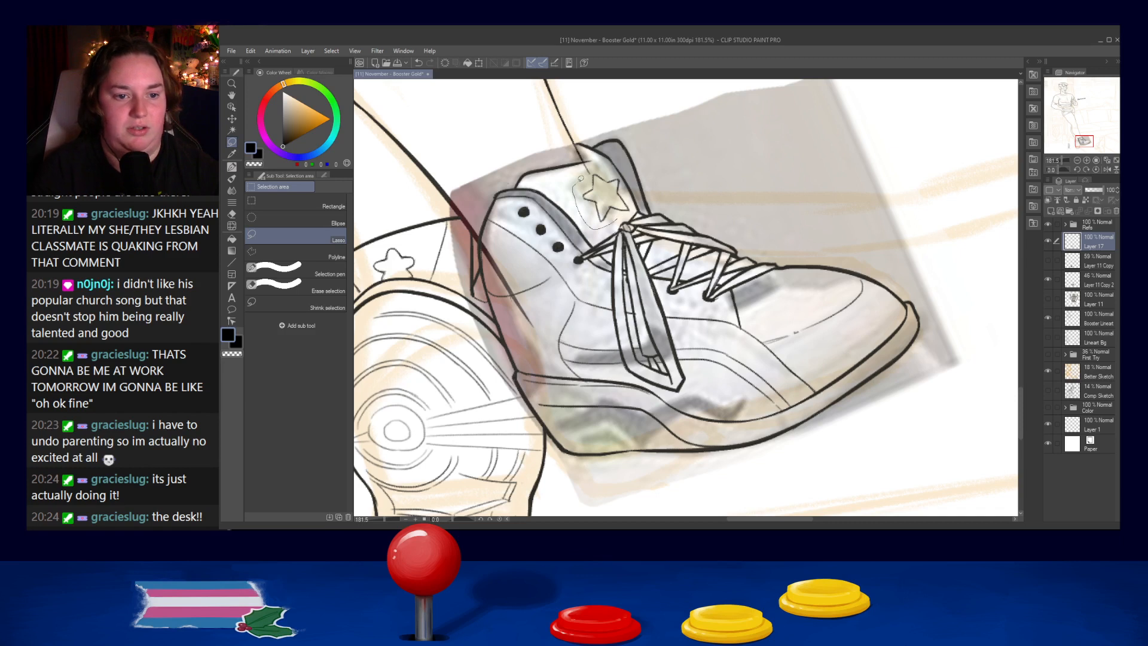
{"action": "mouse_move", "coordinate": [623, 180]}
{"action": "left_mouse_down"}
{"action": "mouse_move", "coordinate": [634, 215]}
{"action": "mouse_move", "coordinate": [600, 221]}
{"action": "left_mouse_up"}
{"action": "key", "text": "ctrl+t"}
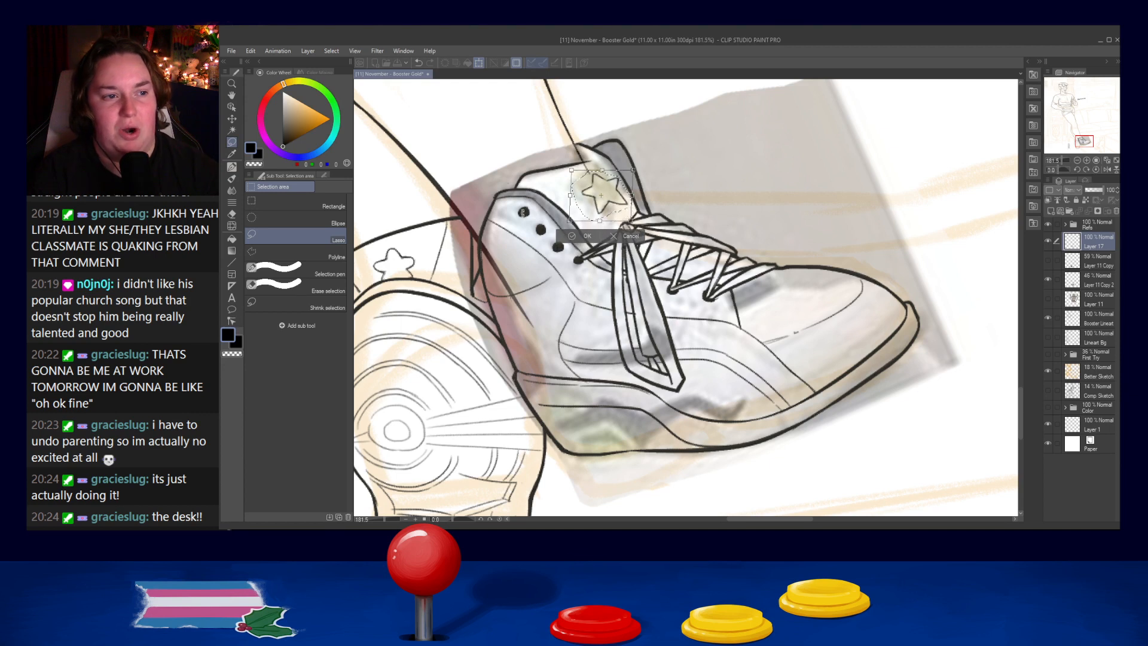
{"action": "left_click", "coordinate": [575, 236]}
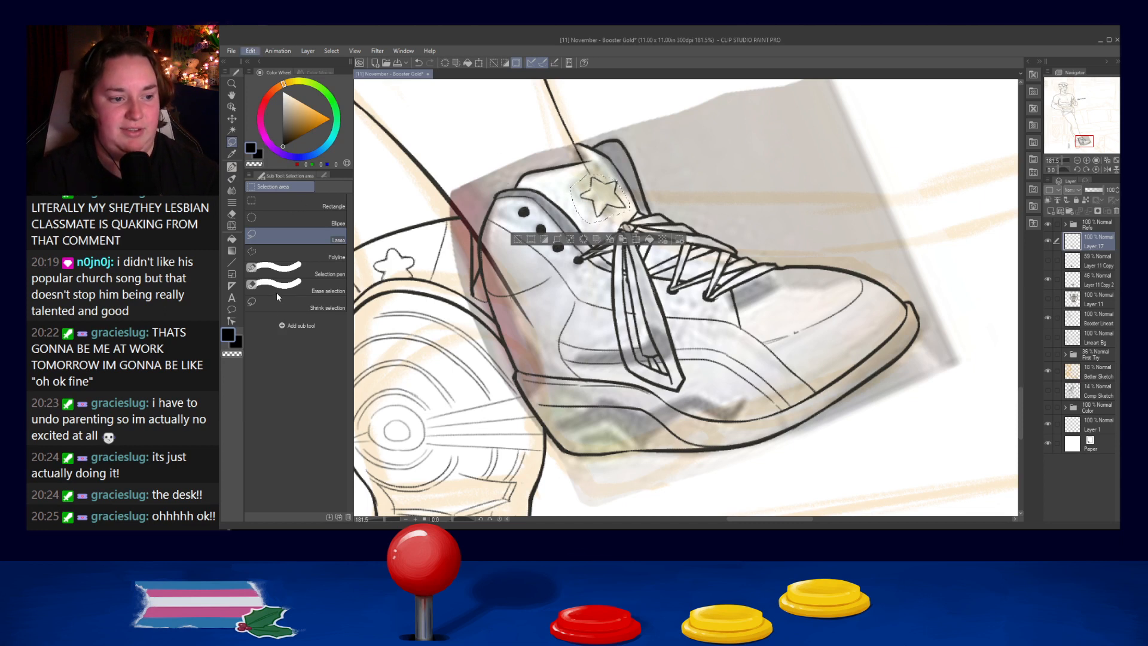
- Finish transforming the star on the shoe's tongue and clear the lasso selection around it
{"action": "key", "text": "ctrl+t"}
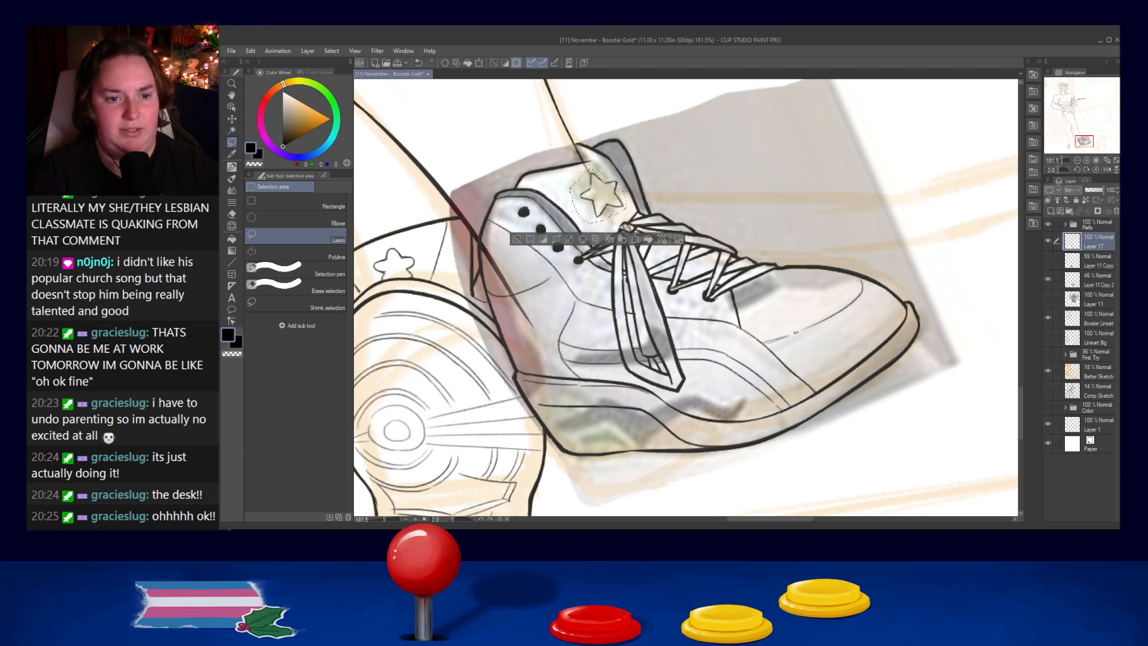
{"action": "left_click", "coordinate": [586, 241]}
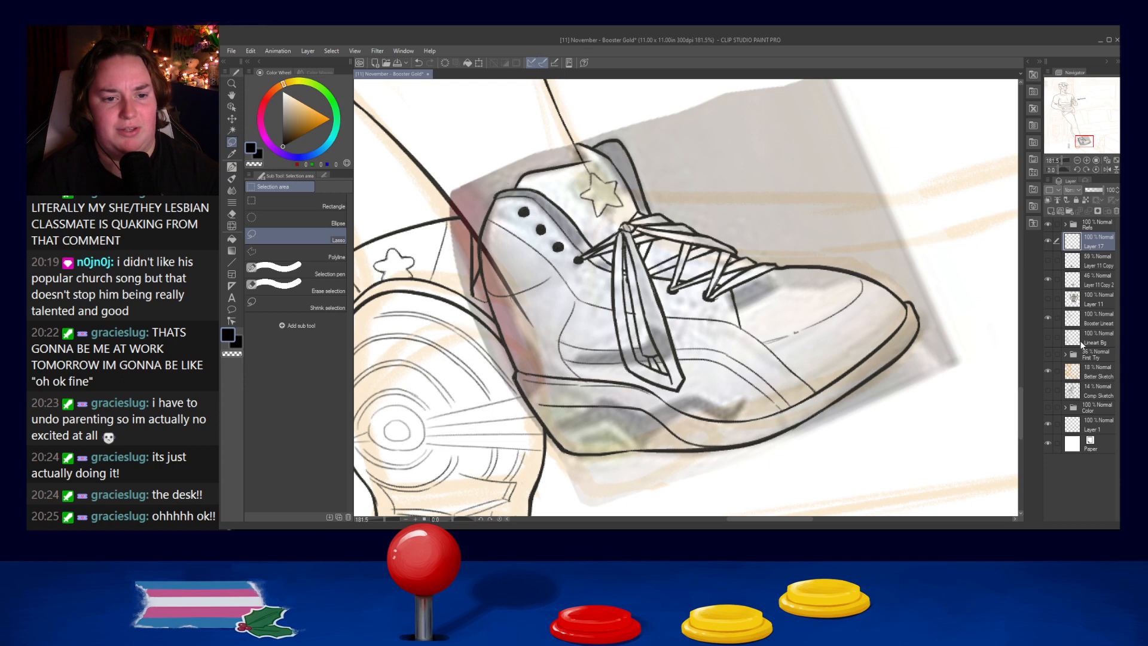
- Delete the shoe reference layers Layer 11 Copy, Layer 11 Copy 2 and Layer 11
{"action": "left_click", "coordinate": [1094, 319]}
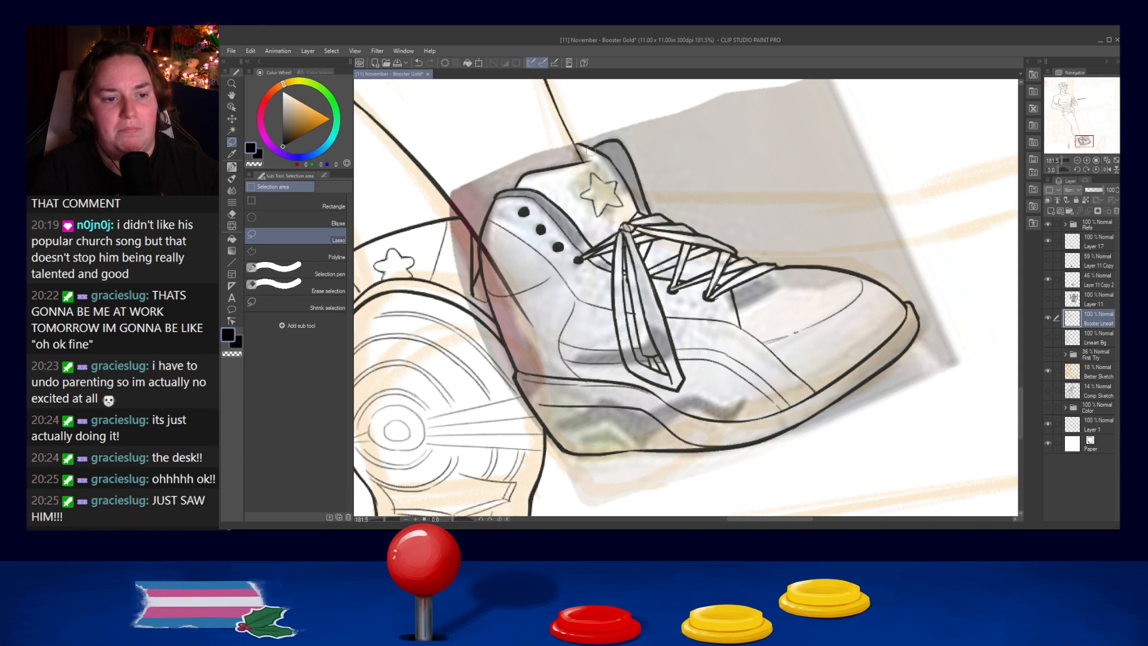
{"action": "scroll", "coordinate": [472, 206], "scroll_direction": "down", "scroll_amount": 5}
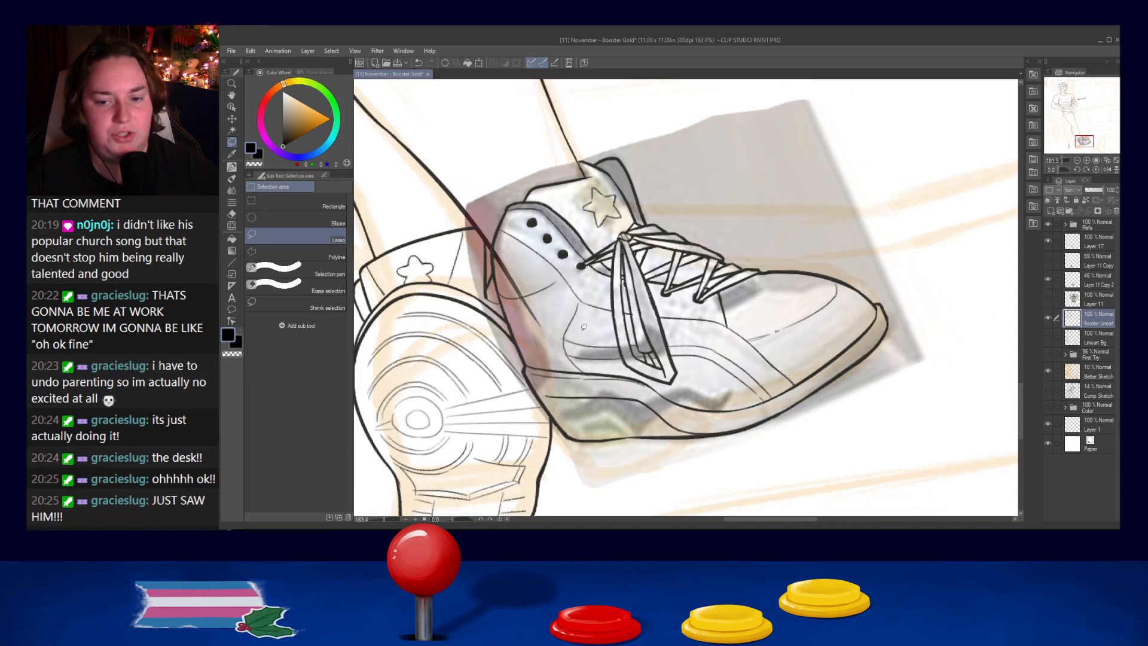
{"action": "scroll", "coordinate": [620, 281], "scroll_direction": "up", "scroll_amount": 5}
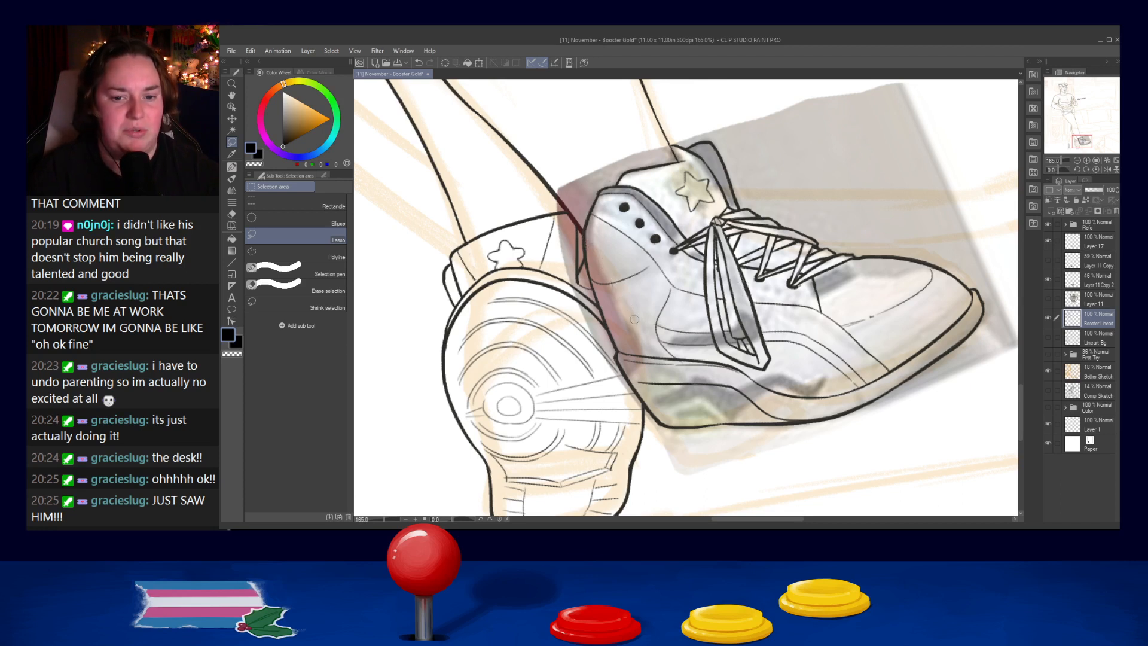
{"action": "left_click", "coordinate": [1094, 299]}
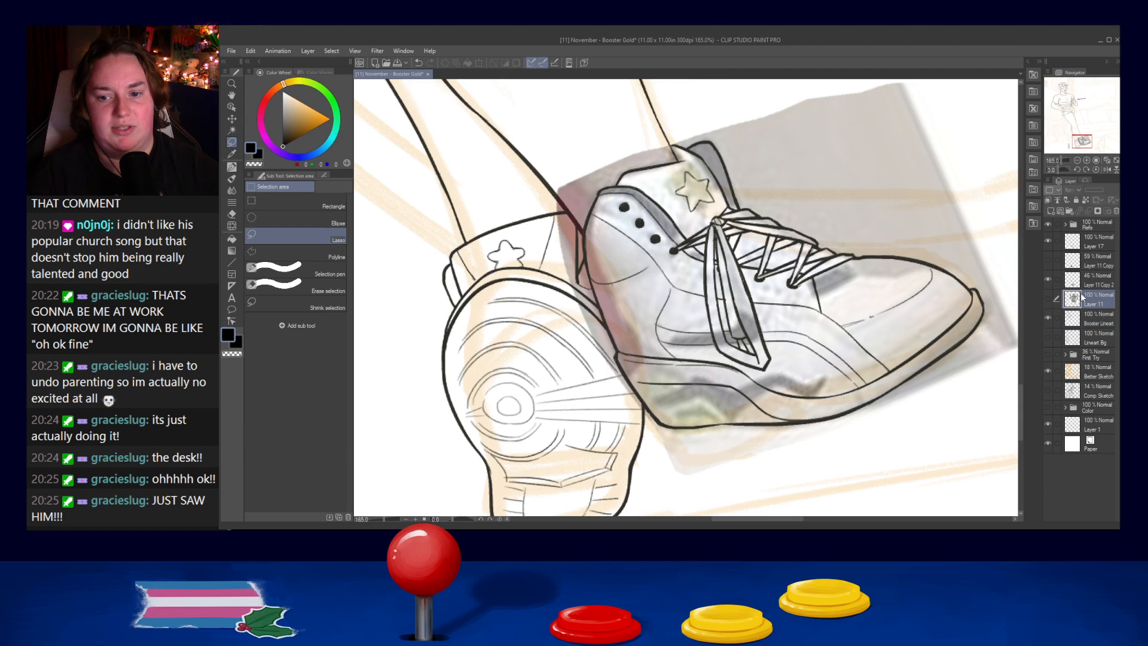
{"action": "left_click", "coordinate": [1078, 284]}
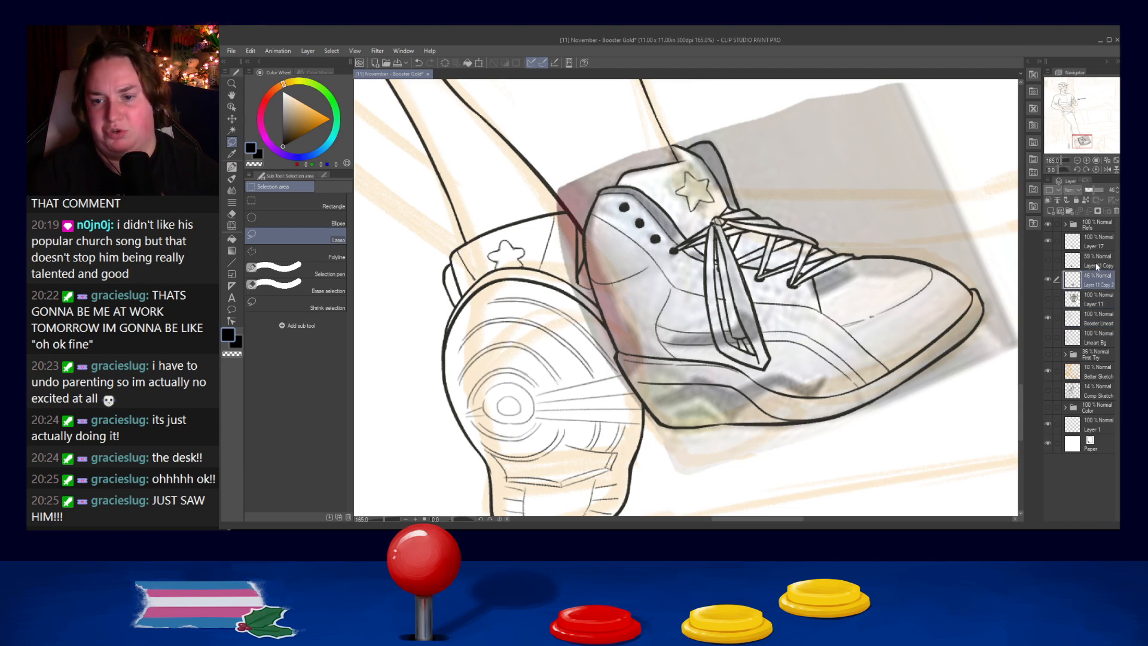
{"action": "left_click", "coordinate": [1104, 264]}
{"action": "left_click", "coordinate": [1116, 212]}
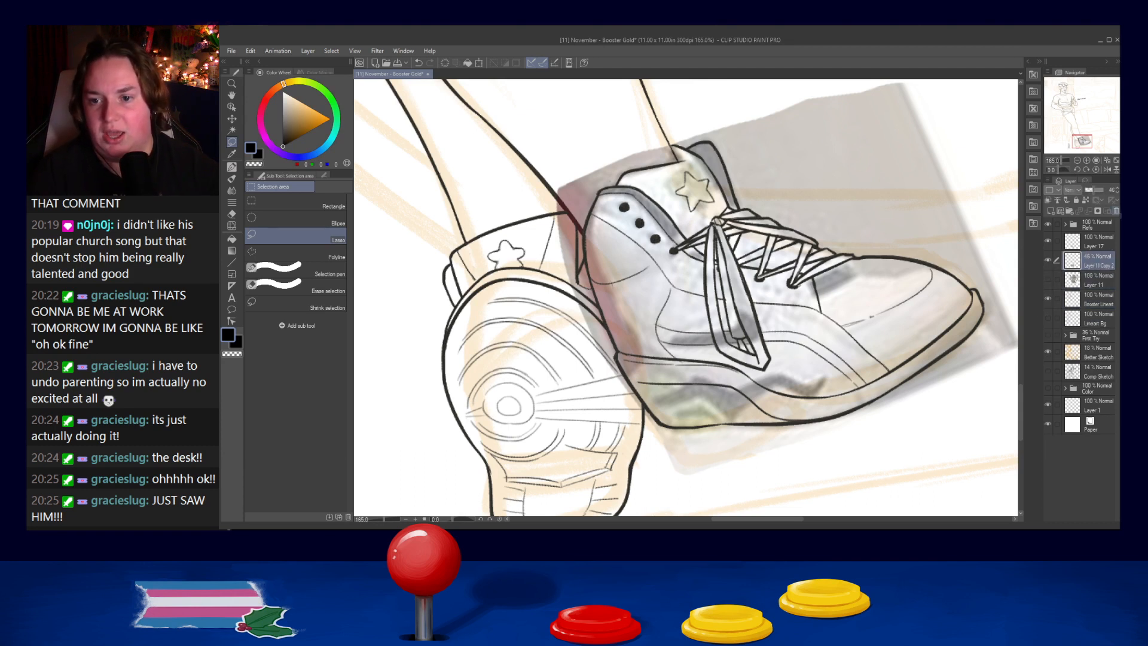
{"action": "left_click", "coordinate": [1116, 211]}
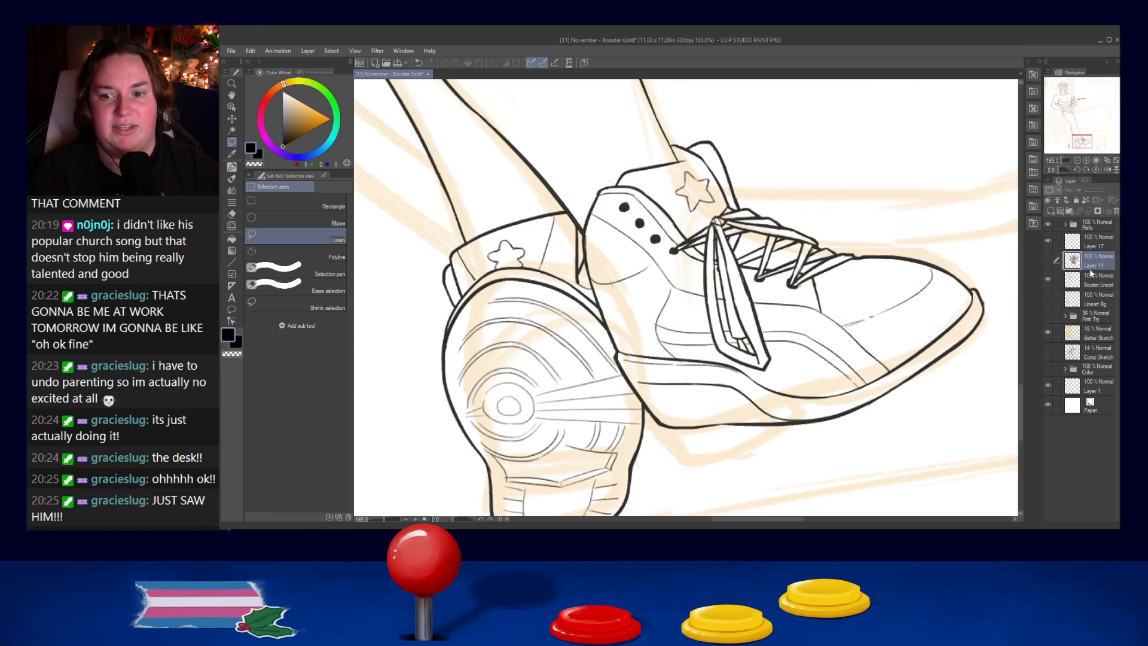
{"action": "left_click", "coordinate": [1116, 212]}
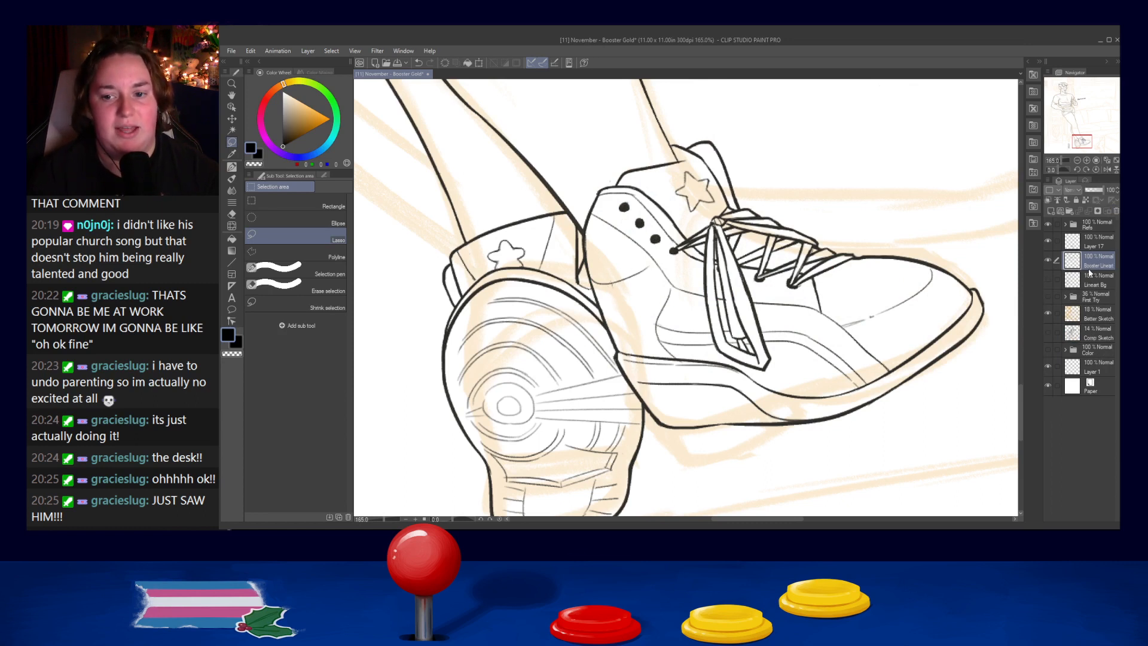
- Make Layer 17 active and try touching up the hanging bow loop's lines at the knot with the old french pen
{"action": "left_click", "coordinate": [1098, 242]}
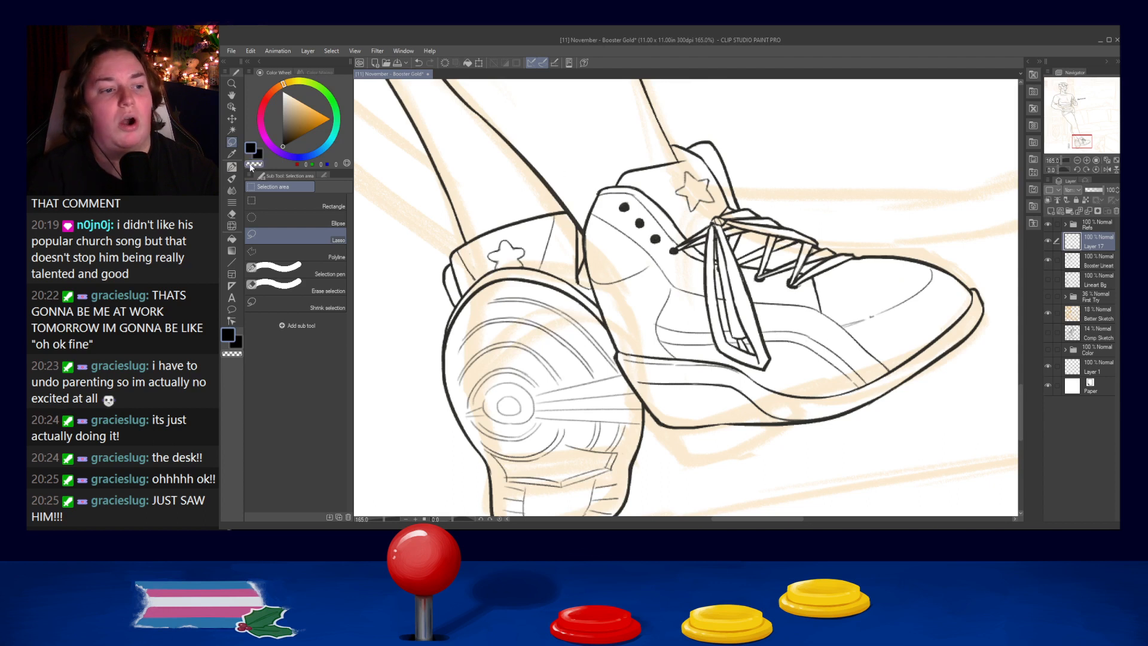
{"action": "key", "text": "p"}
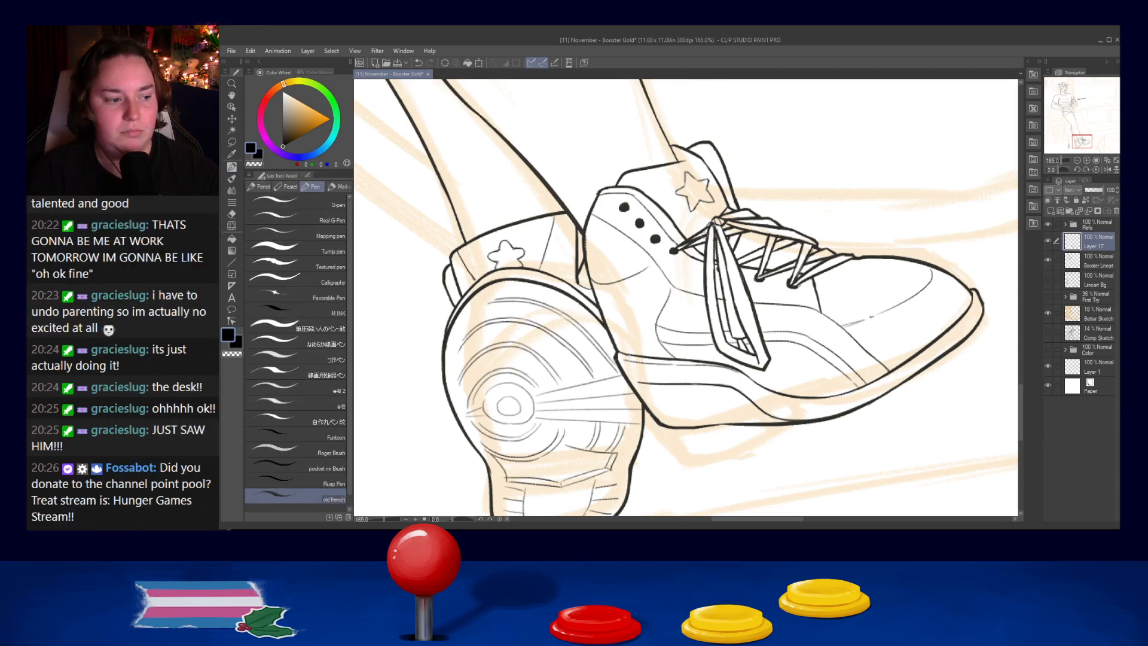
{"action": "key", "text": "ctrl+z"}
{"action": "left_click_drag", "start_coordinate": [716, 235], "coordinate": [725, 264]}
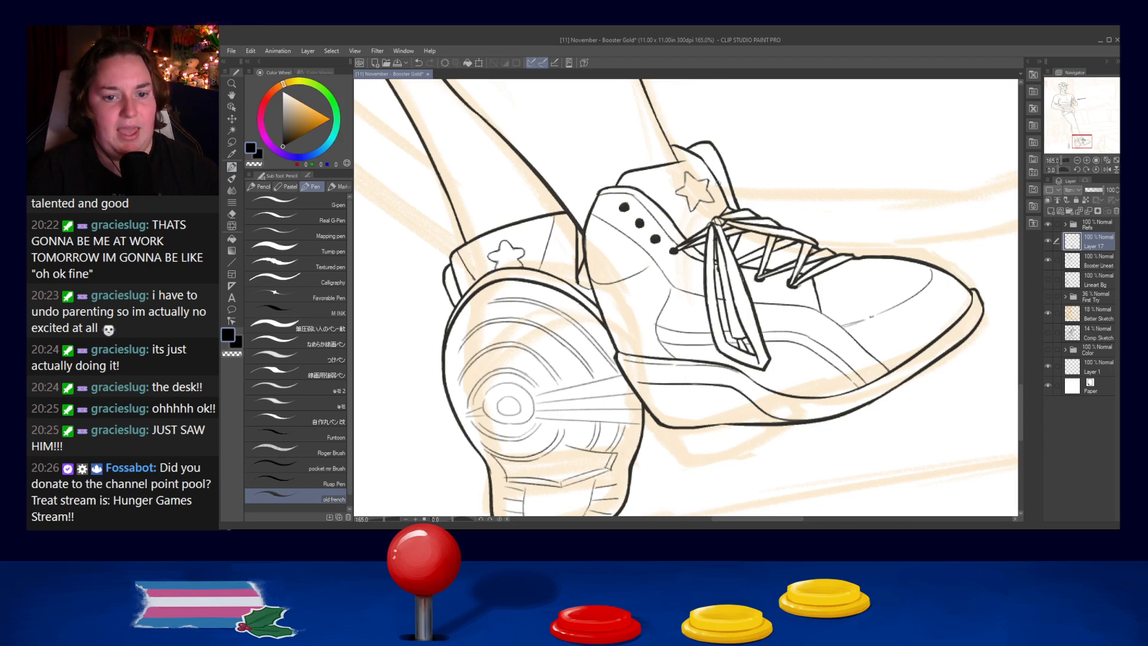
{"action": "key", "text": "ctrl+z"}
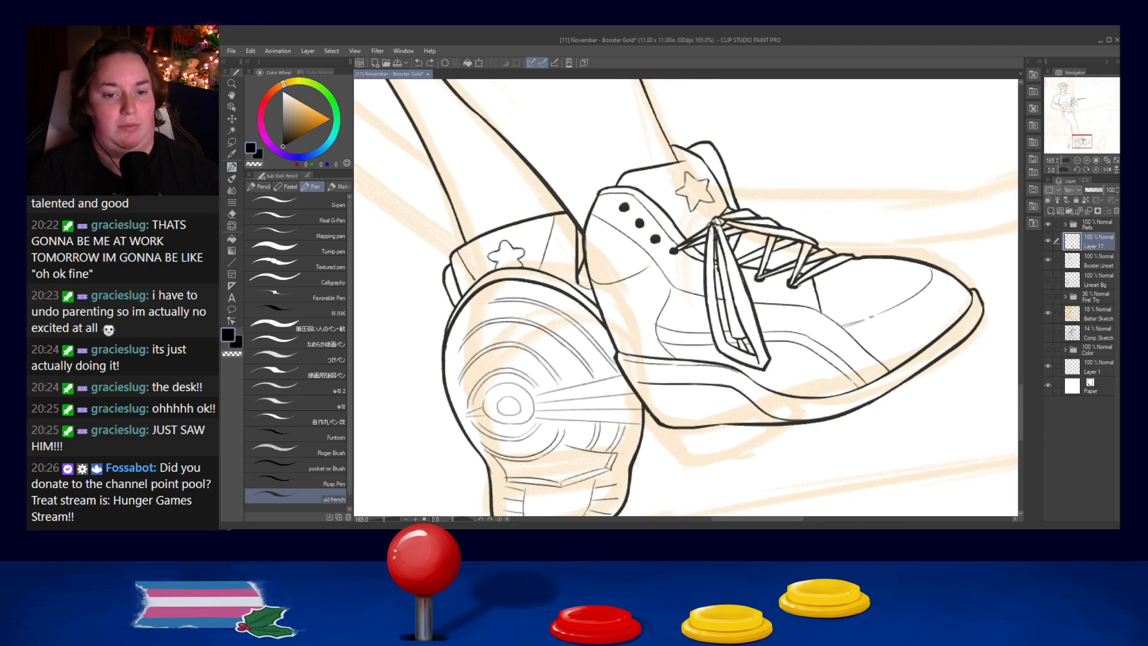
{"action": "left_click_drag", "start_coordinate": [717, 229], "coordinate": [724, 244]}
{"action": "key", "text": "ctrl+z"}
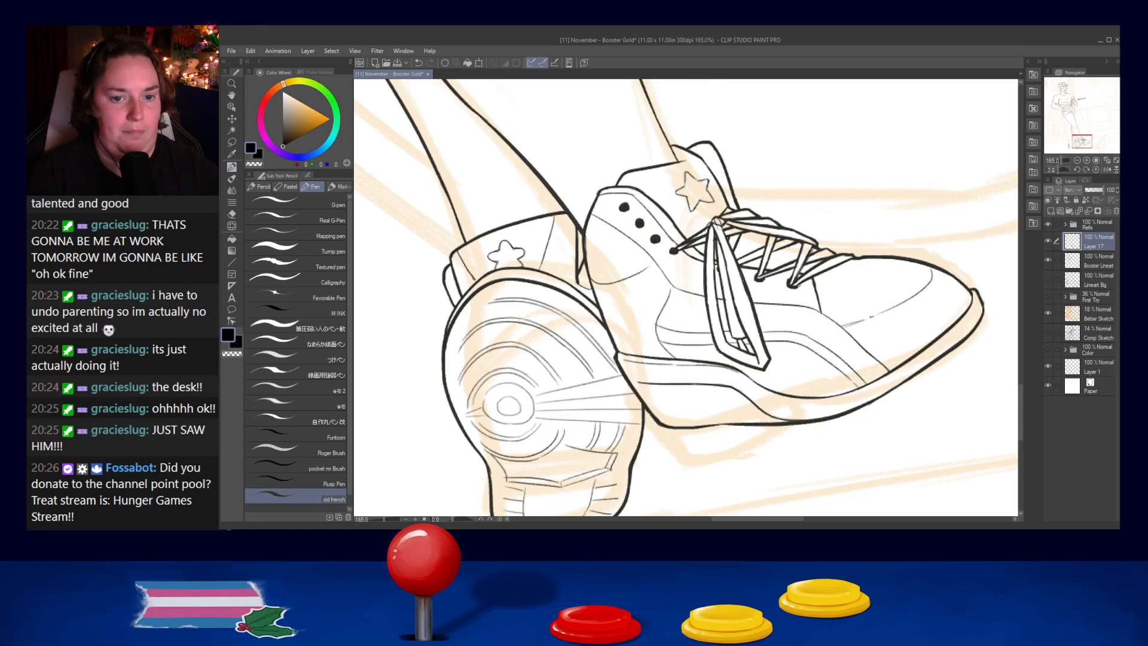
{"action": "key", "text": "ctrl+z"}
{"action": "key", "text": "ctrl+z"}
{"action": "mouse_move", "coordinate": [718, 223]}
{"action": "left_mouse_down"}
{"action": "mouse_move", "coordinate": [724, 232]}
{"action": "mouse_move", "coordinate": [719, 216]}
{"action": "left_mouse_up"}
{"action": "key", "text": "ctrl+z"}
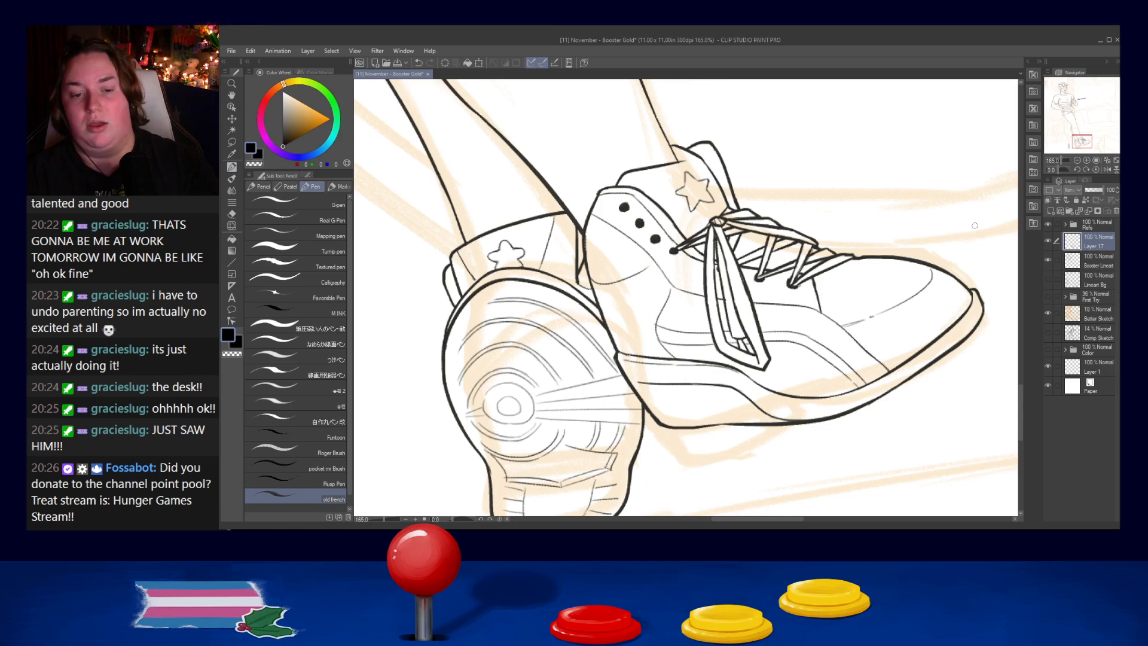
- Clear the second shoe's heel and midsole lines where they overlap the first shoe's sole
{"action": "scroll", "coordinate": [940, 233], "scroll_direction": "down", "scroll_amount": 6}
{"action": "left_click_drag", "start_coordinate": [922, 243], "coordinate": [756, 291]}
{"action": "left_click_drag", "start_coordinate": [772, 249], "coordinate": [766, 325]}
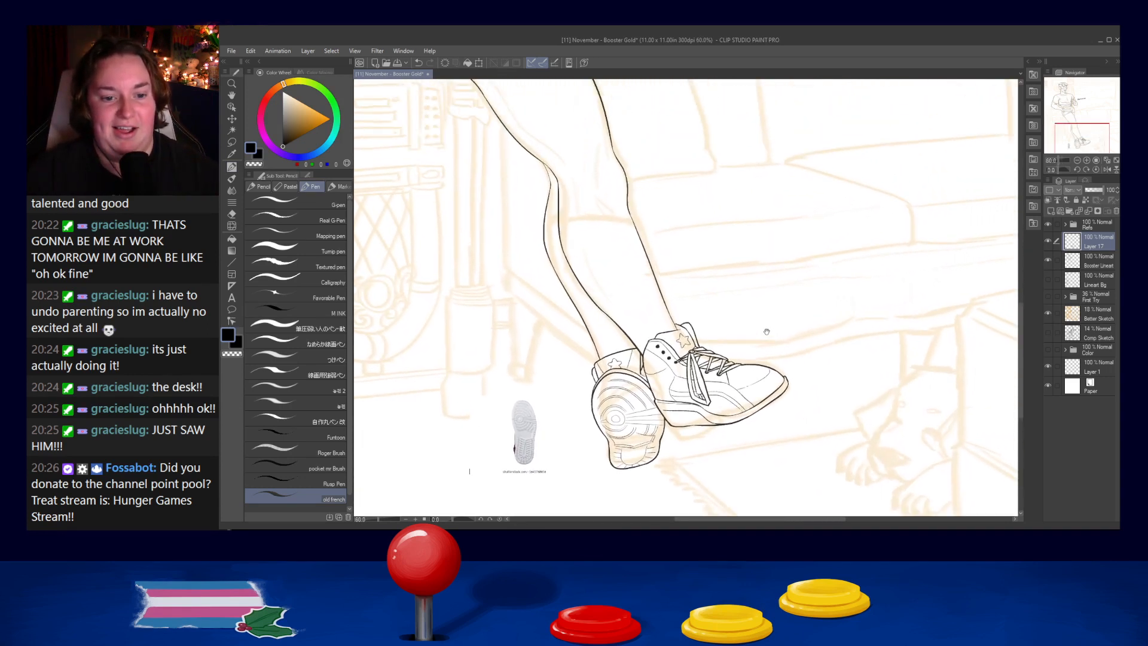
{"action": "scroll", "coordinate": [746, 323], "scroll_direction": "up", "scroll_amount": 5}
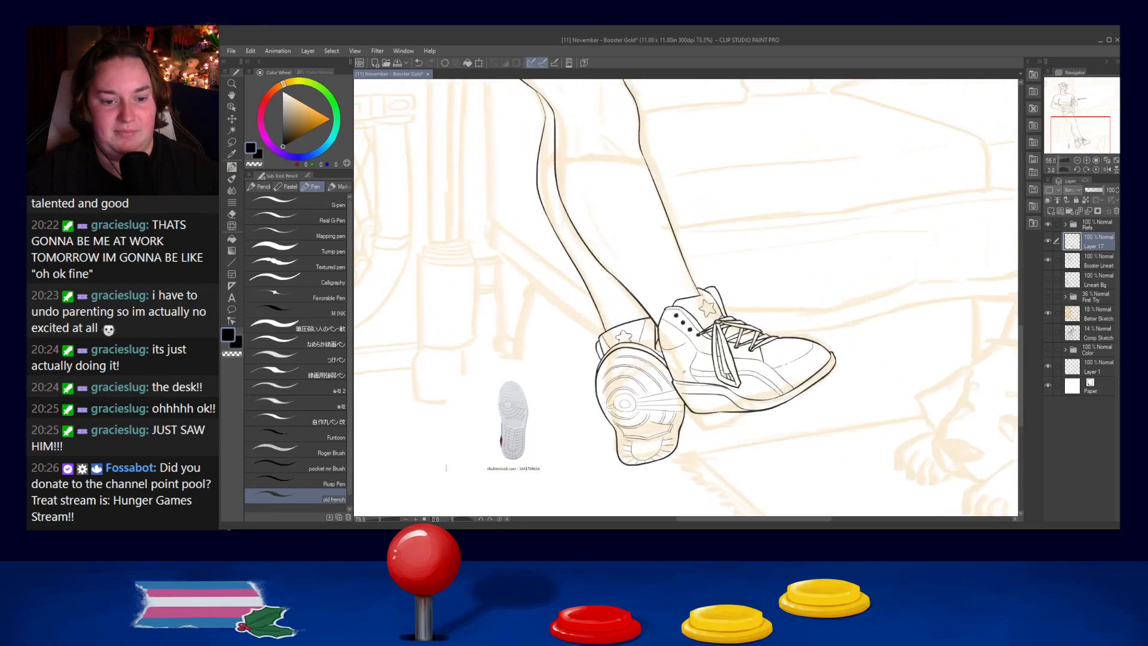
{"action": "scroll", "coordinate": [697, 371], "scroll_direction": "up", "scroll_amount": 3}
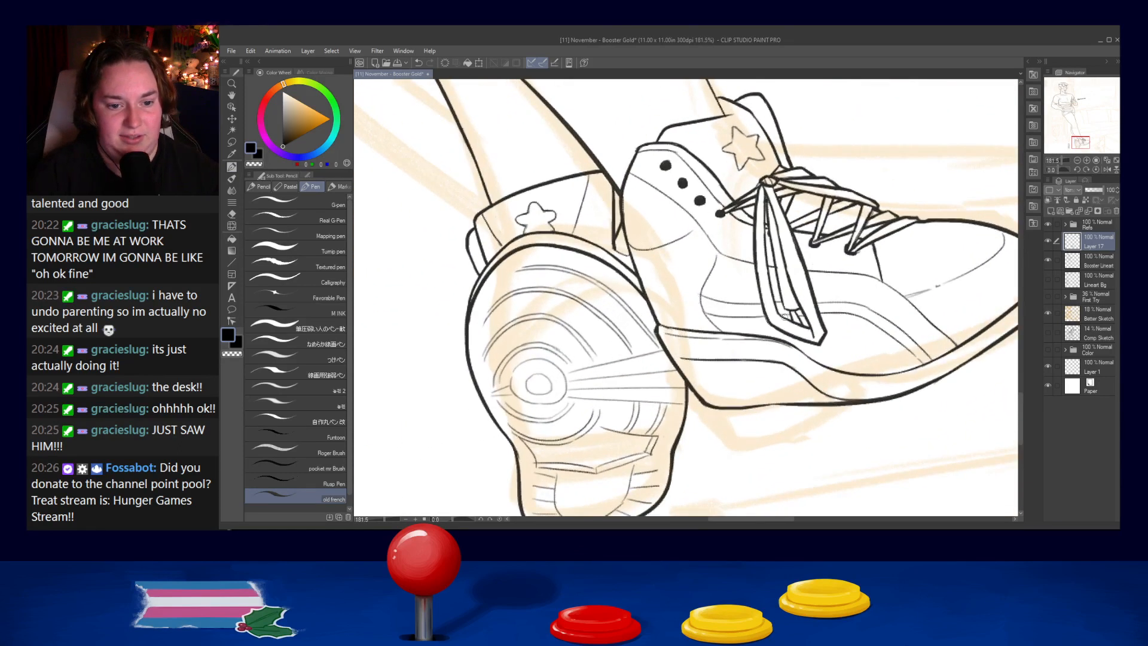
{"action": "left_click_drag", "start_coordinate": [637, 281], "coordinate": [689, 354]}
{"action": "key", "text": "ctrl+z"}
{"action": "left_click_drag", "start_coordinate": [638, 278], "coordinate": [688, 382]}
{"action": "key", "text": "ctrl+z"}
{"action": "left_click_drag", "start_coordinate": [632, 277], "coordinate": [687, 400]}
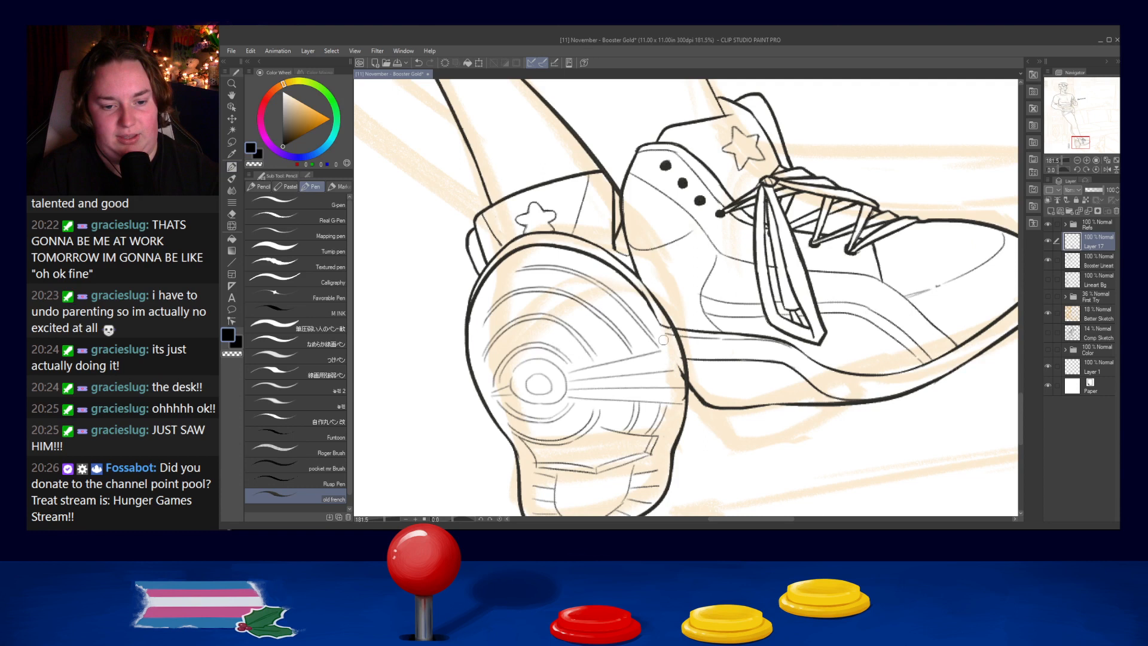
{"action": "key", "text": "ctrl+z"}
{"action": "left_click_drag", "start_coordinate": [662, 321], "coordinate": [683, 406]}
{"action": "key", "text": "ctrl+z"}
{"action": "key", "text": "ctrl+z"}
{"action": "left_click_drag", "start_coordinate": [662, 323], "coordinate": [684, 399]}
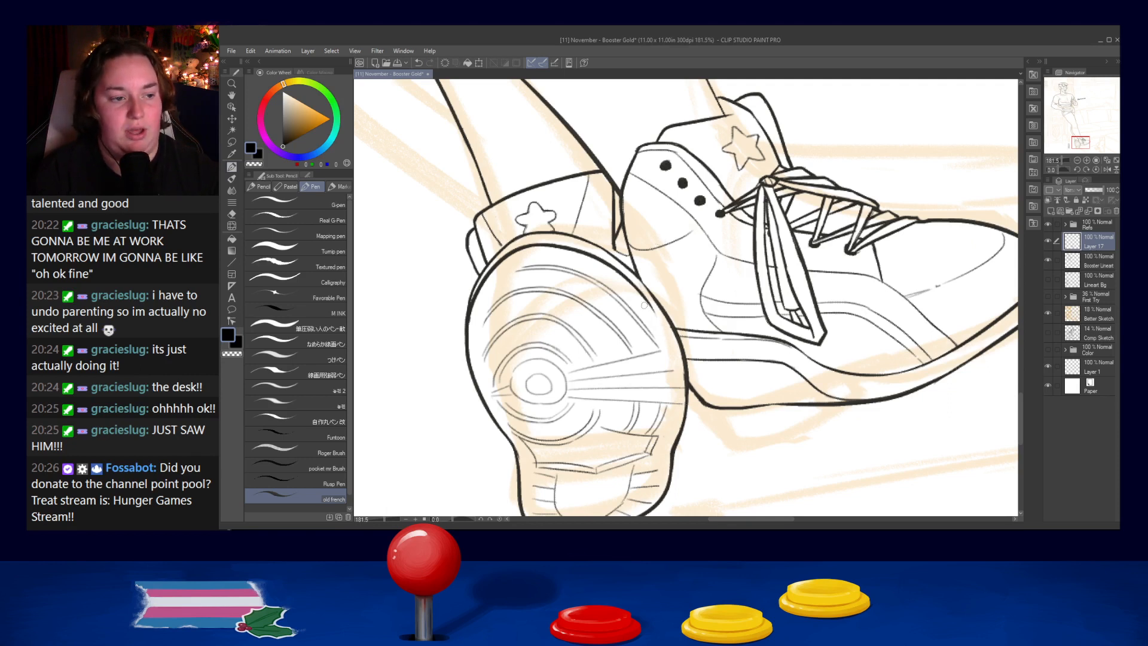
- Clean up the edge where the second shoe's heel meets the first shoe's sole rim, retrying the strokes until they follow the curve
{"action": "left_click_drag", "start_coordinate": [642, 287], "coordinate": [681, 359]}
{"action": "key", "text": "ctrl+z"}
{"action": "key", "text": "ctrl+z"}
{"action": "left_click_drag", "start_coordinate": [642, 287], "coordinate": [682, 357]}
{"action": "key", "text": "ctrl+z"}
{"action": "key", "text": "ctrl+z"}
{"action": "key", "text": "ctrl+z"}
{"action": "left_click_drag", "start_coordinate": [641, 288], "coordinate": [682, 370]}
{"action": "key", "text": "ctrl+z"}
{"action": "left_click_drag", "start_coordinate": [651, 311], "coordinate": [680, 386]}
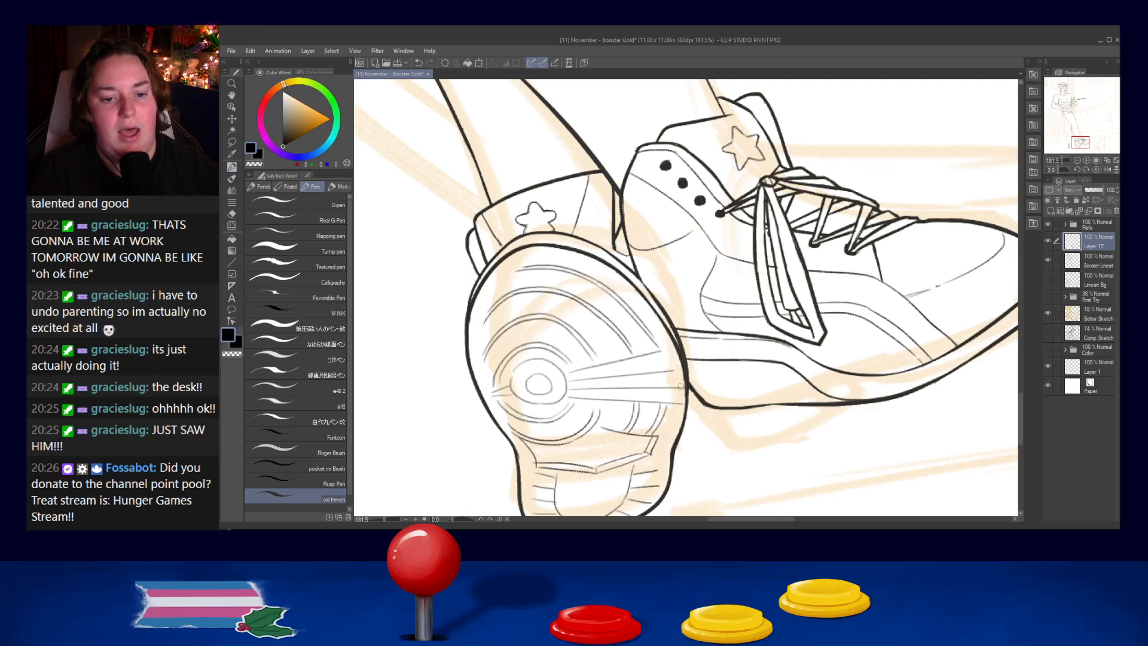
{"action": "key", "text": "ctrl+z"}
{"action": "left_click_drag", "start_coordinate": [632, 269], "coordinate": [677, 336]}
{"action": "key", "text": "ctrl+z"}
{"action": "key", "text": "ctrl+z"}
{"action": "left_click_drag", "start_coordinate": [629, 267], "coordinate": [677, 335]}
{"action": "key", "text": "ctrl+z"}
{"action": "left_click_drag", "start_coordinate": [632, 270], "coordinate": [658, 305]}
- Try to touch up the line inside the hanging bow loop just below the knot
{"action": "scroll", "coordinate": [807, 241], "scroll_direction": "down", "scroll_amount": 7}
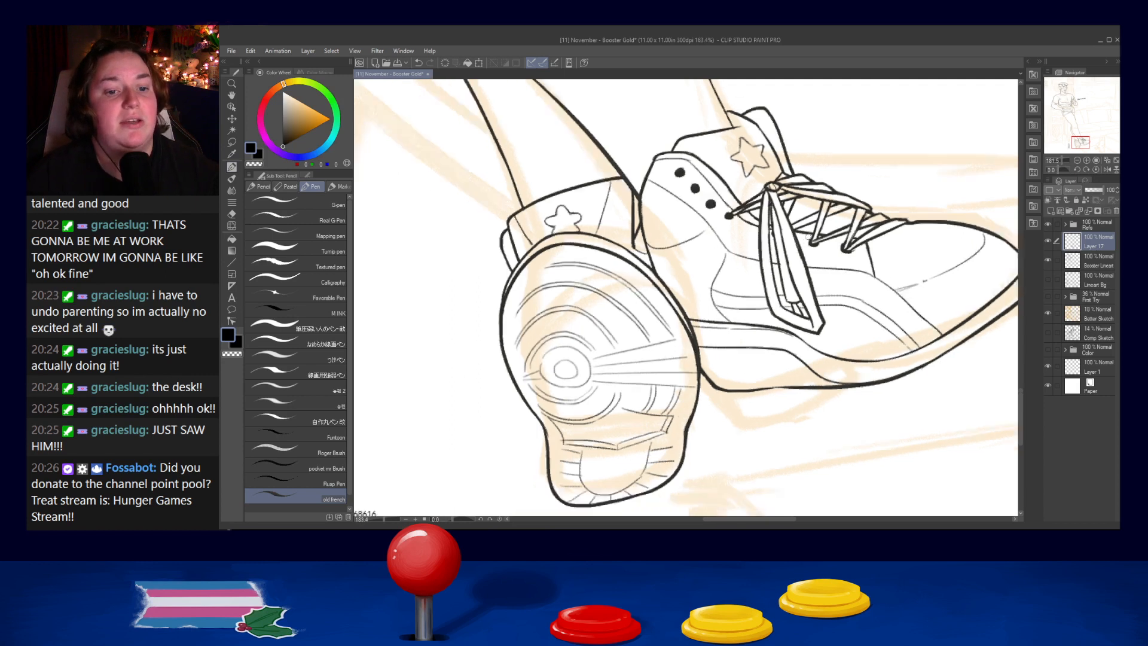
{"action": "scroll", "coordinate": [755, 302], "scroll_direction": "up", "scroll_amount": 7}
{"action": "left_click_drag", "start_coordinate": [764, 306], "coordinate": [557, 293]}
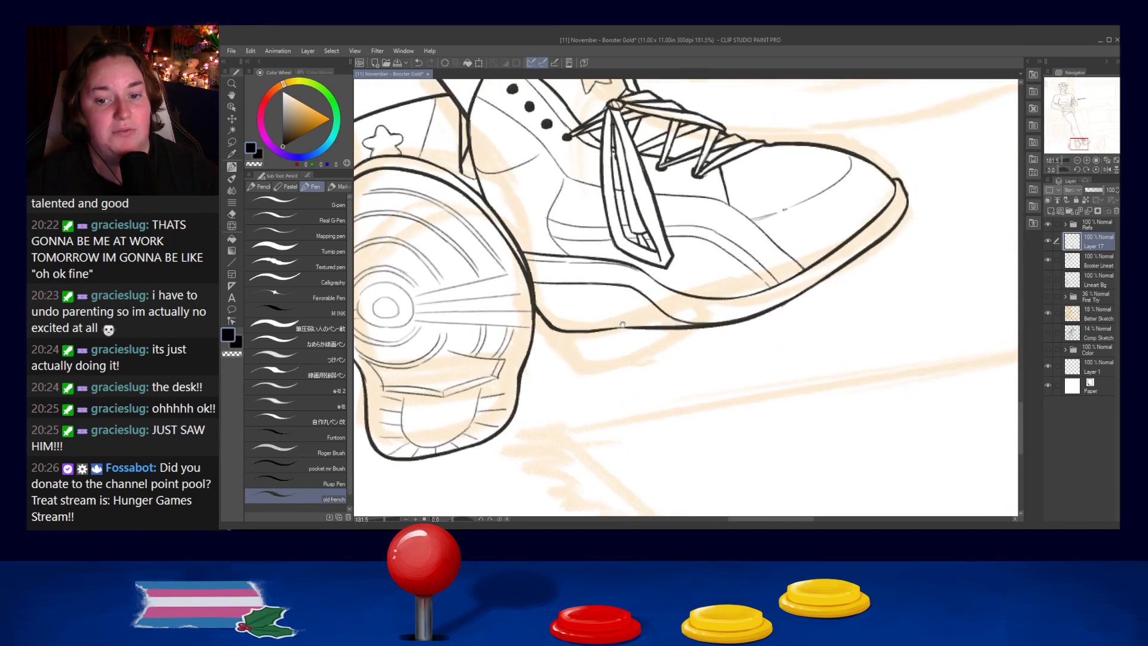
{"action": "scroll", "coordinate": [711, 306], "scroll_direction": "down", "scroll_amount": 1}
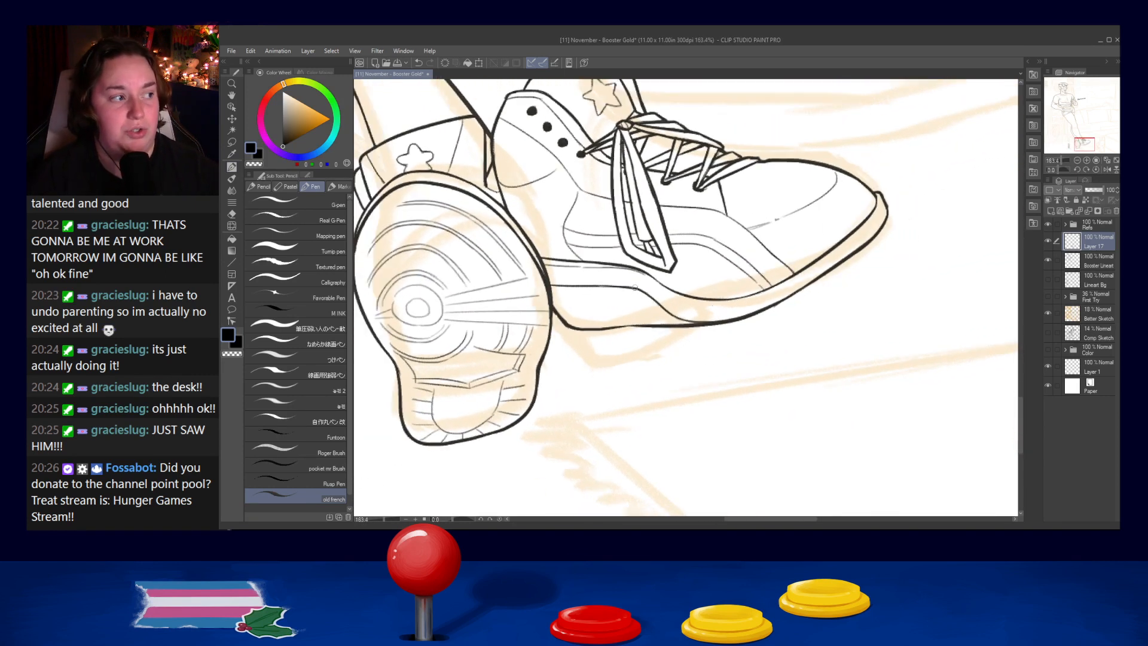
{"action": "left_click_drag", "start_coordinate": [692, 242], "coordinate": [726, 320]}
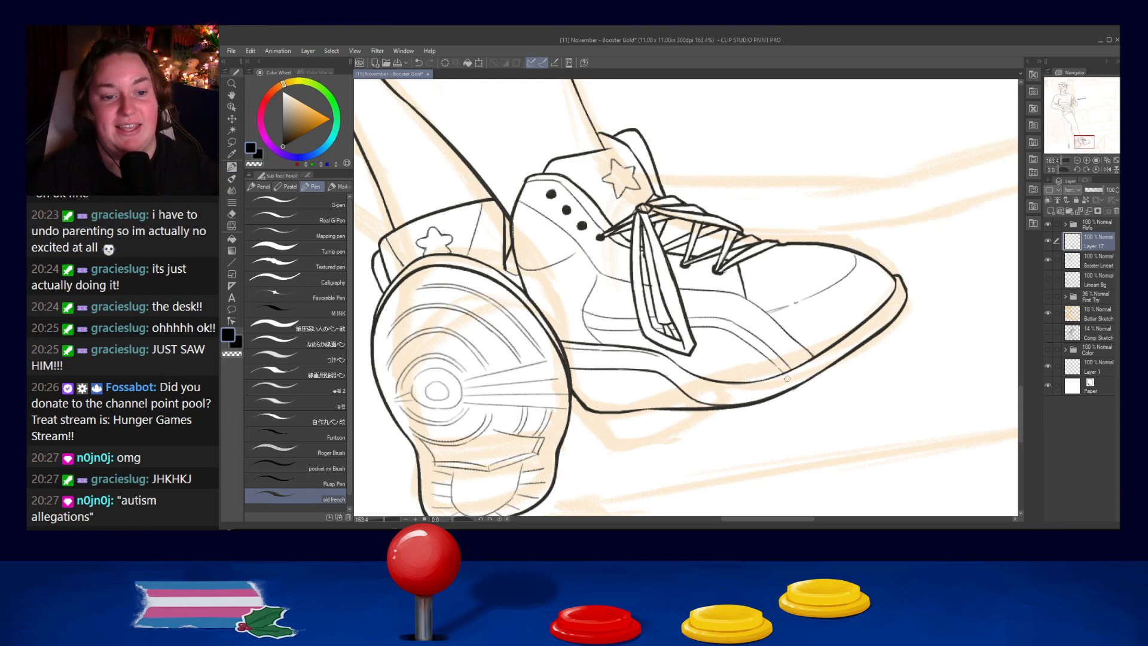
{"action": "left_click_drag", "start_coordinate": [692, 287], "coordinate": [729, 342]}
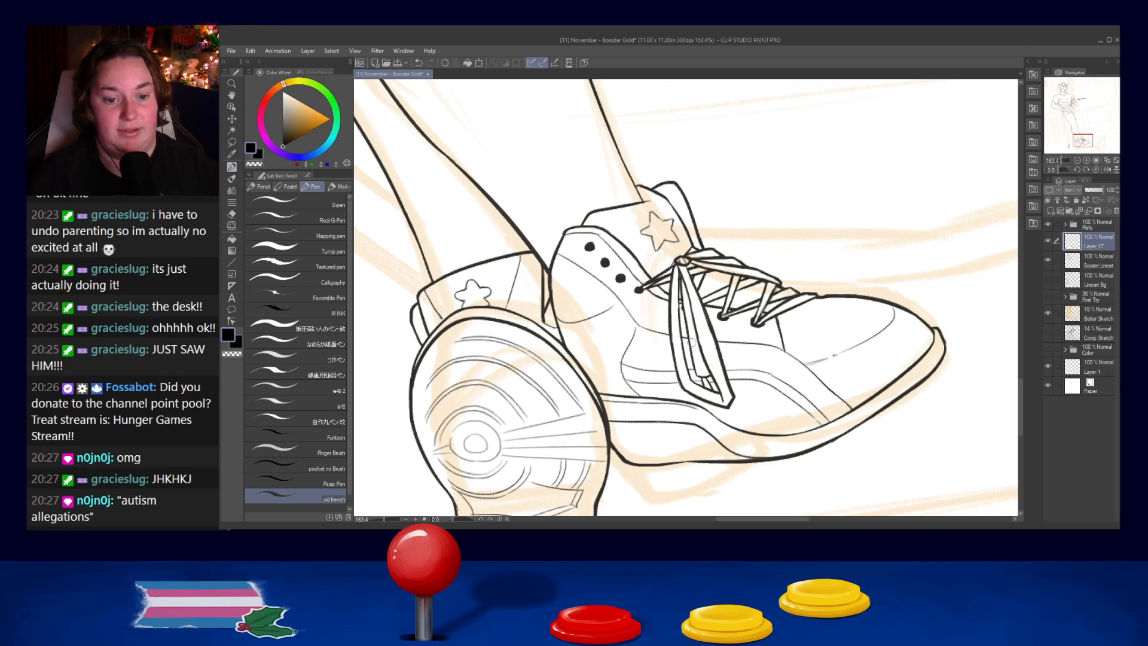
{"action": "left_click_drag", "start_coordinate": [680, 280], "coordinate": [690, 318]}
{"action": "key", "text": "ctrl+z"}
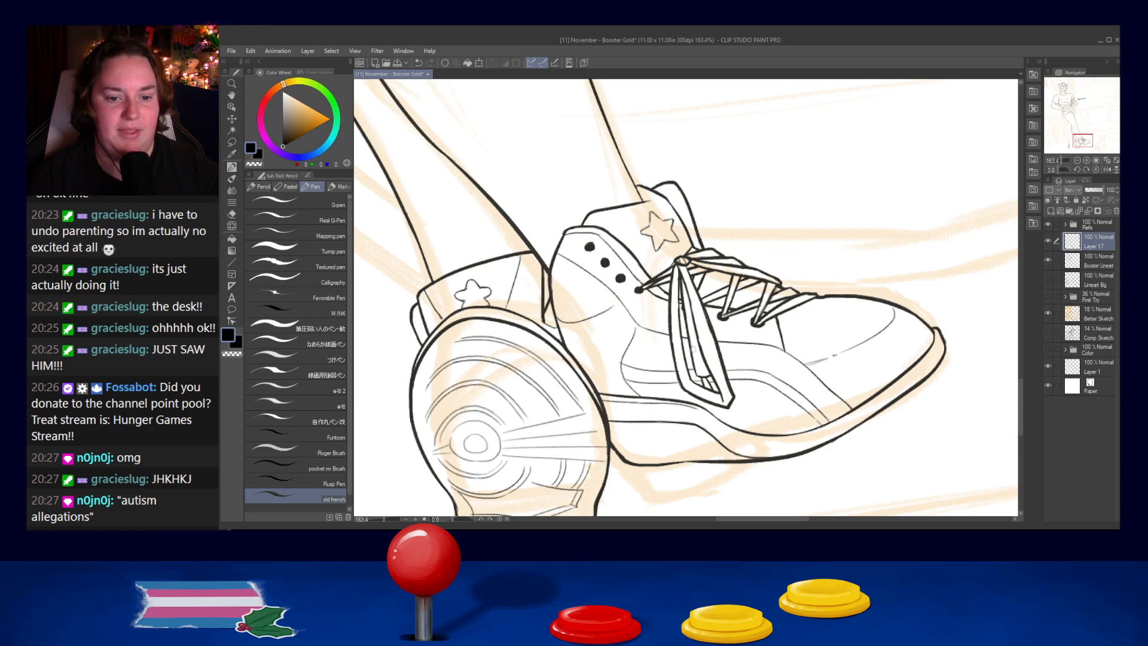
- Try to soften the corners of the tongue star with short strokes
{"action": "left_click_drag", "start_coordinate": [678, 271], "coordinate": [696, 336]}
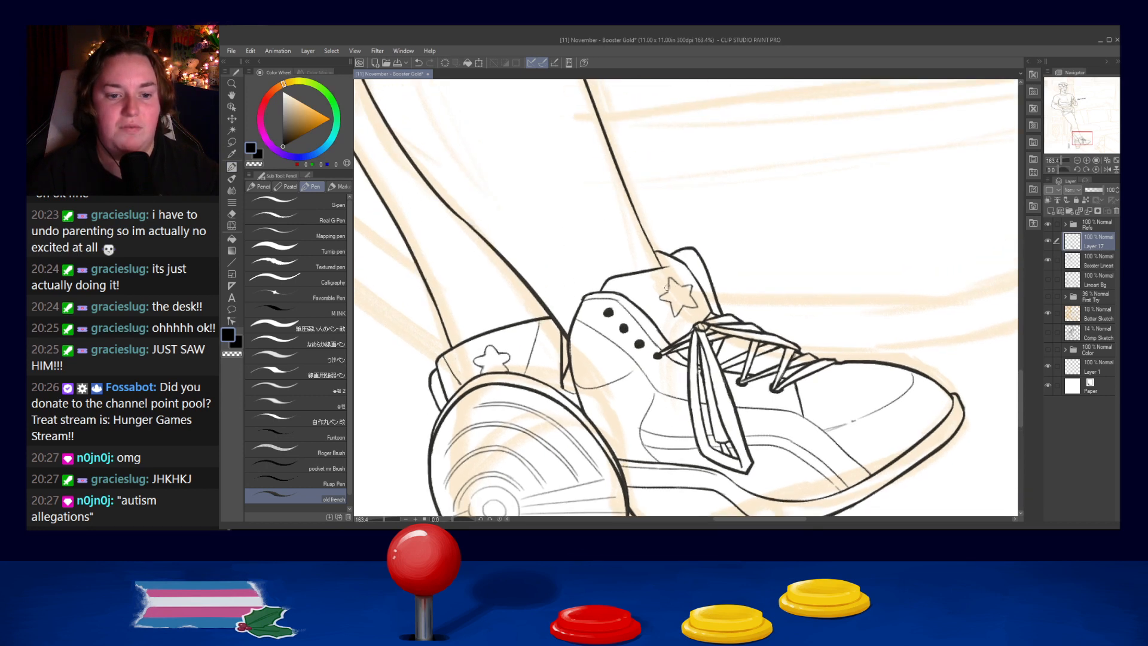
{"action": "key", "text": "ctrl+z"}
{"action": "key", "text": "ctrl+z"}
{"action": "left_click_drag", "start_coordinate": [671, 278], "coordinate": [672, 284]}
{"action": "key", "text": "ctrl+s"}
{"action": "mouse_move", "coordinate": [667, 288]}
{"action": "left_mouse_down"}
{"action": "mouse_move", "coordinate": [671, 279]}
{"action": "mouse_move", "coordinate": [690, 293]}
{"action": "left_mouse_up"}
{"action": "key", "text": "ctrl+z"}
{"action": "key", "text": "ctrl+z"}
{"action": "key", "text": "ctrl+z"}
{"action": "key", "text": "ctrl+z"}
{"action": "key", "text": "ctrl+z"}
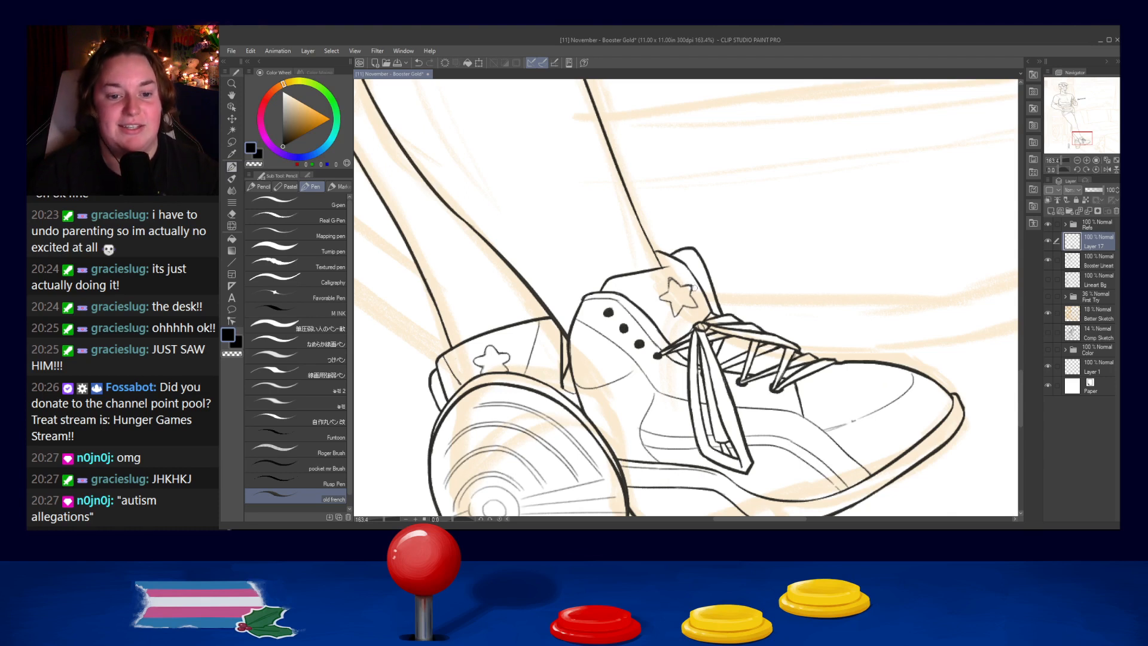
{"action": "left_click_drag", "start_coordinate": [694, 303], "coordinate": [681, 313]}
{"action": "key", "text": "ctrl+z"}
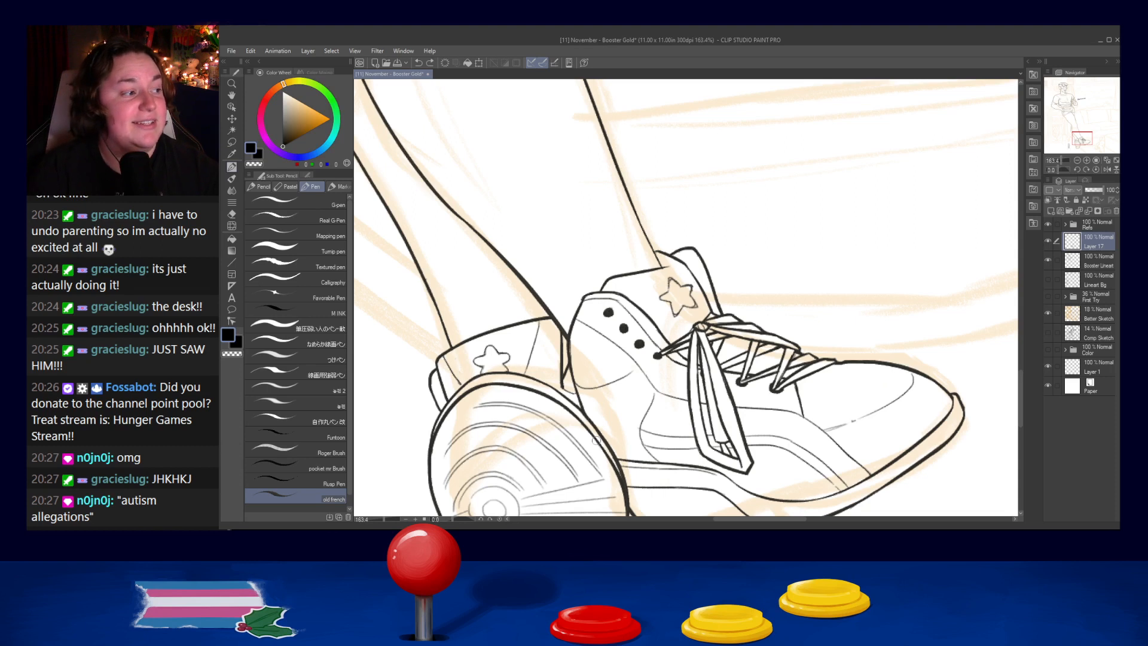
{"action": "key", "text": "ctrl+z"}
- Round off the outer points of the star on the second shoe's tongue
{"action": "left_click_drag", "start_coordinate": [669, 277], "coordinate": [664, 283]}
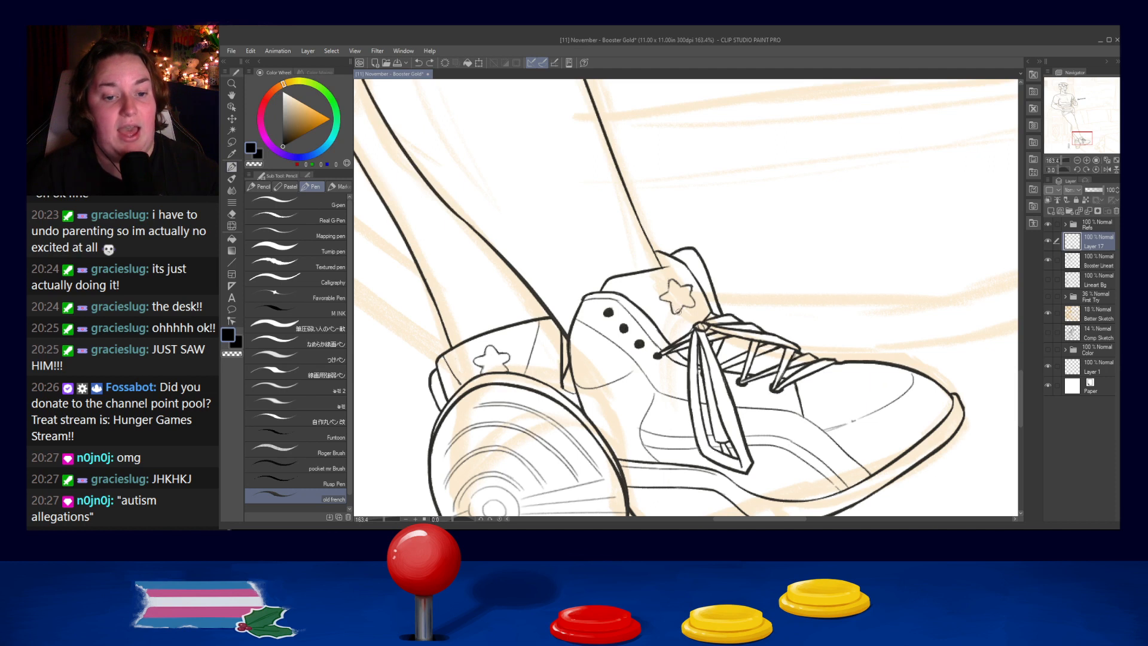
{"action": "left_click_drag", "start_coordinate": [670, 307], "coordinate": [681, 309]}
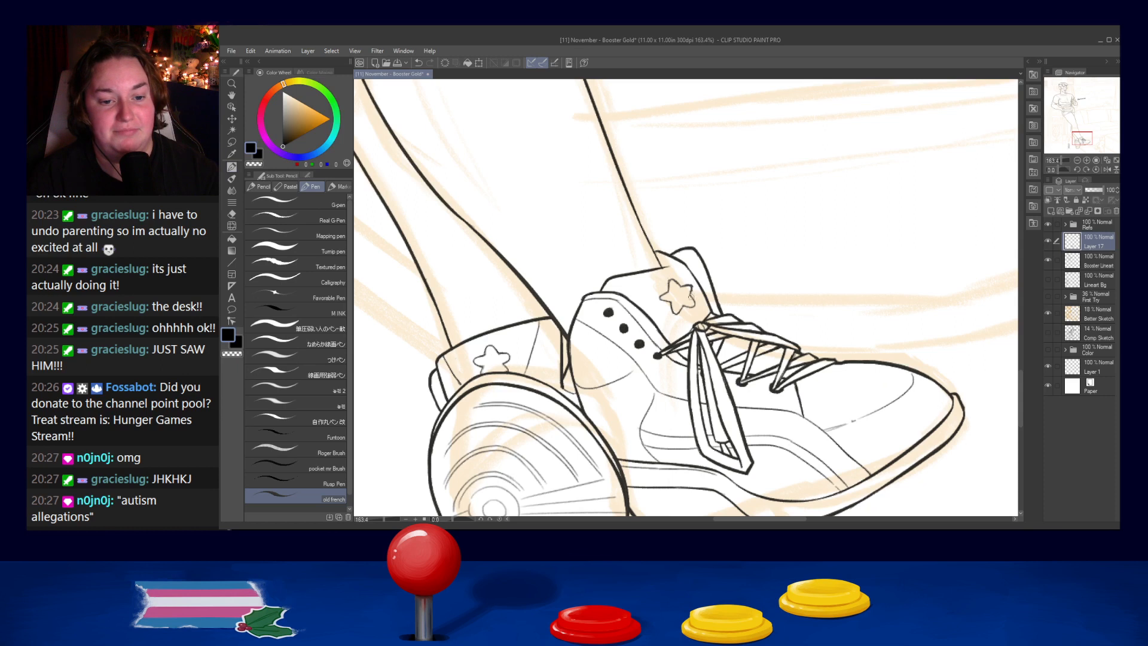
{"action": "left_click_drag", "start_coordinate": [692, 287], "coordinate": [689, 296]}
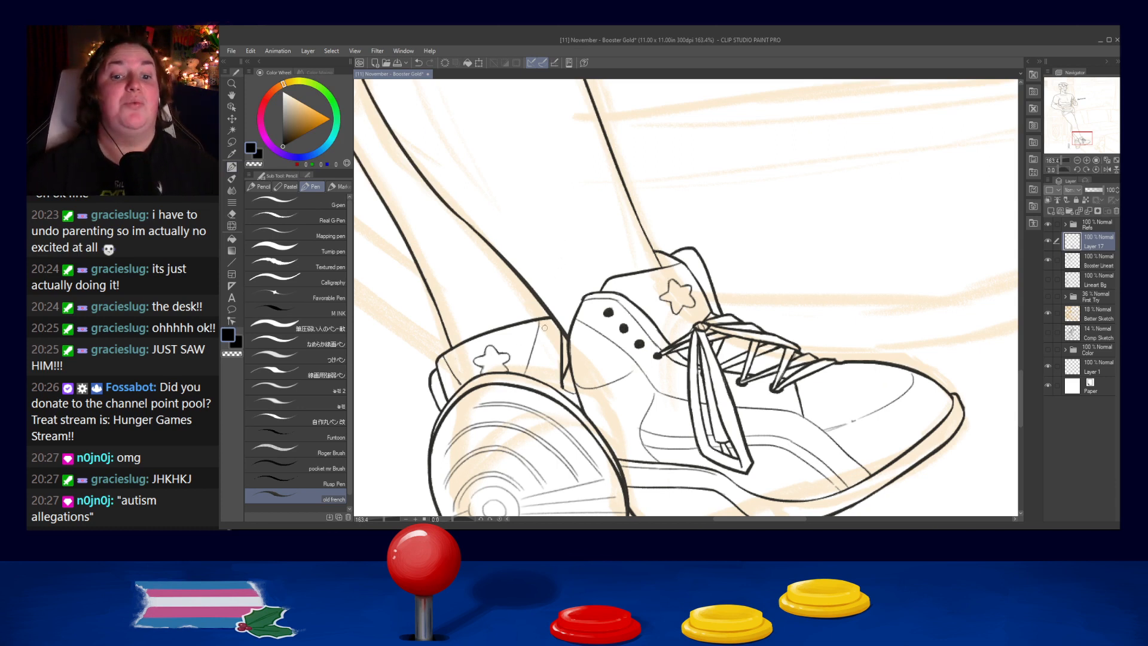
{"action": "scroll", "coordinate": [558, 289], "scroll_direction": "down", "scroll_amount": 4}
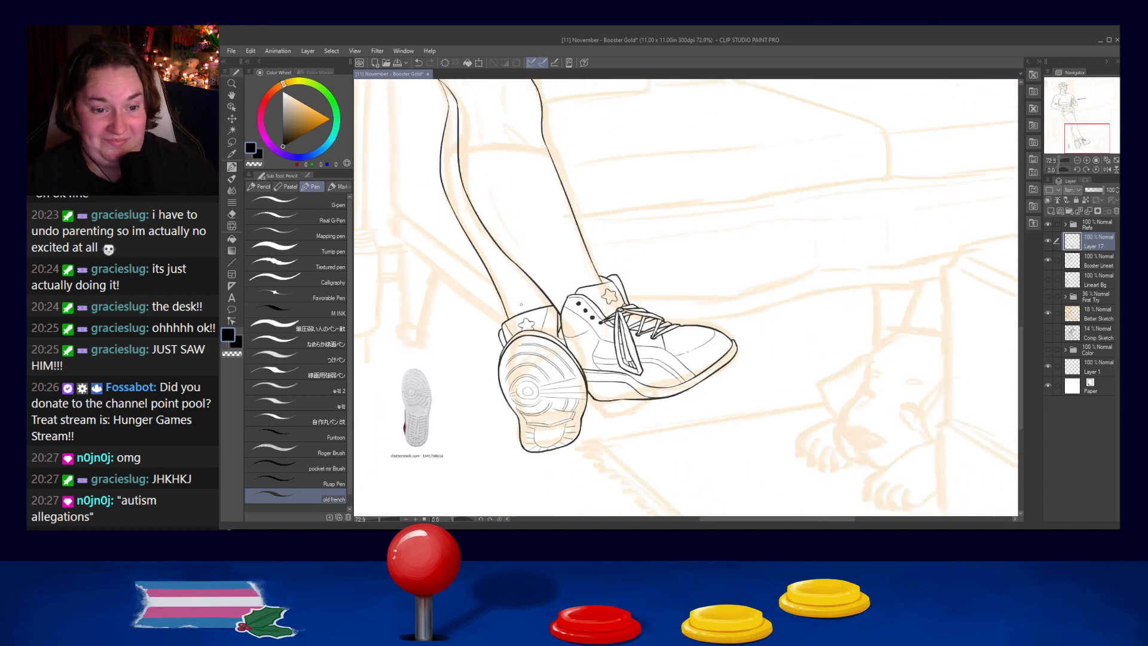
- Try to draw the top edge of a tall sock across the shin above the second shoe
{"action": "scroll", "coordinate": [586, 254], "scroll_direction": "up", "scroll_amount": 4}
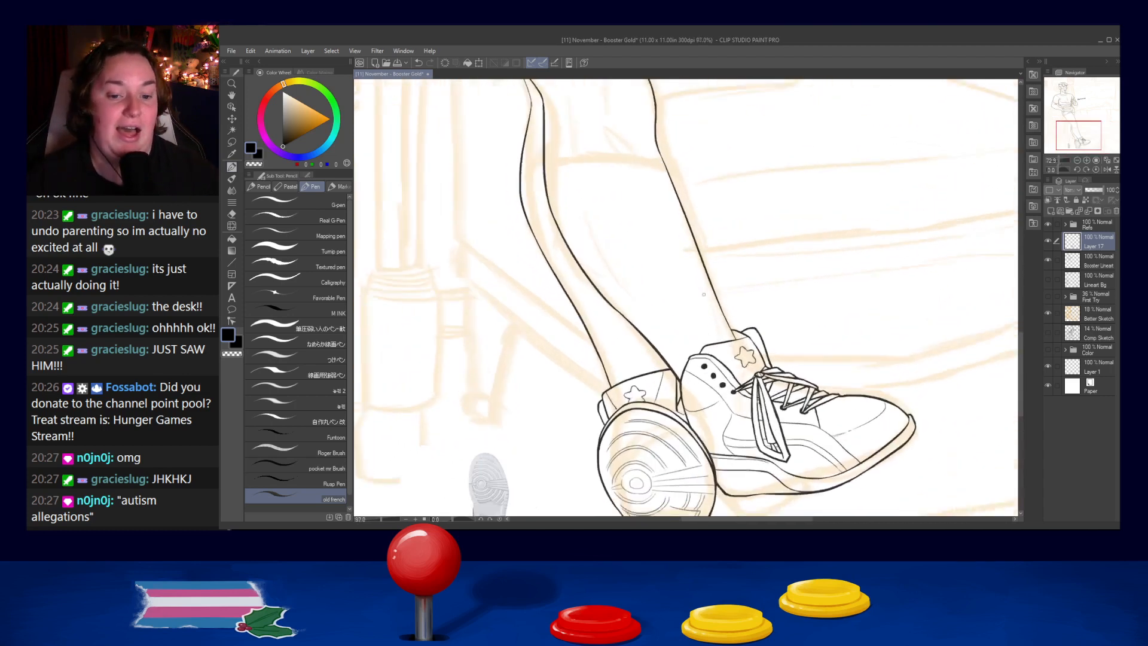
{"action": "left_click_drag", "start_coordinate": [611, 352], "coordinate": [728, 281]}
{"action": "key", "text": "ctrl+z"}
{"action": "left_click_drag", "start_coordinate": [609, 354], "coordinate": [728, 283]}
{"action": "key", "text": "ctrl+z"}
{"action": "left_click_drag", "start_coordinate": [609, 354], "coordinate": [713, 276]}
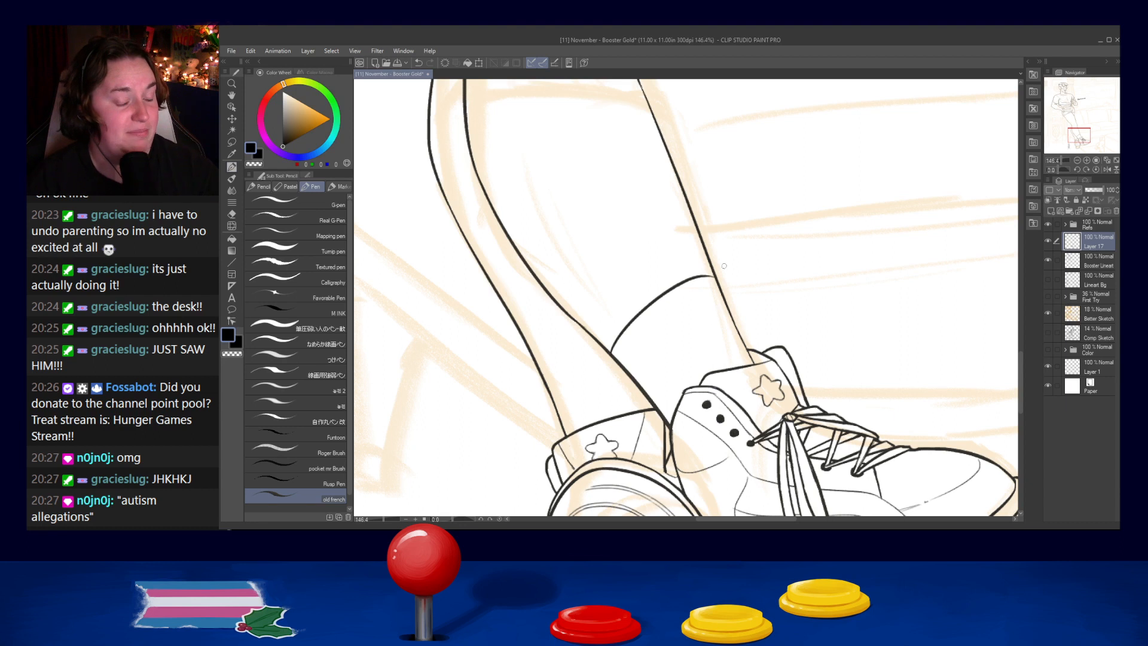
- Try to draw a rumpled front edge for the tall sock from its cuff toward the second shoe's tongue
{"action": "mouse_move", "coordinate": [701, 276]}
{"action": "left_mouse_down"}
{"action": "mouse_move", "coordinate": [726, 284]}
{"action": "mouse_move", "coordinate": [756, 367]}
{"action": "left_mouse_up"}
{"action": "key", "text": "ctrl+z"}
{"action": "key", "text": "ctrl+z"}
{"action": "key", "text": "ctrl+z"}
{"action": "key", "text": "ctrl+z"}
{"action": "key", "text": "ctrl+z"}
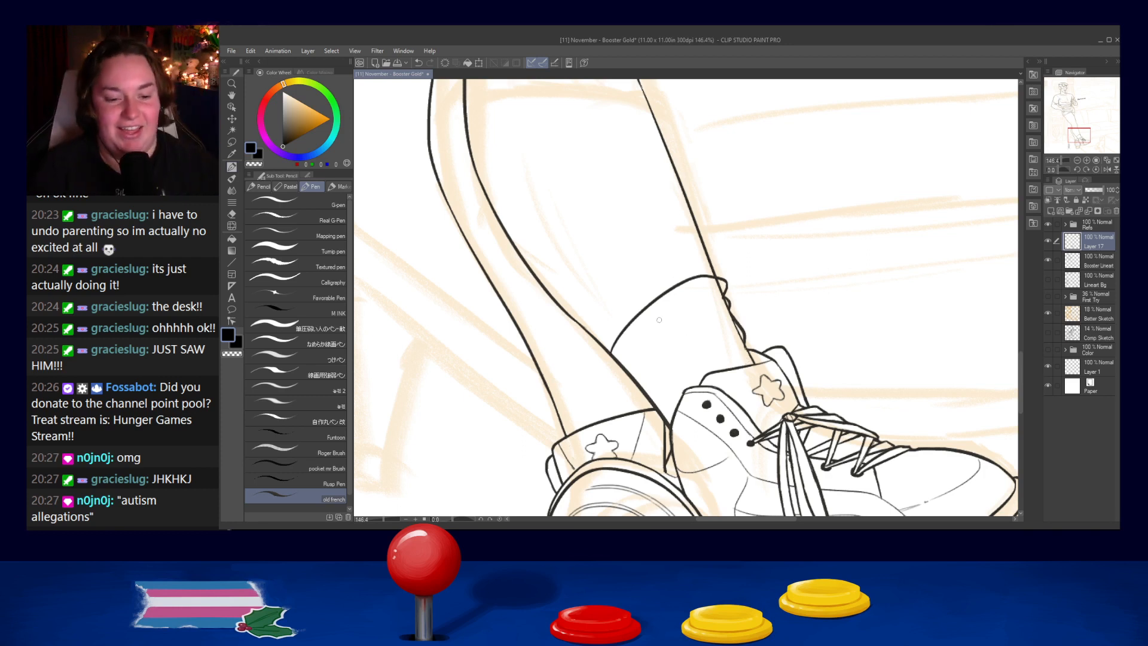
- Try to add curved fold lines just beneath the tall sock's cuff
{"action": "left_click_drag", "start_coordinate": [719, 296], "coordinate": [648, 316]}
{"action": "key", "text": "ctrl+z"}
{"action": "key", "text": "ctrl+z"}
{"action": "mouse_move", "coordinate": [717, 293]}
{"action": "left_mouse_down"}
{"action": "mouse_move", "coordinate": [650, 316]}
{"action": "mouse_move", "coordinate": [717, 294]}
{"action": "mouse_move", "coordinate": [662, 312]}
{"action": "left_mouse_up"}
{"action": "key", "text": "ctrl+z"}
{"action": "key", "text": "ctrl+z"}
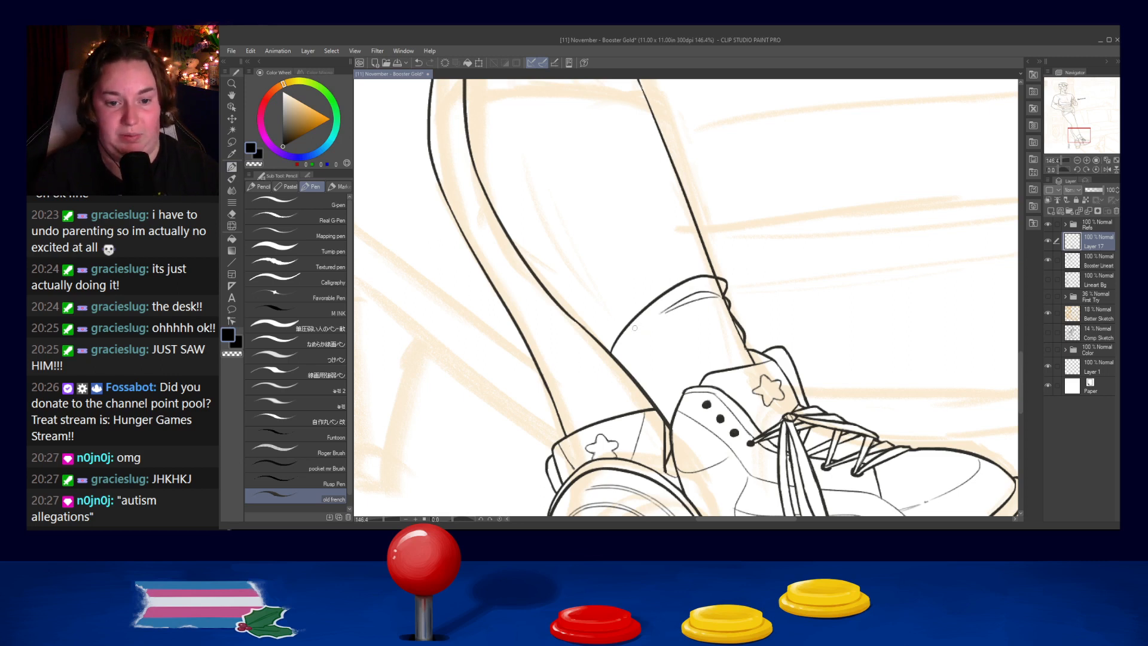
- Try to draw the tall sock's lower fold and a short bulge where it meets the crossing leg
{"action": "left_click_drag", "start_coordinate": [634, 354], "coordinate": [720, 302]}
{"action": "key", "text": "ctrl+z"}
{"action": "left_click_drag", "start_coordinate": [632, 358], "coordinate": [703, 312]}
{"action": "key", "text": "ctrl+z"}
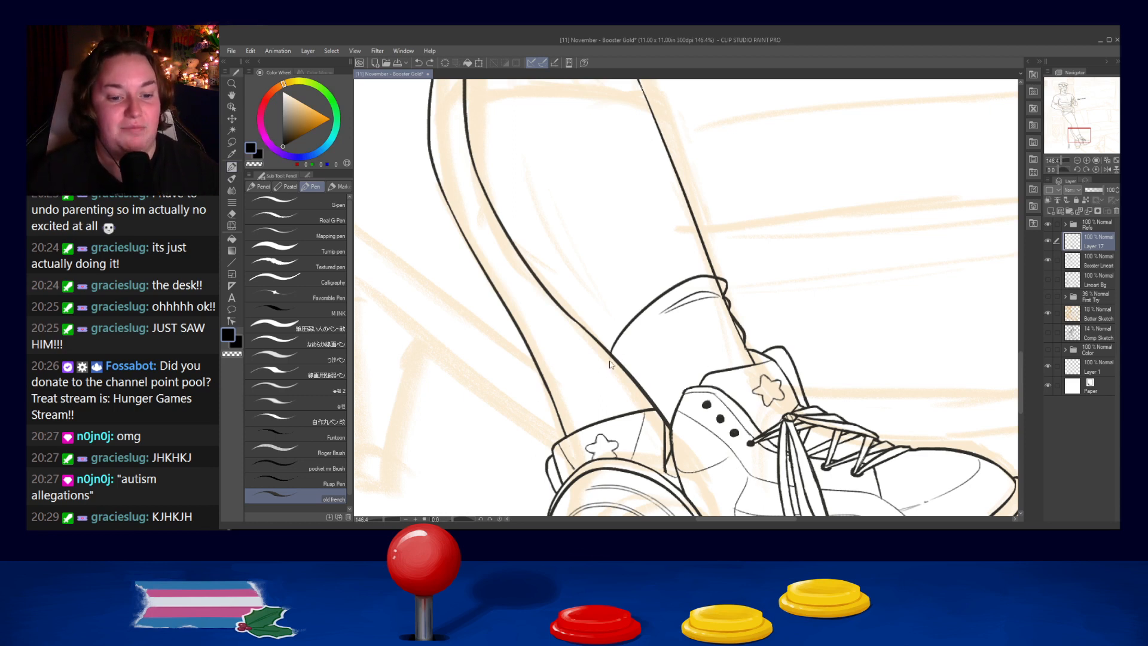
{"action": "key", "text": "ctrl+z"}
{"action": "left_click_drag", "start_coordinate": [610, 354], "coordinate": [625, 373]}
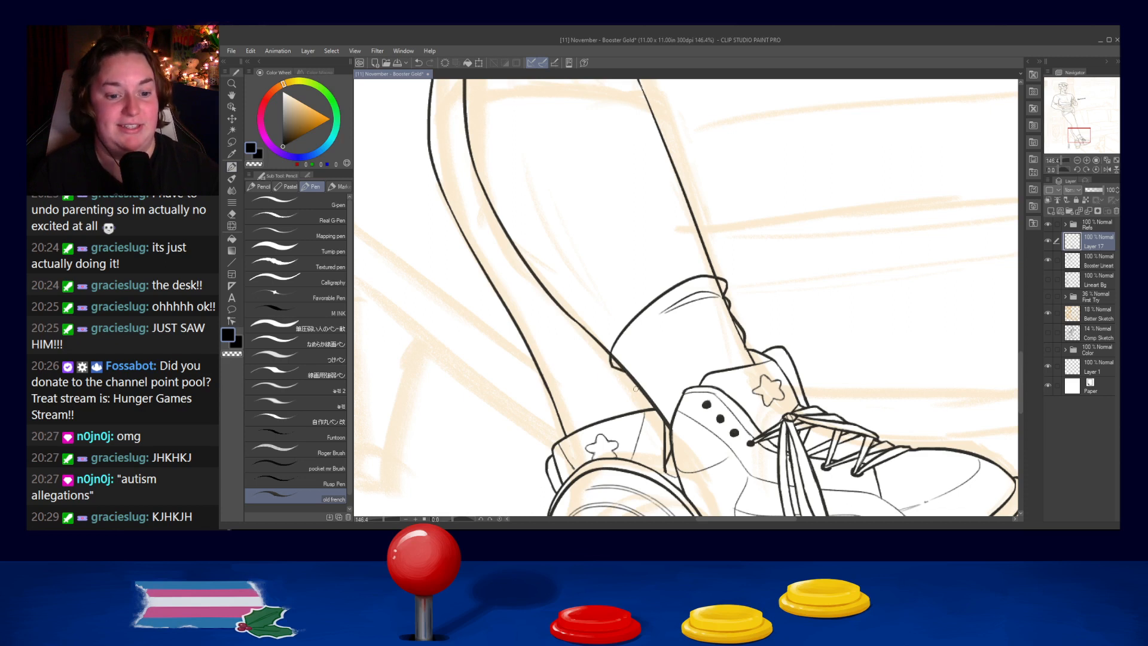
{"action": "mouse_move", "coordinate": [633, 362]}
{"action": "left_mouse_down"}
{"action": "mouse_move", "coordinate": [676, 313]}
{"action": "mouse_move", "coordinate": [663, 341]}
{"action": "mouse_move", "coordinate": [682, 312]}
{"action": "left_mouse_up"}
{"action": "key", "text": "ctrl+z"}
{"action": "key", "text": "ctrl+z"}
{"action": "left_click_drag", "start_coordinate": [633, 363], "coordinate": [721, 302]}
- Undo the strokes of the tall sock above the second shoe
{"action": "key", "text": "ctrl+z"}
{"action": "key", "text": "ctrl+z"}
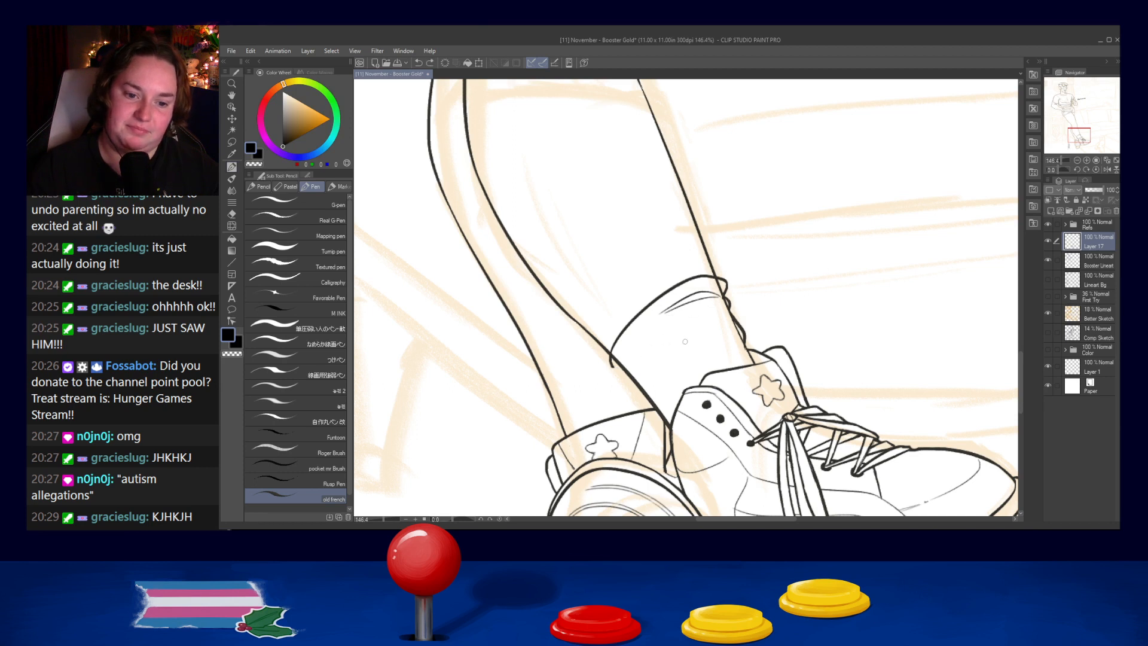
{"action": "key", "text": "ctrl+z"}
{"action": "key", "text": "ctrl+z"}
{"action": "key", "text": "ctrl+z"}
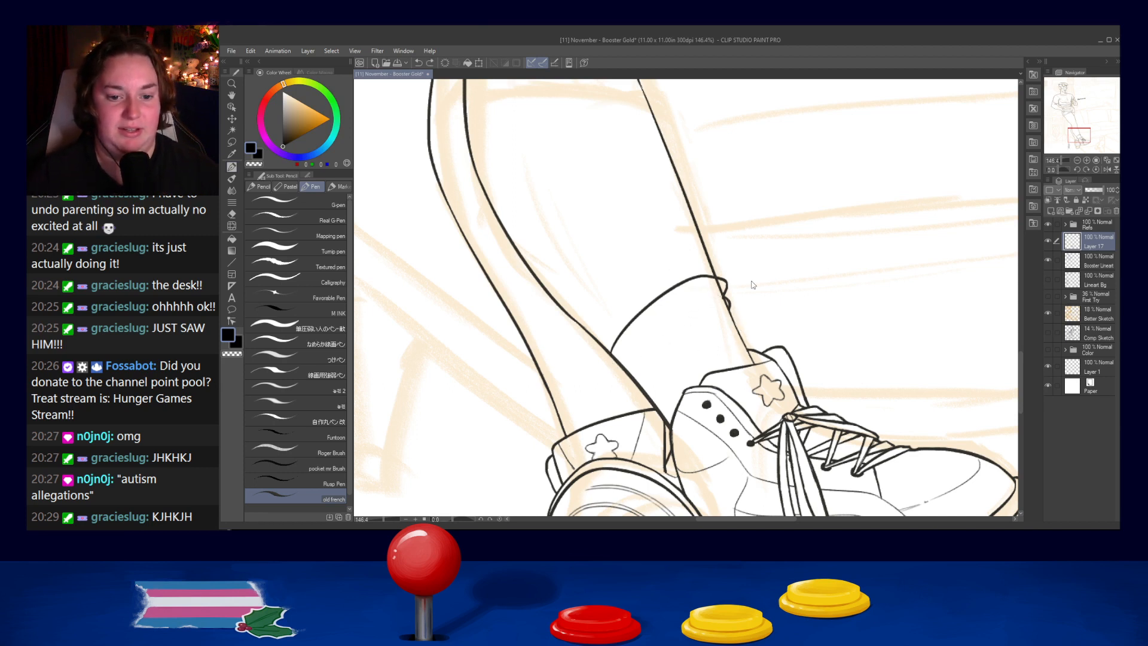
{"action": "scroll", "coordinate": [750, 279], "scroll_direction": "down", "scroll_amount": 6}
- Try several curves for a low sock cuff just above the second shoe's collar
{"action": "scroll", "coordinate": [750, 279], "scroll_direction": "up", "scroll_amount": 6}
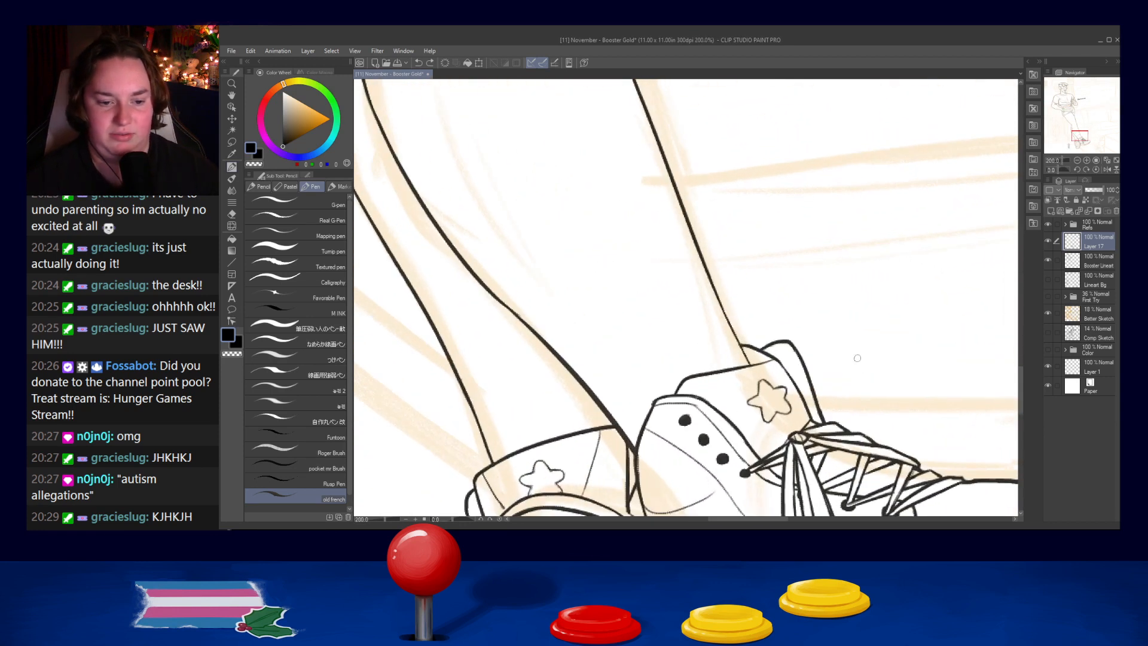
{"action": "left_click_drag", "start_coordinate": [617, 412], "coordinate": [718, 326]}
{"action": "key", "text": "ctrl+z"}
{"action": "key", "text": "ctrl+z"}
{"action": "left_click_drag", "start_coordinate": [617, 420], "coordinate": [728, 339]}
{"action": "key", "text": "ctrl+z"}
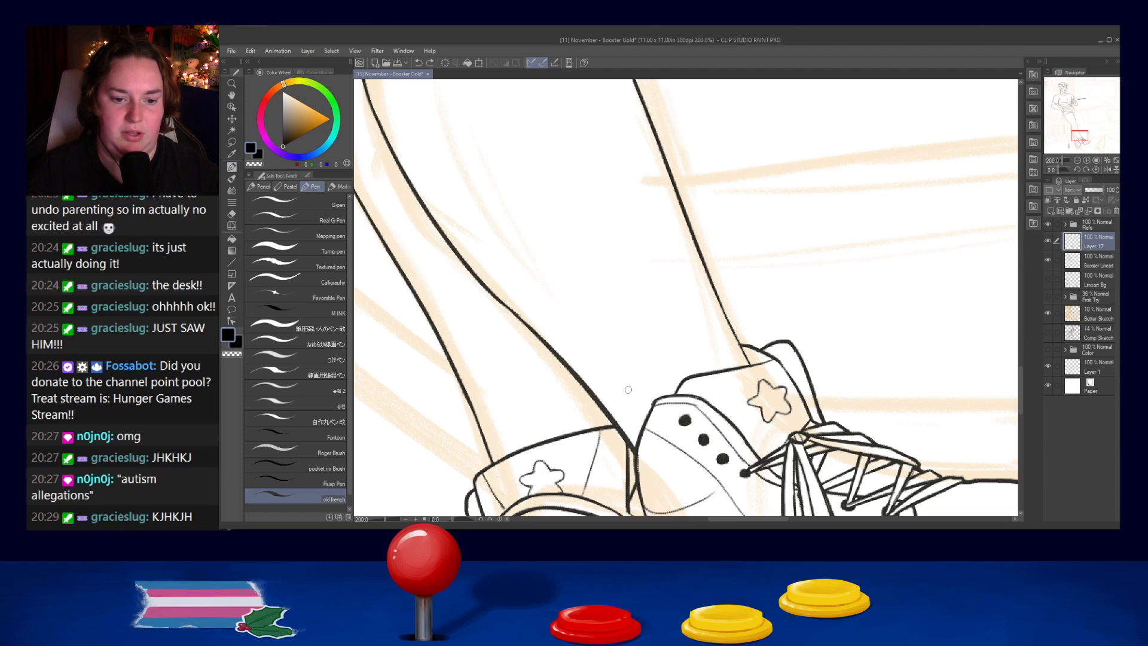
{"action": "left_click_drag", "start_coordinate": [611, 409], "coordinate": [718, 325]}
{"action": "key", "text": "ctrl+z"}
{"action": "left_click_drag", "start_coordinate": [611, 411], "coordinate": [726, 326]}
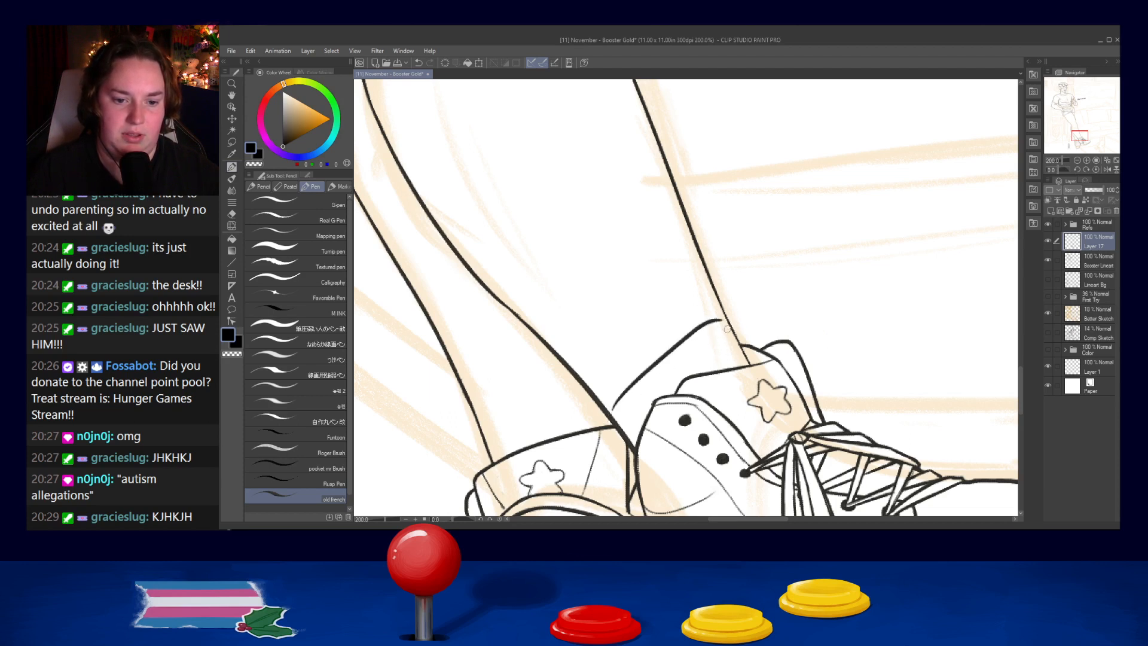
- Draw the top edge of a low sock curving from the crossing leg to the shin above the second shoe
{"action": "key", "text": "ctrl+z"}
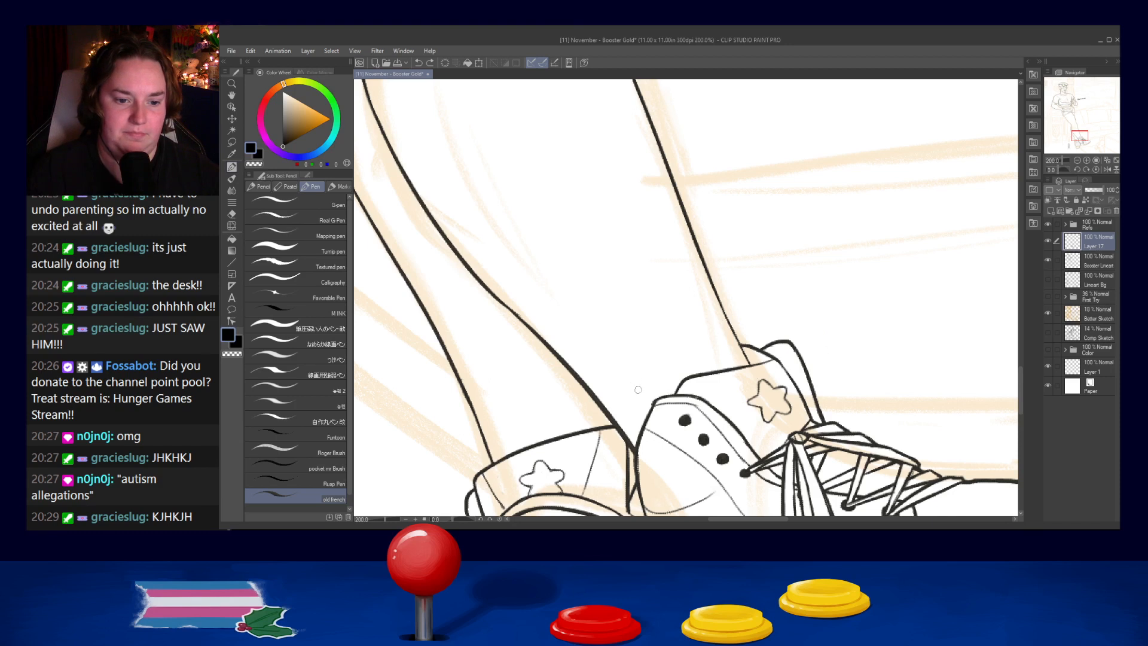
{"action": "mouse_move", "coordinate": [611, 413]}
{"action": "left_mouse_down"}
{"action": "mouse_move", "coordinate": [639, 377]}
{"action": "mouse_move", "coordinate": [738, 332]}
{"action": "mouse_move", "coordinate": [707, 333]}
{"action": "mouse_move", "coordinate": [739, 334]}
{"action": "mouse_move", "coordinate": [705, 332]}
{"action": "mouse_move", "coordinate": [736, 330]}
{"action": "left_mouse_up"}
{"action": "key", "text": "ctrl+z"}
{"action": "key", "text": "ctrl+z"}
{"action": "key", "text": "ctrl+z"}
{"action": "key", "text": "ctrl+z"}
{"action": "key", "text": "ctrl+z"}
{"action": "key", "text": "ctrl+z"}
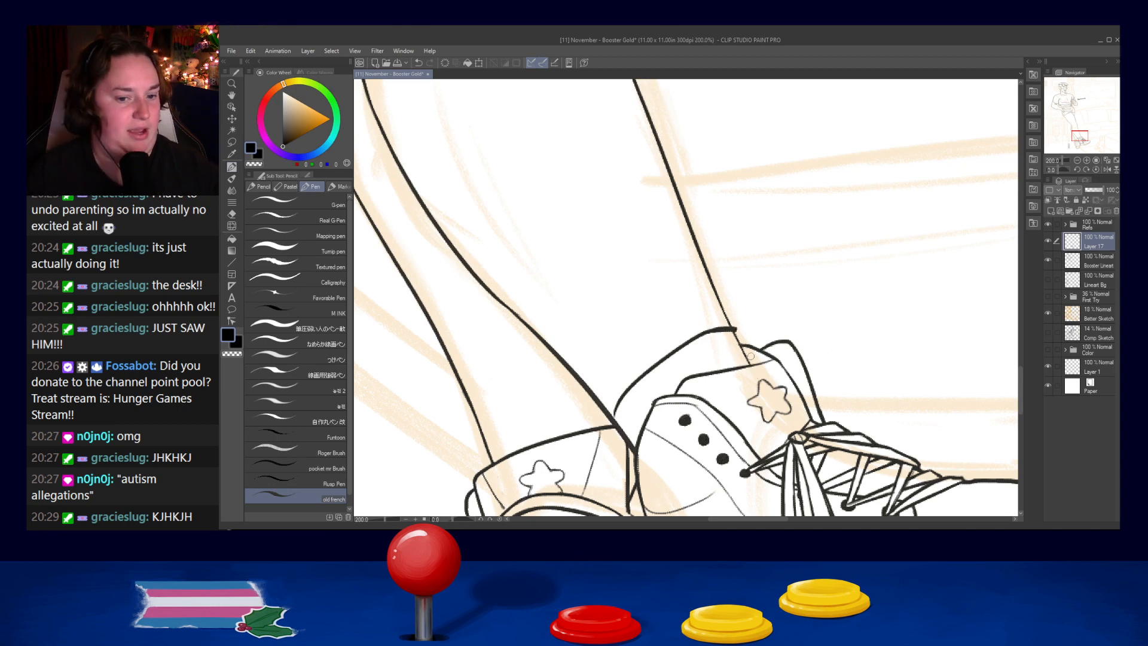
- Round the front end of the low sock's cuff and bring its back end down to the crossing leg
{"action": "key", "text": "ctrl+z"}
{"action": "left_click_drag", "start_coordinate": [734, 329], "coordinate": [738, 337]}
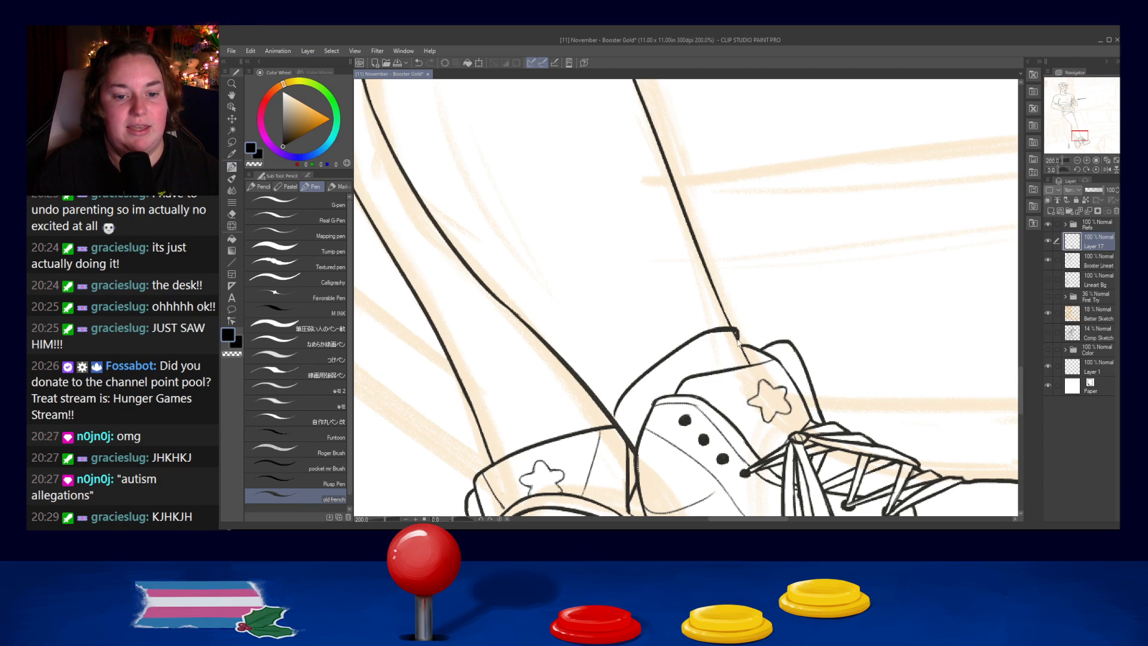
{"action": "left_click_drag", "start_coordinate": [616, 403], "coordinate": [619, 426]}
{"action": "key", "text": "ctrl+z"}
{"action": "key", "text": "ctrl+z"}
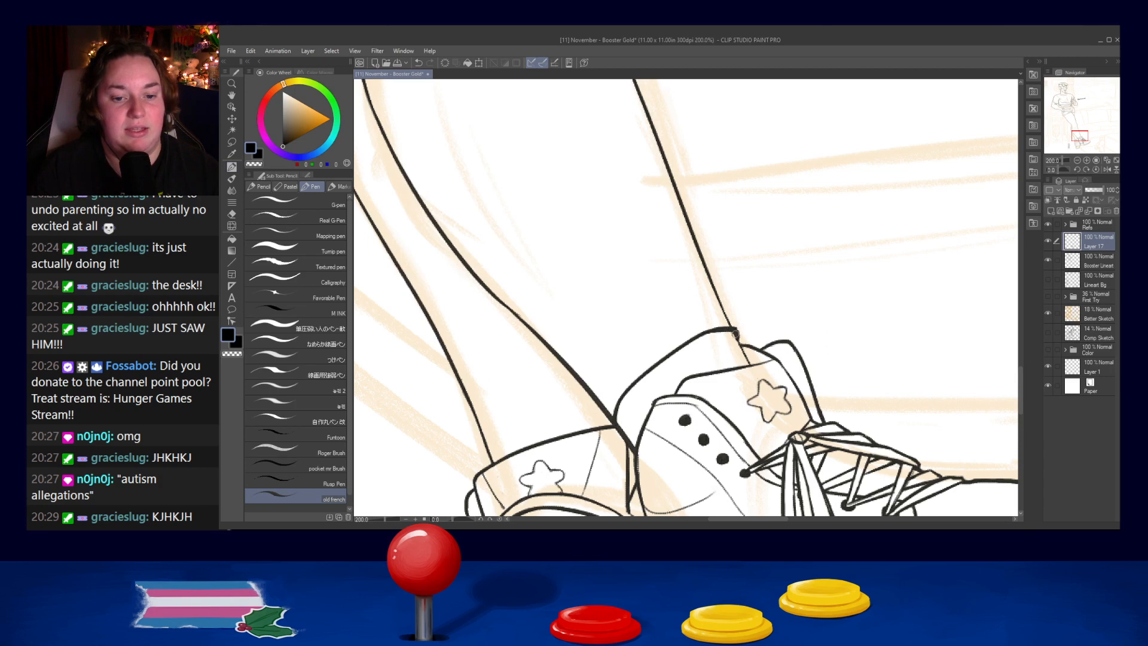
- Draw the inner fold line under the low sock's cuff and extend its front edge down to the shoe tongue
{"action": "mouse_move", "coordinate": [633, 404]}
{"action": "left_mouse_down"}
{"action": "mouse_move", "coordinate": [655, 377]}
{"action": "mouse_move", "coordinate": [727, 348]}
{"action": "mouse_move", "coordinate": [645, 395]}
{"action": "mouse_move", "coordinate": [681, 362]}
{"action": "mouse_move", "coordinate": [726, 346]}
{"action": "left_mouse_up"}
{"action": "key", "text": "ctrl+z"}
{"action": "key", "text": "ctrl+z"}
{"action": "key", "text": "ctrl+z"}
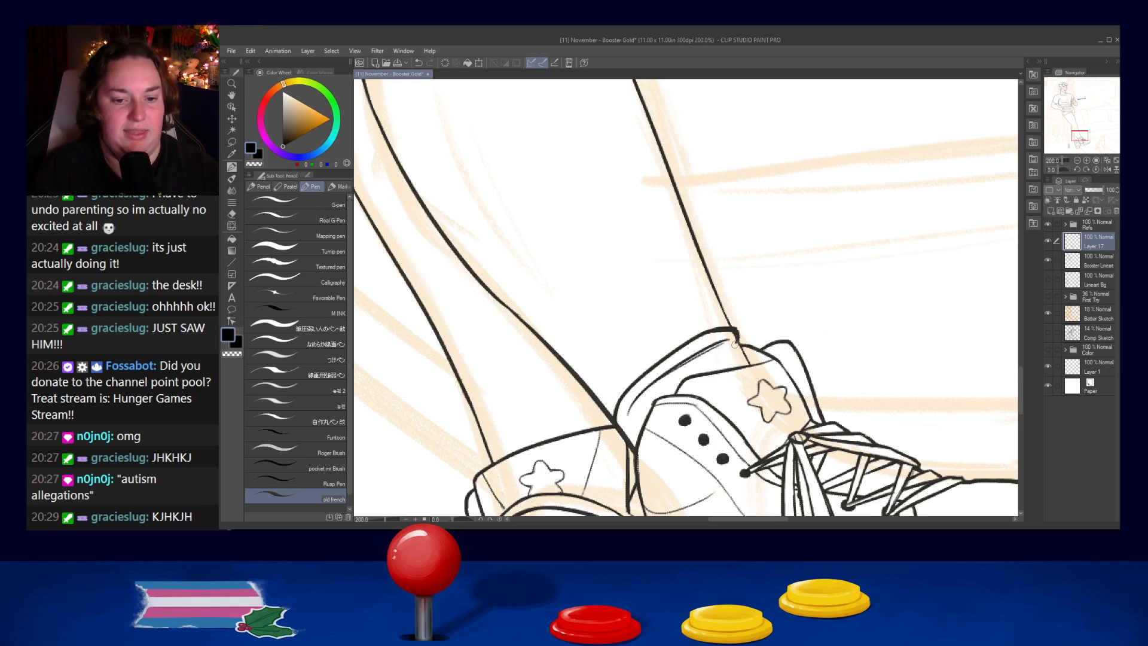
{"action": "key", "text": "ctrl+z"}
{"action": "left_click_drag", "start_coordinate": [736, 339], "coordinate": [740, 346]}
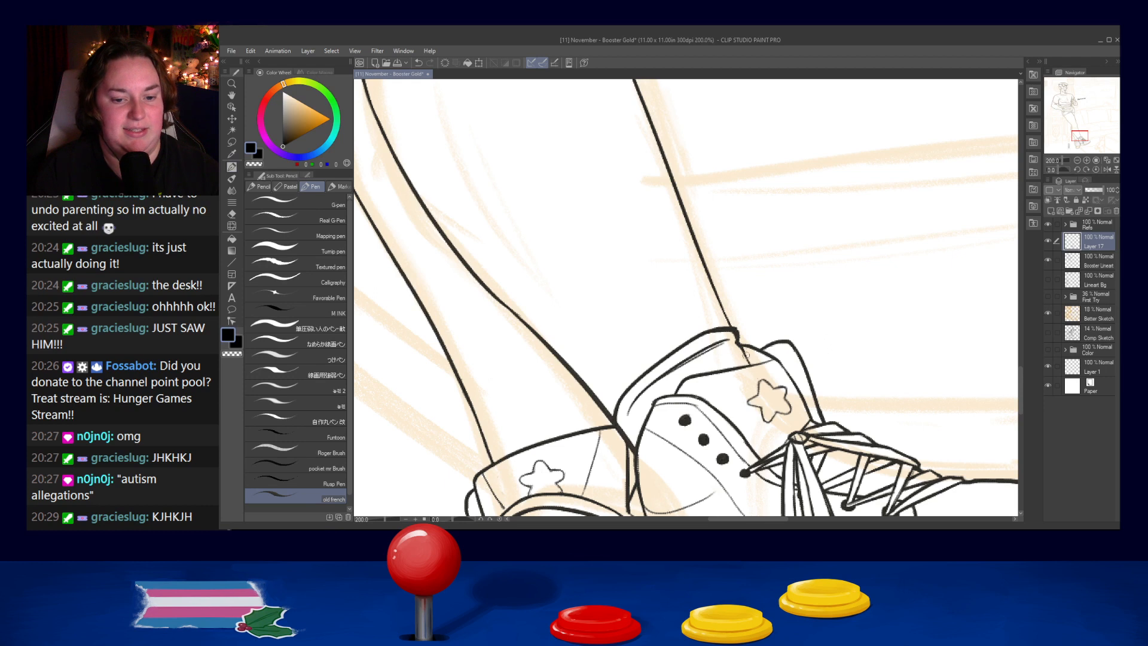
{"action": "key", "text": "ctrl+z"}
{"action": "left_click_drag", "start_coordinate": [741, 347], "coordinate": [748, 364]}
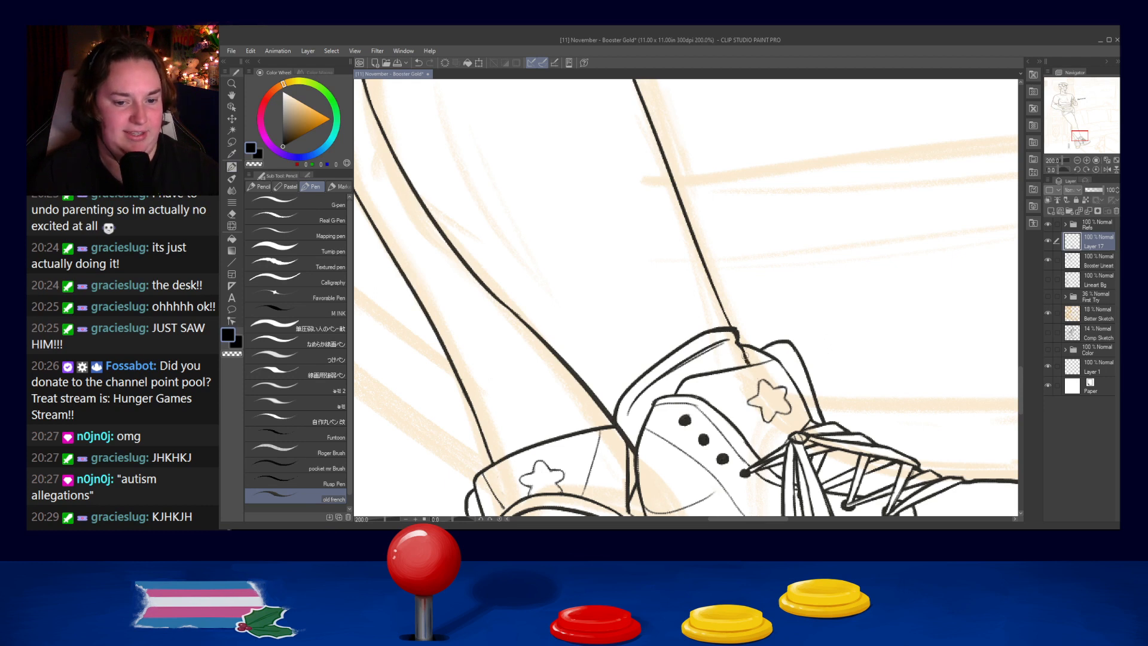
- Close the low sock's back corner against the crossing leg and add a short crease beside the shoe collar
{"action": "mouse_move", "coordinate": [684, 377]}
{"action": "left_mouse_down"}
{"action": "mouse_move", "coordinate": [742, 361]}
{"action": "mouse_move", "coordinate": [679, 374]}
{"action": "left_mouse_up"}
{"action": "key", "text": "ctrl+z"}
{"action": "key", "text": "ctrl+z"}
{"action": "left_click_drag", "start_coordinate": [617, 431], "coordinate": [614, 428]}
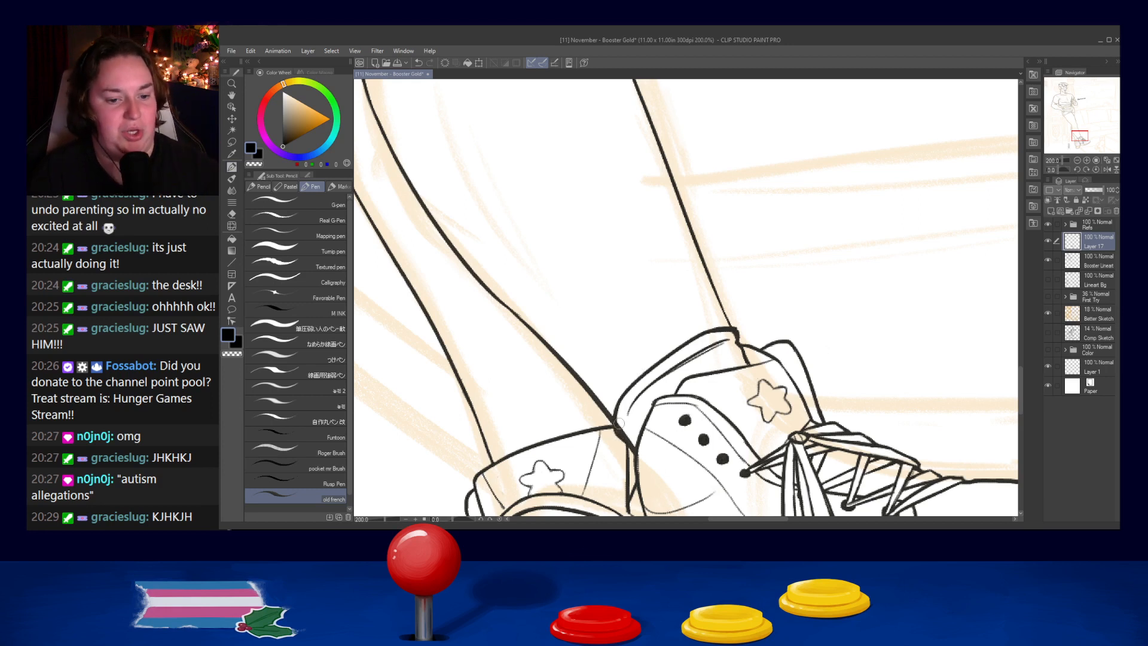
{"action": "left_click_drag", "start_coordinate": [619, 427], "coordinate": [622, 433]}
{"action": "key", "text": "ctrl+z"}
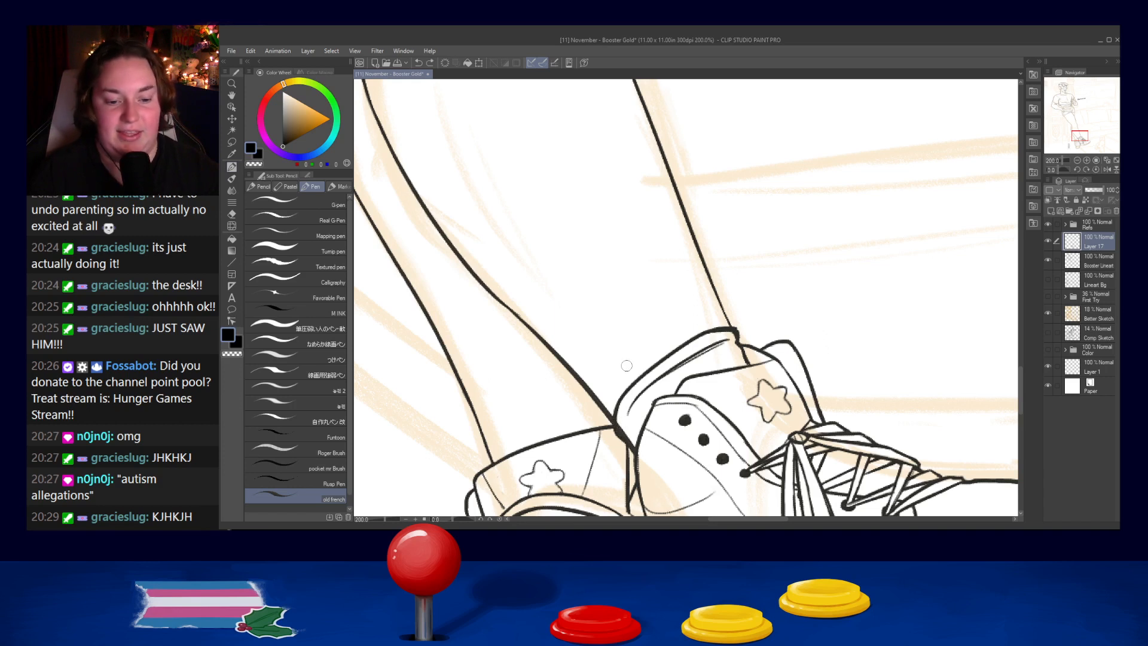
{"action": "key", "text": "ctrl+z"}
{"action": "left_click_drag", "start_coordinate": [649, 409], "coordinate": [633, 437]}
{"action": "key", "text": "ctrl+z"}
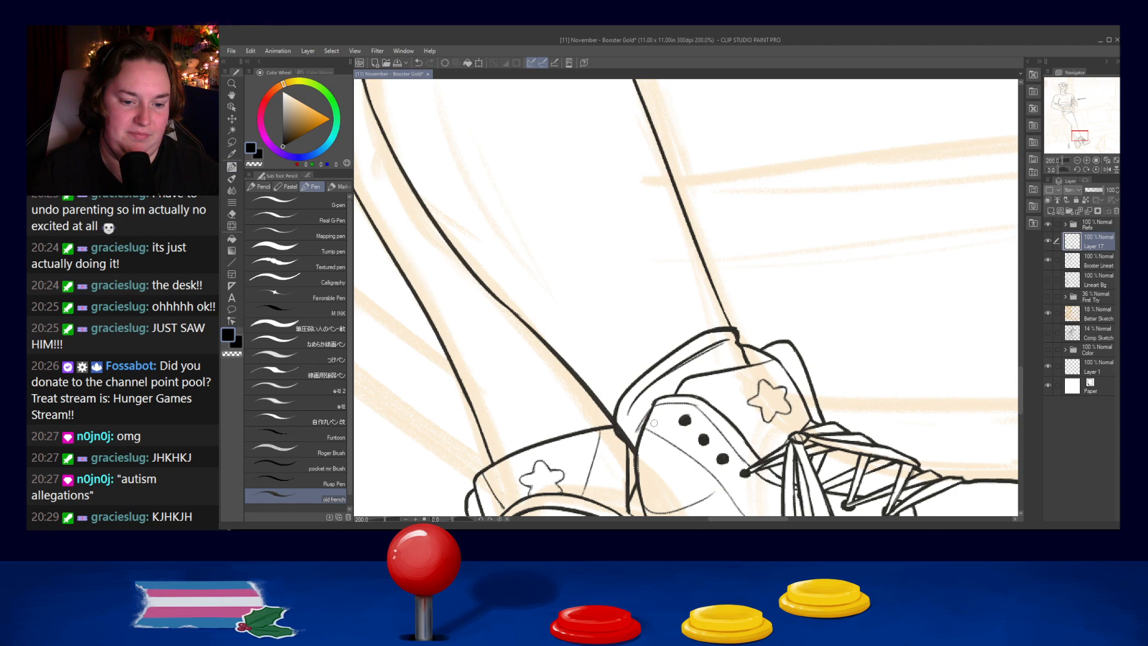
- Add thin crease lines inside the low sock between its cuff fold and the second shoe's collar
{"action": "left_click_drag", "start_coordinate": [686, 373], "coordinate": [727, 348]}
{"action": "key", "text": "ctrl+z"}
{"action": "mouse_move", "coordinate": [657, 399]}
{"action": "left_mouse_down"}
{"action": "mouse_move", "coordinate": [730, 349]}
{"action": "mouse_move", "coordinate": [670, 381]}
{"action": "left_mouse_up"}
{"action": "key", "text": "ctrl+z"}
{"action": "key", "text": "ctrl+z"}
{"action": "key", "text": "ctrl+z"}
{"action": "mouse_move", "coordinate": [729, 345]}
{"action": "left_mouse_down"}
{"action": "mouse_move", "coordinate": [664, 387]}
{"action": "mouse_move", "coordinate": [731, 351]}
{"action": "mouse_move", "coordinate": [708, 375]}
{"action": "left_mouse_up"}
{"action": "key", "text": "ctrl+z"}
{"action": "key", "text": "ctrl+z"}
{"action": "key", "text": "ctrl+z"}
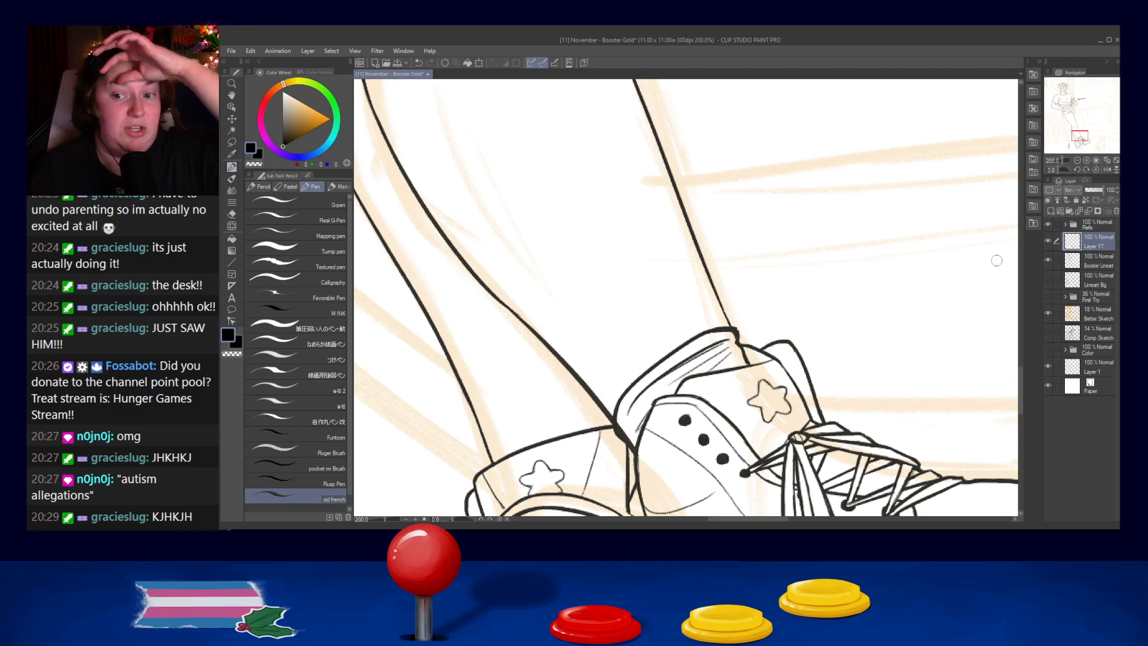
- Switch to the Booster Lineart layer and touch up the leg line where it enters the low sock
{"action": "left_click", "coordinate": [1097, 273]}
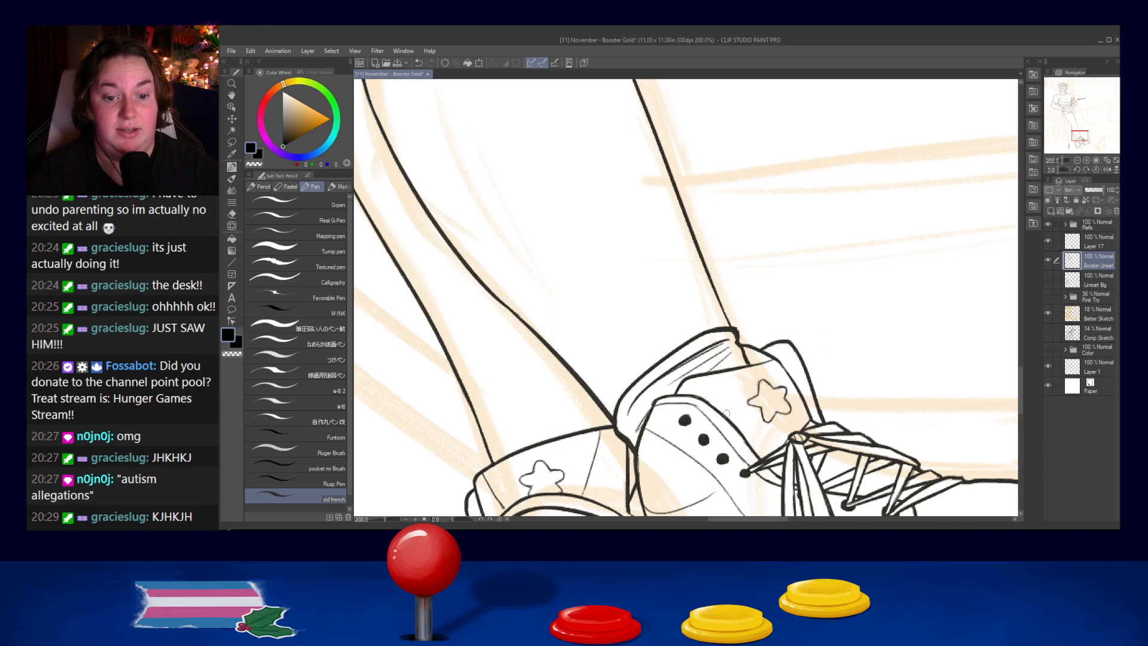
{"action": "key", "text": "ctrl+z"}
{"action": "left_click_drag", "start_coordinate": [734, 341], "coordinate": [738, 346]}
{"action": "key", "text": "ctrl+z"}
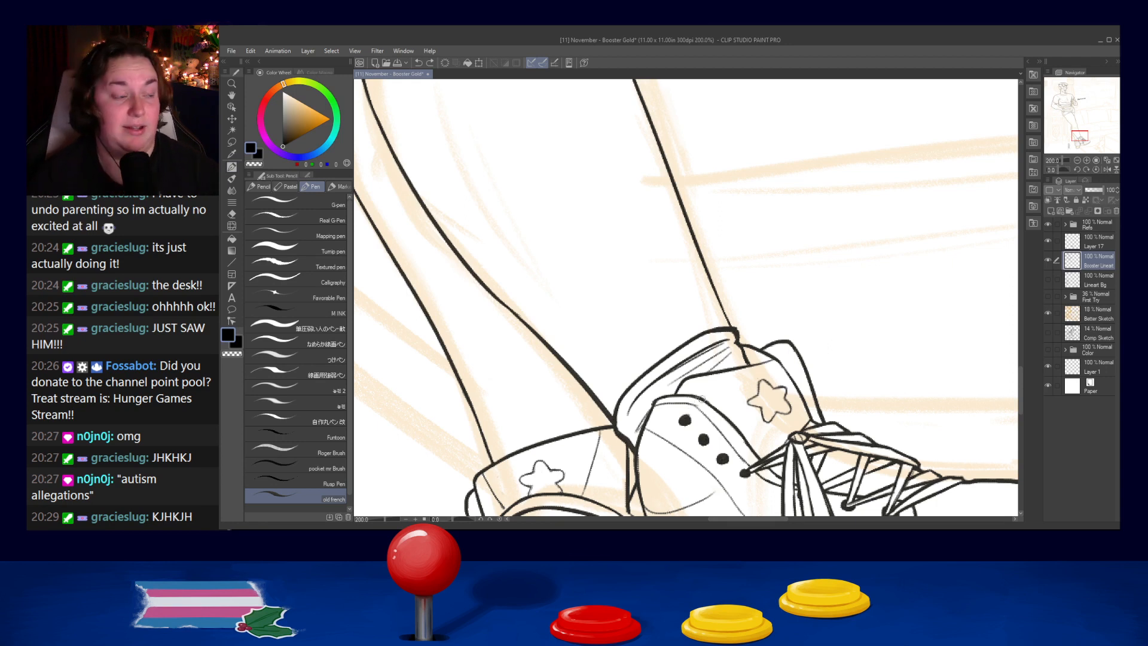
- Draw a curved sock cuff across the other ankle, above the shoe with the visible sole
{"action": "left_click_drag", "start_coordinate": [526, 365], "coordinate": [598, 288]}
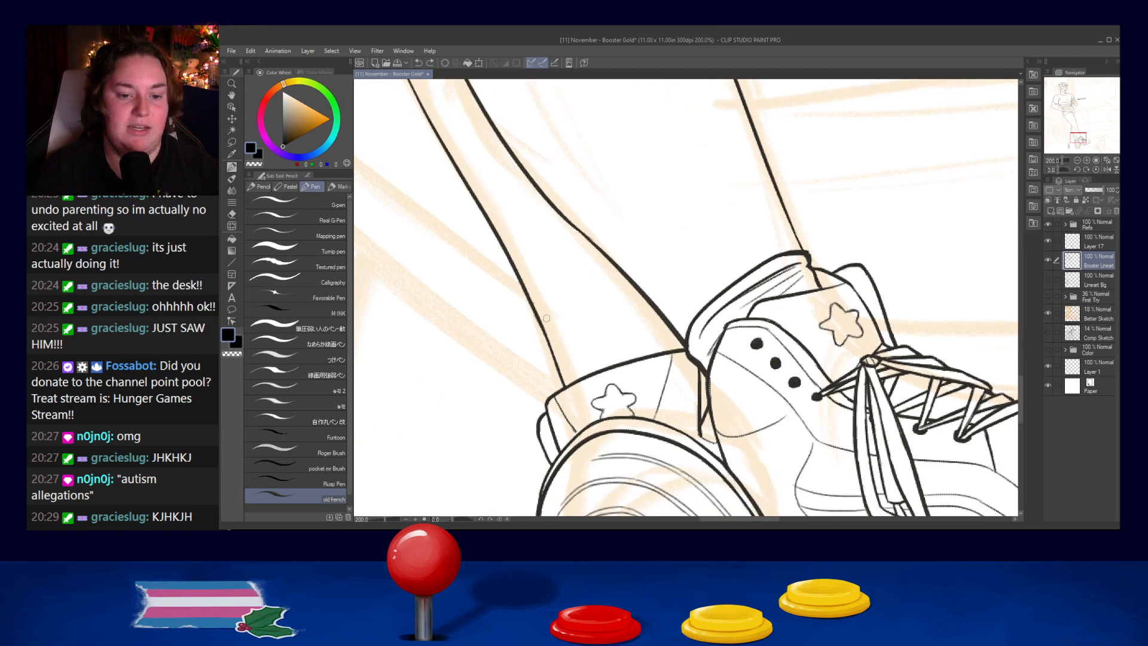
{"action": "key", "text": "ctrl+z"}
{"action": "mouse_move", "coordinate": [542, 317]}
{"action": "left_mouse_down"}
{"action": "mouse_move", "coordinate": [630, 278]}
{"action": "mouse_move", "coordinate": [600, 278]}
{"action": "mouse_move", "coordinate": [627, 276]}
{"action": "mouse_move", "coordinate": [590, 283]}
{"action": "mouse_move", "coordinate": [622, 276]}
{"action": "left_mouse_up"}
{"action": "key", "text": "ctrl+z"}
- Draw a small bulge on the outer edge of the first leg's sock just below its cuff
{"action": "key", "text": "ctrl+z"}
{"action": "key", "text": "ctrl+z"}
{"action": "key", "text": "ctrl+z"}
{"action": "key", "text": "ctrl+z"}
{"action": "left_click_drag", "start_coordinate": [545, 314], "coordinate": [538, 335]}
{"action": "key", "text": "ctrl+z"}
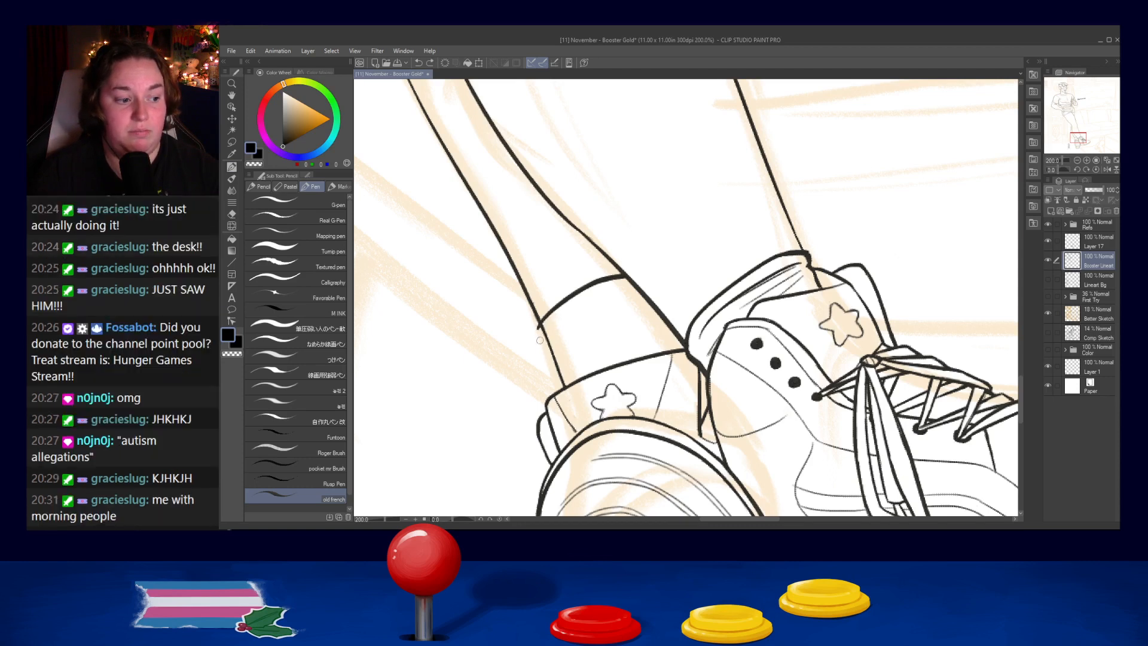
{"action": "key", "text": "ctrl+z"}
{"action": "left_click_drag", "start_coordinate": [538, 326], "coordinate": [552, 346]}
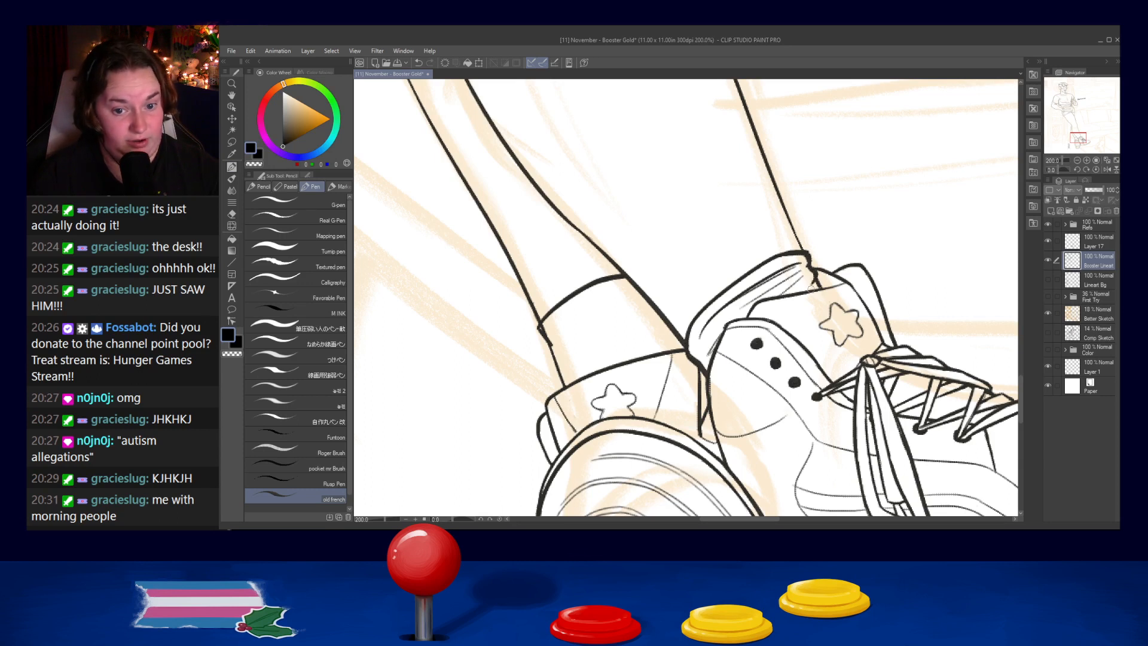
- Try reworking the front and back edges of the low sock above the second shoe
{"action": "left_click_drag", "start_coordinate": [814, 282], "coordinate": [781, 298]}
{"action": "key", "text": "ctrl+z"}
{"action": "key", "text": "ctrl+z"}
{"action": "key", "text": "ctrl+z"}
{"action": "key", "text": "ctrl+z"}
{"action": "key", "text": "ctrl+z"}
{"action": "left_click_drag", "start_coordinate": [697, 361], "coordinate": [706, 349]}
{"action": "key", "text": "ctrl+z"}
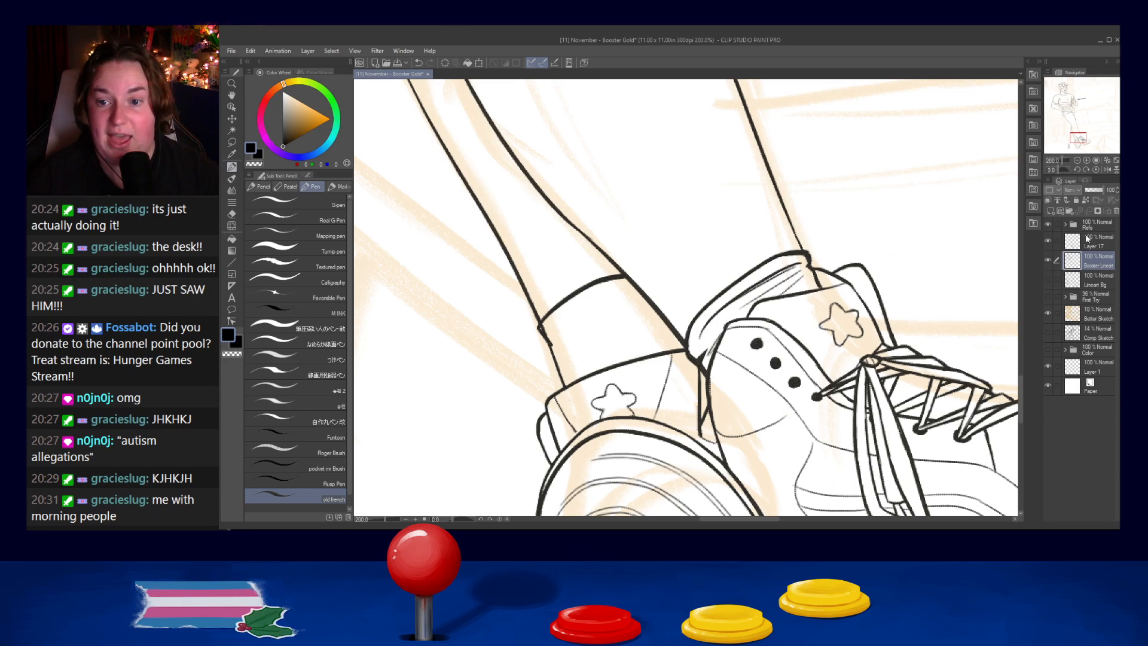
- Merge Layer 17 into the Booster Lineart layer and rework the sock line beside the second shoe's collar
{"action": "left_click", "coordinate": [1088, 212]}
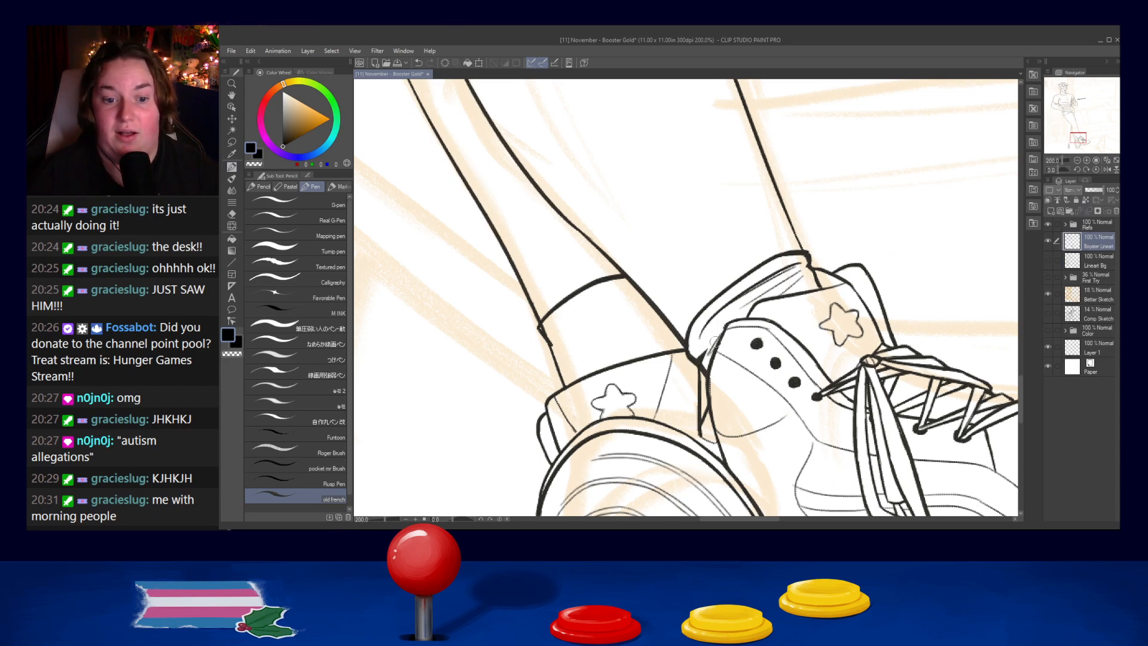
{"action": "key", "text": "ctrl+z"}
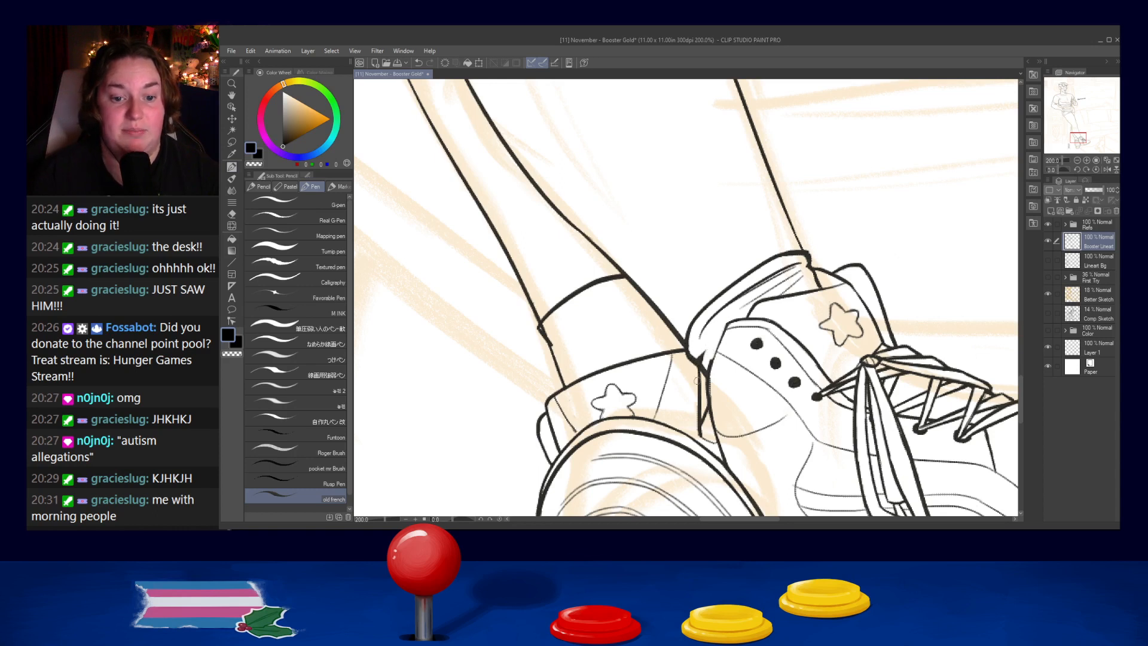
{"action": "left_click_drag", "start_coordinate": [728, 328], "coordinate": [705, 373]}
{"action": "key", "text": "ctrl+z"}
{"action": "key", "text": "ctrl+z"}
{"action": "left_click_drag", "start_coordinate": [726, 326], "coordinate": [709, 371]}
{"action": "key", "text": "ctrl+z"}
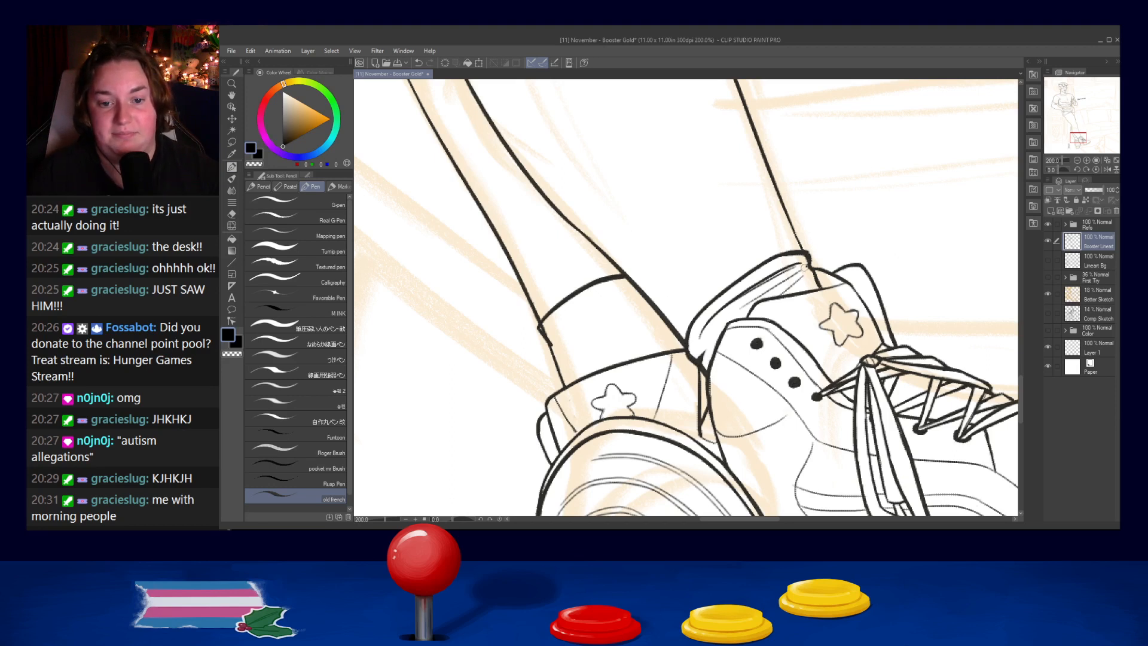
- Touch up the front corner of the low sock's cuff where it meets the shin line
{"action": "left_click_drag", "start_coordinate": [807, 249], "coordinate": [812, 270]}
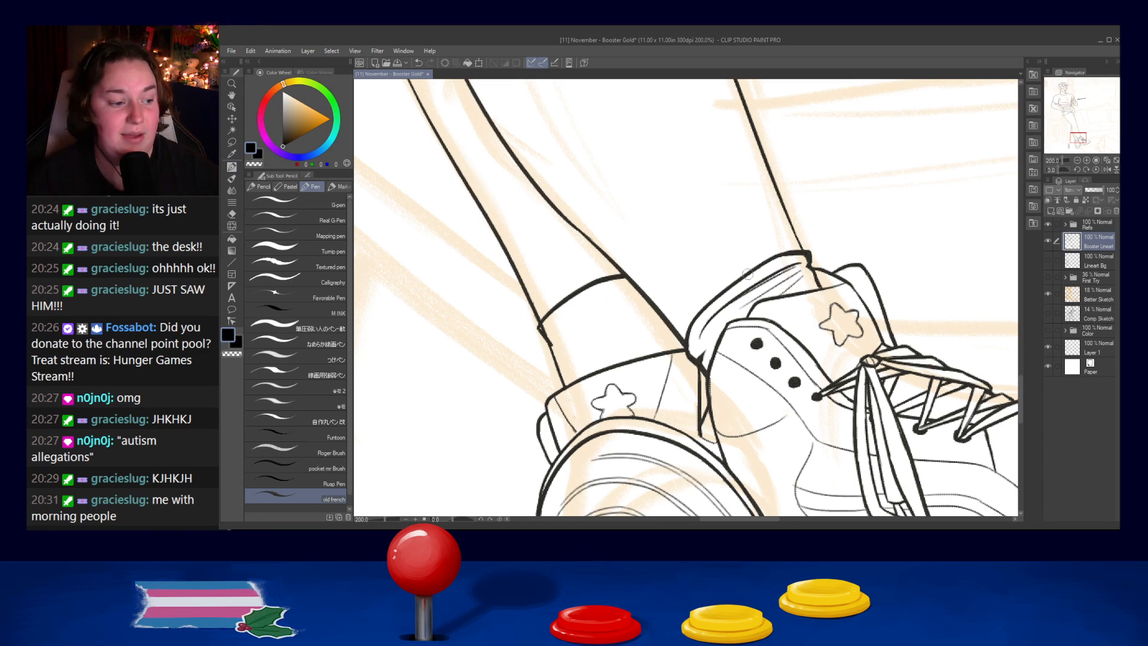
{"action": "key", "text": "ctrl+z"}
{"action": "mouse_move", "coordinate": [804, 254]}
{"action": "left_mouse_down"}
{"action": "mouse_move", "coordinate": [789, 257]}
{"action": "mouse_move", "coordinate": [805, 258]}
{"action": "left_mouse_up"}
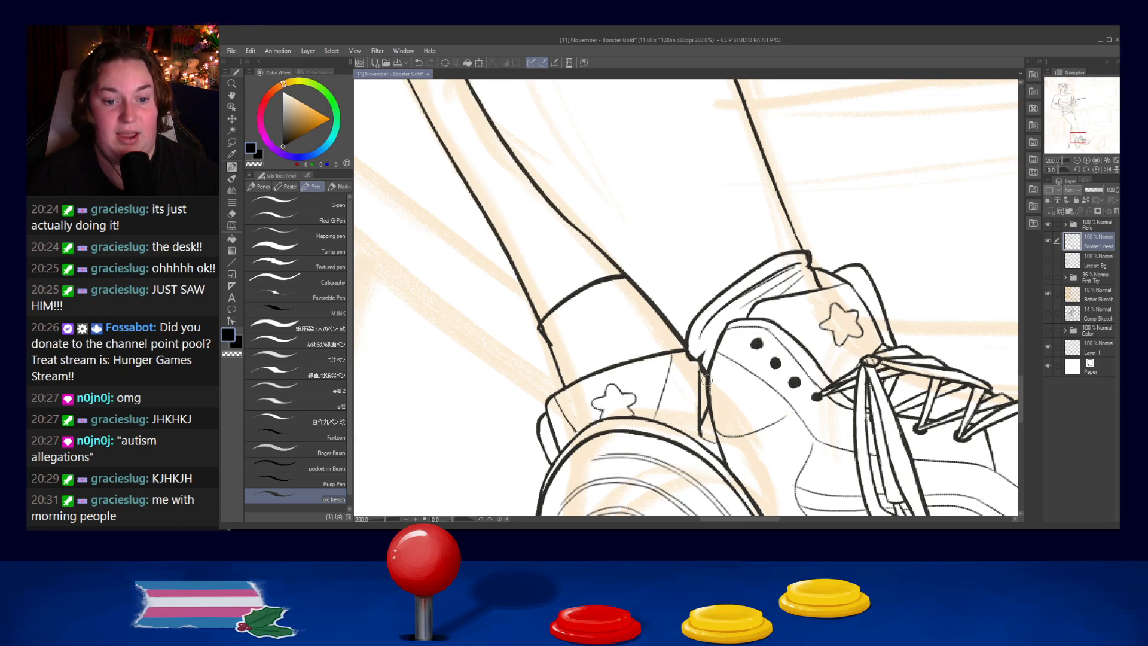
- Erase the old creases inside the low sock and redraw the folds between its cuff and the second shoe's collar
{"action": "mouse_move", "coordinate": [725, 307]}
{"action": "left_mouse_down"}
{"action": "mouse_move", "coordinate": [792, 266]}
{"action": "mouse_move", "coordinate": [775, 272]}
{"action": "mouse_move", "coordinate": [797, 269]}
{"action": "mouse_move", "coordinate": [797, 283]}
{"action": "mouse_move", "coordinate": [733, 310]}
{"action": "mouse_move", "coordinate": [809, 284]}
{"action": "mouse_move", "coordinate": [772, 292]}
{"action": "mouse_move", "coordinate": [802, 273]}
{"action": "left_mouse_up"}
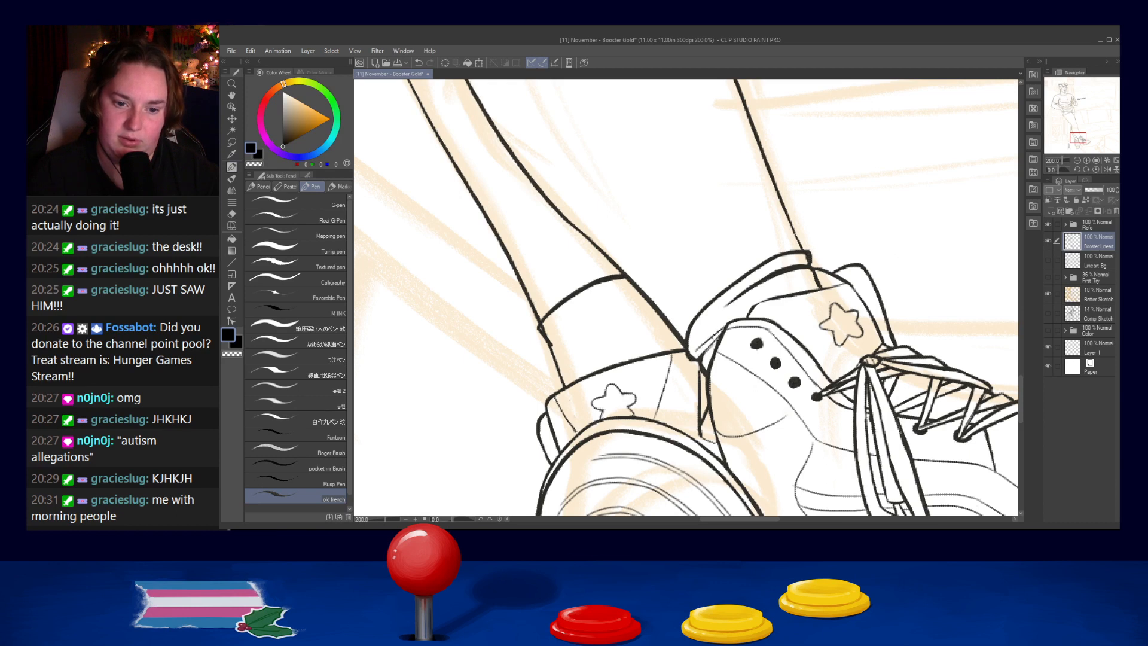
{"action": "mouse_move", "coordinate": [746, 317]}
{"action": "left_mouse_down"}
{"action": "mouse_move", "coordinate": [814, 291]}
{"action": "mouse_move", "coordinate": [781, 301]}
{"action": "mouse_move", "coordinate": [822, 278]}
{"action": "mouse_move", "coordinate": [747, 303]}
{"action": "mouse_move", "coordinate": [806, 284]}
{"action": "left_mouse_up"}
{"action": "key", "text": "ctrl+z"}
{"action": "key", "text": "ctrl+z"}
{"action": "key", "text": "ctrl+z"}
{"action": "key", "text": "ctrl+z"}
{"action": "scroll", "coordinate": [820, 254], "scroll_direction": "down", "scroll_amount": 8}
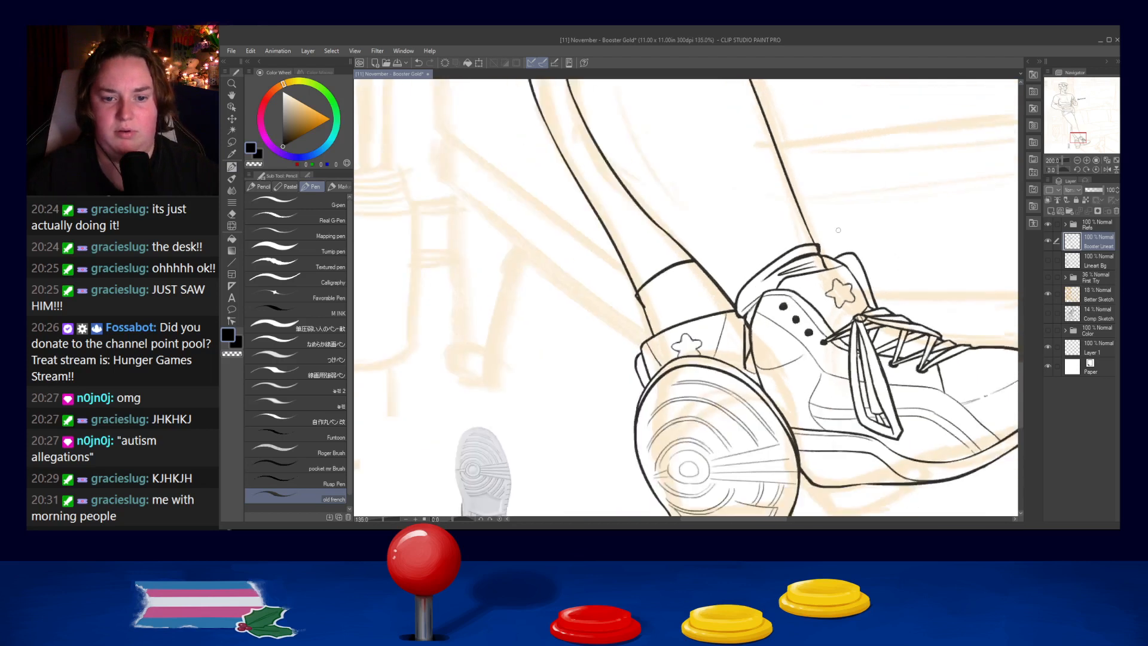
- Clean up the fold lines inside the low sock and rework its back corner where it meets the other leg
{"action": "scroll", "coordinate": [726, 286], "scroll_direction": "up", "scroll_amount": 8}
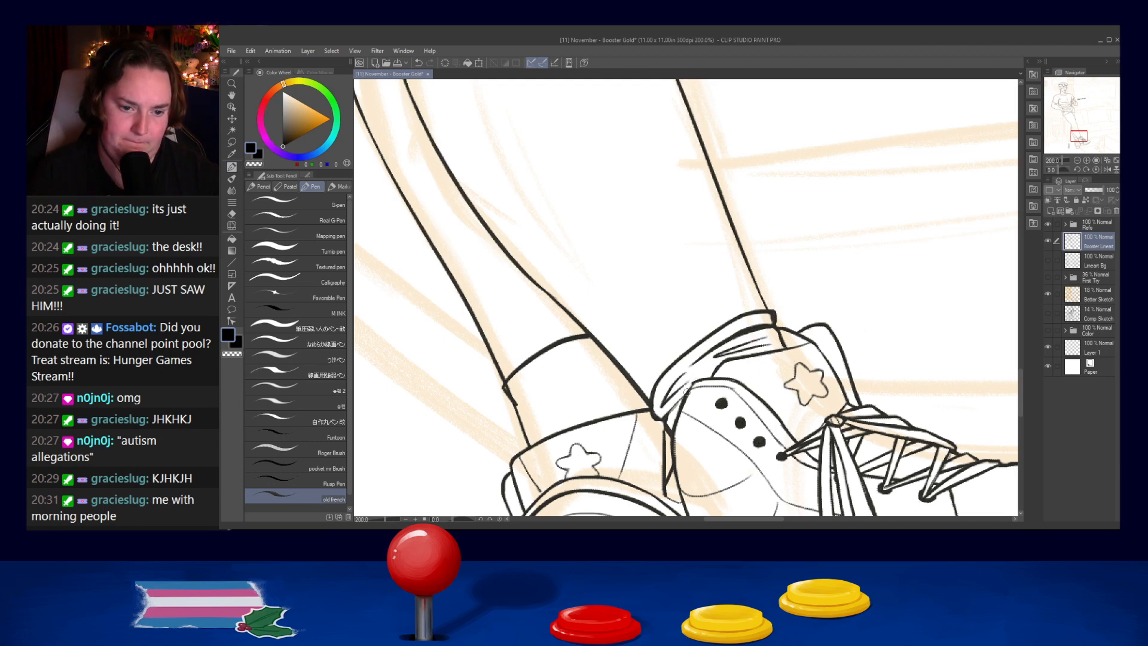
{"action": "scroll", "coordinate": [690, 378], "scroll_direction": "down", "scroll_amount": 4}
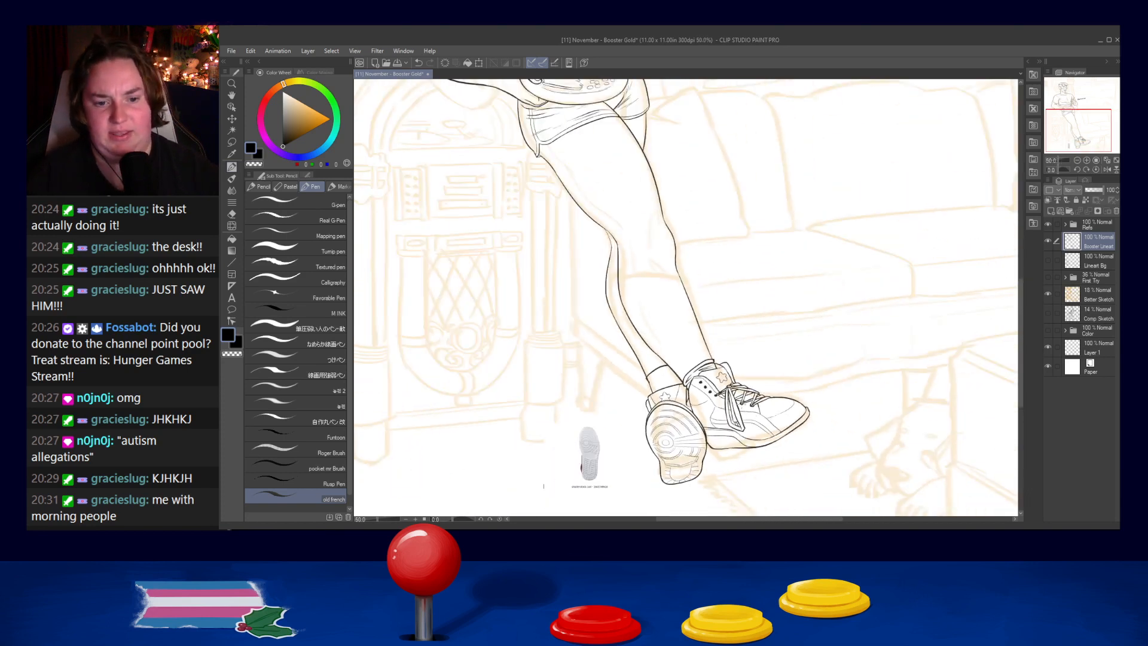
{"action": "scroll", "coordinate": [705, 359], "scroll_direction": "up", "scroll_amount": 5}
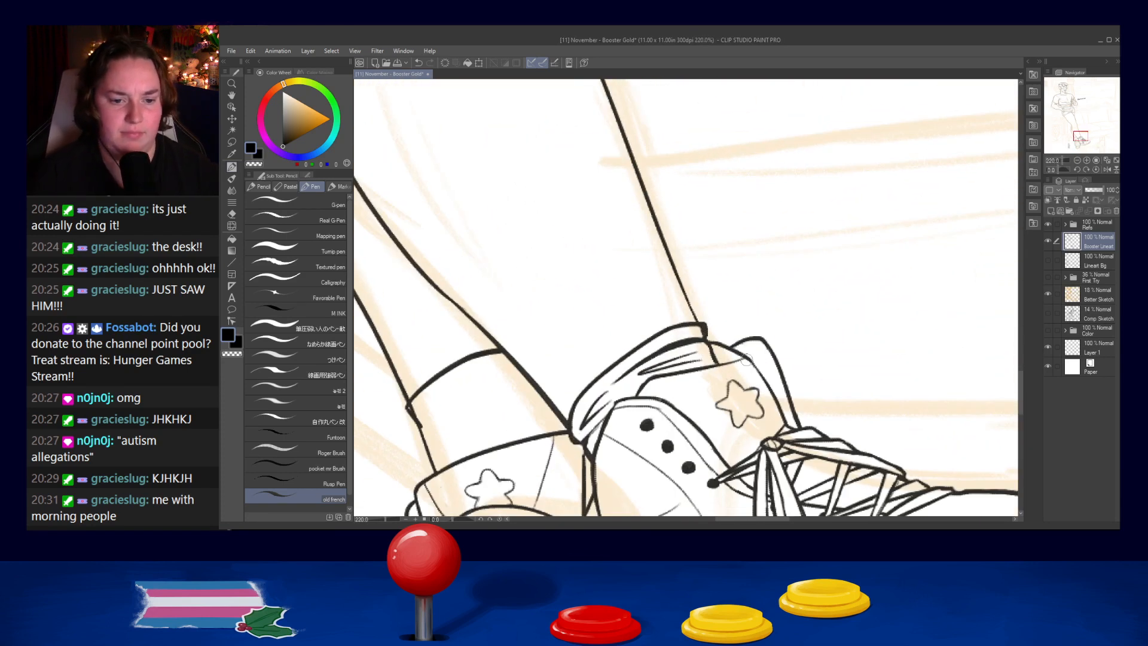
{"action": "left_click_drag", "start_coordinate": [653, 365], "coordinate": [696, 359]}
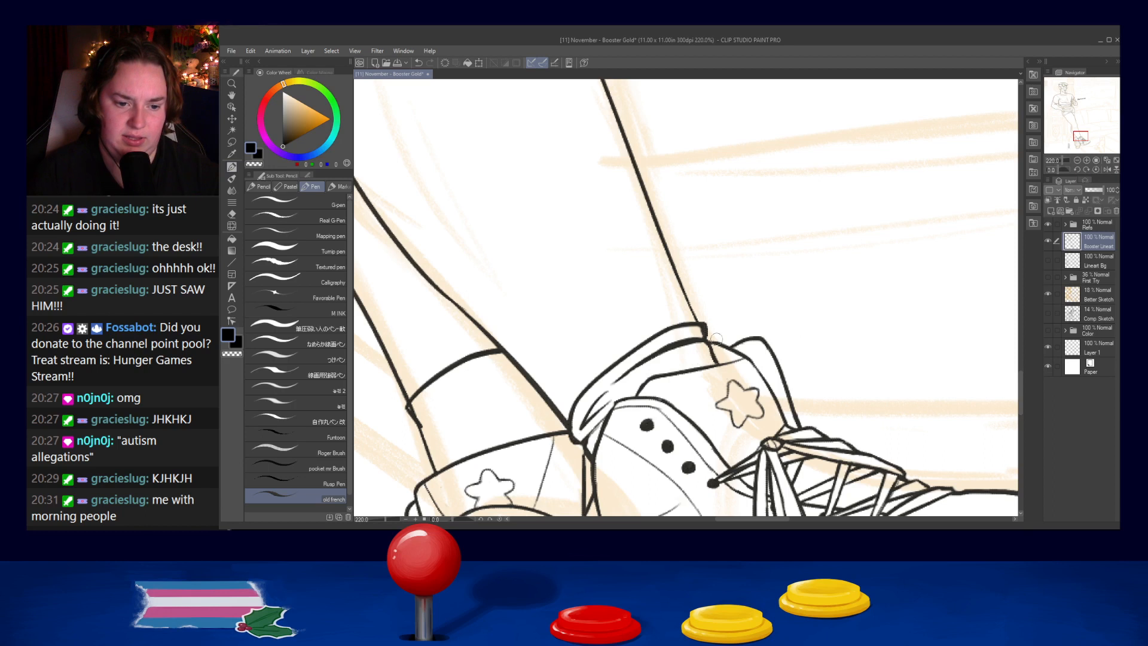
{"action": "scroll", "coordinate": [715, 338], "scroll_direction": "down", "scroll_amount": 4}
{"action": "scroll", "coordinate": [692, 343], "scroll_direction": "up", "scroll_amount": 3}
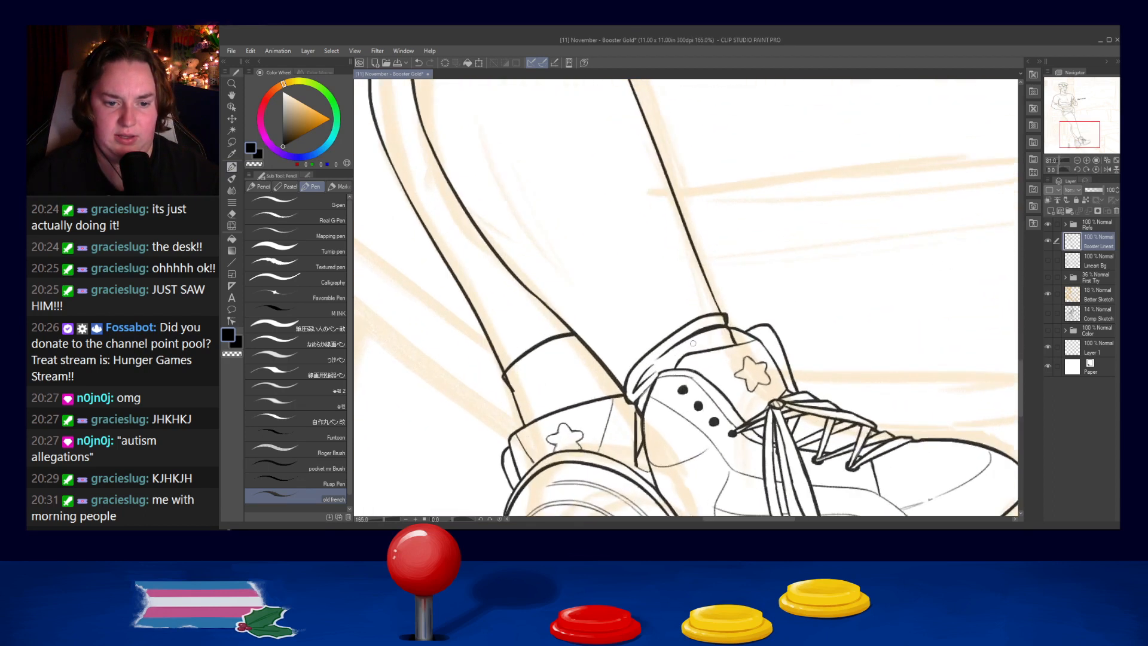
{"action": "scroll", "coordinate": [693, 343], "scroll_direction": "up", "scroll_amount": 1}
{"action": "left_click_drag", "start_coordinate": [616, 388], "coordinate": [612, 408]}
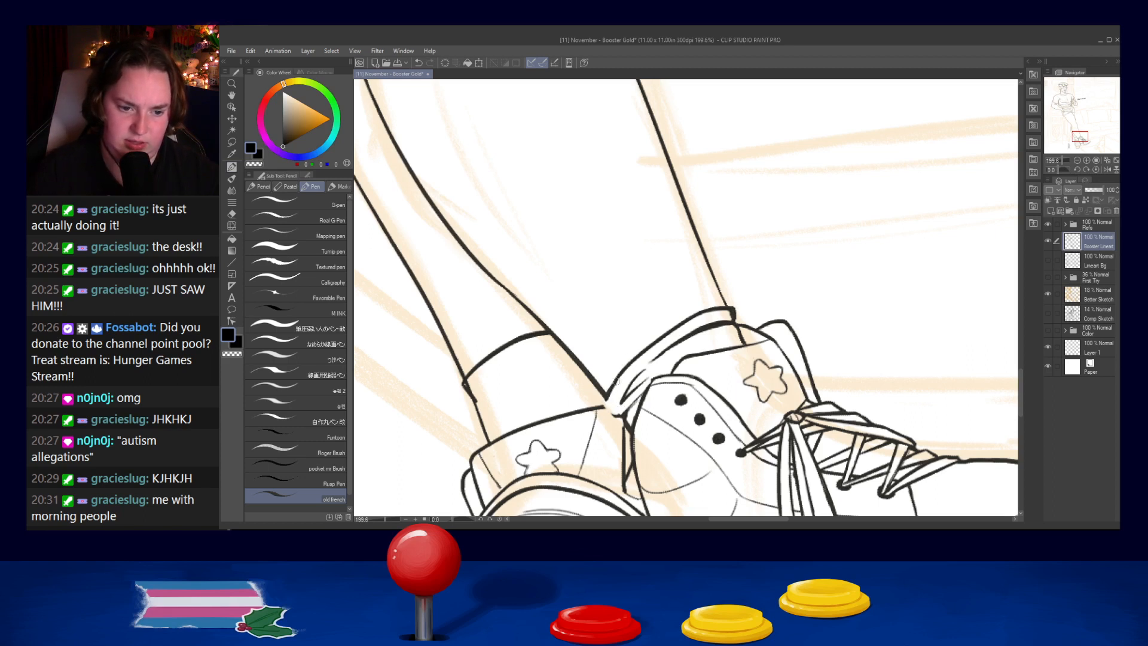
{"action": "left_click_drag", "start_coordinate": [604, 402], "coordinate": [615, 416]}
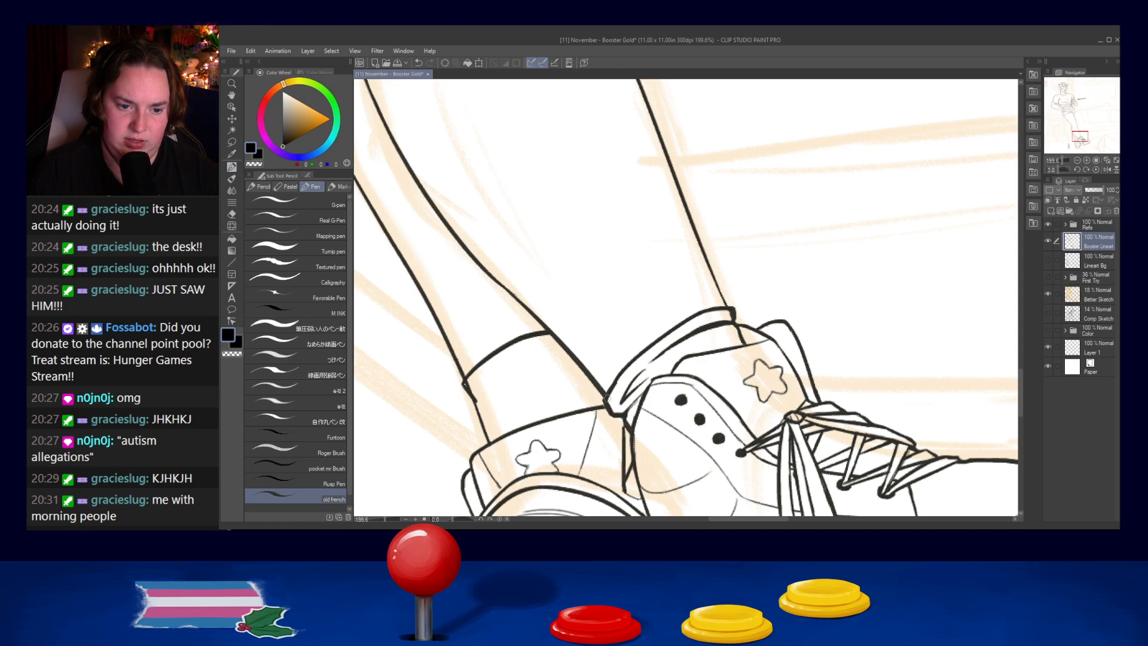
{"action": "key", "text": "ctrl+z"}
{"action": "left_click_drag", "start_coordinate": [622, 370], "coordinate": [607, 394]}
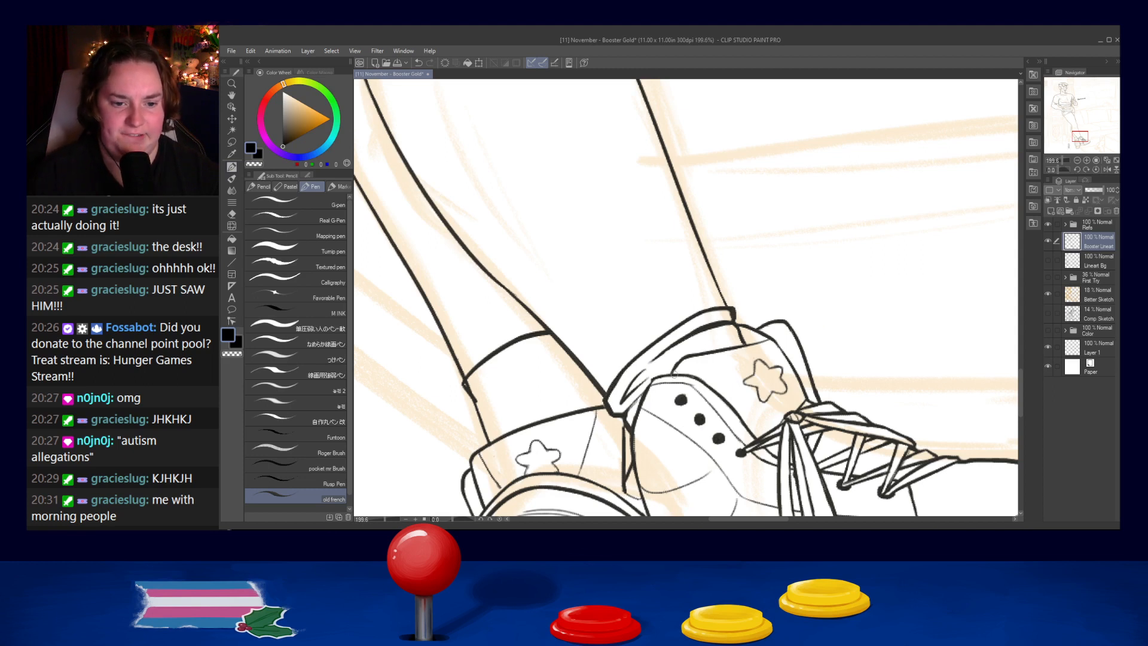
- Draw short rib lines across the low sock above the second shoe, from its front corner down to the back
{"action": "left_click_drag", "start_coordinate": [726, 324], "coordinate": [724, 349]}
{"action": "key", "text": "ctrl+z"}
{"action": "key", "text": "ctrl+z"}
{"action": "mouse_move", "coordinate": [712, 309]}
{"action": "left_mouse_down"}
{"action": "mouse_move", "coordinate": [723, 350]}
{"action": "mouse_move", "coordinate": [697, 320]}
{"action": "mouse_move", "coordinate": [709, 346]}
{"action": "mouse_move", "coordinate": [702, 330]}
{"action": "mouse_move", "coordinate": [704, 348]}
{"action": "mouse_move", "coordinate": [685, 329]}
{"action": "mouse_move", "coordinate": [678, 358]}
{"action": "mouse_move", "coordinate": [665, 345]}
{"action": "mouse_move", "coordinate": [679, 365]}
{"action": "mouse_move", "coordinate": [659, 341]}
{"action": "mouse_move", "coordinate": [678, 368]}
{"action": "mouse_move", "coordinate": [656, 362]}
{"action": "mouse_move", "coordinate": [653, 347]}
{"action": "mouse_move", "coordinate": [670, 377]}
{"action": "left_mouse_up"}
{"action": "key", "text": "ctrl+z"}
{"action": "key", "text": "ctrl+z"}
{"action": "key", "text": "ctrl+z"}
{"action": "key", "text": "ctrl+z"}
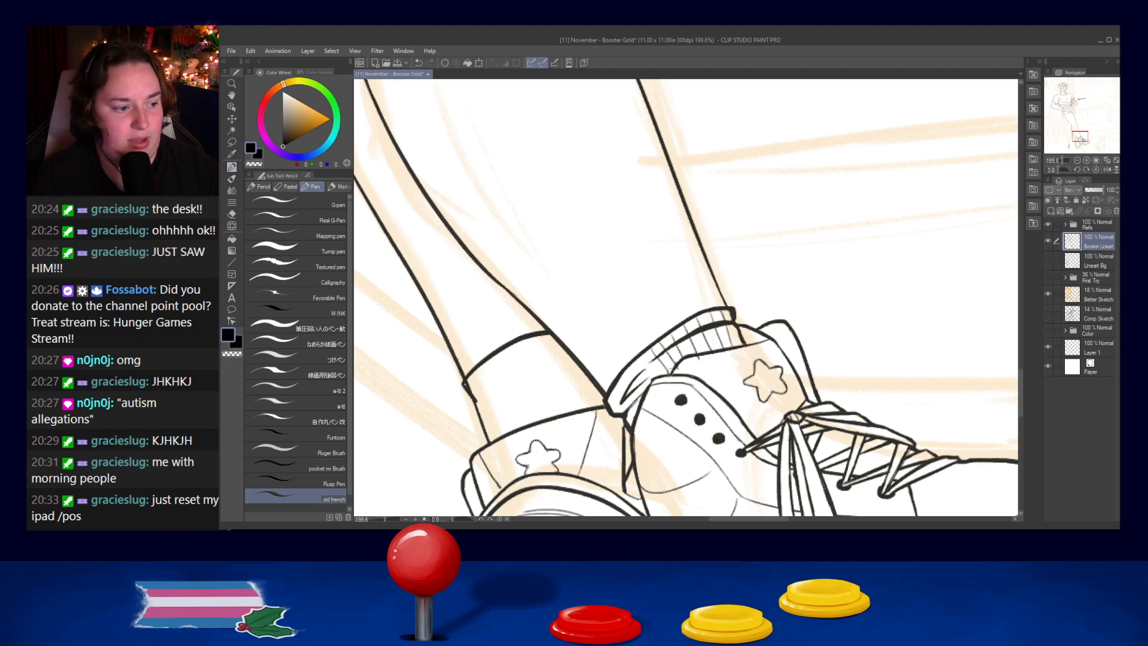
{"action": "mouse_move", "coordinate": [640, 357]}
{"action": "left_mouse_down"}
{"action": "mouse_move", "coordinate": [655, 373]}
{"action": "mouse_move", "coordinate": [648, 381]}
{"action": "mouse_move", "coordinate": [658, 376]}
{"action": "mouse_move", "coordinate": [638, 374]}
{"action": "left_mouse_up"}
{"action": "key", "text": "ctrl+z"}
{"action": "key", "text": "ctrl+z"}
{"action": "key", "text": "ctrl+z"}
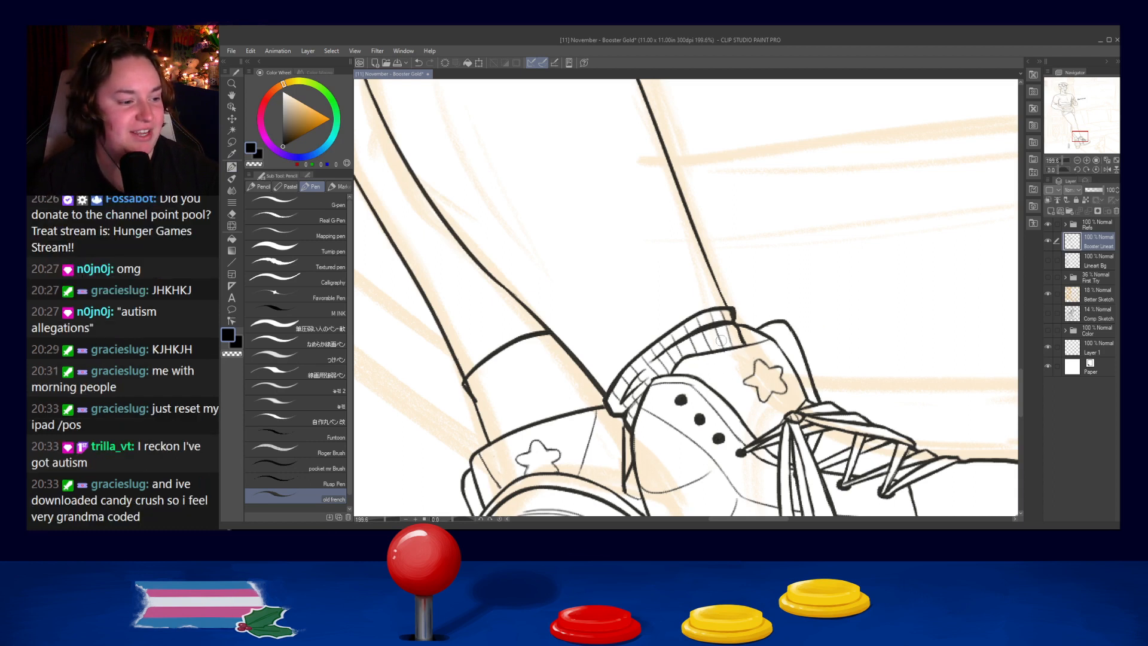
- Try different cuff fold lines just under the top edge of the sock above the first shoe
{"action": "left_click_drag", "start_coordinate": [525, 389], "coordinate": [592, 352]}
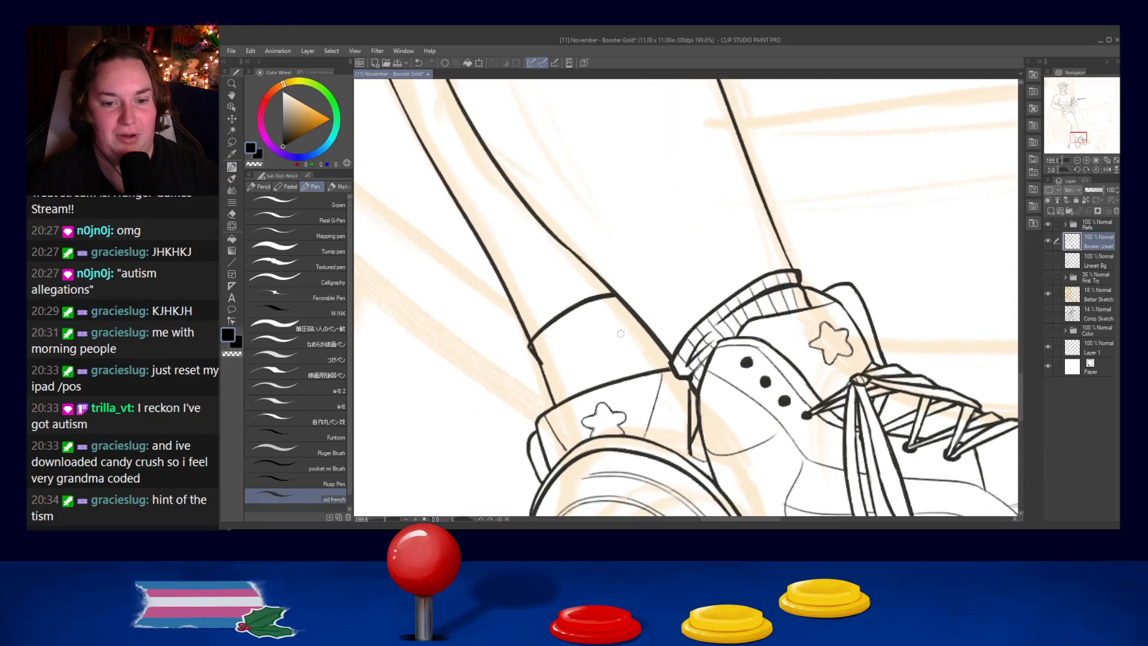
{"action": "left_click_drag", "start_coordinate": [545, 353], "coordinate": [627, 313]}
{"action": "key", "text": "ctrl+z"}
{"action": "left_click_drag", "start_coordinate": [546, 346], "coordinate": [626, 309]}
{"action": "key", "text": "ctrl+z"}
{"action": "left_click_drag", "start_coordinate": [544, 356], "coordinate": [626, 312]}
{"action": "key", "text": "ctrl+z"}
{"action": "left_click_drag", "start_coordinate": [546, 347], "coordinate": [630, 304]}
{"action": "left_click_drag", "start_coordinate": [546, 346], "coordinate": [625, 316]}
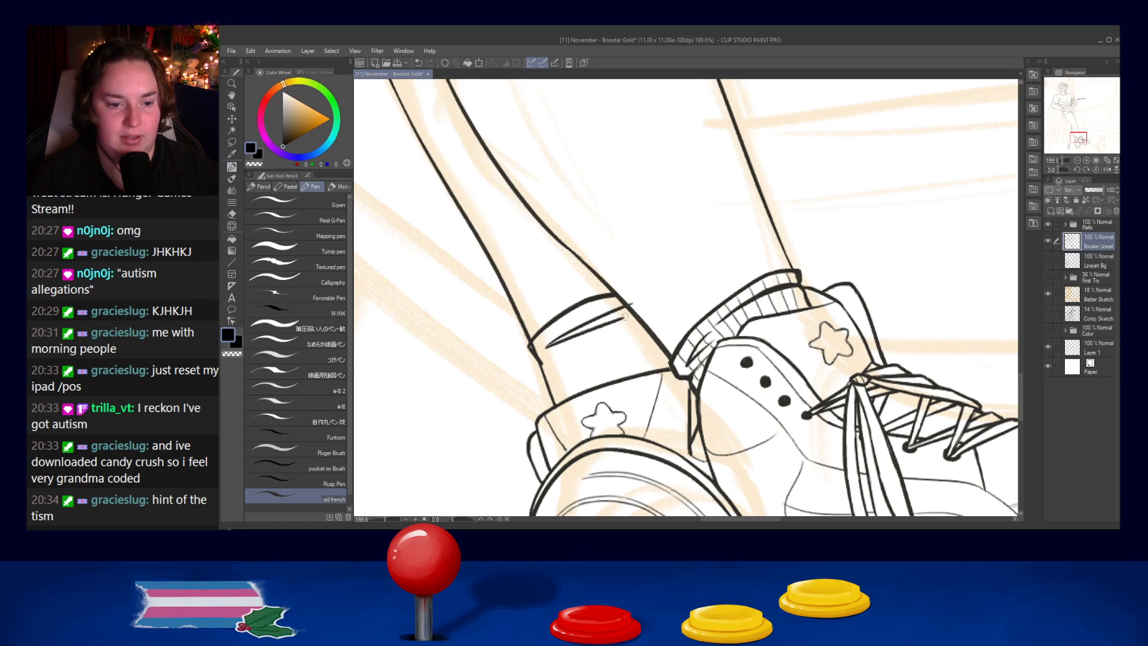
{"action": "left_click_drag", "start_coordinate": [548, 346], "coordinate": [586, 323]}
{"action": "key", "text": "ctrl+z"}
{"action": "key", "text": "ctrl+z"}
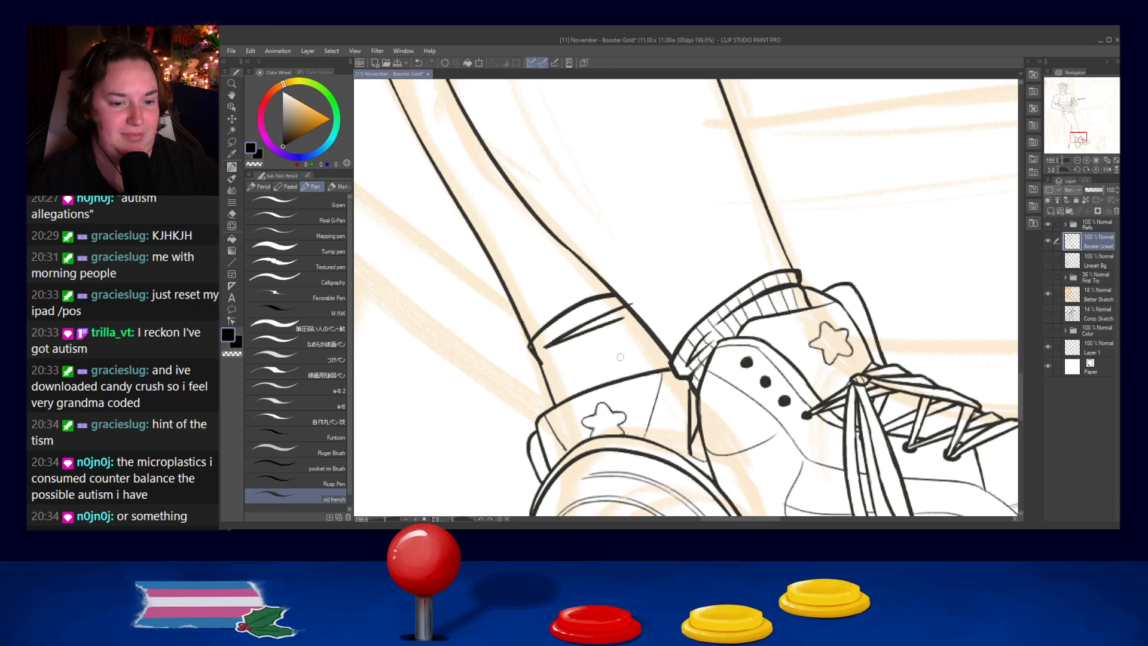
{"action": "key", "text": "ctrl+z"}
{"action": "key", "text": "ctrl+z"}
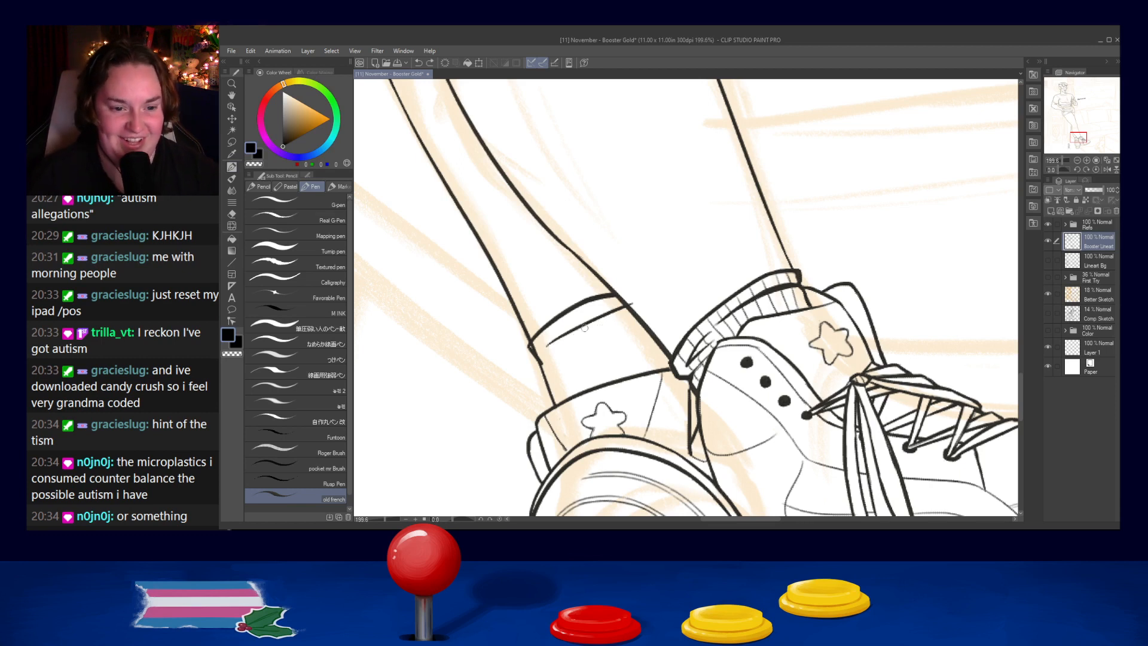
- Draw a curved cuff fold line parallel to the top edge of the first shoe's sock
{"action": "left_click_drag", "start_coordinate": [550, 345], "coordinate": [624, 303]}
{"action": "key", "text": "ctrl+z"}
{"action": "left_click_drag", "start_coordinate": [546, 351], "coordinate": [630, 310]}
{"action": "left_click_drag", "start_coordinate": [617, 315], "coordinate": [560, 340]}
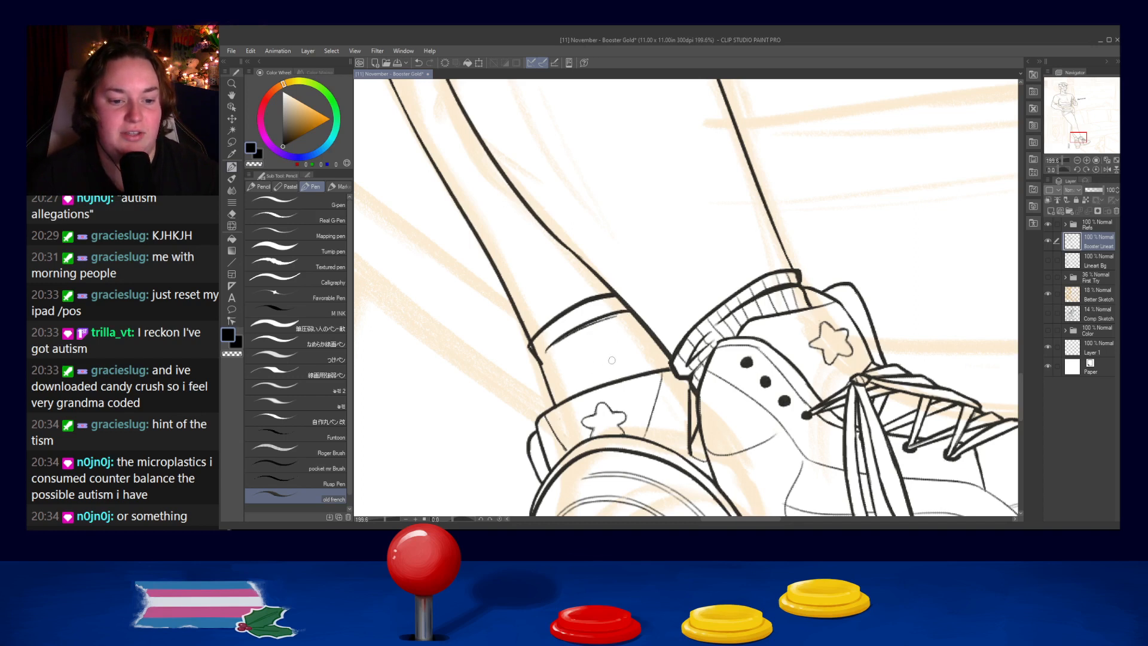
- Add a thin crease above the first shoe's collar and clean up the kink in the sock's back edge
{"action": "mouse_move", "coordinate": [580, 390]}
{"action": "left_mouse_down"}
{"action": "mouse_move", "coordinate": [668, 354]}
{"action": "mouse_move", "coordinate": [567, 392]}
{"action": "mouse_move", "coordinate": [659, 345]}
{"action": "left_mouse_up"}
{"action": "key", "text": "ctrl+z"}
{"action": "key", "text": "ctrl+z"}
{"action": "mouse_move", "coordinate": [575, 365]}
{"action": "left_mouse_down"}
{"action": "mouse_move", "coordinate": [635, 343]}
{"action": "mouse_move", "coordinate": [566, 366]}
{"action": "mouse_move", "coordinate": [615, 357]}
{"action": "left_mouse_up"}
{"action": "key", "text": "ctrl+z"}
{"action": "key", "text": "ctrl+z"}
{"action": "key", "text": "ctrl+z"}
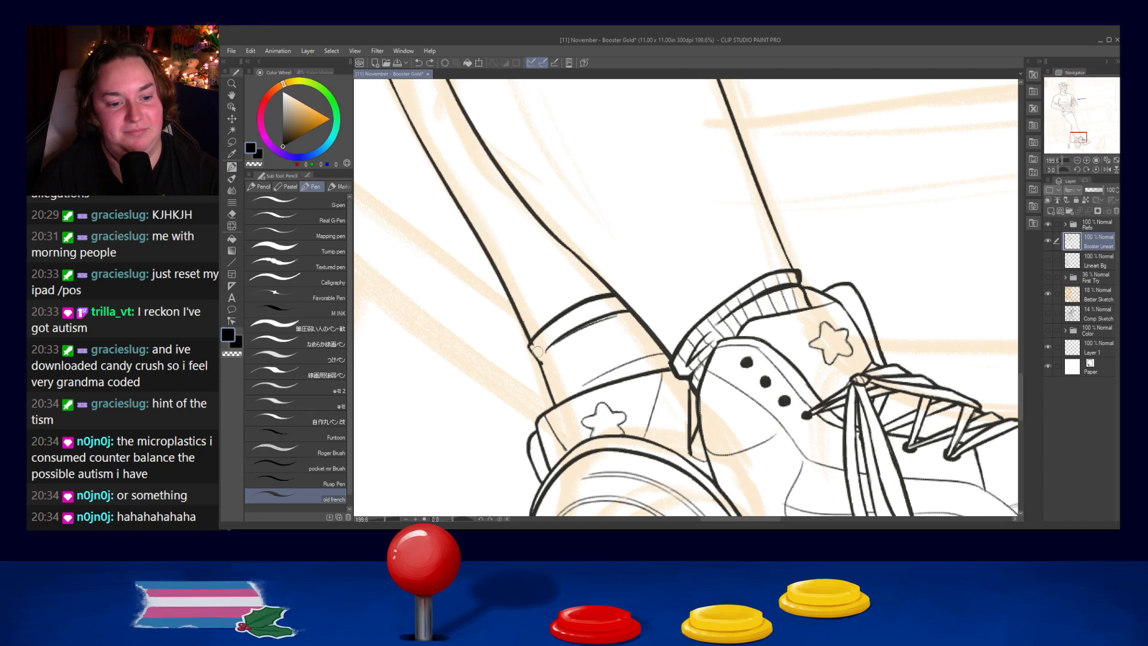
{"action": "left_click_drag", "start_coordinate": [534, 345], "coordinate": [550, 376]}
{"action": "key", "text": "ctrl+z"}
{"action": "key", "text": "ctrl+z"}
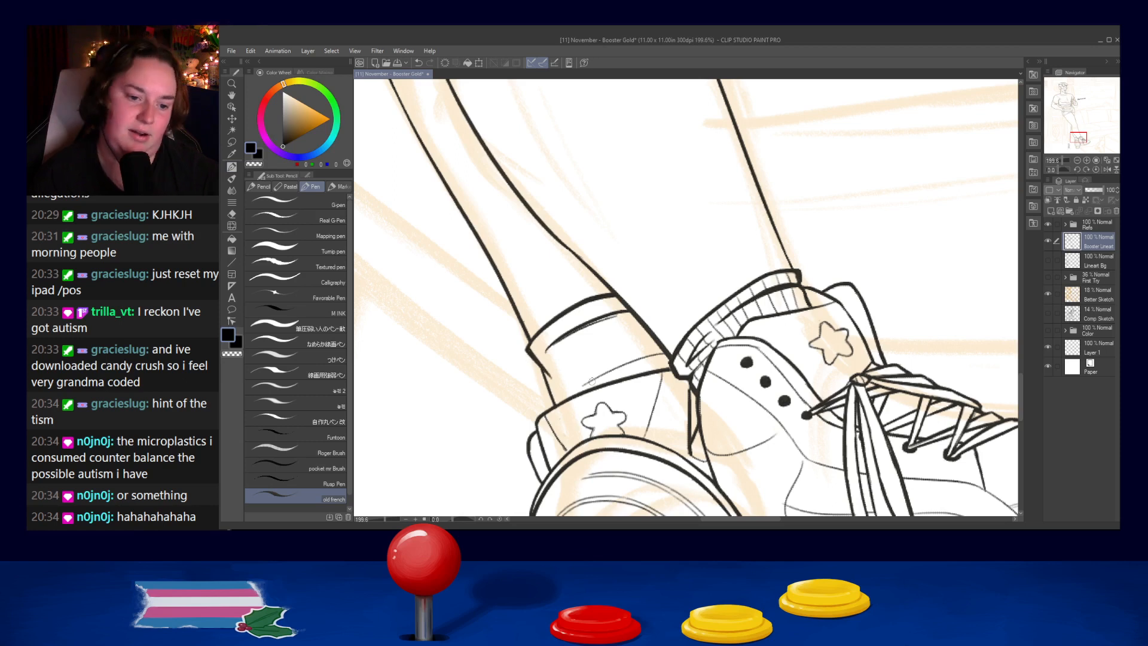
- Check the line art over the whole figure, from the legs up to the head and back to the shoes
{"action": "scroll", "coordinate": [665, 303], "scroll_direction": "down", "scroll_amount": 5}
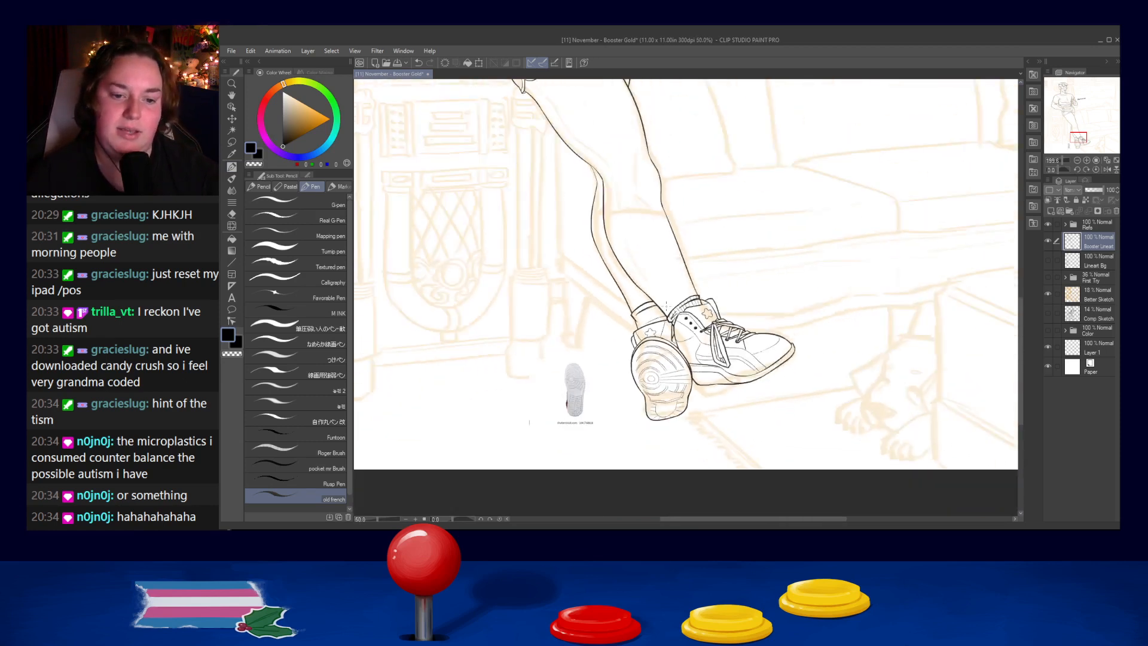
{"action": "key", "text": "x"}
{"action": "scroll", "coordinate": [612, 261], "scroll_direction": "up", "scroll_amount": 2}
{"action": "key", "text": "x"}
{"action": "scroll", "coordinate": [813, 262], "scroll_direction": "up", "scroll_amount": 3}
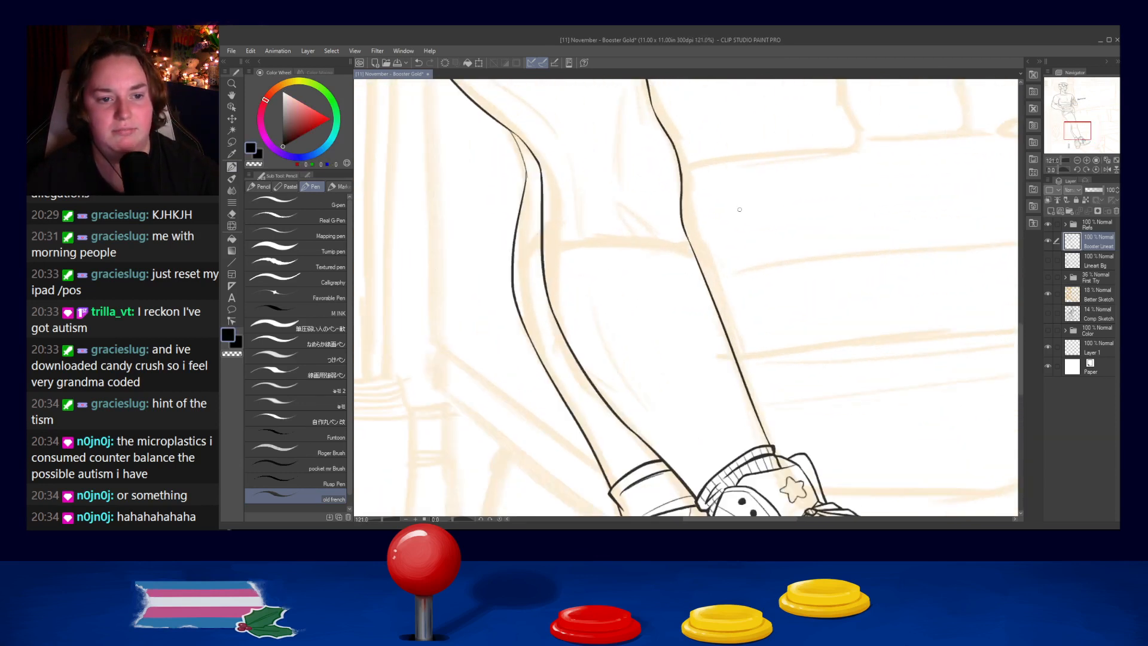
{"action": "key", "text": "ctrl+z"}
{"action": "left_click_drag", "start_coordinate": [524, 197], "coordinate": [546, 215]}
{"action": "key", "text": "ctrl+z"}
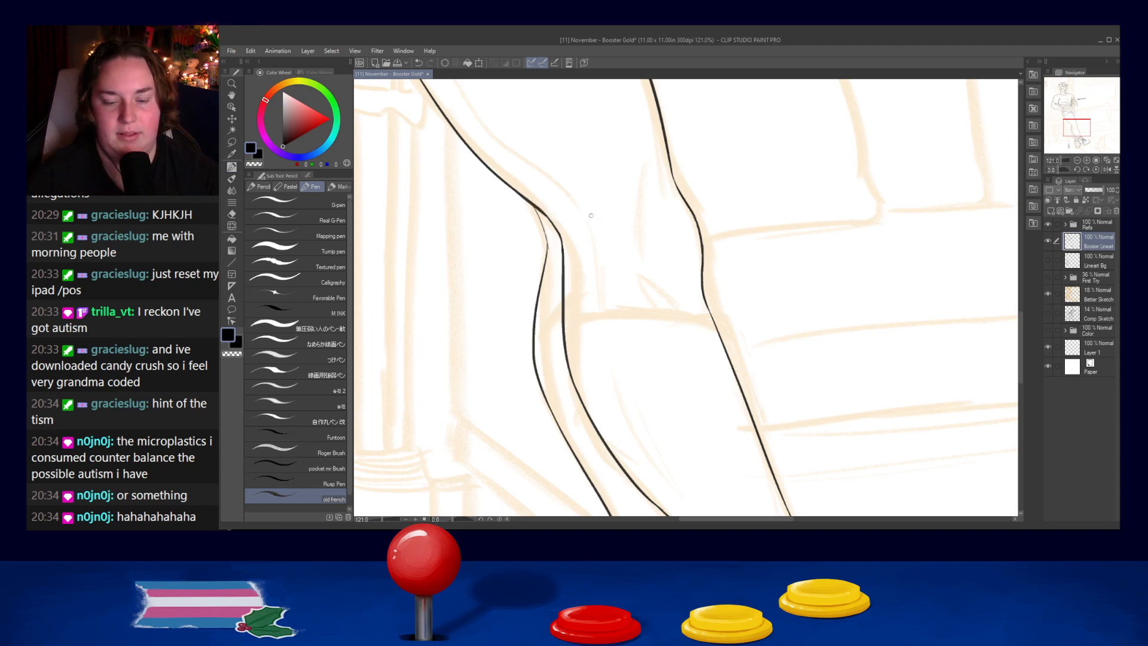
{"action": "scroll", "coordinate": [590, 215], "scroll_direction": "down", "scroll_amount": 3}
{"action": "left_click_drag", "start_coordinate": [607, 222], "coordinate": [663, 417]}
{"action": "left_click_drag", "start_coordinate": [744, 326], "coordinate": [795, 476]}
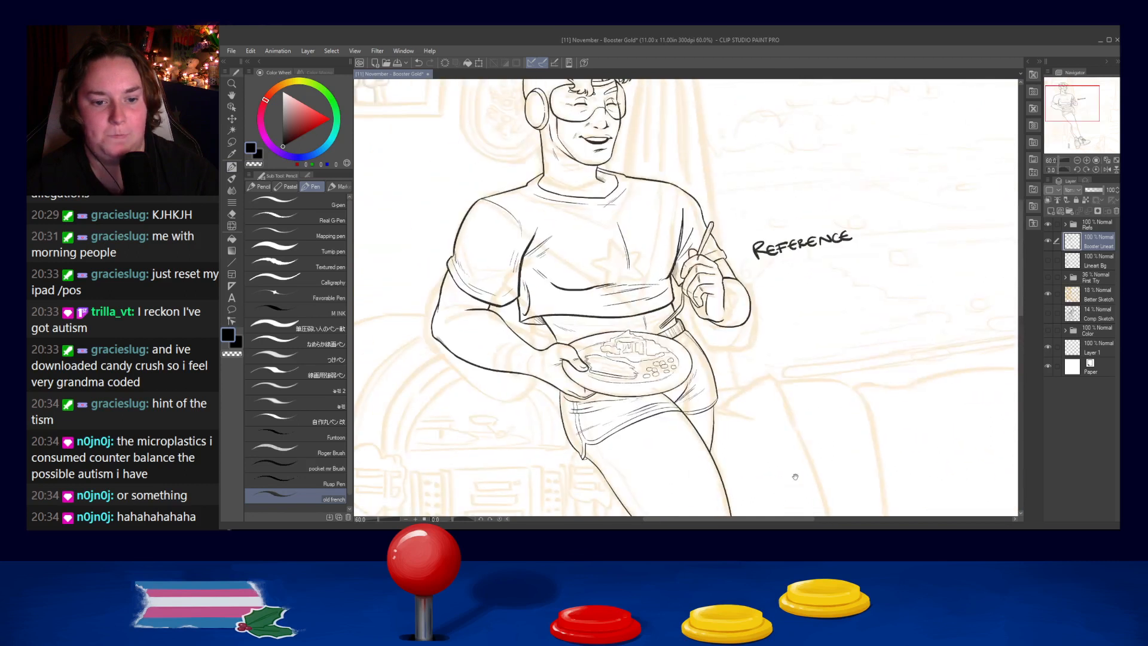
{"action": "left_click_drag", "start_coordinate": [781, 328], "coordinate": [765, 173]}
{"action": "left_click_drag", "start_coordinate": [790, 385], "coordinate": [789, 169]}
{"action": "scroll", "coordinate": [787, 175], "scroll_direction": "down", "scroll_amount": 2}
{"action": "scroll", "coordinate": [757, 291], "scroll_direction": "up", "scroll_amount": 8}
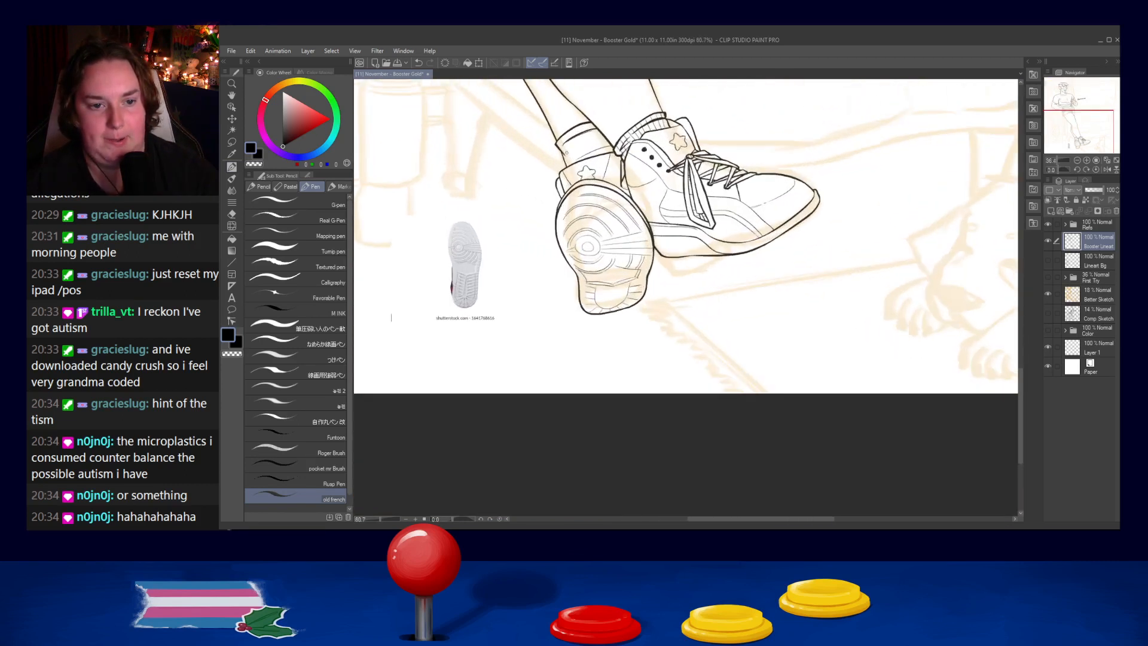
- Touch up the back edge of the first shoe's sock and draw the first rib line beside it
{"action": "scroll", "coordinate": [677, 222], "scroll_direction": "up", "scroll_amount": 3}
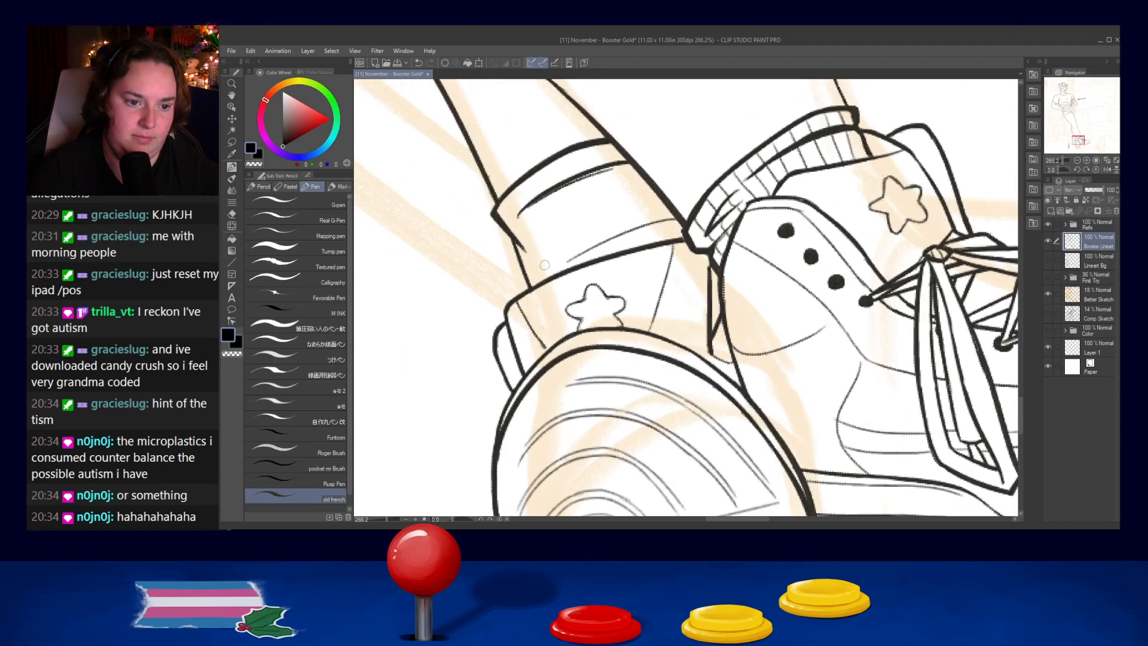
{"action": "key", "text": "ctrl+z"}
{"action": "left_click_drag", "start_coordinate": [526, 253], "coordinate": [539, 266]}
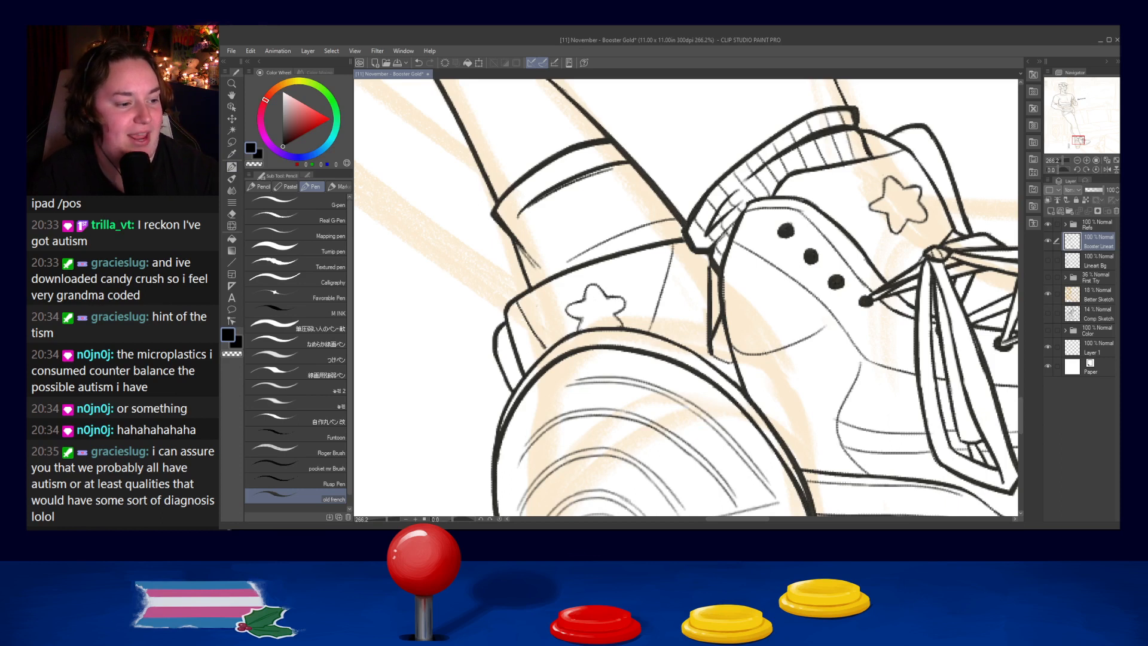
{"action": "left_click_drag", "start_coordinate": [604, 160], "coordinate": [624, 225]}
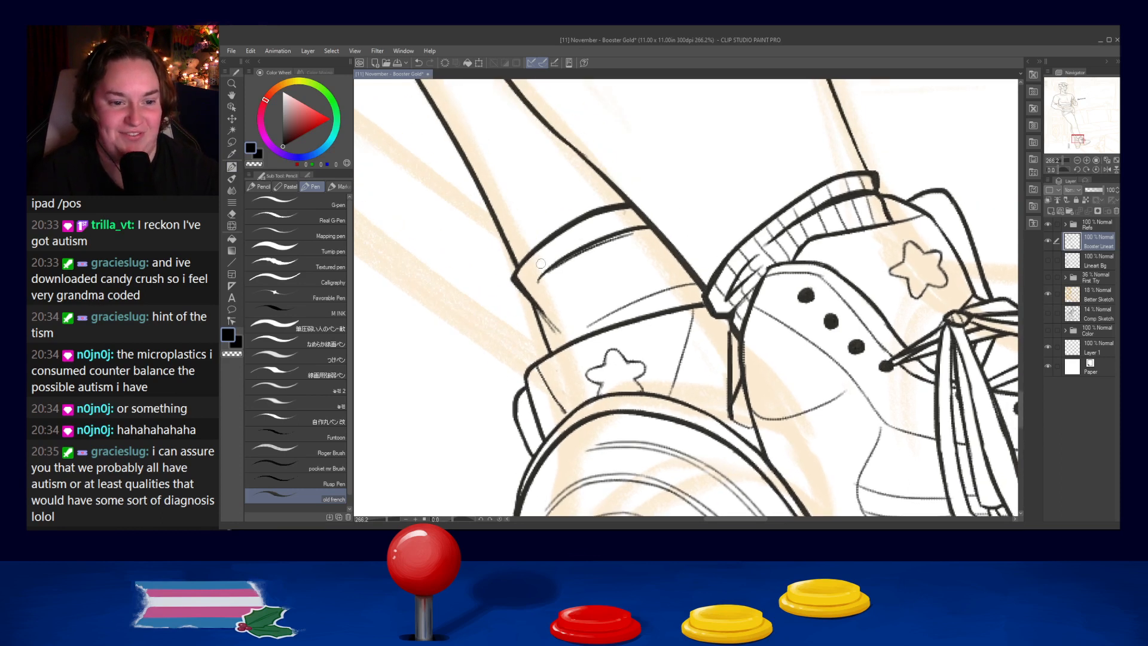
{"action": "key", "text": "ctrl+z"}
{"action": "left_click_drag", "start_coordinate": [522, 261], "coordinate": [561, 336]}
{"action": "key", "text": "ctrl+z"}
{"action": "left_click_drag", "start_coordinate": [540, 281], "coordinate": [559, 335]}
{"action": "key", "text": "ctrl+z"}
{"action": "left_click_drag", "start_coordinate": [540, 282], "coordinate": [563, 341]}
- Draw the remaining rib lines from the cuff fold down to the shoe collar, across to the sock's front edge
{"action": "left_click_drag", "start_coordinate": [543, 247], "coordinate": [574, 328]}
{"action": "key", "text": "ctrl+z"}
{"action": "key", "text": "ctrl+z"}
{"action": "left_click_drag", "start_coordinate": [555, 273], "coordinate": [583, 334]}
{"action": "left_click_drag", "start_coordinate": [562, 232], "coordinate": [602, 326]}
{"action": "key", "text": "ctrl+z"}
{"action": "key", "text": "ctrl+z"}
{"action": "left_click_drag", "start_coordinate": [574, 261], "coordinate": [600, 324]}
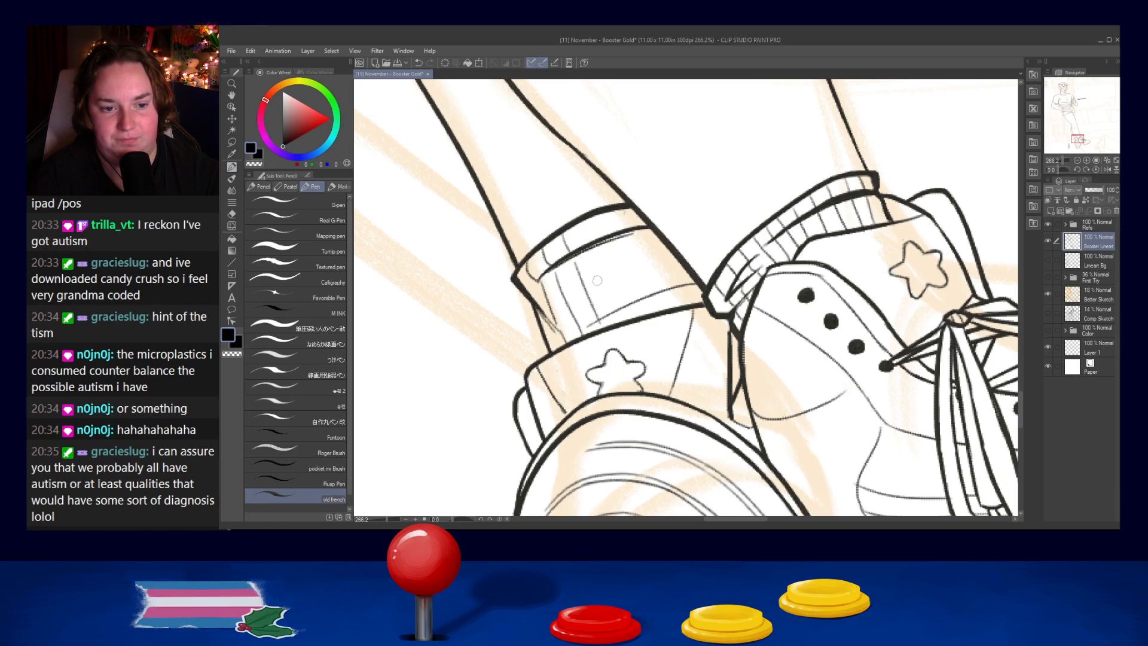
{"action": "left_click_drag", "start_coordinate": [587, 234], "coordinate": [619, 317]}
{"action": "left_click_drag", "start_coordinate": [605, 222], "coordinate": [644, 302]}
{"action": "mouse_move", "coordinate": [627, 205]}
{"action": "left_mouse_down"}
{"action": "mouse_move", "coordinate": [669, 274]}
{"action": "mouse_move", "coordinate": [672, 310]}
{"action": "left_mouse_up"}
{"action": "key", "text": "ctrl+z"}
{"action": "left_click_drag", "start_coordinate": [640, 234], "coordinate": [673, 306]}
{"action": "key", "text": "ctrl+z"}
{"action": "left_click_drag", "start_coordinate": [672, 254], "coordinate": [692, 301]}
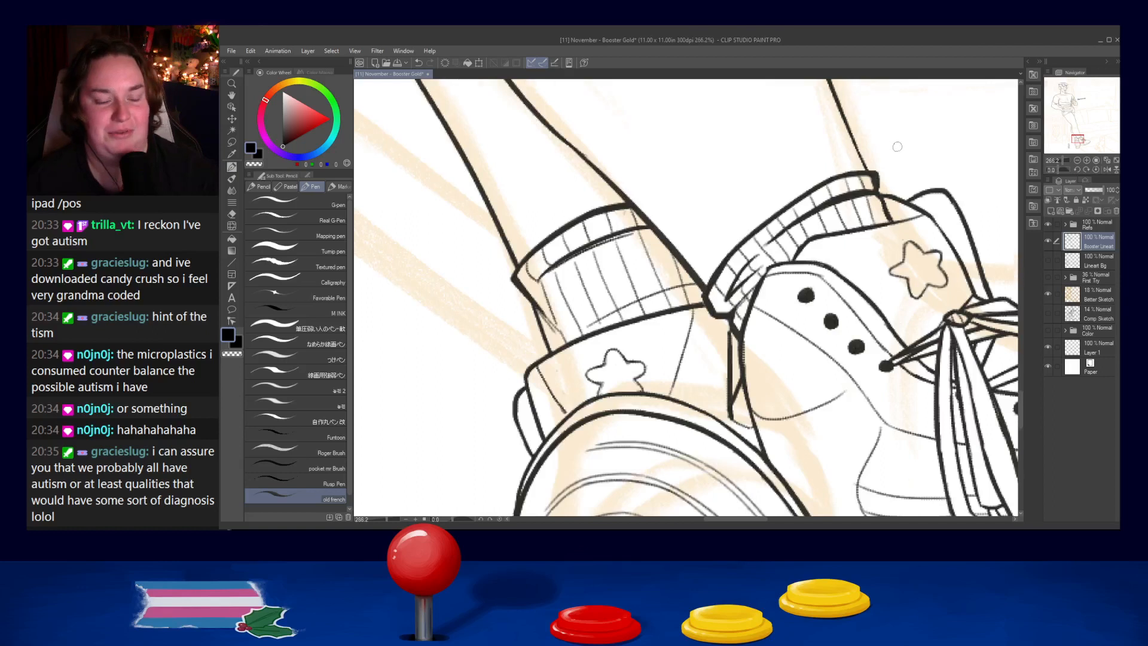
- Thicken the outer contour of the front leg's knee where it bulges beside the couch
{"action": "scroll", "coordinate": [801, 151], "scroll_direction": "down", "scroll_amount": 6}
{"action": "scroll", "coordinate": [760, 154], "scroll_direction": "down", "scroll_amount": 1}
{"action": "left_click_drag", "start_coordinate": [845, 84], "coordinate": [743, 254]}
{"action": "scroll", "coordinate": [681, 247], "scroll_direction": "up", "scroll_amount": 5}
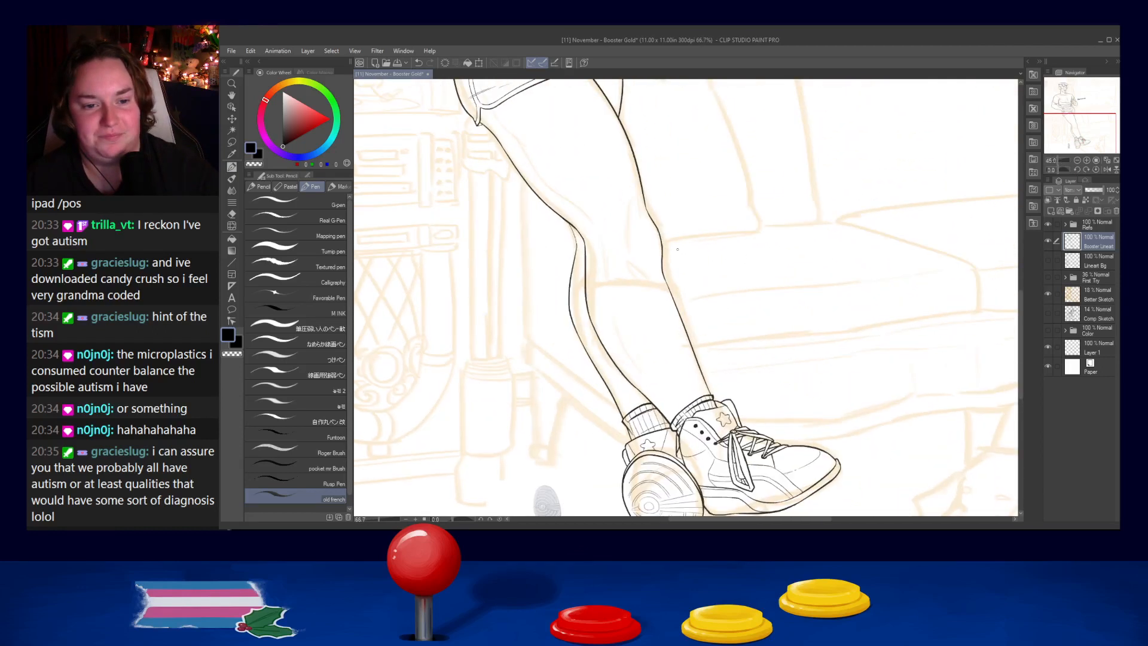
{"action": "scroll", "coordinate": [734, 309], "scroll_direction": "up", "scroll_amount": 2}
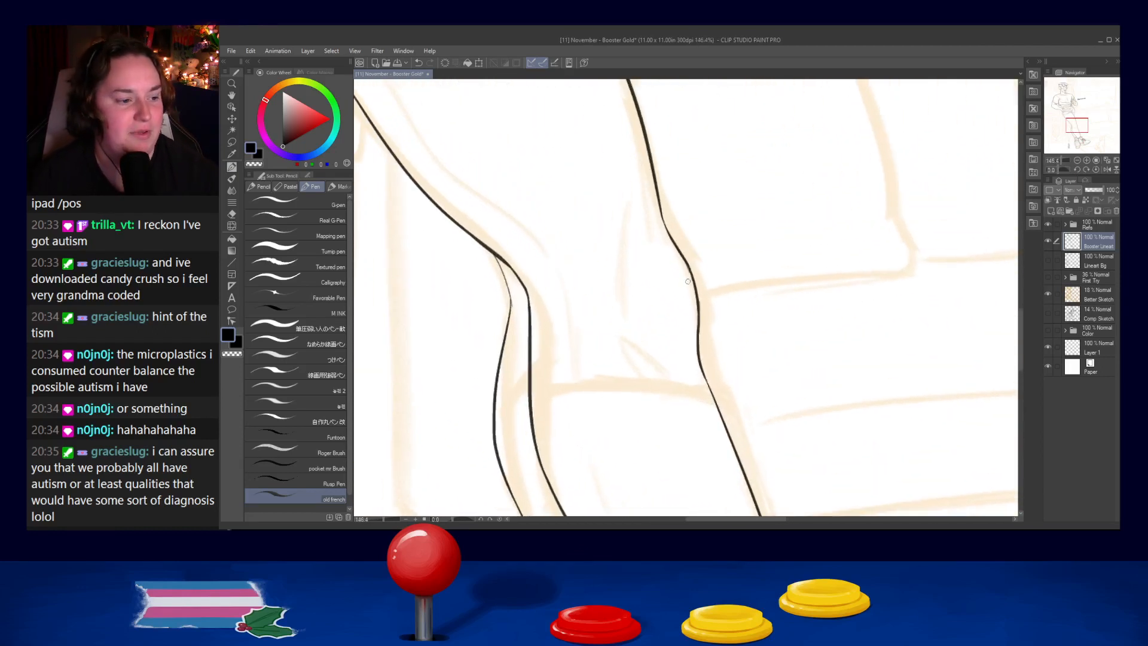
{"action": "mouse_move", "coordinate": [675, 241]}
{"action": "left_mouse_down"}
{"action": "mouse_move", "coordinate": [699, 300]}
{"action": "mouse_move", "coordinate": [700, 346]}
{"action": "left_mouse_up"}
{"action": "key", "text": "ctrl+z"}
- Draw a short, tapered kneecap crease inside the front leg's knee
{"action": "key", "text": "ctrl+z"}
{"action": "key", "text": "ctrl+z"}
{"action": "key", "text": "ctrl+z"}
{"action": "left_click_drag", "start_coordinate": [697, 301], "coordinate": [697, 347]}
{"action": "mouse_move", "coordinate": [615, 312]}
{"action": "left_mouse_down"}
{"action": "mouse_move", "coordinate": [654, 332]}
{"action": "mouse_move", "coordinate": [660, 352]}
{"action": "left_mouse_up"}
{"action": "key", "text": "ctrl+z"}
{"action": "key", "text": "ctrl+z"}
{"action": "left_click_drag", "start_coordinate": [642, 339], "coordinate": [660, 353]}
{"action": "key", "text": "ctrl+z"}
{"action": "left_click_drag", "start_coordinate": [645, 341], "coordinate": [666, 361]}
{"action": "key", "text": "ctrl+z"}
{"action": "key", "text": "ctrl+z"}
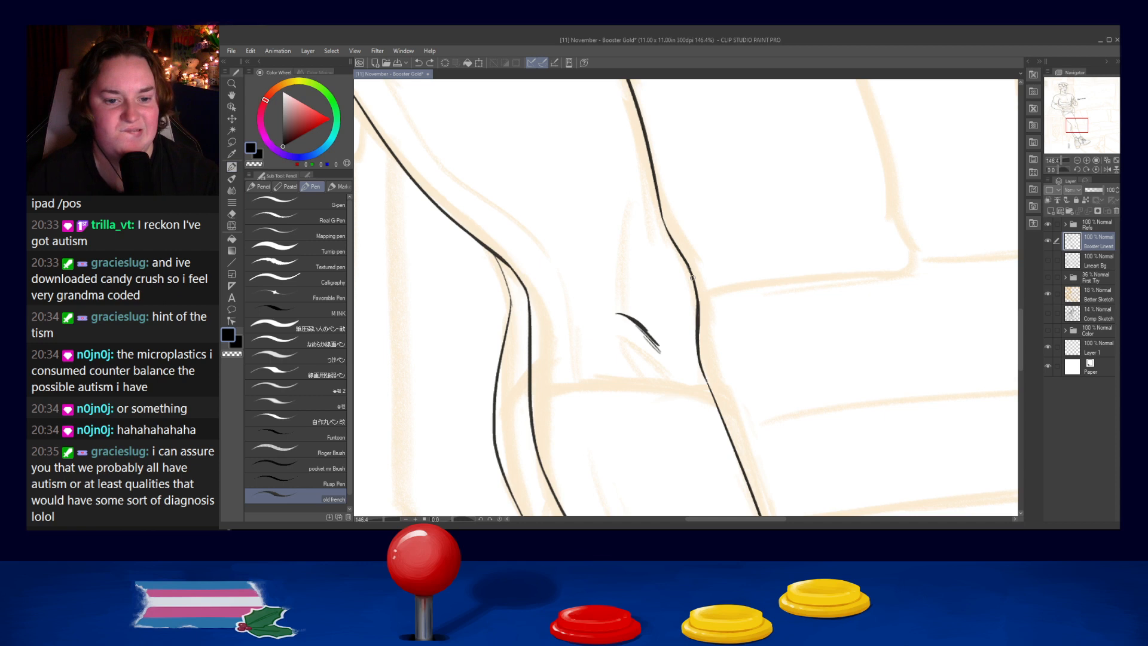
- Add line weight to the front thigh's outline where the rear thigh line meets it below the shorts
{"action": "scroll", "coordinate": [693, 278], "scroll_direction": "down", "scroll_amount": 10}
{"action": "scroll", "coordinate": [698, 190], "scroll_direction": "up", "scroll_amount": 5}
{"action": "scroll", "coordinate": [669, 285], "scroll_direction": "up", "scroll_amount": 6}
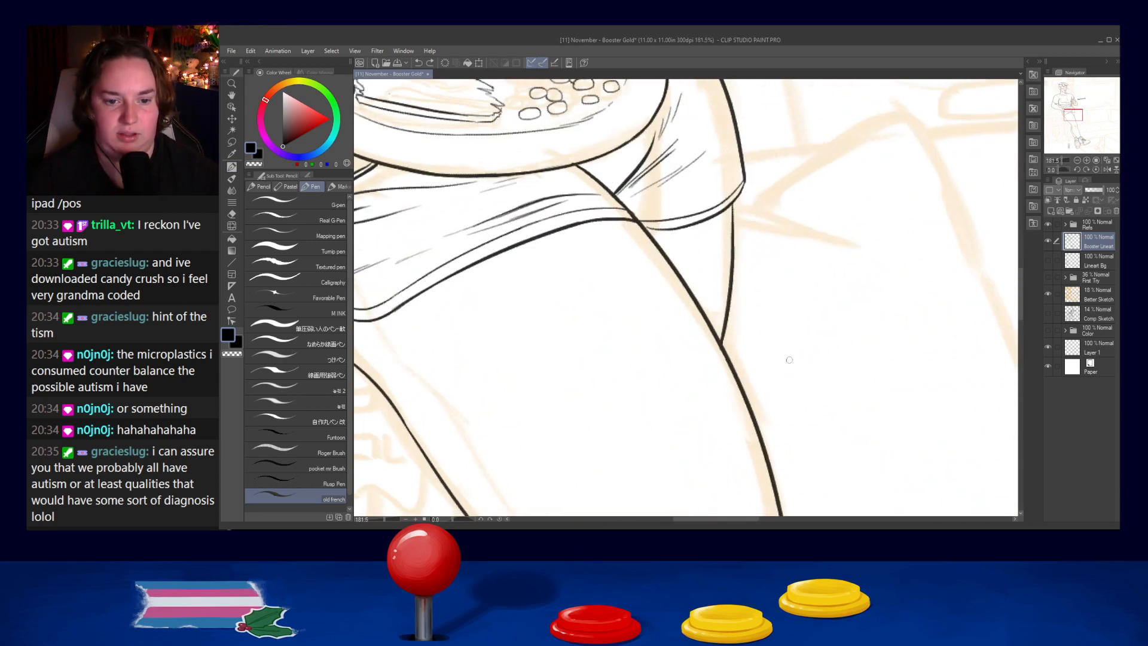
{"action": "left_click_drag", "start_coordinate": [707, 317], "coordinate": [734, 370]}
{"action": "key", "text": "ctrl+z"}
{"action": "key", "text": "ctrl+z"}
{"action": "left_click_drag", "start_coordinate": [708, 320], "coordinate": [732, 367]}
{"action": "left_click_drag", "start_coordinate": [702, 304], "coordinate": [741, 374]}
{"action": "key", "text": "ctrl+z"}
{"action": "key", "text": "ctrl+z"}
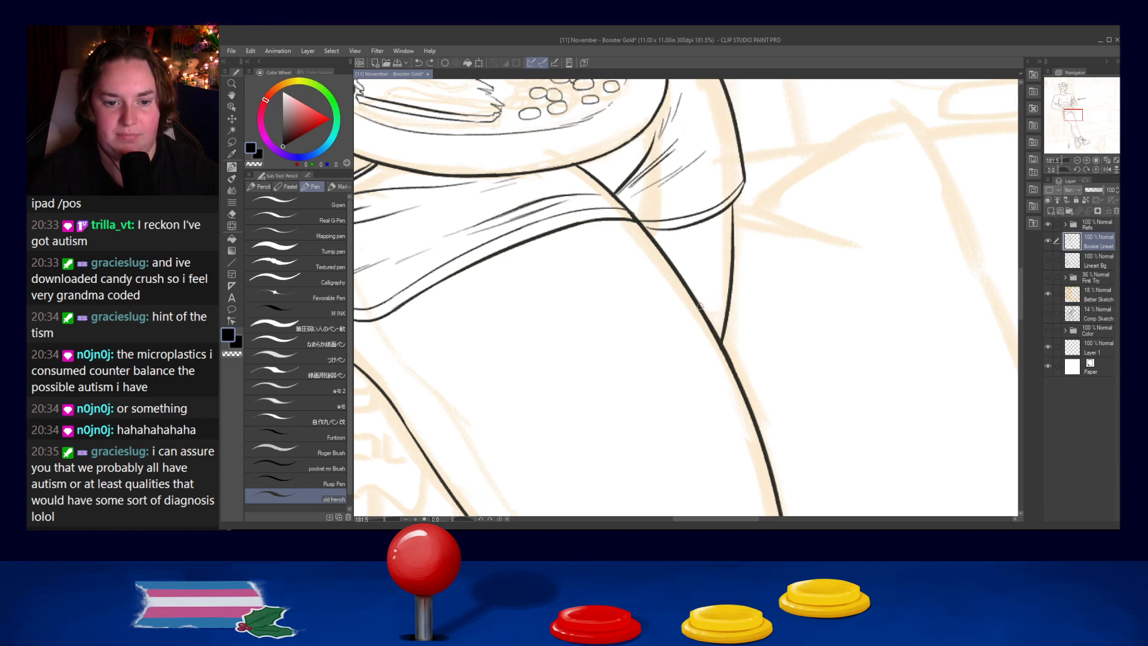
{"action": "scroll", "coordinate": [729, 295], "scroll_direction": "down", "scroll_amount": 8}
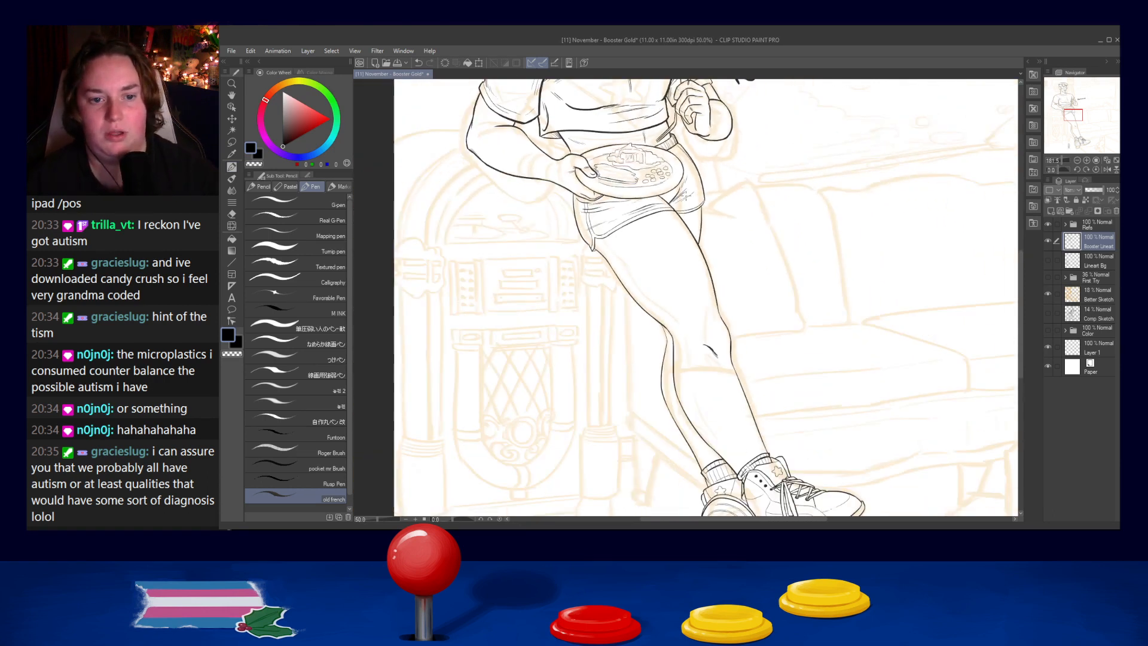
{"action": "scroll", "coordinate": [834, 250], "scroll_direction": "up", "scroll_amount": 2}
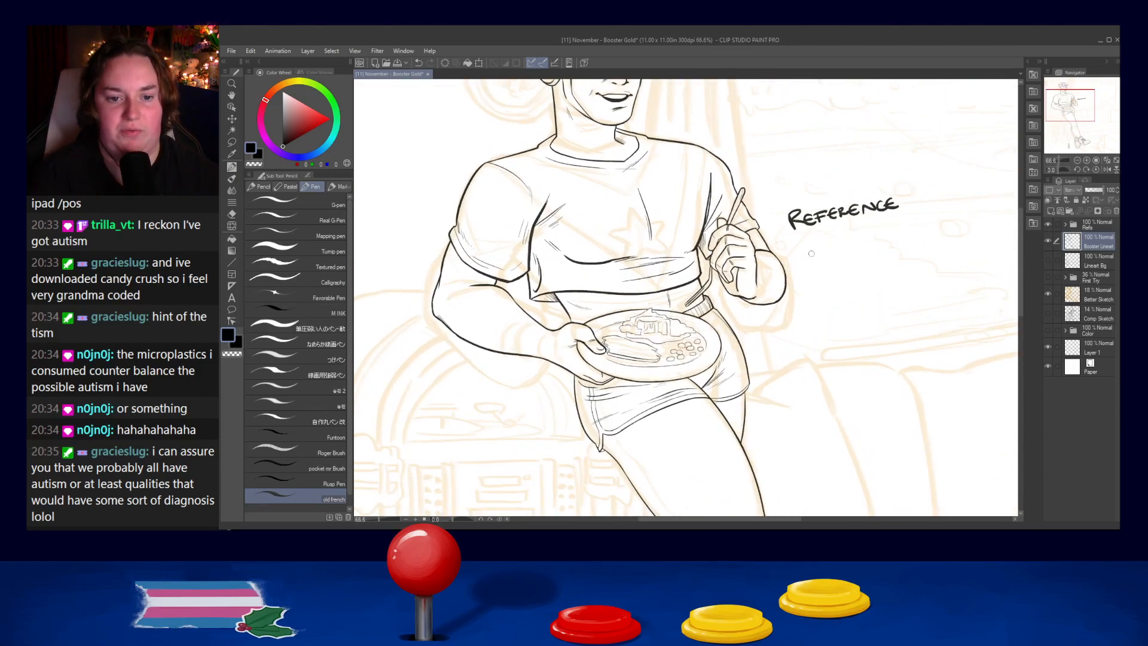
{"action": "scroll", "coordinate": [902, 207], "scroll_direction": "down", "scroll_amount": 2}
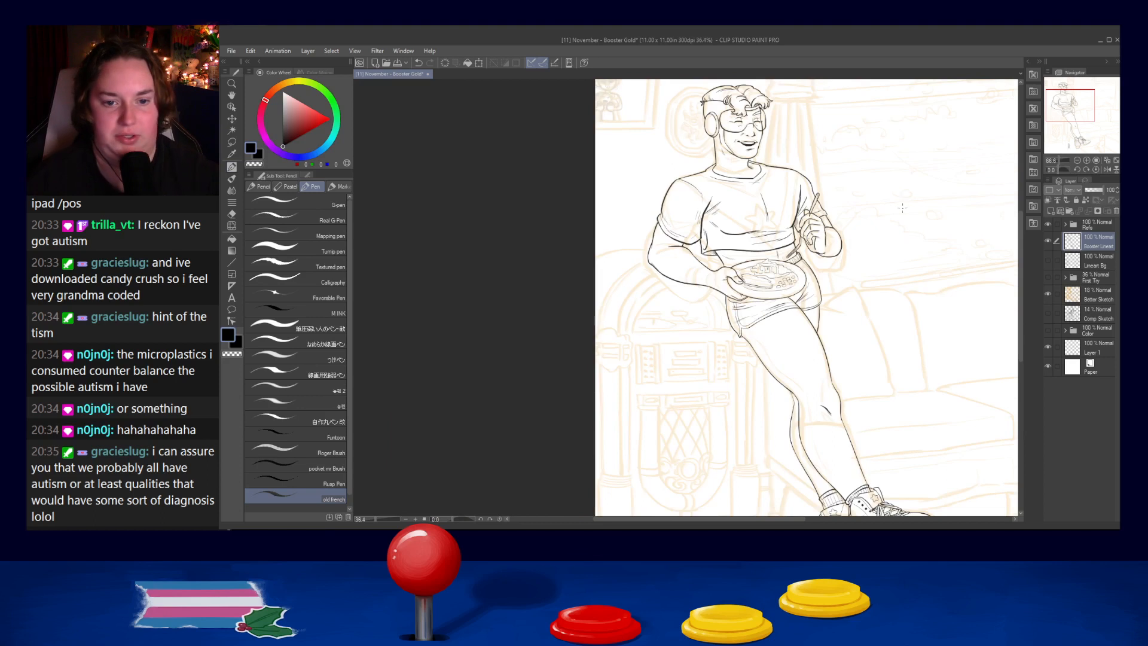
- Erase the small shoe-sole reference picture and its stray marks beside the rear shoe
{"action": "scroll", "coordinate": [902, 207], "scroll_direction": "down", "scroll_amount": 1}
{"action": "left_click_drag", "start_coordinate": [902, 209], "coordinate": [795, 129]}
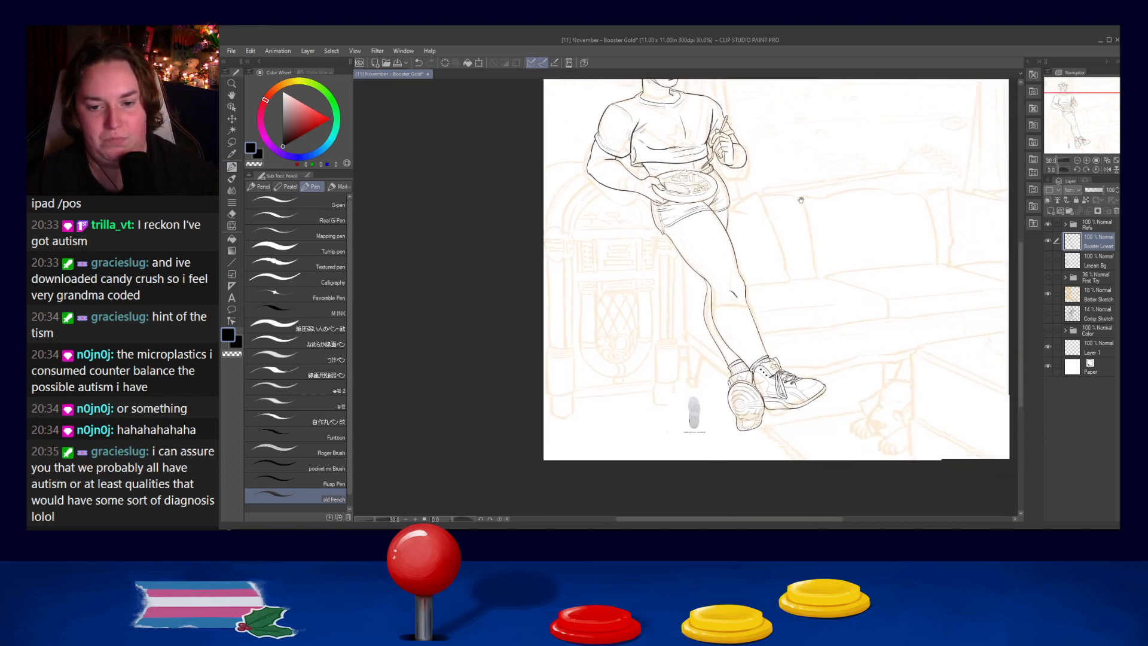
{"action": "scroll", "coordinate": [800, 200], "scroll_direction": "up", "scroll_amount": 3}
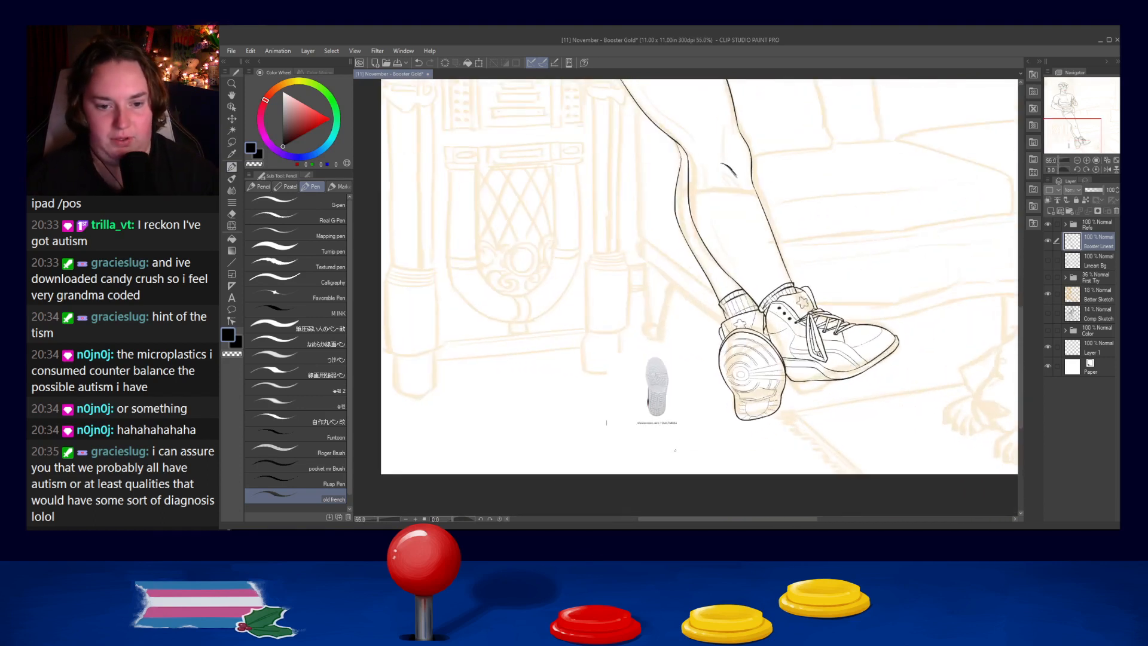
{"action": "mouse_move", "coordinate": [617, 342]}
{"action": "left_mouse_down"}
{"action": "mouse_move", "coordinate": [620, 412]}
{"action": "mouse_move", "coordinate": [665, 405]}
{"action": "left_mouse_up"}
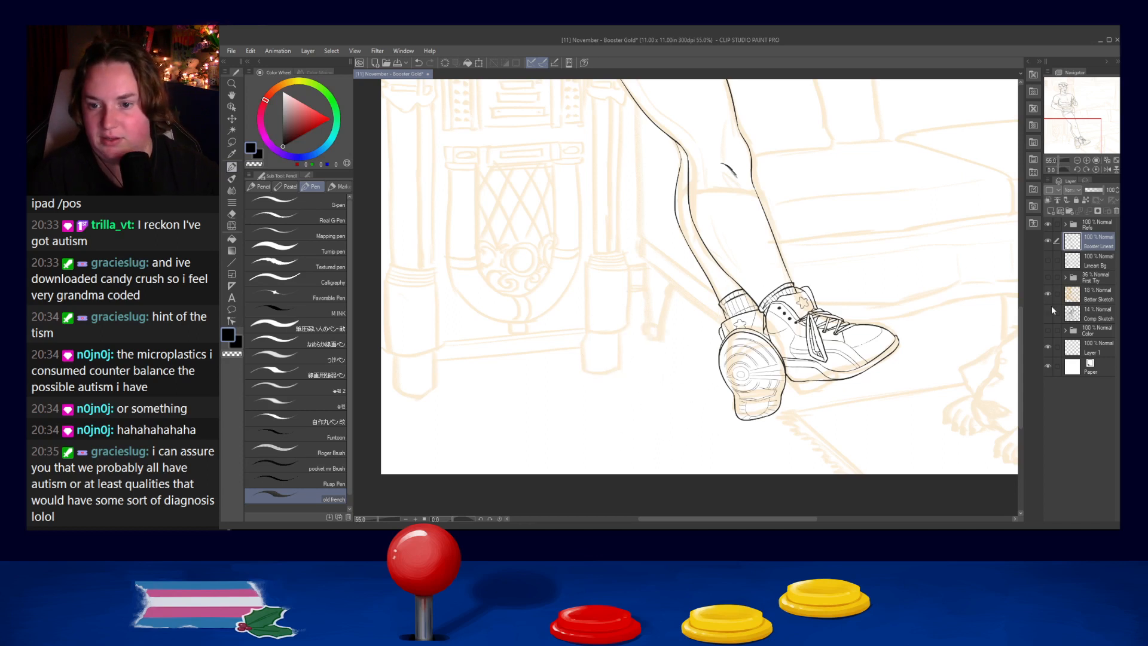
- Check the line art against the rough colors by toggling the visibility of the First Try and Color folders, leaving both hidden
{"action": "left_click", "coordinate": [1047, 330]}
{"action": "left_click", "coordinate": [1048, 330]}
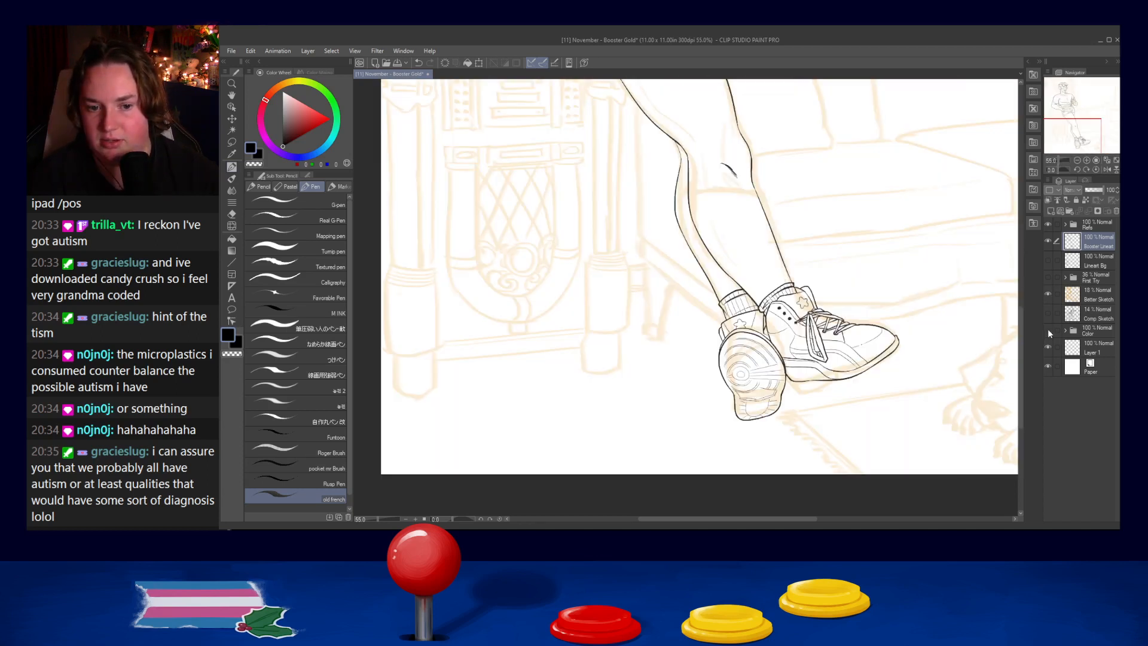
{"action": "left_click", "coordinate": [1047, 277]}
{"action": "left_click", "coordinate": [1047, 278]}
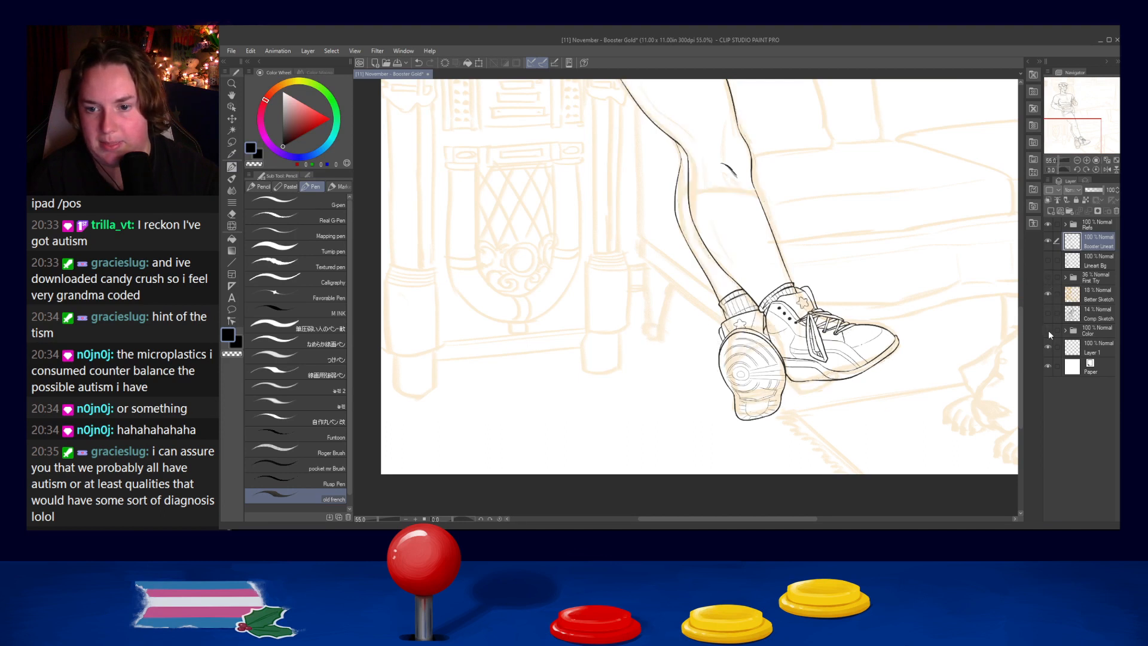
{"action": "left_click", "coordinate": [1047, 330]}
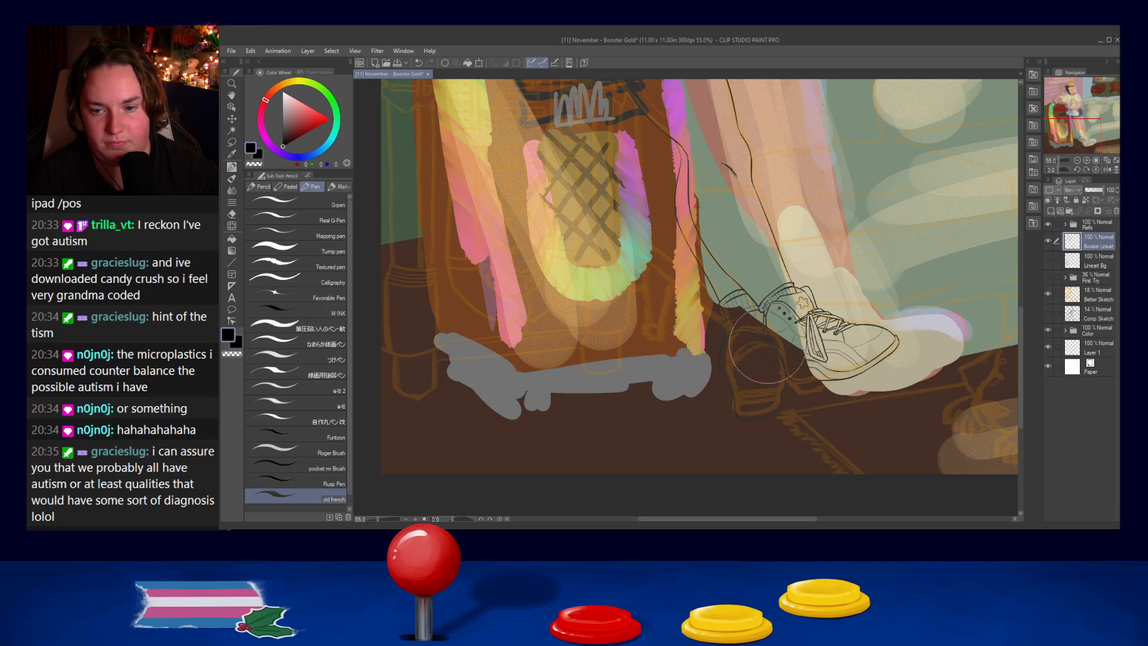
{"action": "left_click", "coordinate": [1047, 330]}
- Draw a thin, near-vertical shin contour inside the front leg just below the knee, redoing the first attempt with lighter strokes
{"action": "left_click_drag", "start_coordinate": [932, 268], "coordinate": [862, 315]}
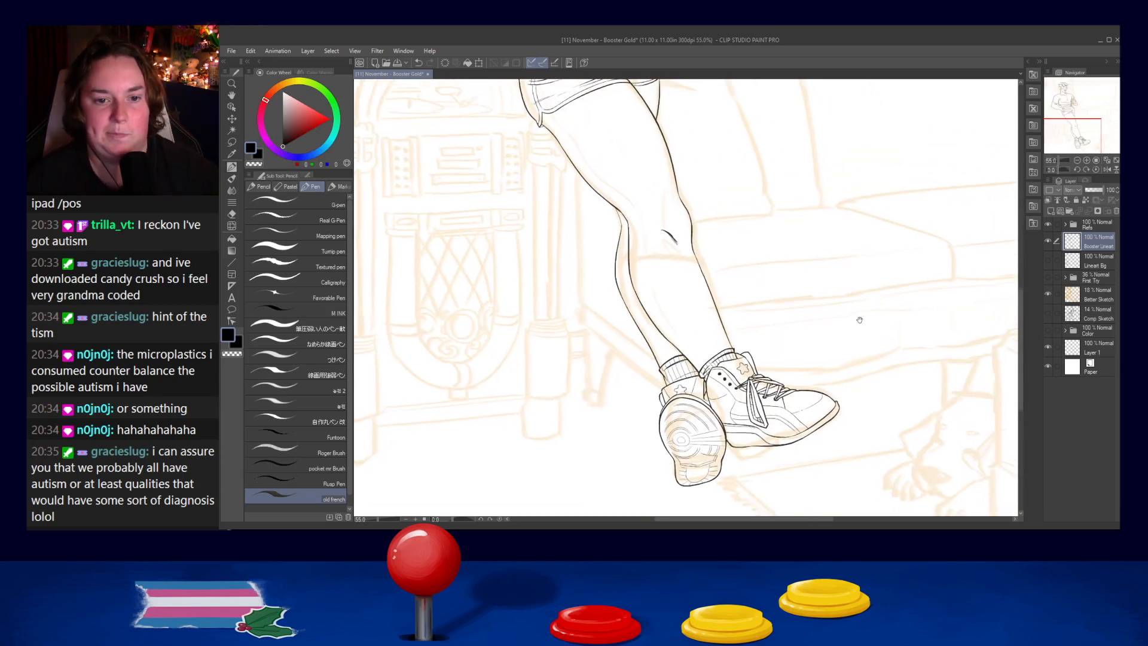
{"action": "scroll", "coordinate": [815, 280], "scroll_direction": "up", "scroll_amount": 4}
{"action": "left_click_drag", "start_coordinate": [651, 293], "coordinate": [764, 290]}
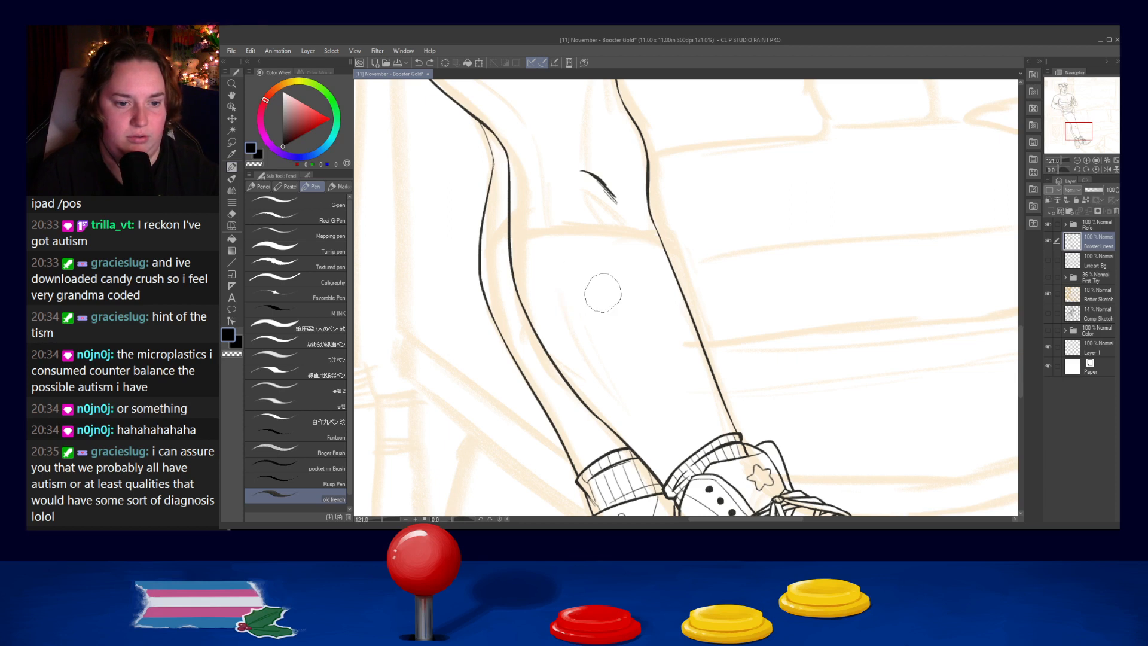
{"action": "mouse_move", "coordinate": [547, 230]}
{"action": "left_mouse_down"}
{"action": "mouse_move", "coordinate": [546, 288]}
{"action": "mouse_move", "coordinate": [555, 276]}
{"action": "mouse_move", "coordinate": [564, 308]}
{"action": "left_mouse_up"}
{"action": "key", "text": "ctrl+z"}
{"action": "key", "text": "ctrl+z"}
{"action": "left_click_drag", "start_coordinate": [552, 236], "coordinate": [550, 274]}
{"action": "left_click_drag", "start_coordinate": [553, 241], "coordinate": [555, 297]}
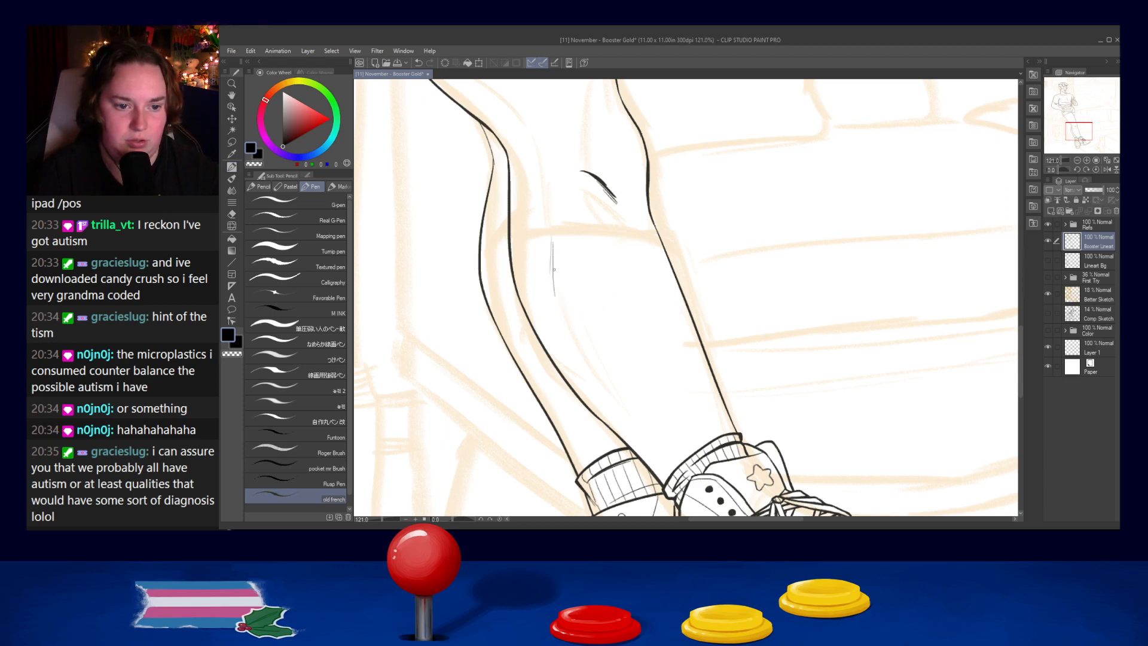
{"action": "scroll", "coordinate": [592, 362], "scroll_direction": "down", "scroll_amount": 5}
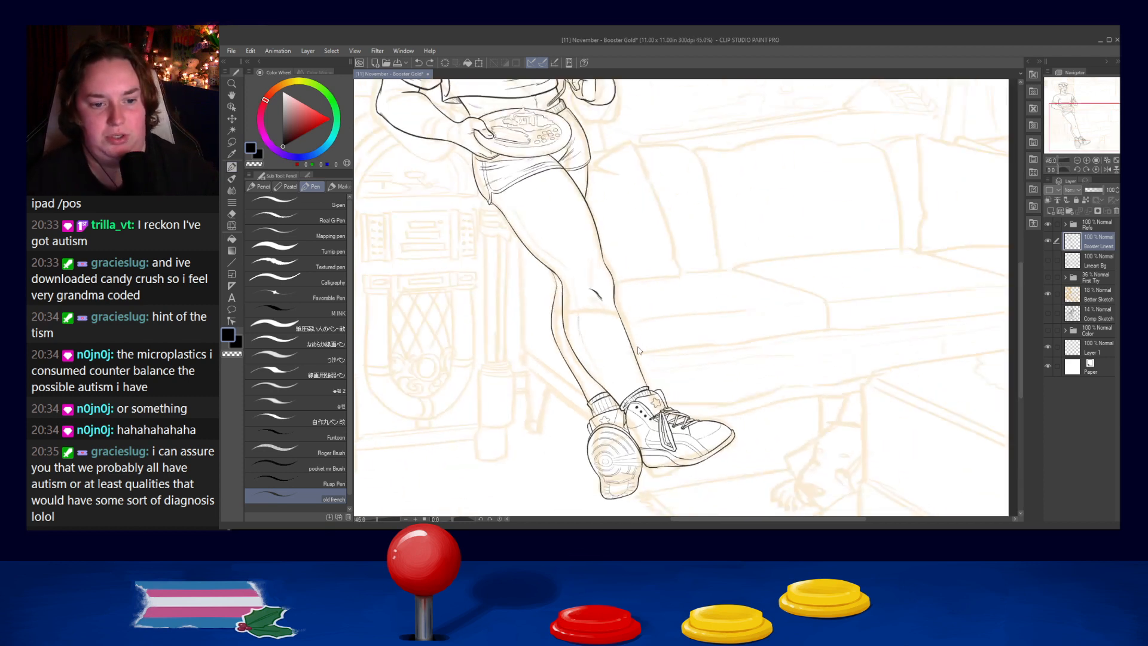
{"action": "scroll", "coordinate": [607, 291], "scroll_direction": "up", "scroll_amount": 2}
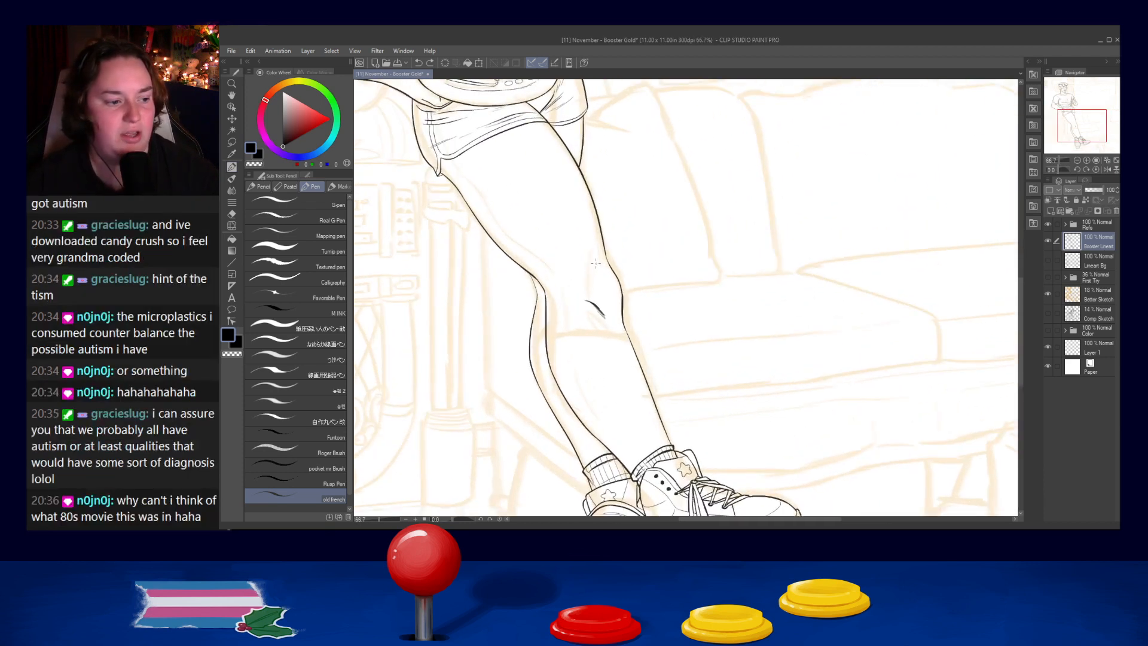
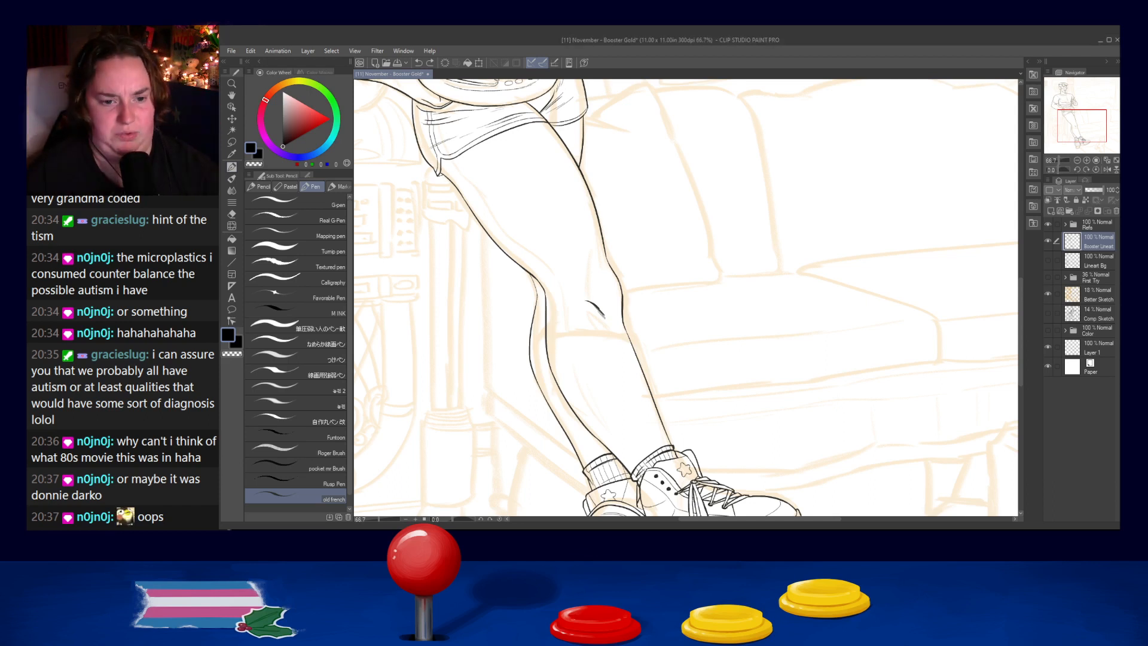
- Show the Lineart Bg layer and hide the Better Sketch layer so the figure appears against the clean background line art
{"action": "scroll", "coordinate": [595, 353], "scroll_direction": "down", "scroll_amount": 5}
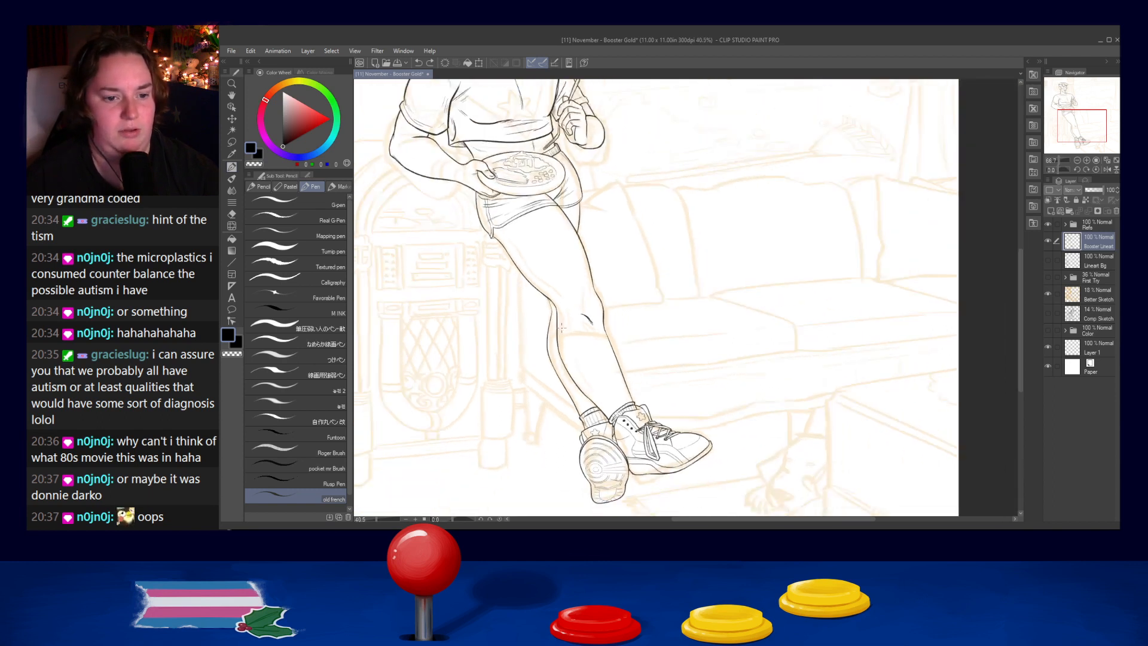
{"action": "scroll", "coordinate": [553, 173], "scroll_direction": "up", "scroll_amount": 11}
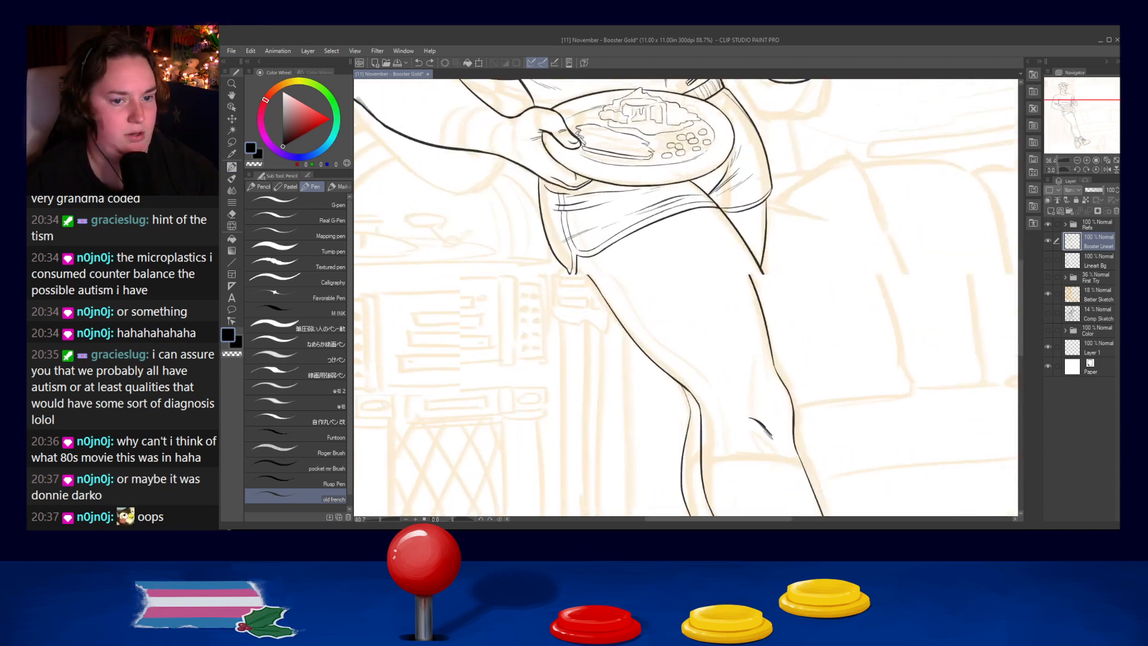
{"action": "scroll", "coordinate": [568, 197], "scroll_direction": "down", "scroll_amount": 11}
{"action": "scroll", "coordinate": [557, 184], "scroll_direction": "up", "scroll_amount": 8}
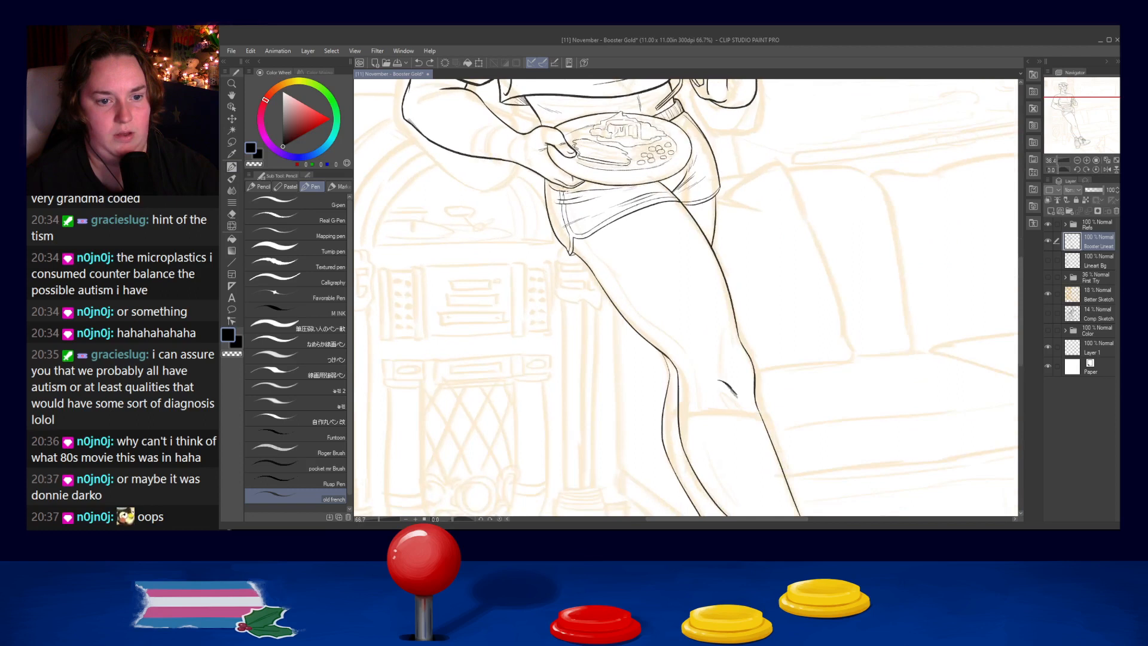
{"action": "scroll", "coordinate": [694, 224], "scroll_direction": "down", "scroll_amount": 9}
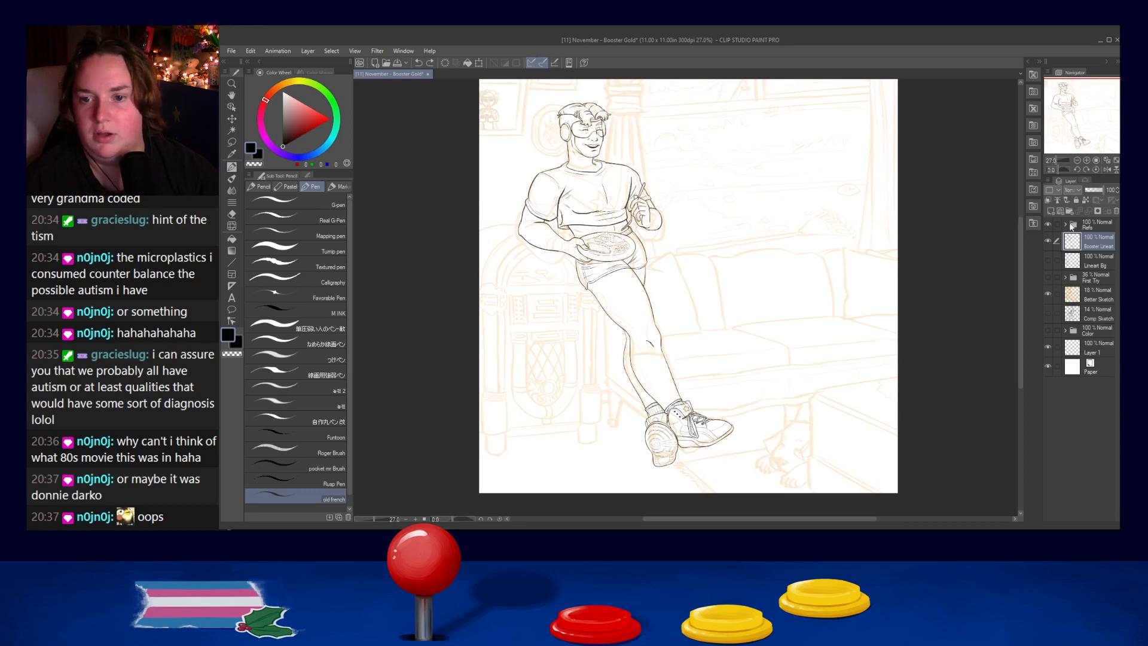
{"action": "left_click", "coordinate": [1048, 260]}
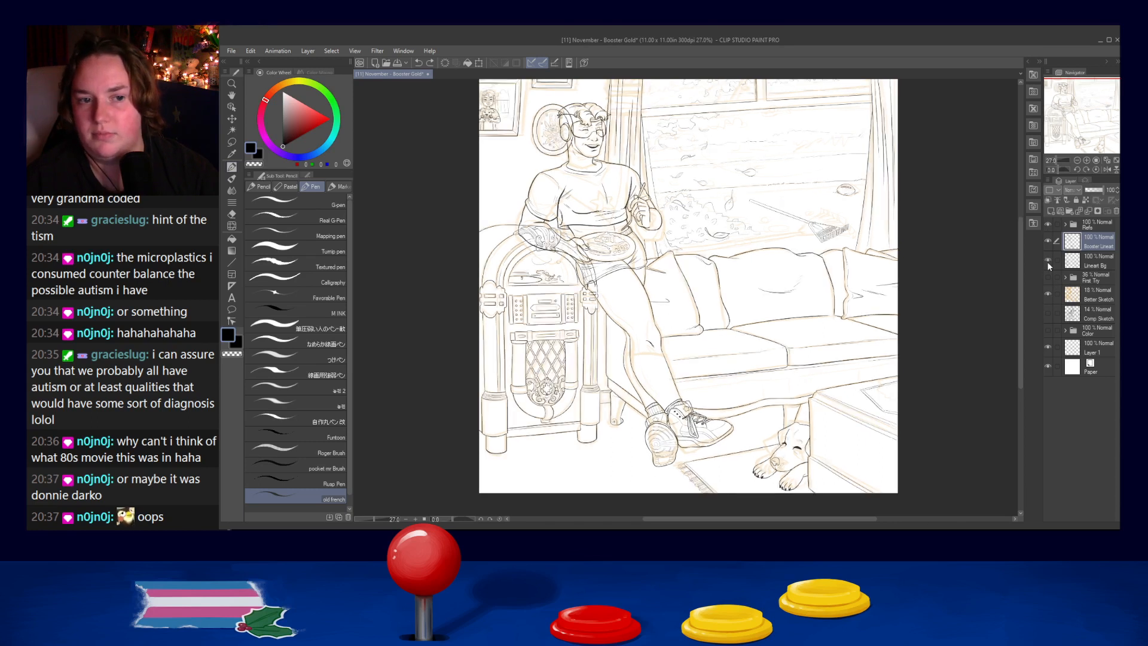
{"action": "left_click", "coordinate": [1049, 295]}
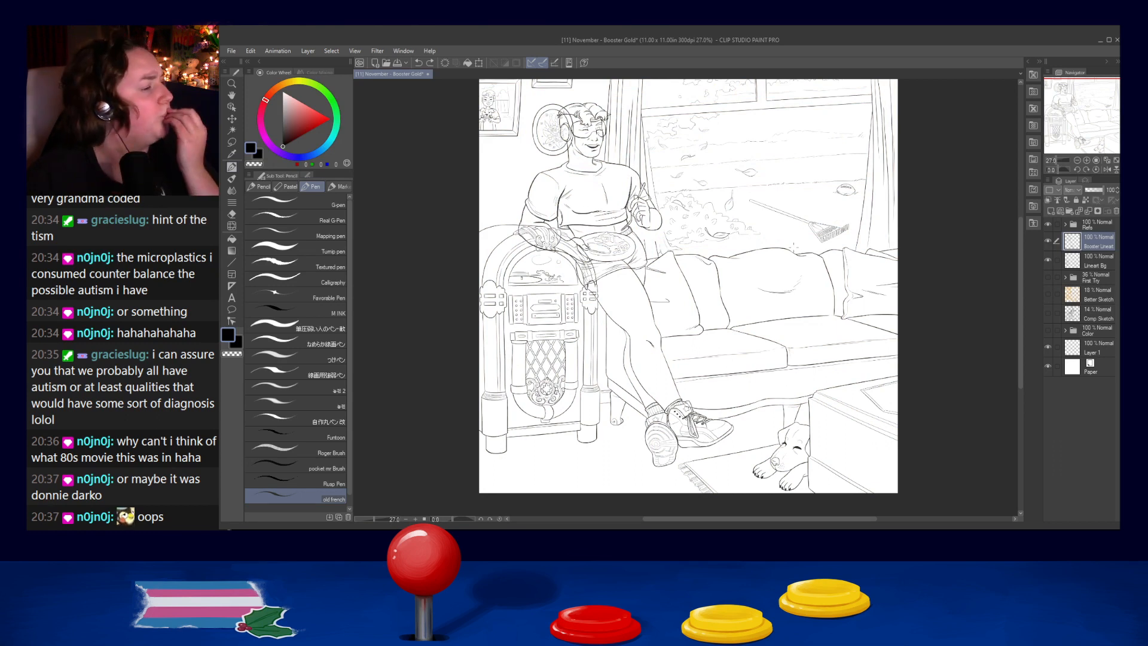
- Add a new raster layer directly above the Lineart Bg layer, beneath the figure's line art
{"action": "scroll", "coordinate": [603, 140], "scroll_direction": "up", "scroll_amount": 10}
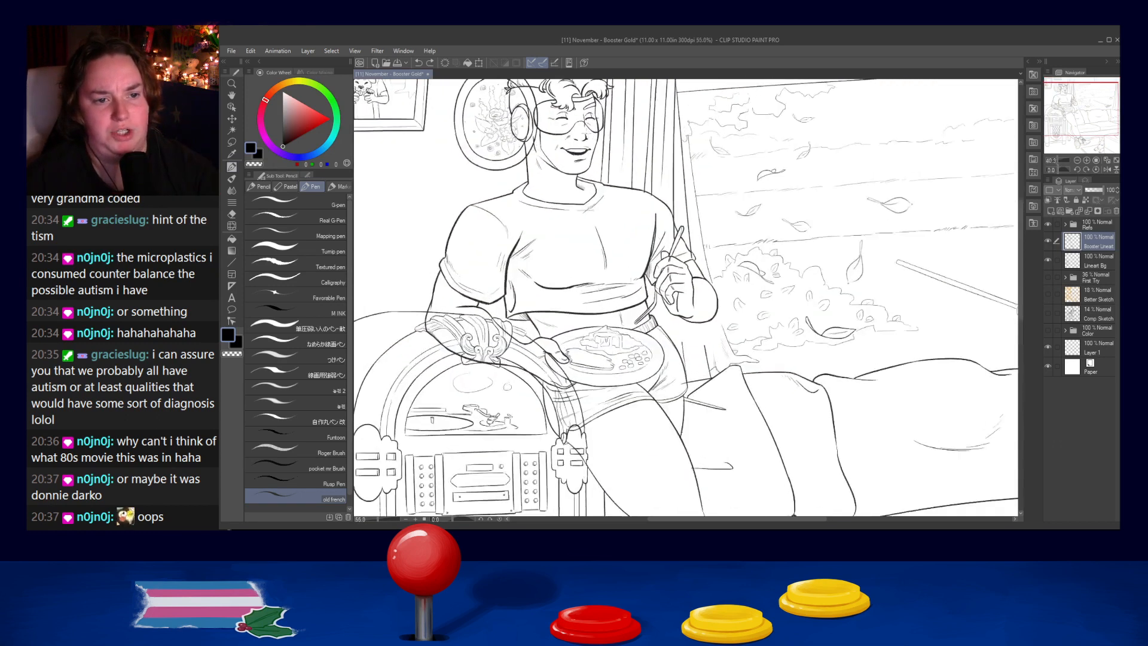
{"action": "left_click", "coordinate": [1088, 261]}
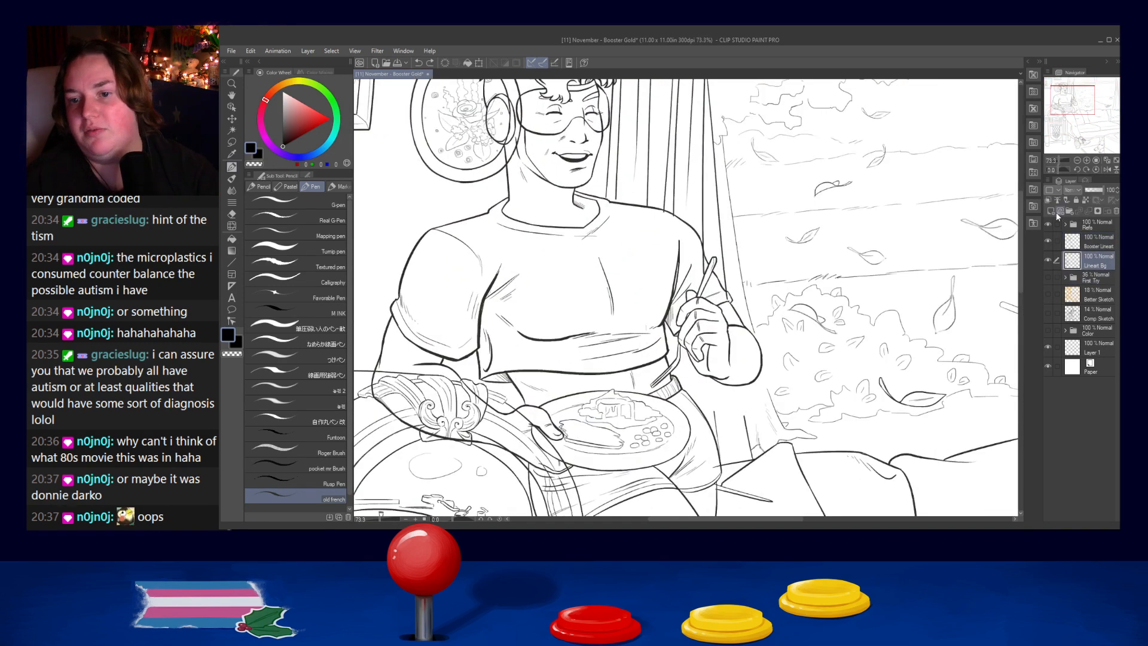
{"action": "left_click", "coordinate": [1058, 212]}
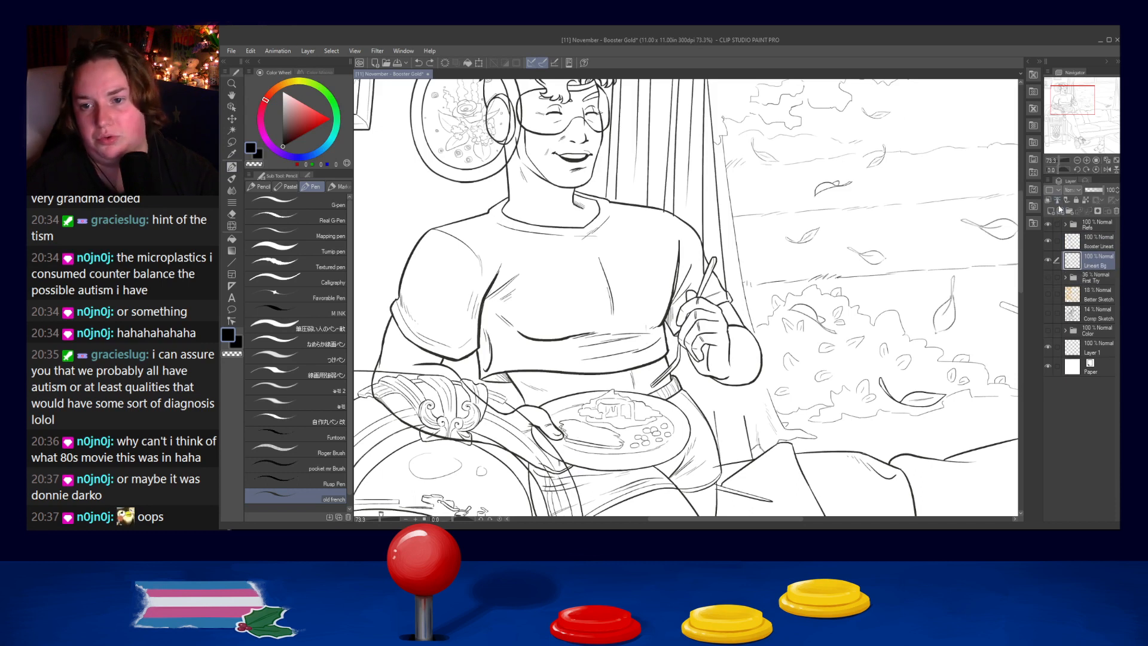
- Paint over the wall plate's lines crossing the head and headphones, using an enlarged white G-pen
{"action": "left_click_drag", "start_coordinate": [444, 123], "coordinate": [549, 248]}
{"action": "scroll", "coordinate": [555, 242], "scroll_direction": "up", "scroll_amount": 1}
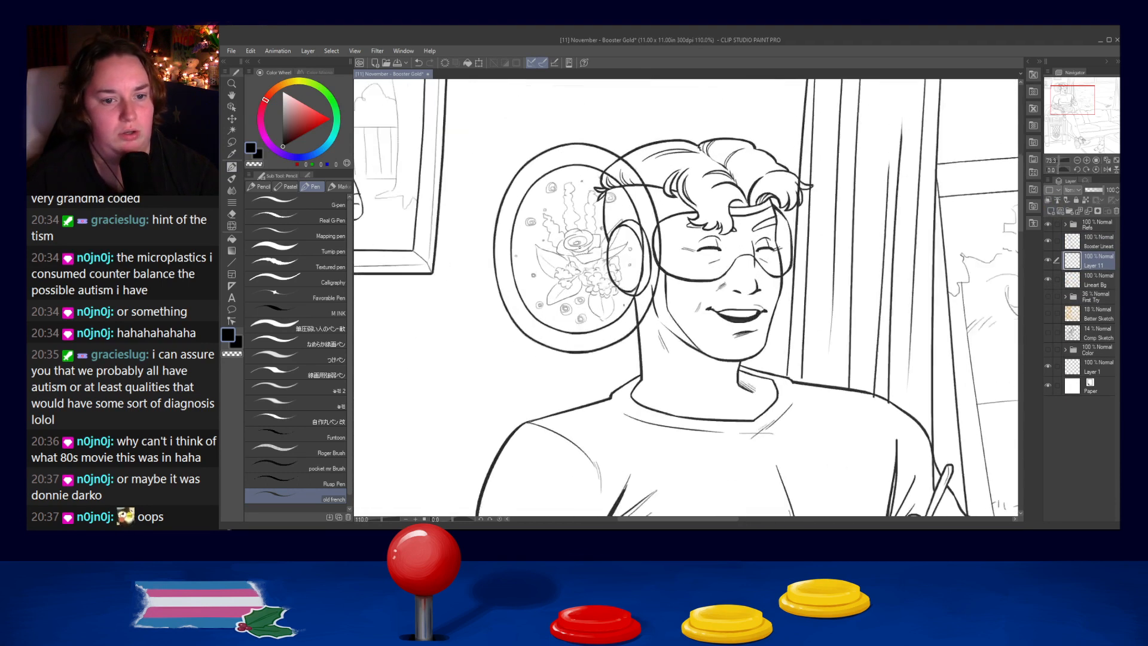
{"action": "key", "text": "x"}
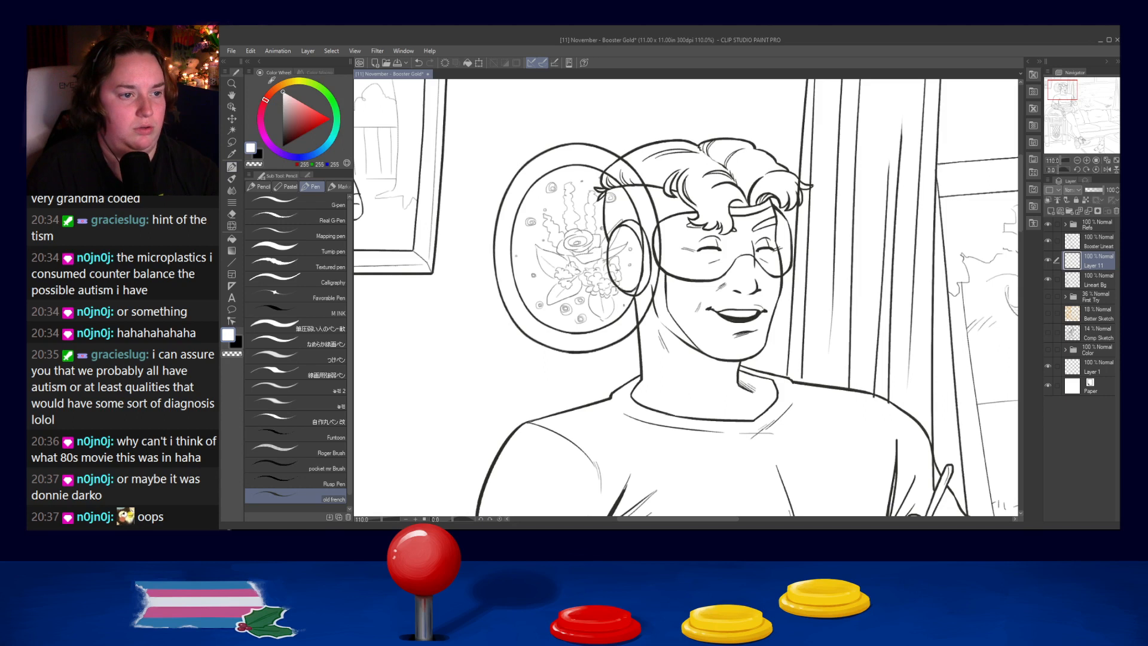
{"action": "left_click", "coordinate": [282, 205]}
{"action": "key", "text": "bracketright"}
{"action": "key", "text": "bracketright"}
{"action": "key", "text": "bracketright"}
{"action": "key", "text": "bracketright"}
{"action": "key", "text": "bracketright"}
{"action": "key", "text": "bracketright"}
{"action": "left_click_drag", "start_coordinate": [643, 178], "coordinate": [672, 296]}
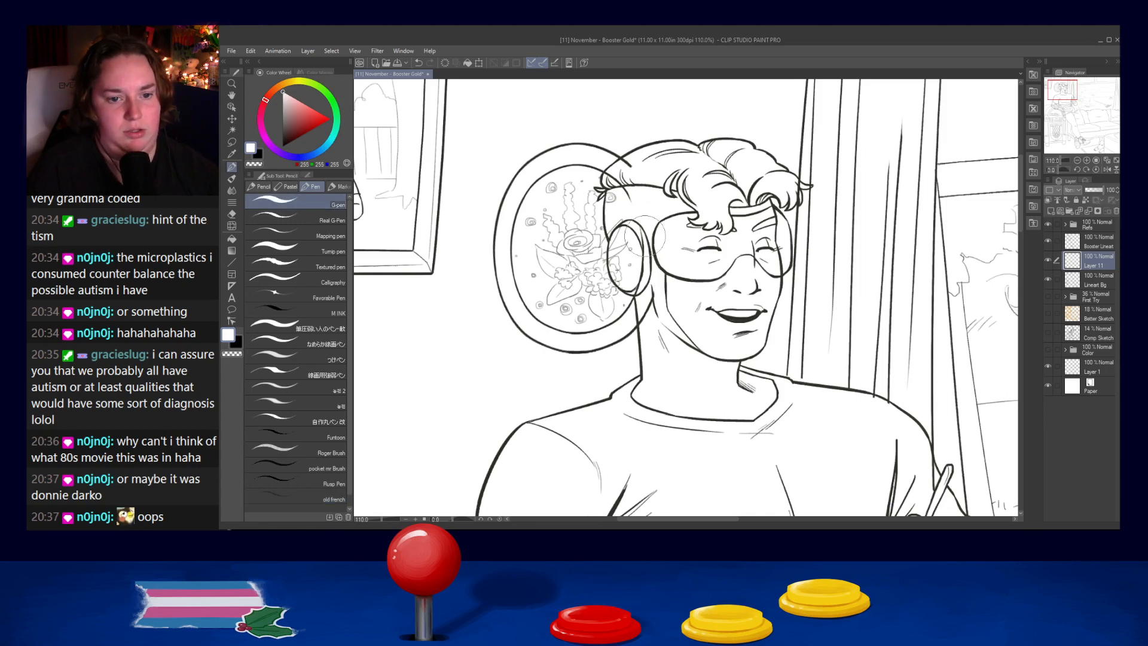
{"action": "mouse_move", "coordinate": [639, 203]}
{"action": "left_mouse_down"}
{"action": "mouse_move", "coordinate": [629, 281]}
{"action": "mouse_move", "coordinate": [629, 234]}
{"action": "mouse_move", "coordinate": [616, 232]}
{"action": "mouse_move", "coordinate": [623, 271]}
{"action": "left_mouse_up"}
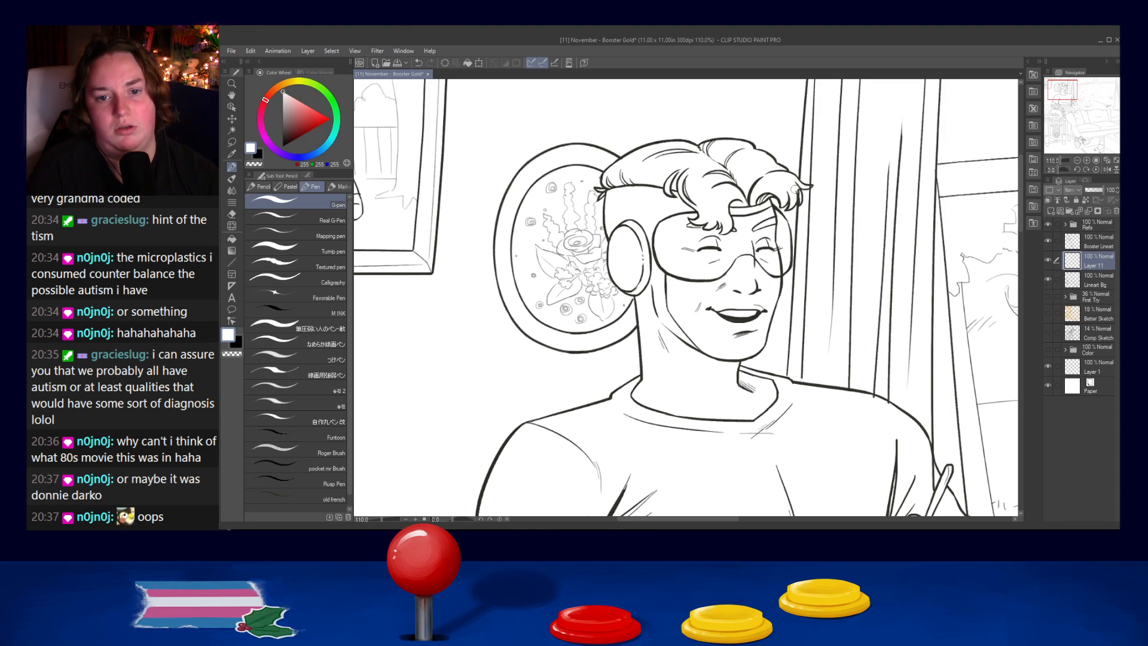
{"action": "key", "text": "ctrl+z"}
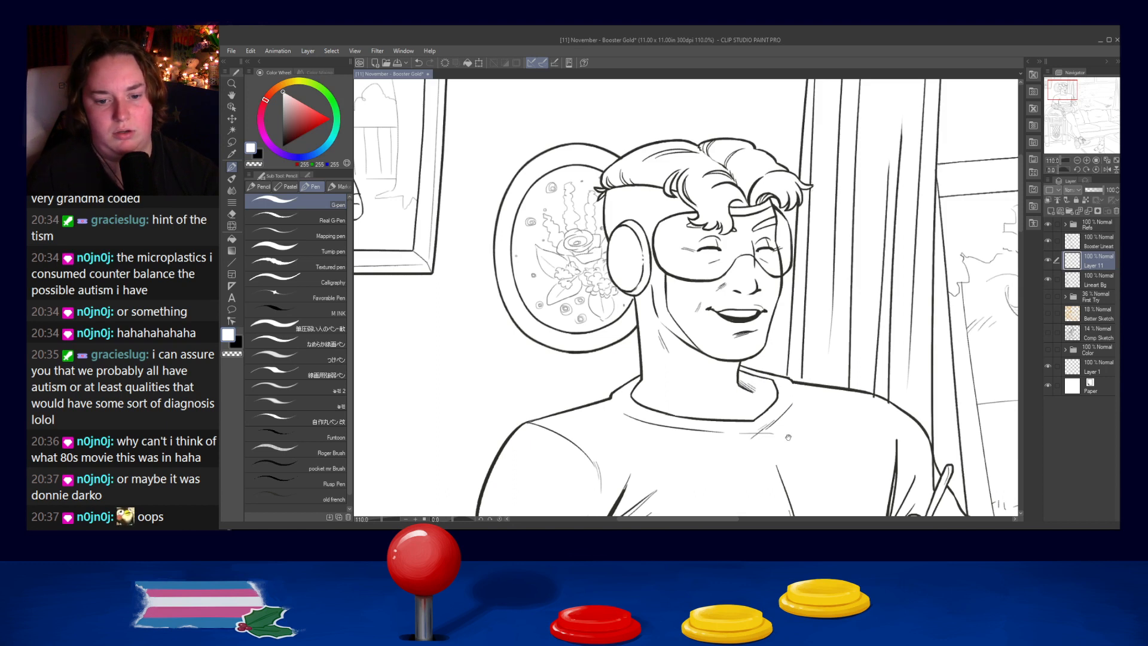
- Paint white over the jukebox lines showing through the resting arm, the hand holding the plate and the shorts
{"action": "left_click_drag", "start_coordinate": [799, 432], "coordinate": [753, 232]}
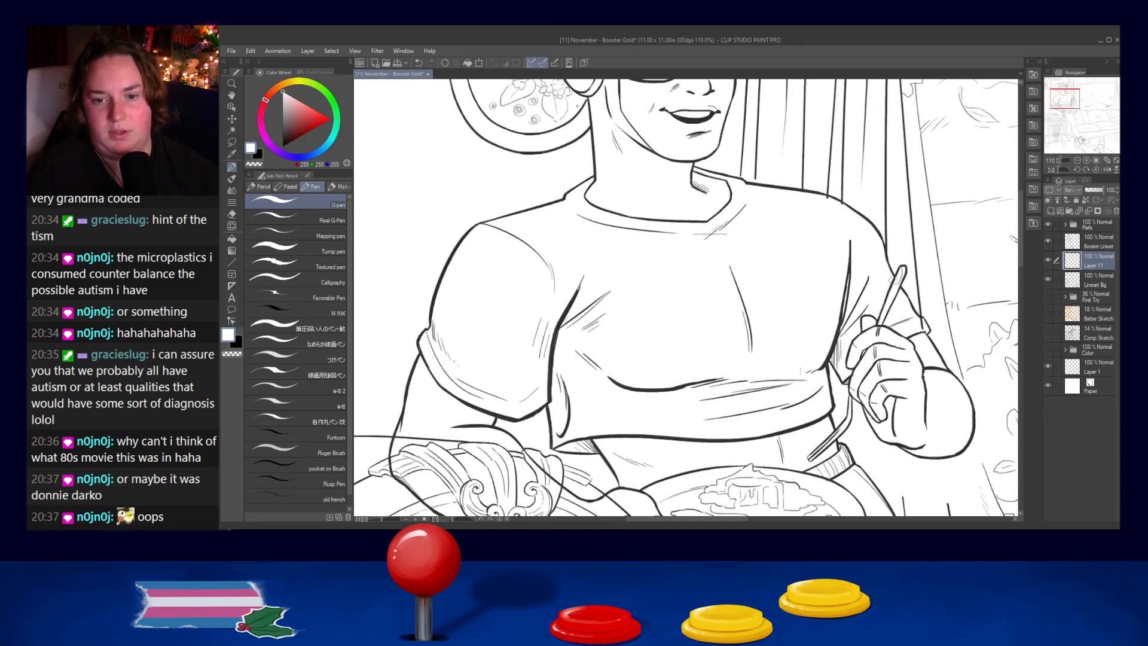
{"action": "left_click_drag", "start_coordinate": [744, 269], "coordinate": [767, 184]}
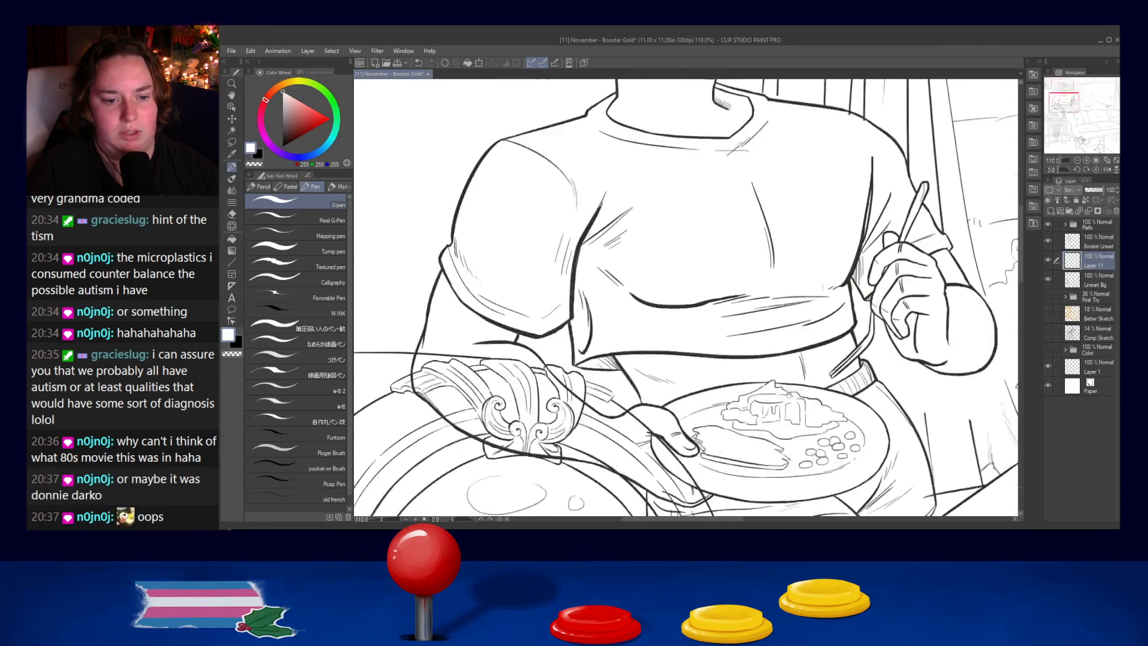
{"action": "left_click_drag", "start_coordinate": [788, 395], "coordinate": [777, 272]}
{"action": "mouse_move", "coordinate": [538, 272]}
{"action": "left_mouse_down"}
{"action": "mouse_move", "coordinate": [509, 246]}
{"action": "mouse_move", "coordinate": [552, 300]}
{"action": "mouse_move", "coordinate": [541, 308]}
{"action": "mouse_move", "coordinate": [550, 314]}
{"action": "mouse_move", "coordinate": [517, 313]}
{"action": "mouse_move", "coordinate": [603, 329]}
{"action": "mouse_move", "coordinate": [524, 244]}
{"action": "mouse_move", "coordinate": [530, 256]}
{"action": "mouse_move", "coordinate": [503, 250]}
{"action": "mouse_move", "coordinate": [510, 277]}
{"action": "mouse_move", "coordinate": [419, 236]}
{"action": "left_mouse_up"}
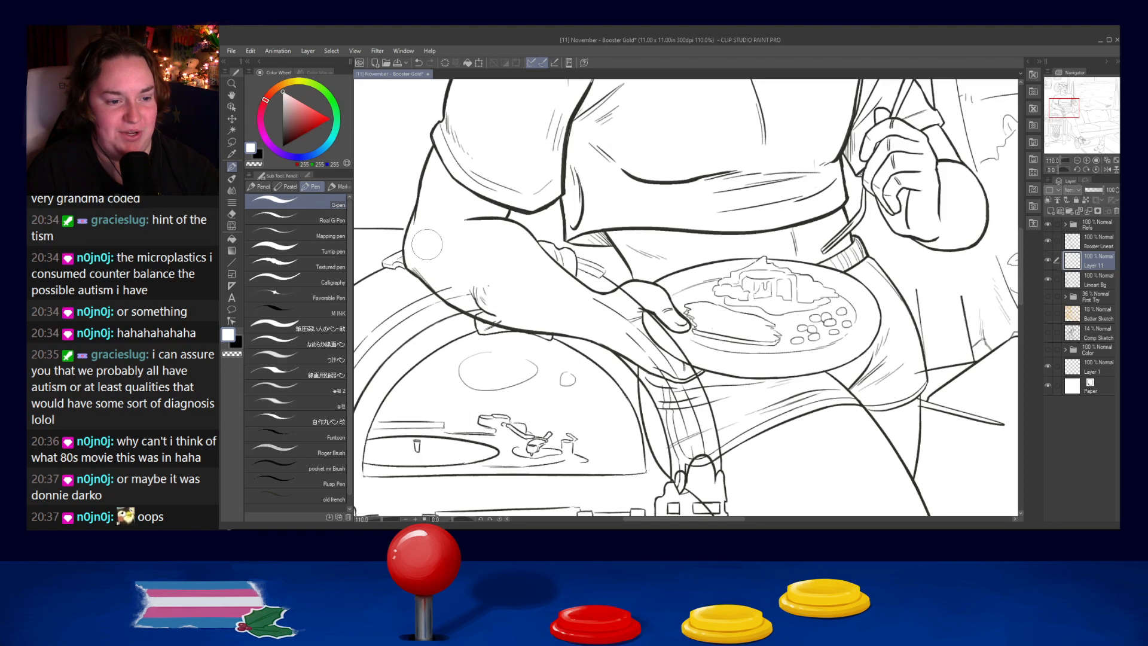
{"action": "key", "text": "ctrl+z"}
{"action": "mouse_move", "coordinate": [418, 244]}
{"action": "left_mouse_down"}
{"action": "mouse_move", "coordinate": [427, 266]}
{"action": "mouse_move", "coordinate": [499, 310]}
{"action": "mouse_move", "coordinate": [454, 286]}
{"action": "mouse_move", "coordinate": [448, 243]}
{"action": "mouse_move", "coordinate": [515, 238]}
{"action": "mouse_move", "coordinate": [589, 302]}
{"action": "mouse_move", "coordinate": [611, 314]}
{"action": "mouse_move", "coordinate": [623, 299]}
{"action": "mouse_move", "coordinate": [640, 305]}
{"action": "mouse_move", "coordinate": [659, 355]}
{"action": "mouse_move", "coordinate": [579, 260]}
{"action": "mouse_move", "coordinate": [595, 311]}
{"action": "mouse_move", "coordinate": [637, 358]}
{"action": "mouse_move", "coordinate": [610, 350]}
{"action": "mouse_move", "coordinate": [655, 391]}
{"action": "mouse_move", "coordinate": [624, 326]}
{"action": "mouse_move", "coordinate": [620, 277]}
{"action": "left_mouse_up"}
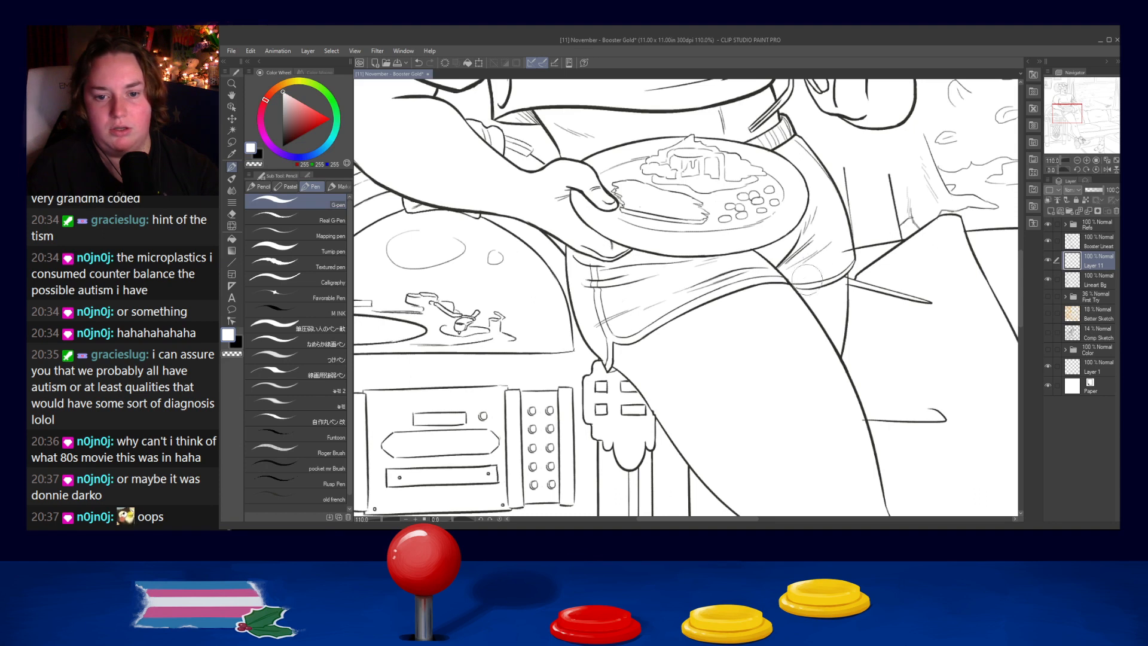
- Examine the whole composition and the legs at several zoom levels for background lines crossing the figure and overall readability
{"action": "scroll", "coordinate": [813, 240], "scroll_direction": "down", "scroll_amount": 2}
{"action": "scroll", "coordinate": [812, 240], "scroll_direction": "down", "scroll_amount": 3}
{"action": "left_click_drag", "start_coordinate": [812, 240], "coordinate": [703, 146]}
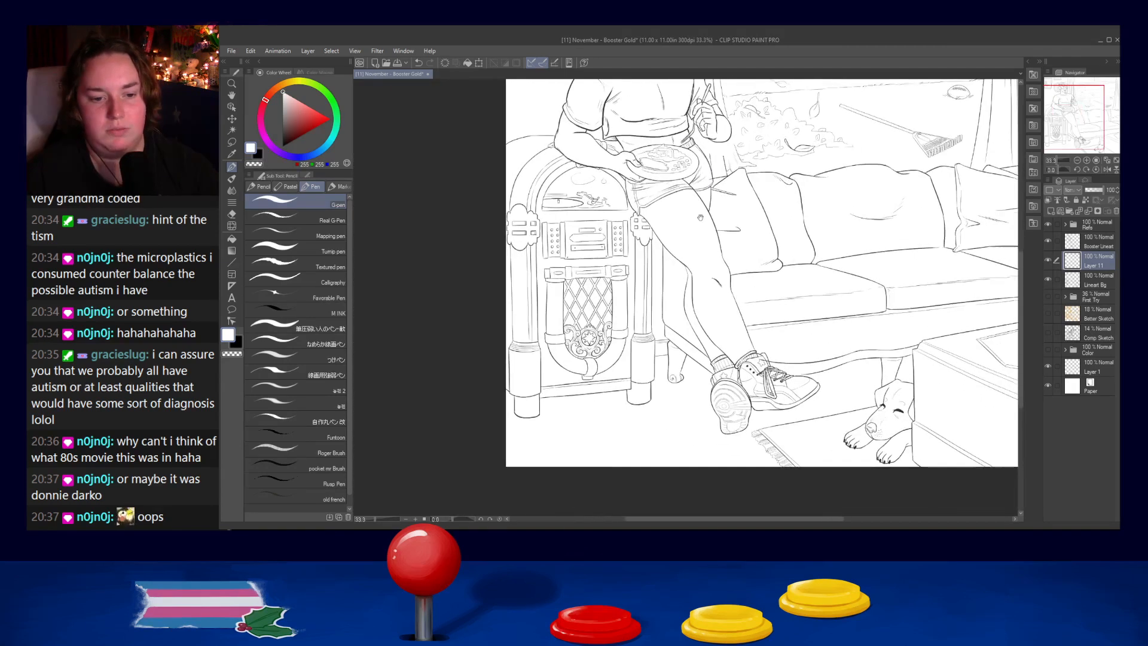
{"action": "scroll", "coordinate": [703, 146], "scroll_direction": "up", "scroll_amount": 1}
{"action": "scroll", "coordinate": [792, 359], "scroll_direction": "up", "scroll_amount": 2}
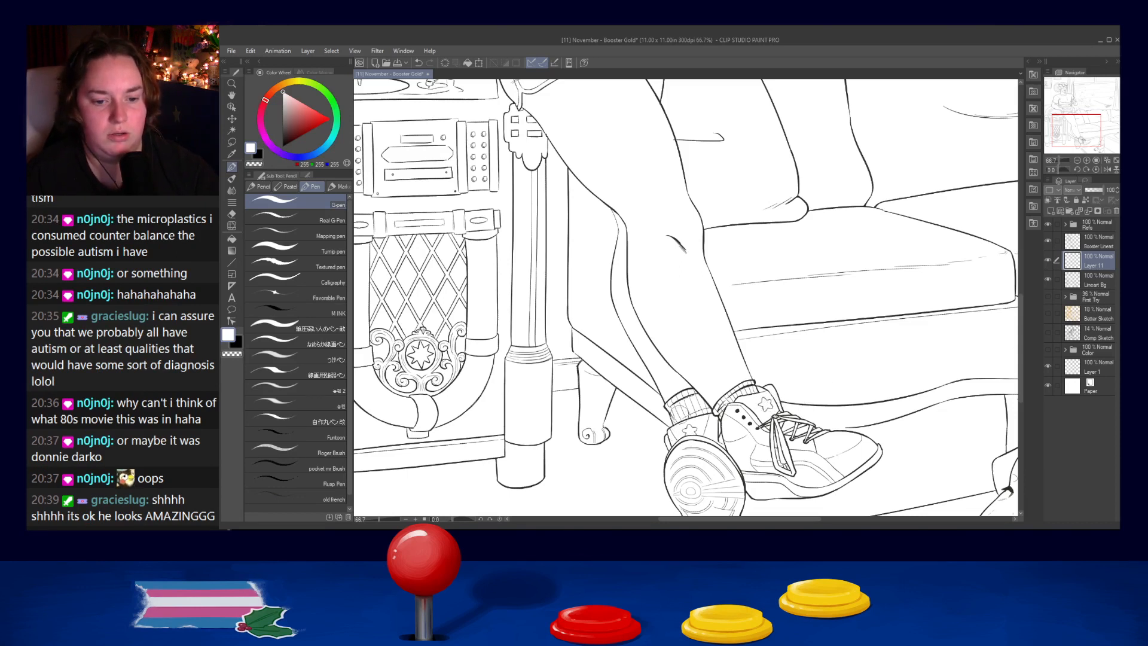
{"action": "scroll", "coordinate": [714, 340], "scroll_direction": "down", "scroll_amount": 2}
{"action": "scroll", "coordinate": [714, 340], "scroll_direction": "down", "scroll_amount": 2}
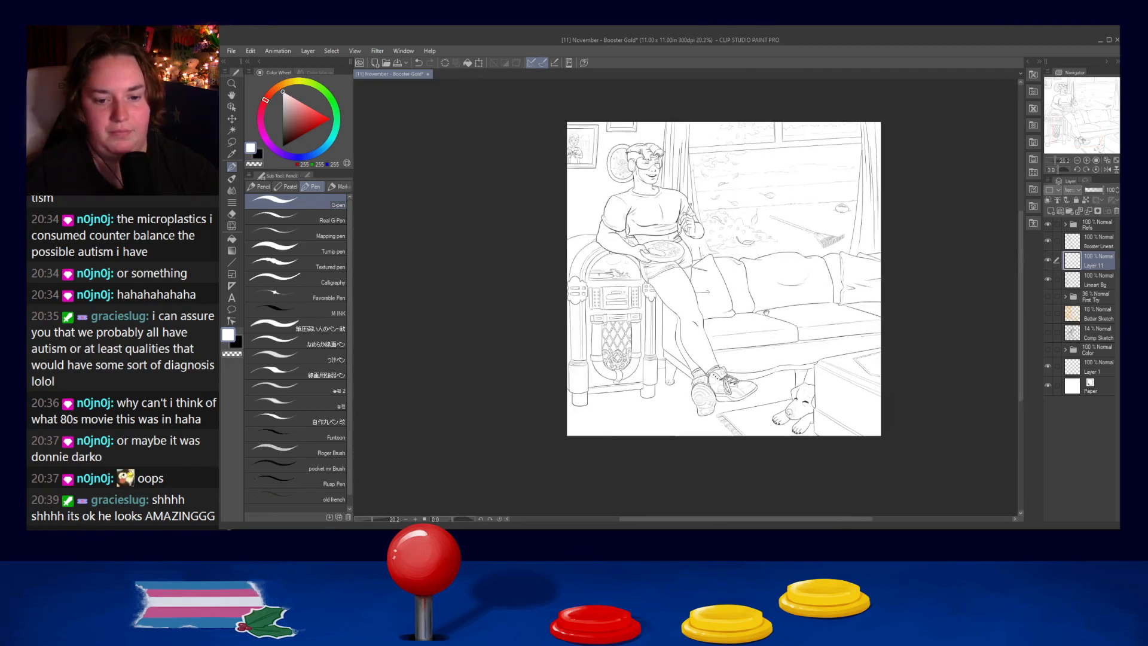
{"action": "scroll", "coordinate": [754, 448], "scroll_direction": "up", "scroll_amount": 3}
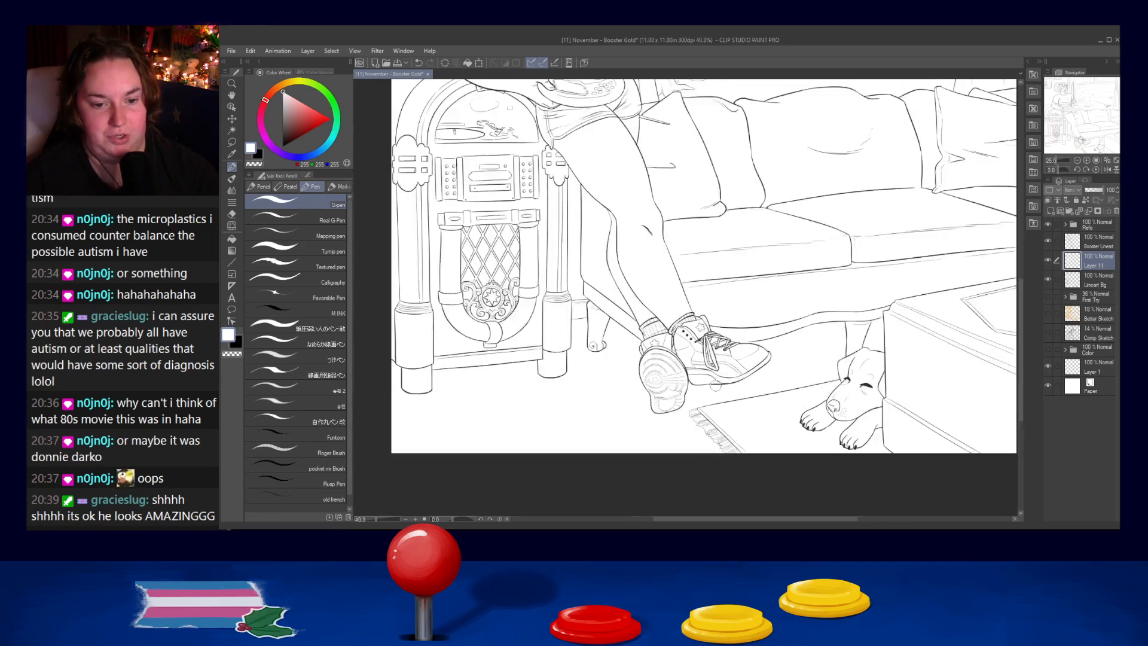
{"action": "scroll", "coordinate": [755, 271], "scroll_direction": "down", "scroll_amount": 6}
{"action": "scroll", "coordinate": [756, 271], "scroll_direction": "up", "scroll_amount": 6}
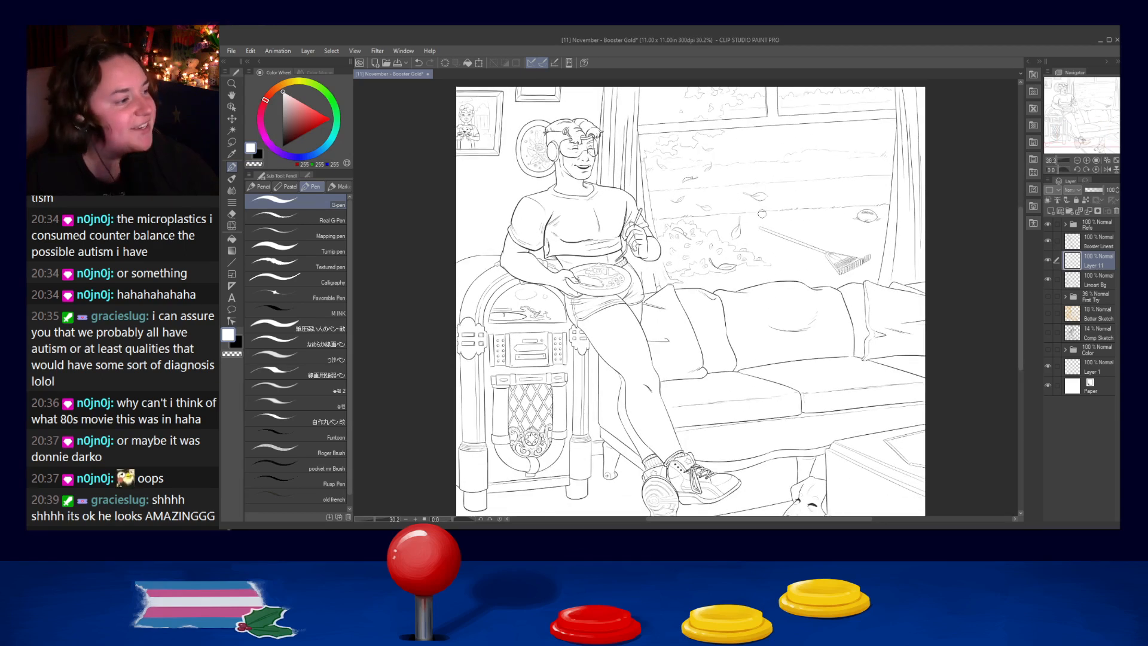
{"action": "scroll", "coordinate": [761, 214], "scroll_direction": "down", "scroll_amount": 2}
{"action": "scroll", "coordinate": [809, 441], "scroll_direction": "up", "scroll_amount": 3}
{"action": "scroll", "coordinate": [725, 384], "scroll_direction": "down", "scroll_amount": 1}
{"action": "mouse_move", "coordinate": [639, 246]}
{"action": "left_mouse_down"}
{"action": "mouse_move", "coordinate": [835, 394]}
{"action": "mouse_move", "coordinate": [793, 360]}
{"action": "mouse_move", "coordinate": [701, 330]}
{"action": "left_mouse_up"}
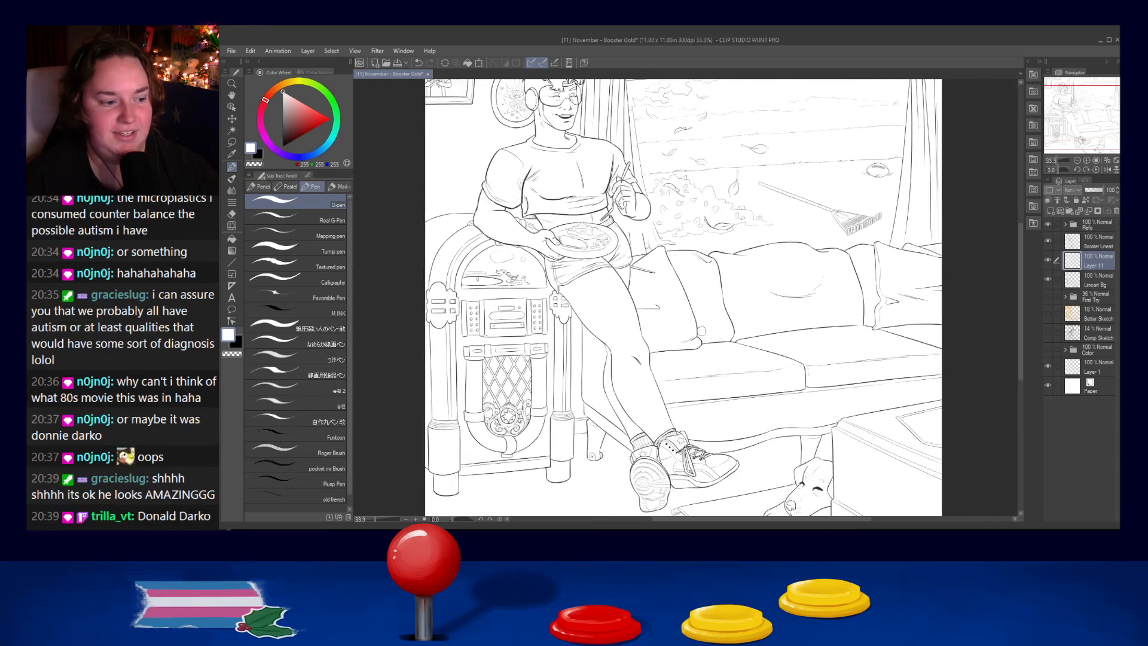
{"action": "scroll", "coordinate": [701, 331], "scroll_direction": "down", "scroll_amount": 1}
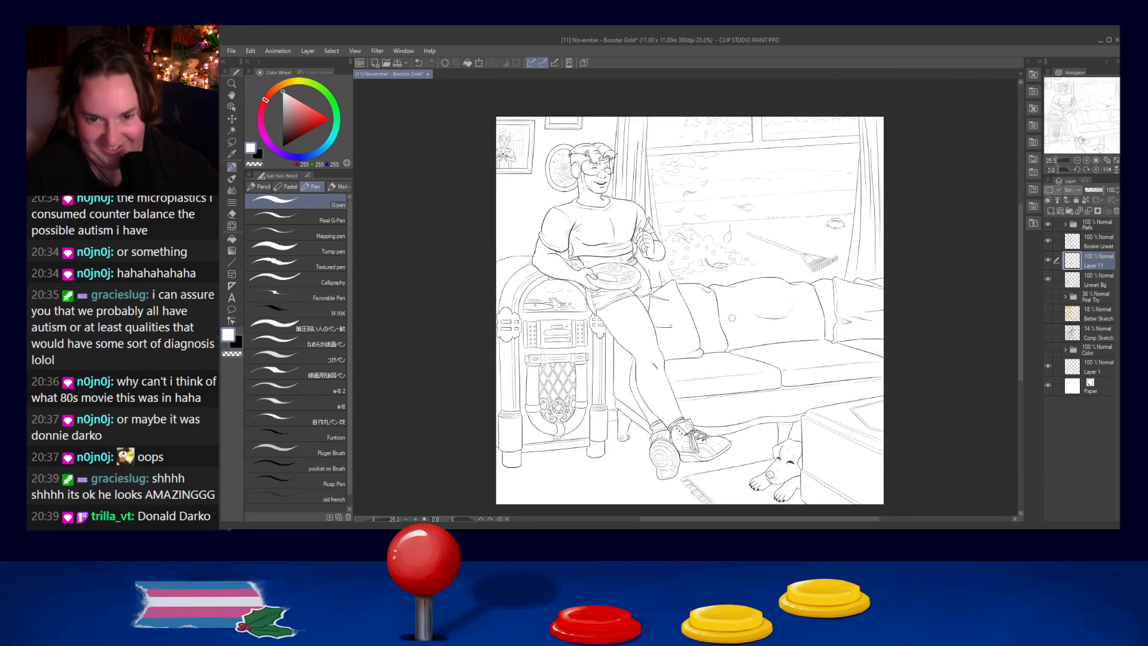
{"action": "left_click_drag", "start_coordinate": [847, 286], "coordinate": [843, 287]}
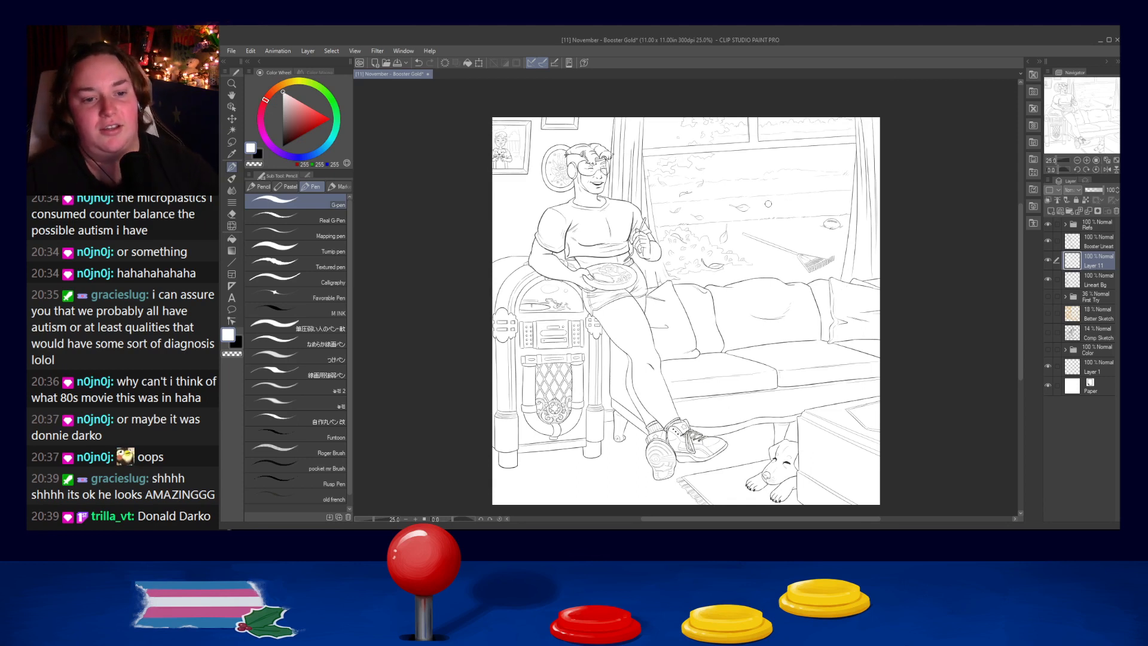
{"action": "scroll", "coordinate": [768, 276], "scroll_direction": "down", "scroll_amount": 1}
{"action": "scroll", "coordinate": [765, 286], "scroll_direction": "up", "scroll_amount": 2}
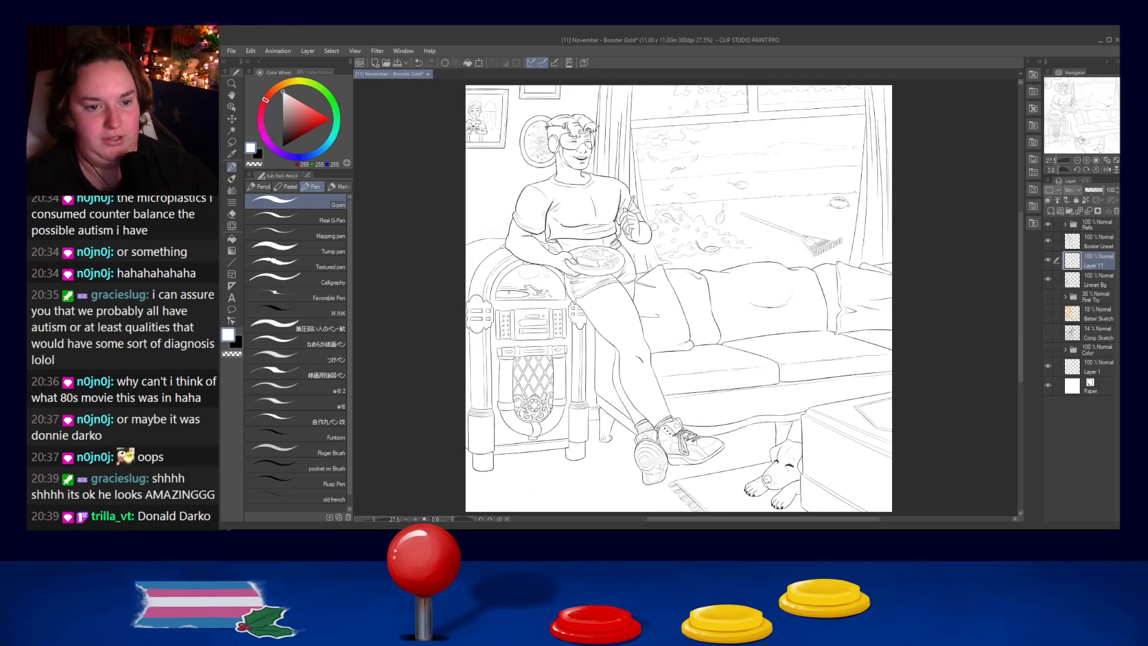
{"action": "scroll", "coordinate": [532, 218], "scroll_direction": "up", "scroll_amount": 1}
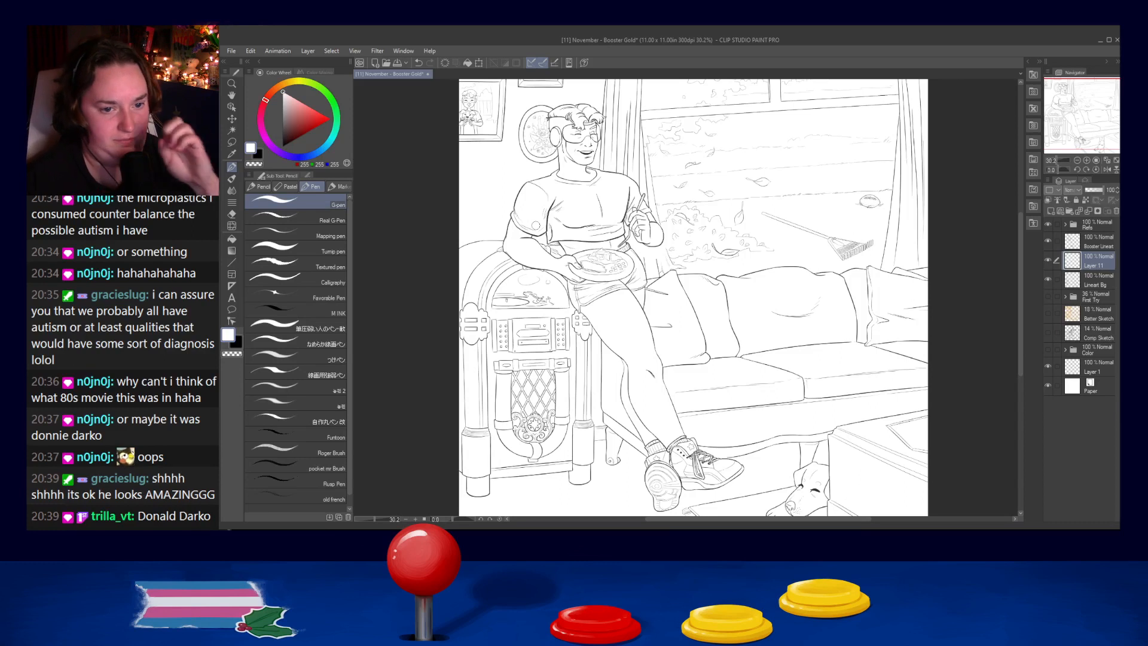
{"action": "scroll", "coordinate": [698, 204], "scroll_direction": "down", "scroll_amount": 1}
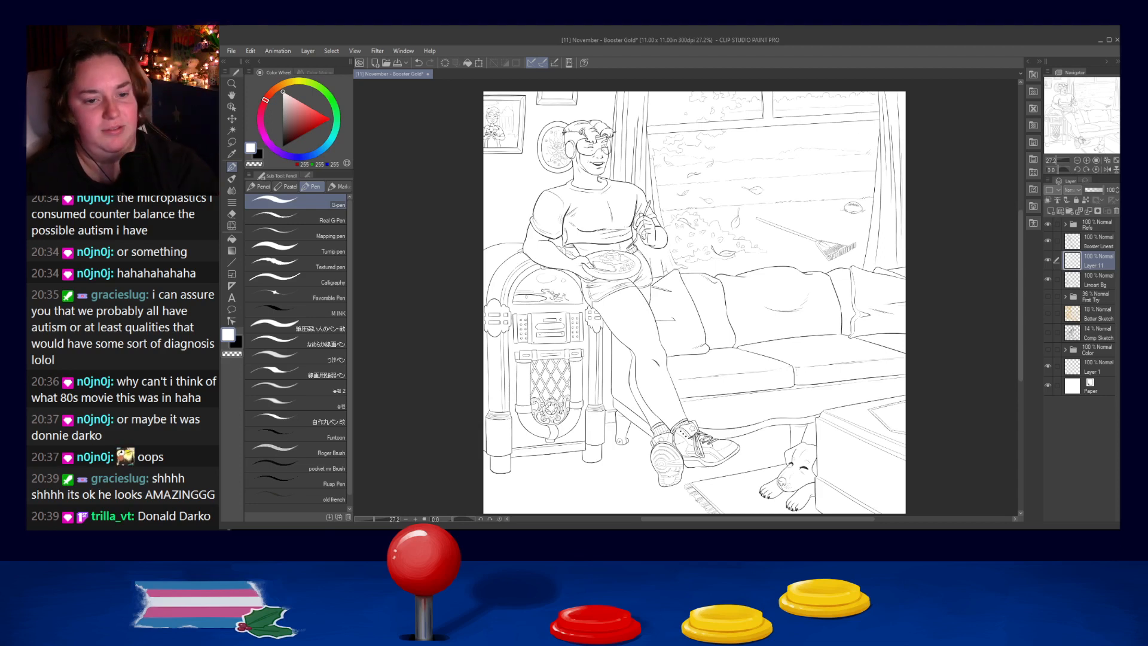
{"action": "scroll", "coordinate": [613, 299], "scroll_direction": "up", "scroll_amount": 3}
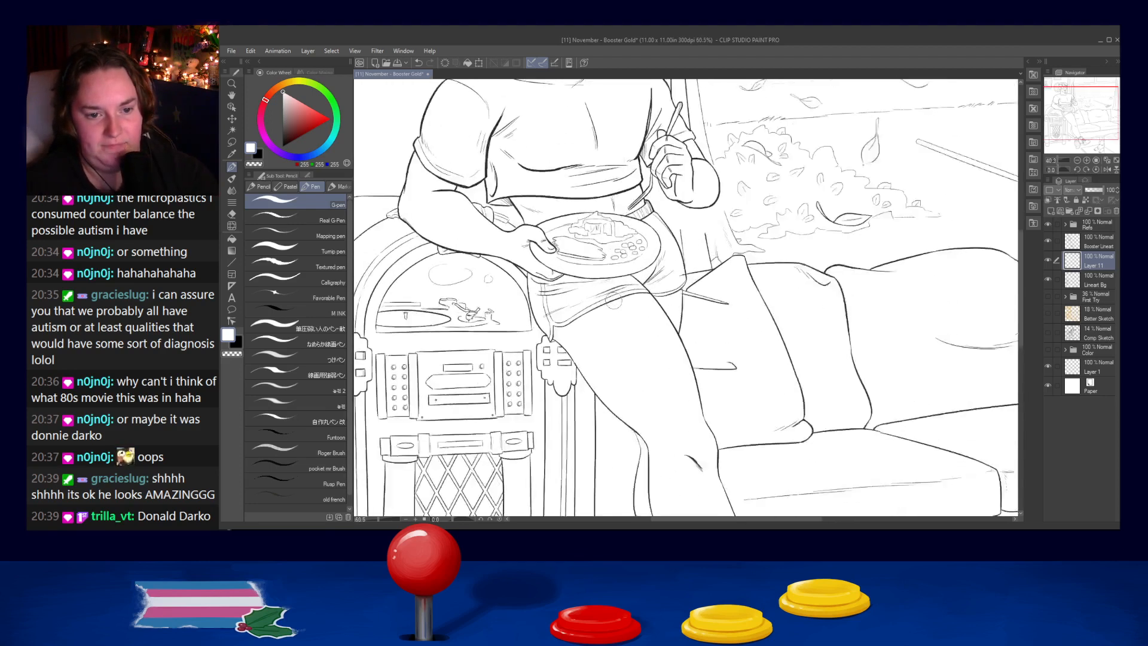
{"action": "scroll", "coordinate": [613, 302], "scroll_direction": "down", "scroll_amount": 4}
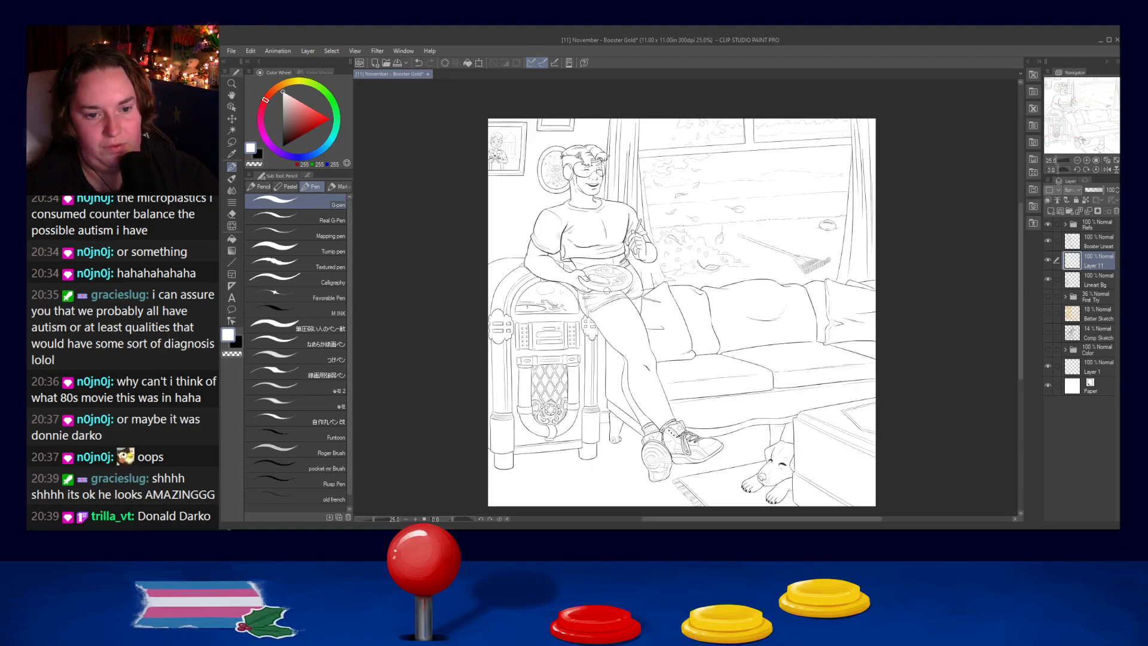
{"action": "scroll", "coordinate": [608, 292], "scroll_direction": "up", "scroll_amount": 4}
{"action": "left_click_drag", "start_coordinate": [634, 362], "coordinate": [653, 188]}
{"action": "scroll", "coordinate": [638, 157], "scroll_direction": "up", "scroll_amount": 2}
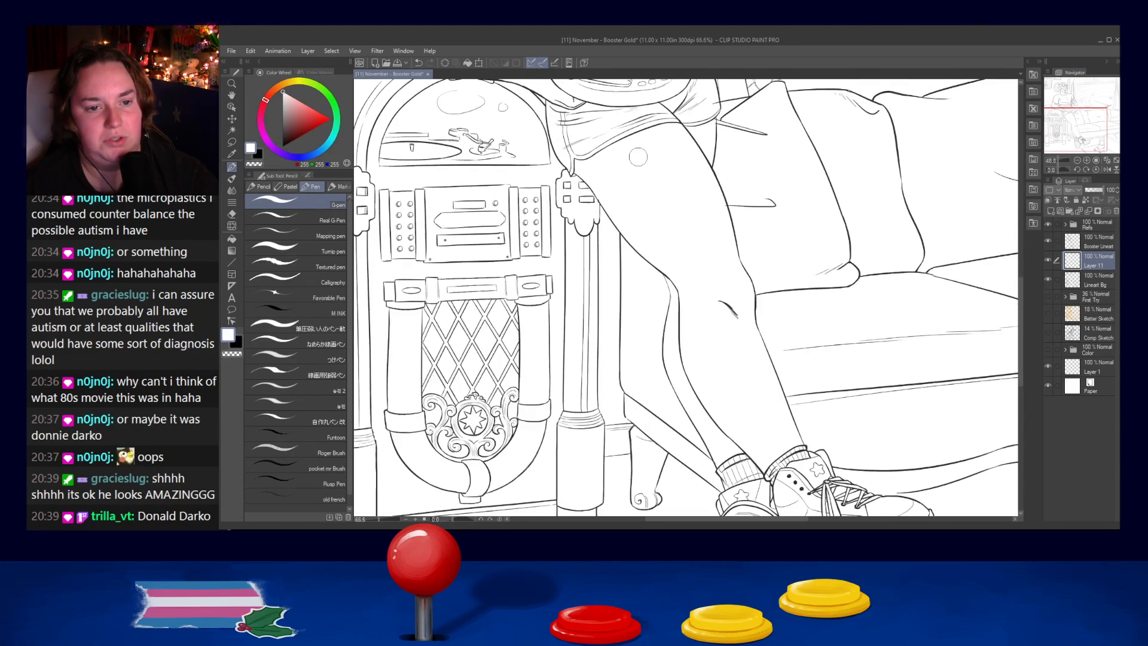
{"action": "scroll", "coordinate": [637, 157], "scroll_direction": "up", "scroll_amount": 1}
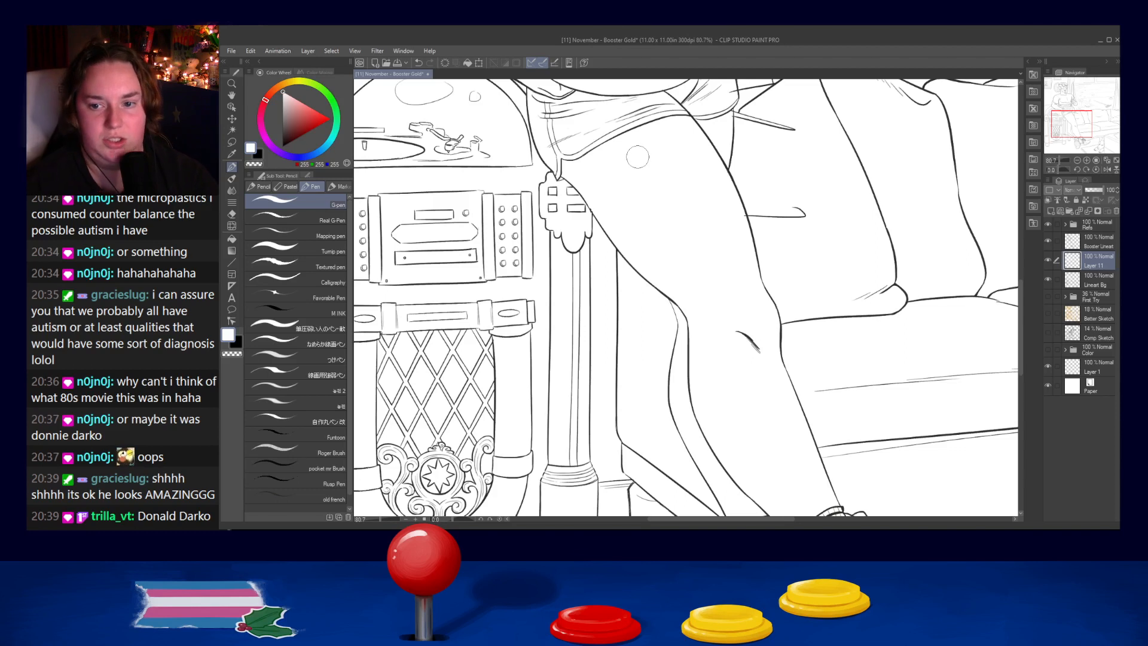
- Check the white cover-up by toggling its layer's visibility, leaving it shown, and make the Booster line art layer active
{"action": "left_click", "coordinate": [1048, 260]}
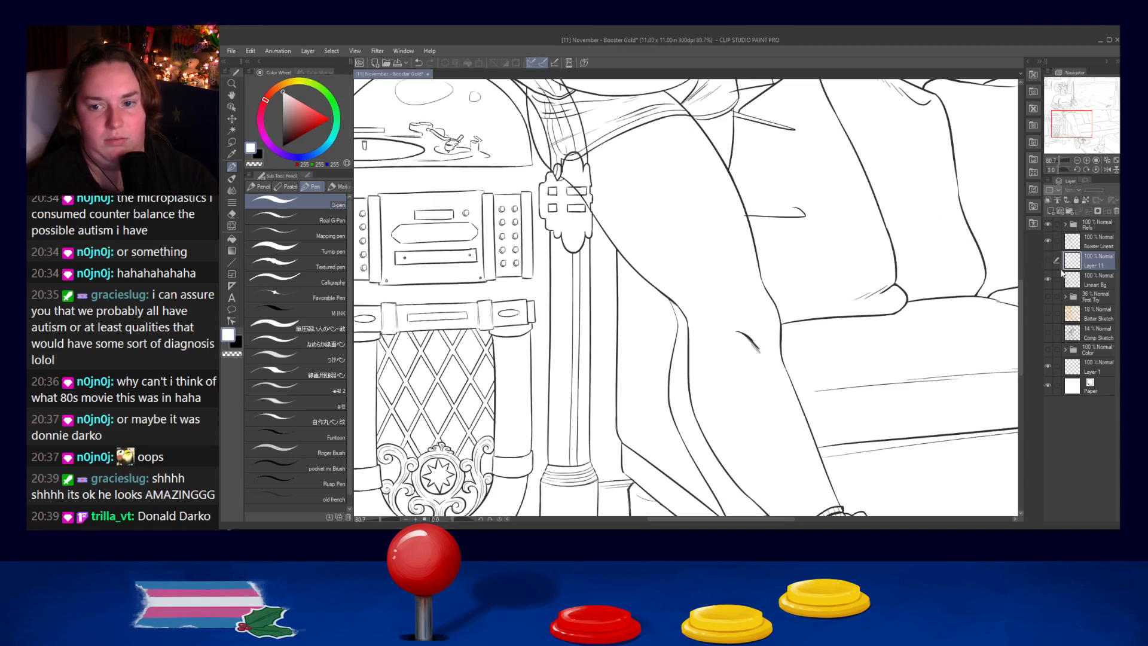
{"action": "left_click", "coordinate": [1047, 261]}
{"action": "left_click", "coordinate": [1076, 242]}
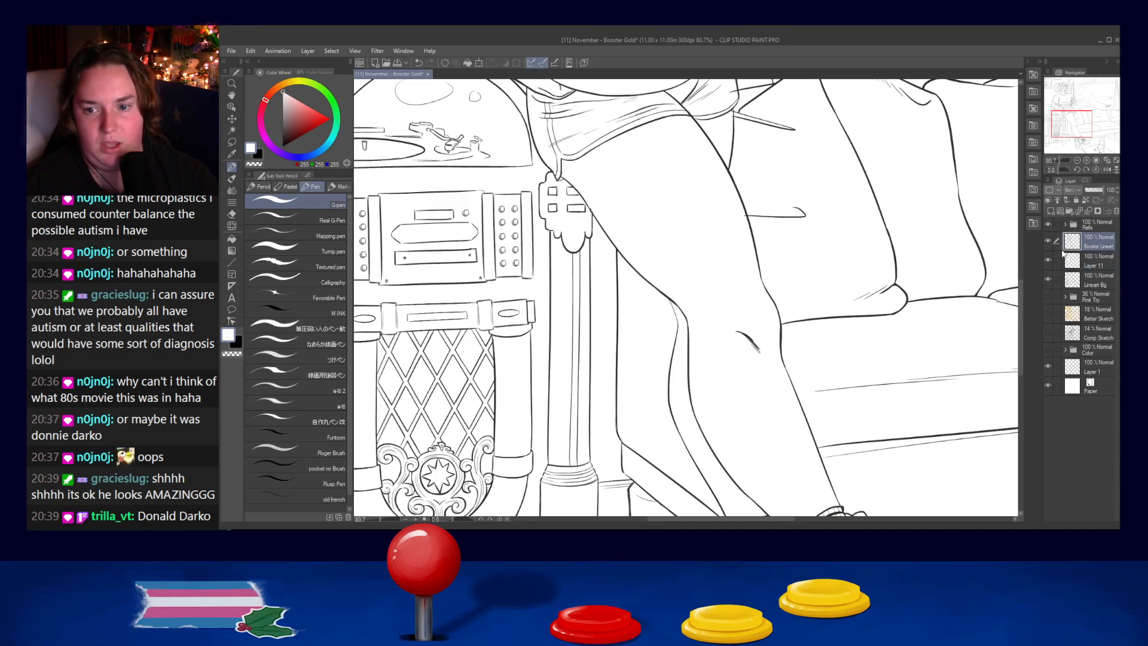
- Thicken the shorts' outer outline beside the jukebox down to the hem with the black old french pen
{"action": "key", "text": "x"}
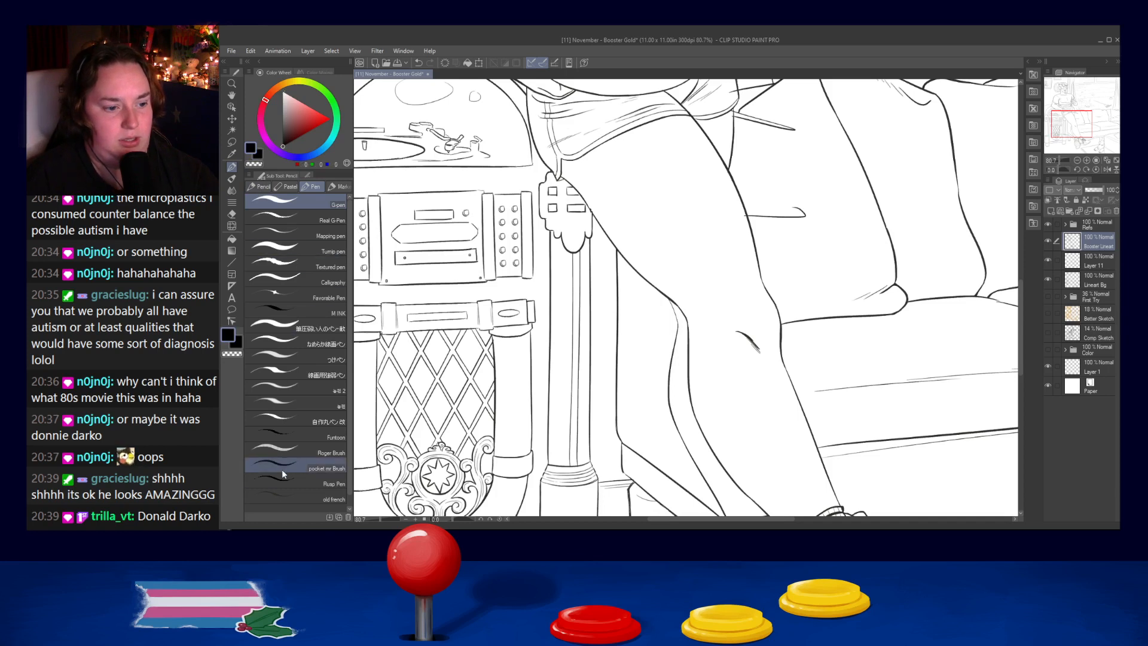
{"action": "left_click", "coordinate": [286, 496]}
{"action": "mouse_move", "coordinate": [558, 187]}
{"action": "left_mouse_down"}
{"action": "mouse_move", "coordinate": [603, 271]}
{"action": "mouse_move", "coordinate": [590, 181]}
{"action": "mouse_move", "coordinate": [625, 185]}
{"action": "left_mouse_up"}
{"action": "left_click_drag", "start_coordinate": [564, 159], "coordinate": [574, 253]}
{"action": "key", "text": "ctrl+z"}
{"action": "left_click_drag", "start_coordinate": [563, 162], "coordinate": [571, 277]}
{"action": "key", "text": "ctrl+z"}
{"action": "left_click_drag", "start_coordinate": [562, 160], "coordinate": [608, 324]}
{"action": "key", "text": "ctrl+z"}
{"action": "mouse_move", "coordinate": [563, 178]}
{"action": "left_mouse_down"}
{"action": "mouse_move", "coordinate": [596, 297]}
{"action": "mouse_move", "coordinate": [563, 189]}
{"action": "mouse_move", "coordinate": [588, 293]}
{"action": "left_mouse_up"}
{"action": "key", "text": "ctrl+z"}
{"action": "key", "text": "ctrl+z"}
{"action": "mouse_move", "coordinate": [563, 202]}
{"action": "left_mouse_down"}
{"action": "mouse_move", "coordinate": [584, 290]}
{"action": "mouse_move", "coordinate": [574, 257]}
{"action": "mouse_move", "coordinate": [577, 281]}
{"action": "mouse_move", "coordinate": [619, 336]}
{"action": "left_mouse_up"}
{"action": "key", "text": "ctrl+z"}
{"action": "key", "text": "ctrl+z"}
{"action": "key", "text": "ctrl+z"}
{"action": "left_click_drag", "start_coordinate": [583, 292], "coordinate": [614, 330]}
{"action": "key", "text": "ctrl+z"}
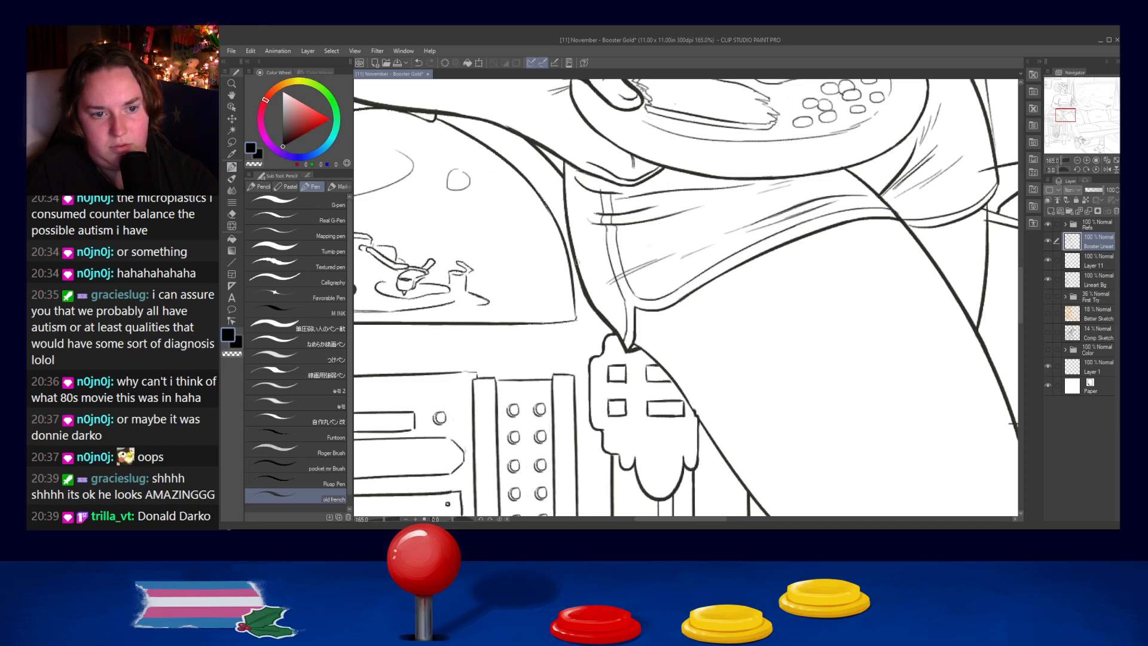
- Go over the upper stretch of the shorts' outer outline just beneath the forearm to add line weight
{"action": "left_click_drag", "start_coordinate": [561, 156], "coordinate": [564, 199]}
{"action": "left_click_drag", "start_coordinate": [564, 174], "coordinate": [577, 269]}
{"action": "key", "text": "ctrl+z"}
{"action": "key", "text": "ctrl+z"}
{"action": "left_click_drag", "start_coordinate": [564, 180], "coordinate": [579, 270]}
{"action": "key", "text": "ctrl+z"}
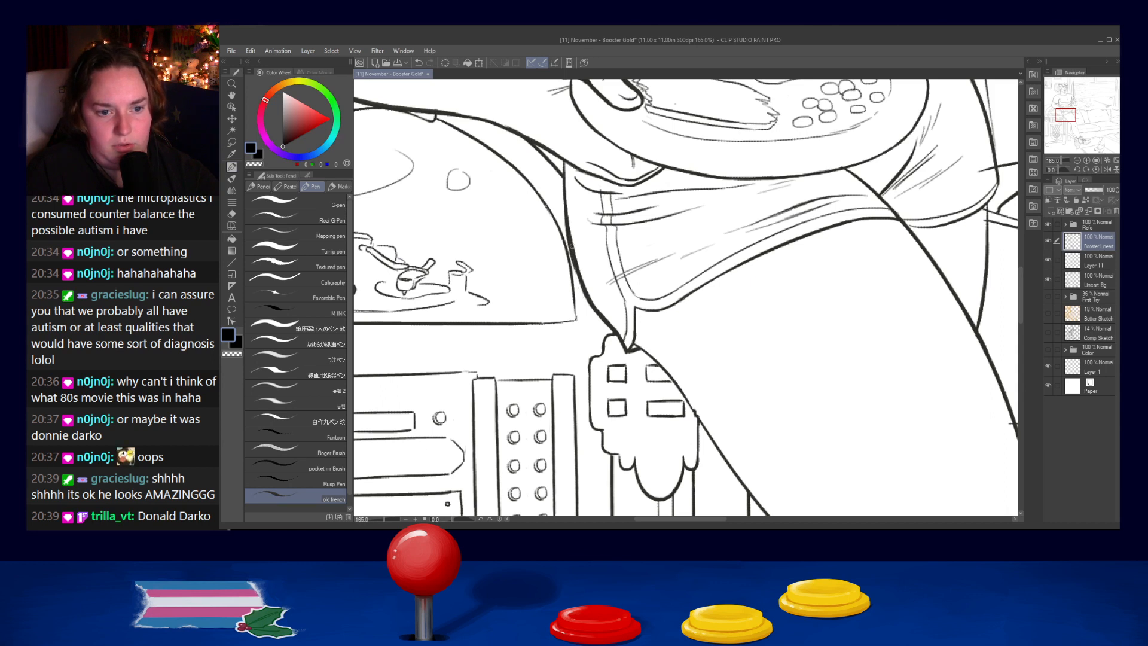
{"action": "key", "text": "ctrl+z"}
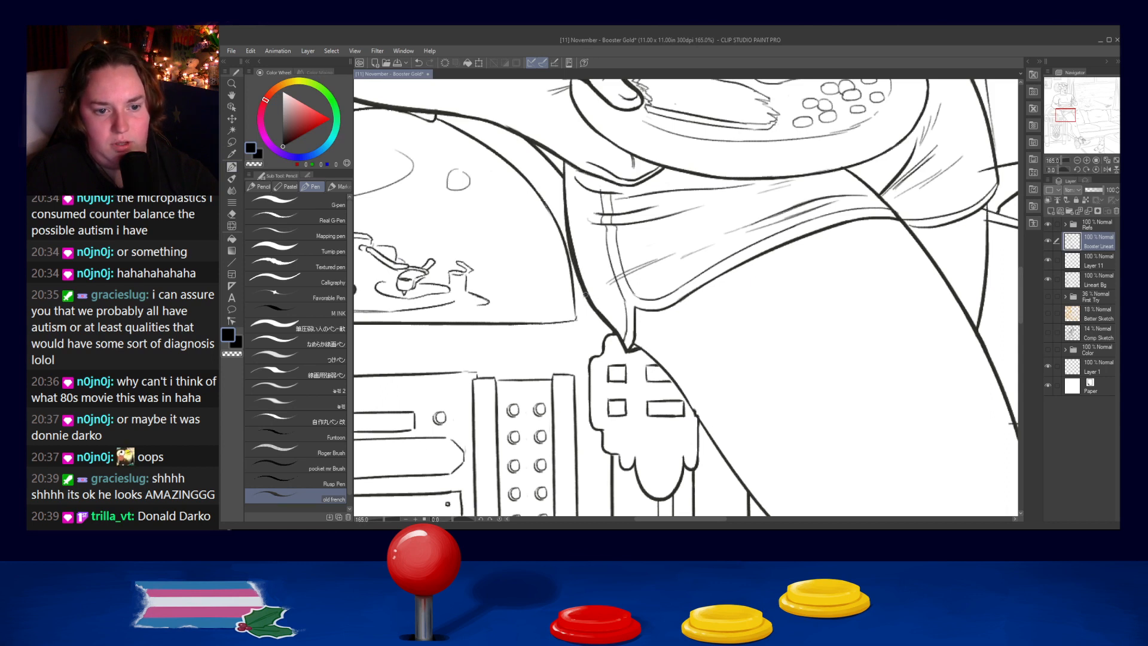
- Thicken the outline along the underside of the elbow resting on the jukebox
{"action": "scroll", "coordinate": [603, 274], "scroll_direction": "down", "scroll_amount": 6}
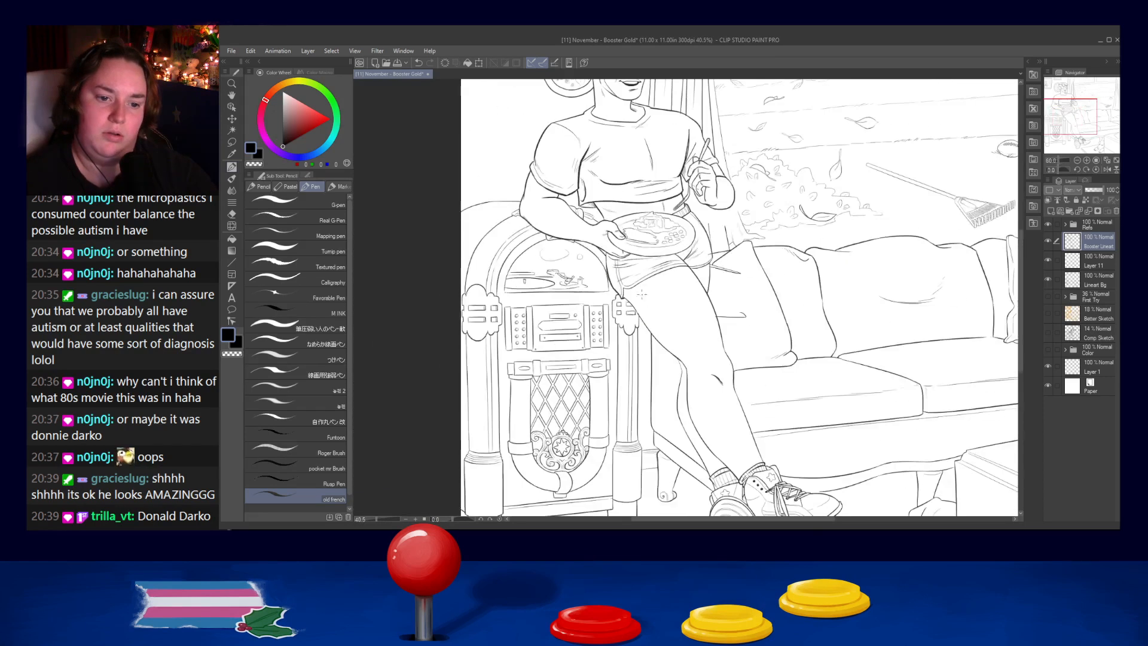
{"action": "scroll", "coordinate": [636, 292], "scroll_direction": "up", "scroll_amount": 4}
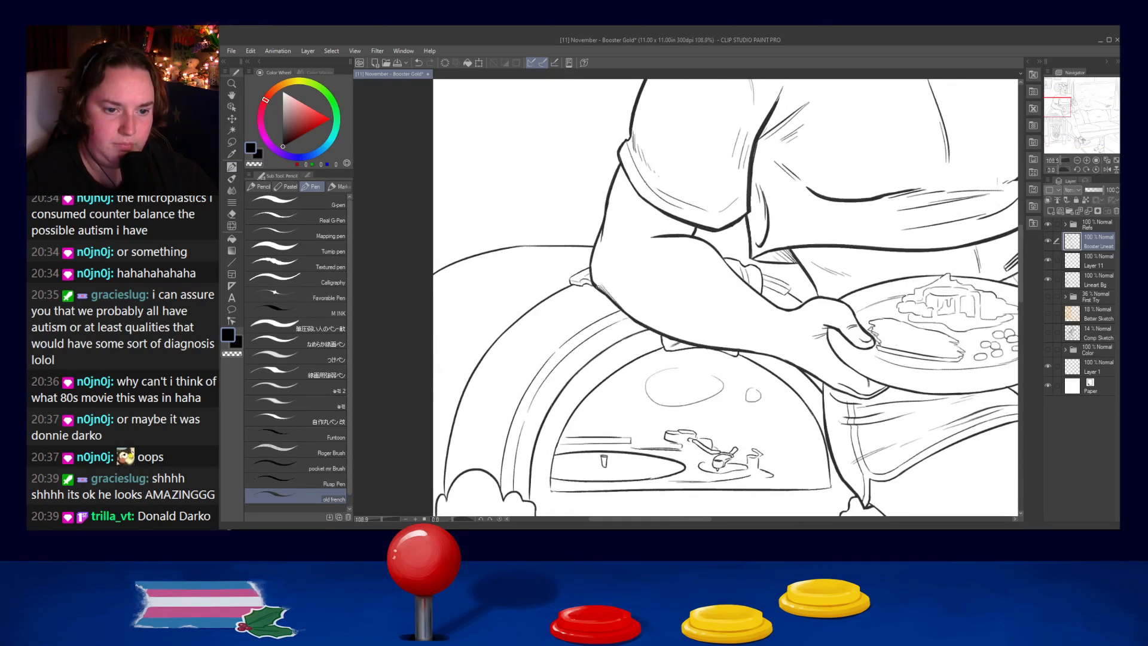
{"action": "left_click_drag", "start_coordinate": [591, 277], "coordinate": [637, 323]}
{"action": "key", "text": "ctrl+z"}
{"action": "key", "text": "ctrl+z"}
{"action": "key", "text": "ctrl+z"}
{"action": "key", "text": "ctrl+z"}
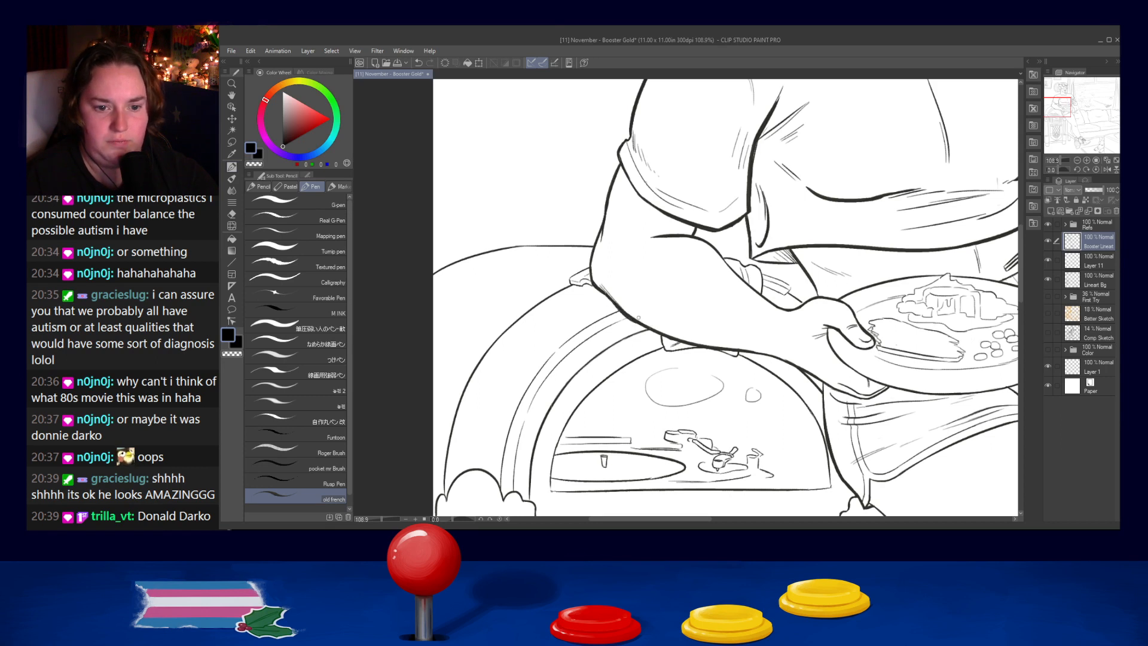
{"action": "key", "text": "ctrl+z"}
{"action": "left_click_drag", "start_coordinate": [608, 301], "coordinate": [663, 336]}
{"action": "key", "text": "ctrl+z"}
{"action": "key", "text": "ctrl+z"}
{"action": "key", "text": "ctrl+z"}
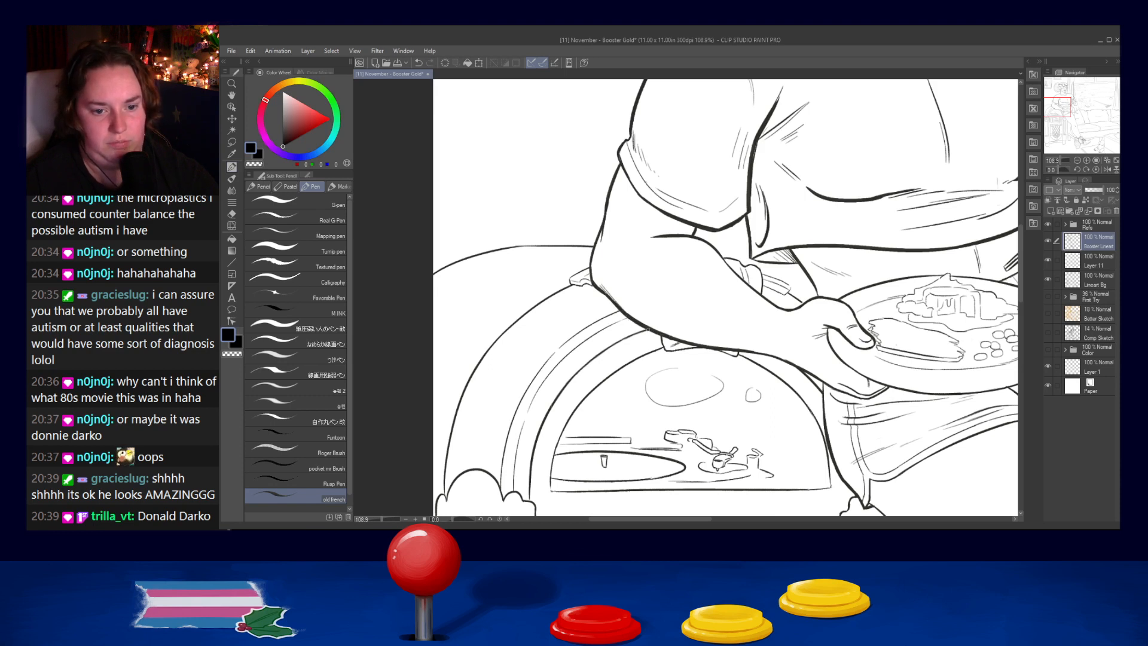
- Rework the shorts' side contour below the plate-holding hand with repeated heavier strokes
{"action": "scroll", "coordinate": [866, 327], "scroll_direction": "down", "scroll_amount": 6}
{"action": "scroll", "coordinate": [790, 229], "scroll_direction": "up", "scroll_amount": 4}
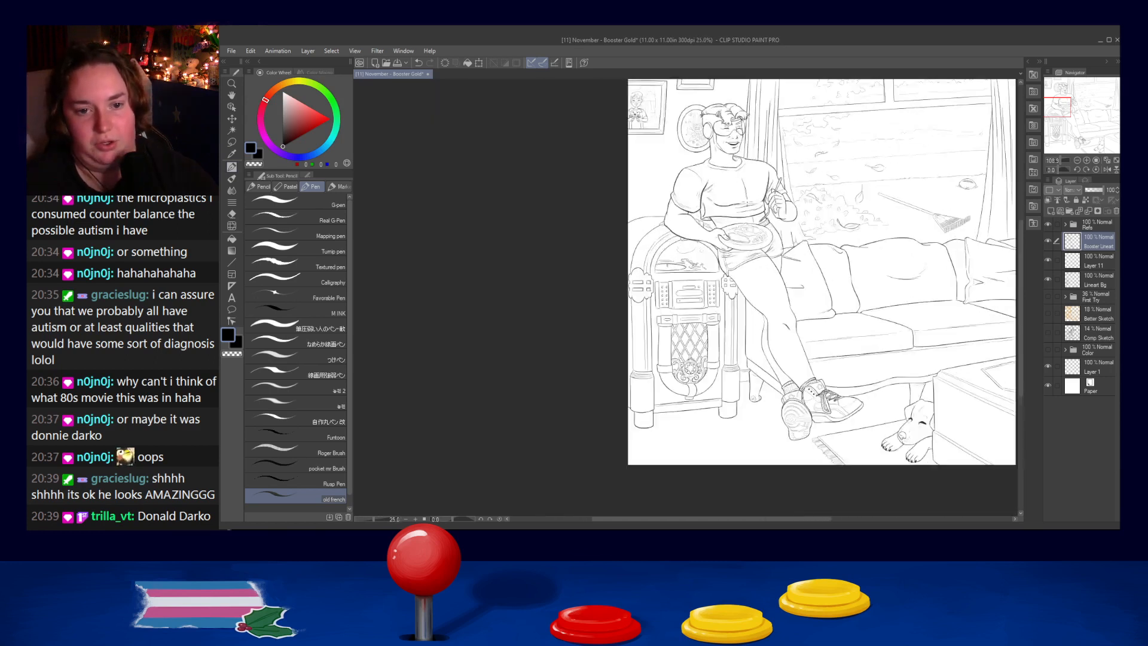
{"action": "scroll", "coordinate": [791, 225], "scroll_direction": "up", "scroll_amount": 1}
{"action": "scroll", "coordinate": [704, 249], "scroll_direction": "up", "scroll_amount": 6}
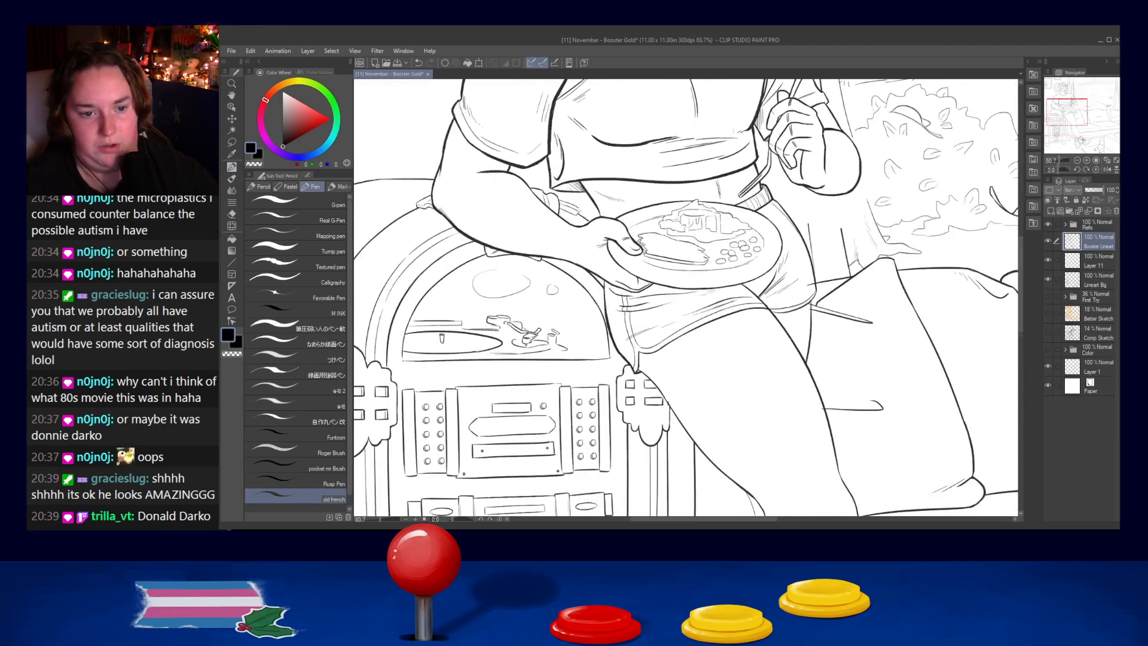
{"action": "left_click_drag", "start_coordinate": [516, 296], "coordinate": [521, 350]}
{"action": "key", "text": "ctrl+z"}
{"action": "left_click_drag", "start_coordinate": [517, 294], "coordinate": [519, 345]}
{"action": "key", "text": "ctrl+z"}
{"action": "key", "text": "ctrl+z"}
{"action": "left_click_drag", "start_coordinate": [516, 297], "coordinate": [520, 362]}
{"action": "key", "text": "ctrl+z"}
{"action": "left_click_drag", "start_coordinate": [516, 299], "coordinate": [523, 371]}
{"action": "key", "text": "ctrl+z"}
{"action": "key", "text": "ctrl+z"}
{"action": "left_click_drag", "start_coordinate": [516, 300], "coordinate": [521, 373]}
{"action": "key", "text": "ctrl+z"}
{"action": "key", "text": "ctrl+z"}
{"action": "left_click_drag", "start_coordinate": [516, 300], "coordinate": [522, 372]}
{"action": "key", "text": "ctrl+z"}
{"action": "scroll", "coordinate": [521, 335], "scroll_direction": "up", "scroll_amount": 2}
{"action": "scroll", "coordinate": [521, 334], "scroll_direction": "down", "scroll_amount": 2}
{"action": "left_click_drag", "start_coordinate": [517, 300], "coordinate": [523, 377]}
{"action": "left_click_drag", "start_coordinate": [517, 312], "coordinate": [524, 387]}
{"action": "key", "text": "ctrl+z"}
{"action": "left_click_drag", "start_coordinate": [519, 338], "coordinate": [526, 388]}
{"action": "key", "text": "ctrl+z"}
{"action": "mouse_move", "coordinate": [518, 311]}
{"action": "left_mouse_down"}
{"action": "mouse_move", "coordinate": [527, 397]}
{"action": "mouse_move", "coordinate": [524, 386]}
{"action": "left_mouse_up"}
{"action": "key", "text": "ctrl+z"}
{"action": "key", "text": "ctrl+z"}
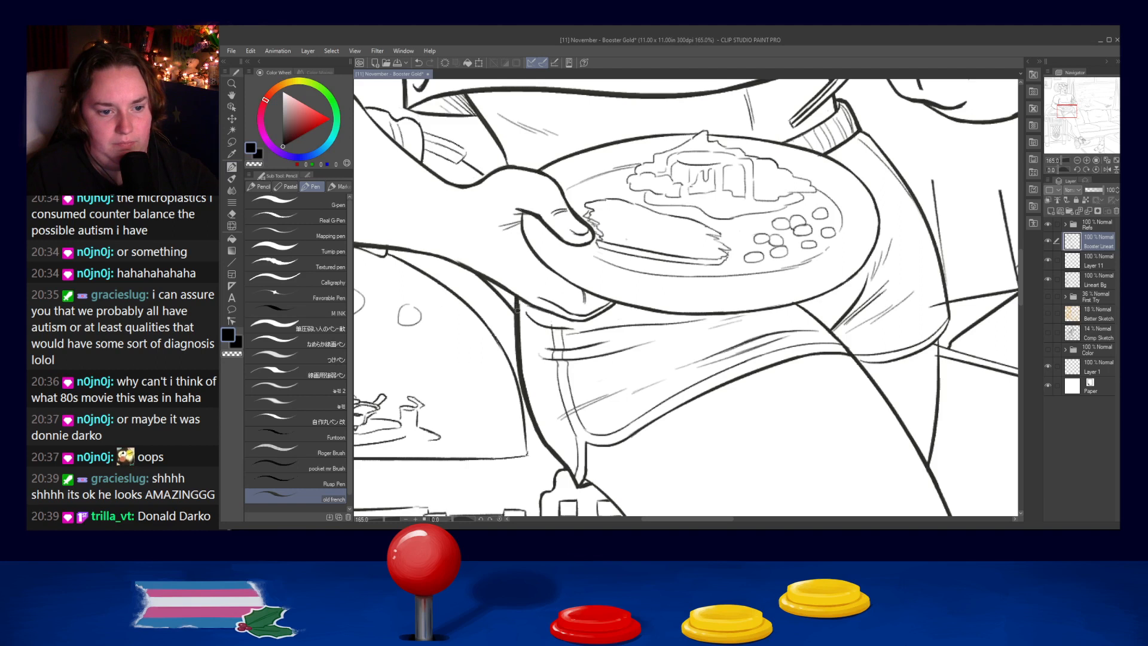
- Thicken the forearm's lower outline between the elbow and the wrist of the plate-holding hand
{"action": "mouse_move", "coordinate": [438, 273]}
{"action": "left_mouse_down"}
{"action": "mouse_move", "coordinate": [529, 305]}
{"action": "mouse_move", "coordinate": [525, 288]}
{"action": "mouse_move", "coordinate": [606, 328]}
{"action": "left_mouse_up"}
{"action": "key", "text": "ctrl+z"}
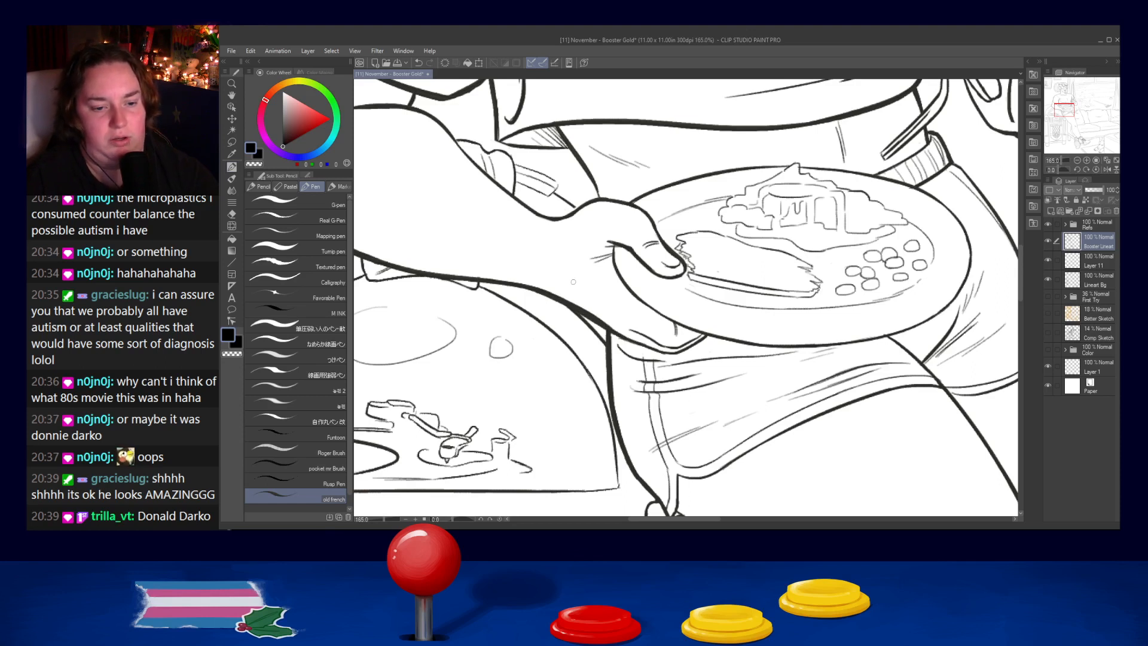
{"action": "scroll", "coordinate": [605, 325], "scroll_direction": "down", "scroll_amount": 6}
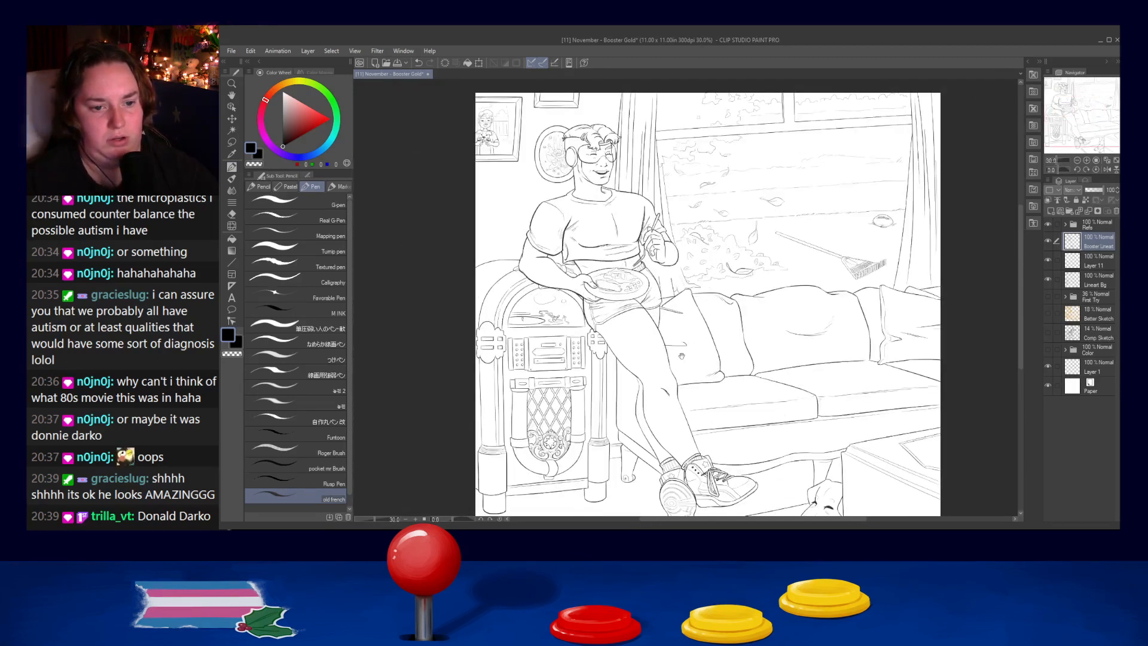
{"action": "scroll", "coordinate": [547, 299], "scroll_direction": "up", "scroll_amount": 5}
{"action": "scroll", "coordinate": [522, 231], "scroll_direction": "up", "scroll_amount": 3}
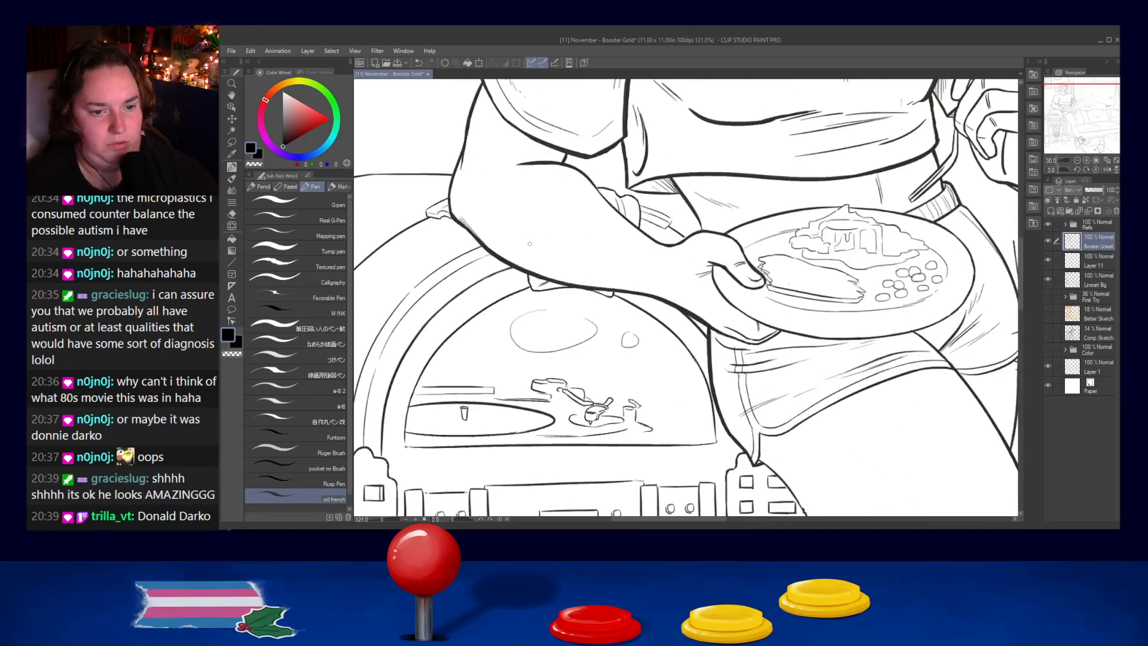
{"action": "key", "text": "ctrl+z"}
{"action": "left_click_drag", "start_coordinate": [545, 278], "coordinate": [621, 288]}
{"action": "key", "text": "ctrl+z"}
{"action": "mouse_move", "coordinate": [555, 279]}
{"action": "left_mouse_down"}
{"action": "mouse_move", "coordinate": [672, 303]}
{"action": "mouse_move", "coordinate": [649, 297]}
{"action": "mouse_move", "coordinate": [673, 304]}
{"action": "left_mouse_up"}
{"action": "key", "text": "ctrl+z"}
{"action": "key", "text": "ctrl+z"}
{"action": "key", "text": "ctrl+z"}
{"action": "key", "text": "ctrl+z"}
{"action": "key", "text": "ctrl+z"}
{"action": "key", "text": "ctrl+z"}
- Nudge the Booster line art layer slightly to the left over the jukebox
{"action": "mouse_move", "coordinate": [667, 385]}
{"action": "left_mouse_down"}
{"action": "mouse_move", "coordinate": [597, 382]}
{"action": "mouse_move", "coordinate": [546, 236]}
{"action": "mouse_move", "coordinate": [568, 222]}
{"action": "left_mouse_up"}
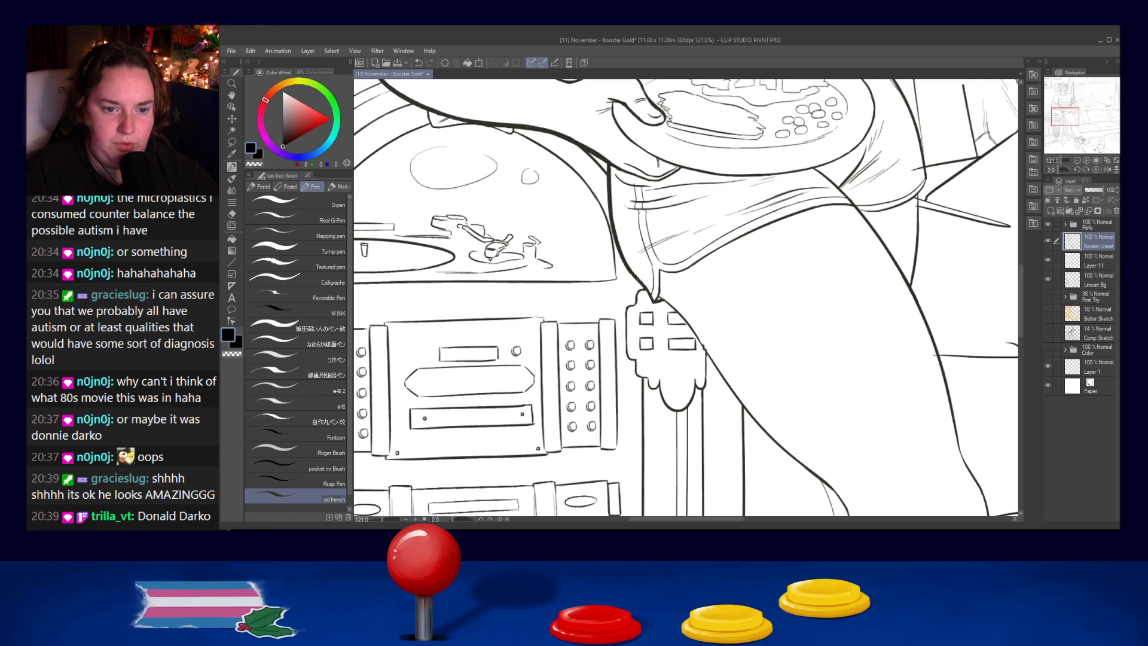
{"action": "key", "text": "ctrl+Left"}
{"action": "key", "text": "ctrl+Left"}
{"action": "key", "text": "ctrl+Left"}
{"action": "key", "text": "ctrl+Left"}
{"action": "key", "text": "ctrl+Left"}
{"action": "key", "text": "ctrl+Left"}
{"action": "key", "text": "ctrl+Left"}
{"action": "key", "text": "ctrl+Left"}
{"action": "key", "text": "ctrl+Left"}
{"action": "key", "text": "ctrl+Left"}
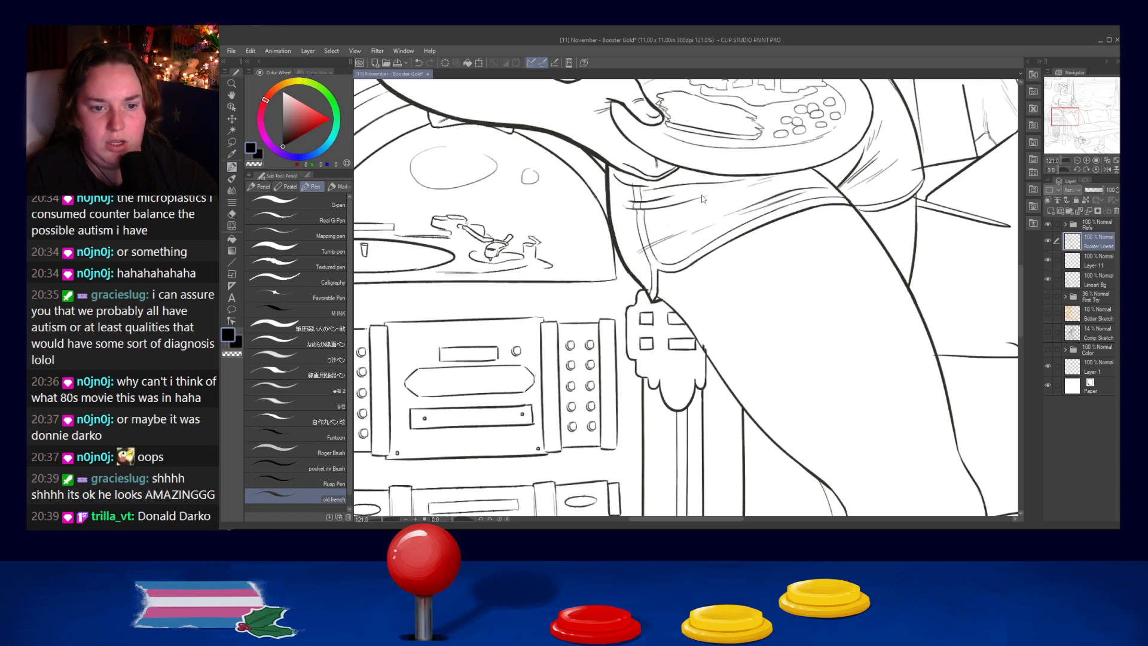
{"action": "key", "text": "ctrl+Left"}
{"action": "key", "text": "ctrl+Left"}
{"action": "key", "text": "ctrl+Left"}
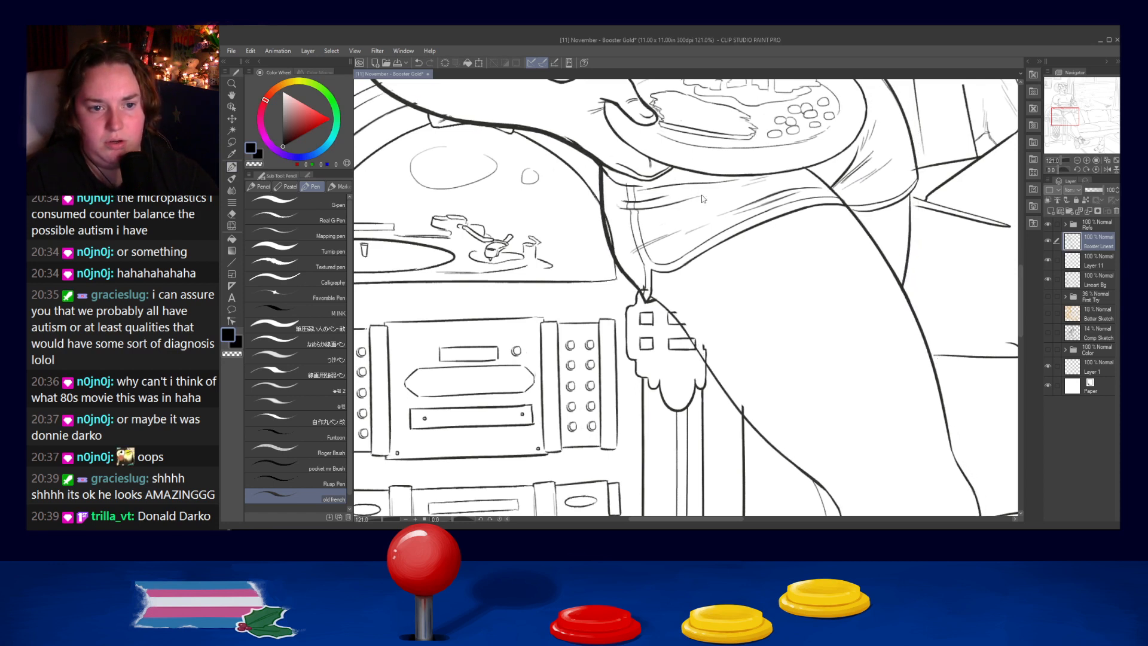
- Examine the figure's legs, torso and the whole composition at several zoom levels for placement and line weight
{"action": "left_click_drag", "start_coordinate": [702, 198], "coordinate": [611, 449]}
{"action": "left_click_drag", "start_coordinate": [670, 227], "coordinate": [676, 479]}
{"action": "left_click_drag", "start_coordinate": [750, 168], "coordinate": [725, 335]}
{"action": "scroll", "coordinate": [725, 339], "scroll_direction": "down", "scroll_amount": 3}
{"action": "left_click_drag", "start_coordinate": [738, 222], "coordinate": [749, 61]}
{"action": "left_click_drag", "start_coordinate": [800, 301], "coordinate": [789, 96]}
{"action": "left_click_drag", "start_coordinate": [825, 223], "coordinate": [779, 335]}
{"action": "scroll", "coordinate": [782, 394], "scroll_direction": "down", "scroll_amount": 3}
{"action": "scroll", "coordinate": [779, 278], "scroll_direction": "down", "scroll_amount": 5}
{"action": "scroll", "coordinate": [829, 371], "scroll_direction": "up", "scroll_amount": 1}
{"action": "scroll", "coordinate": [830, 371], "scroll_direction": "up", "scroll_amount": 2}
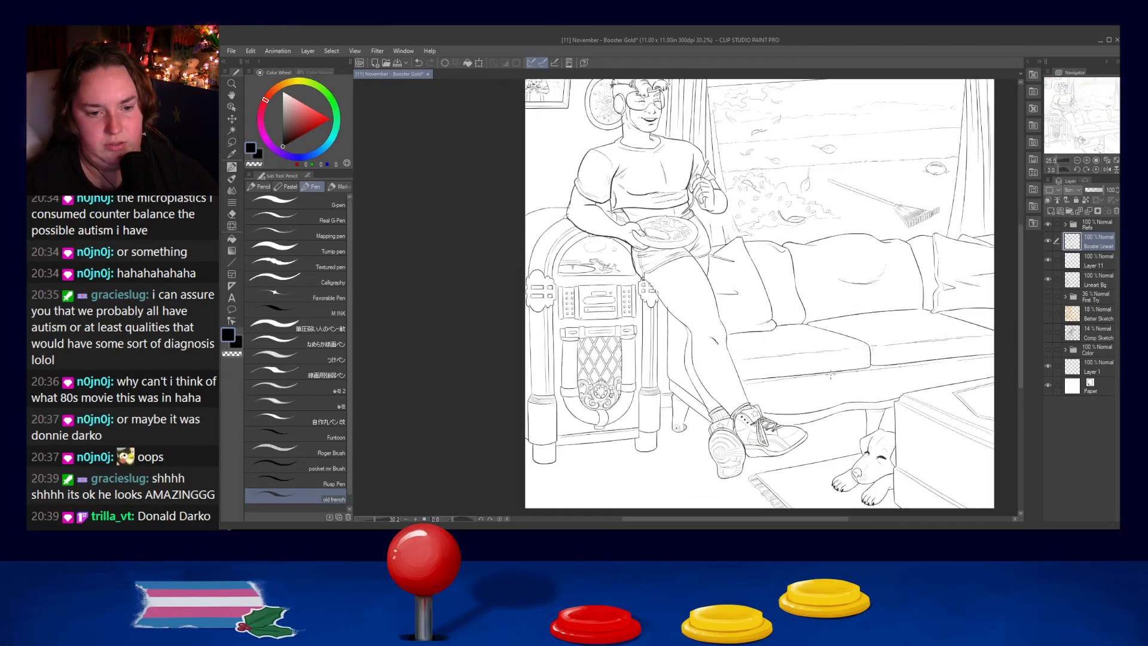
{"action": "scroll", "coordinate": [828, 372], "scroll_direction": "down", "scroll_amount": 1}
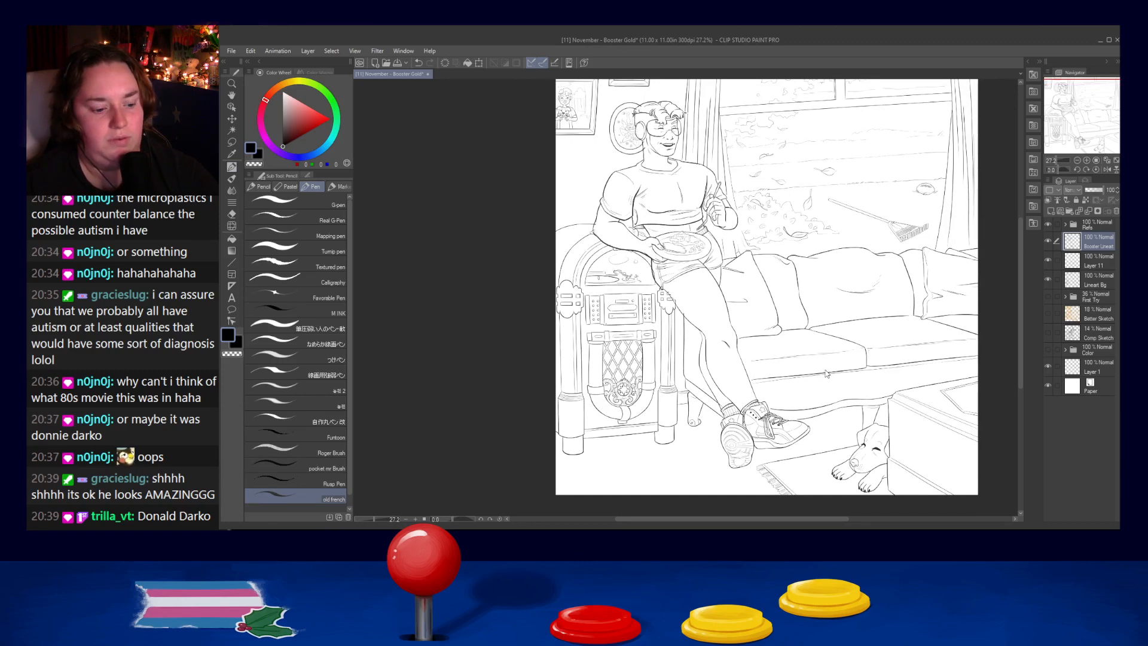
- Save the November Booster Gold illustration and close the drawing program
{"action": "key", "text": "ctrl+s"}
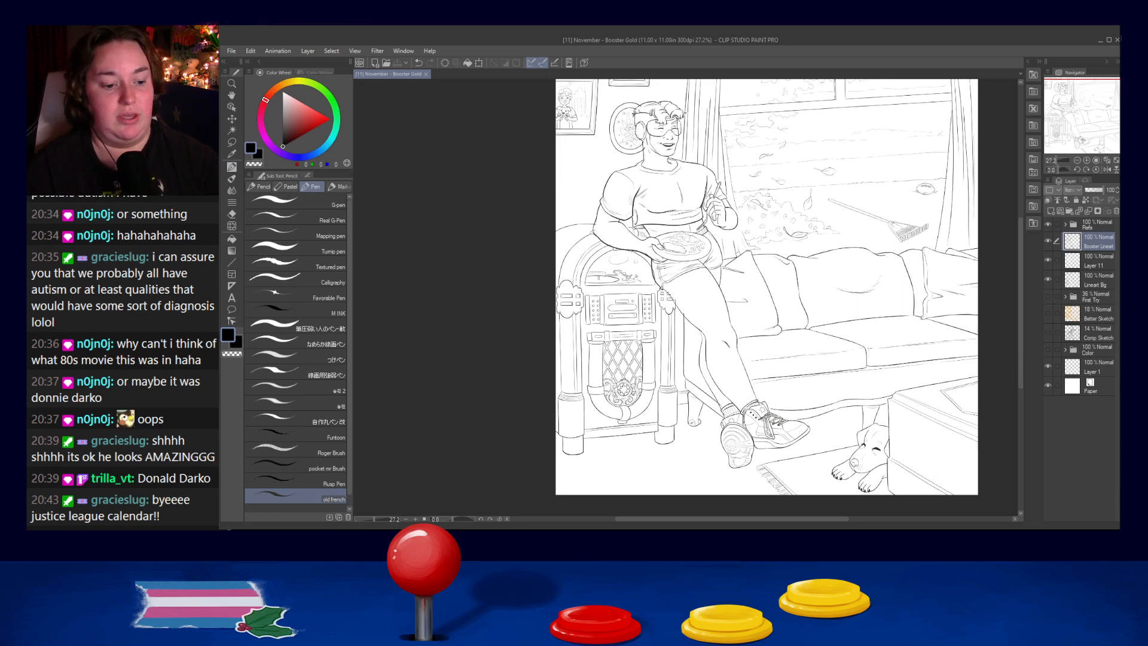
{"action": "left_click", "coordinate": [1117, 39]}
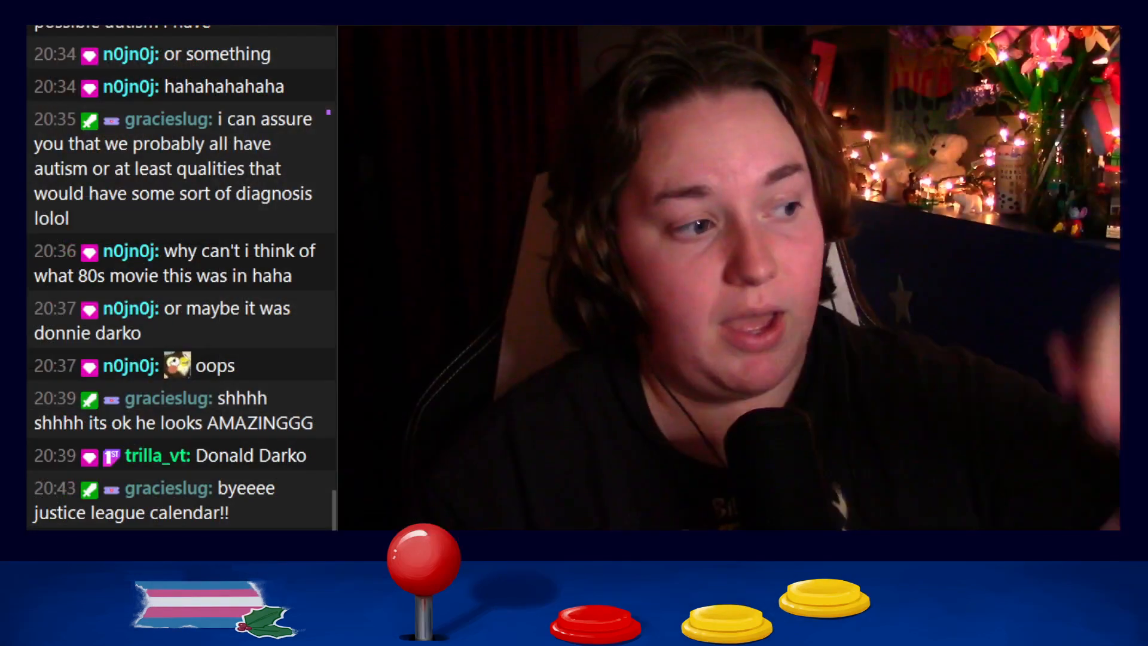